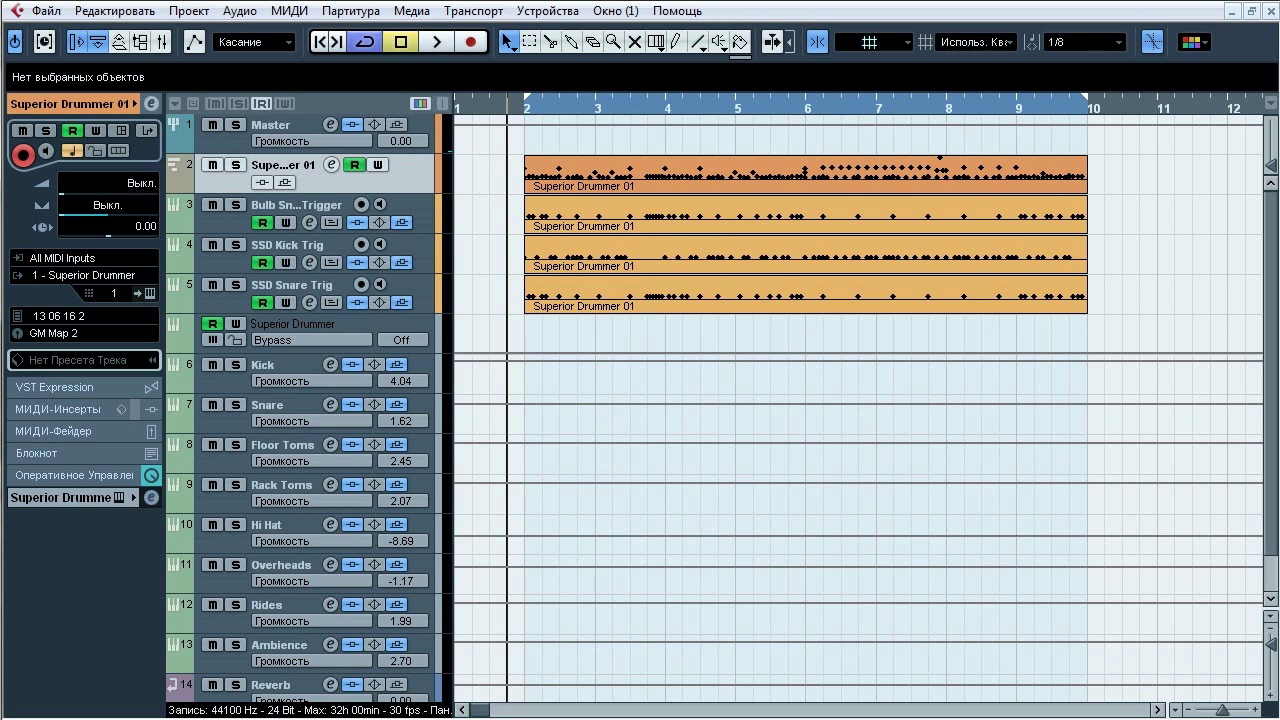
Step: Play the drum loop and audition the Superior Drummer 01 track soloed, muted and within the full mix
key(space)
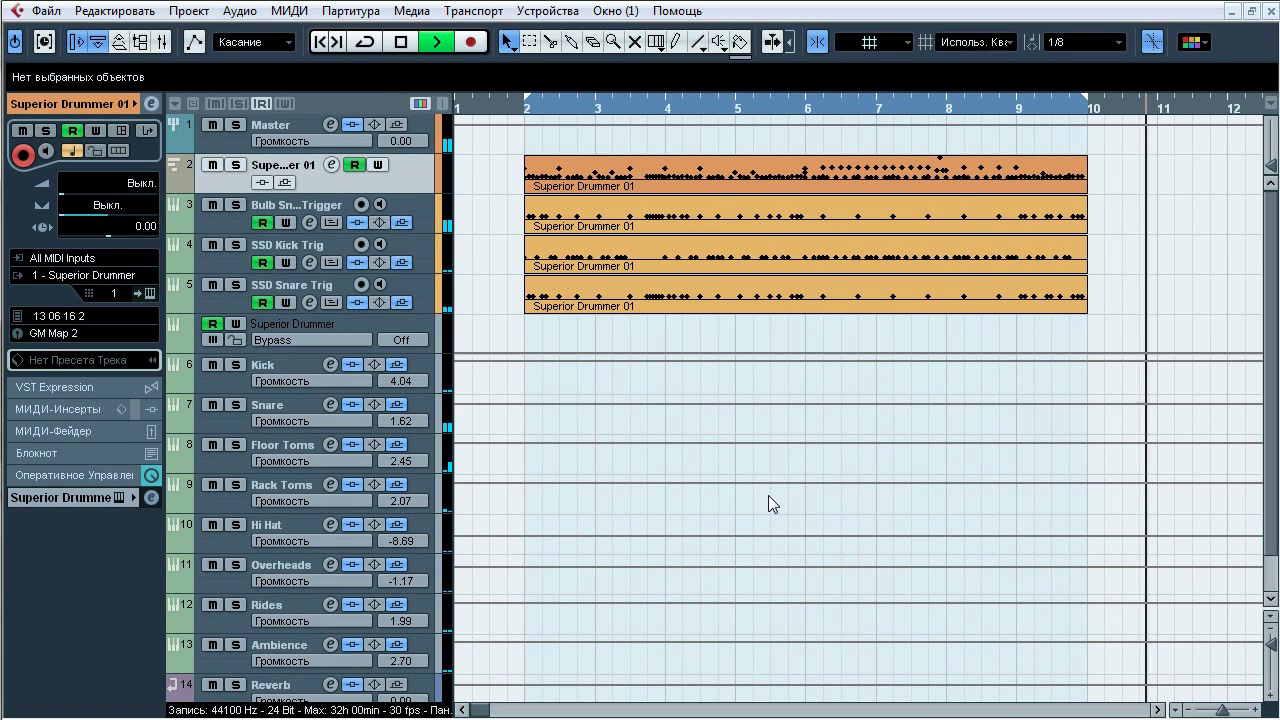
key(space)
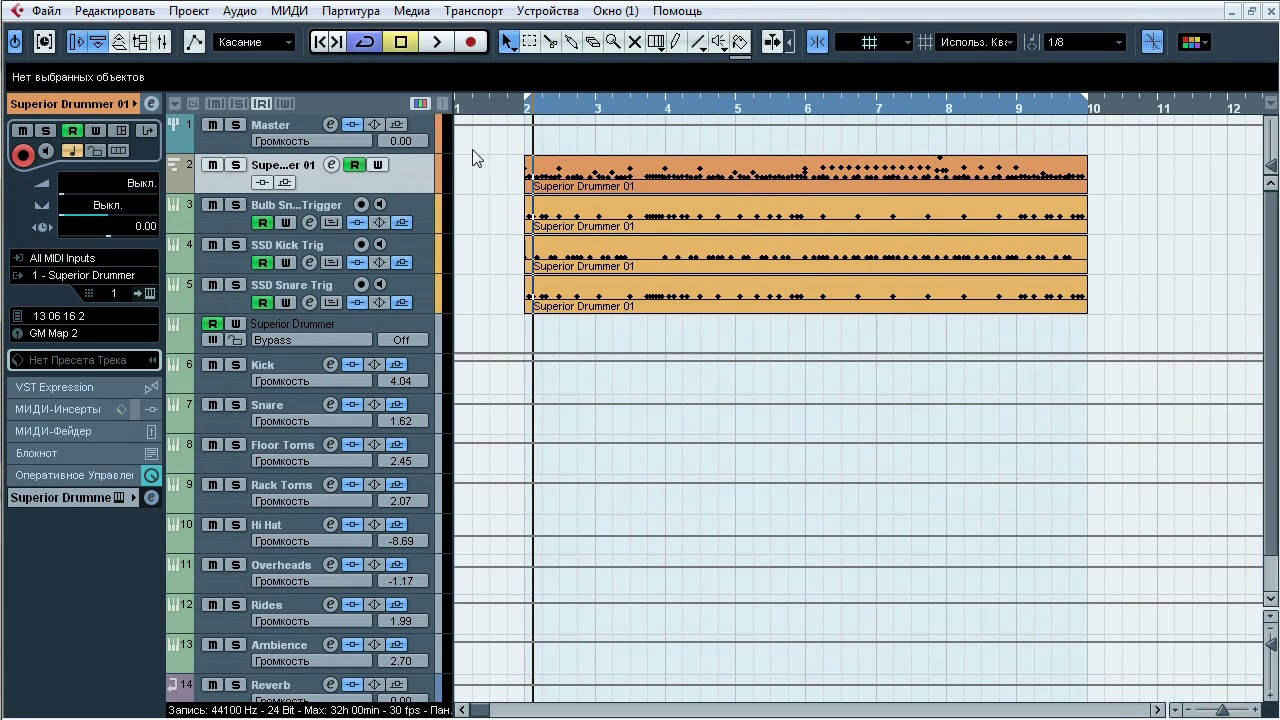
key(space)
click(236, 167)
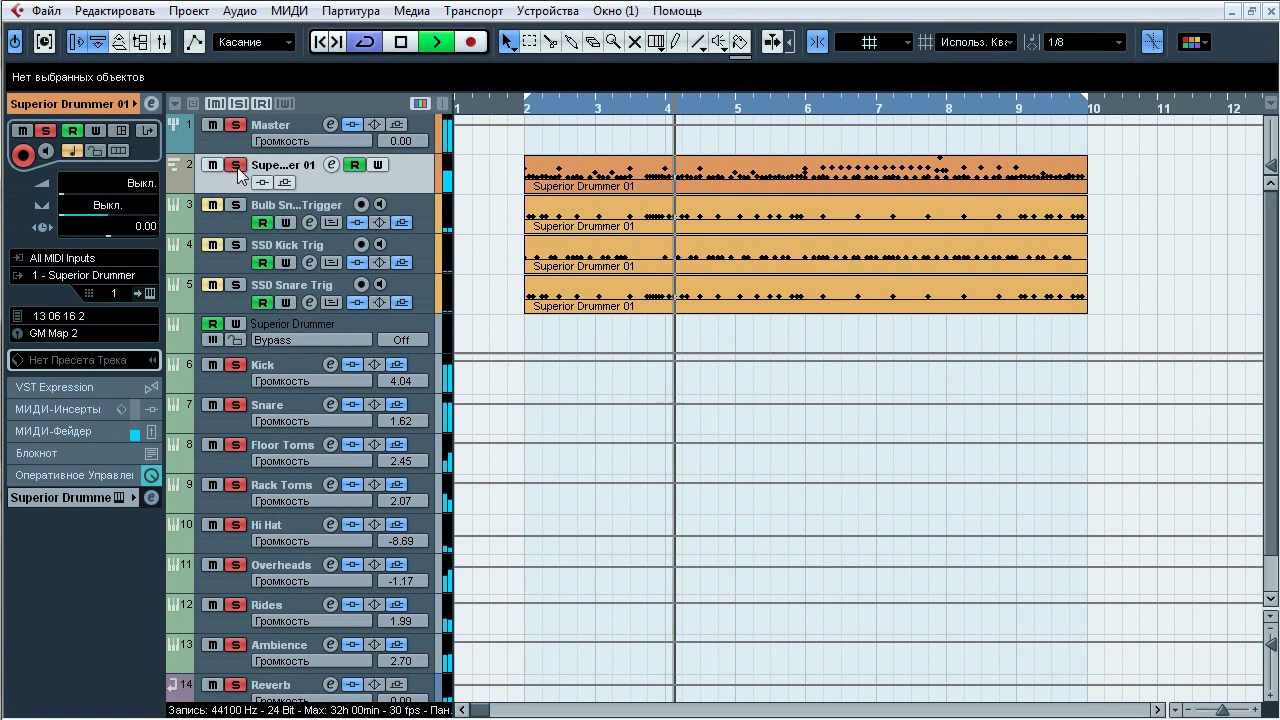
click(238, 169)
click(215, 169)
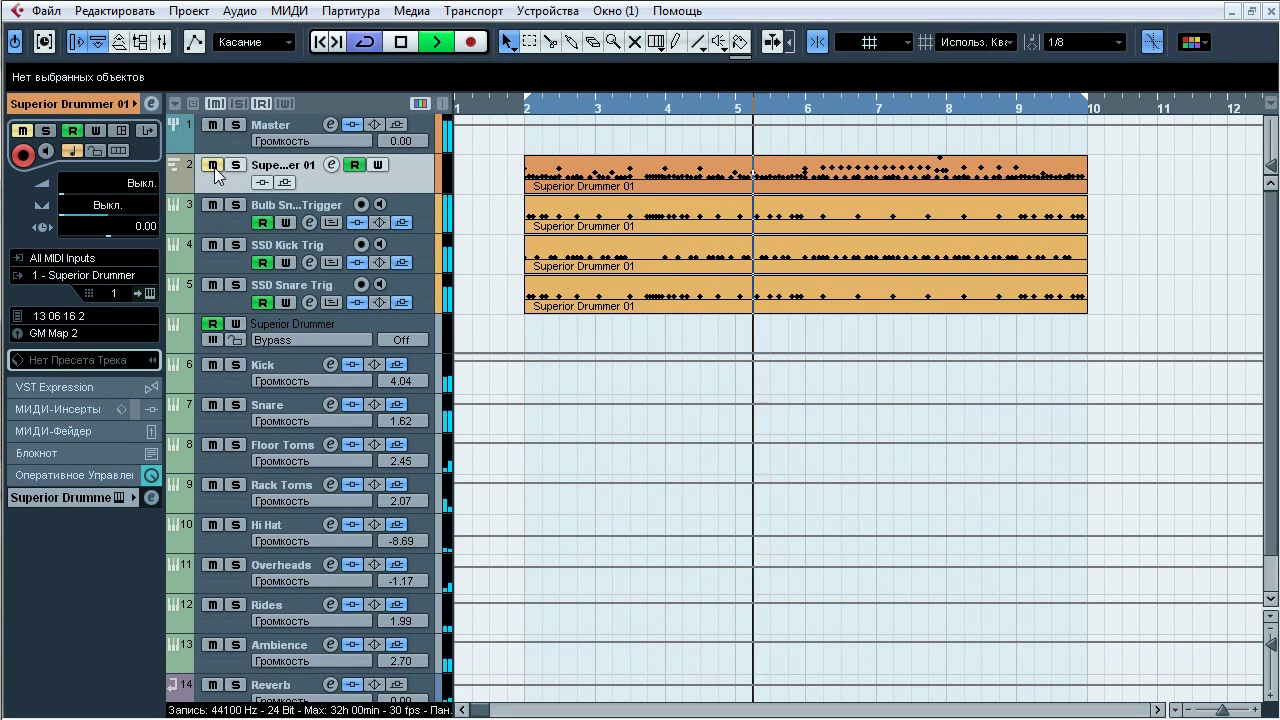
click(213, 167)
click(236, 167)
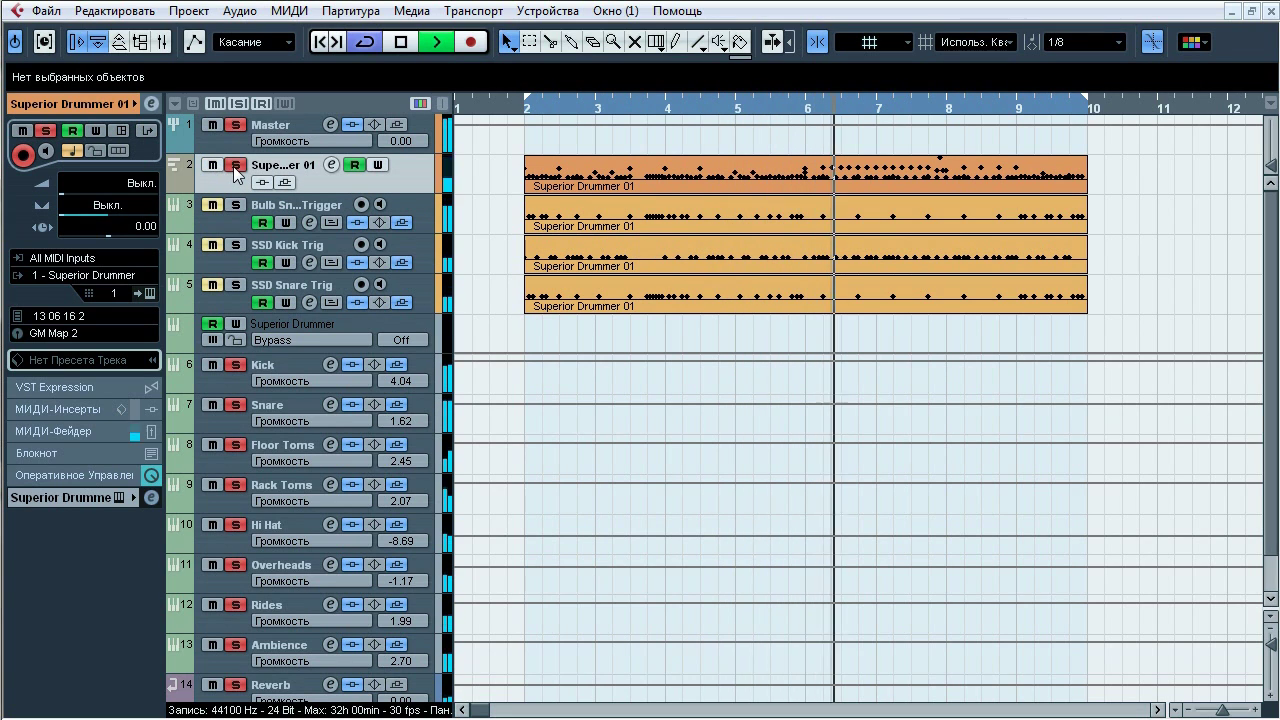
click(236, 168)
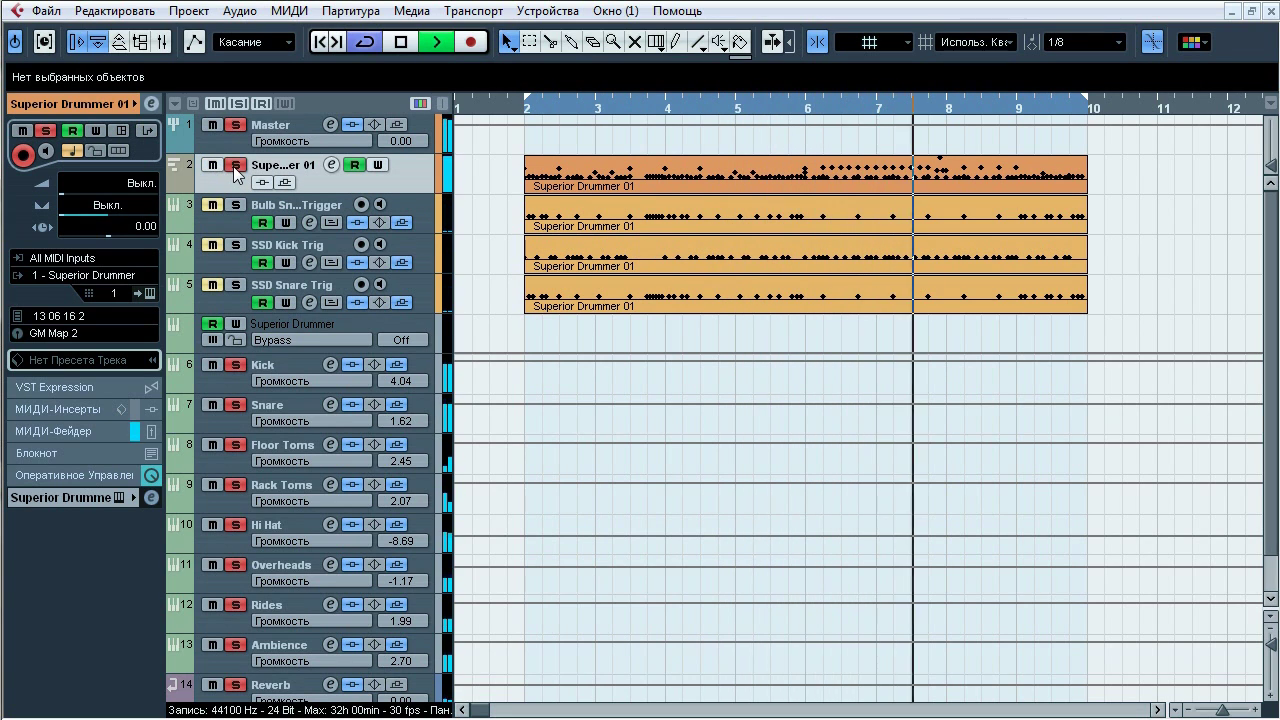
key(space)
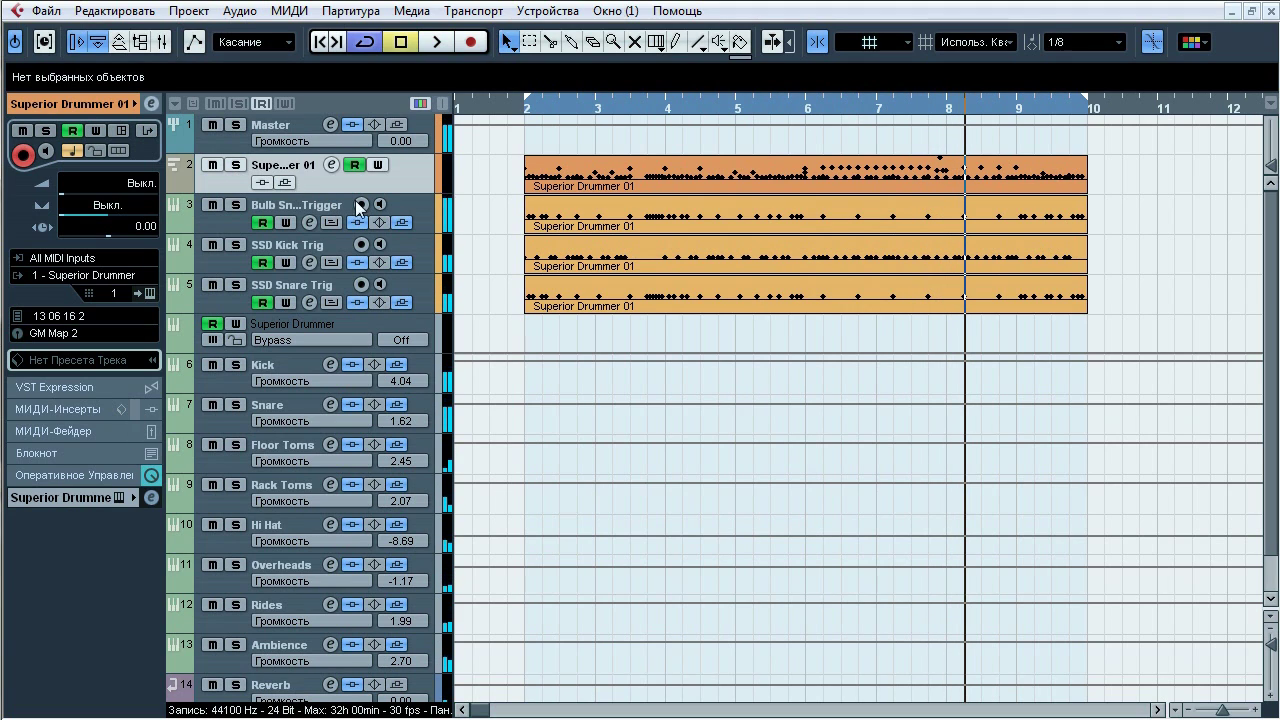
Step: Show the Bulb Snare Trigger track's basic settings and audition the track soloed, muted and within the full mix
click(403, 205)
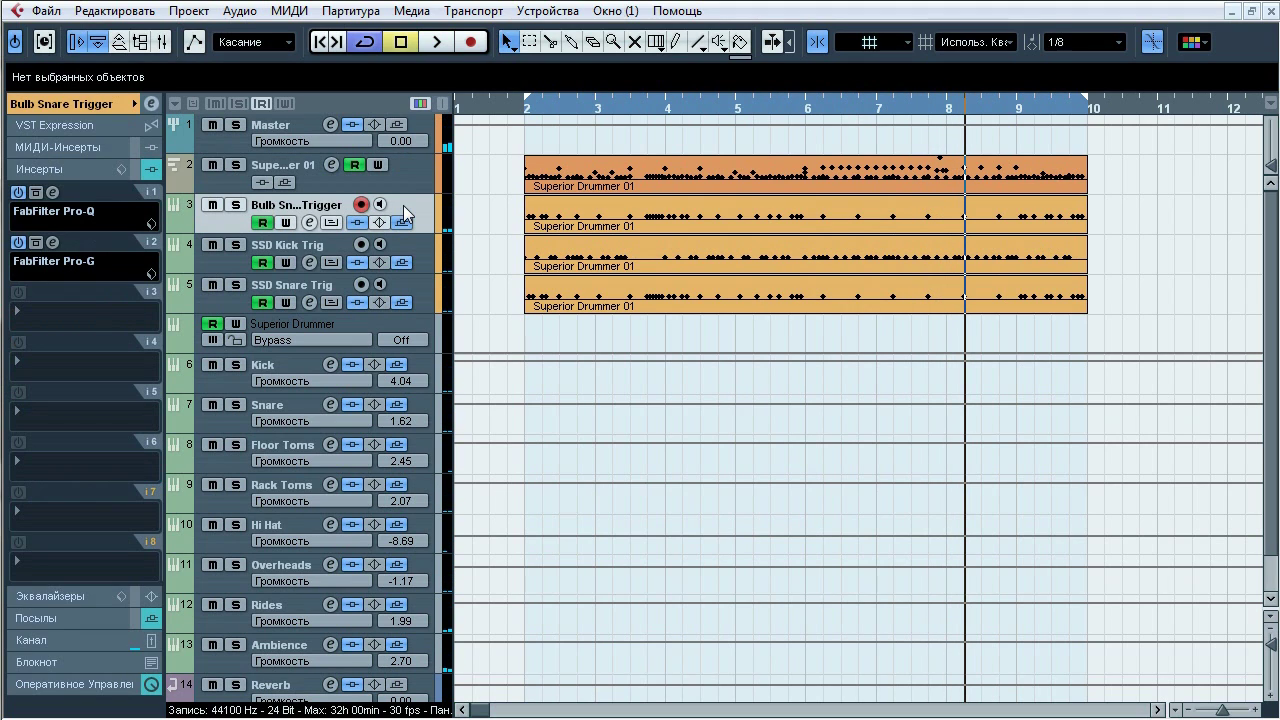
click(127, 106)
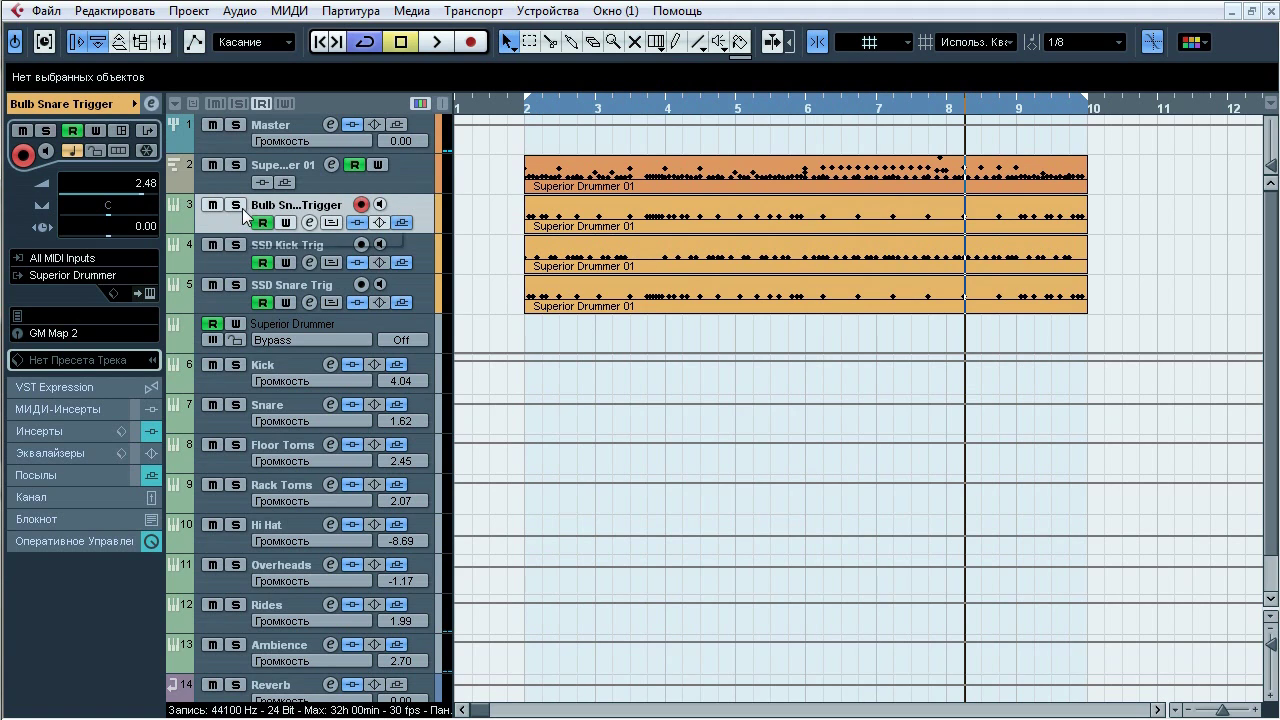
key(s)
key(space)
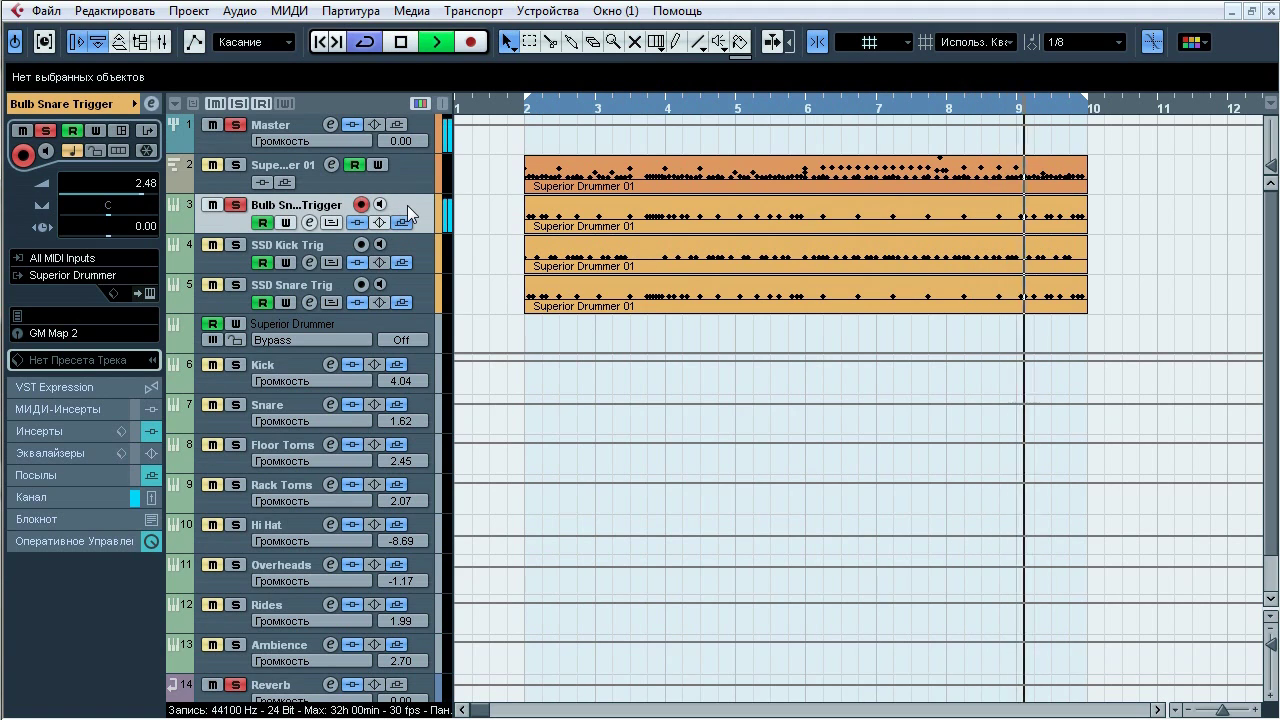
click(241, 206)
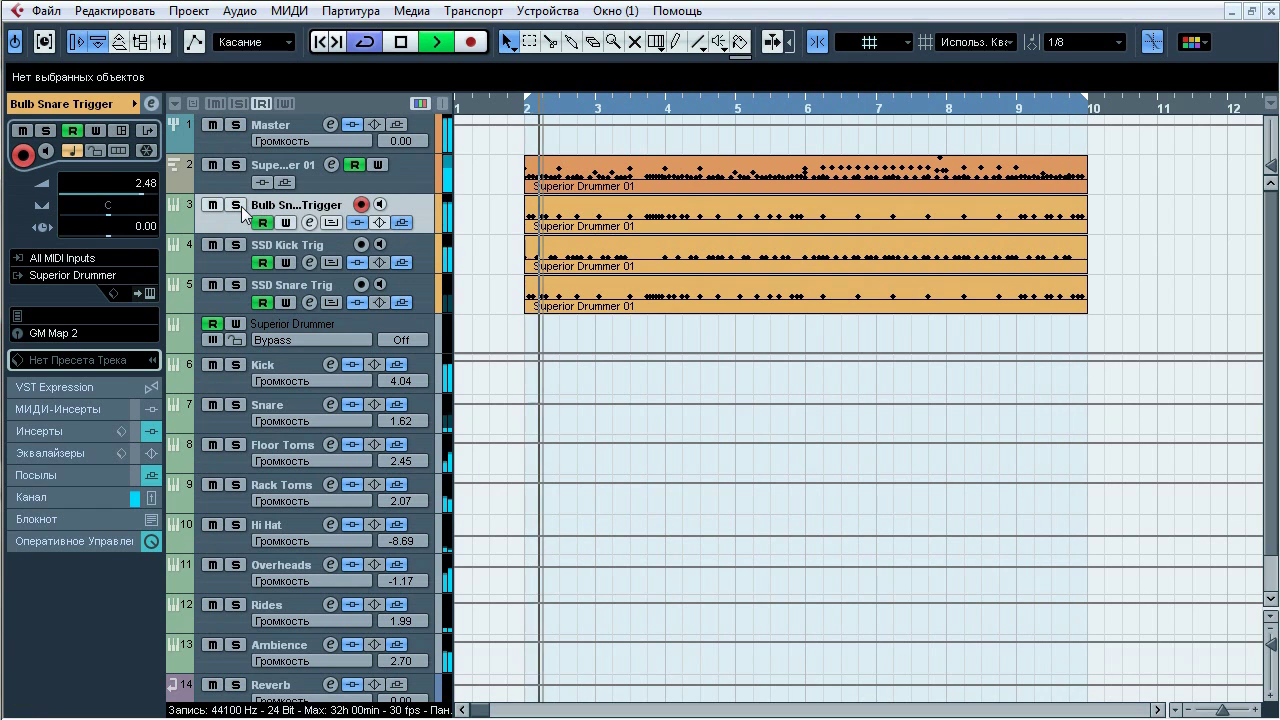
click(221, 211)
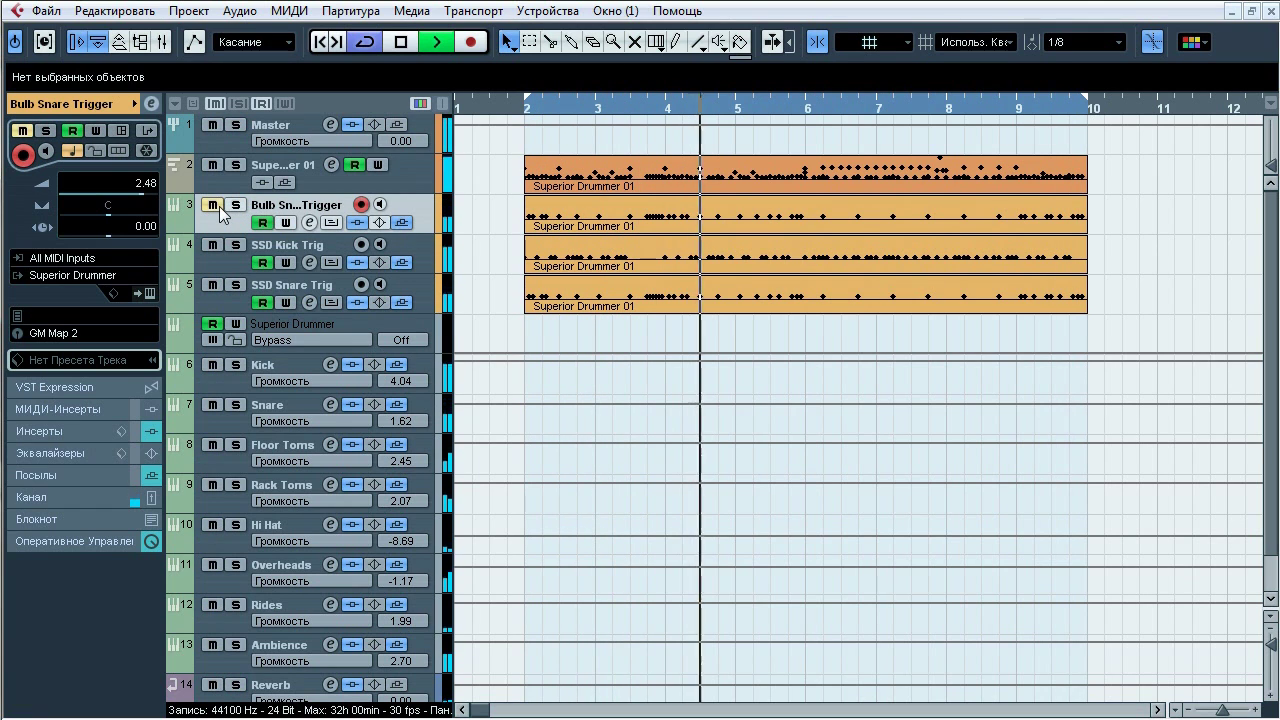
click(213, 205)
click(233, 206)
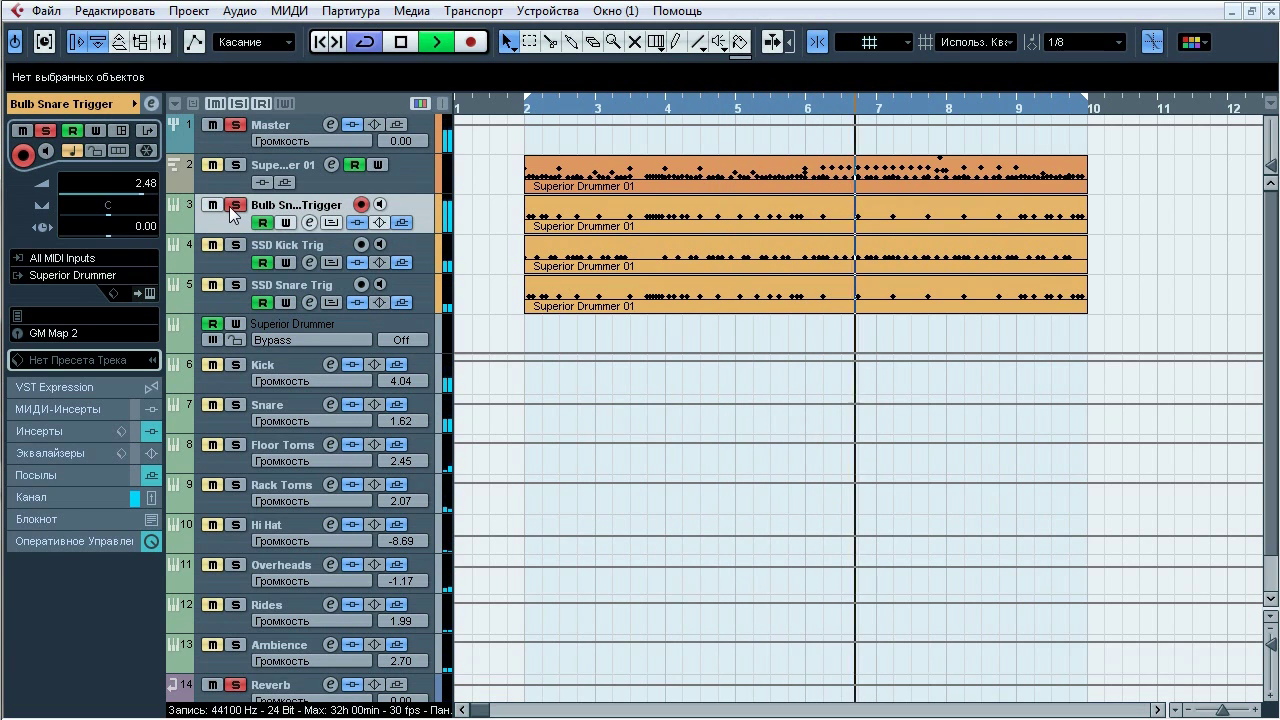
click(233, 206)
key(space)
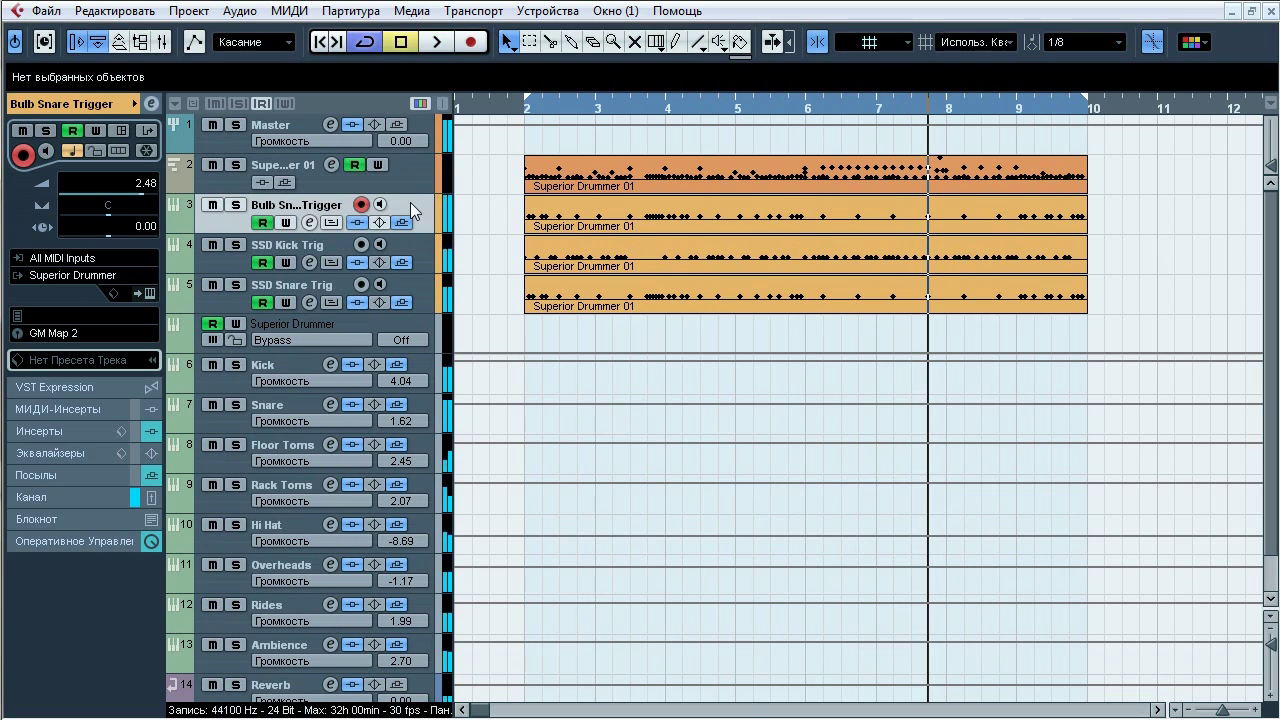
Step: Audition the SSD Kick Trig track by soloing it and toggling its mute during playback of the full mix
click(412, 242)
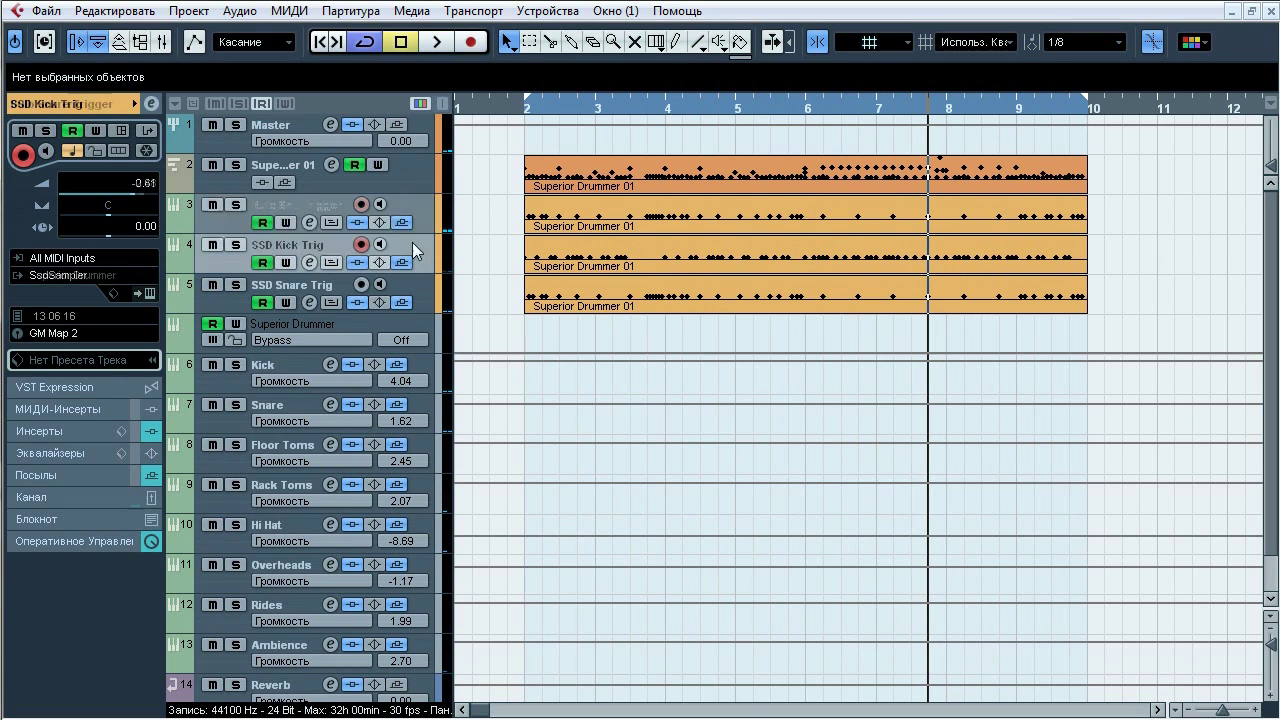
click(236, 245)
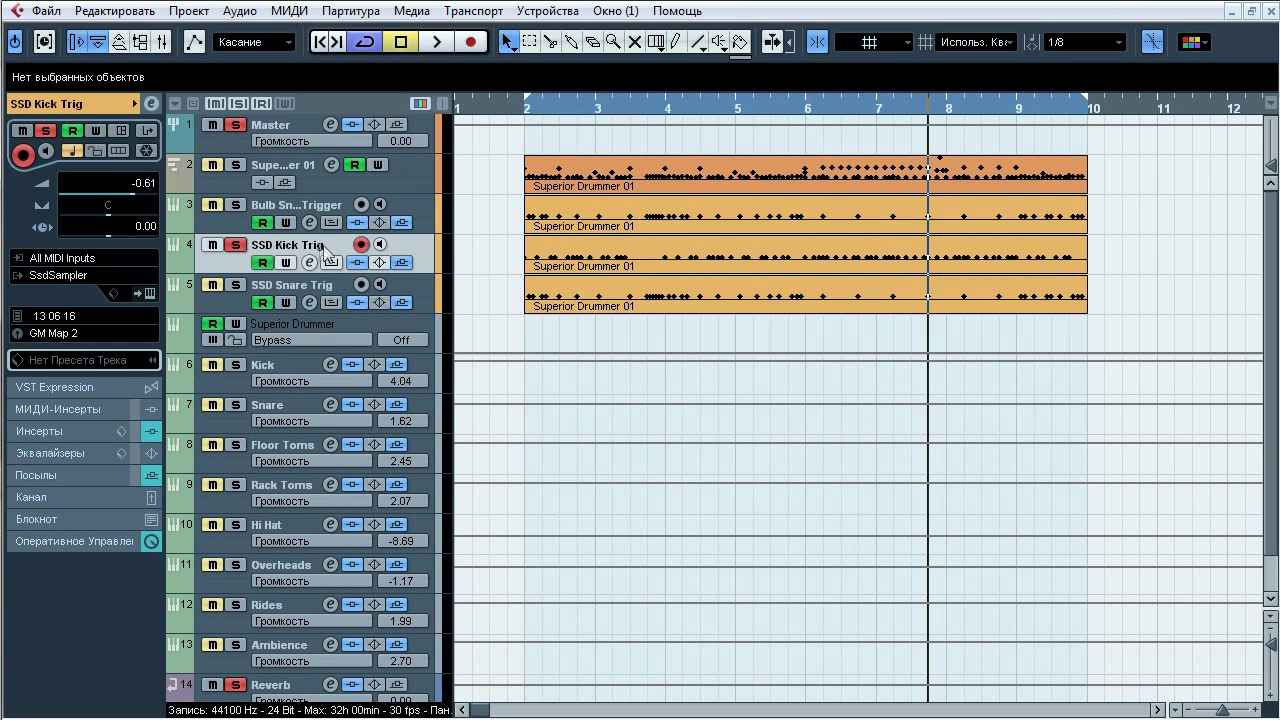
click(237, 247)
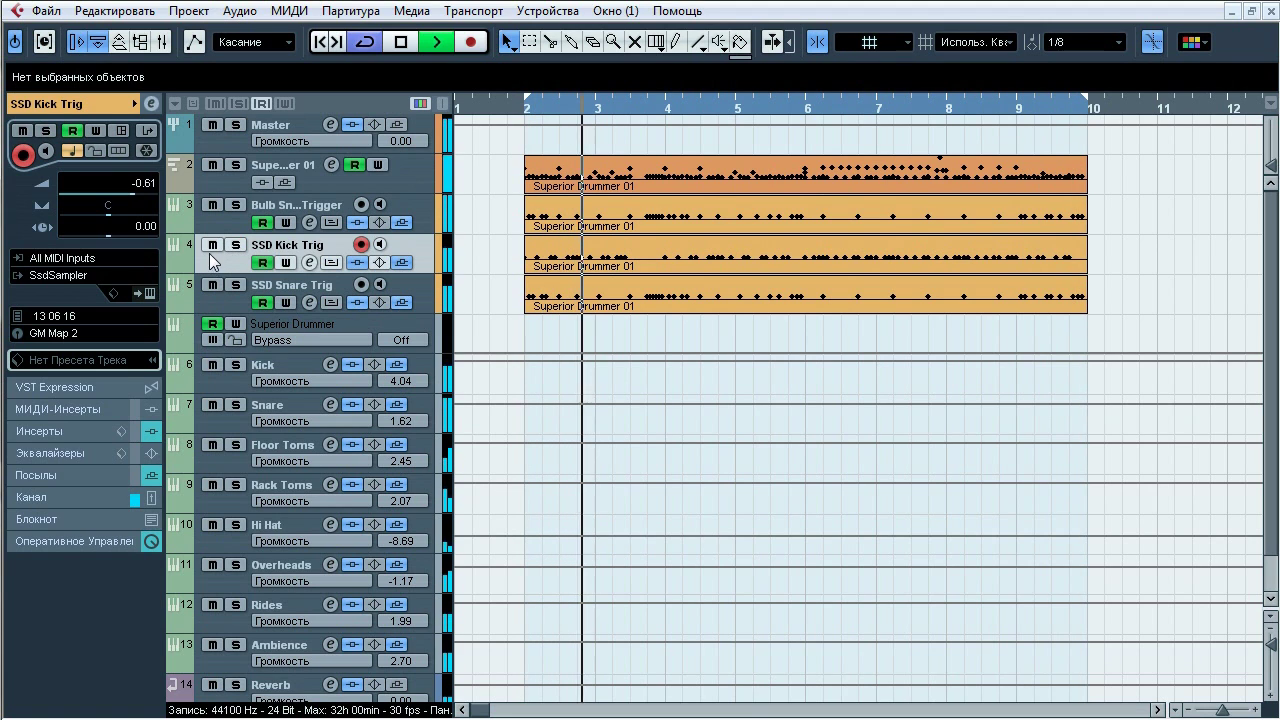
click(211, 247)
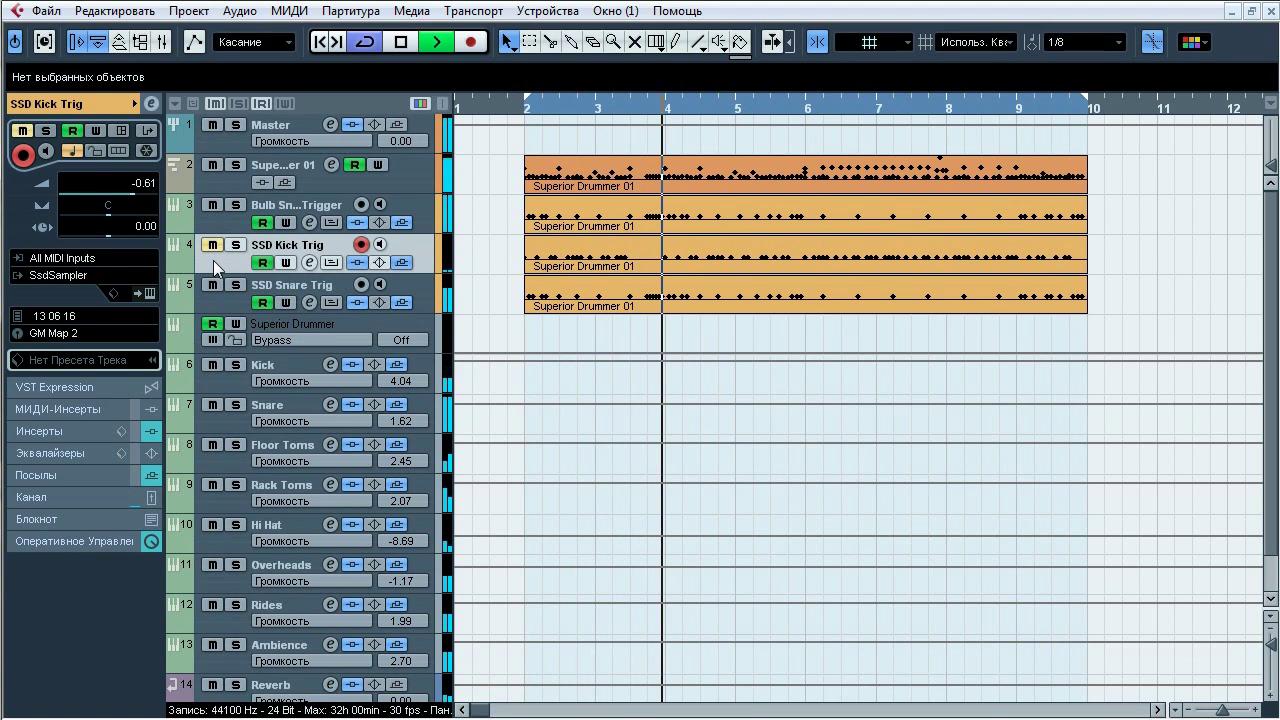
click(213, 247)
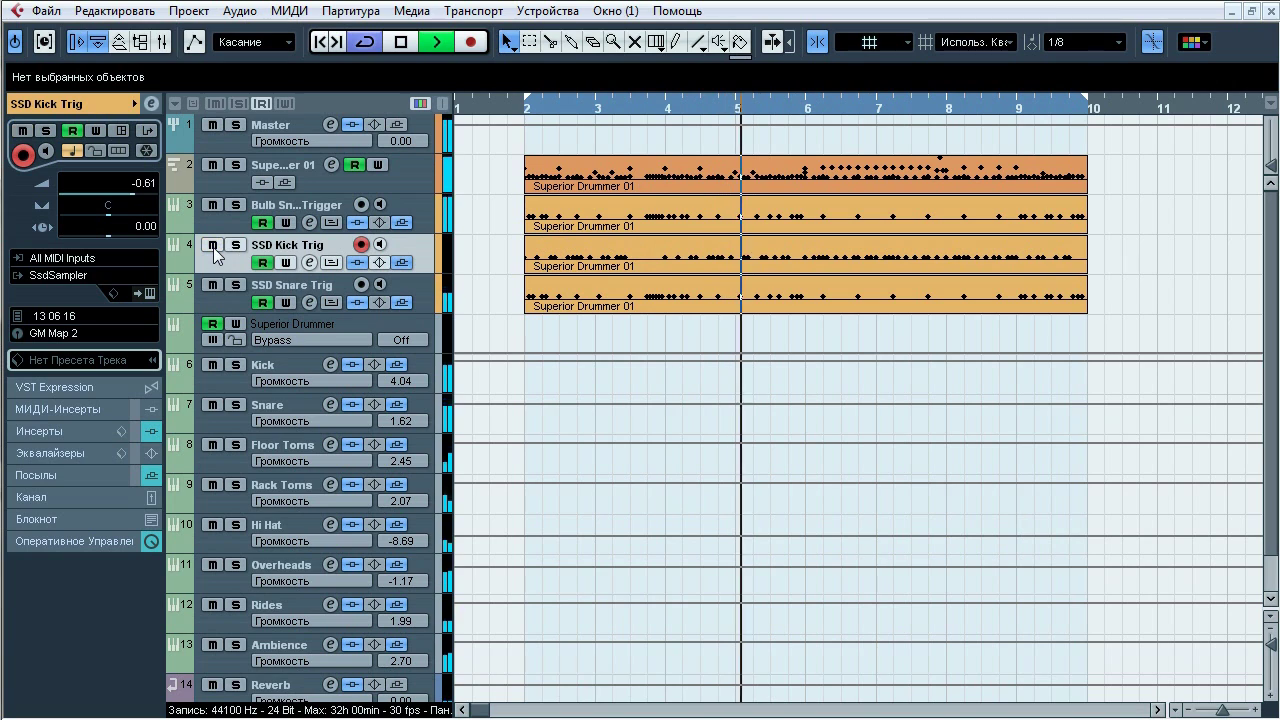
click(213, 247)
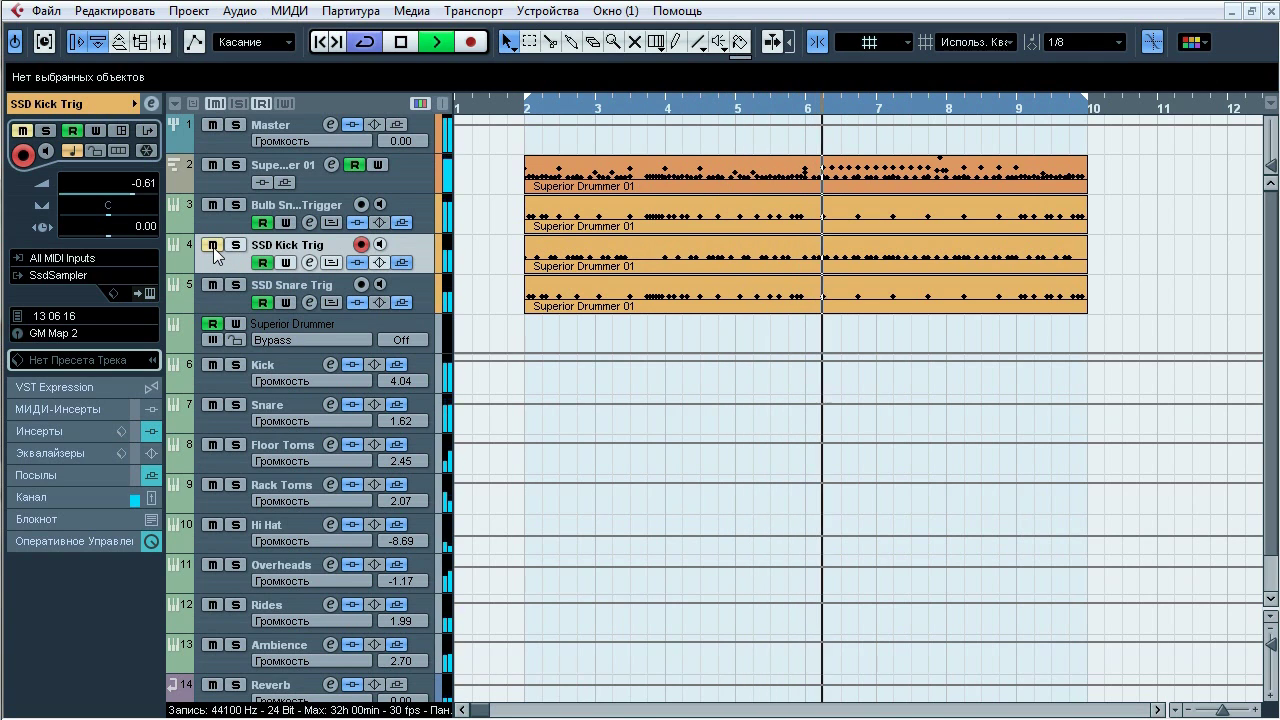
click(230, 247)
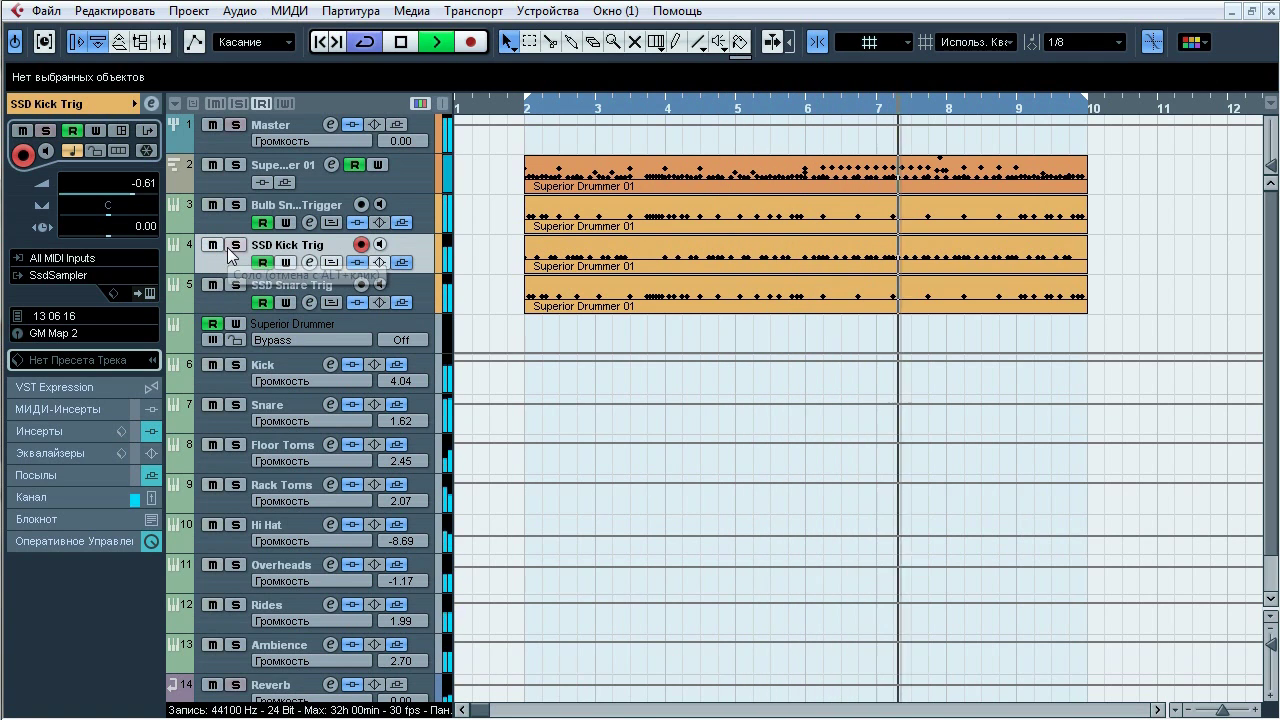
click(230, 247)
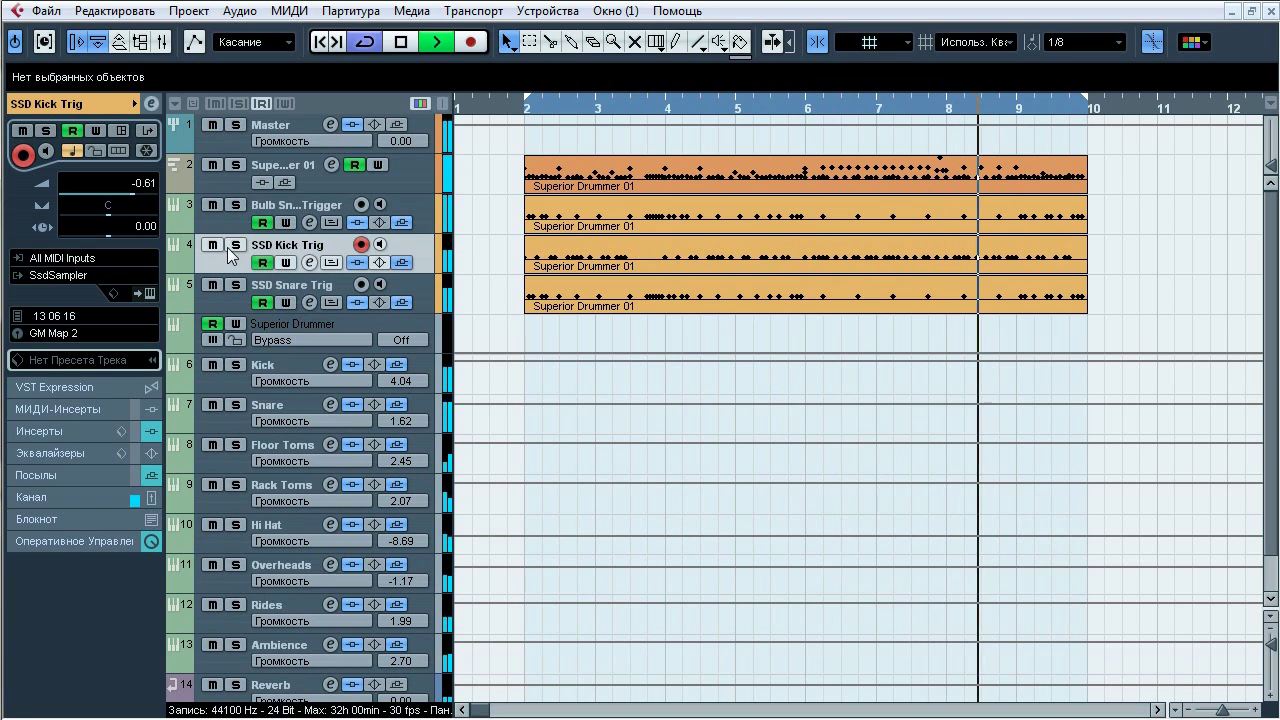
Step: Audition the SSD Snare Trig track soloed, muted and within the full mix, with playback stopped at the end
click(321, 285)
key(s)
key(space)
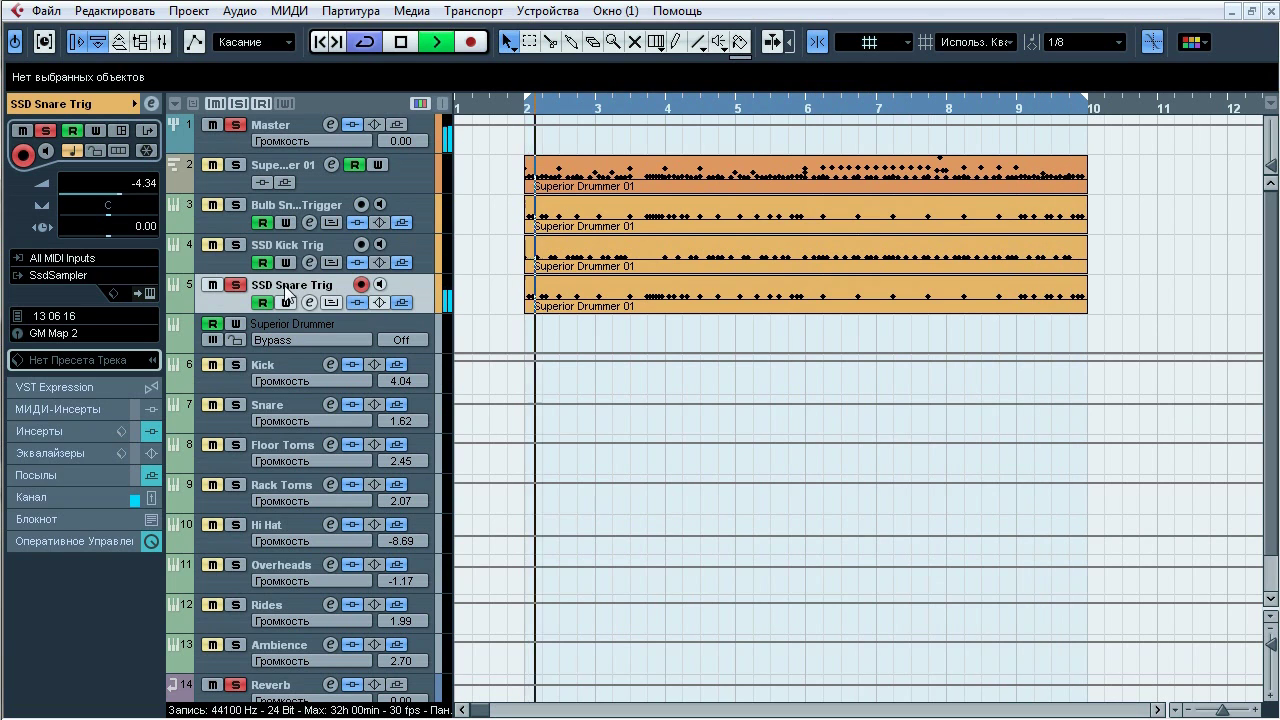
click(240, 285)
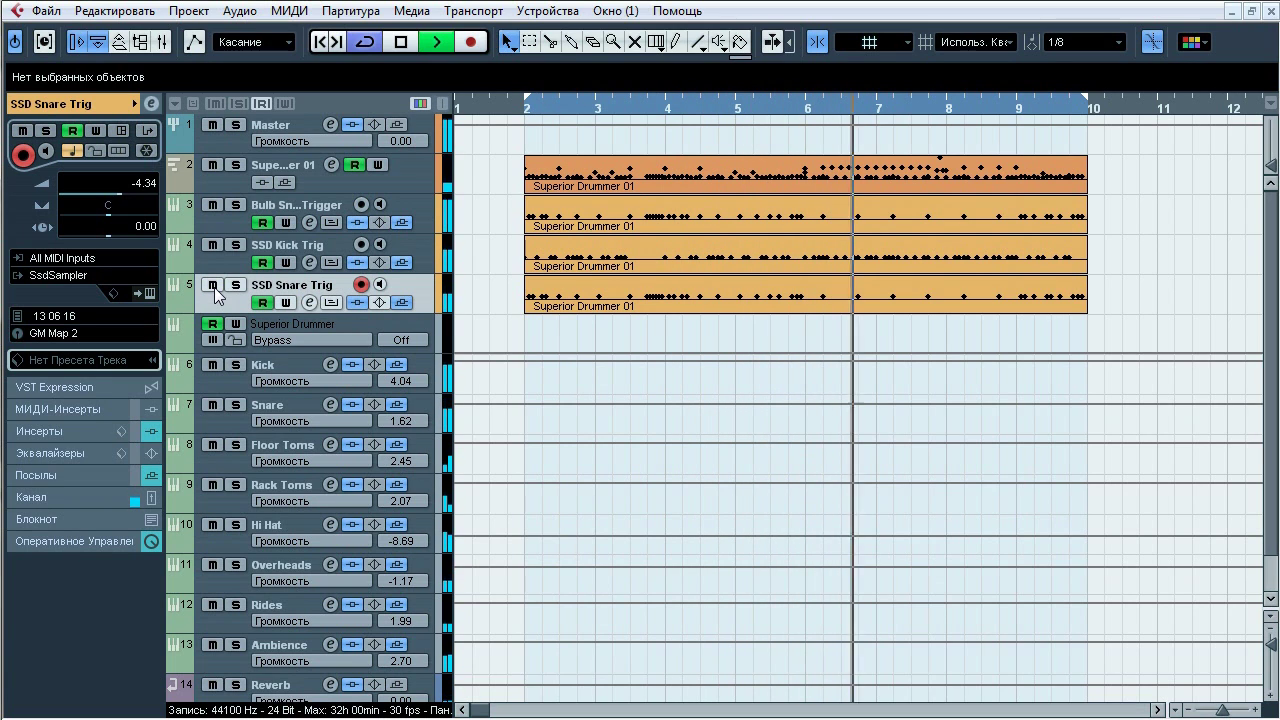
click(213, 285)
click(718, 108)
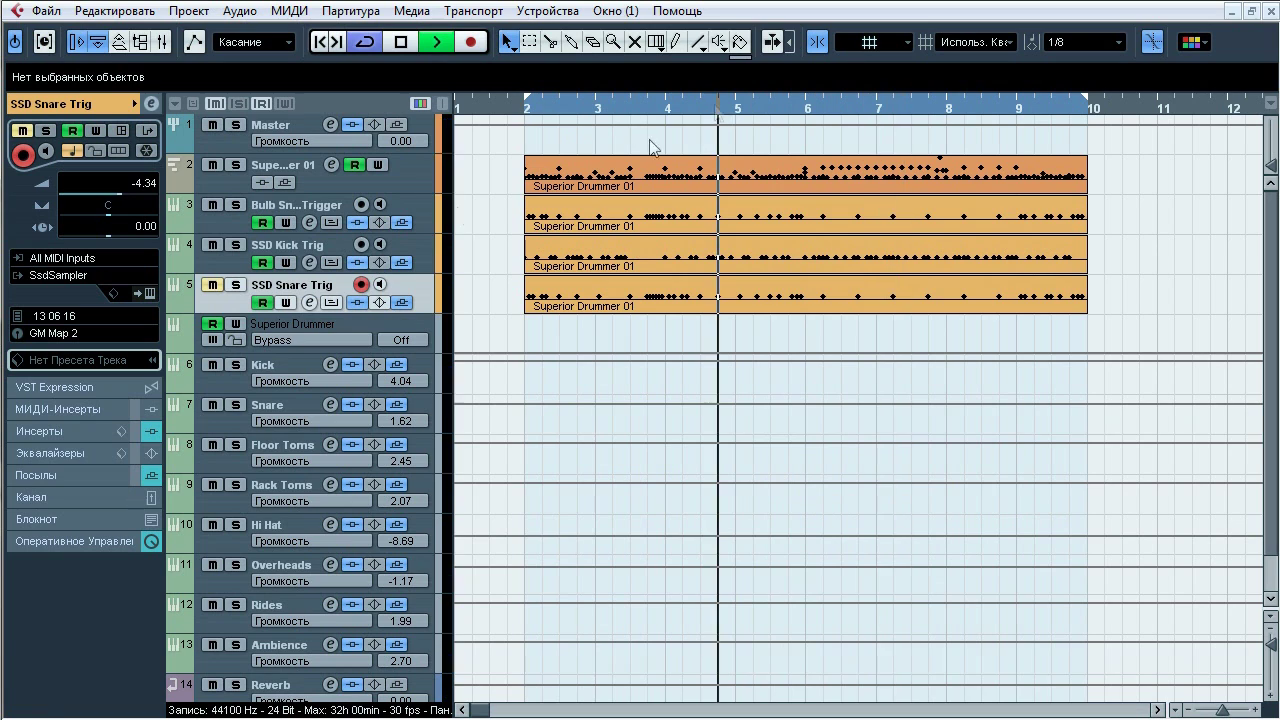
click(232, 285)
click(232, 285)
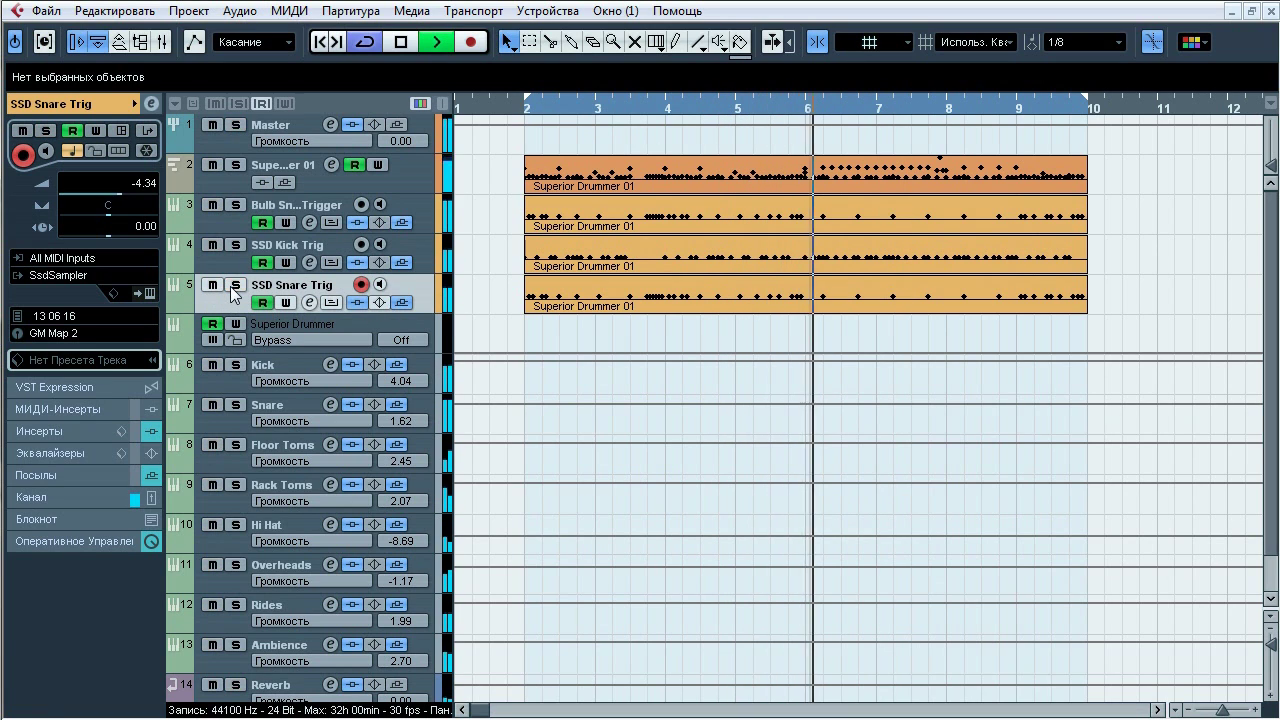
key(space)
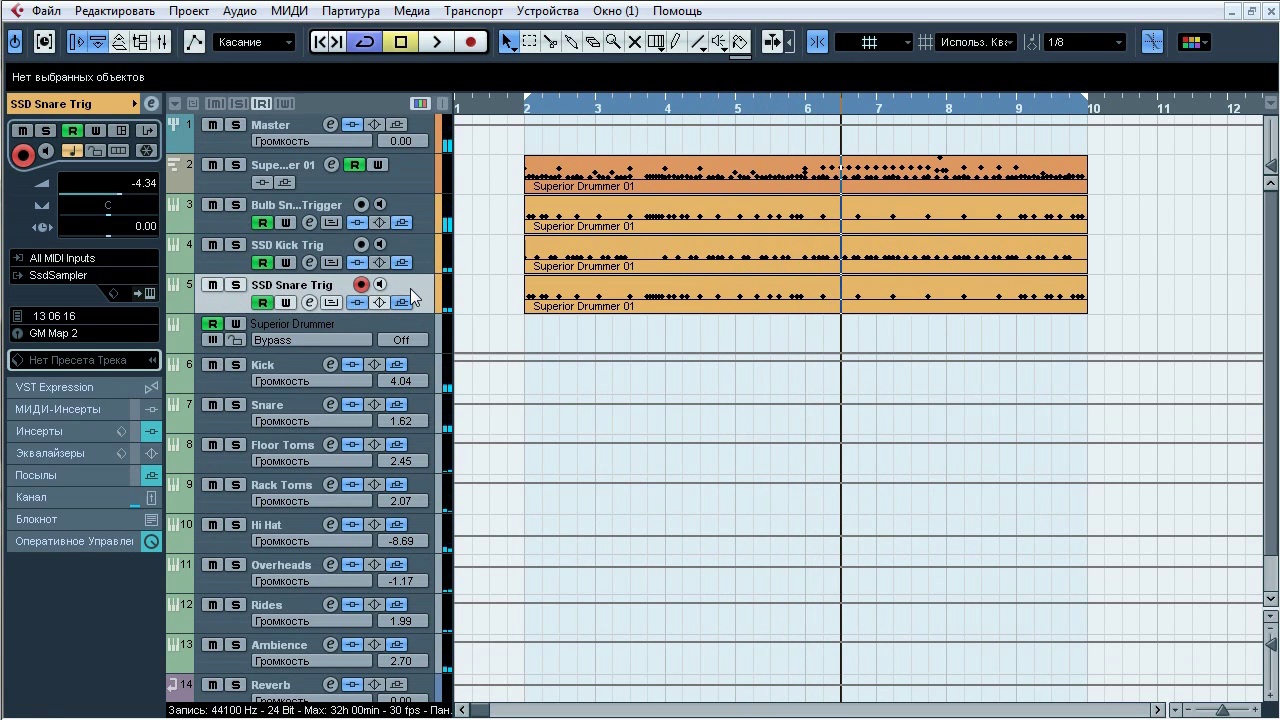
Step: Open the Superior Drummer instrument of the Superior Drummer 01 track and audition the kit's individual cymbals and drums
click(421, 170)
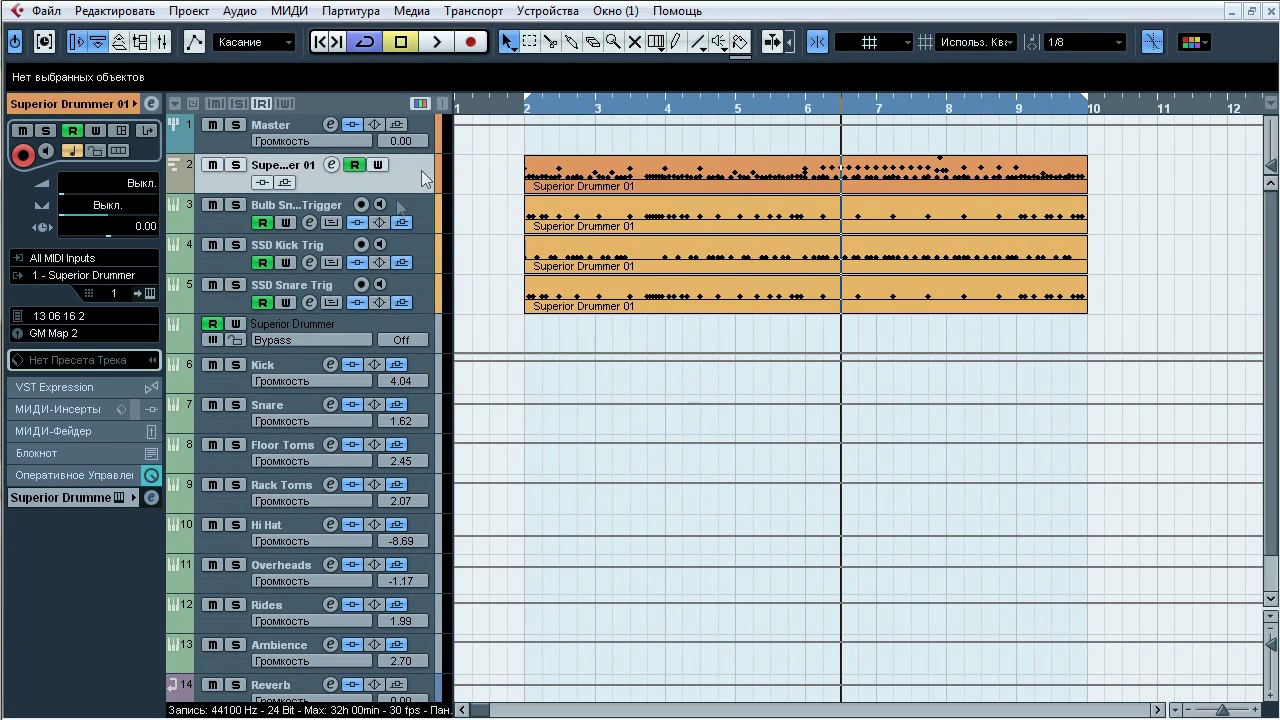
click(150, 294)
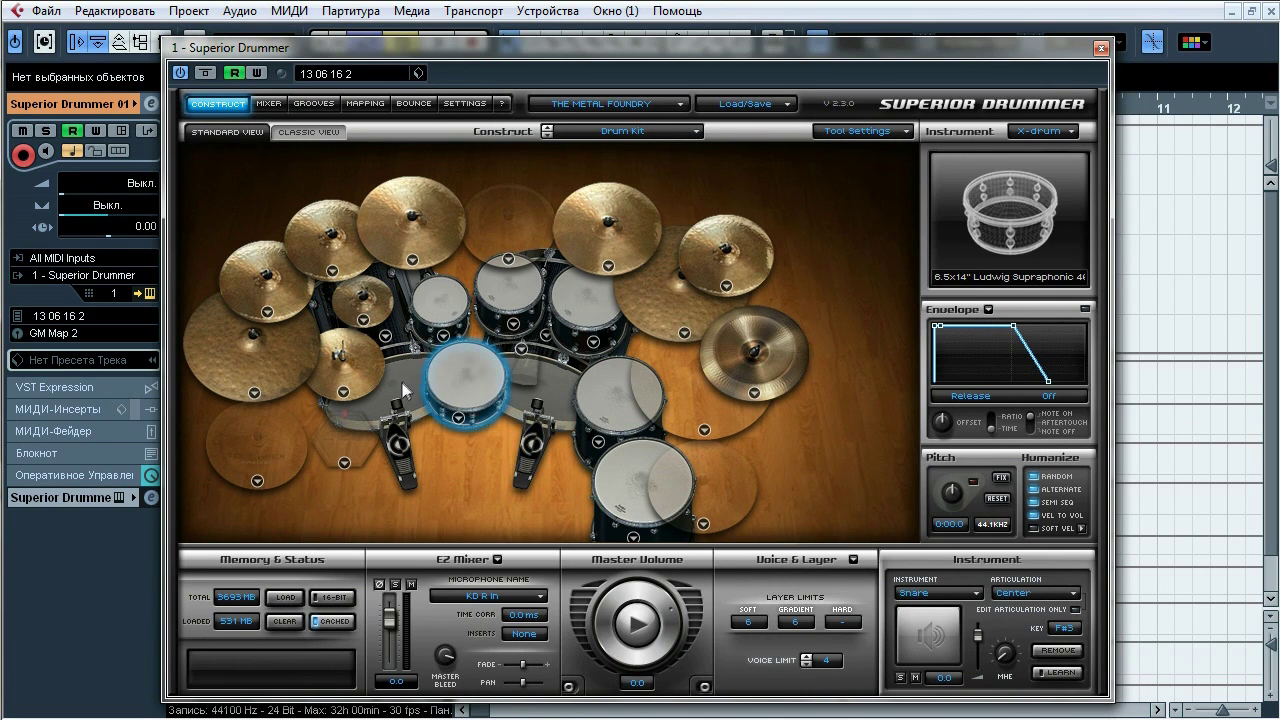
click(278, 306)
click(358, 296)
click(318, 232)
click(411, 212)
click(575, 225)
click(661, 284)
click(715, 251)
click(768, 340)
click(631, 484)
click(617, 386)
click(585, 305)
click(502, 285)
click(445, 306)
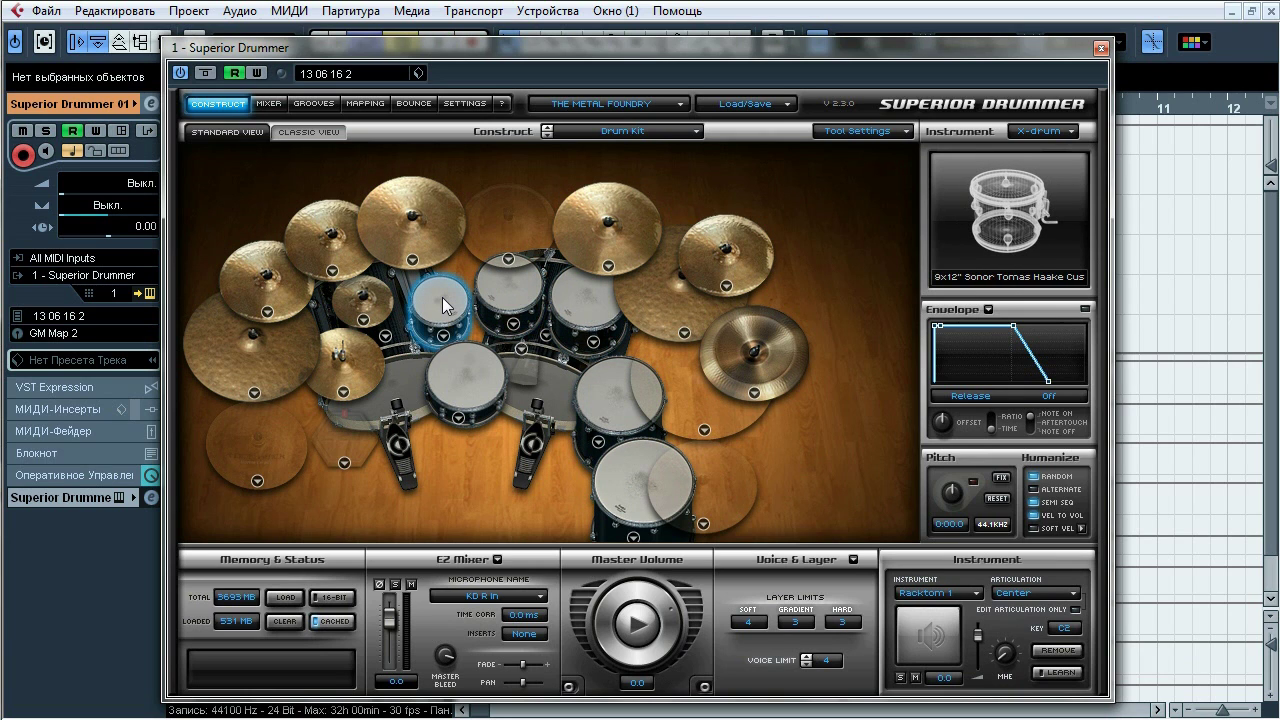
Step: Show the Superior Drummer mixer beside the track list and highlight the Kick through Ambience output tracks, followed by Rides alone
click(270, 105)
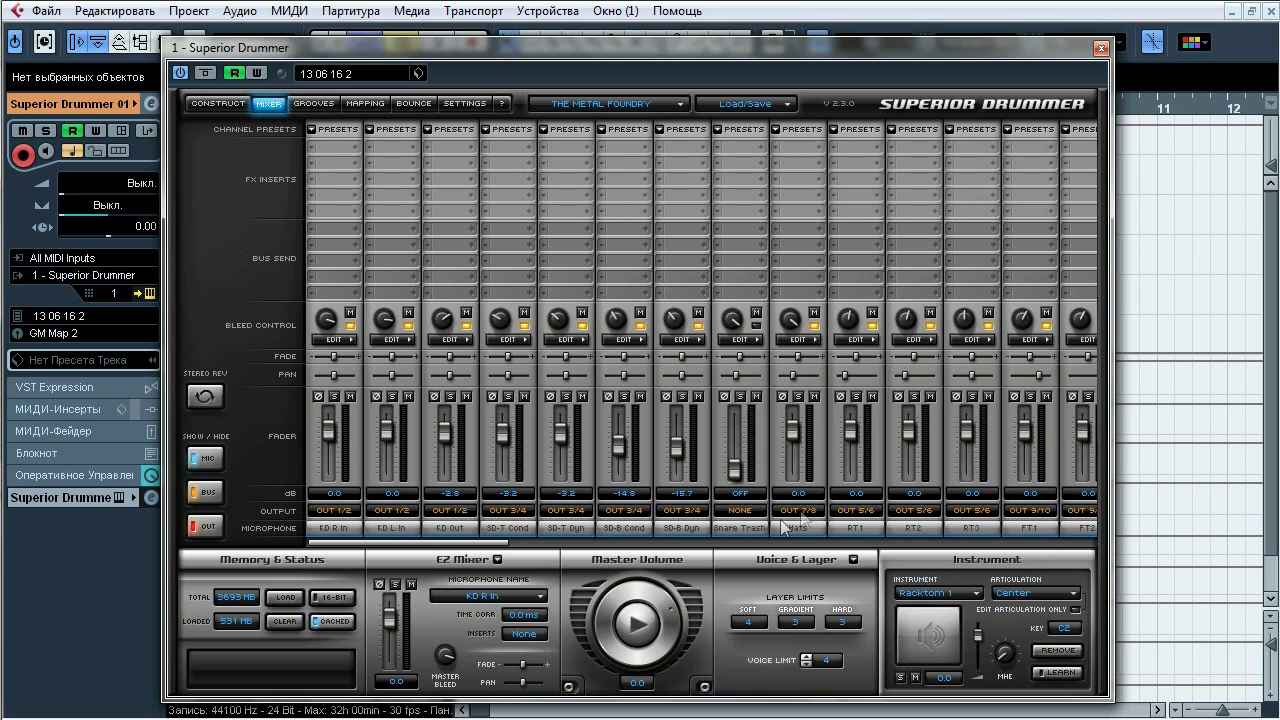
drag(681, 51, 1012, 34)
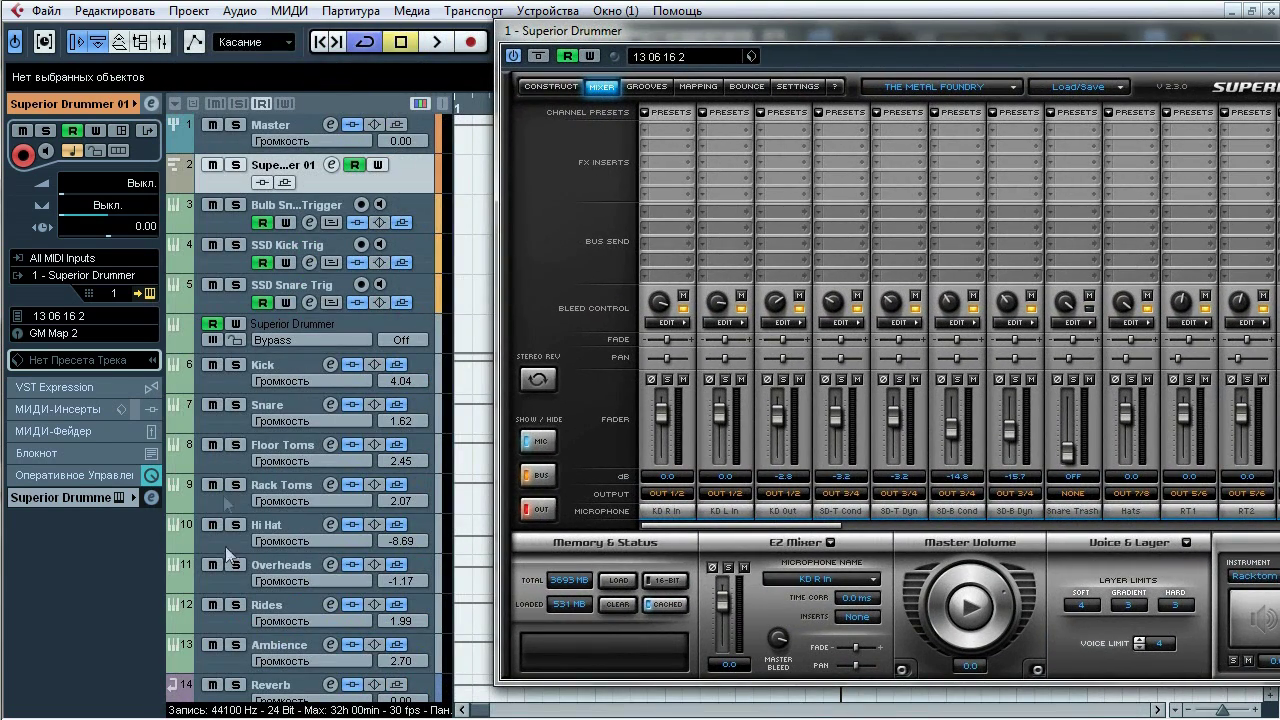
click(292, 362)
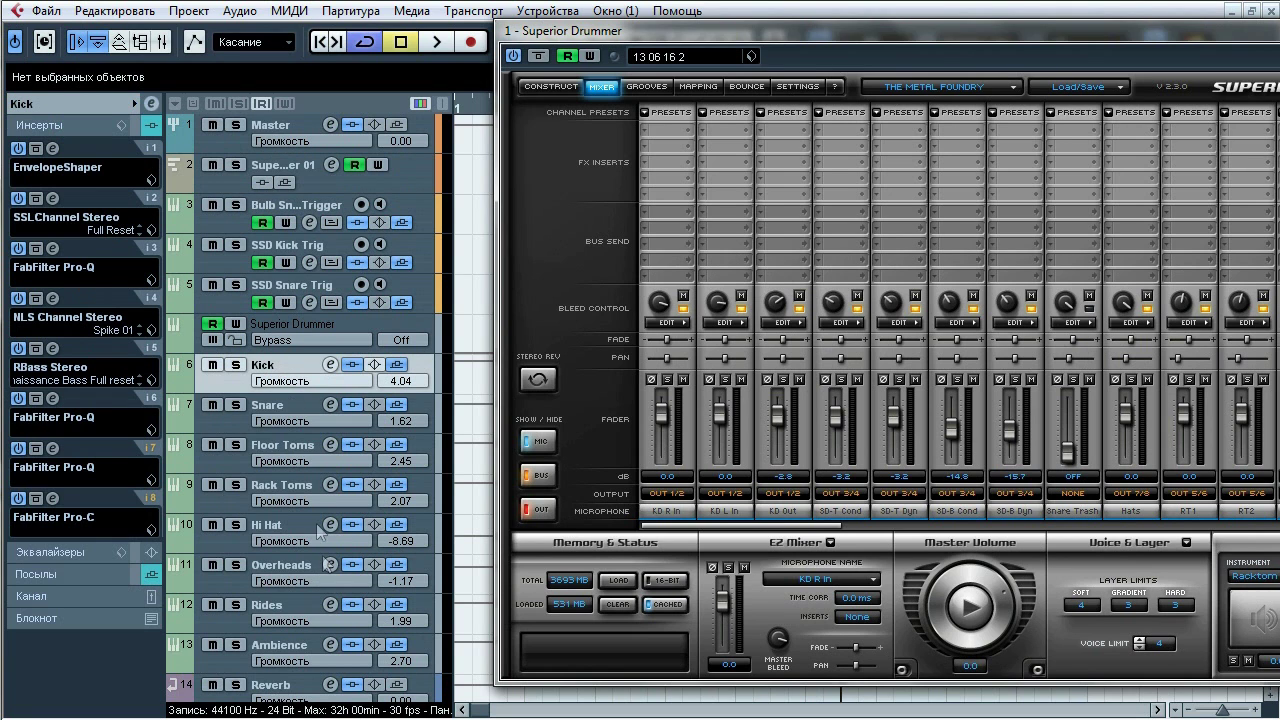
shift+click(307, 640)
drag(771, 50, 691, 47)
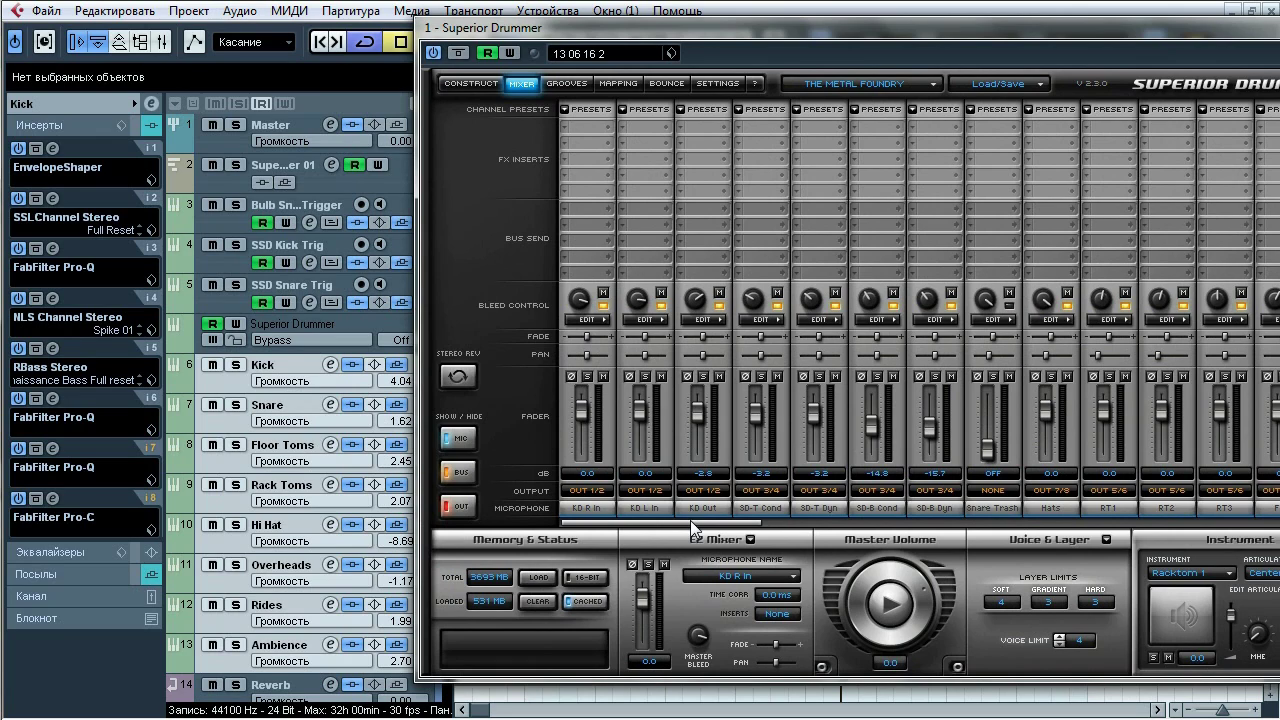
click(301, 607)
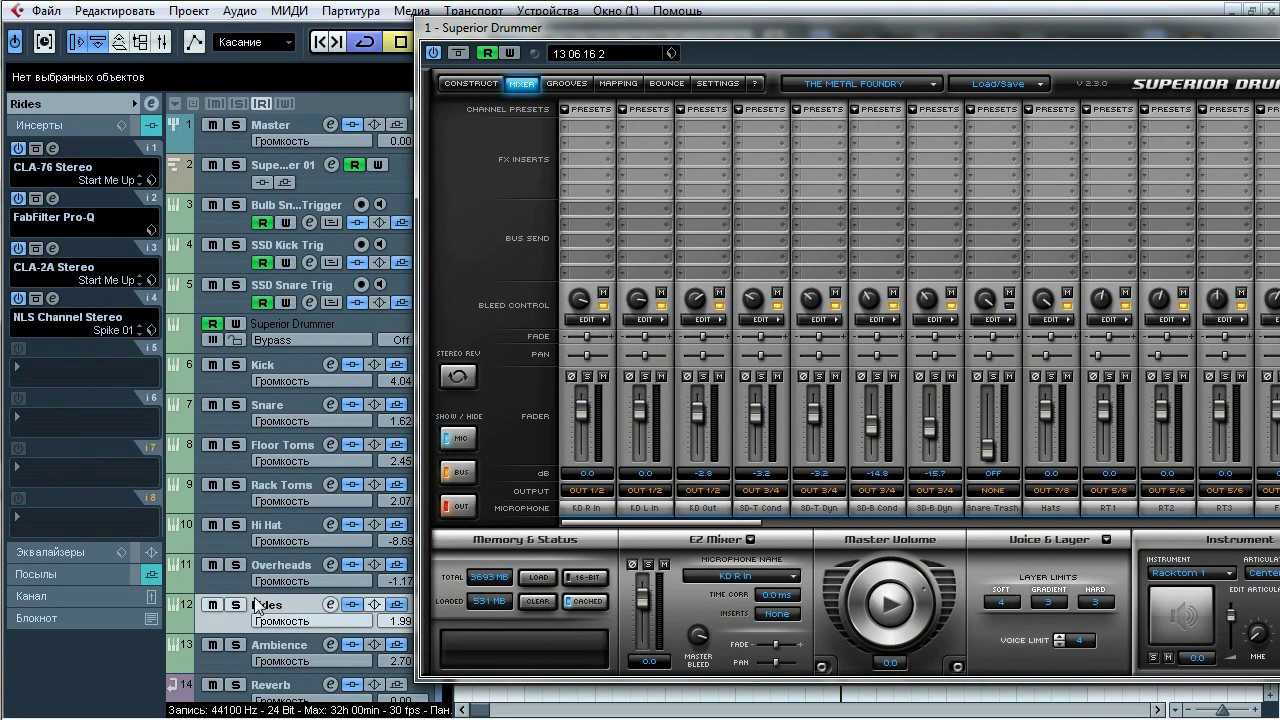
Step: Bring the OH-Drummer channel into view in the Superior Drummer mixer and examine its individual bleed settings for each drum and cymbal
drag(772, 36, 669, 41)
drag(628, 530, 778, 512)
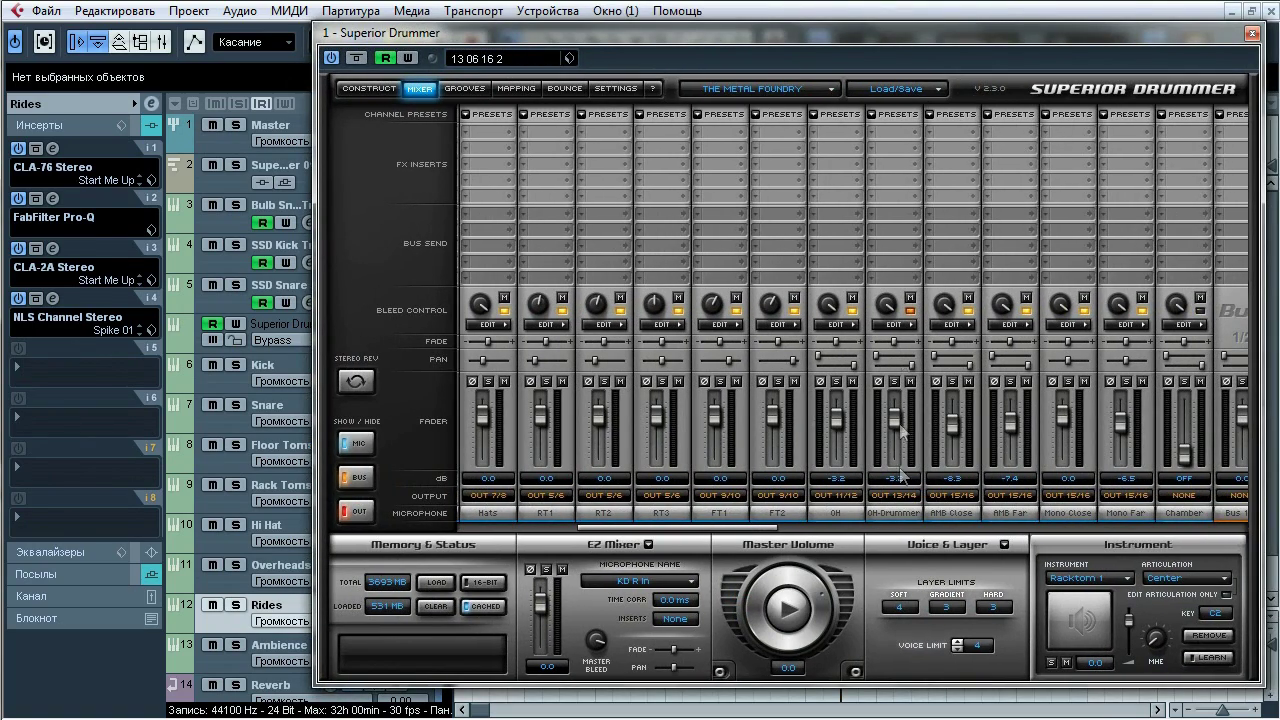
click(893, 325)
drag(1041, 246, 1048, 317)
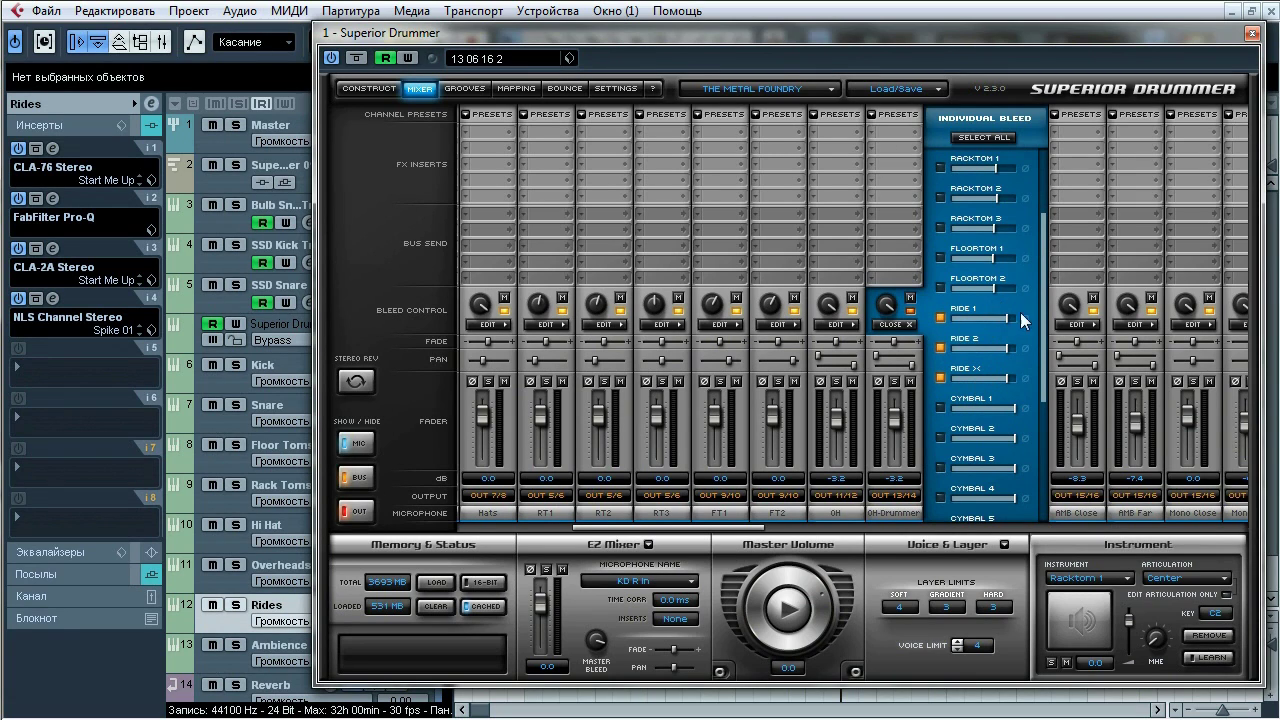
drag(1043, 340, 1039, 252)
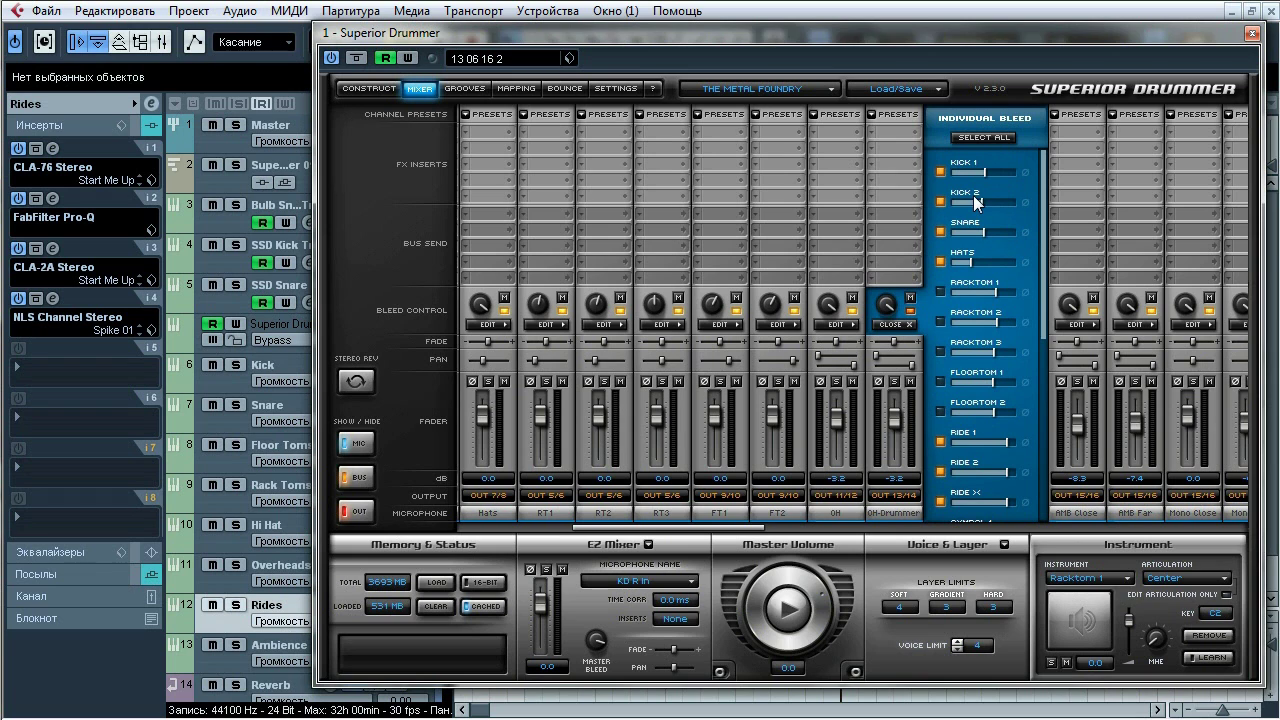
click(910, 324)
Step: Check the individual bleed settings of the OH, AMB Close, AMB Far, Mono Close and Mono Far channels, and close Superior Drummer
click(970, 325)
click(852, 325)
click(846, 325)
click(958, 325)
click(1014, 325)
click(1016, 325)
click(1074, 325)
click(1076, 325)
click(1132, 325)
click(1132, 325)
drag(770, 531, 812, 527)
click(922, 92)
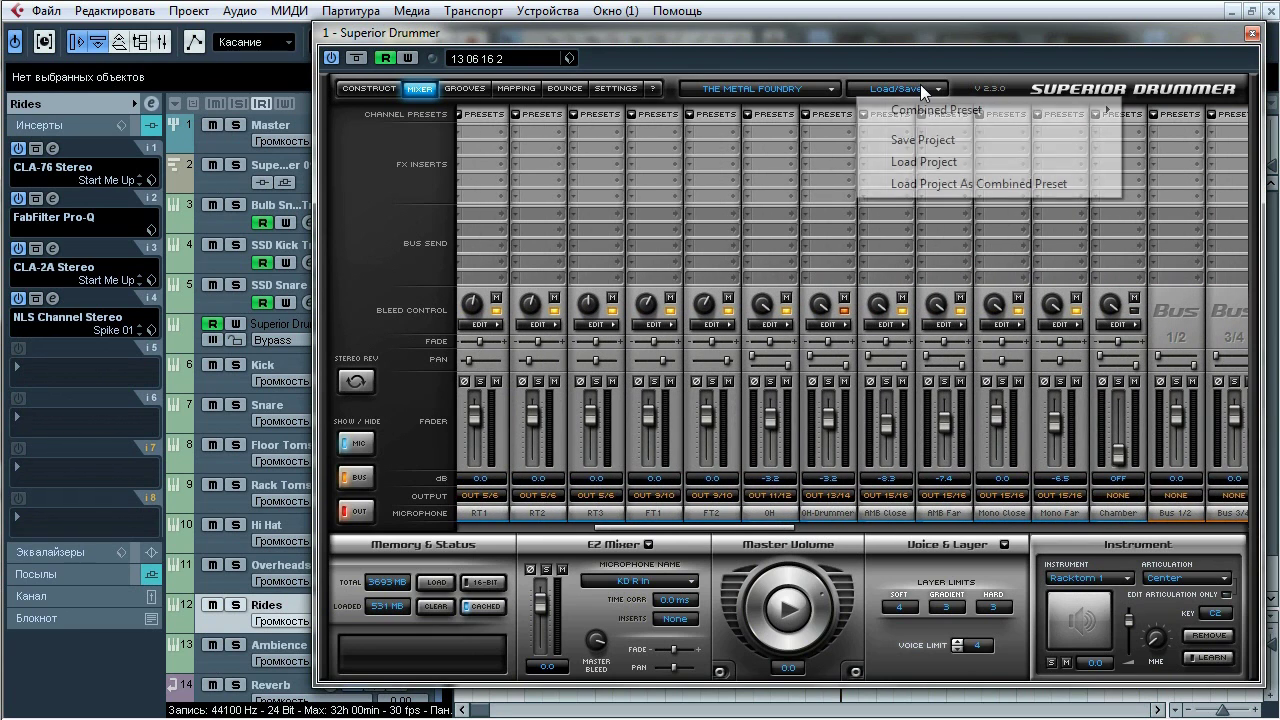
drag(1190, 40, 1060, 92)
click(1123, 87)
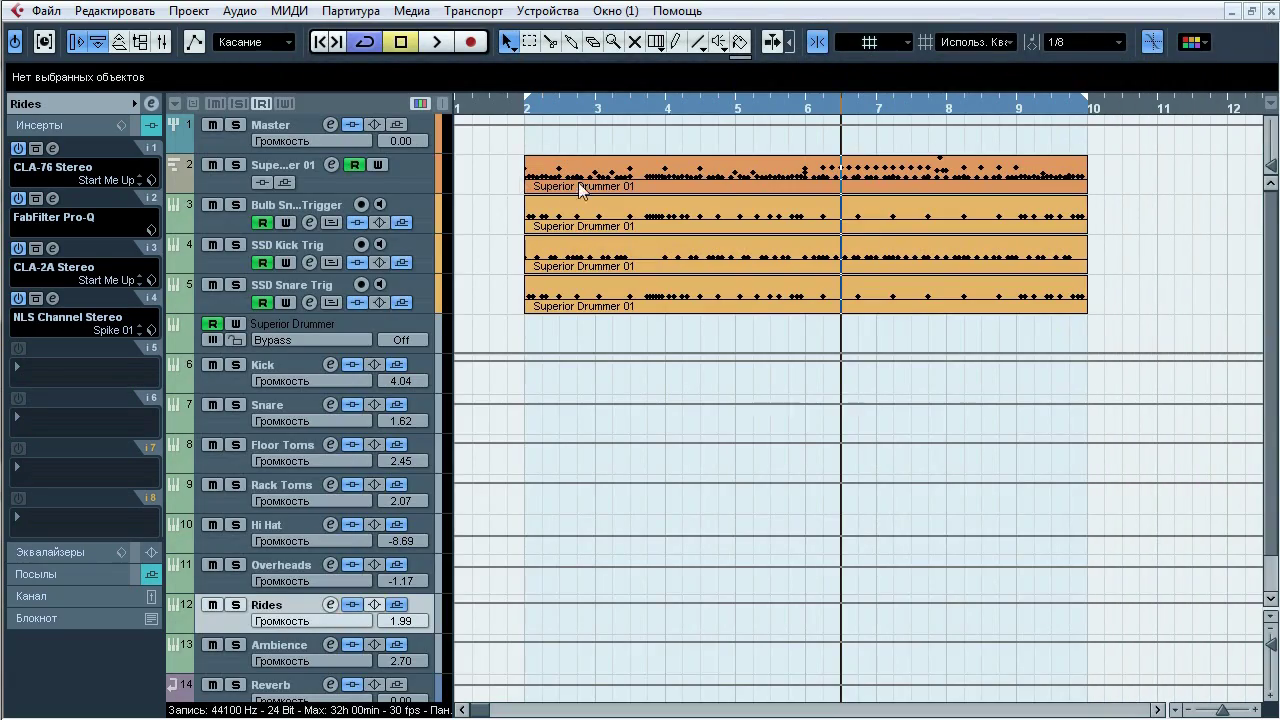
Step: Open the Superior Drummer 01 part in the drum editor, enlarge the note area and look through the drum lanes
double_click(581, 180)
key(g)
key(g)
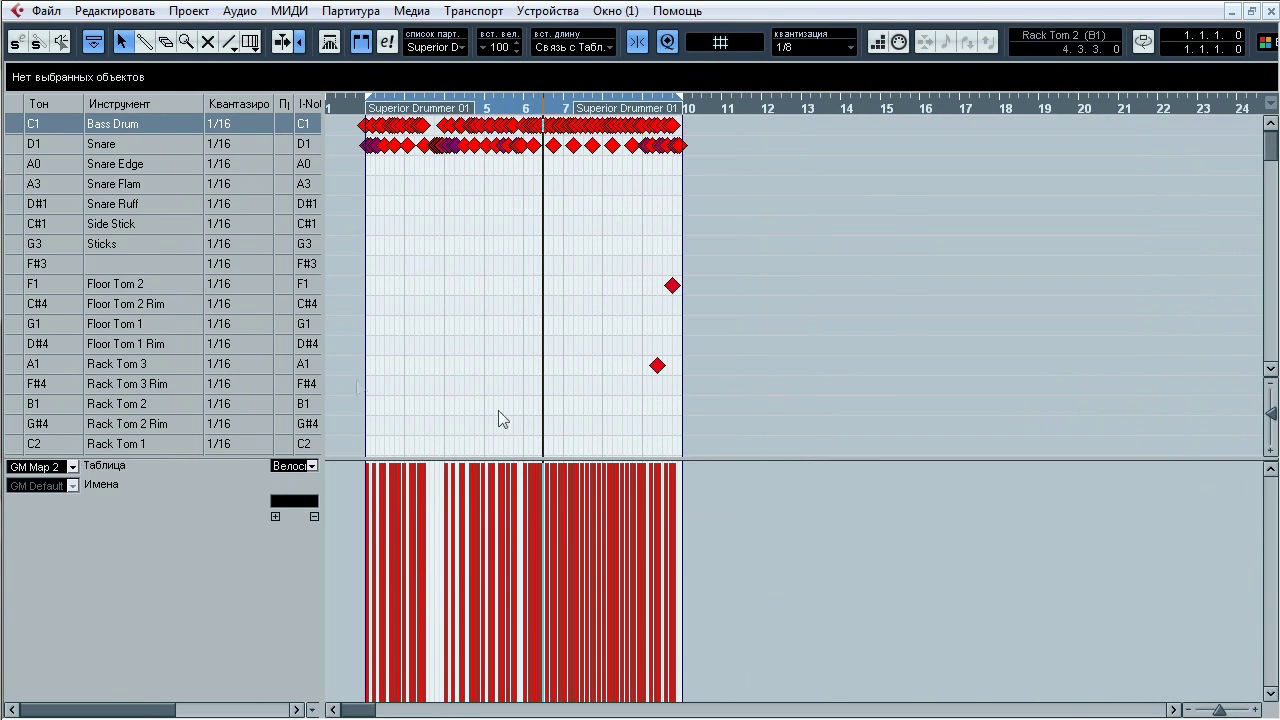
drag(716, 462, 717, 580)
scroll(1262, 251, down, 8)
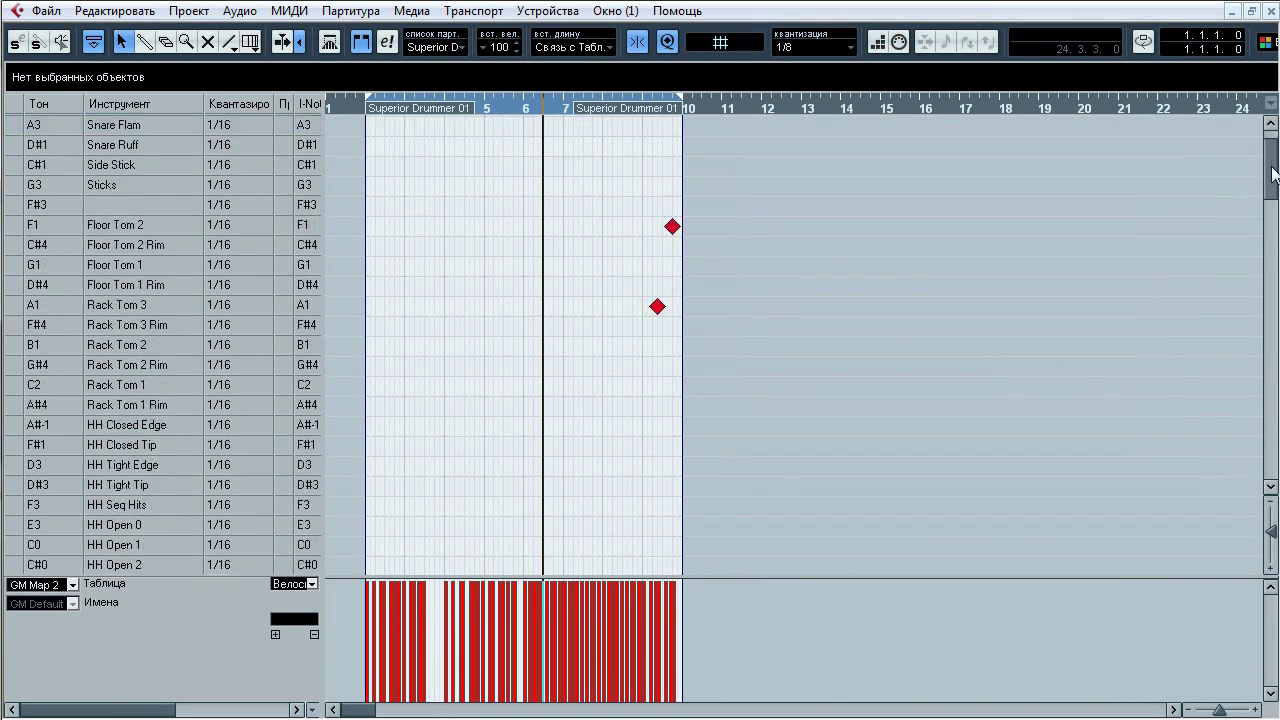
drag(1274, 249, 1270, 138)
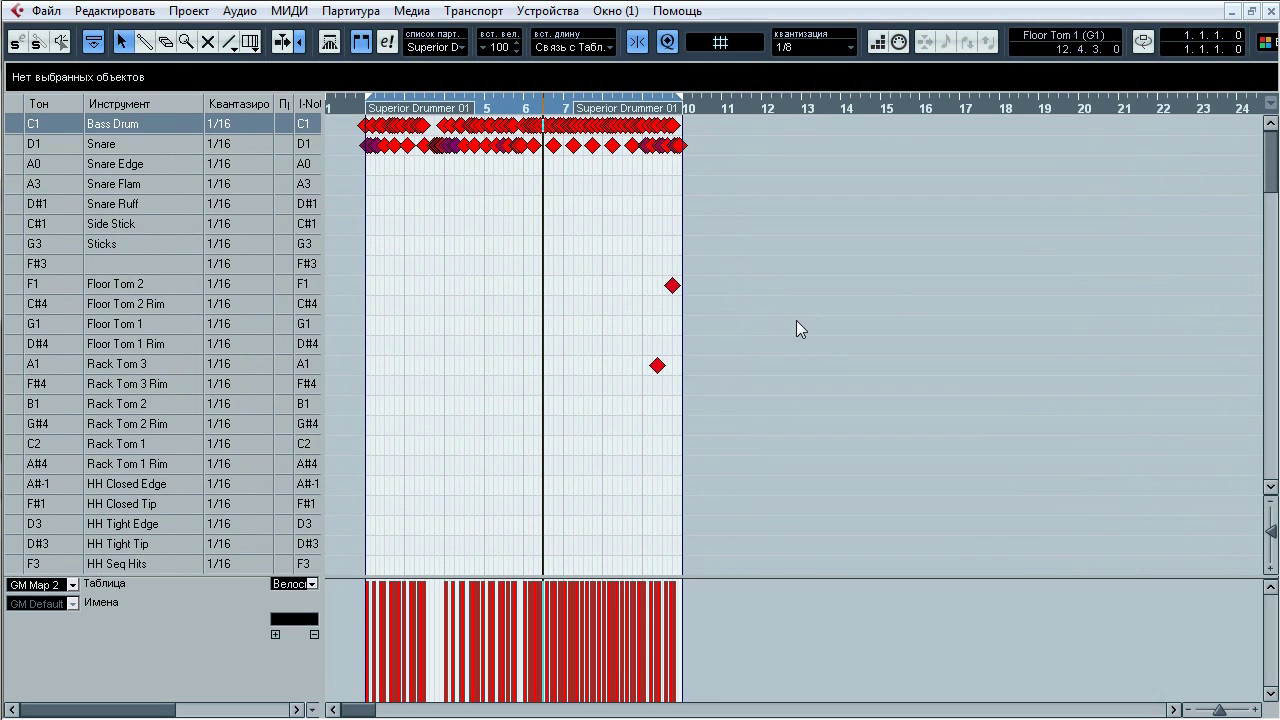
Step: Highlight the snare roll around bar 4 to examine its velocities, and close the drum editor
drag(723, 129, 358, 112)
mouse_move(1271, 160)
mouse_down()
mouse_move(1273, 254)
mouse_move(1272, 170)
mouse_up()
drag(428, 107, 429, 158)
drag(560, 170, 482, 137)
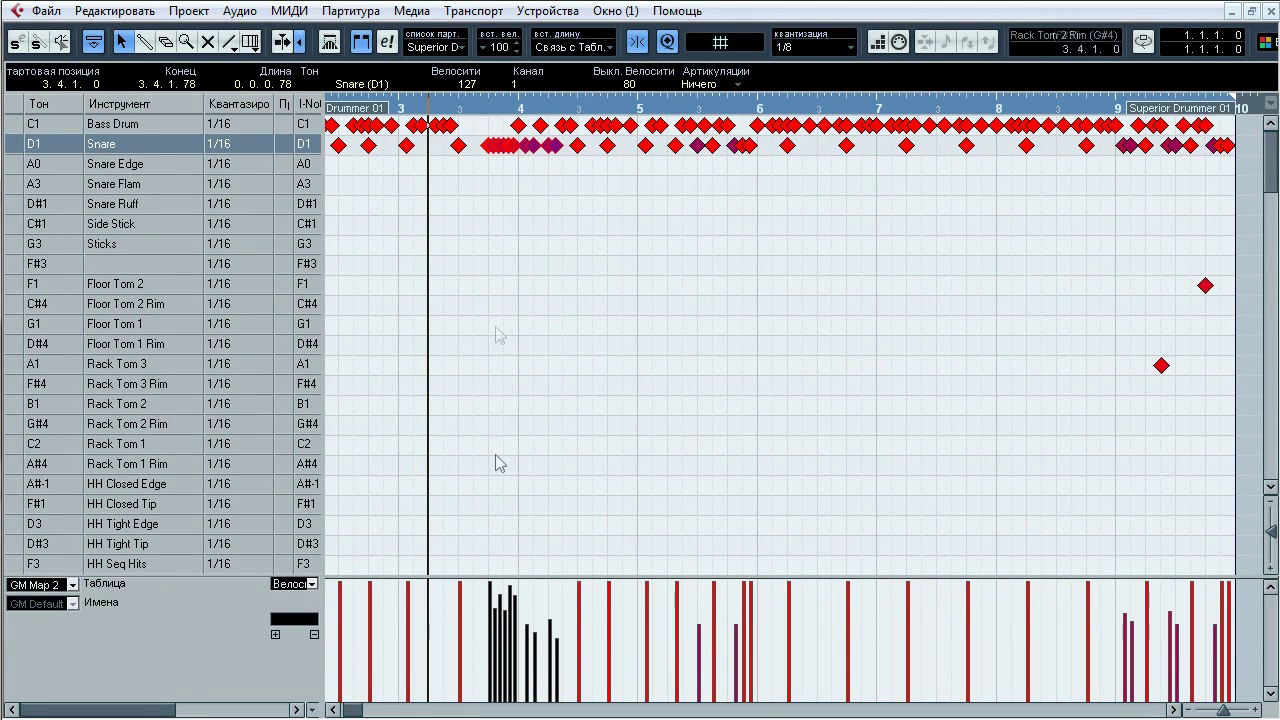
click(834, 438)
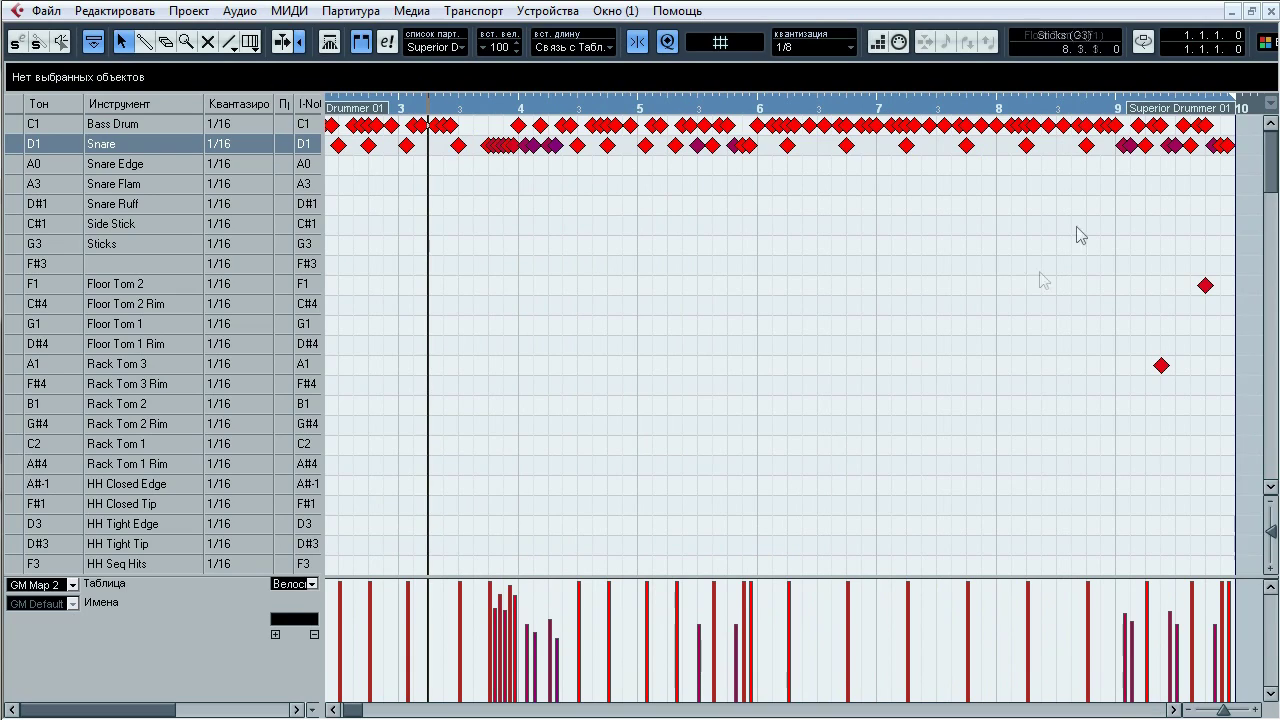
click(1272, 11)
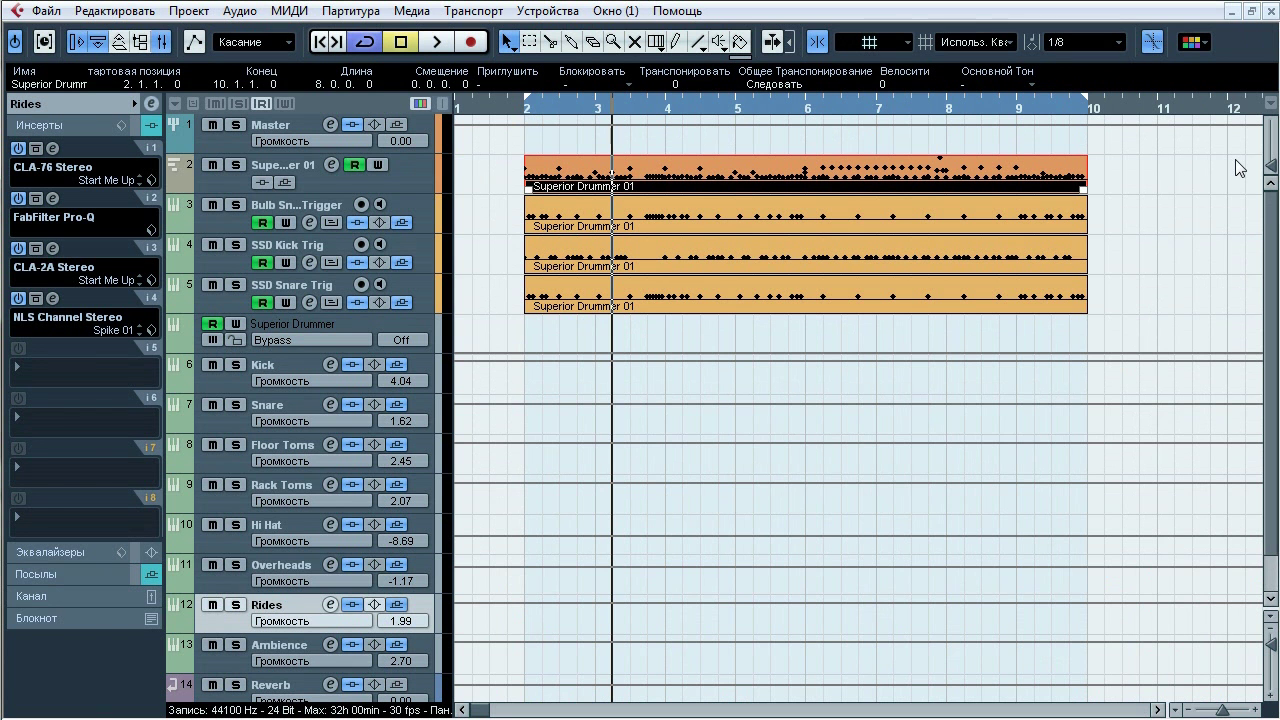
Step: Show the project's mixer with all channels from the trigger tracks through Reverb, and close it
key(F3)
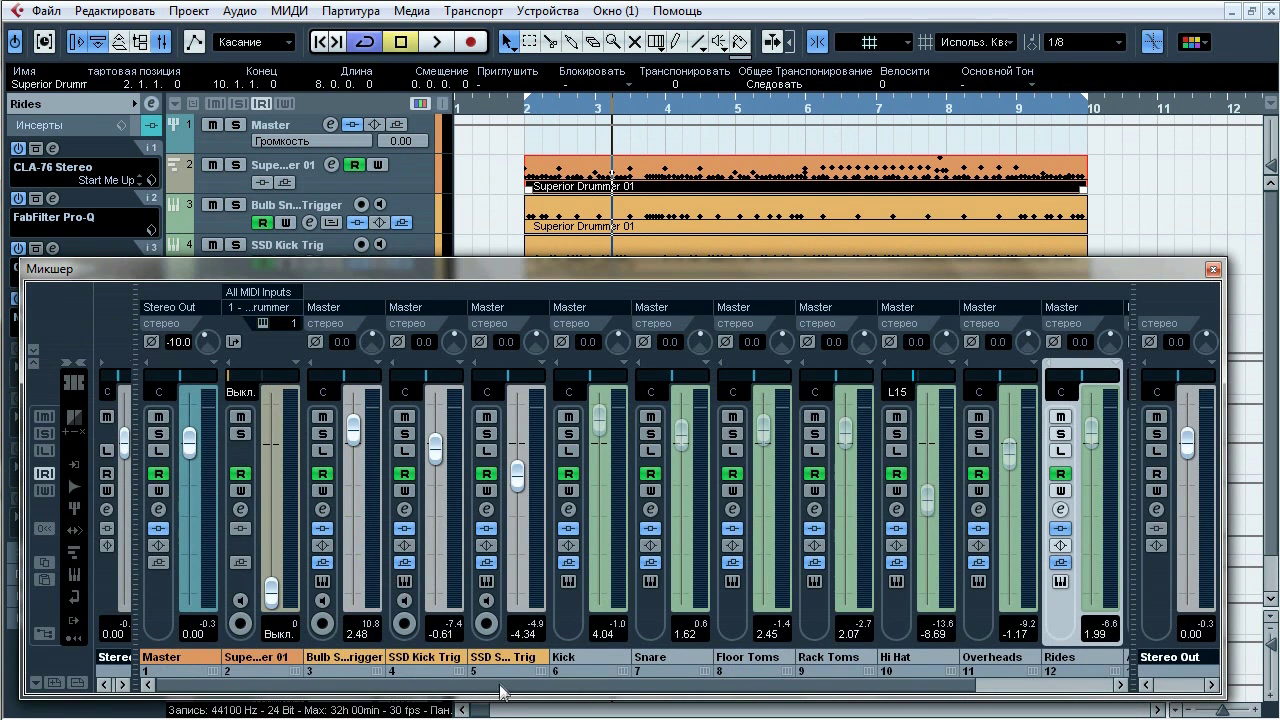
drag(502, 690, 820, 688)
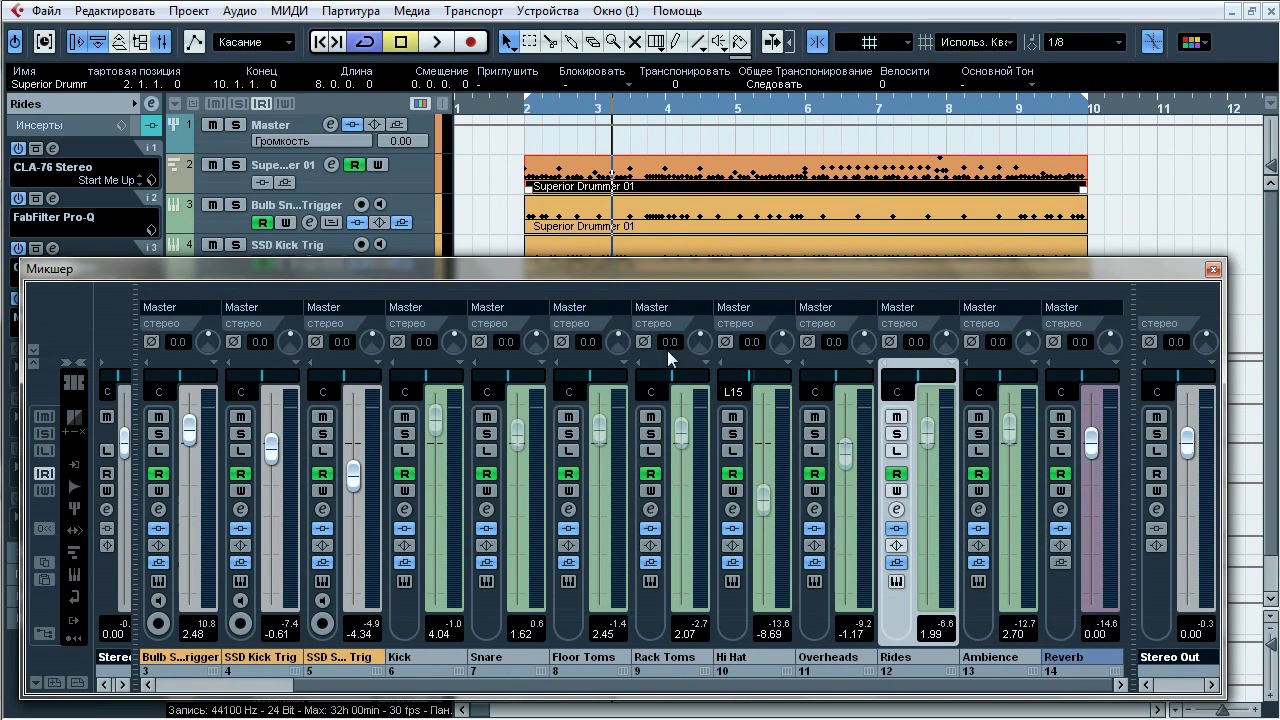
click(1213, 270)
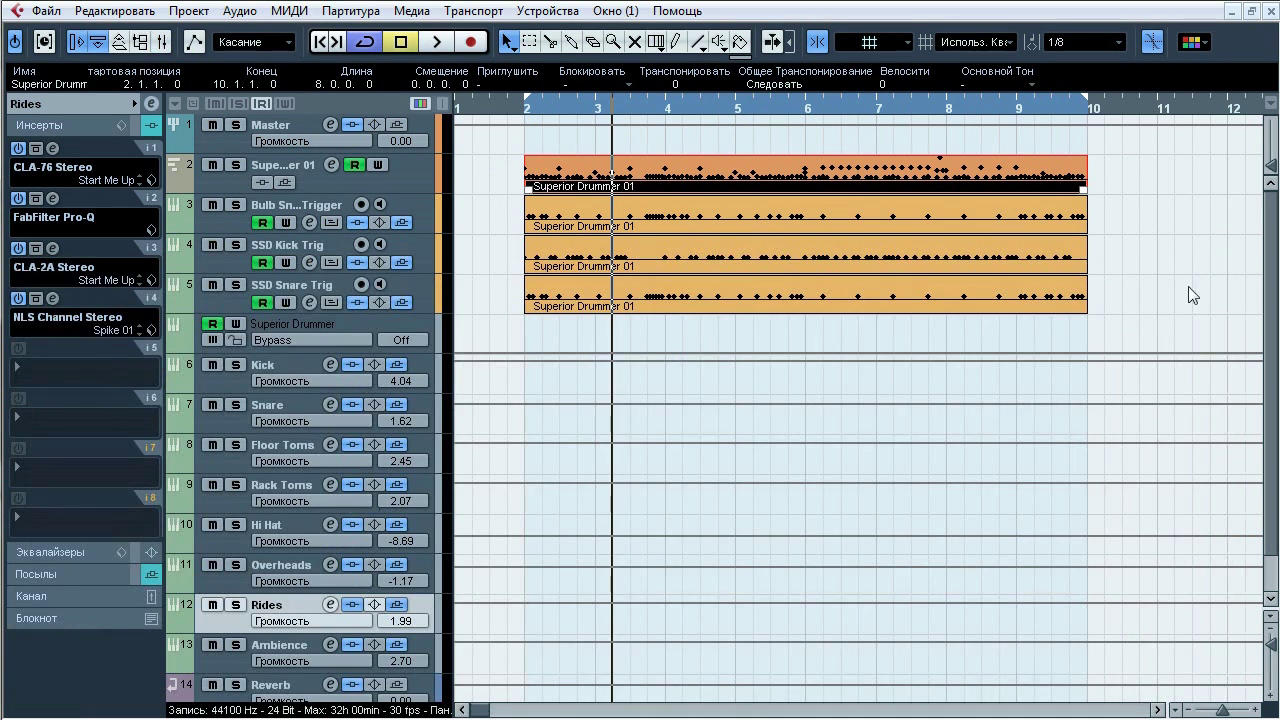
Step: Solo the Kick channel and compare it with and without inserts during playback, leaving its inserts and sends bypassed
click(294, 371)
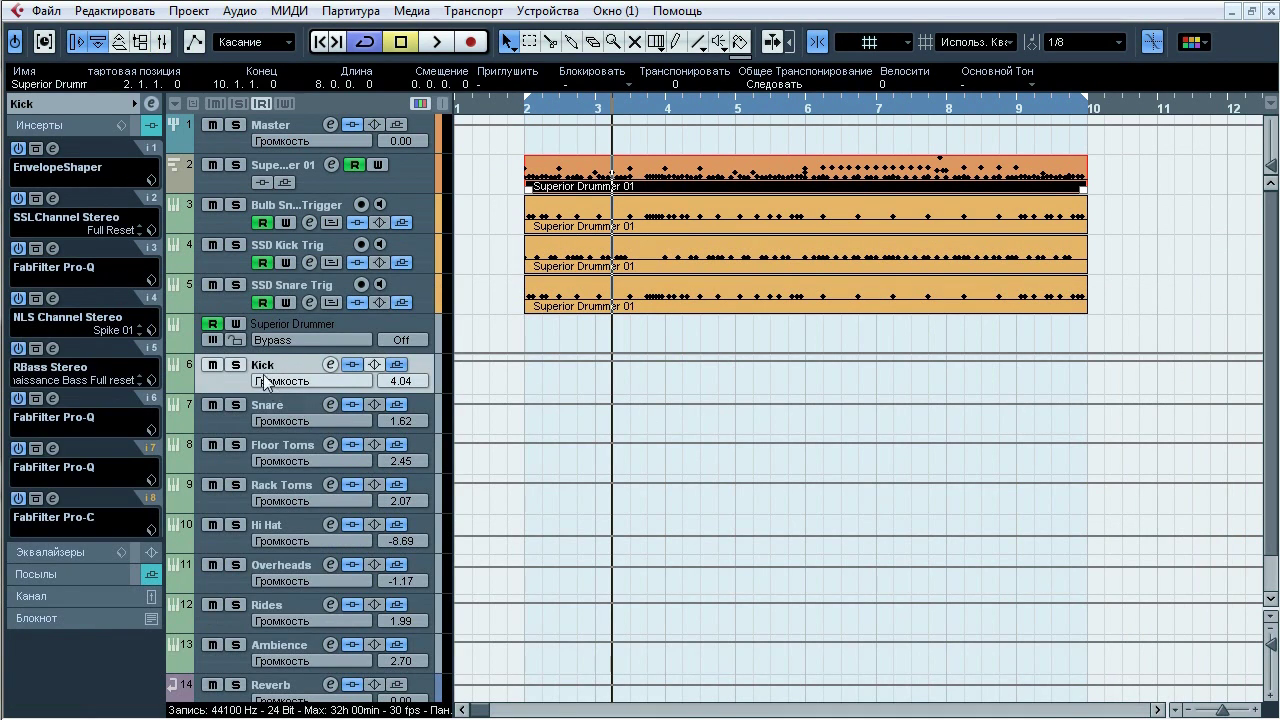
click(236, 365)
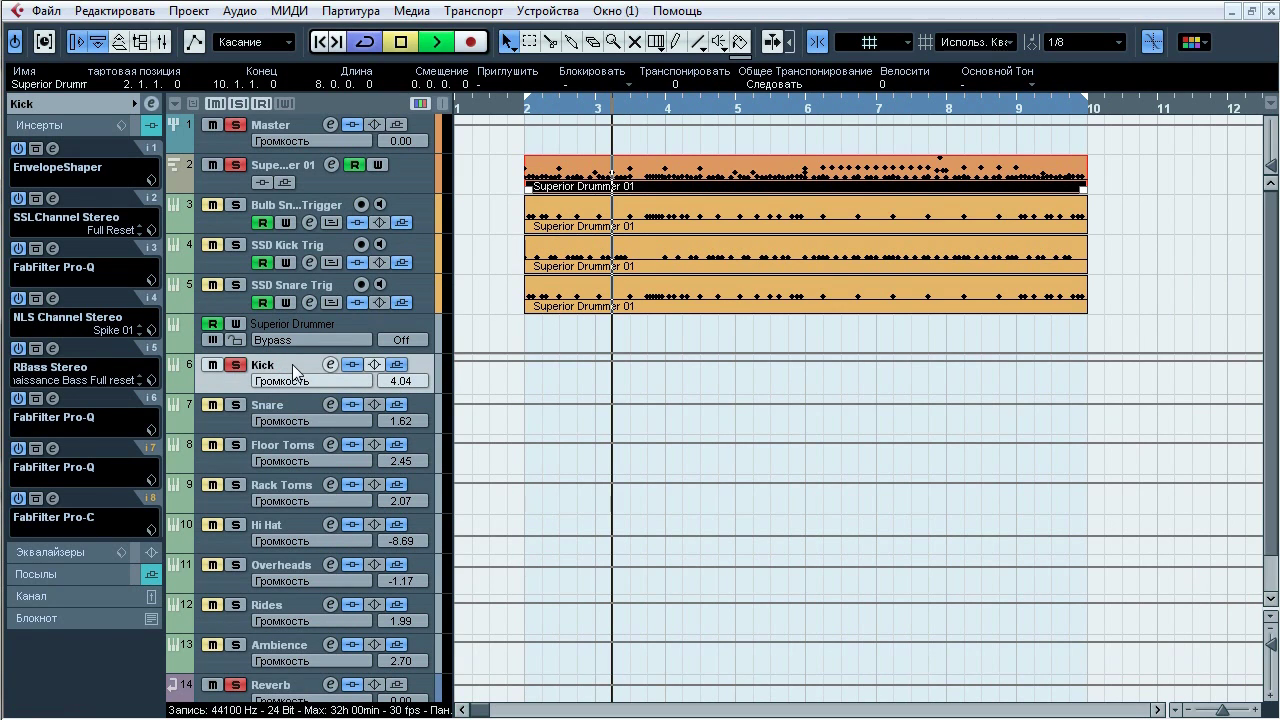
key(space)
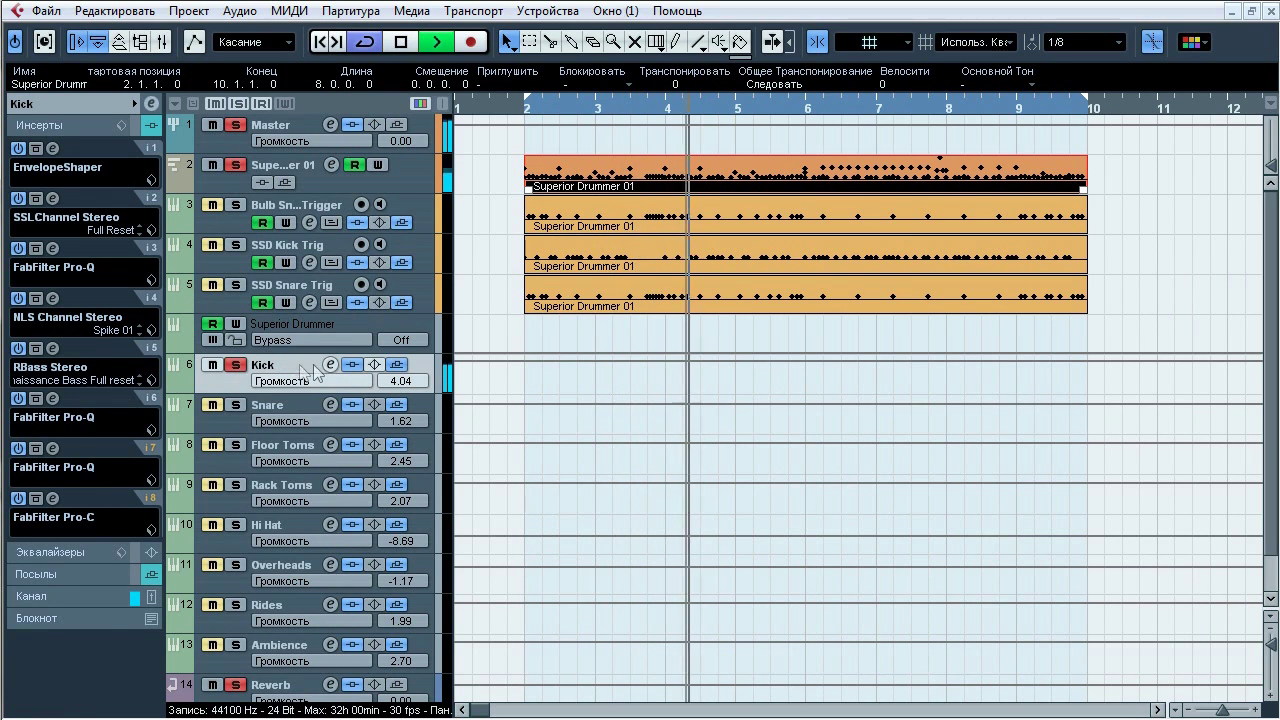
click(351, 366)
click(395, 366)
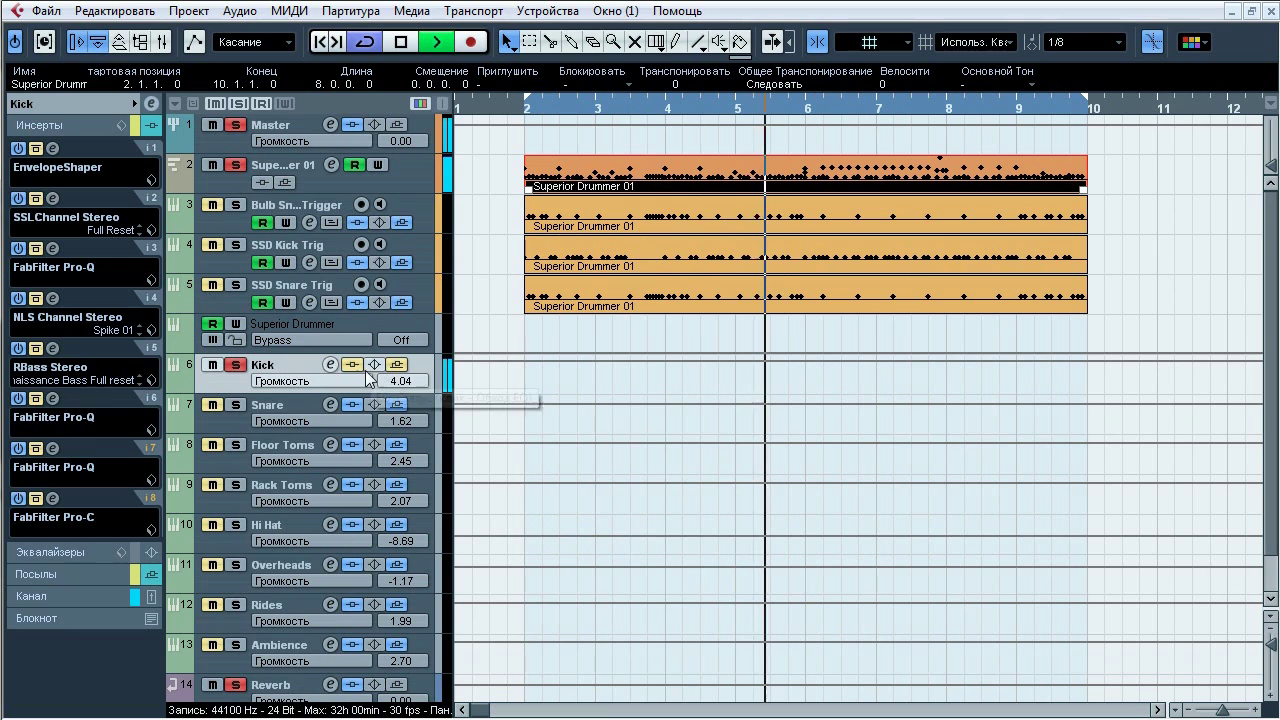
click(353, 365)
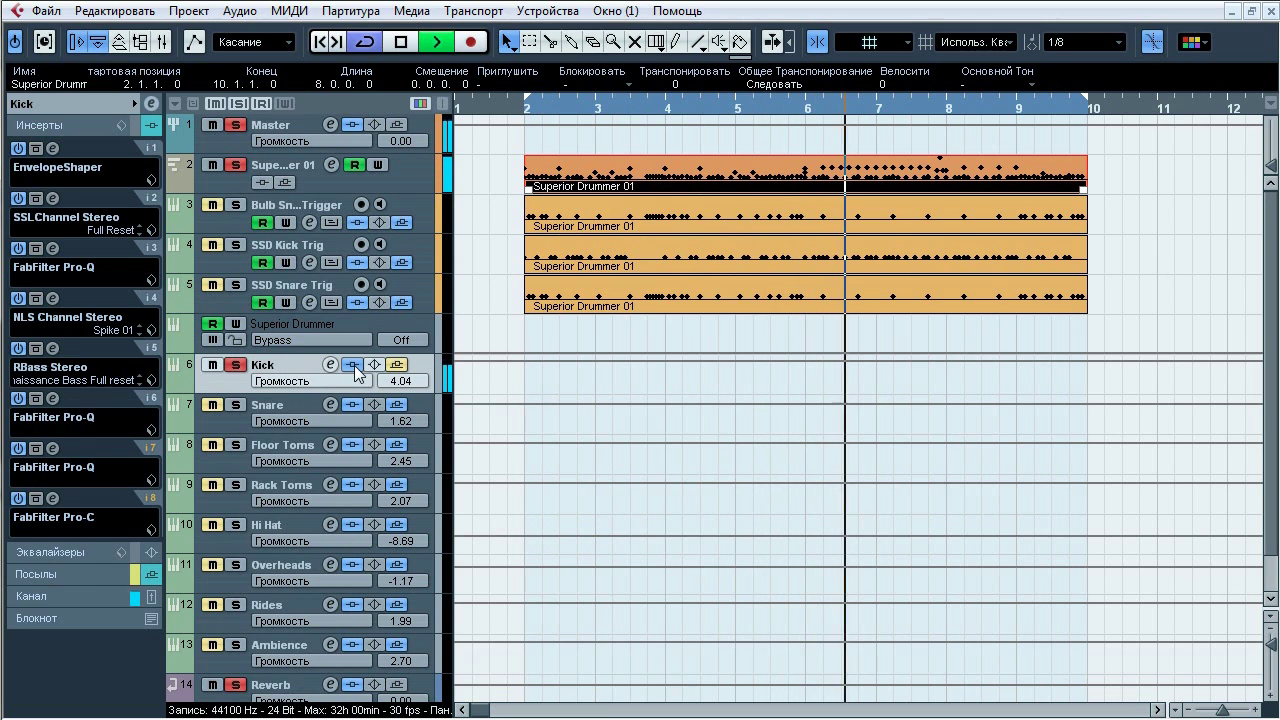
click(353, 365)
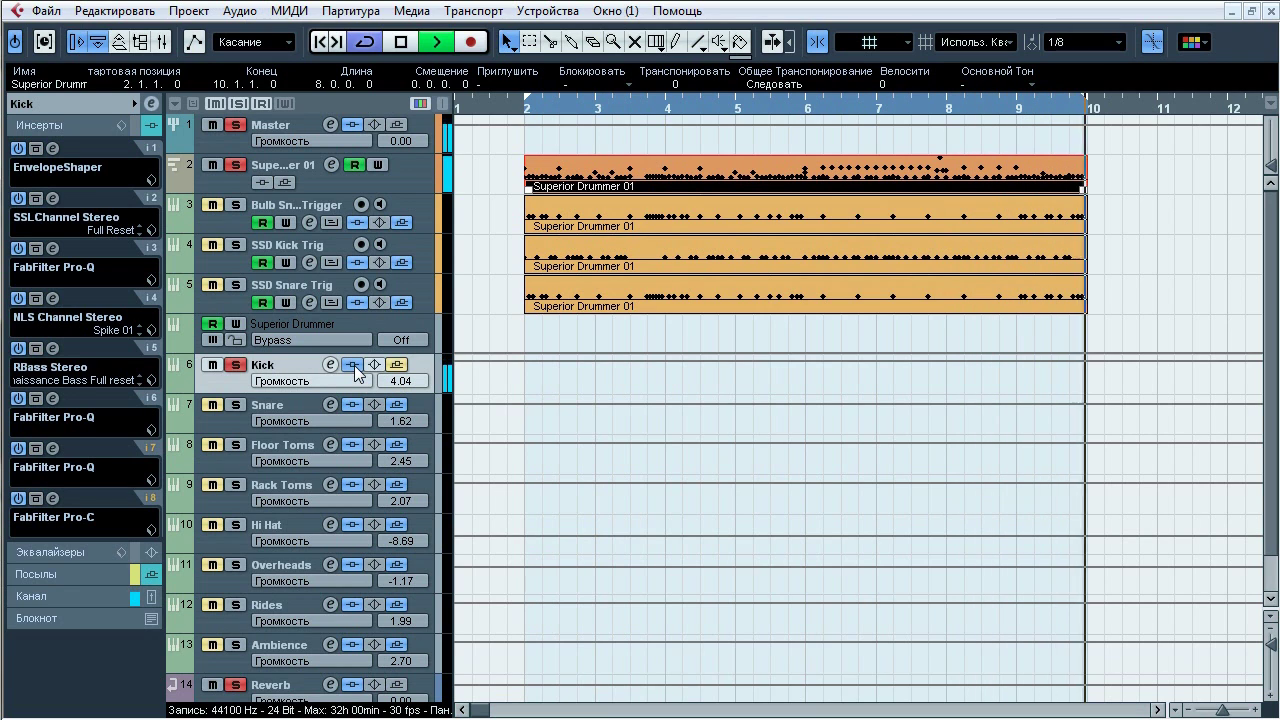
key(space)
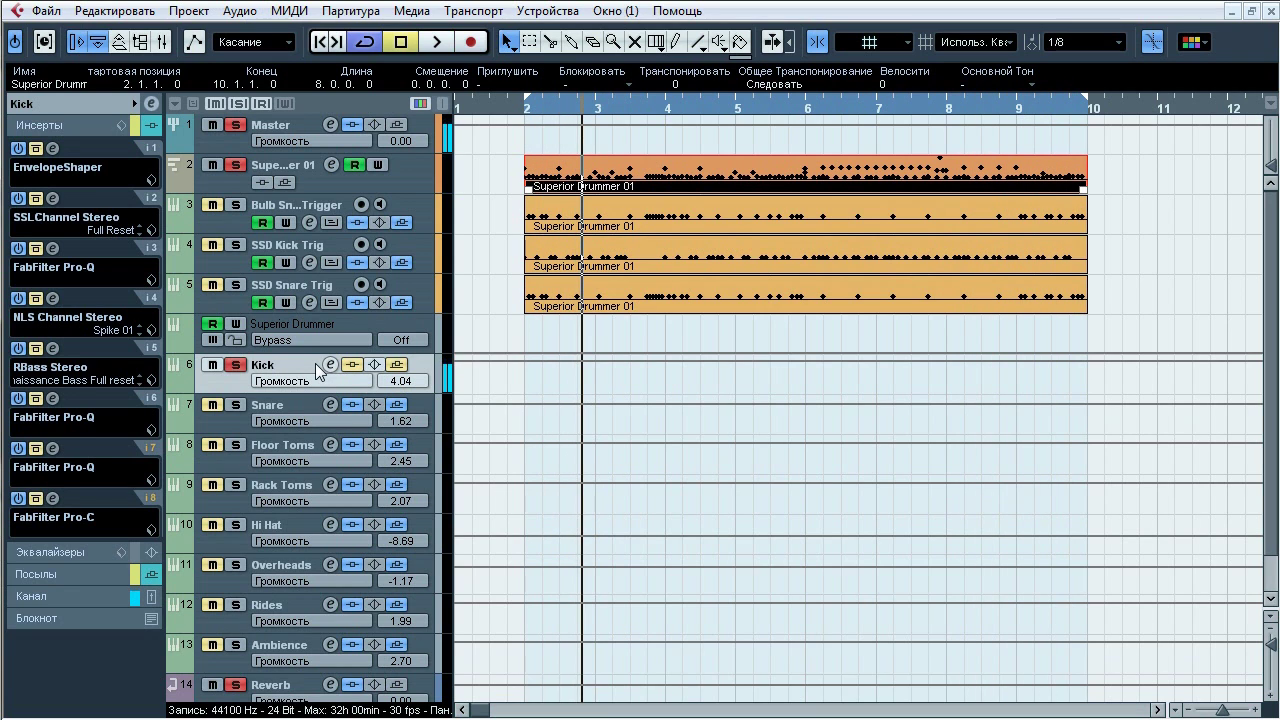
Step: Open EnvelopeShaper on the Kick channel and compare its bypassed and active sound during playback, leaving the effect active
click(53, 148)
drag(320, 345, 665, 250)
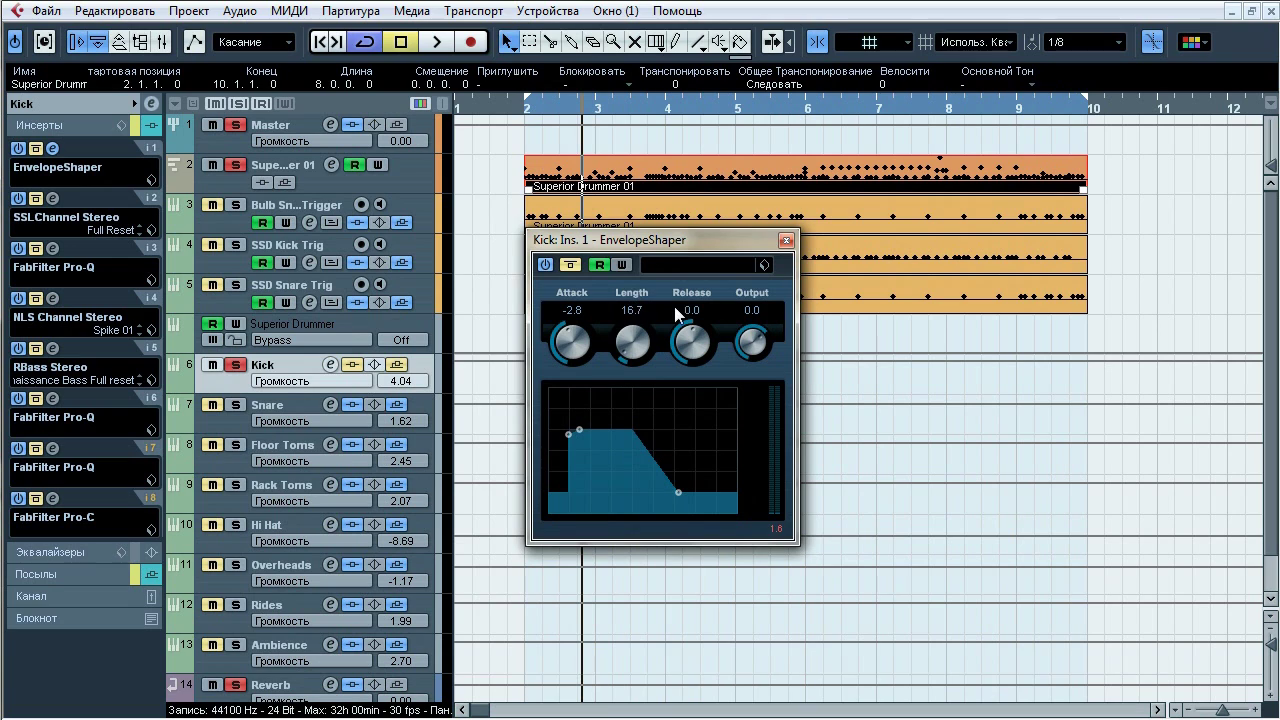
key(space)
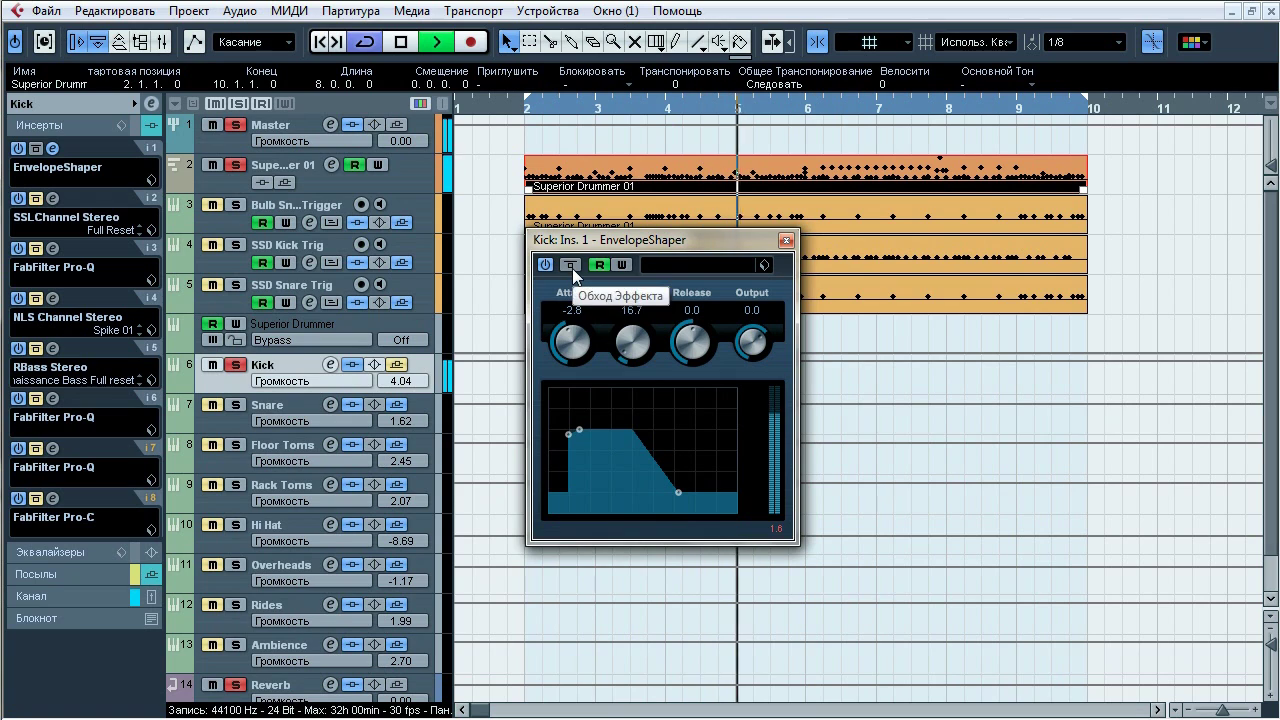
click(572, 268)
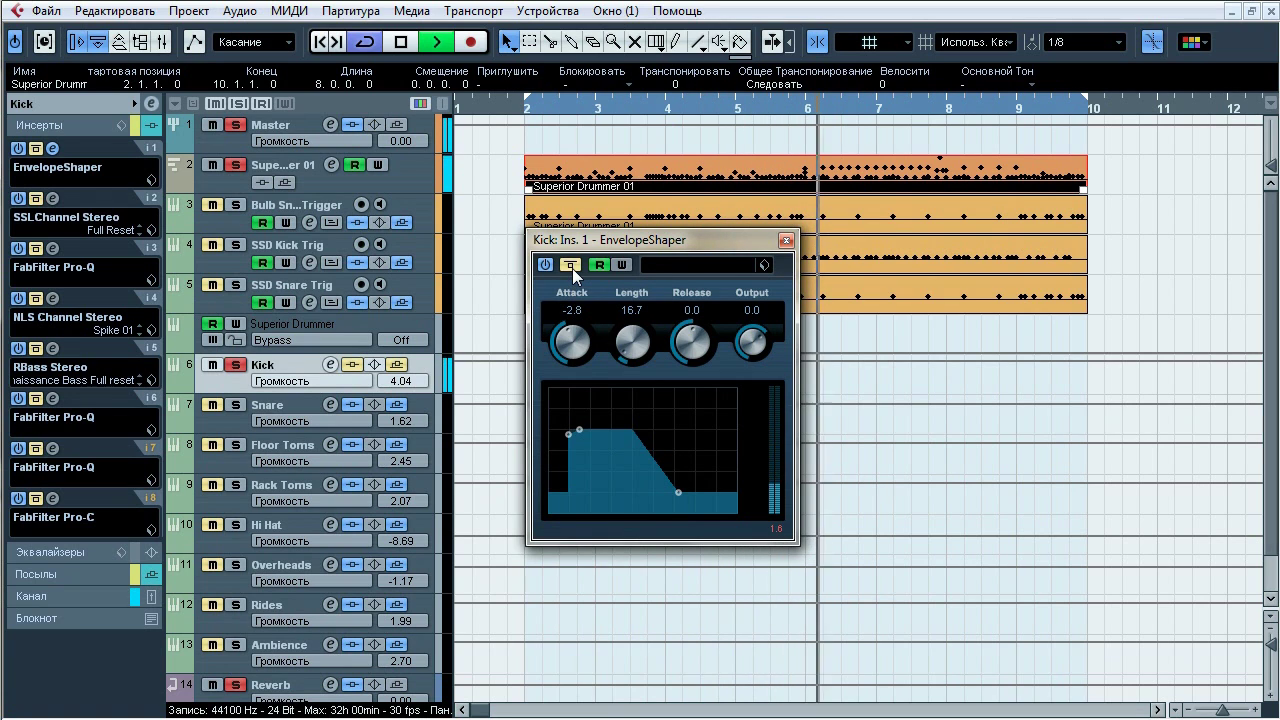
click(572, 268)
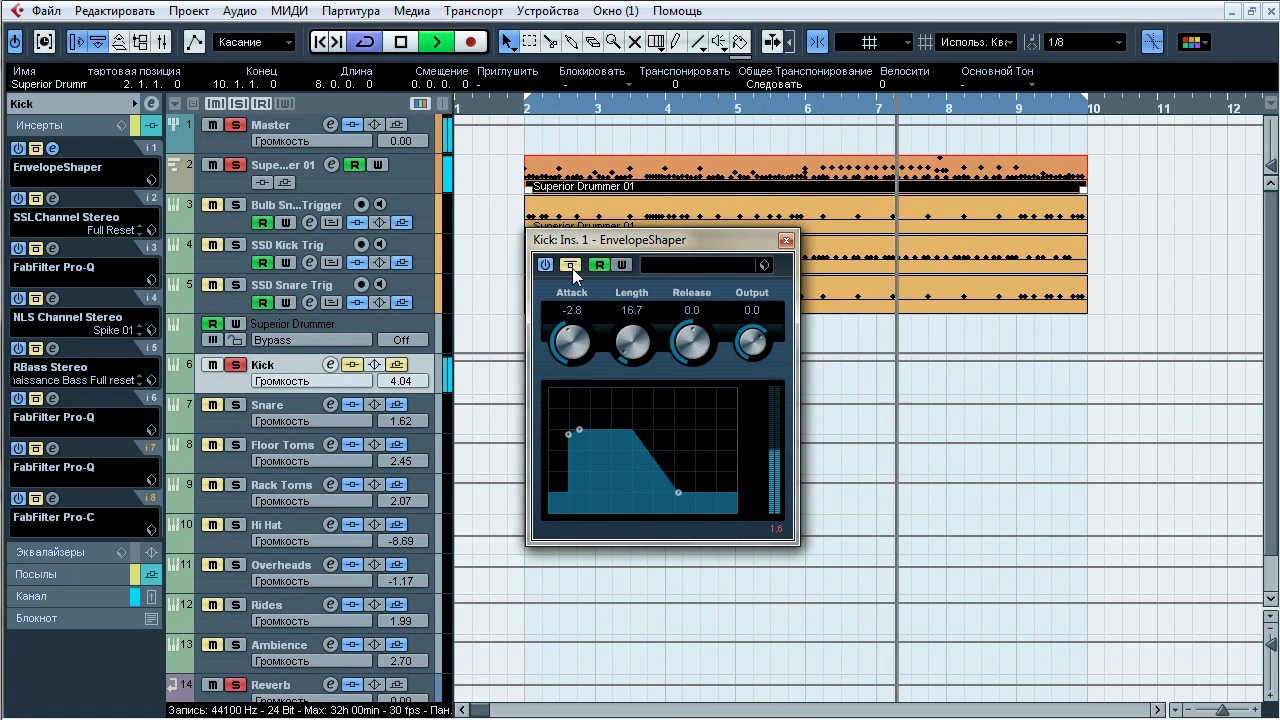
key(space)
click(786, 241)
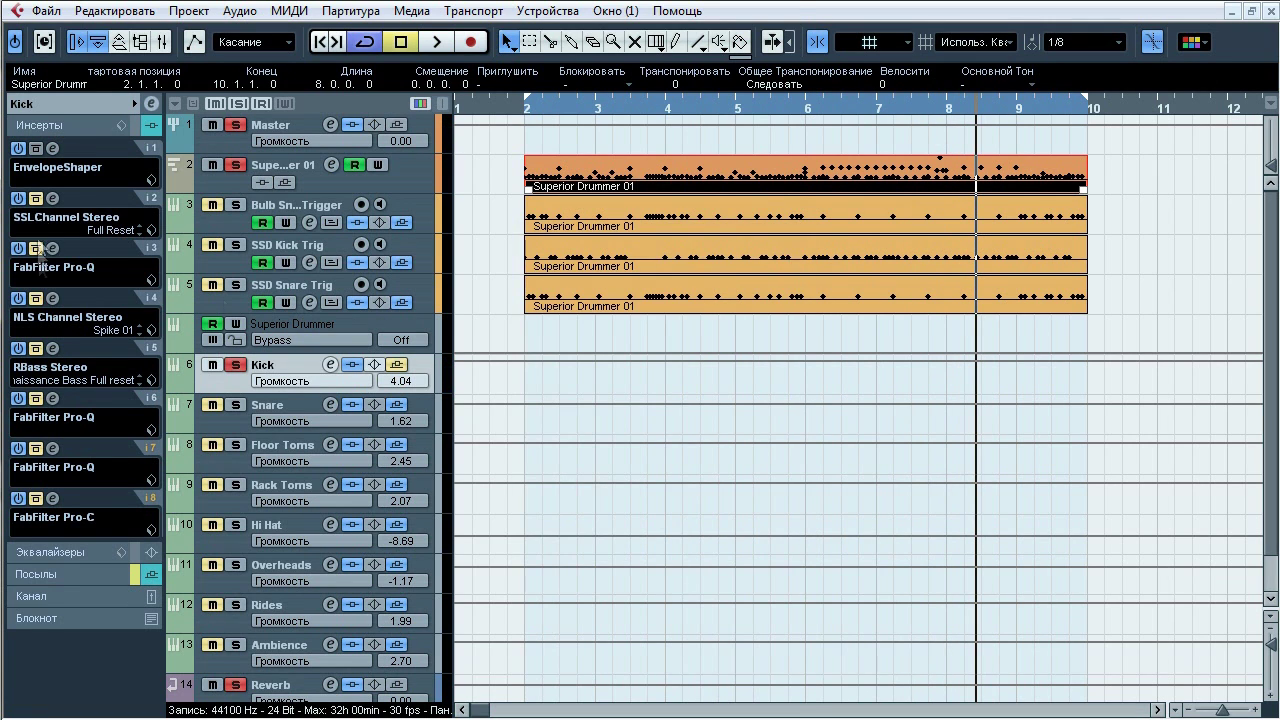
Step: Open SSLChannel Stereo on the Kick channel, take it out of bypass during playback, and close its window
click(53, 198)
drag(585, 8, 598, 14)
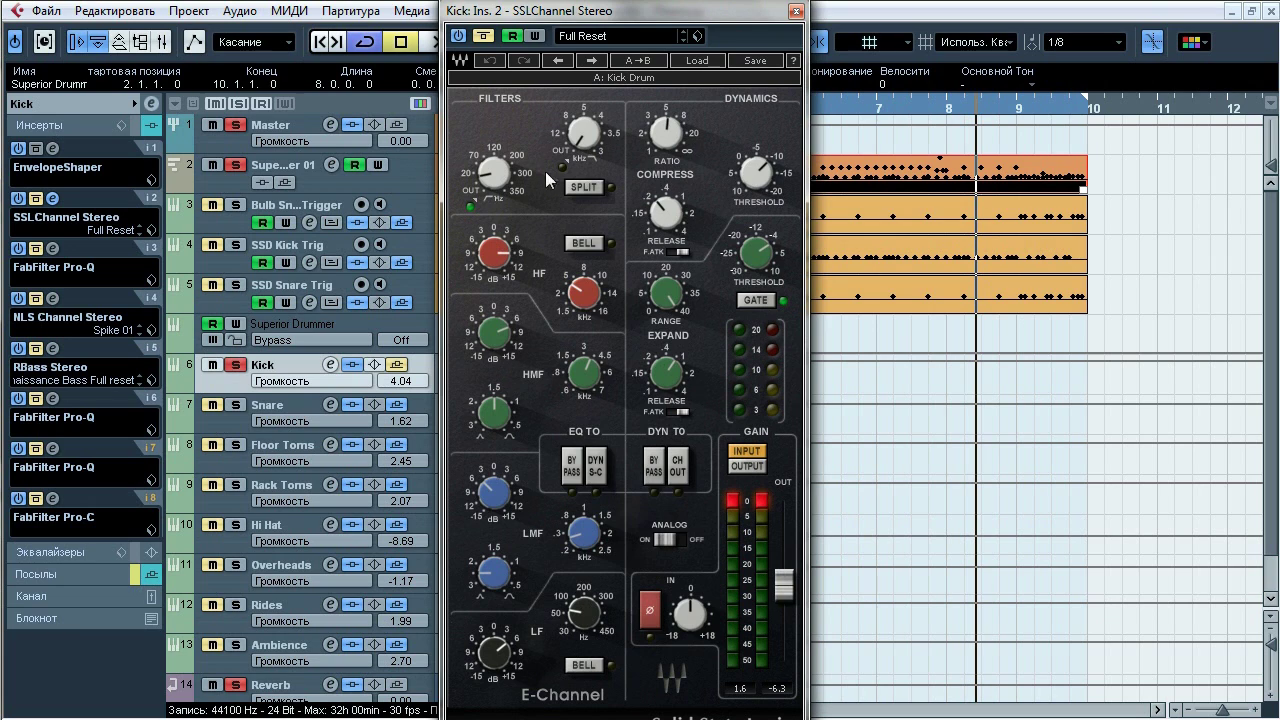
click(484, 37)
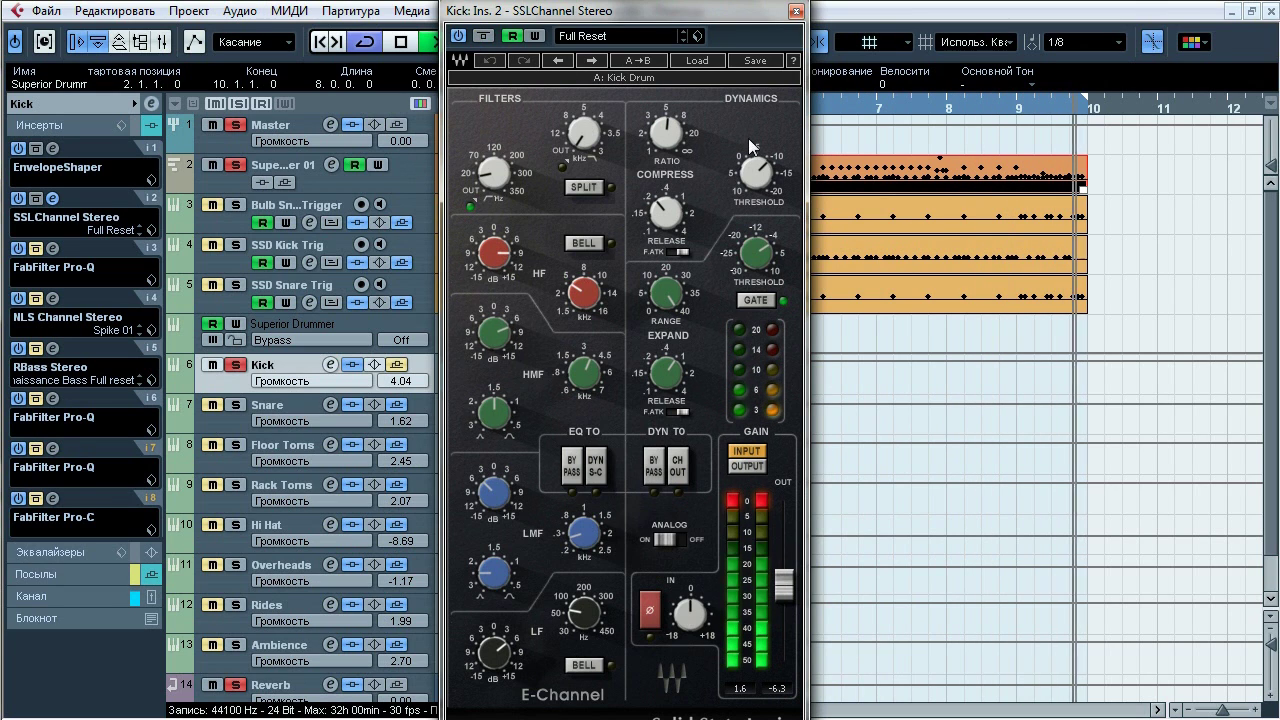
click(796, 12)
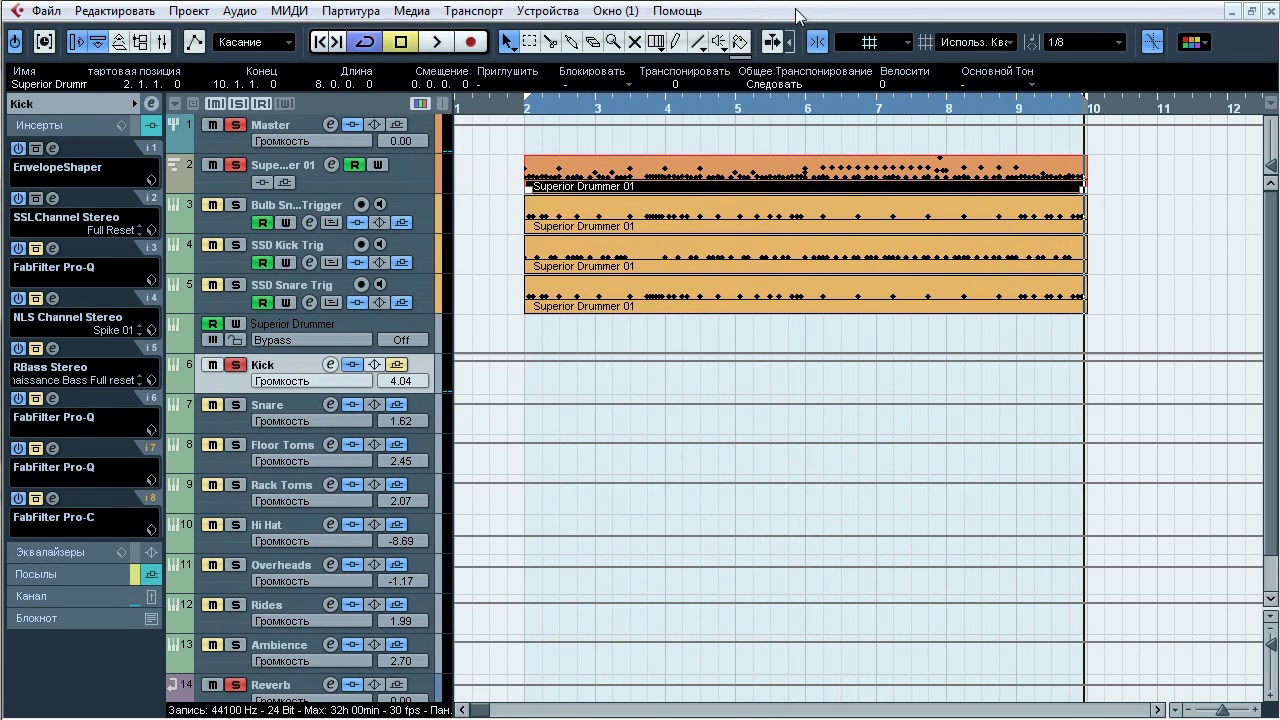
Step: Open the FabFilter Pro-Q in the Kick channel's third insert and take it out of bypass during playback
click(55, 249)
drag(538, 103, 457, 117)
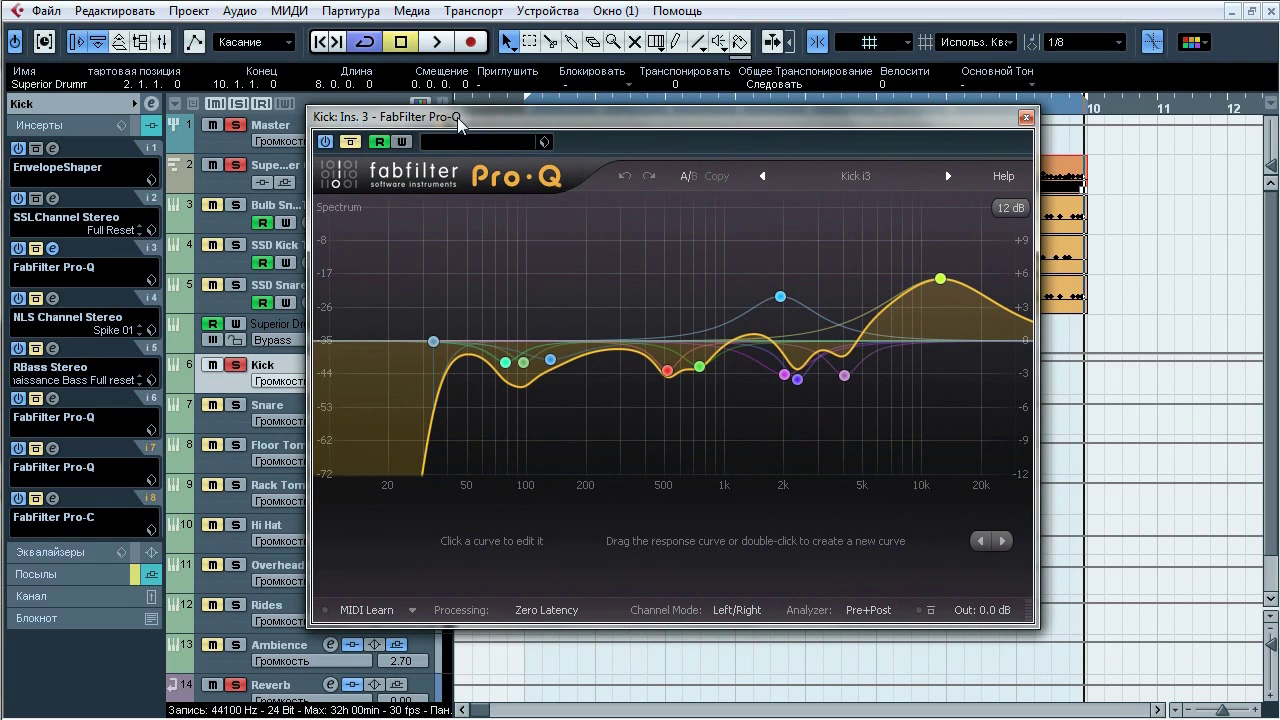
key(space)
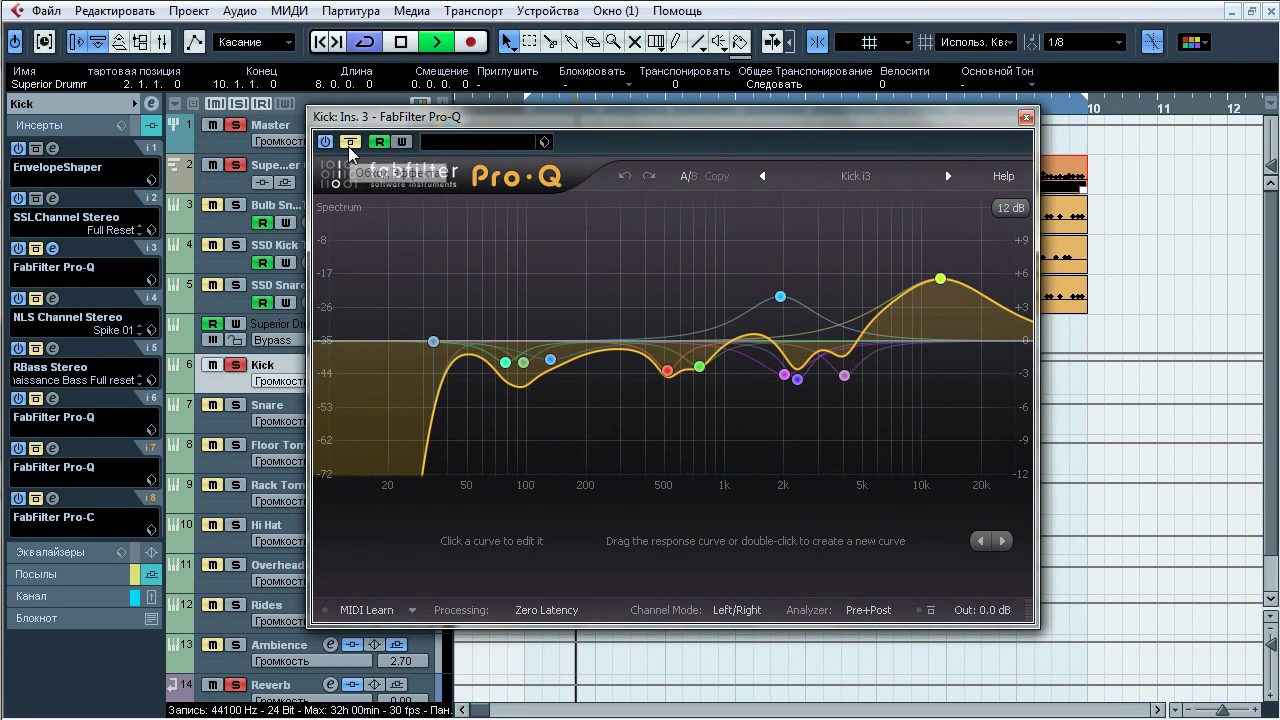
click(349, 142)
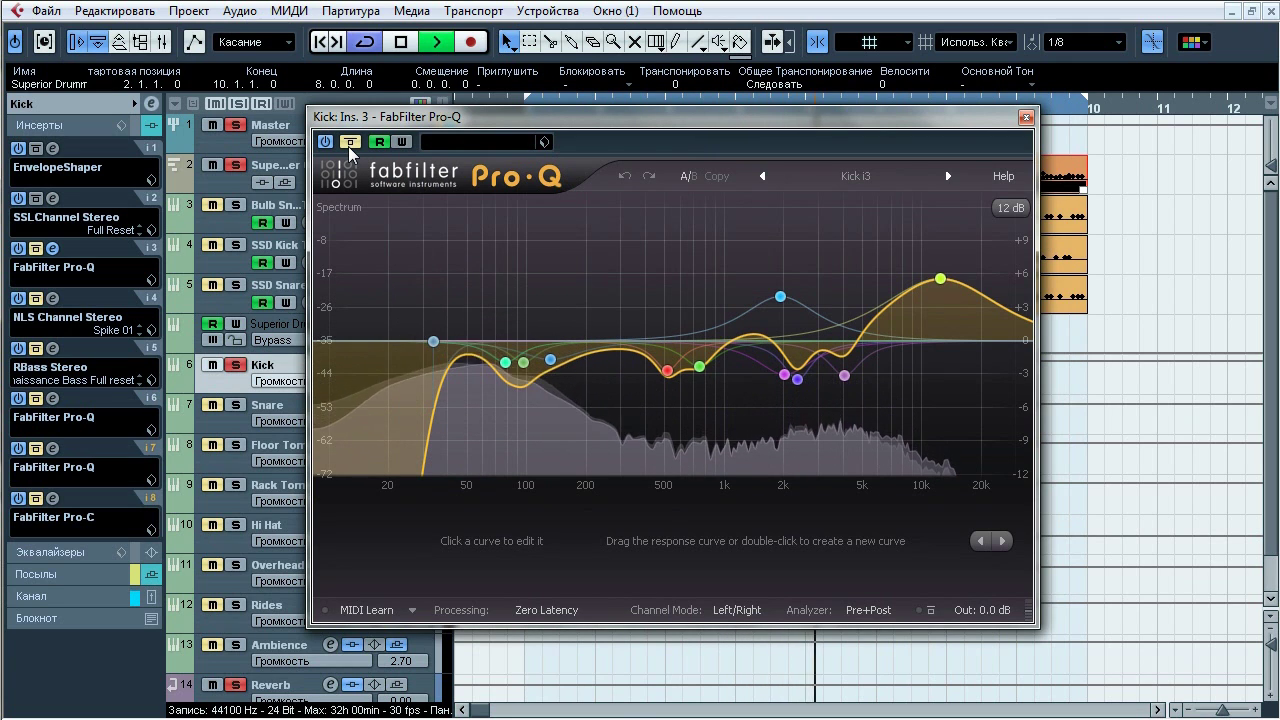
Step: Solo-listen to the low-cut, low-frequency and 513.72 Hz bands in the third-insert Pro-Q during playback
click(550, 393)
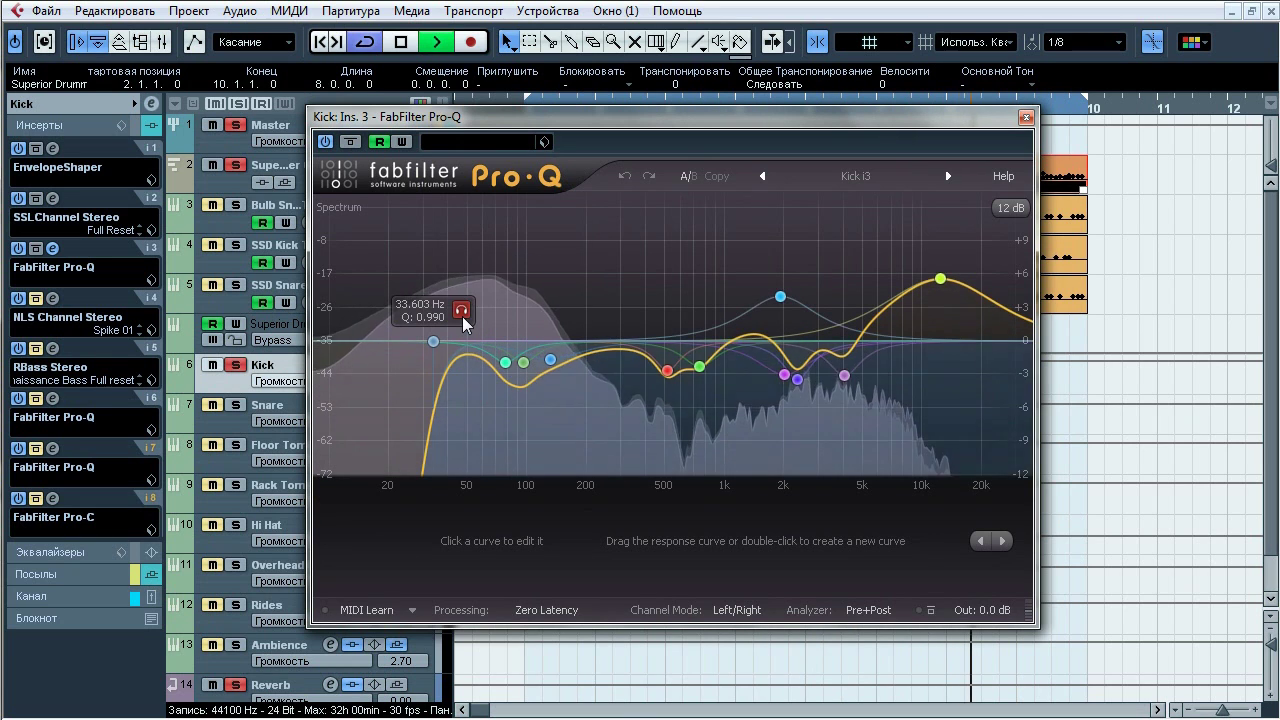
click(462, 311)
click(694, 401)
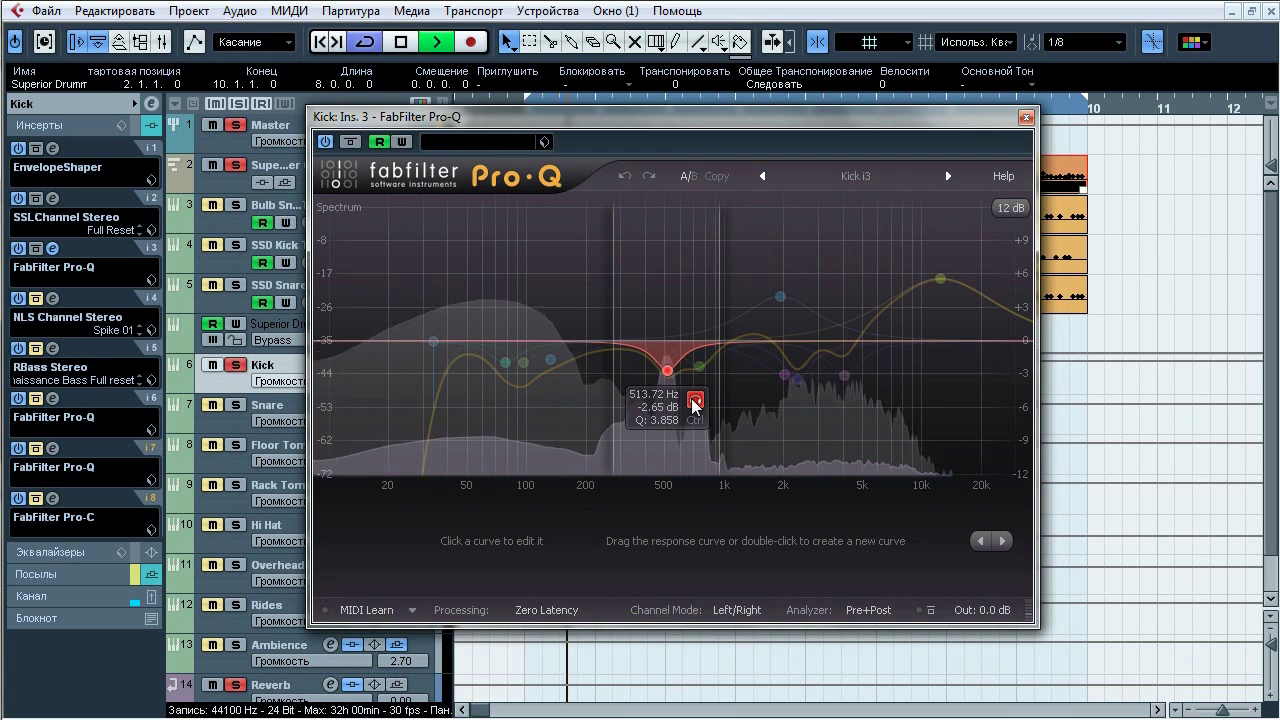
mouse_move(701, 371)
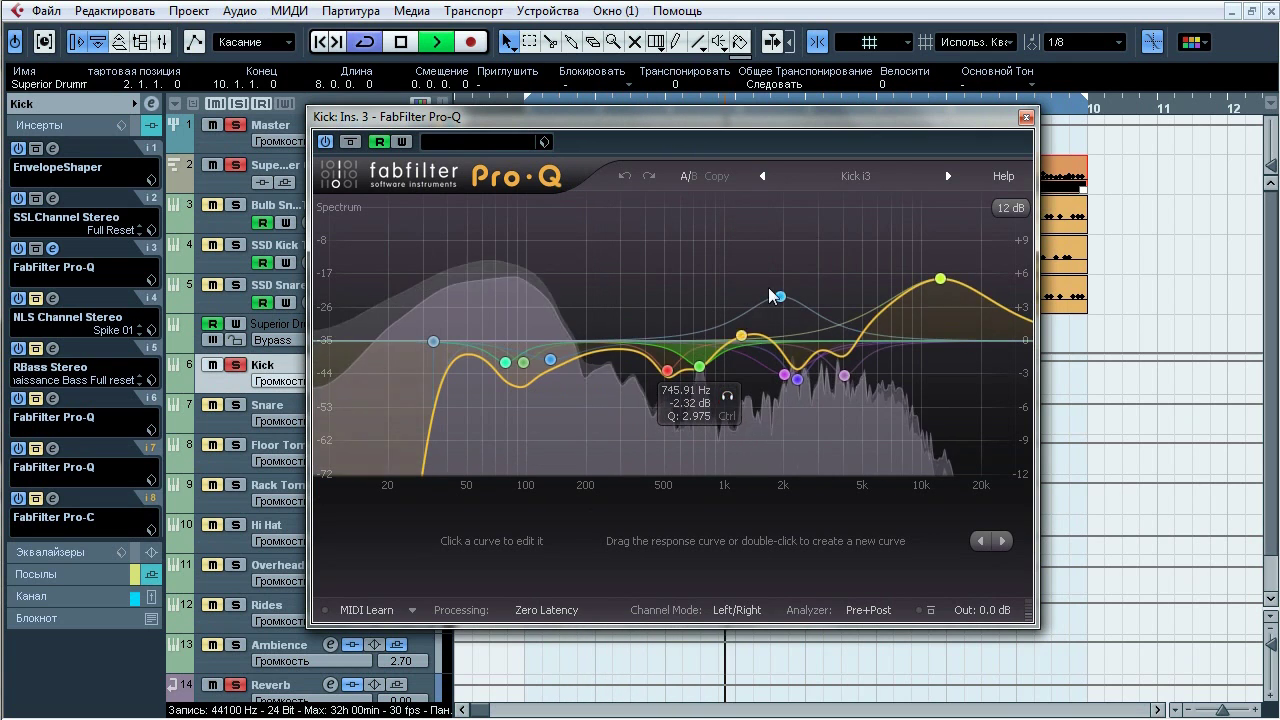
Step: Audition the third-insert Pro-Q's 1917.1 Hz, 2008.6 Hz and high-frequency bands, stop playback and close the window
click(808, 253)
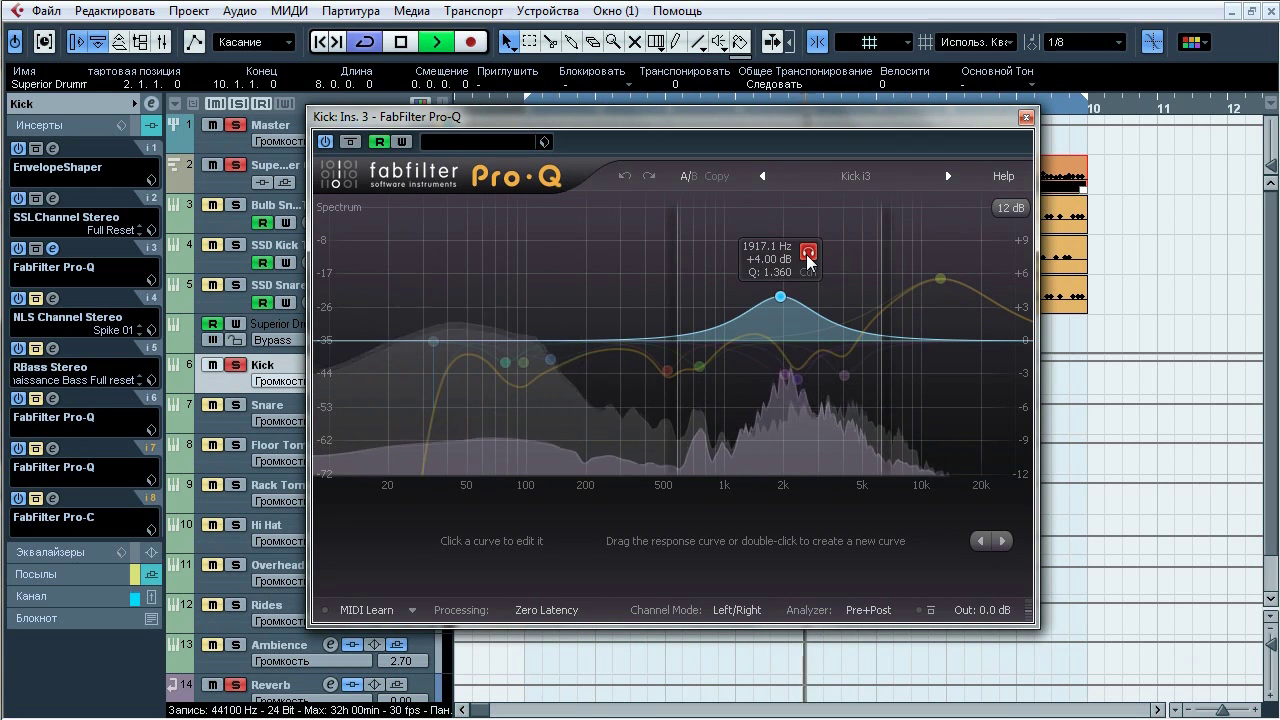
mouse_move(785, 377)
click(811, 405)
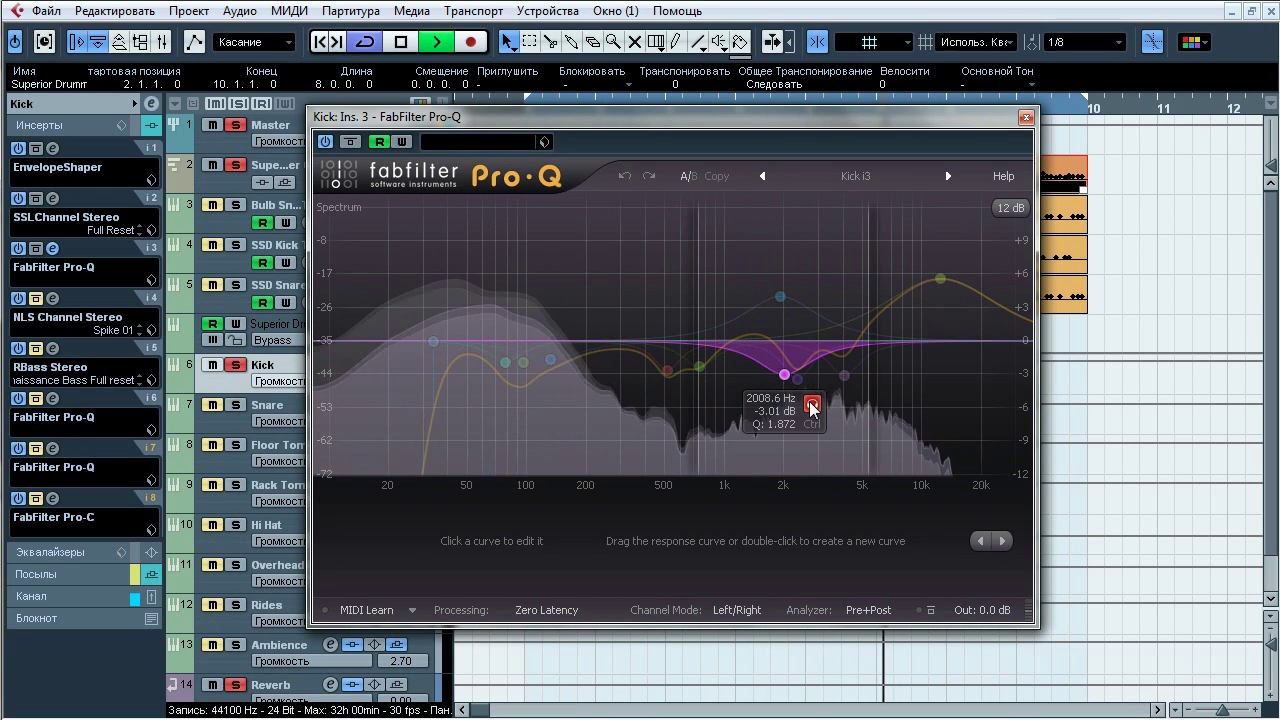
drag(811, 405, 873, 413)
click(967, 234)
drag(972, 239, 972, 239)
drag(579, 399, 533, 394)
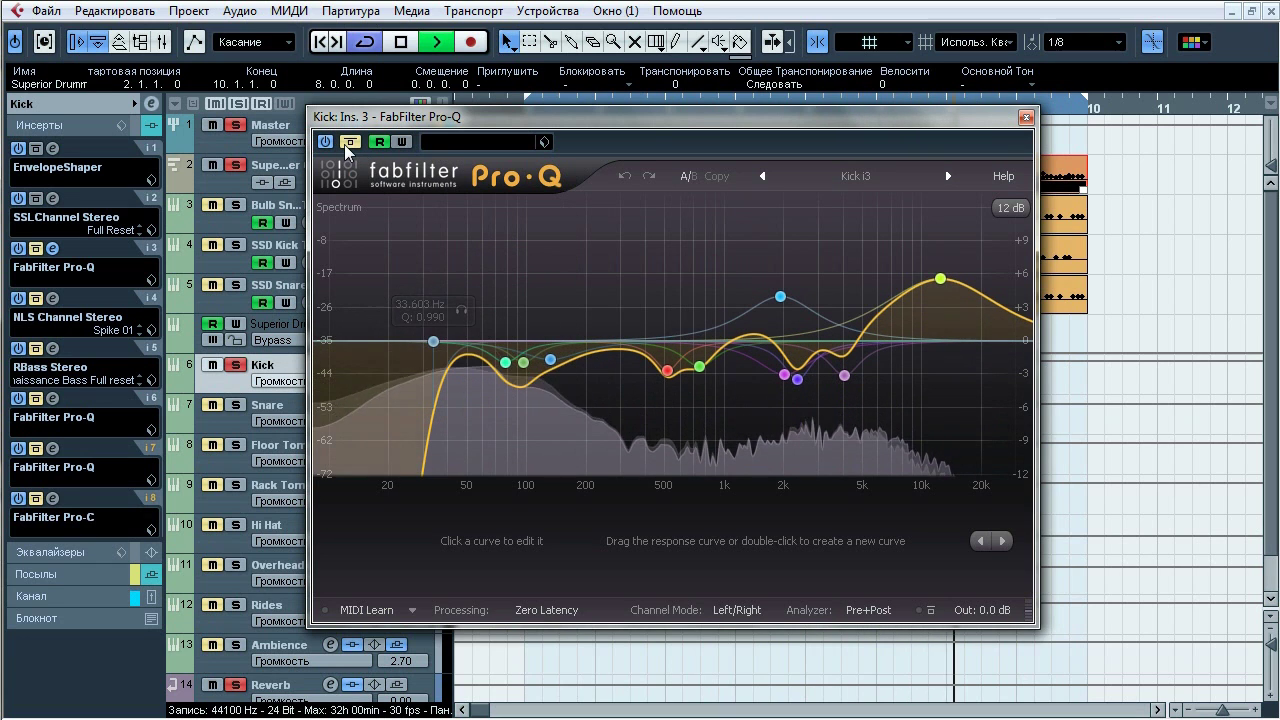
key(space)
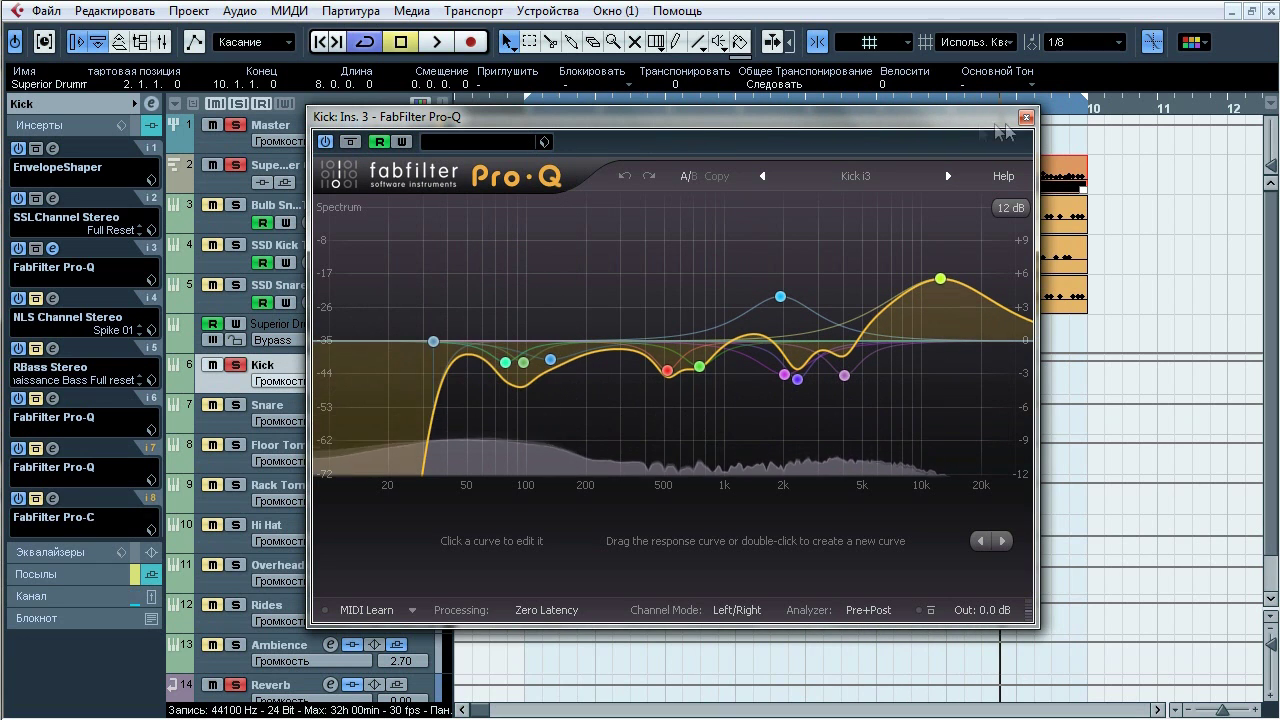
click(1025, 117)
Step: Open NLS Channel Stereo on the Kick channel, compare it bypassed and active during playback, leave it active, and close its window
click(54, 297)
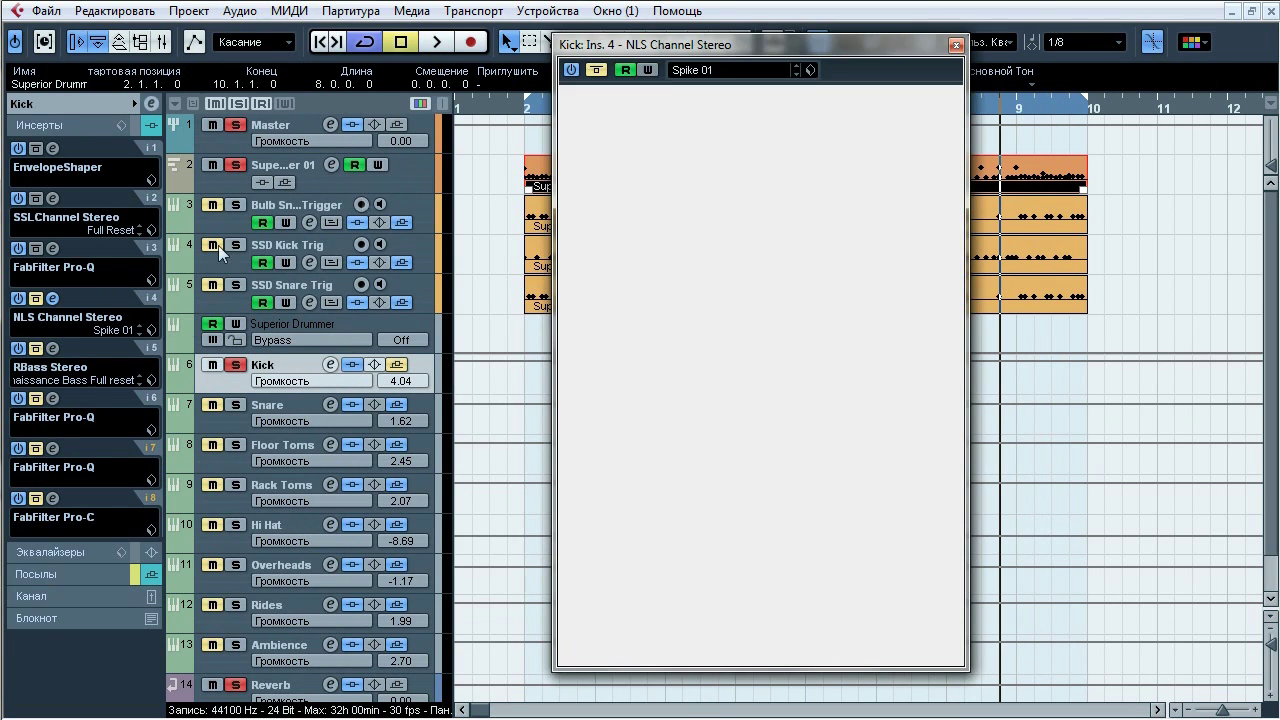
drag(728, 40, 701, 57)
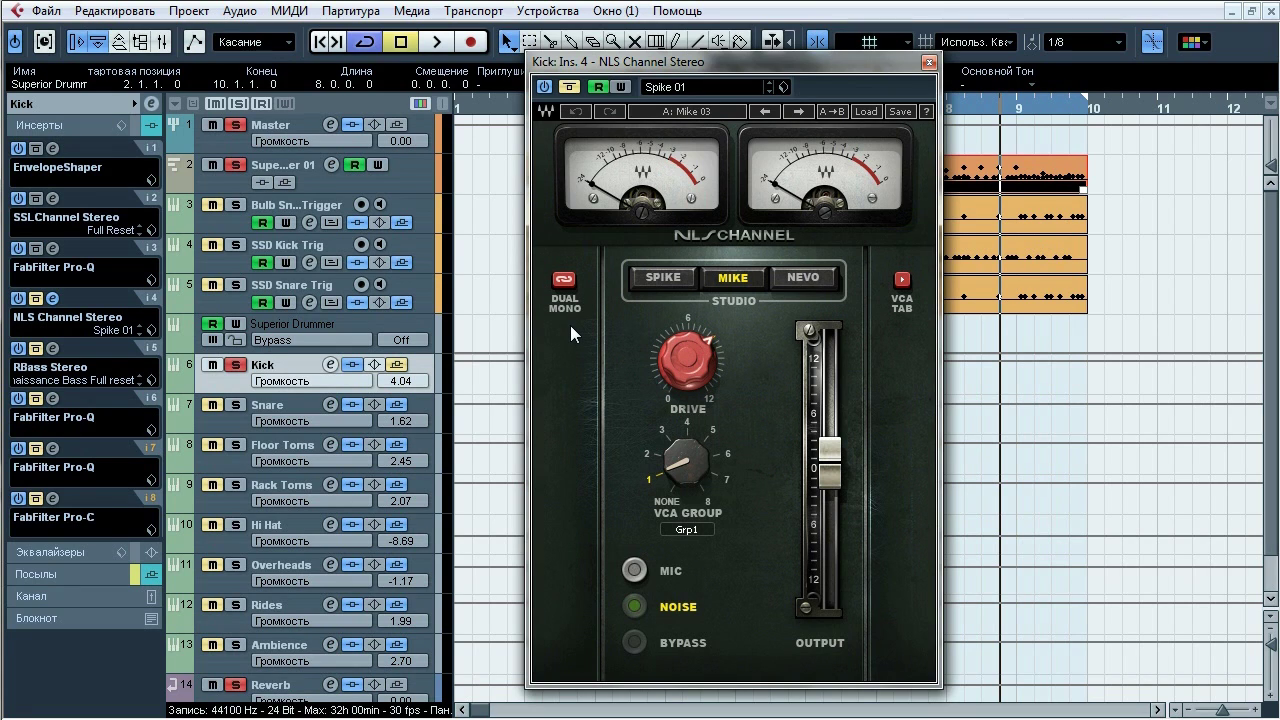
click(573, 95)
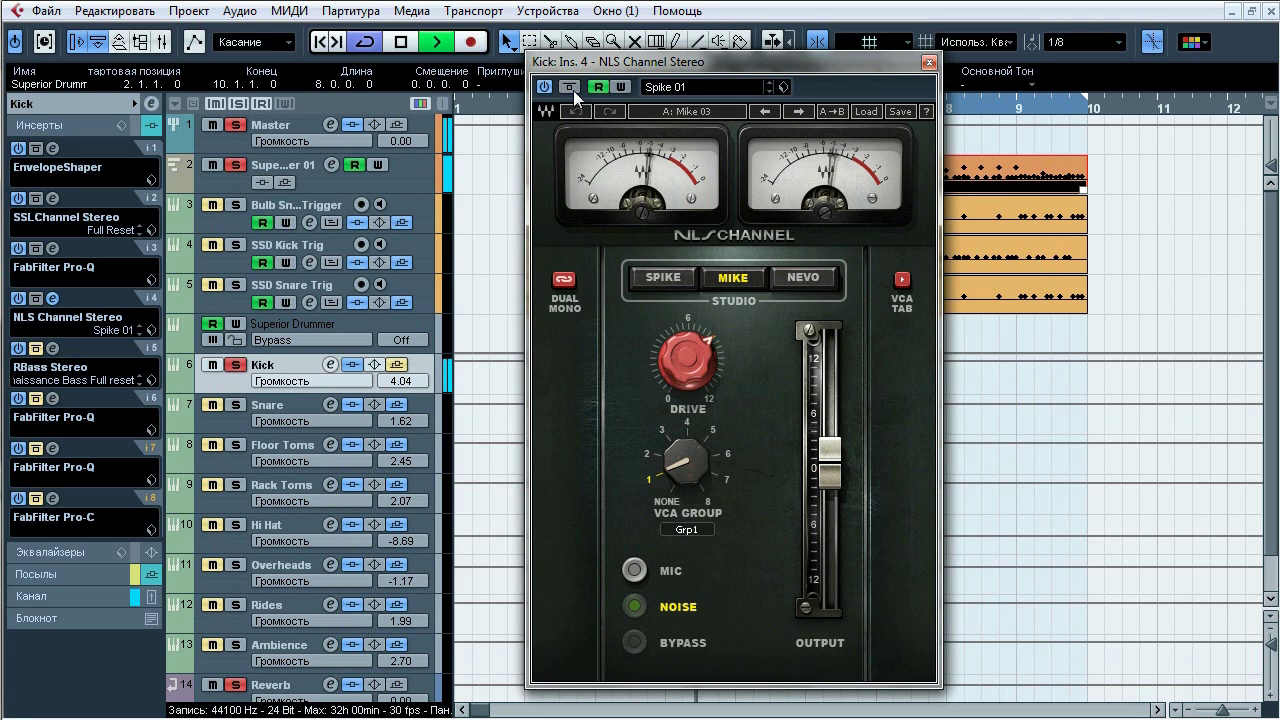
click(569, 87)
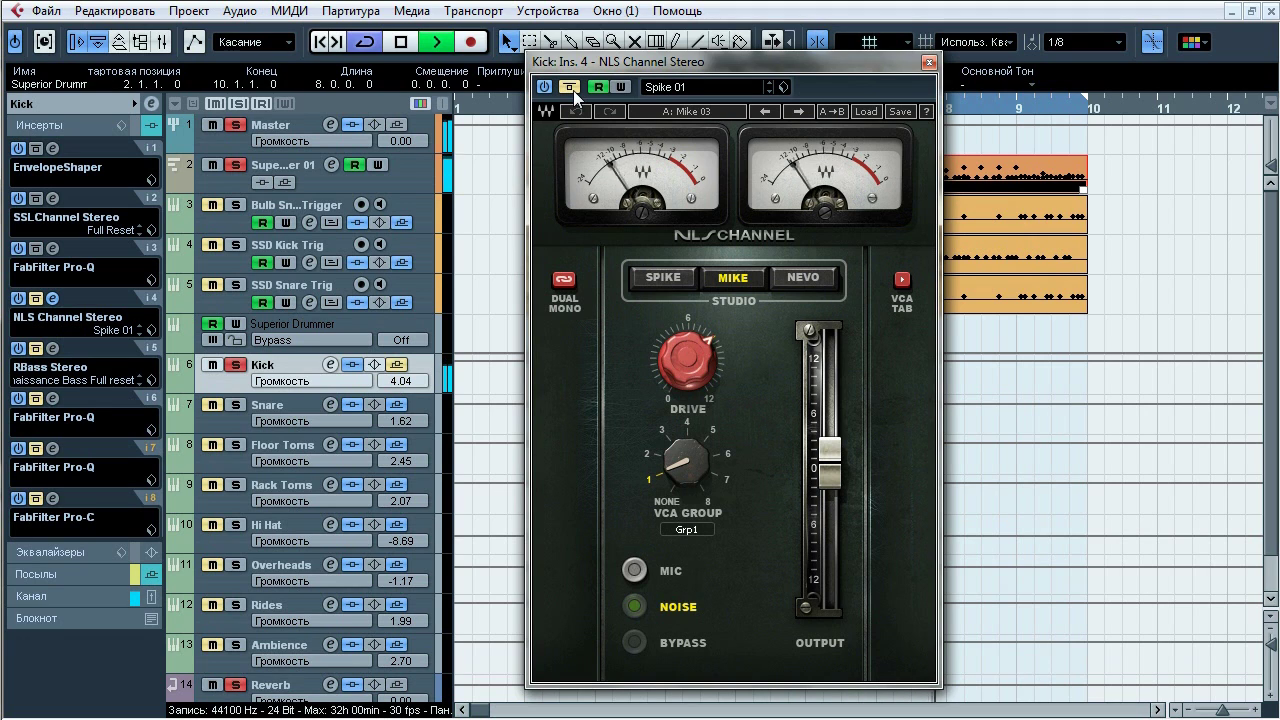
click(569, 87)
key(space)
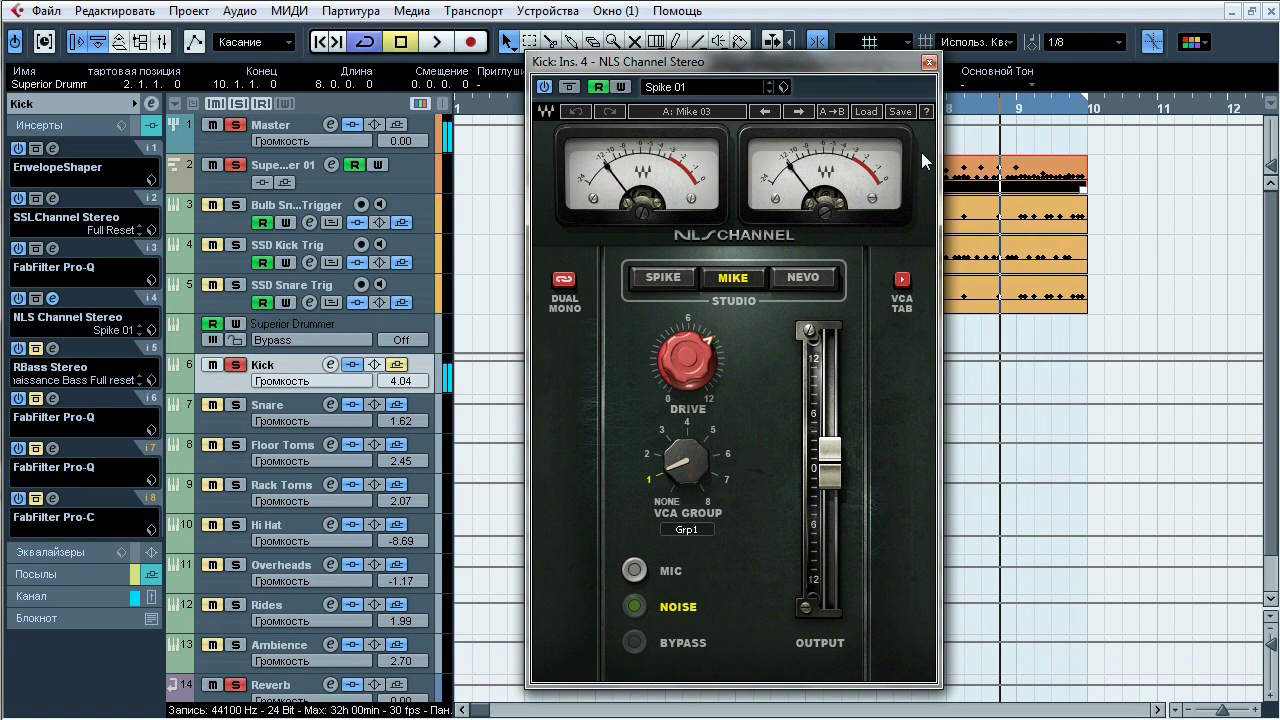
click(929, 62)
Step: Open RBass Stereo in the Kick channel's fifth insert and take it out of bypass during playback
click(53, 348)
drag(436, 112, 598, 172)
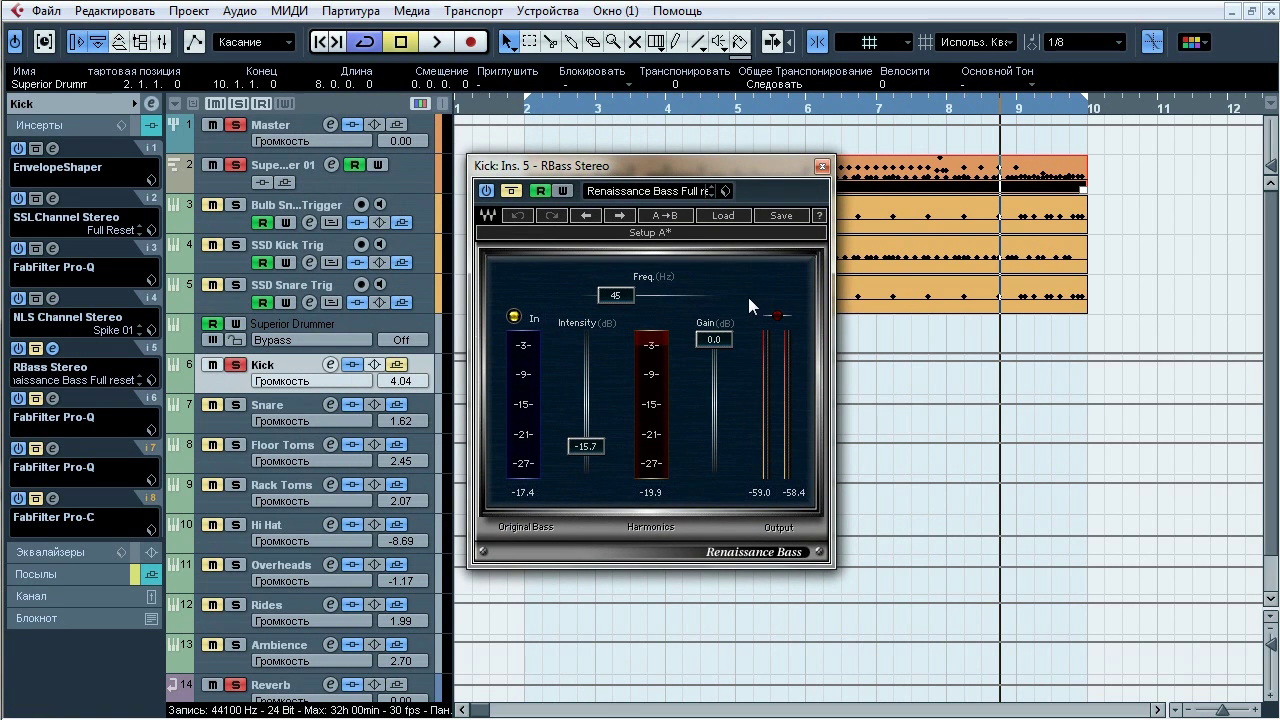
key(space)
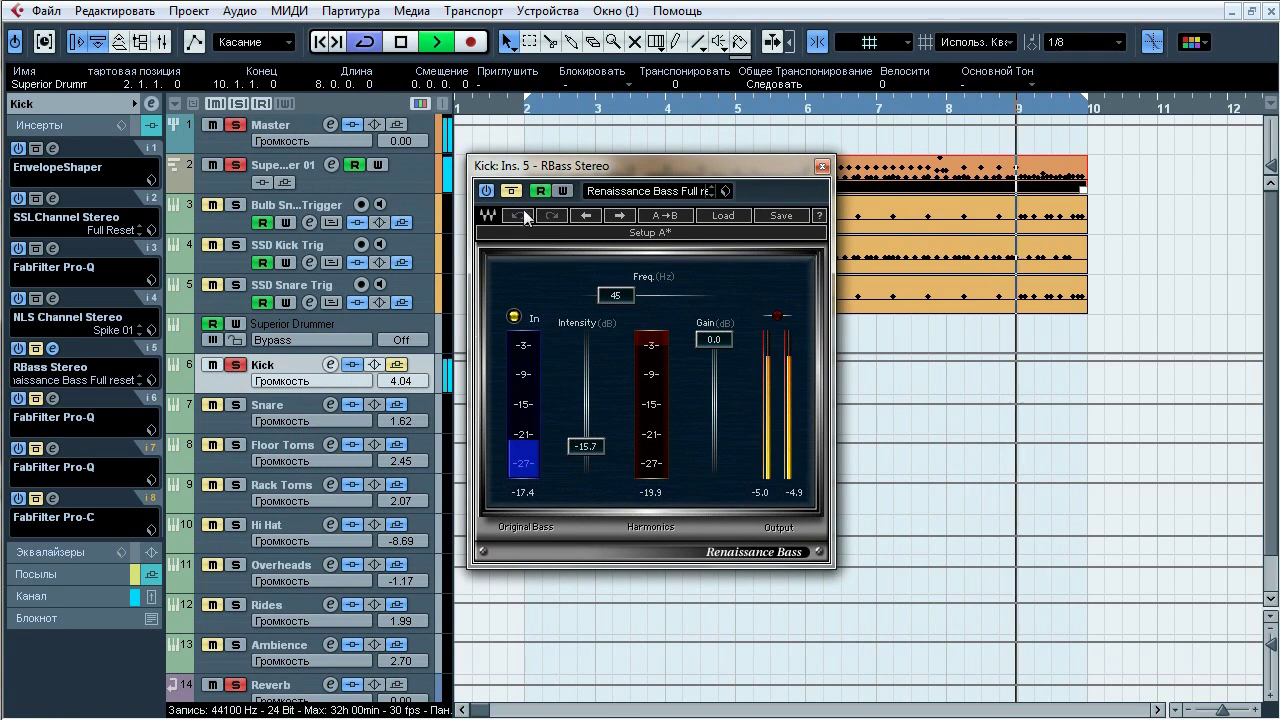
click(519, 194)
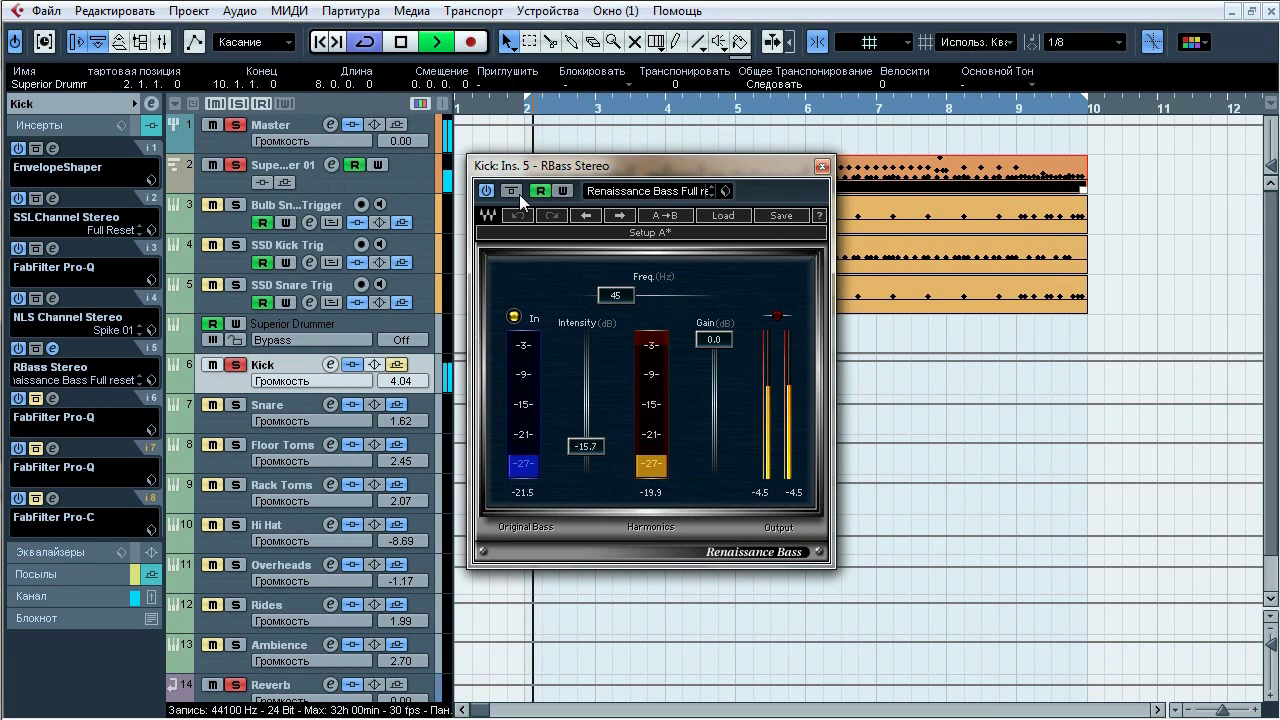
Step: Compare the Kick with RBass repeatedly bypassed and active, leaving the effect active, and close its window
click(519, 194)
click(519, 194)
click(519, 194)
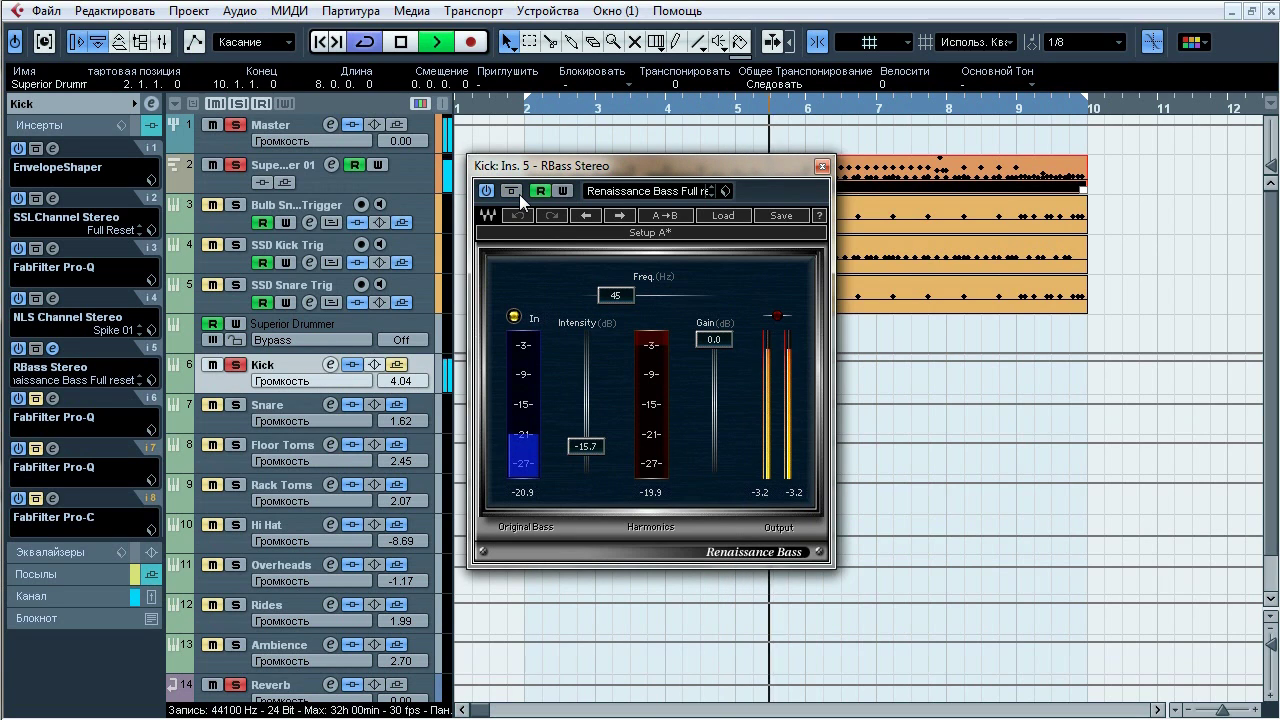
click(519, 194)
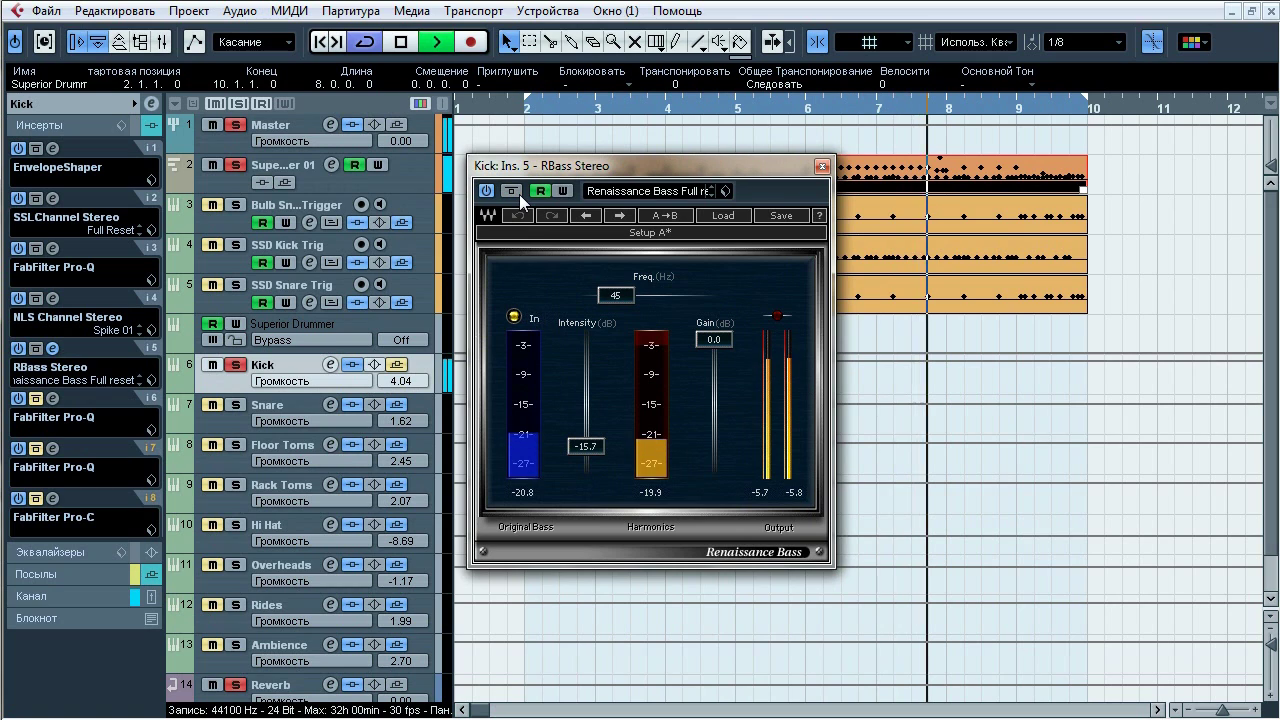
click(519, 194)
click(519, 194)
key(space)
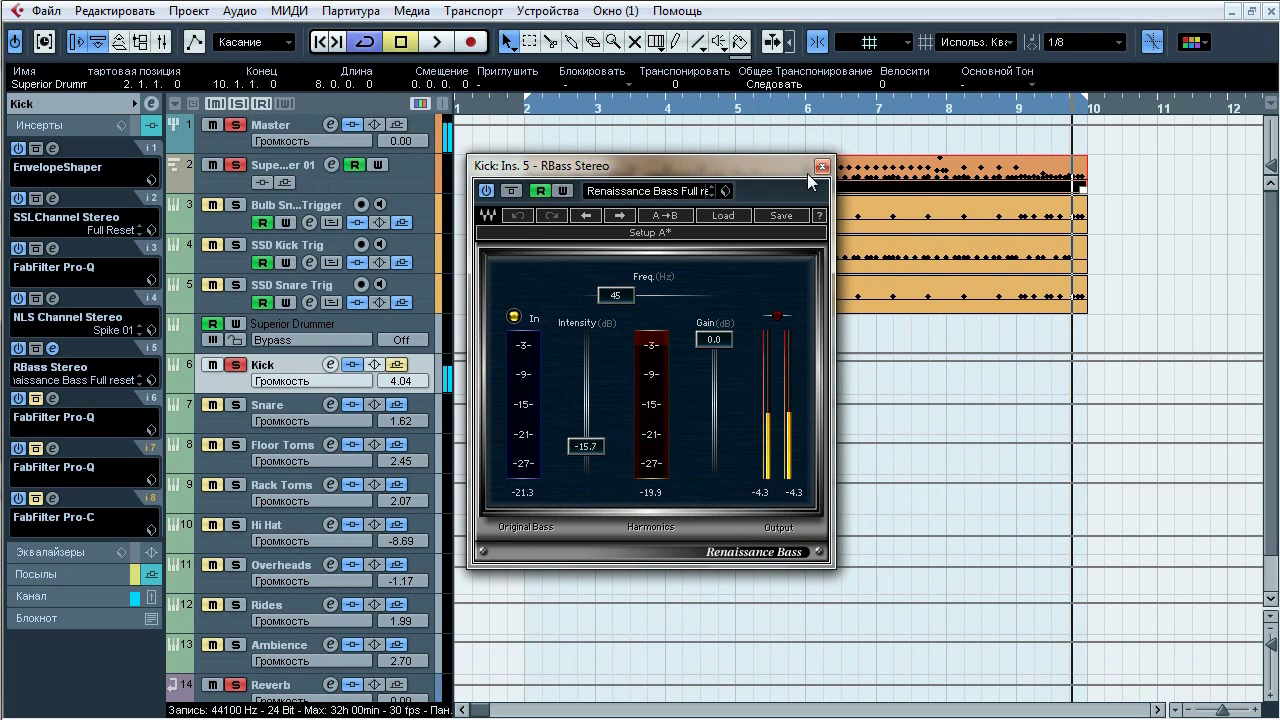
click(822, 166)
Step: Open the Pro-Q in the Kick channel's sixth insert and compare it bypassed and active during playback, leaving it active
click(53, 398)
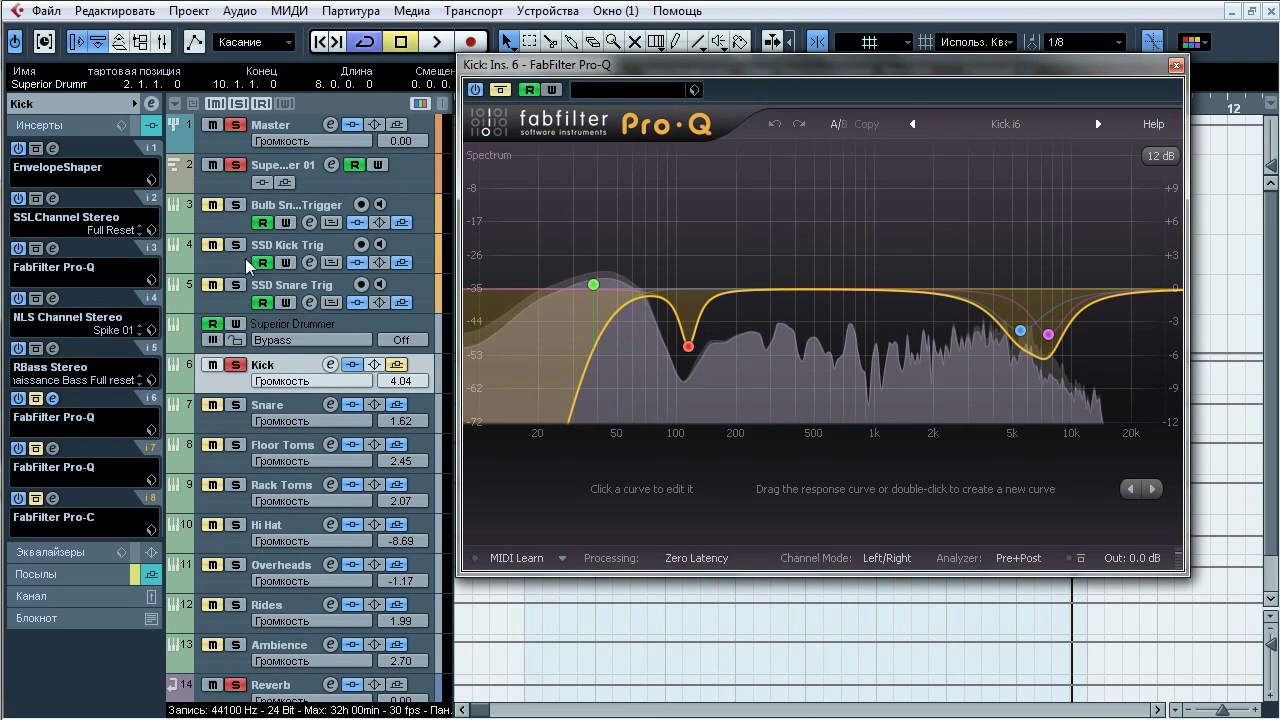
drag(640, 40, 492, 116)
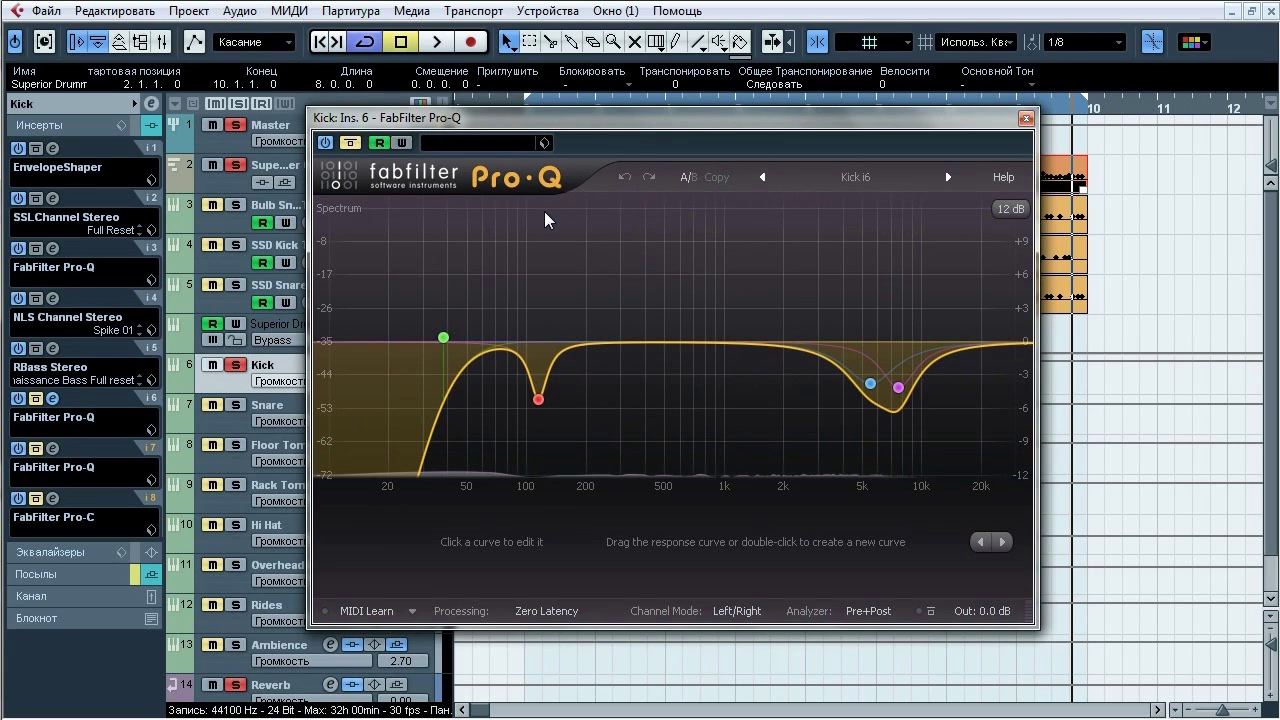
key(space)
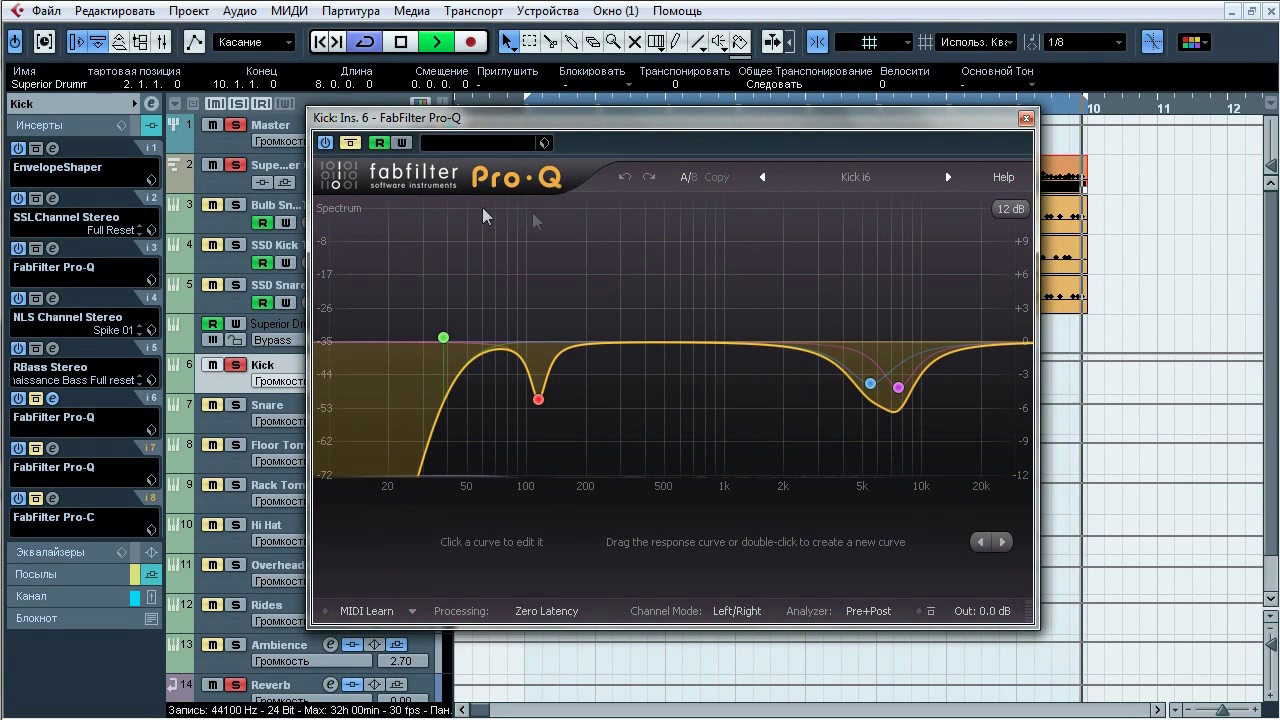
click(354, 144)
click(354, 144)
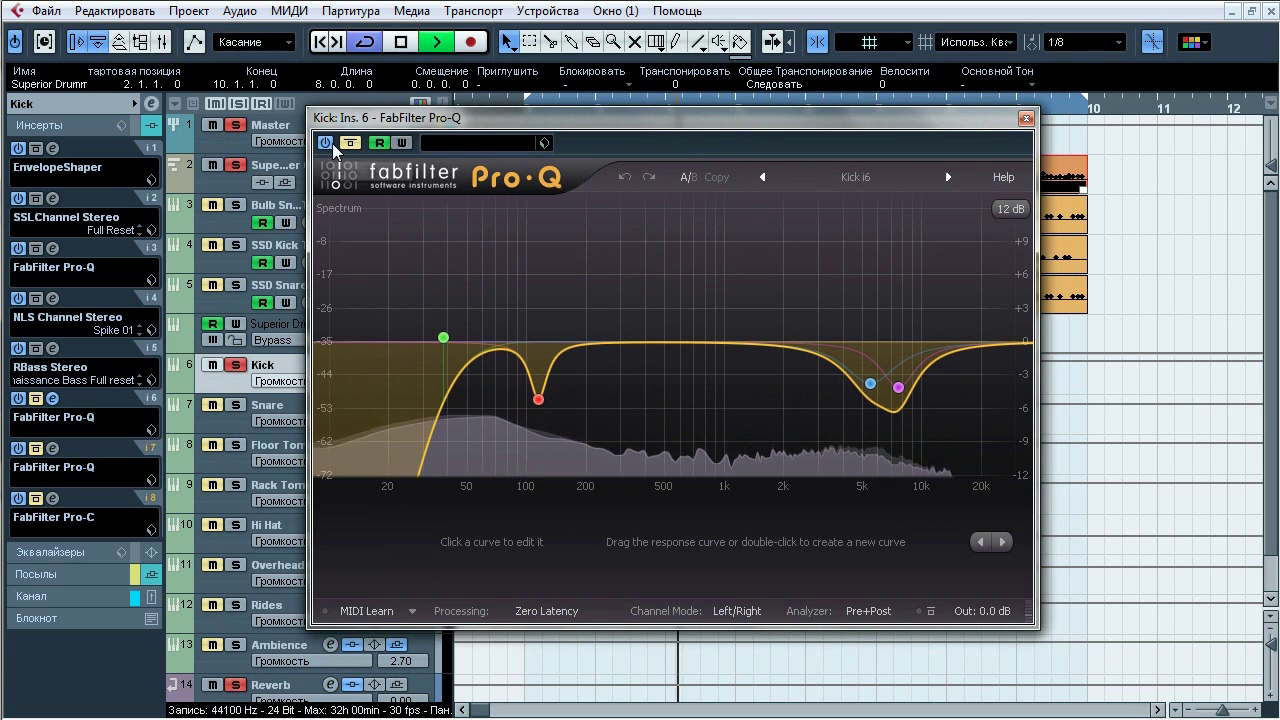
click(356, 145)
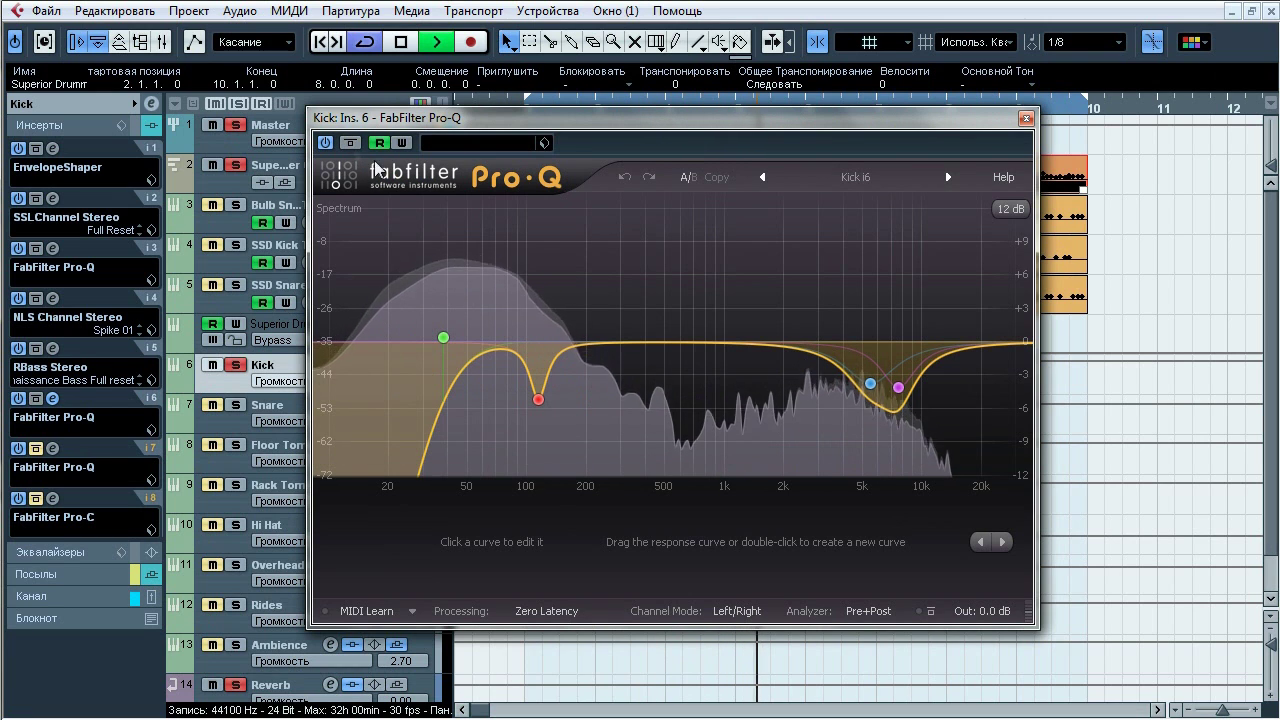
Step: Solo-listen to the sixth-insert Pro-Q's 37.756 Hz low cut and its 114.24 Hz, 5472.3 Hz and 7583.8 Hz bands
mouse_move(444, 337)
click(472, 307)
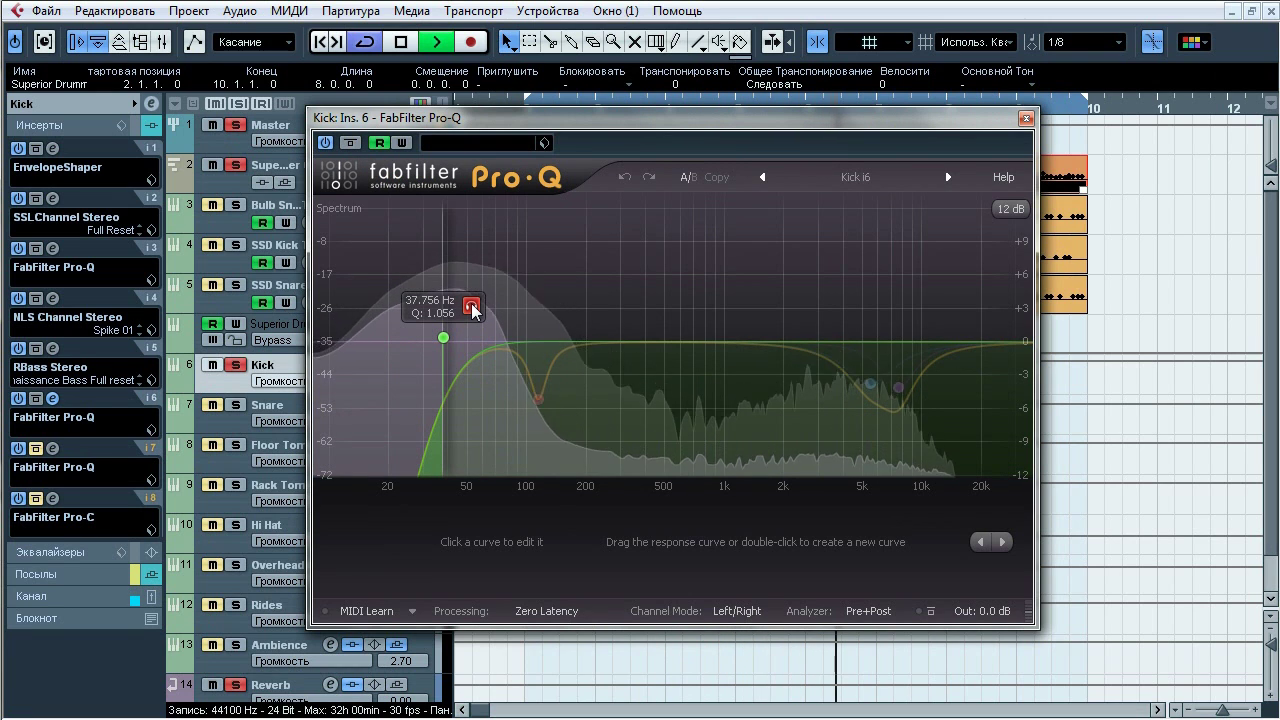
mouse_move(538, 400)
click(563, 430)
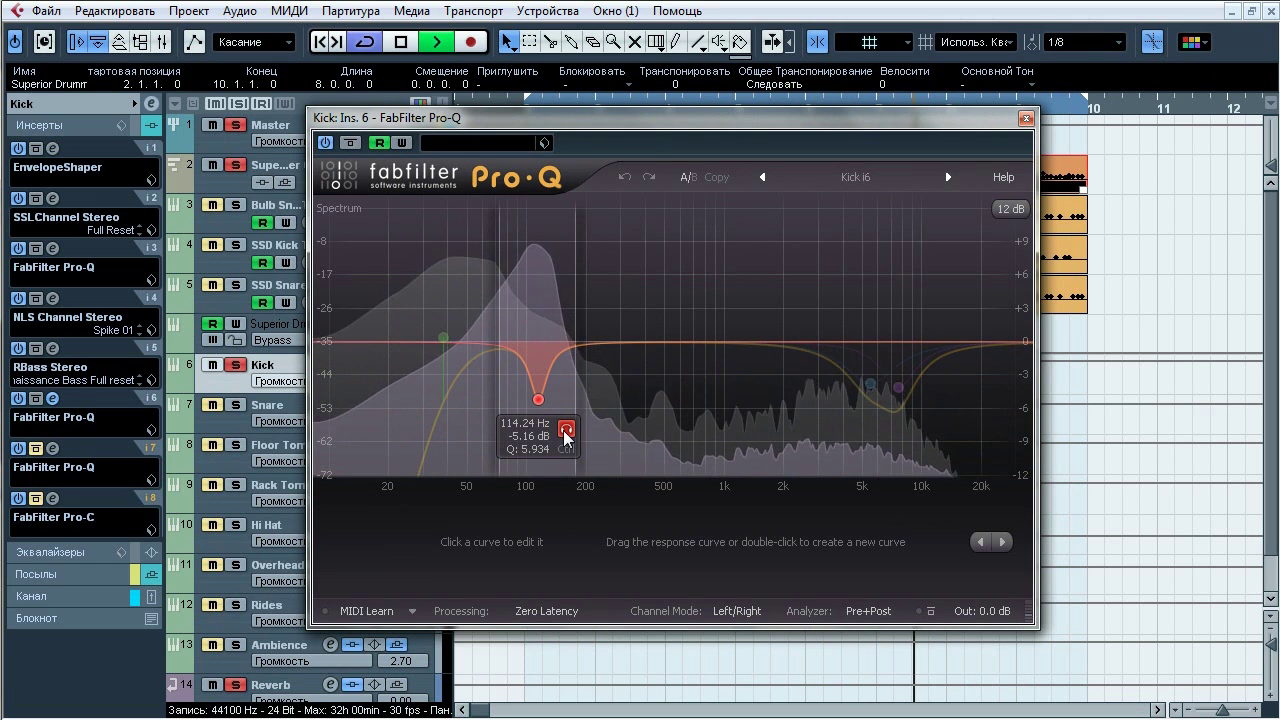
mouse_move(870, 383)
click(903, 424)
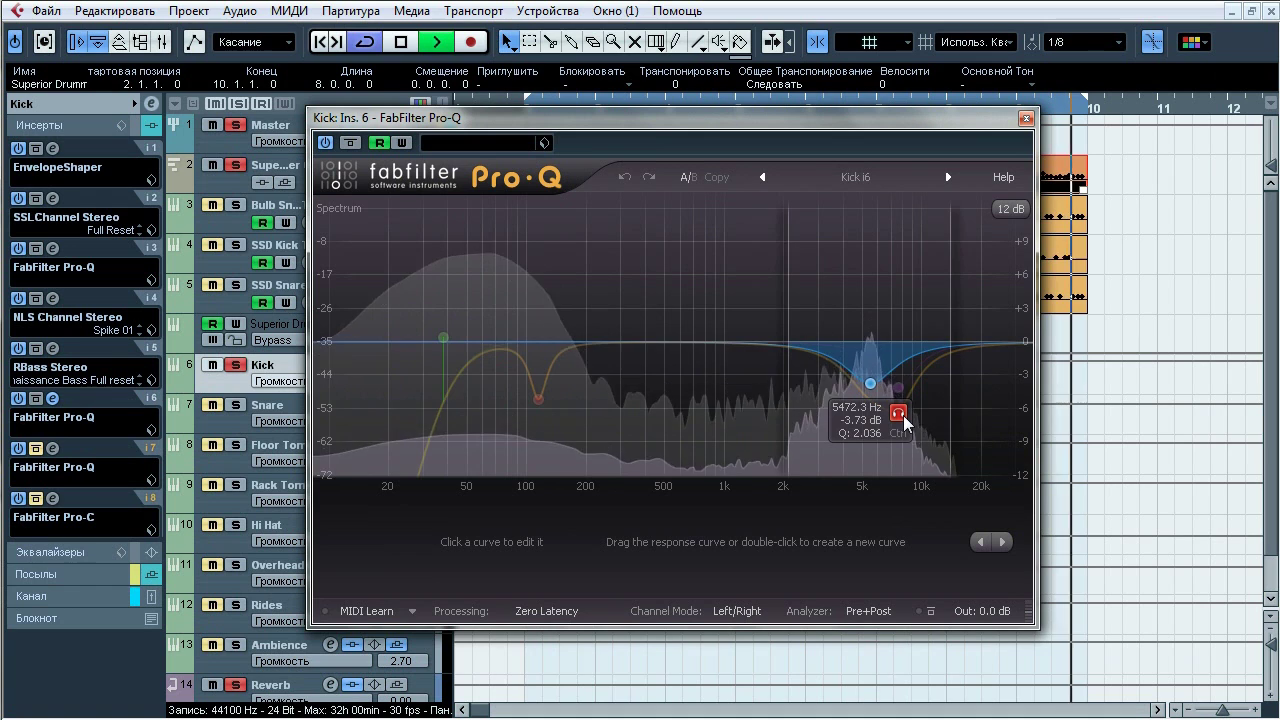
mouse_move(898, 387)
click(926, 418)
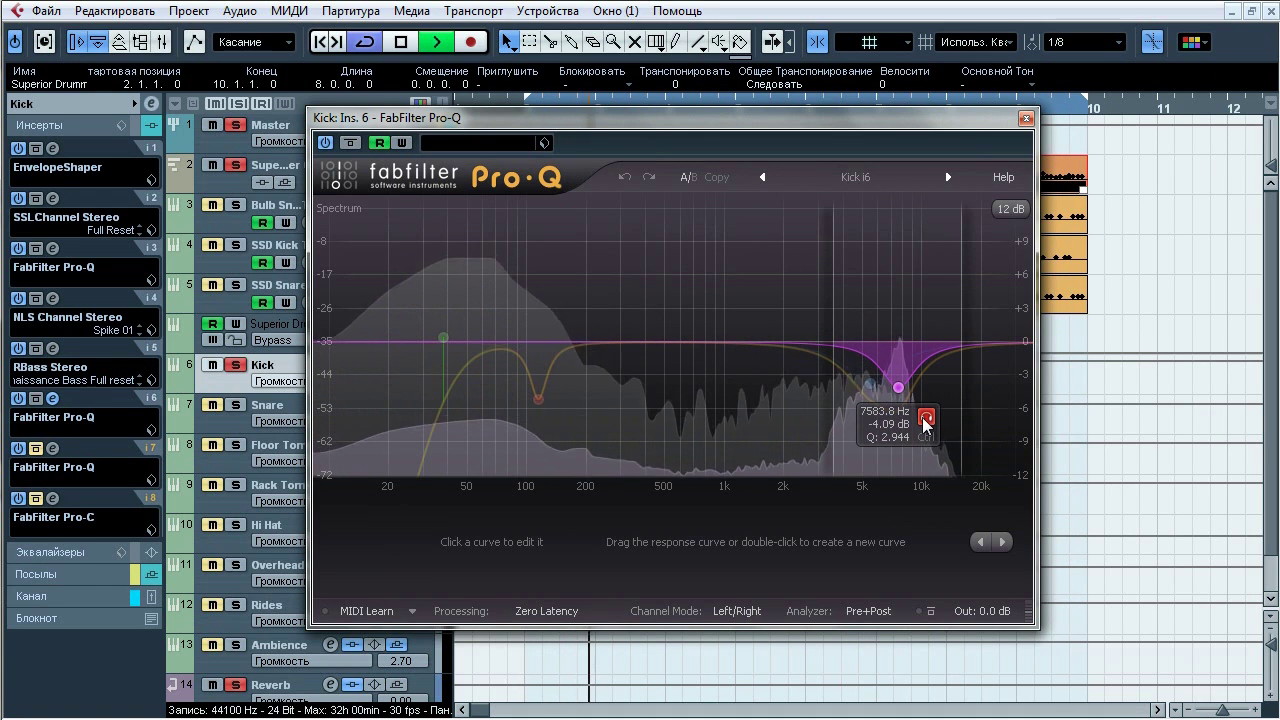
Step: Compare the two high-frequency dips together and the 114.24 Hz dip bypassed and enabled, leaving them enabled, and close the sixth-insert Pro-Q
drag(786, 272, 950, 425)
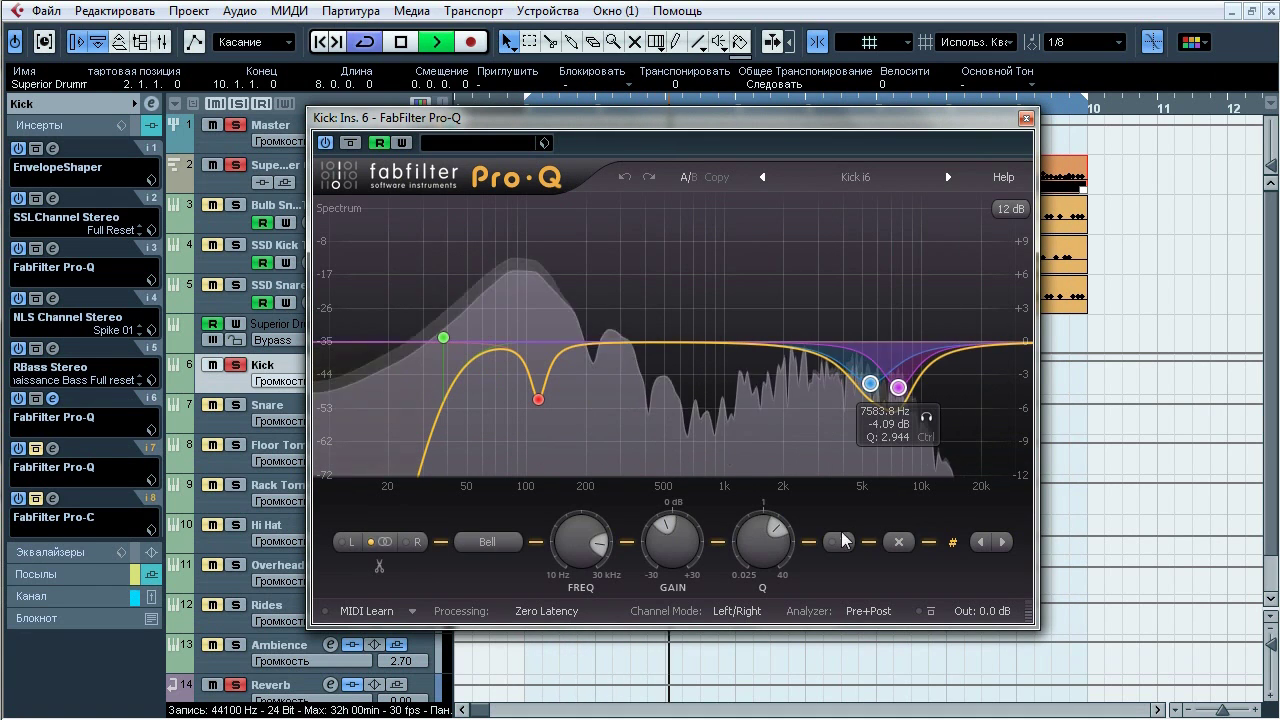
click(835, 541)
click(834, 541)
drag(610, 256, 540, 410)
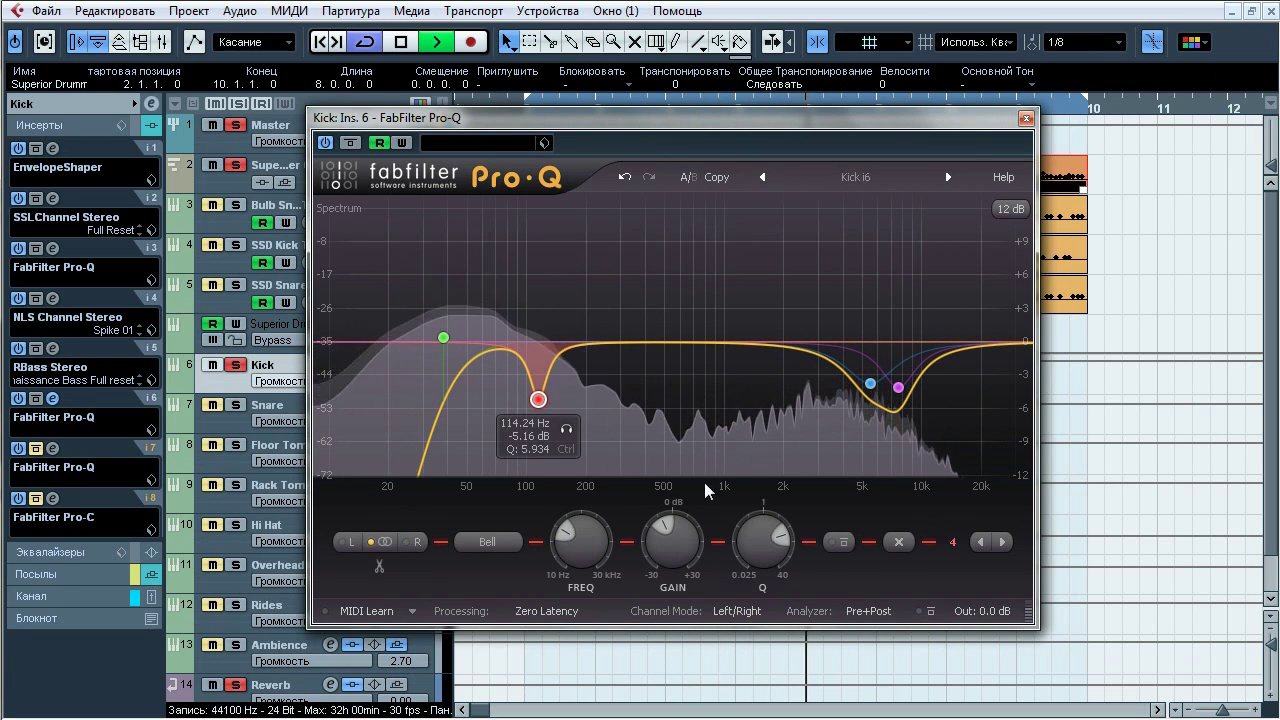
click(838, 541)
click(838, 541)
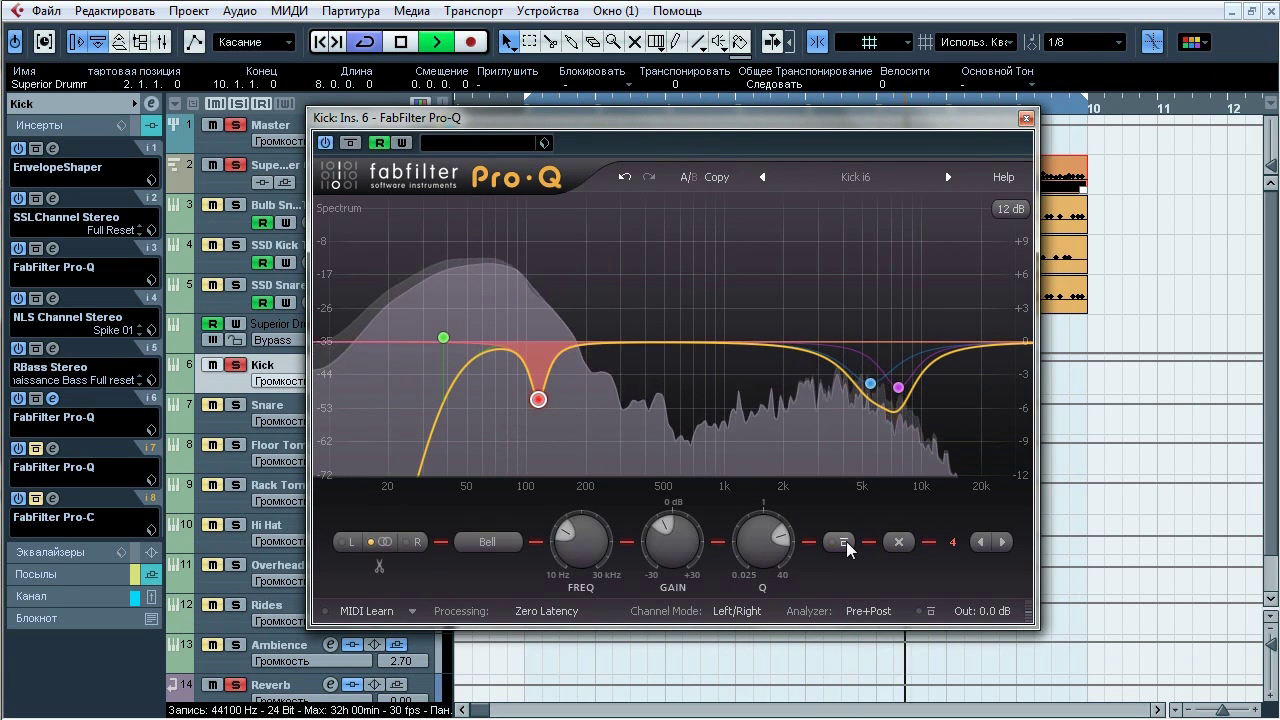
key(space)
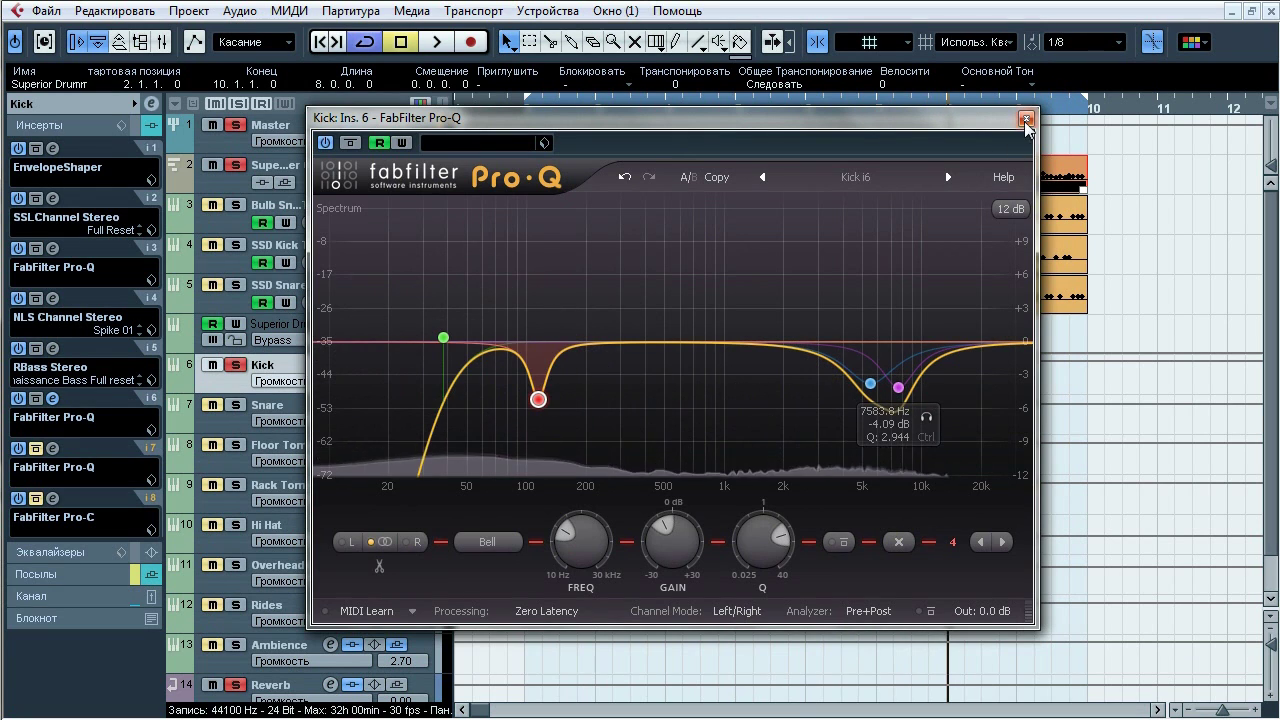
click(1025, 118)
Step: Open the Pro-Q in the Kick channel's seventh insert and take it out of bypass during playback
click(53, 450)
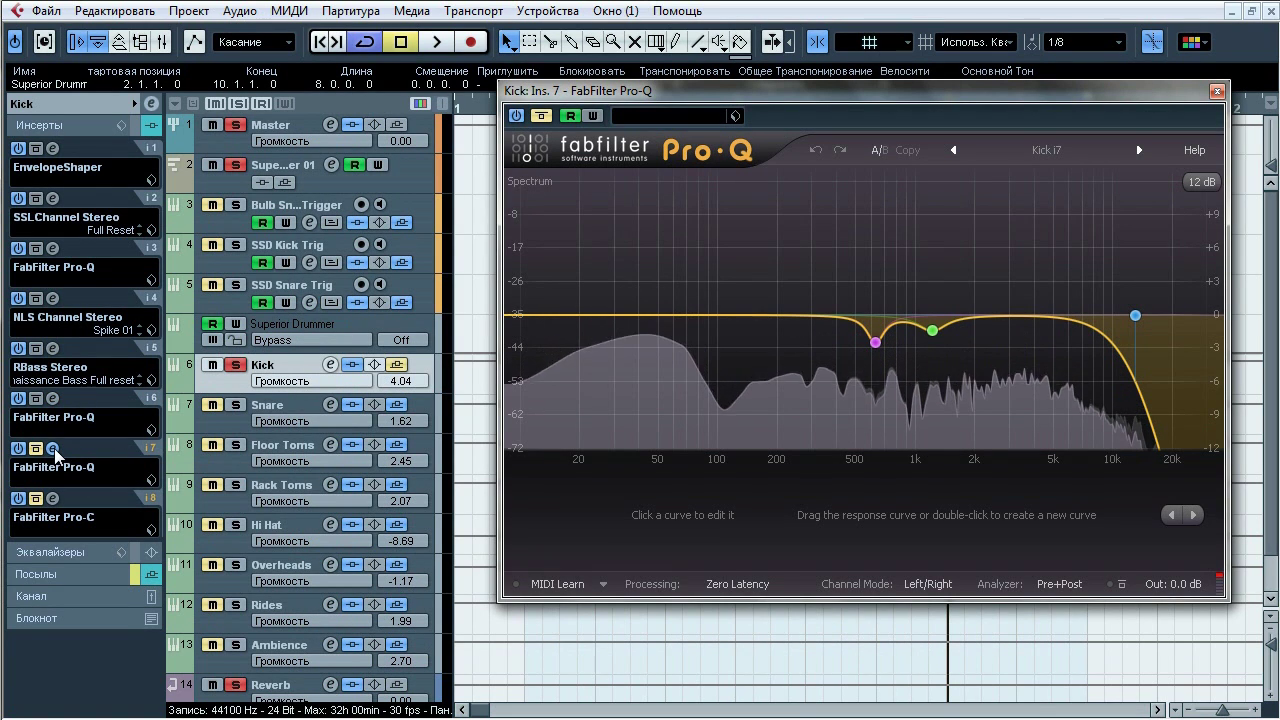
drag(641, 93, 508, 94)
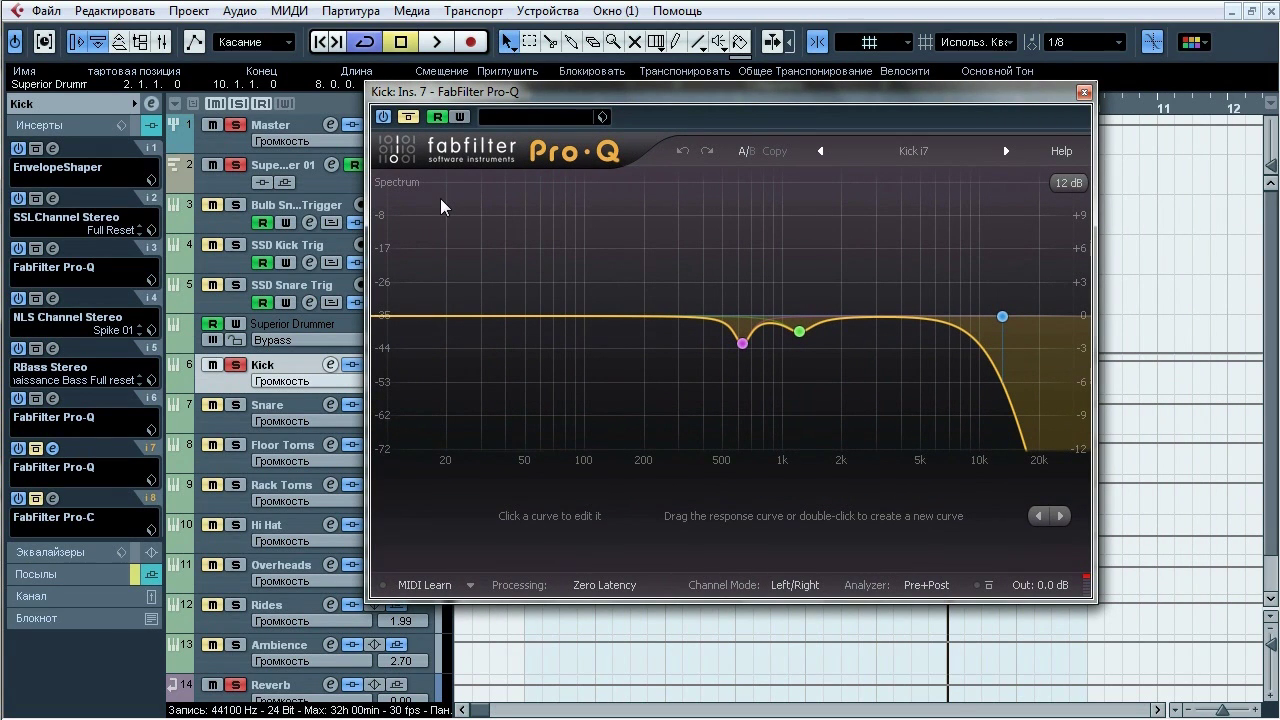
key(space)
click(406, 117)
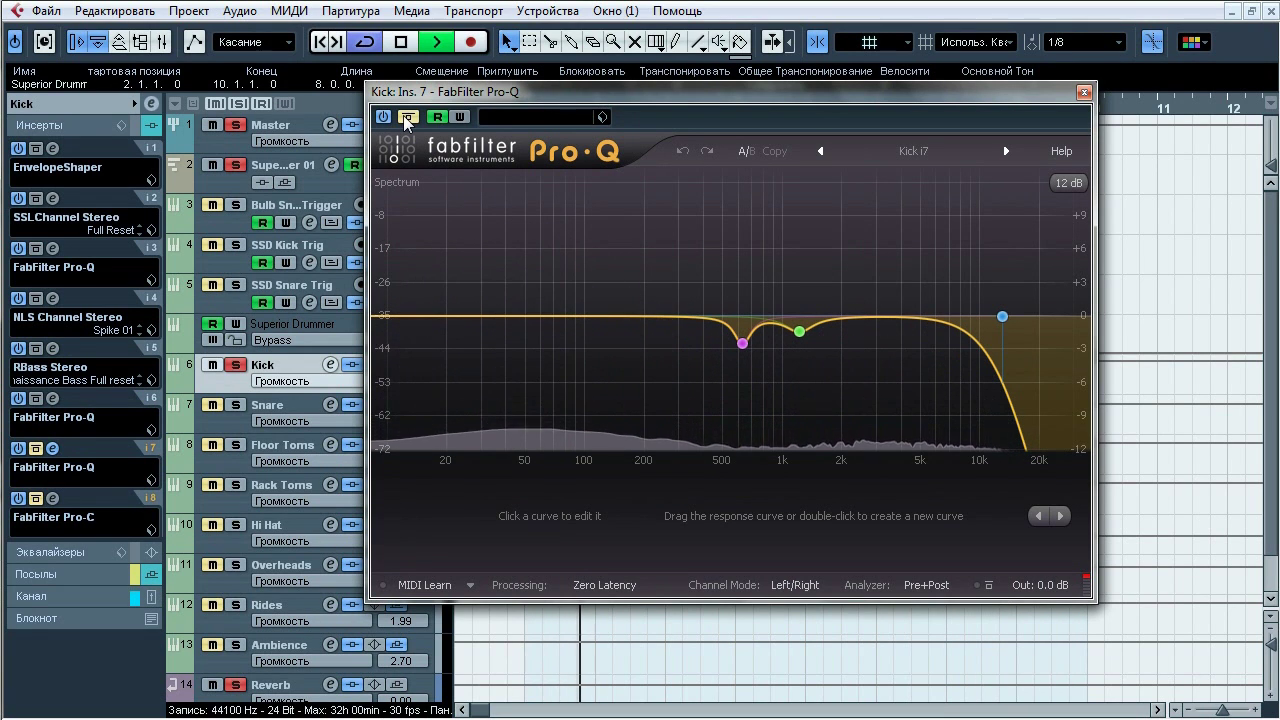
click(407, 118)
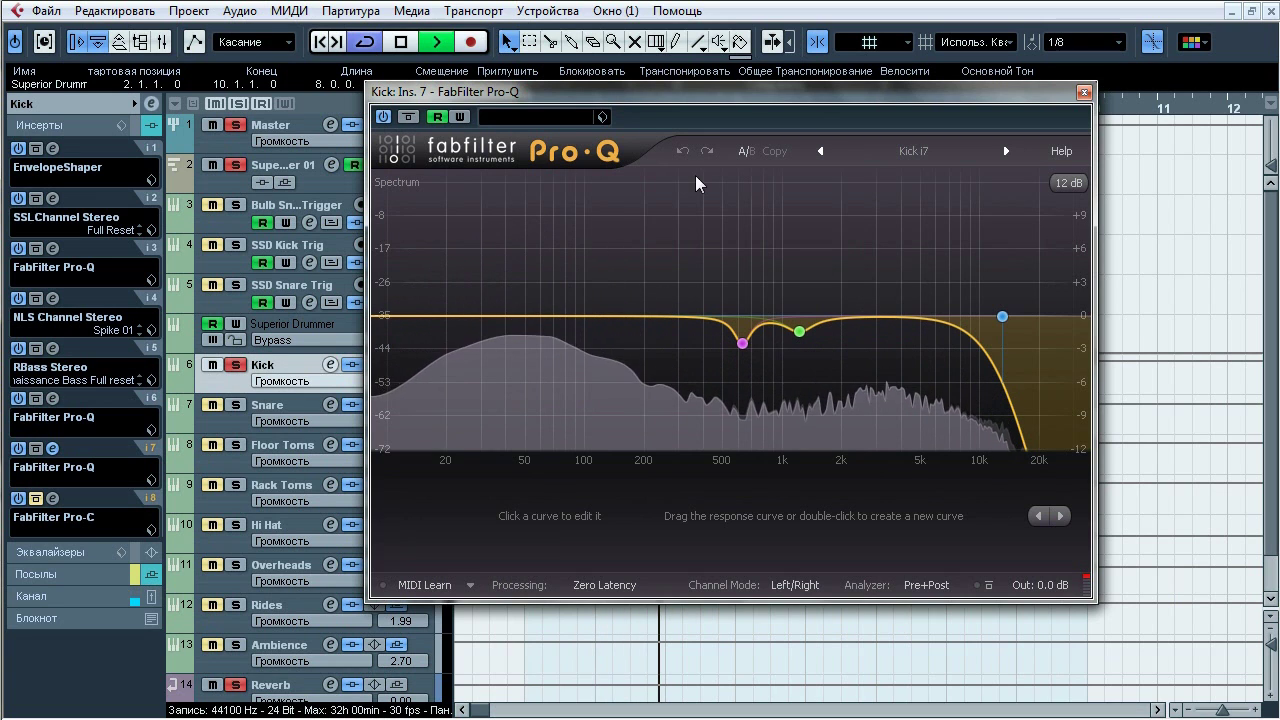
Step: Solo-listen to the seventh-insert Pro-Q's 626.28 Hz and 1216.9 Hz dips and 12963 Hz high cut, stop playback and close the plug-in
mouse_move(742, 344)
click(769, 372)
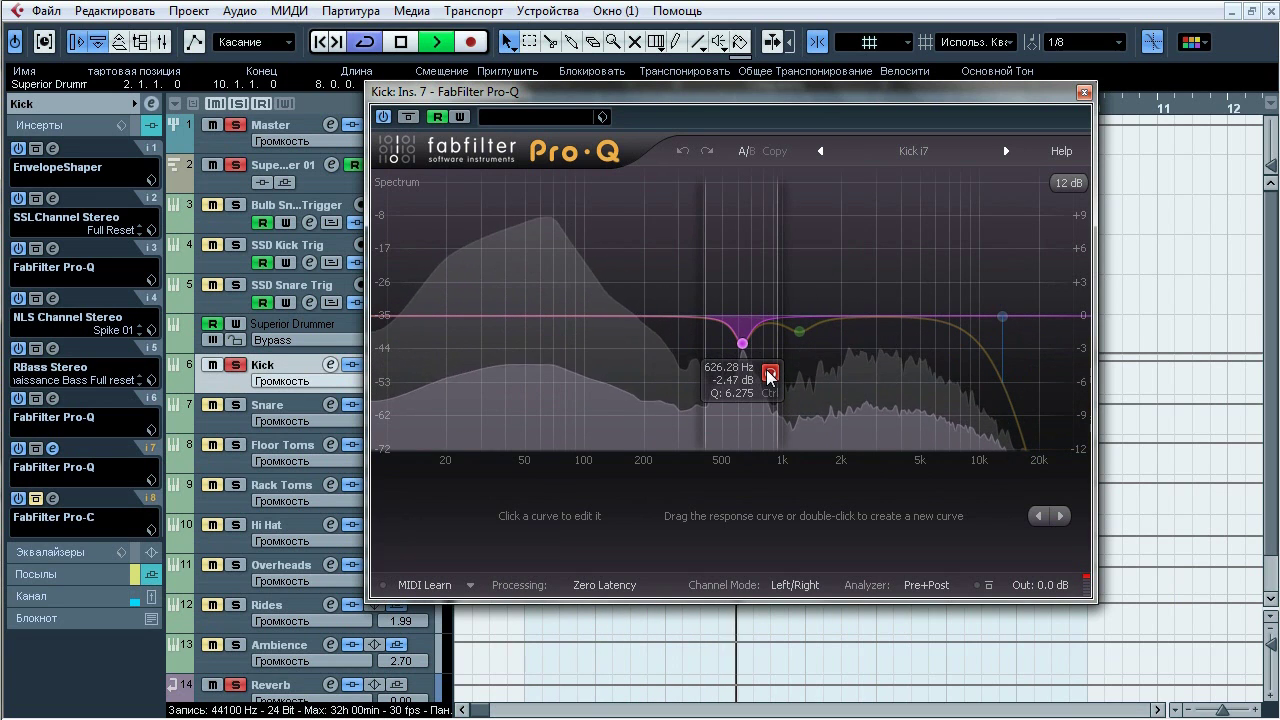
mouse_move(800, 331)
click(827, 362)
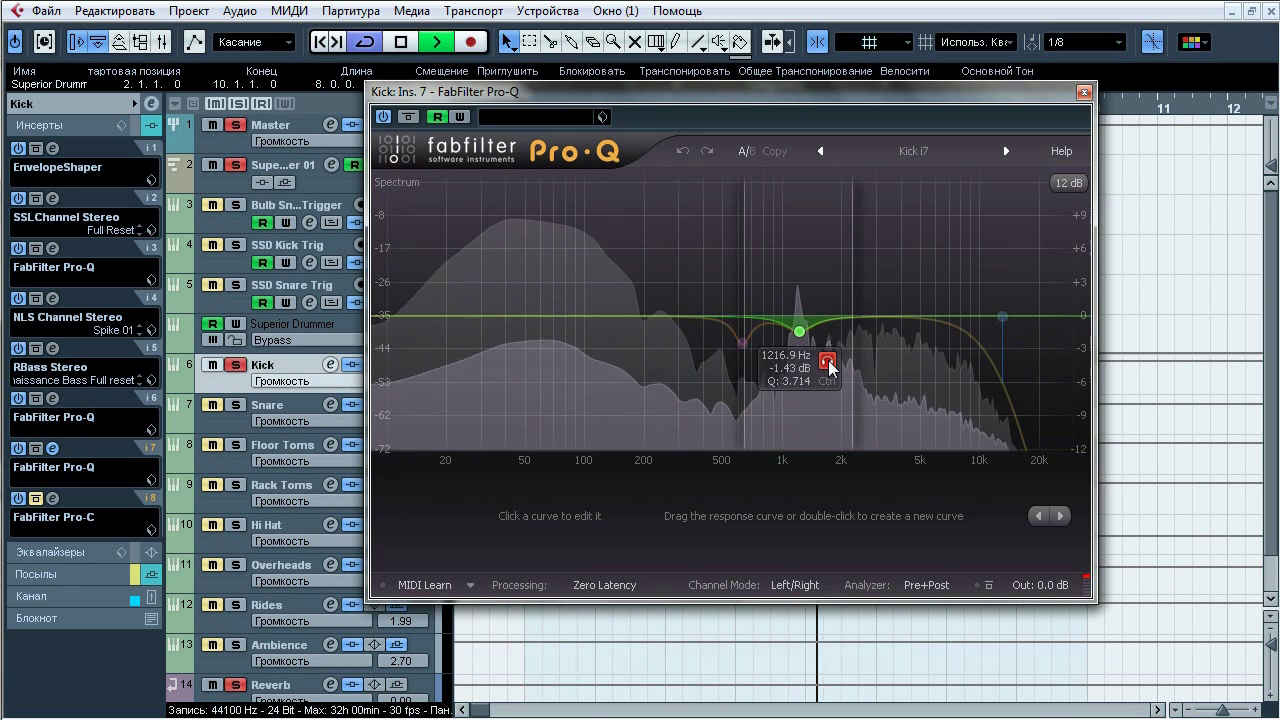
mouse_move(1003, 316)
click(1028, 286)
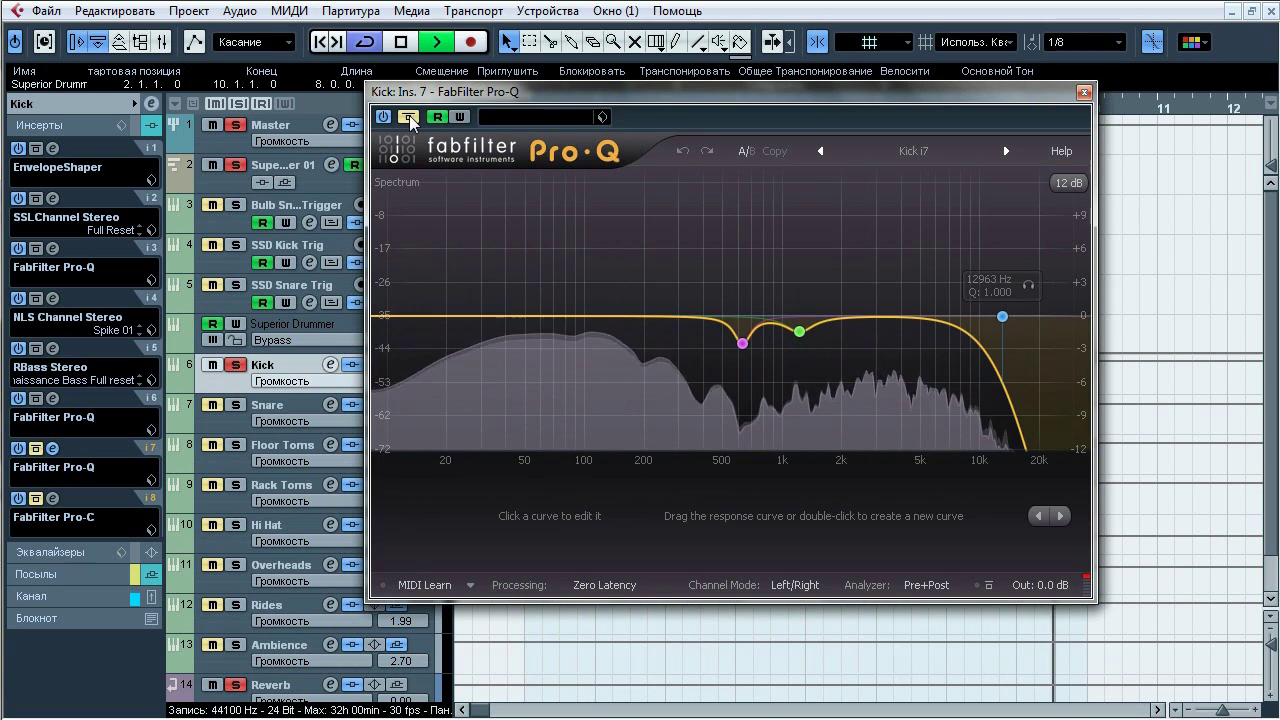
key(space)
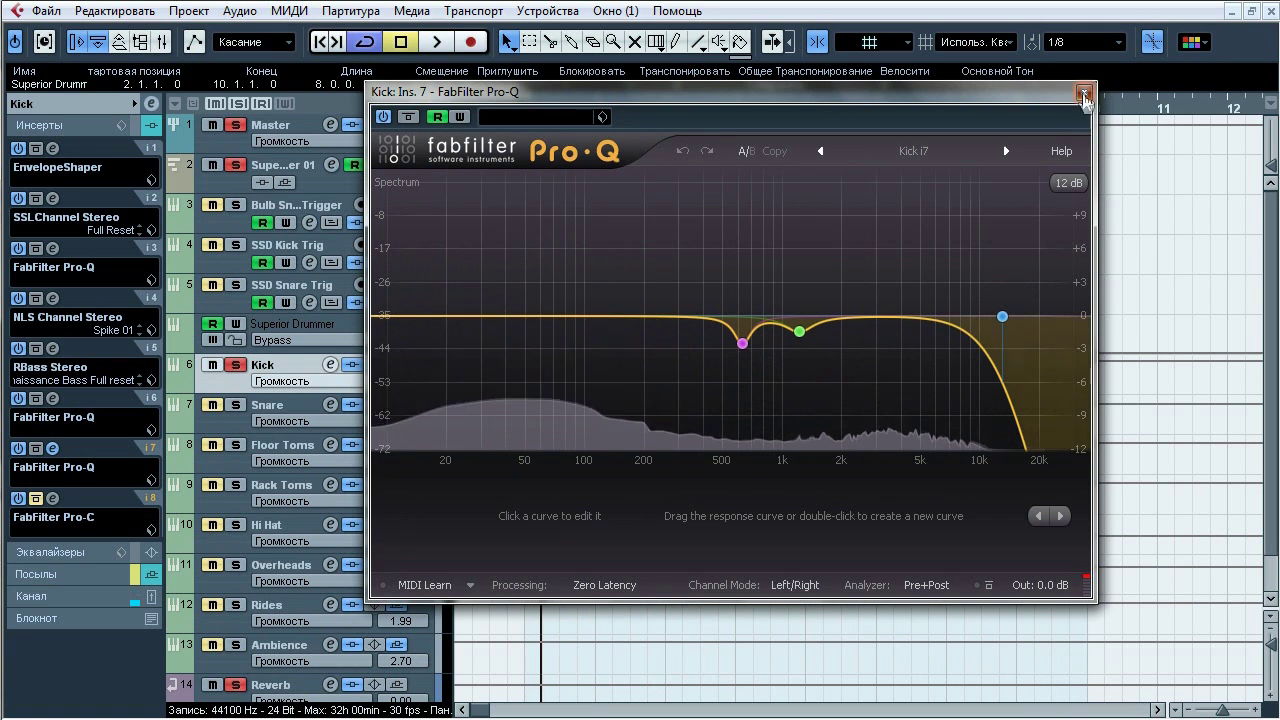
click(1083, 94)
Step: Open the Pro-C in the Kick channel's eighth insert and check the Bulb Snare Trigger's send feeding it, returning to the Kick channel
click(47, 498)
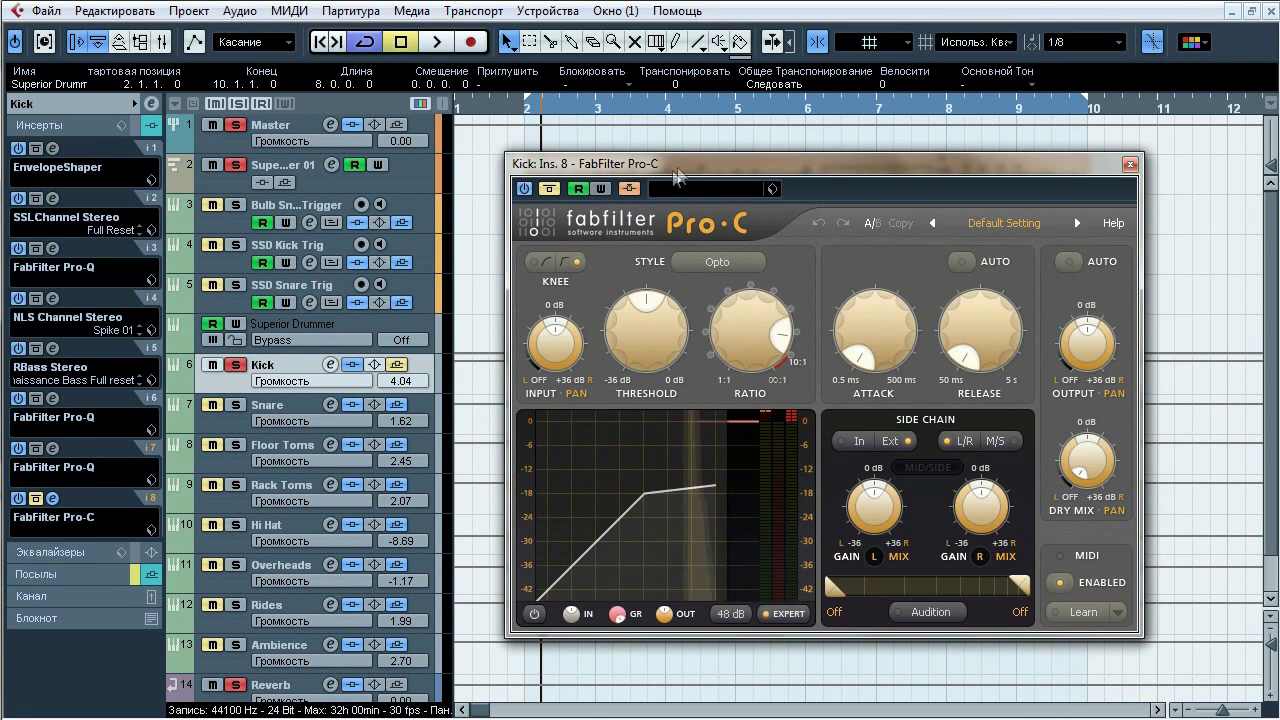
drag(677, 177, 699, 162)
click(423, 210)
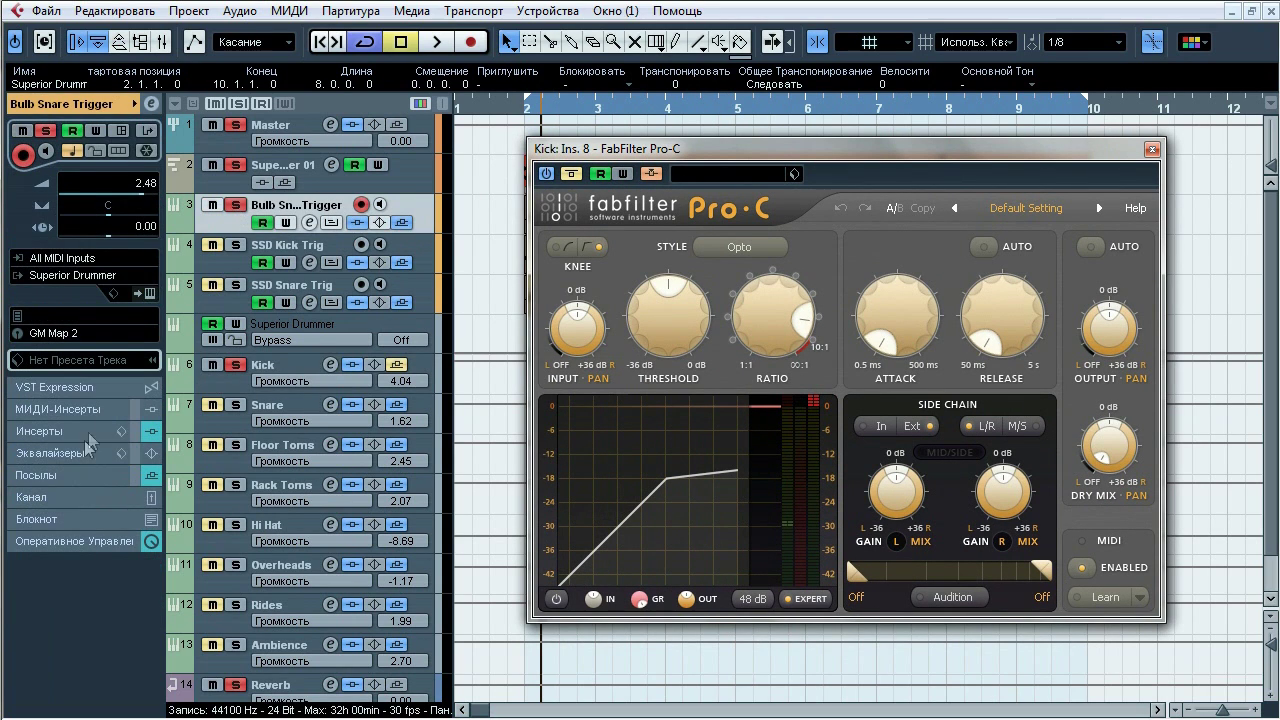
click(70, 474)
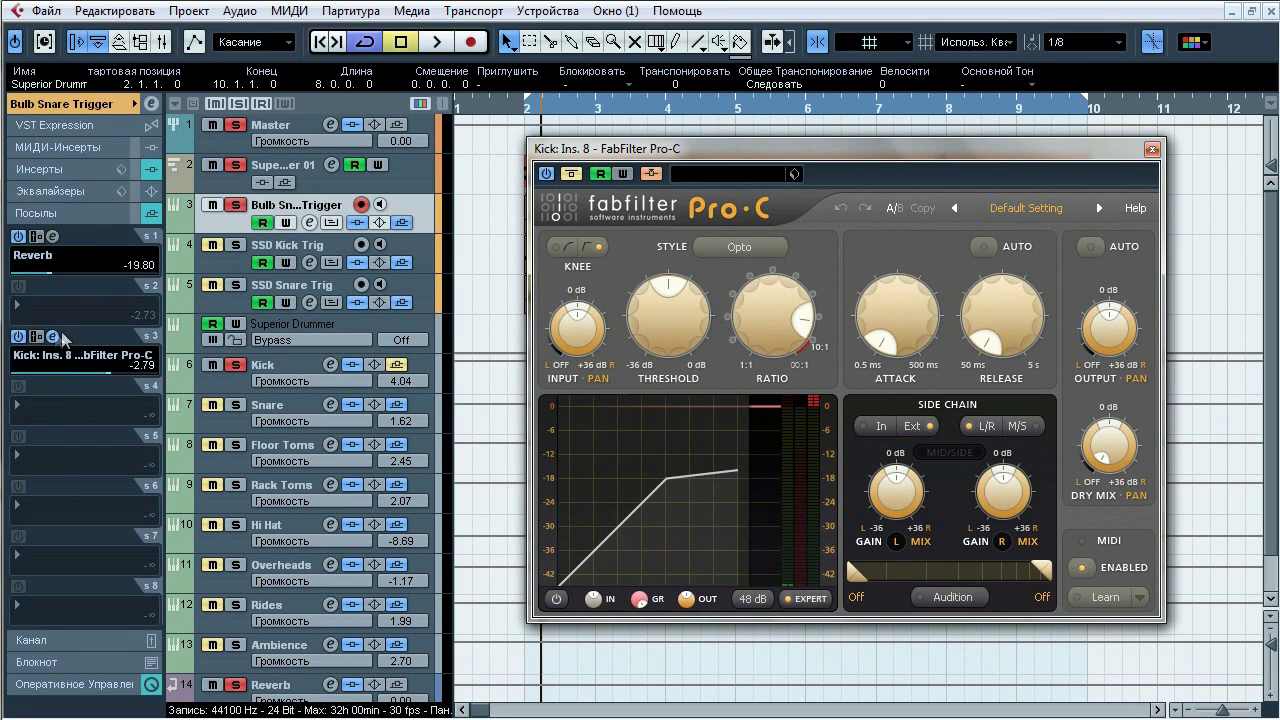
click(287, 370)
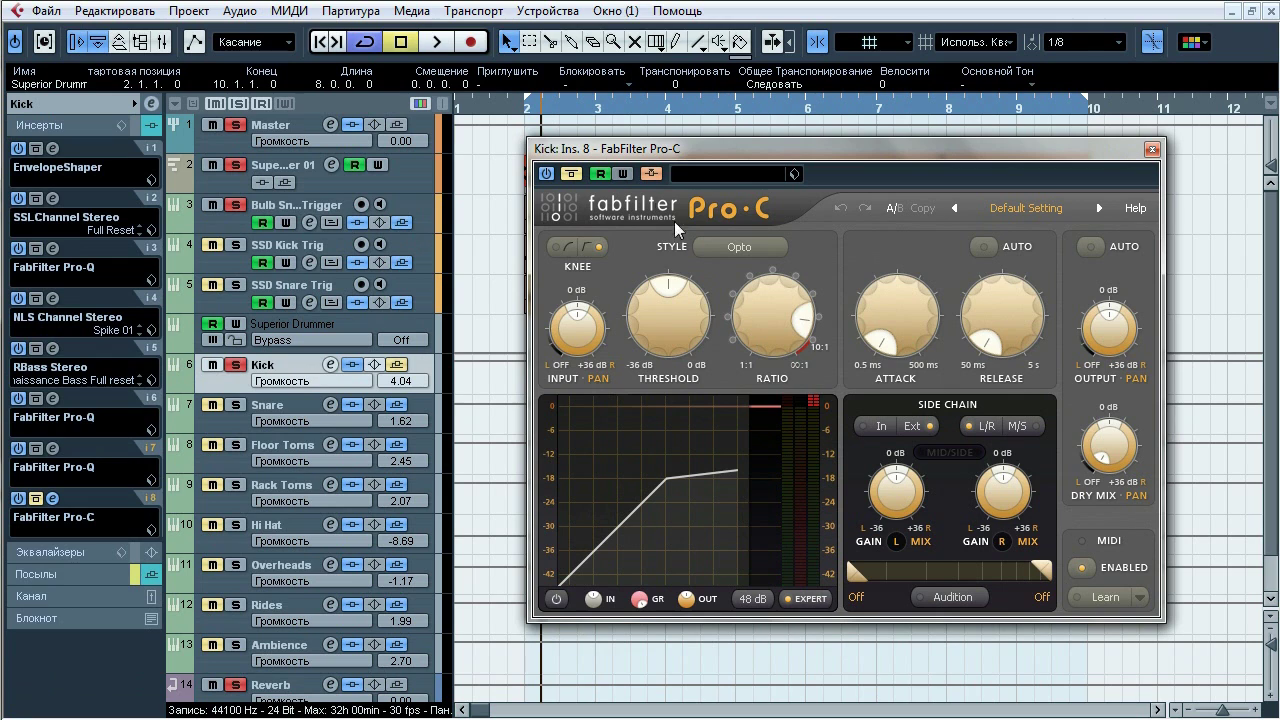
Step: Compare the Kick's eighth-insert Pro-C active and bypassed during playback, leaving it active, and close the plug-in
key(space)
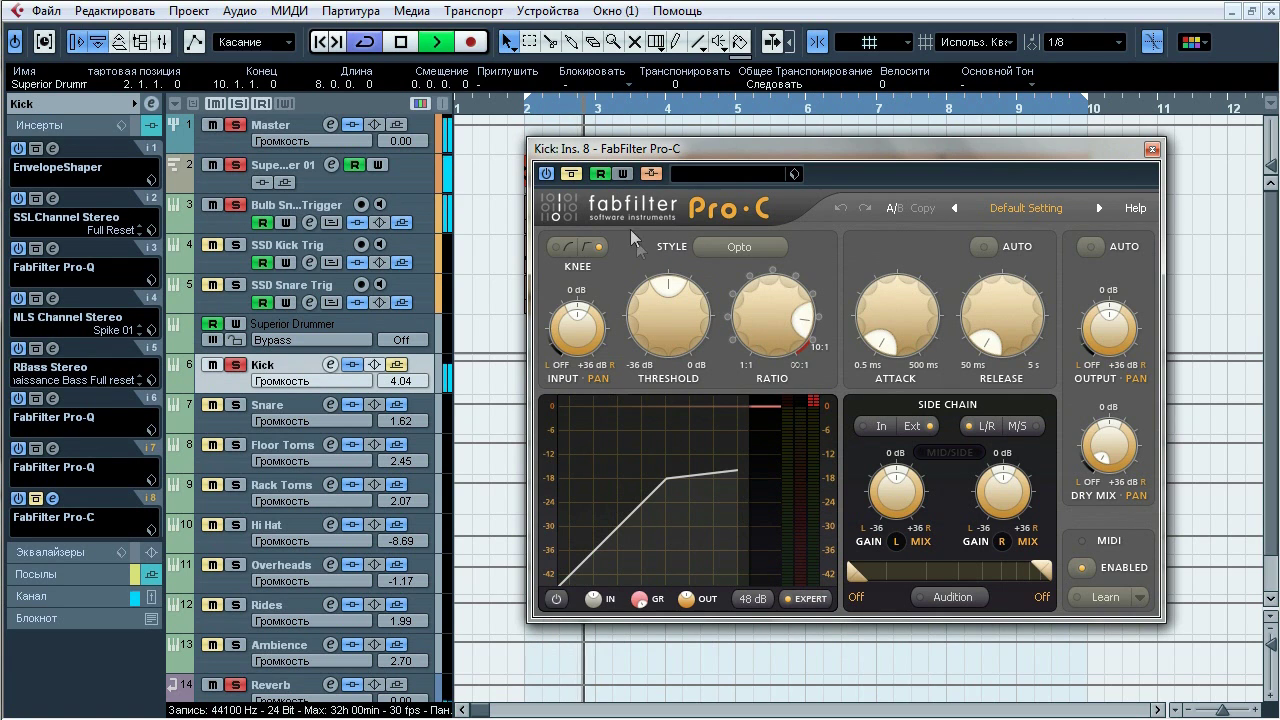
click(577, 179)
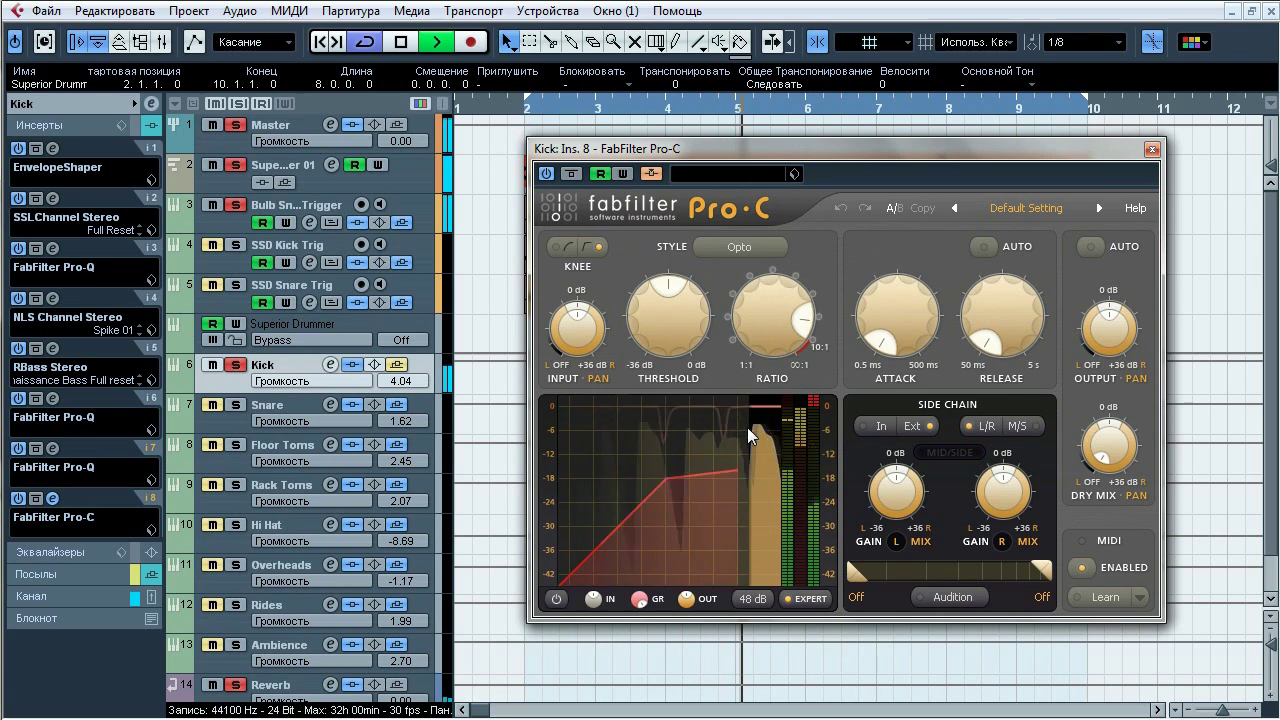
click(571, 176)
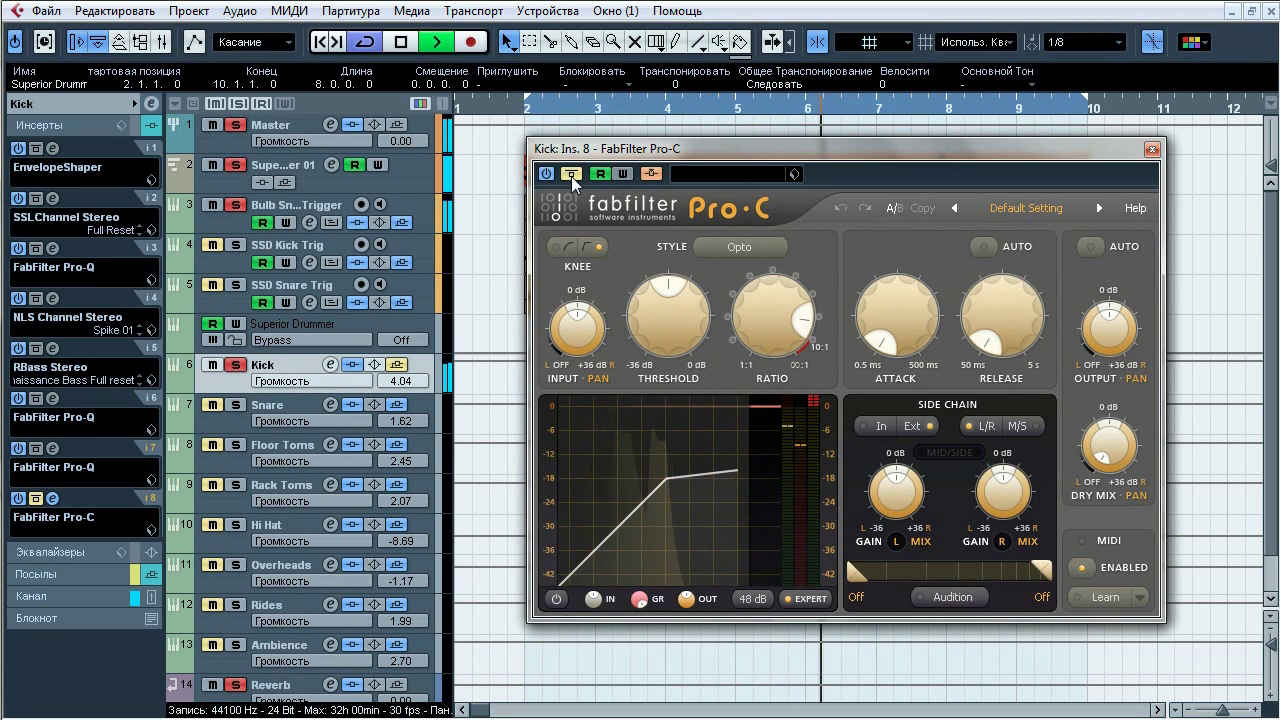
click(571, 176)
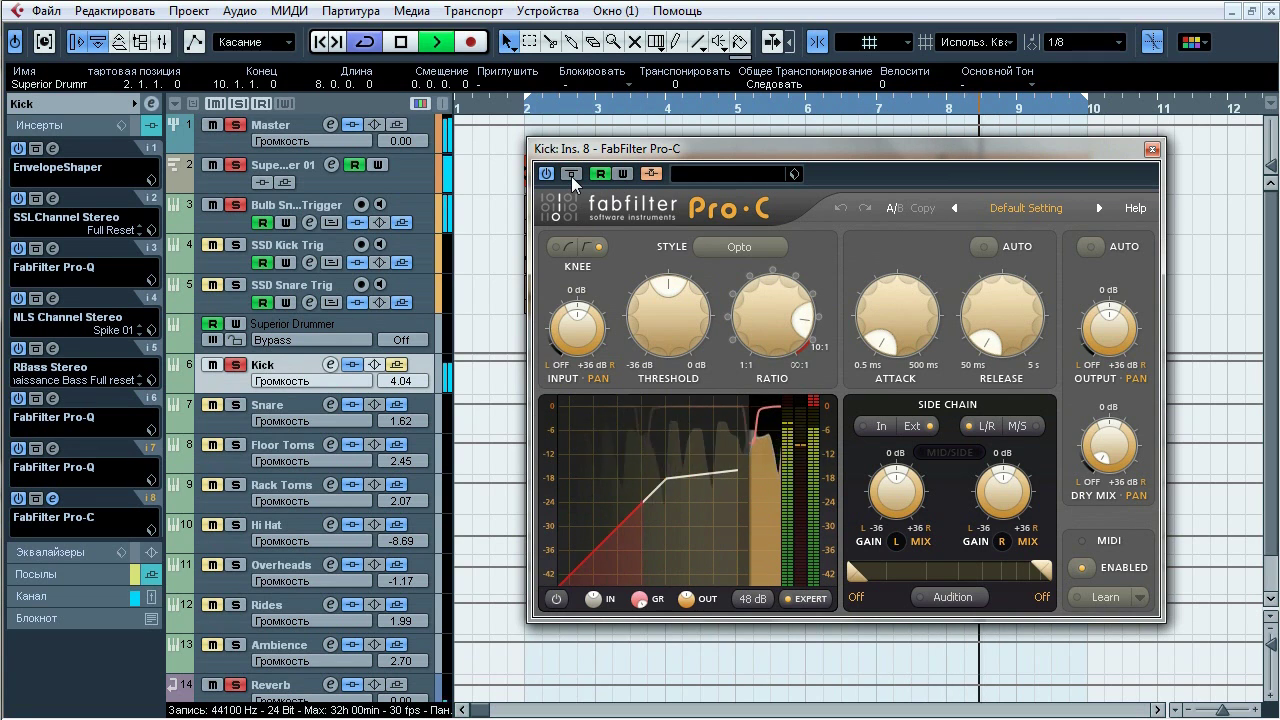
key(space)
click(1152, 149)
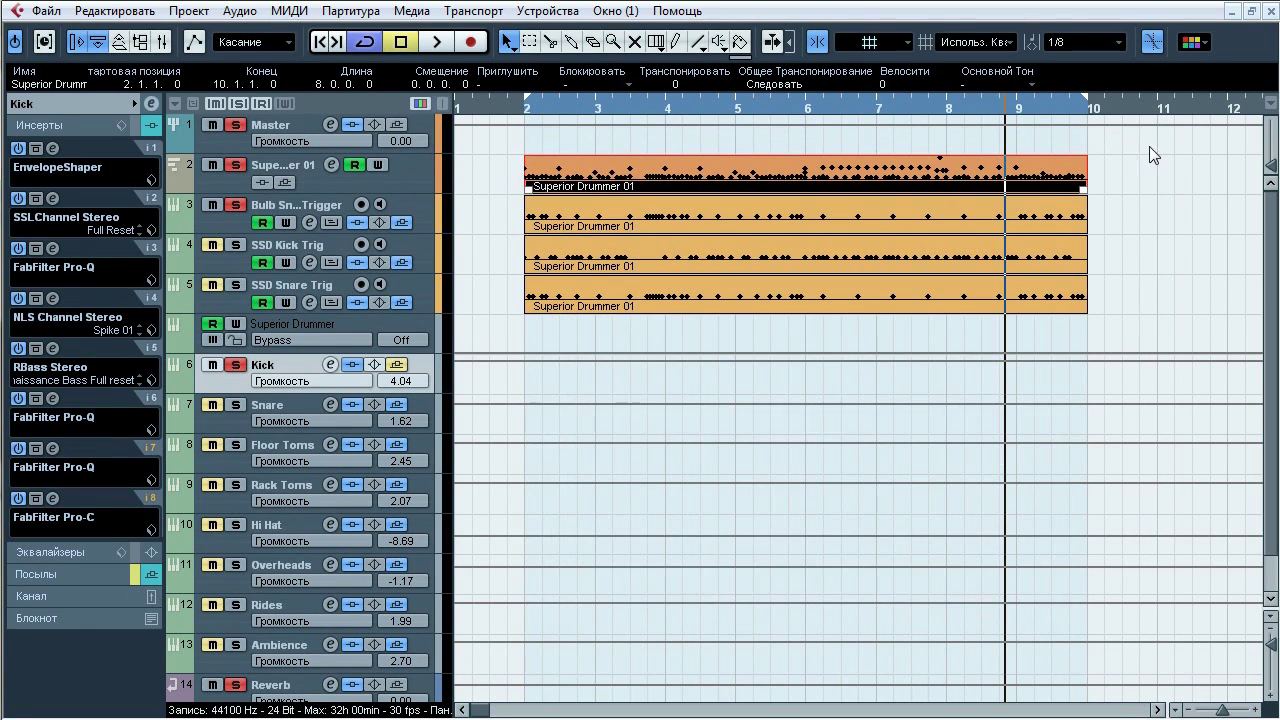
Step: Show the Kick channel's sends and compare its Reverb send bypassed and enabled during playback from the start, leaving it enabled
click(82, 574)
key(Home)
key(space)
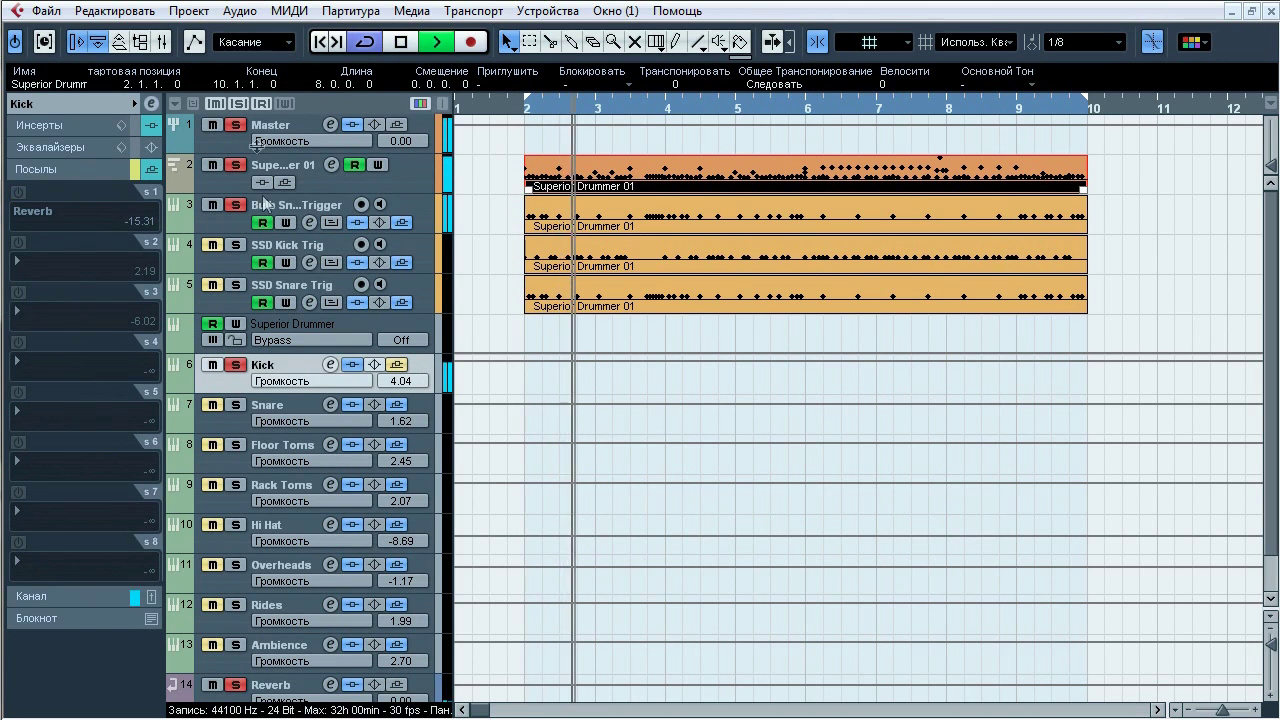
click(398, 366)
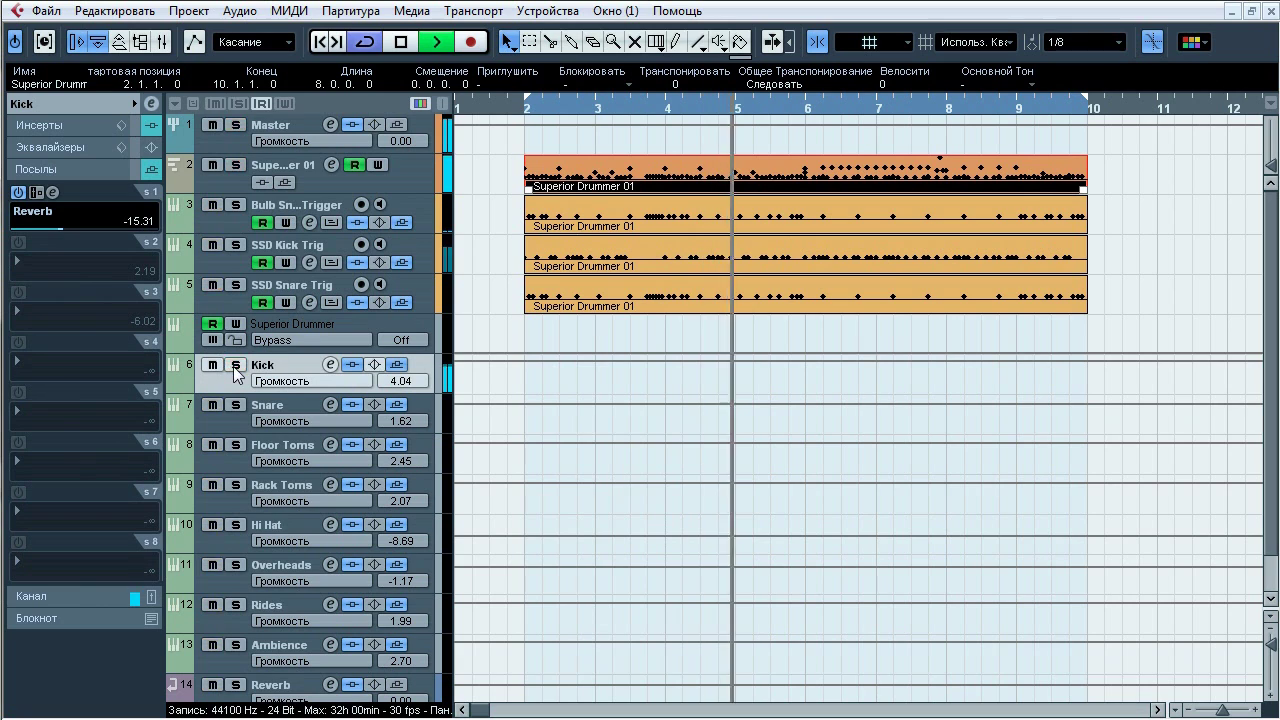
click(398, 366)
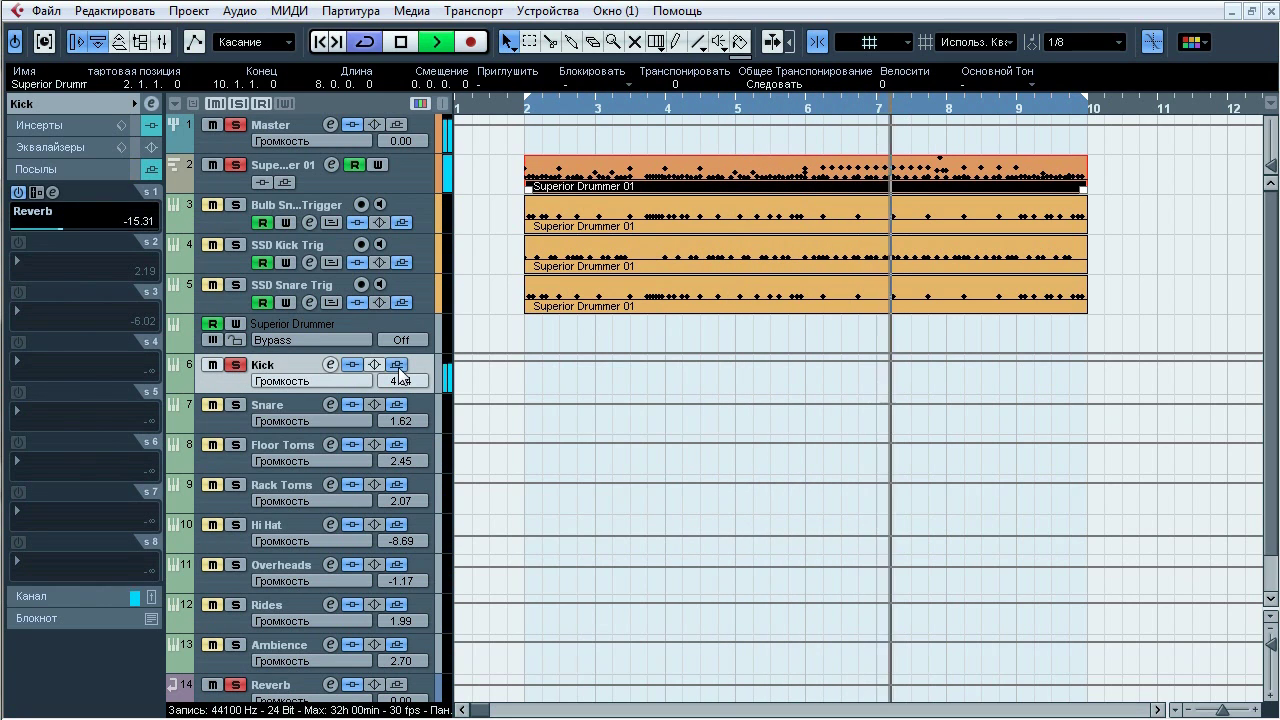
click(398, 366)
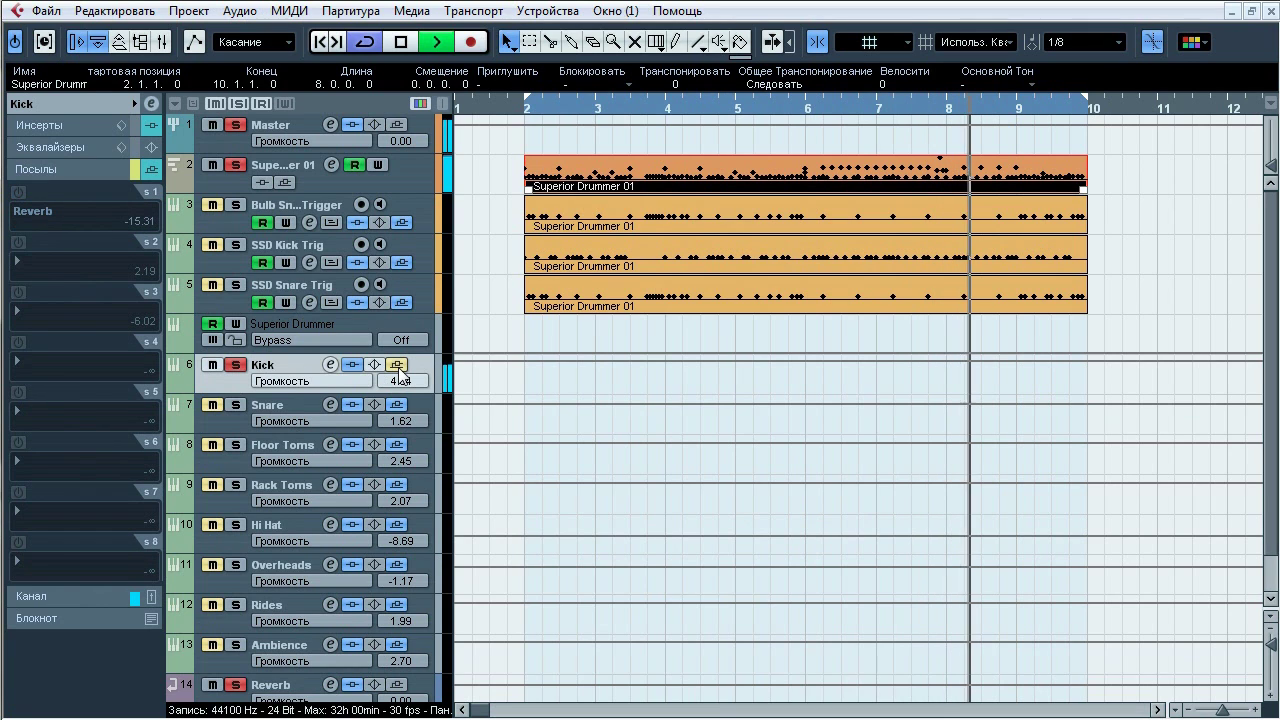
click(398, 366)
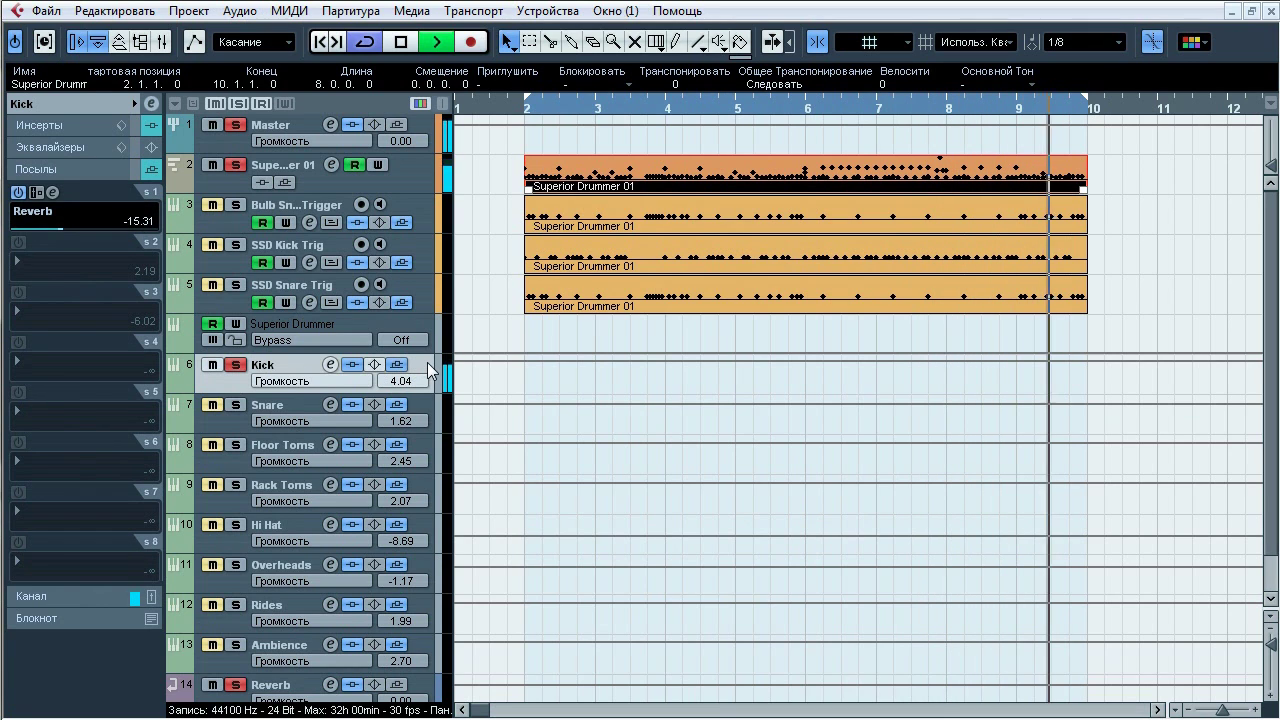
key(space)
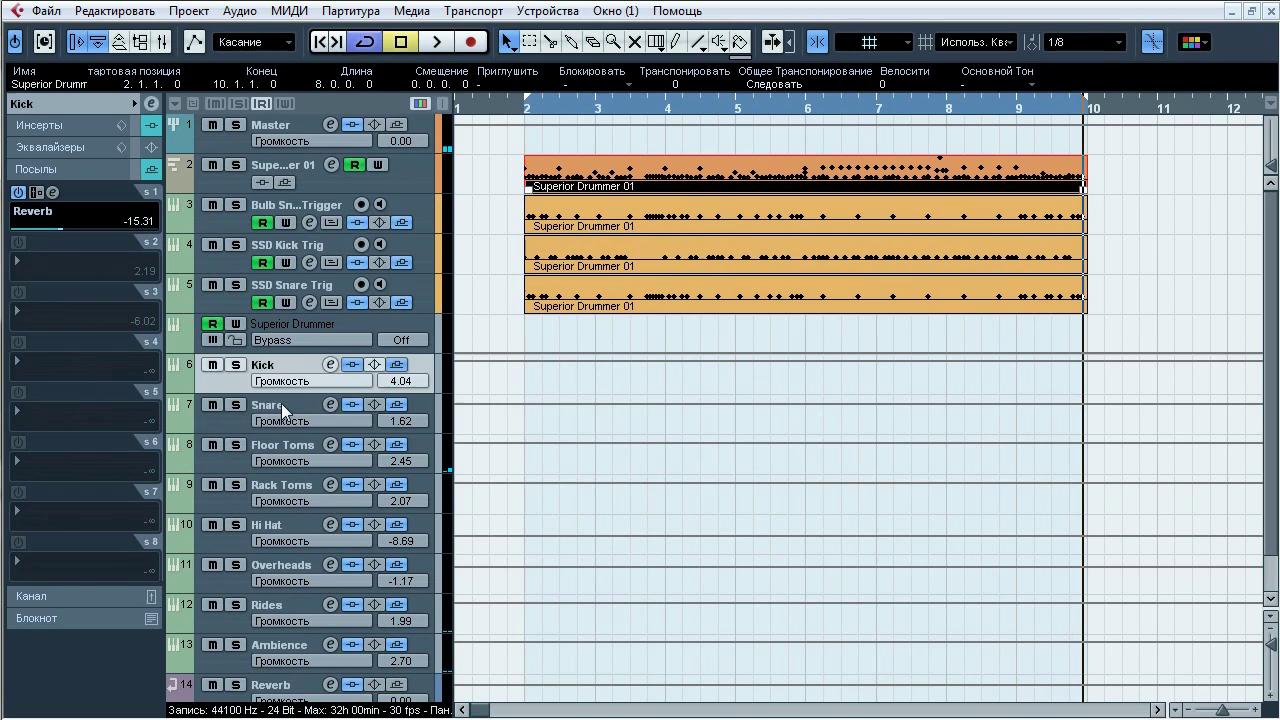
Step: Select the Snare channel, show its basic channel settings and play it soloed from bar 2
click(281, 405)
click(60, 104)
click(530, 108)
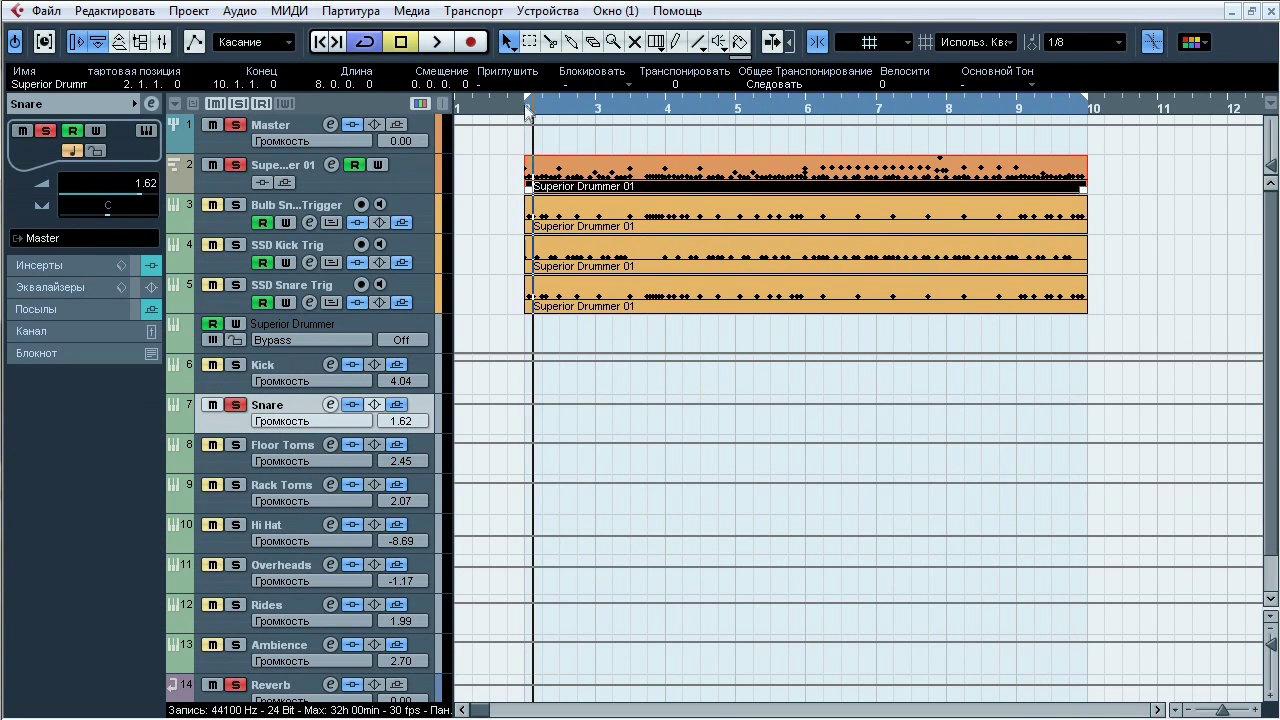
key(space)
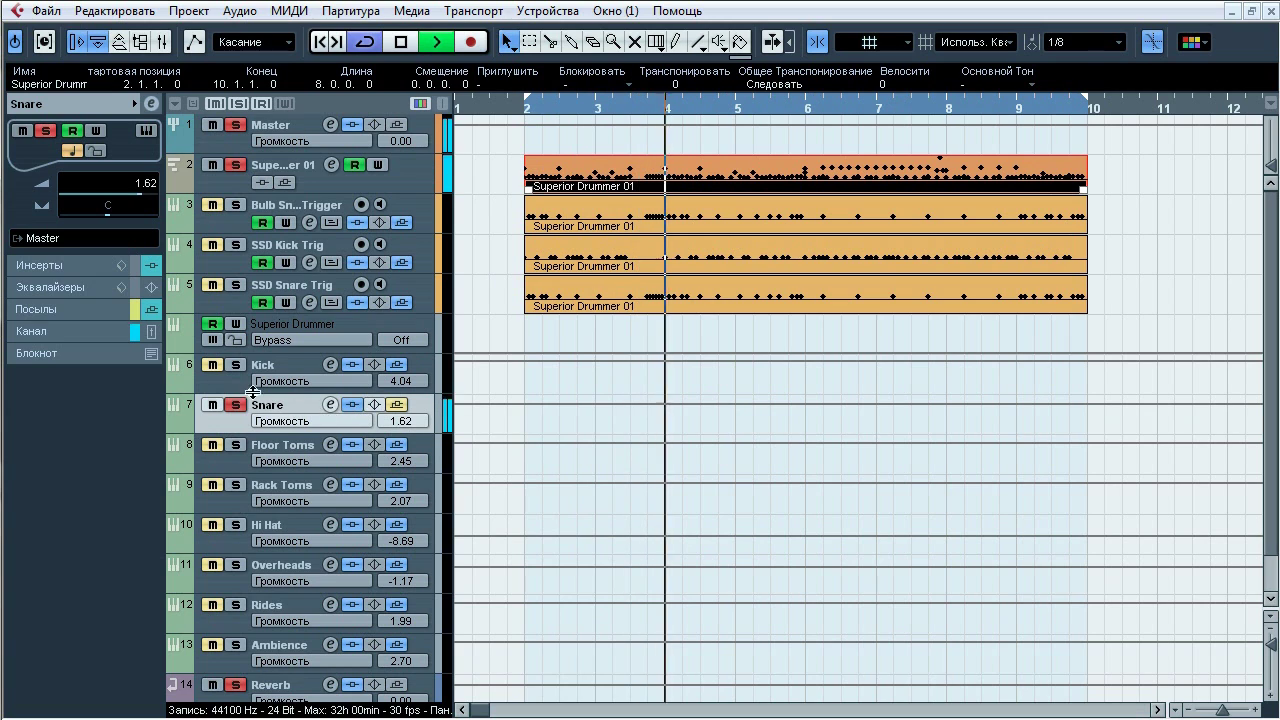
Step: Show the Snare channel's inserts and compare the whole insert chain bypassed and enabled during playback
click(93, 266)
click(352, 404)
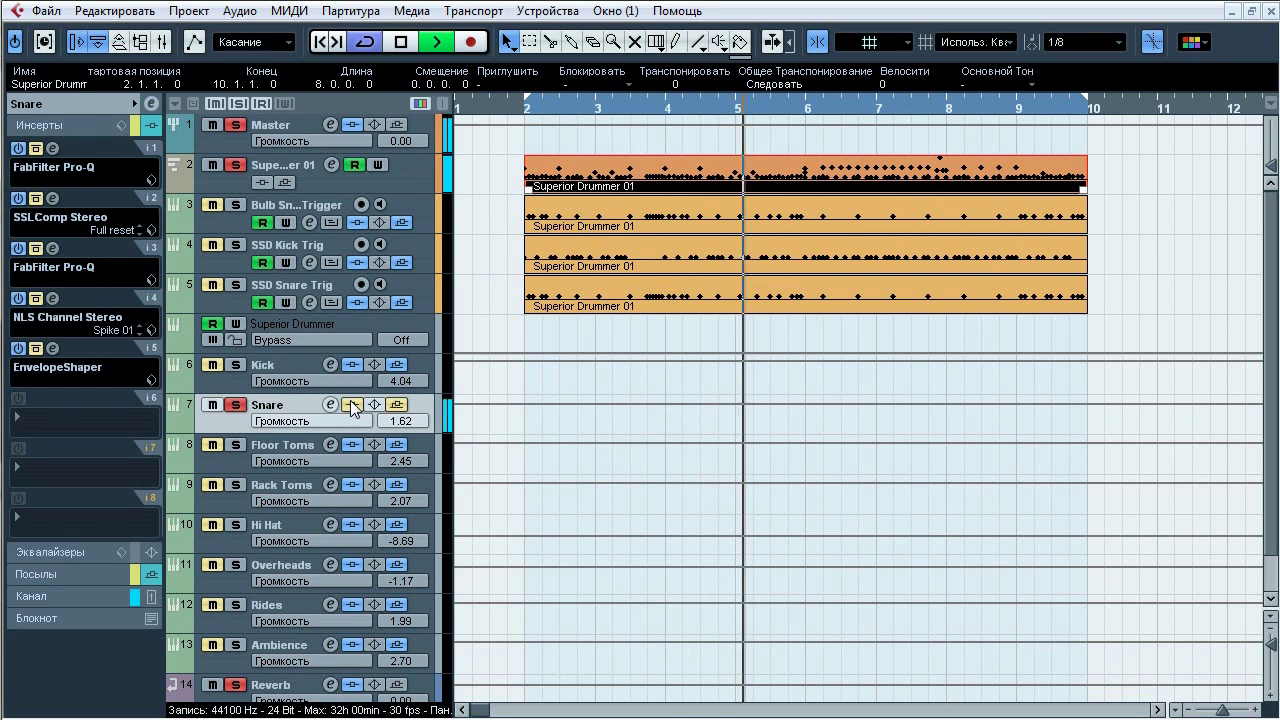
click(352, 404)
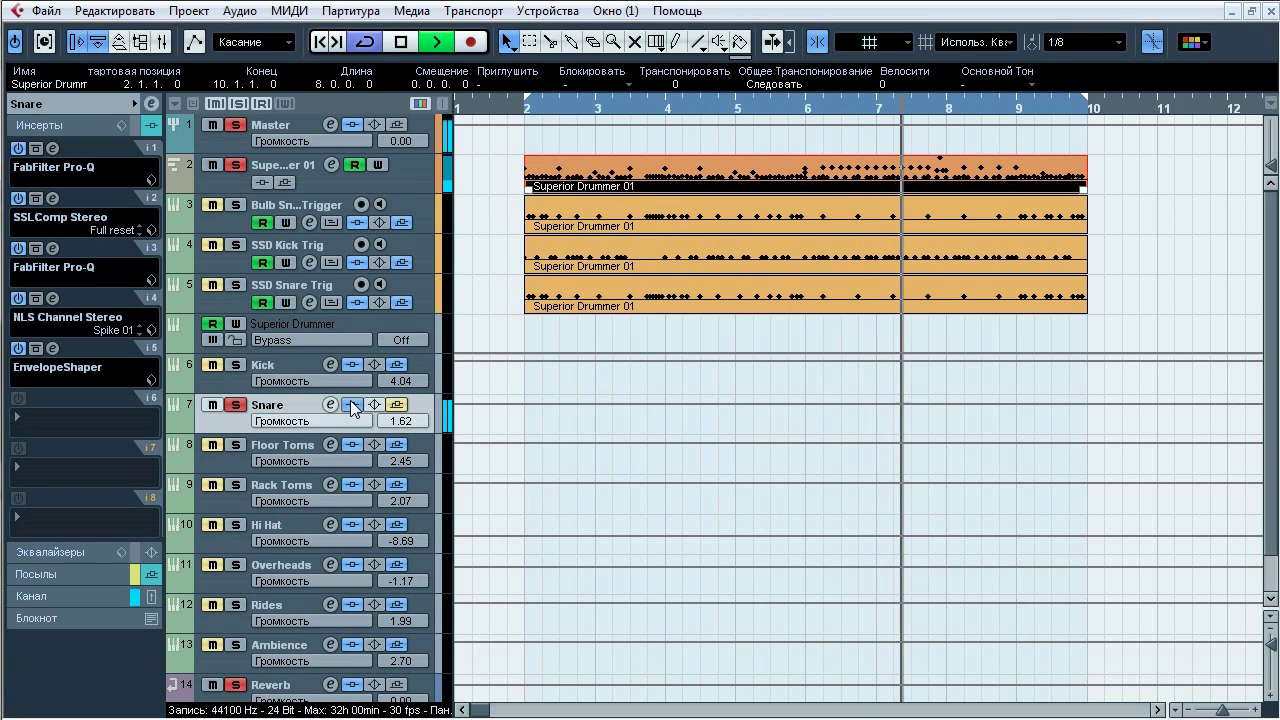
click(352, 404)
click(352, 404)
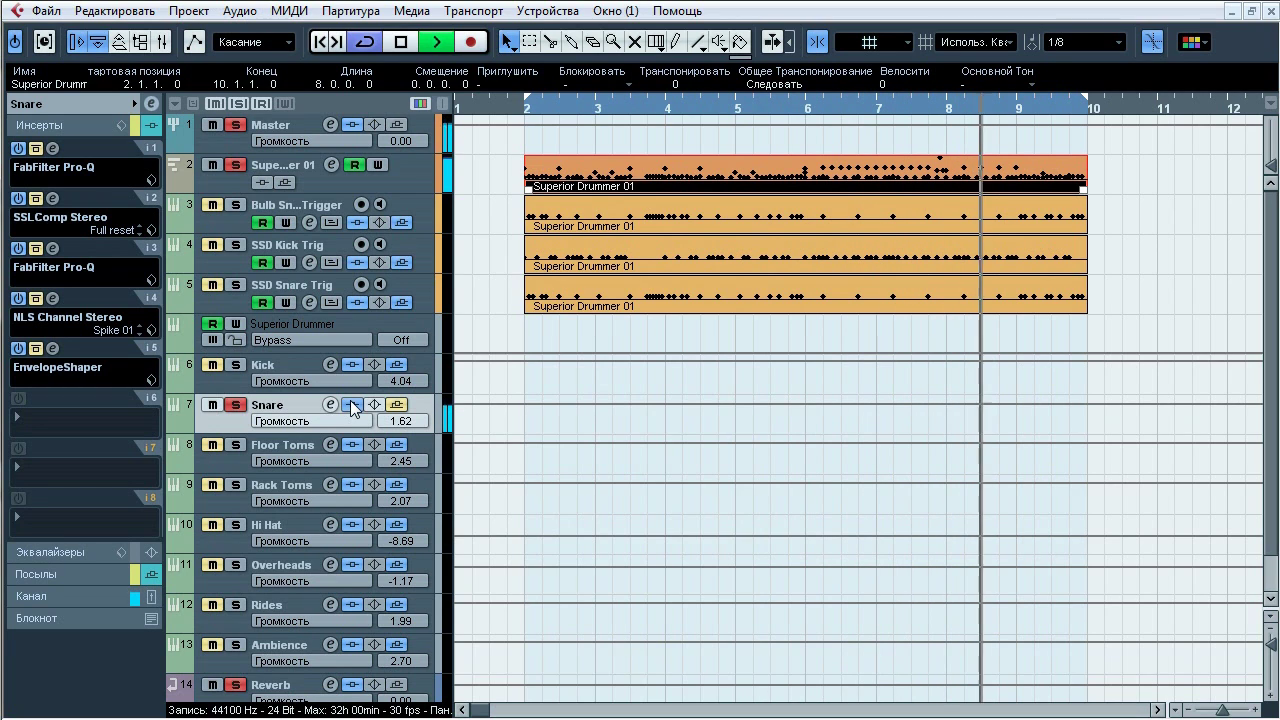
click(352, 404)
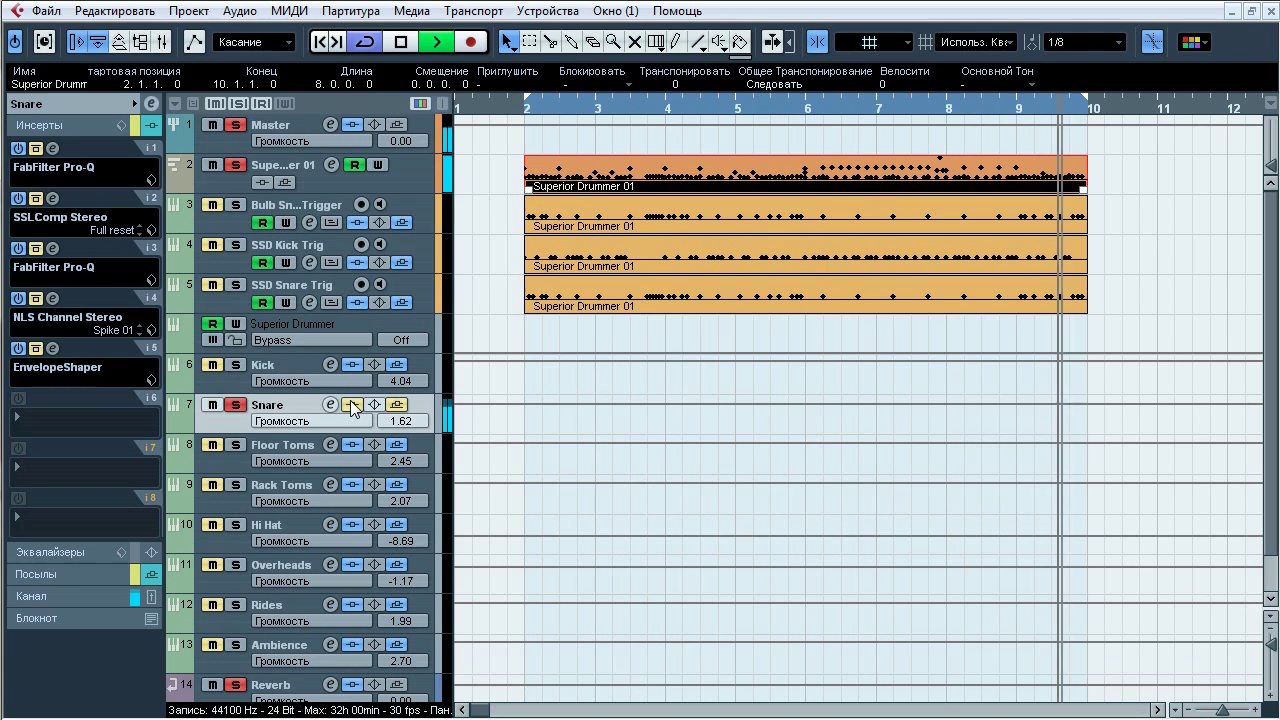
Step: Open the Pro-Q in the Snare channel's first insert and compare it active and bypassed during playback, leaving it active
click(52, 148)
drag(667, 135, 477, 135)
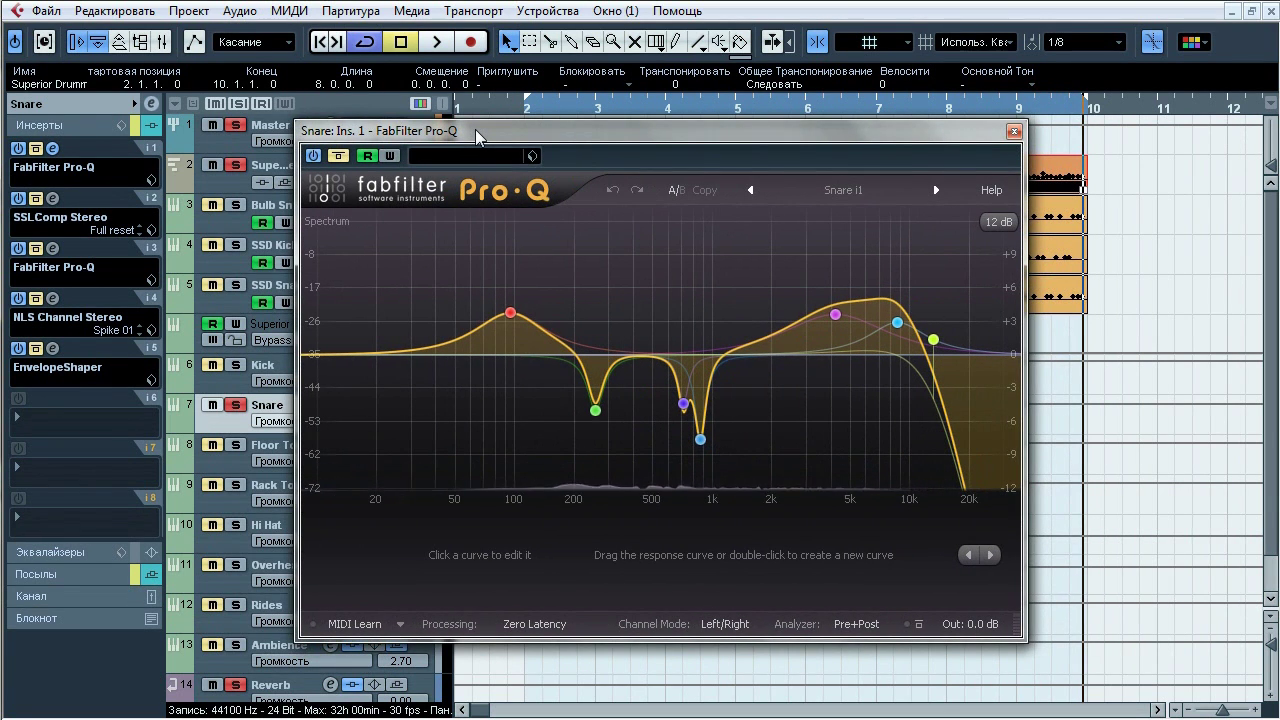
key(space)
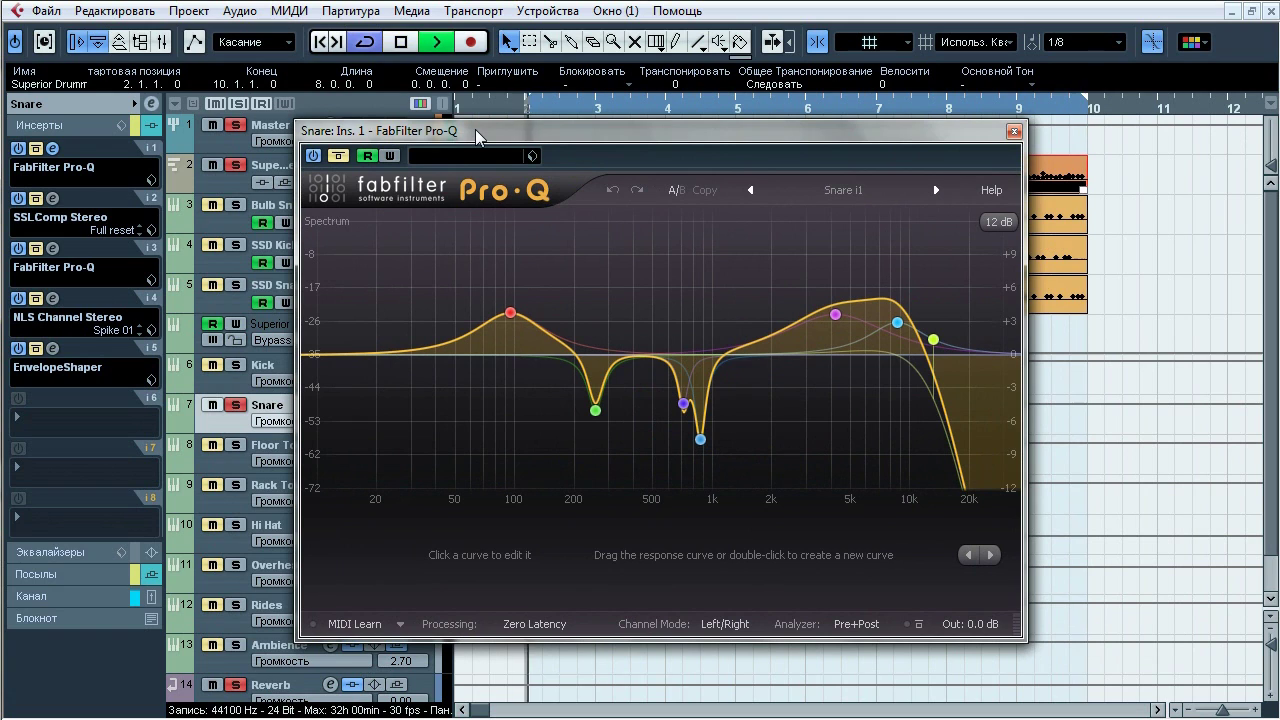
click(338, 156)
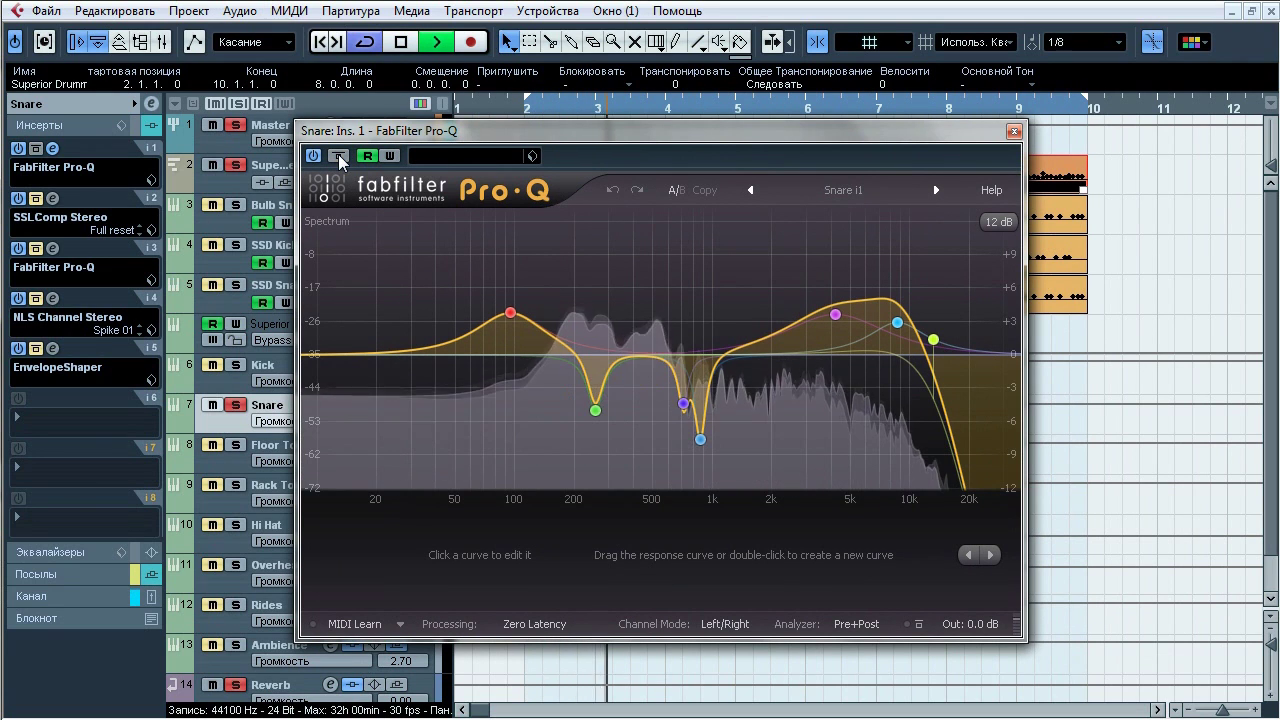
click(338, 156)
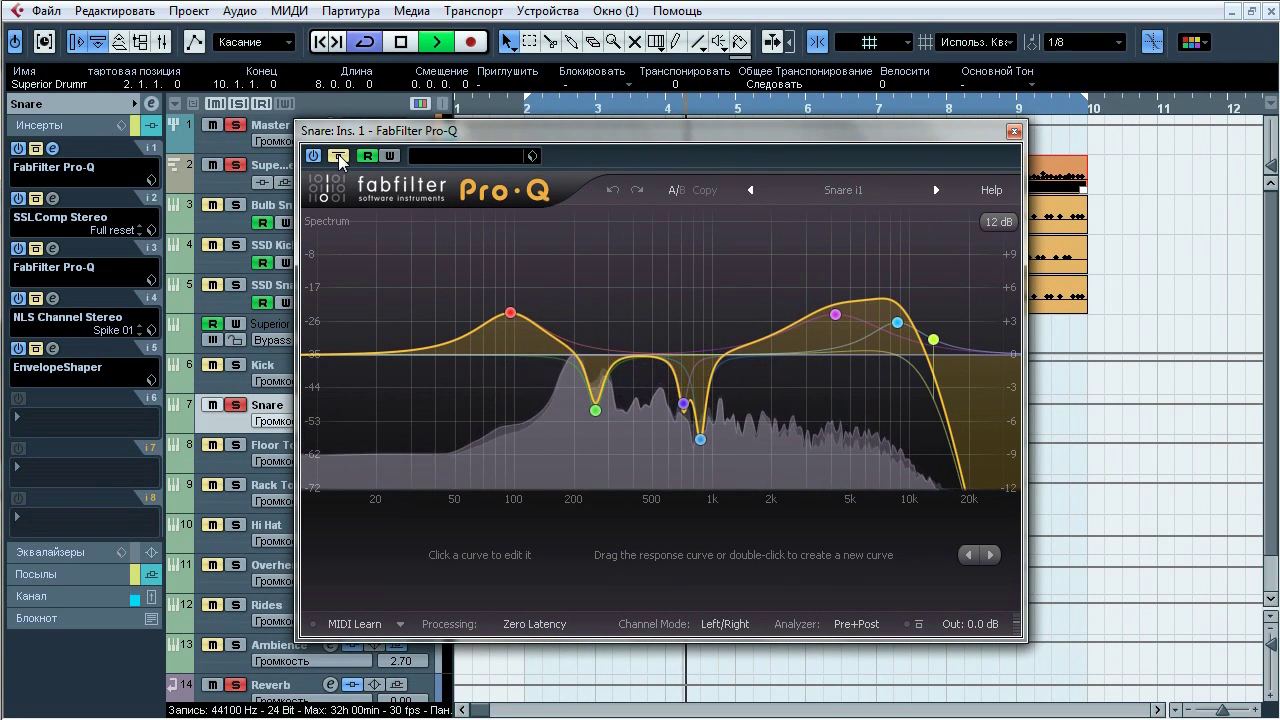
click(338, 156)
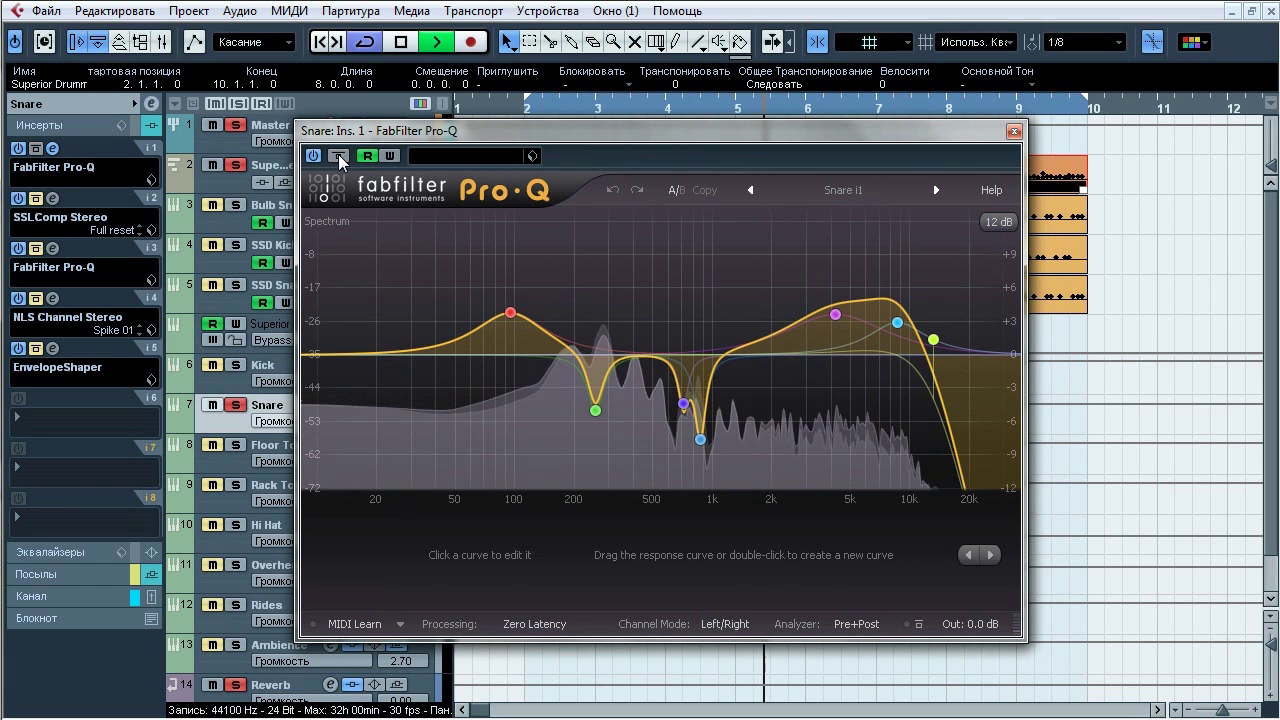
Step: Audition the first Pro-Q's low boost and its 255 Hz, 712 Hz and 868 Hz cuts in isolation during playback
click(545, 277)
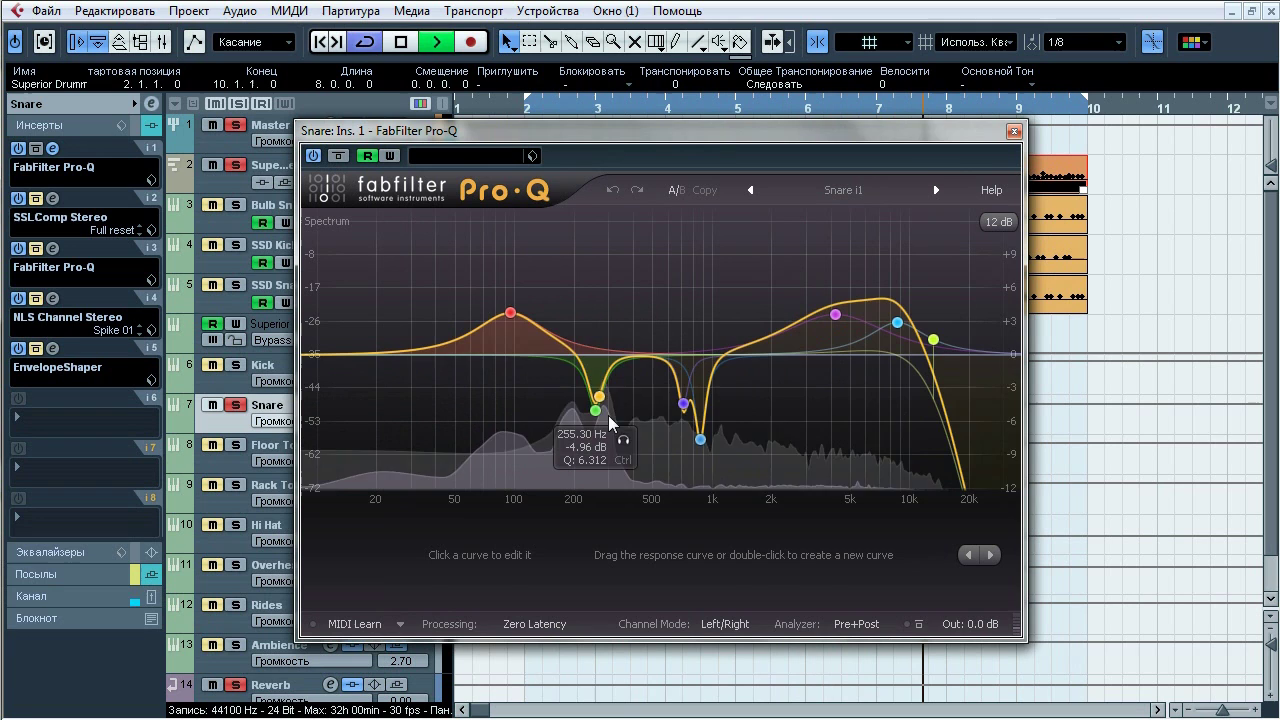
click(623, 439)
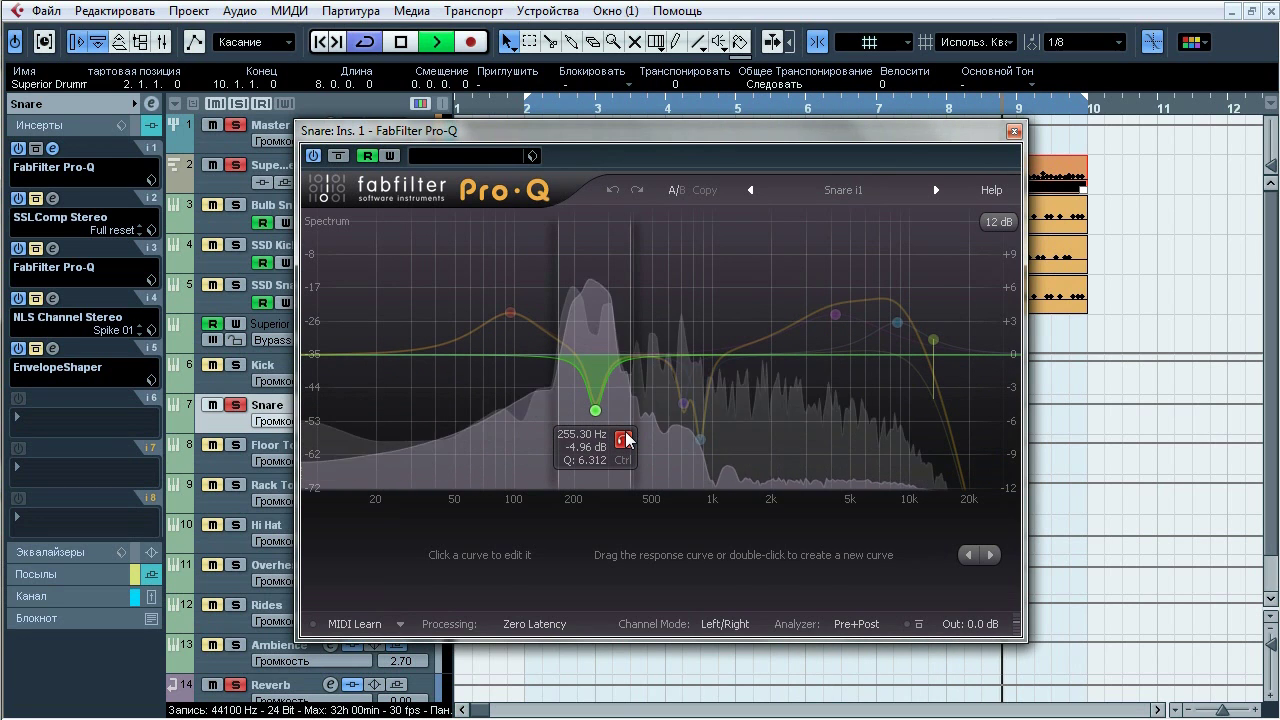
click(623, 439)
click(711, 434)
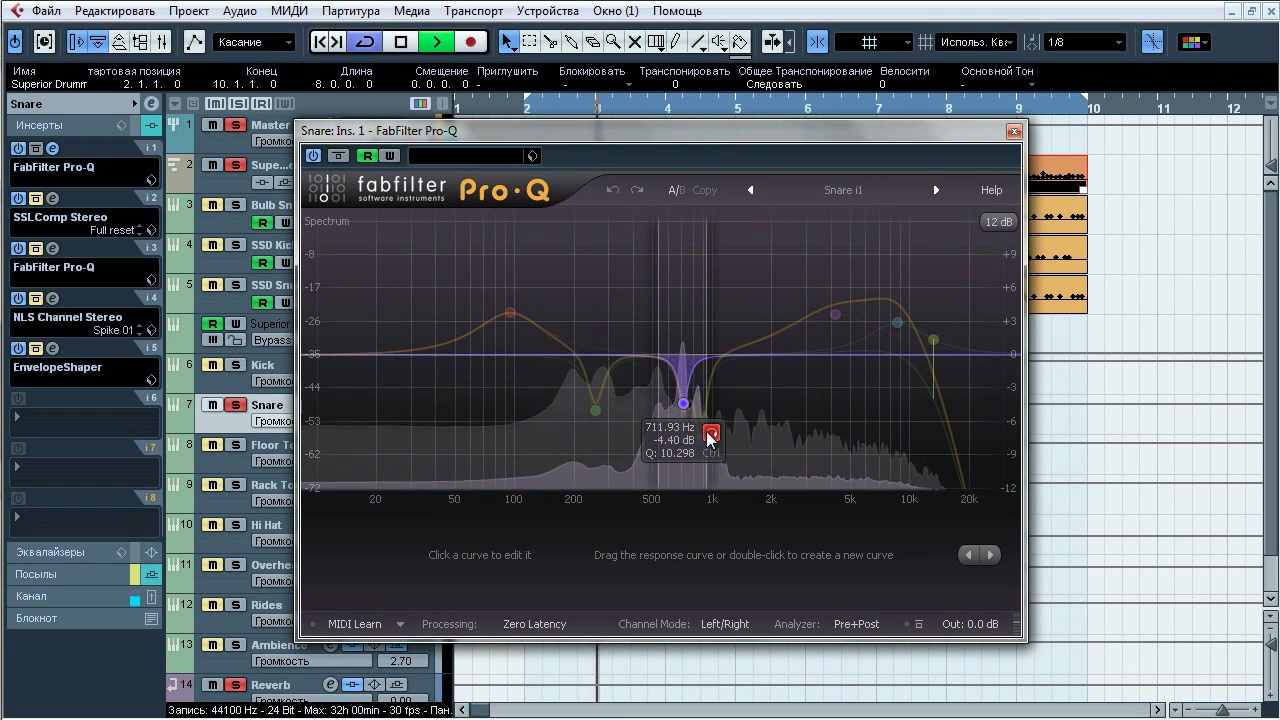
click(711, 434)
click(729, 470)
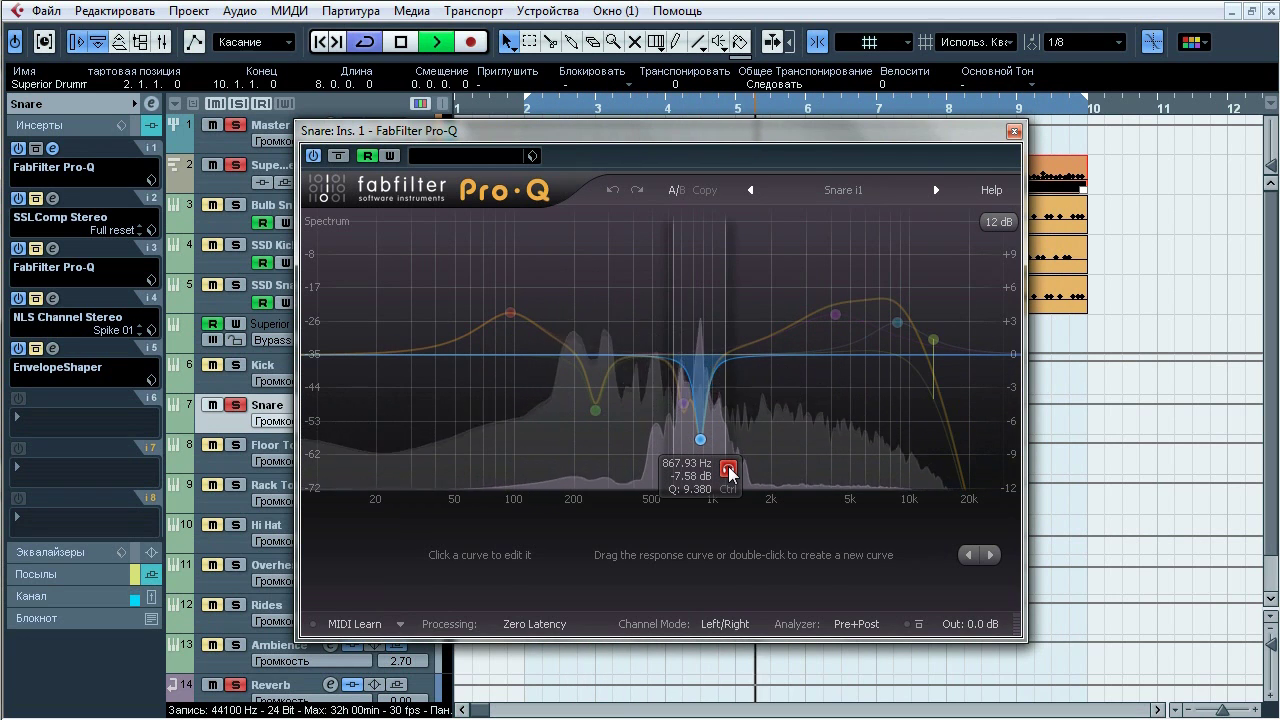
Step: Audition the first Pro-Q's 4186 Hz and 8621 Hz boosts and its 13115 Hz high cut in isolation, stop playback and close the plug-in
click(866, 270)
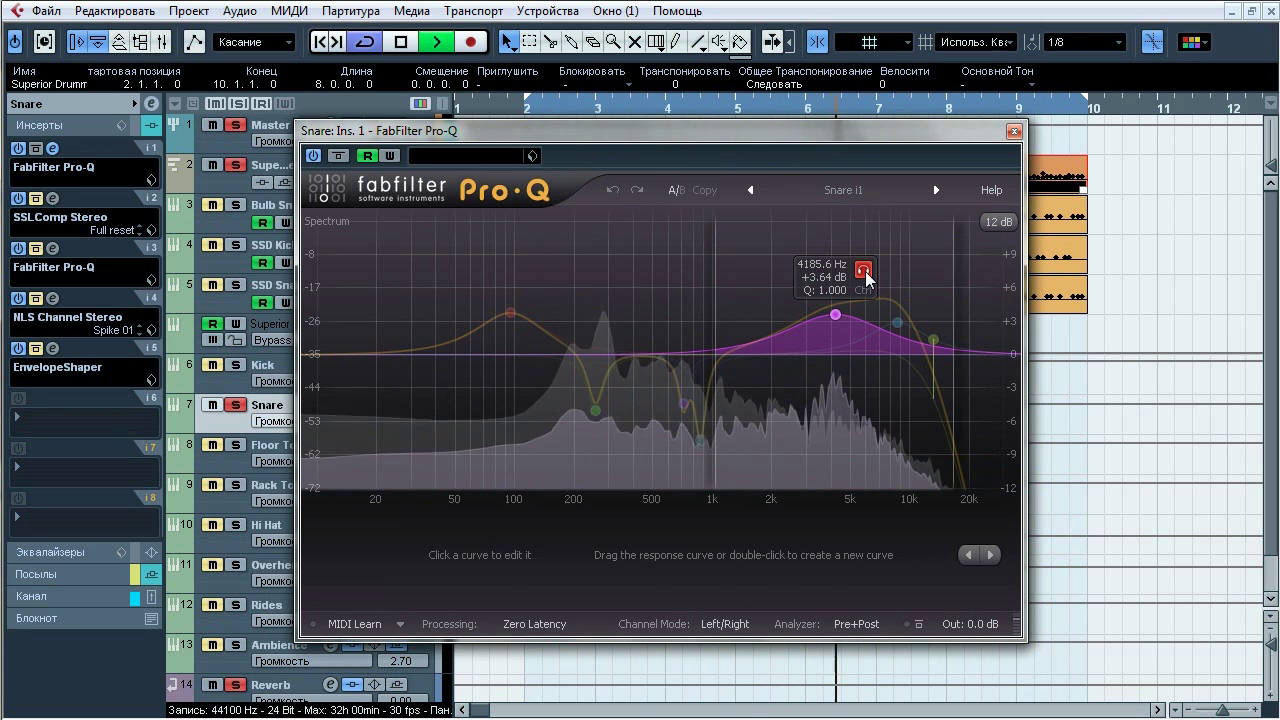
click(926, 279)
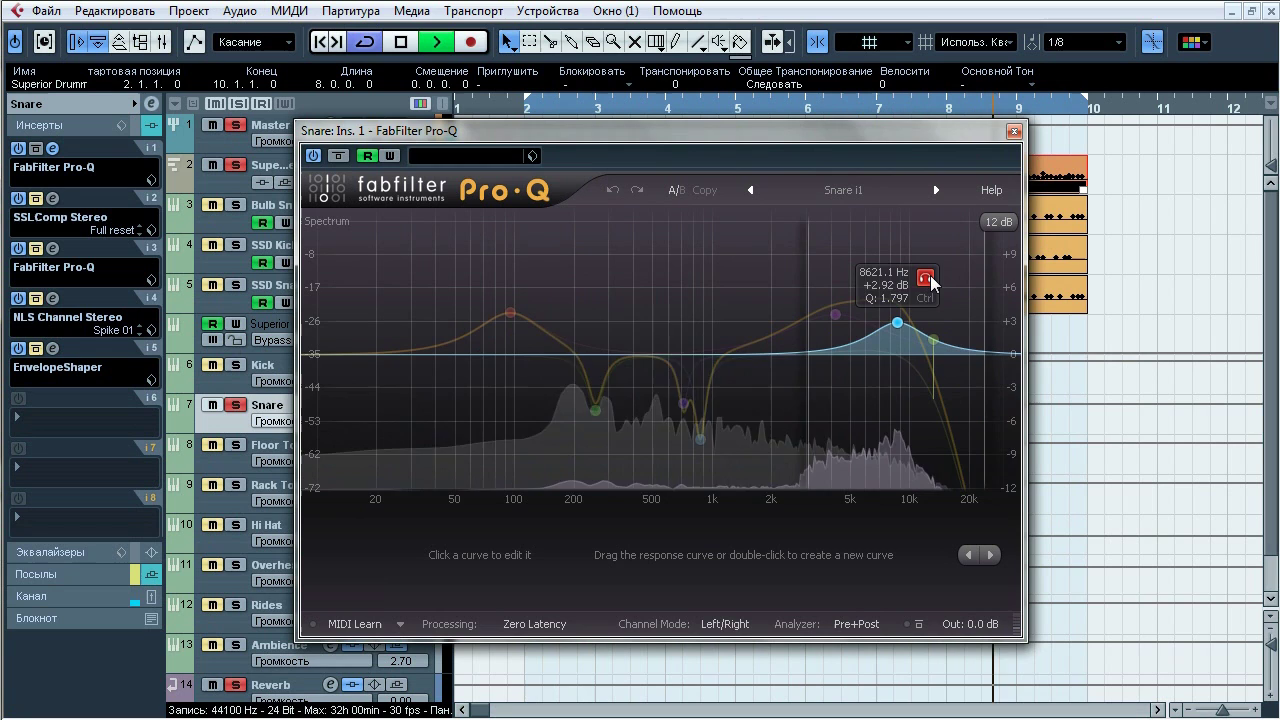
click(959, 307)
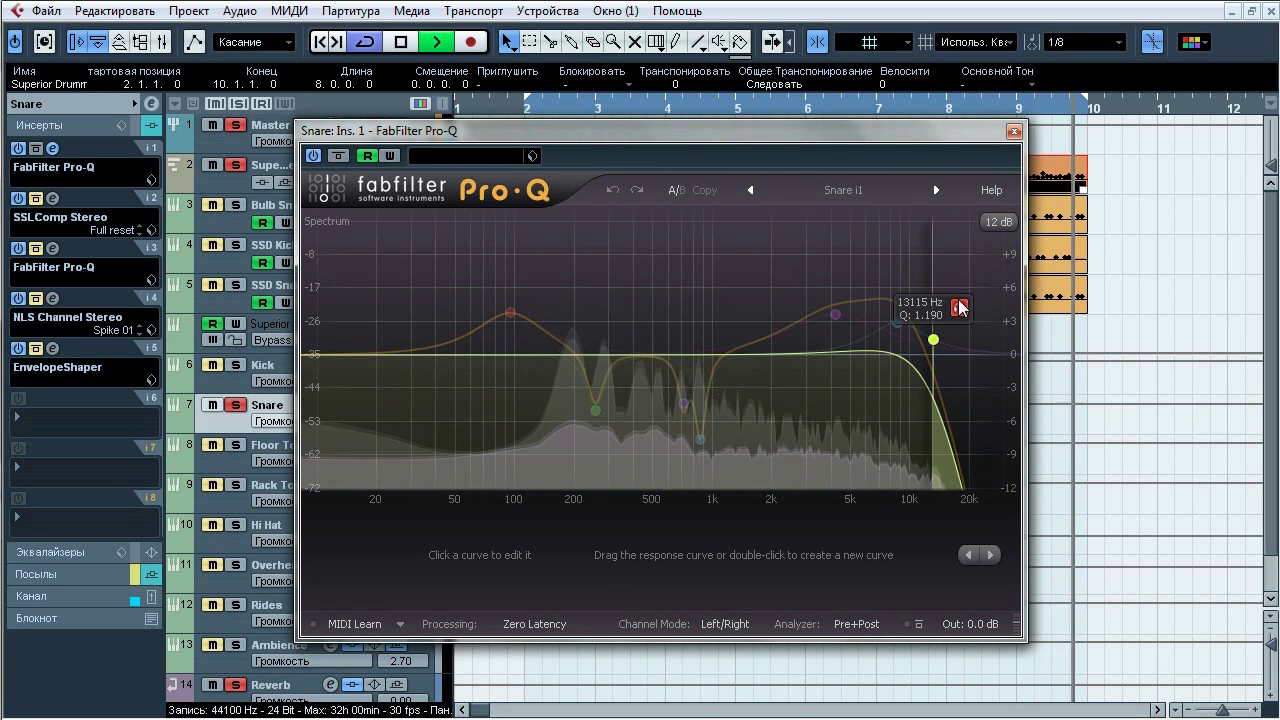
key(space)
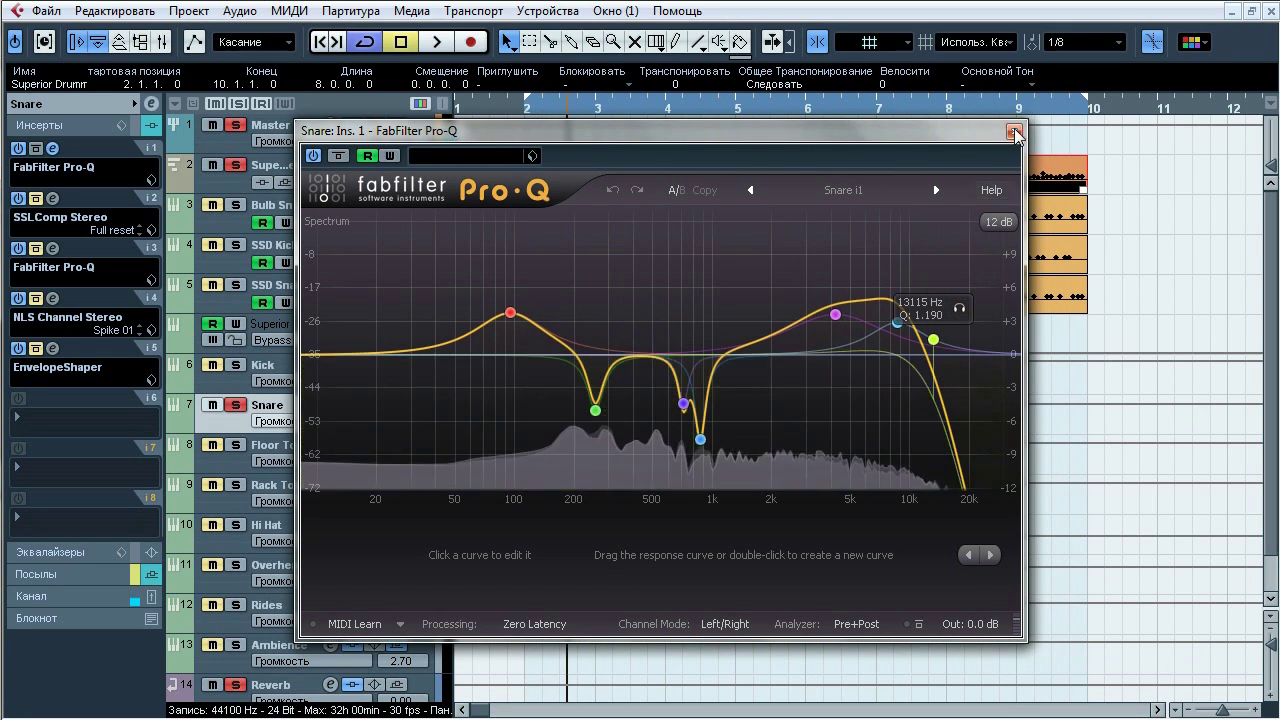
click(1014, 132)
Step: Open the SSLComp Stereo in the Snare channel's second insert and compare it bypassed and active during playback, leaving it active
click(76, 220)
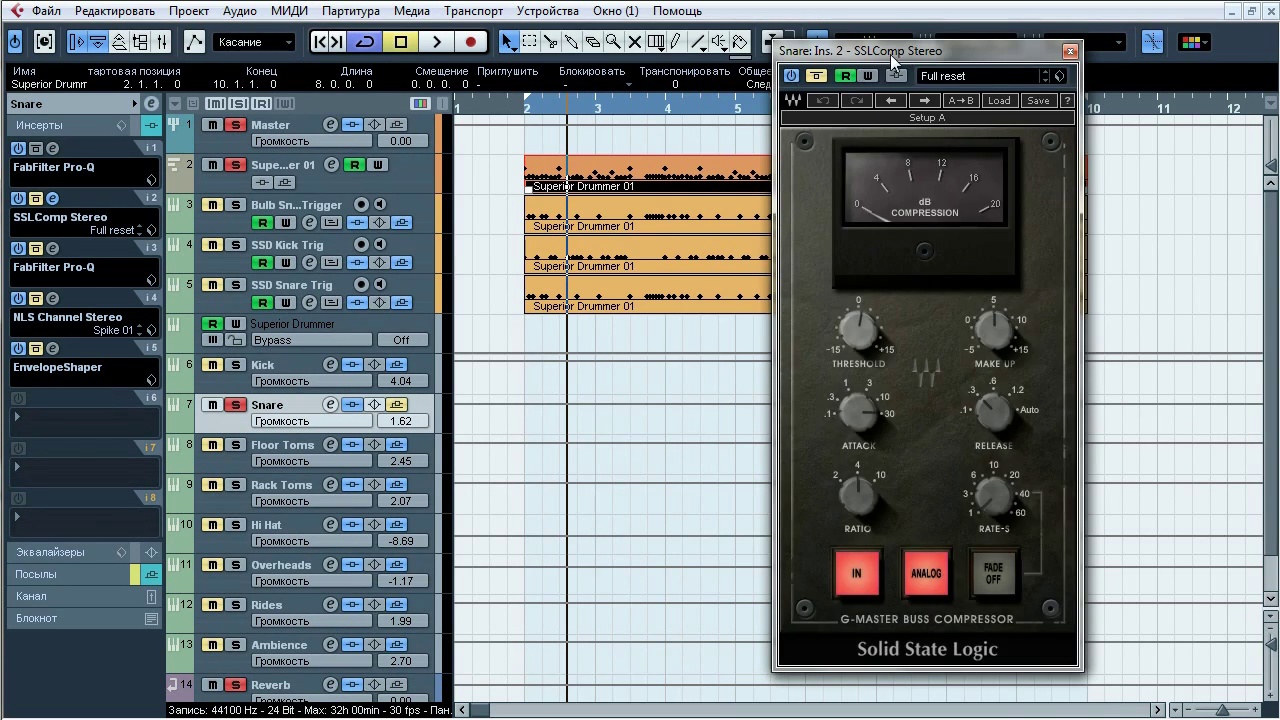
drag(890, 54, 619, 59)
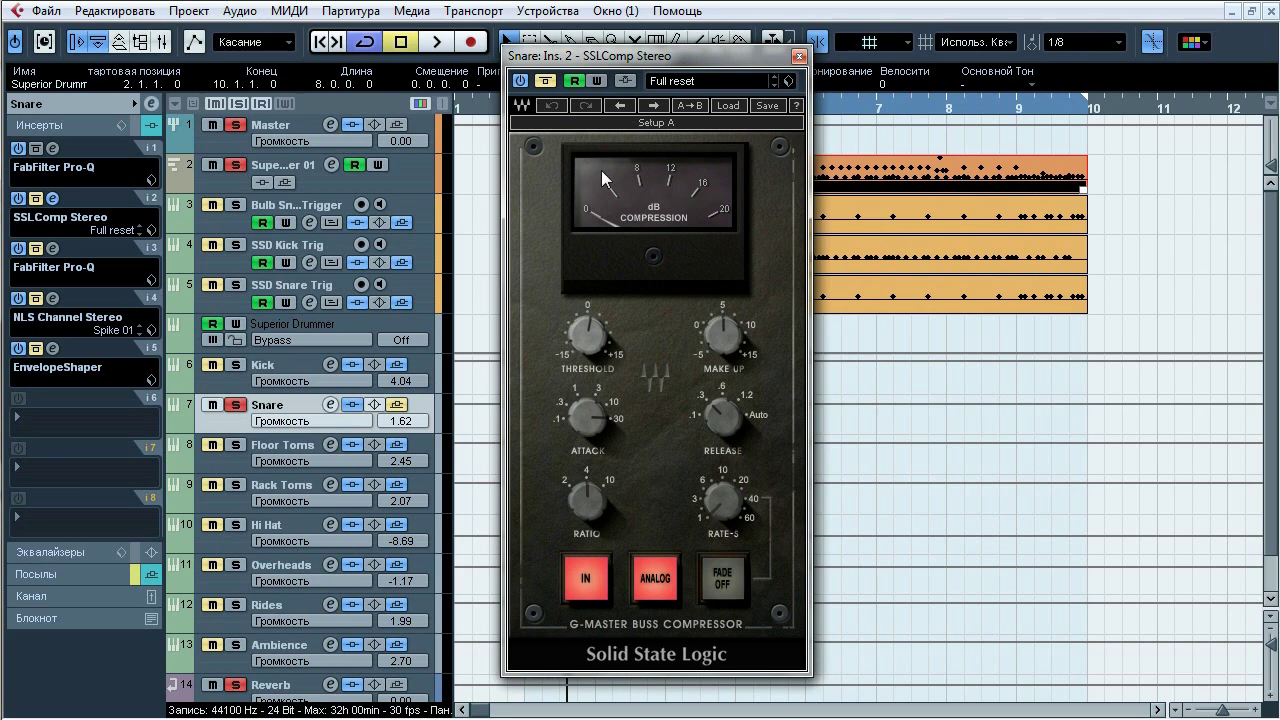
key(space)
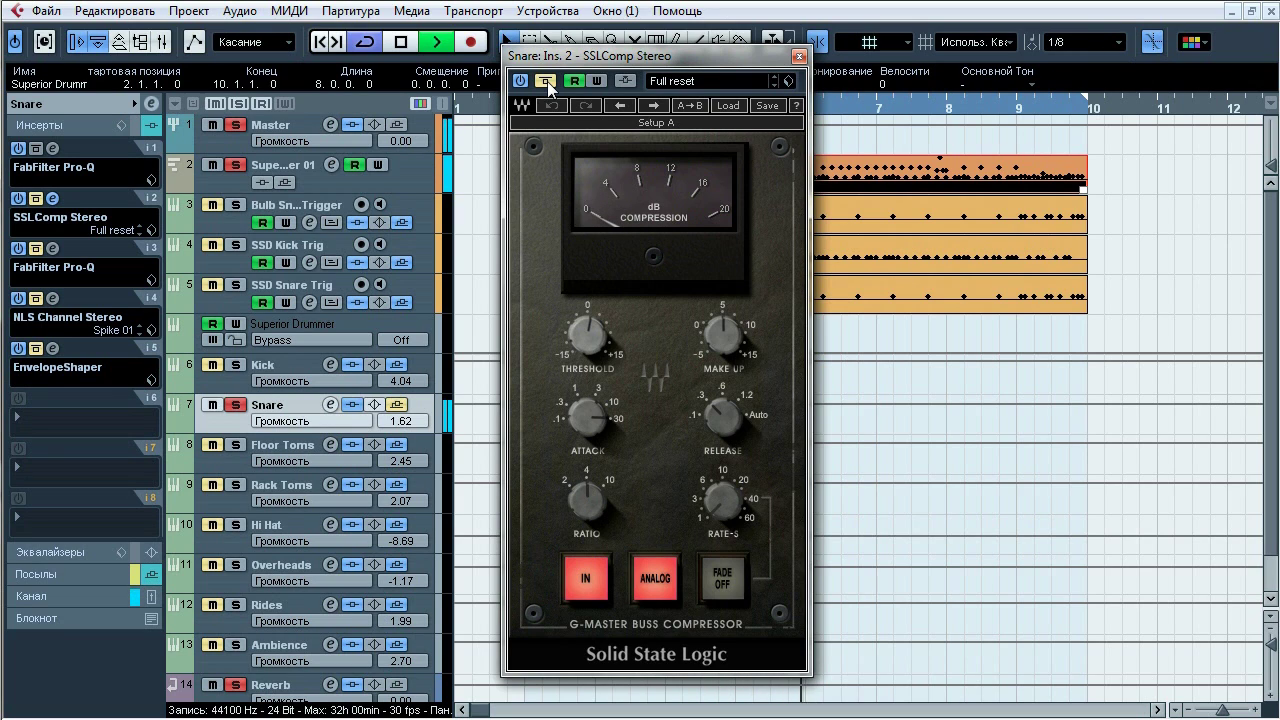
click(547, 81)
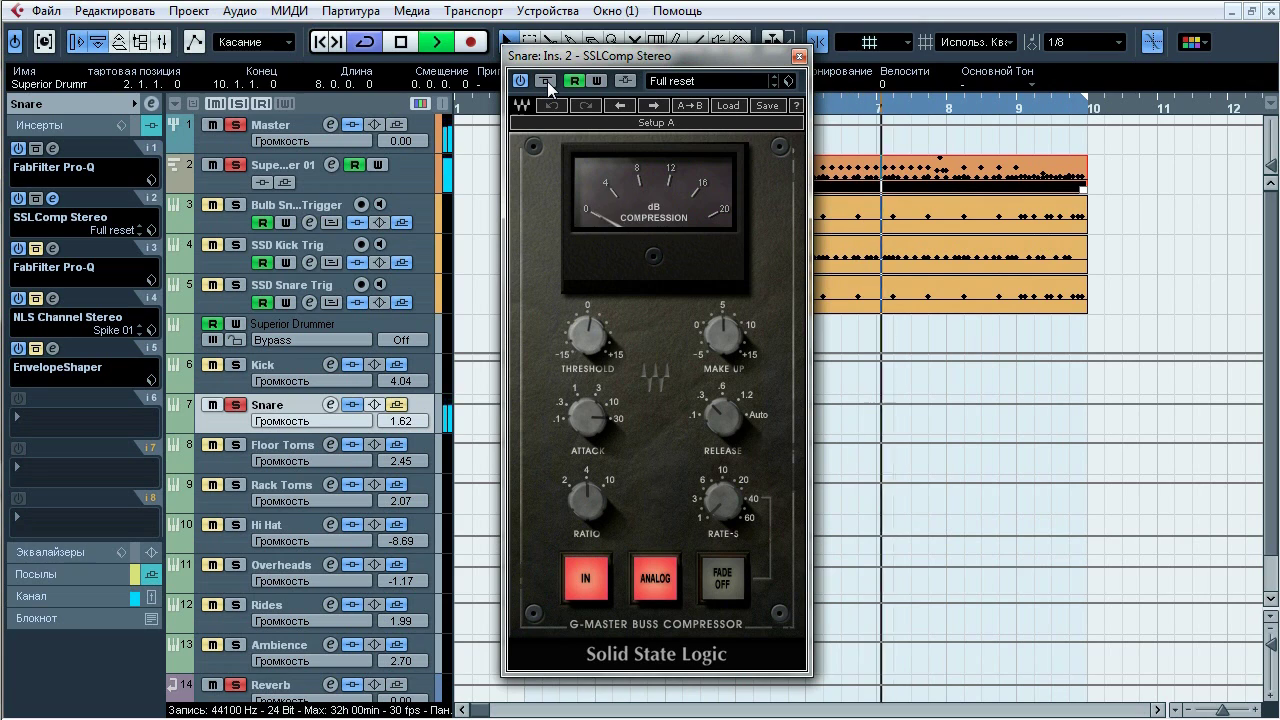
click(547, 82)
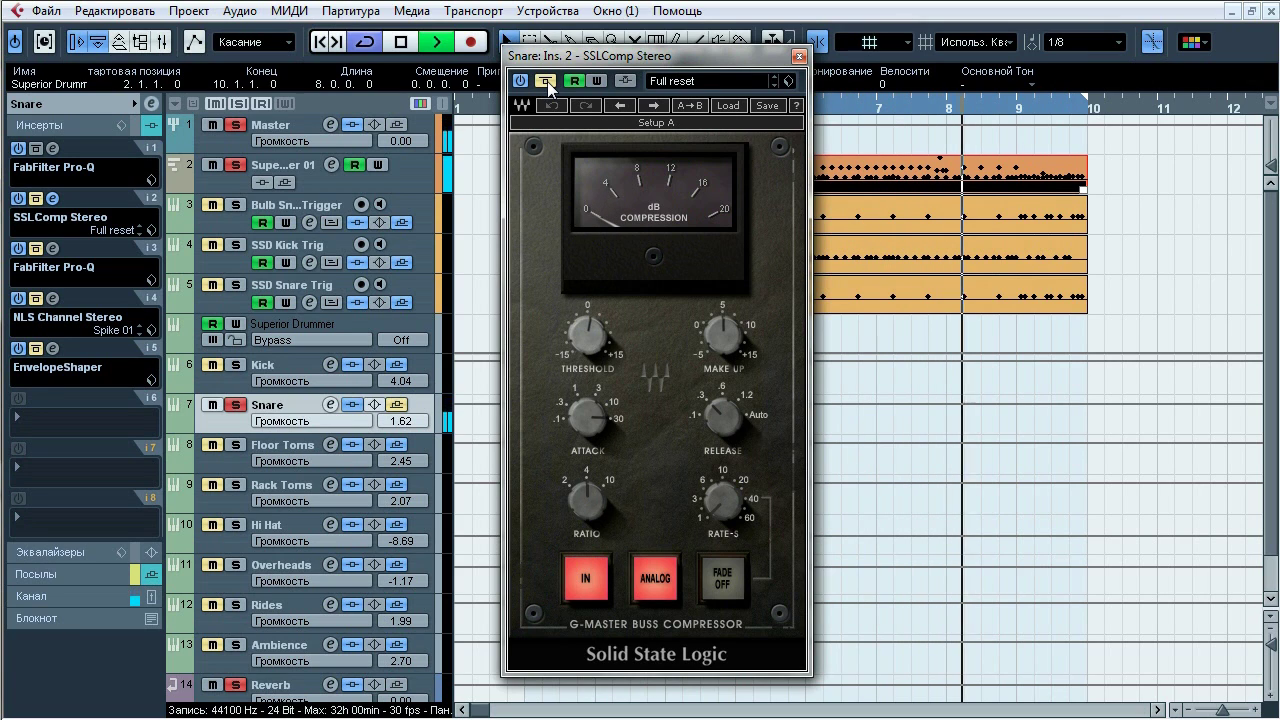
click(547, 81)
click(547, 81)
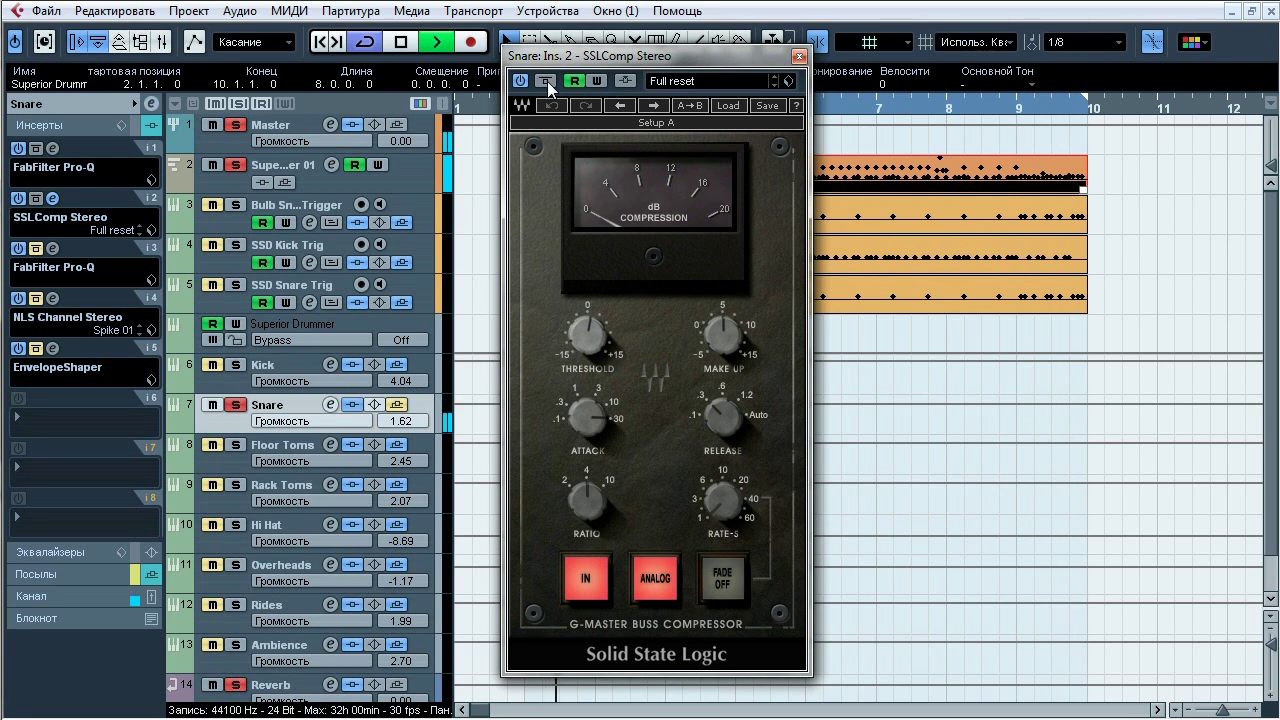
click(799, 57)
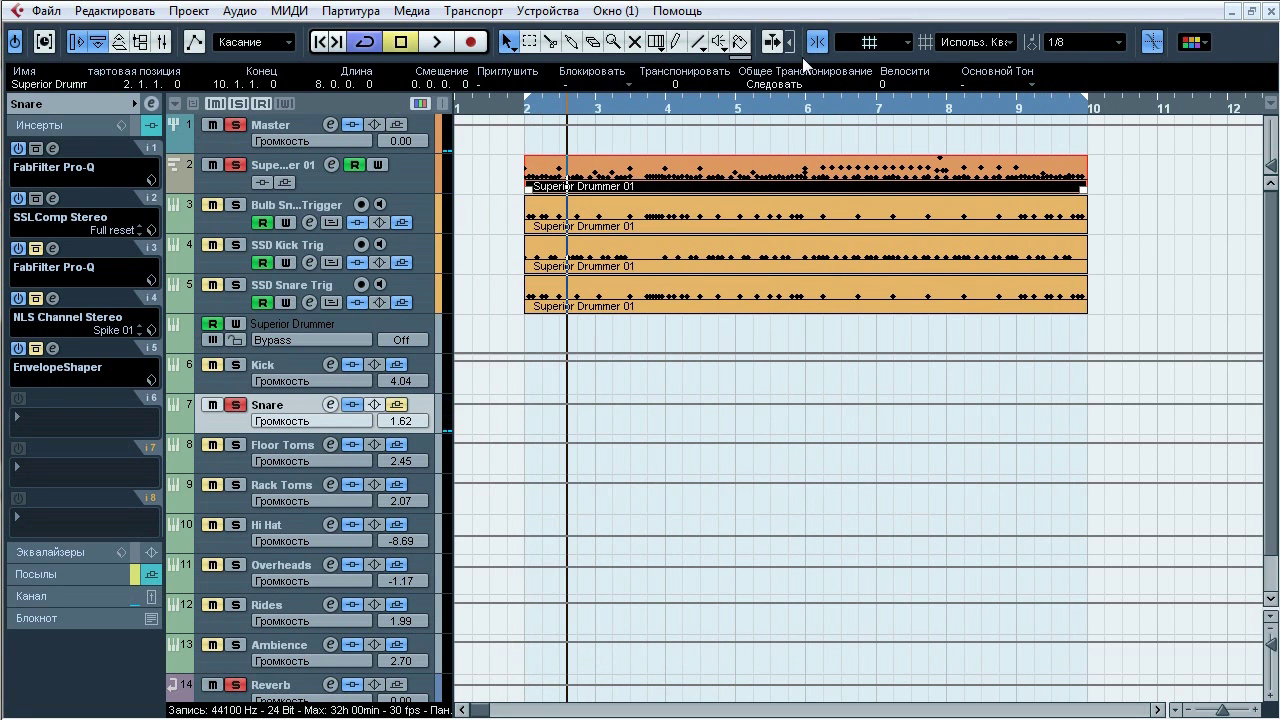
Step: Open the Pro-Q in the Snare channel's third insert and take it out of bypass during playback
click(50, 248)
drag(816, 99, 578, 120)
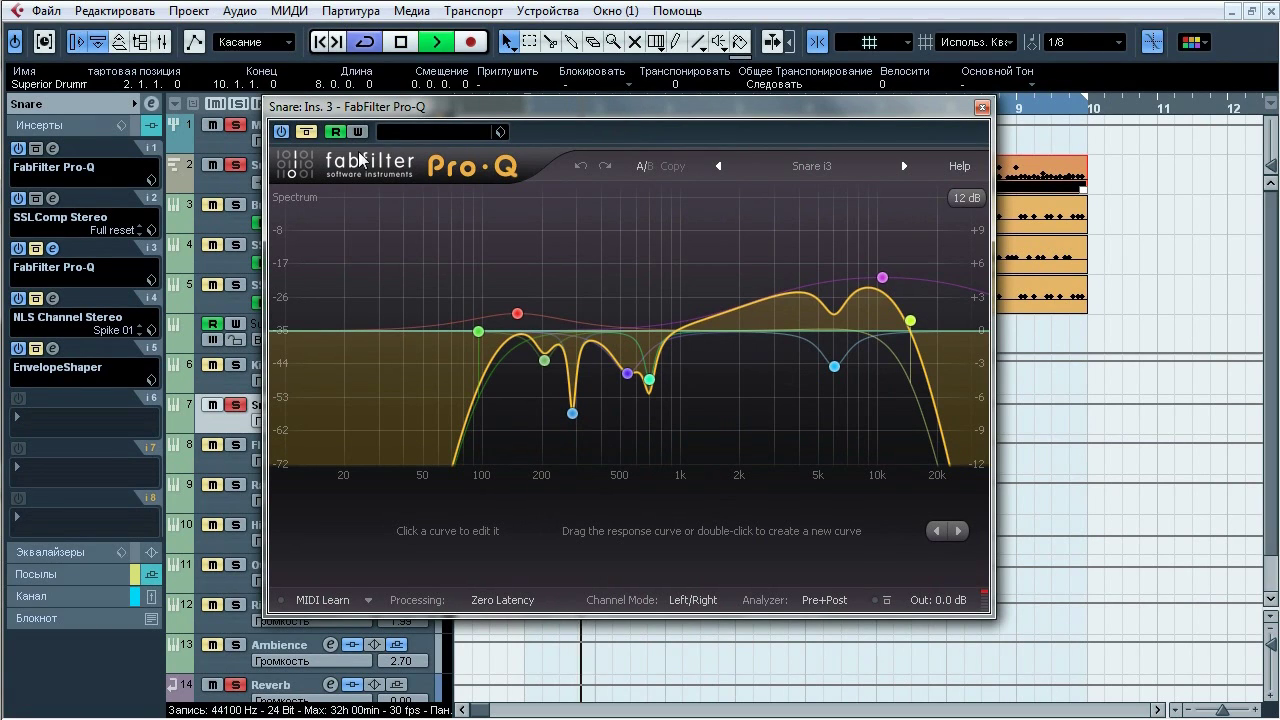
click(310, 136)
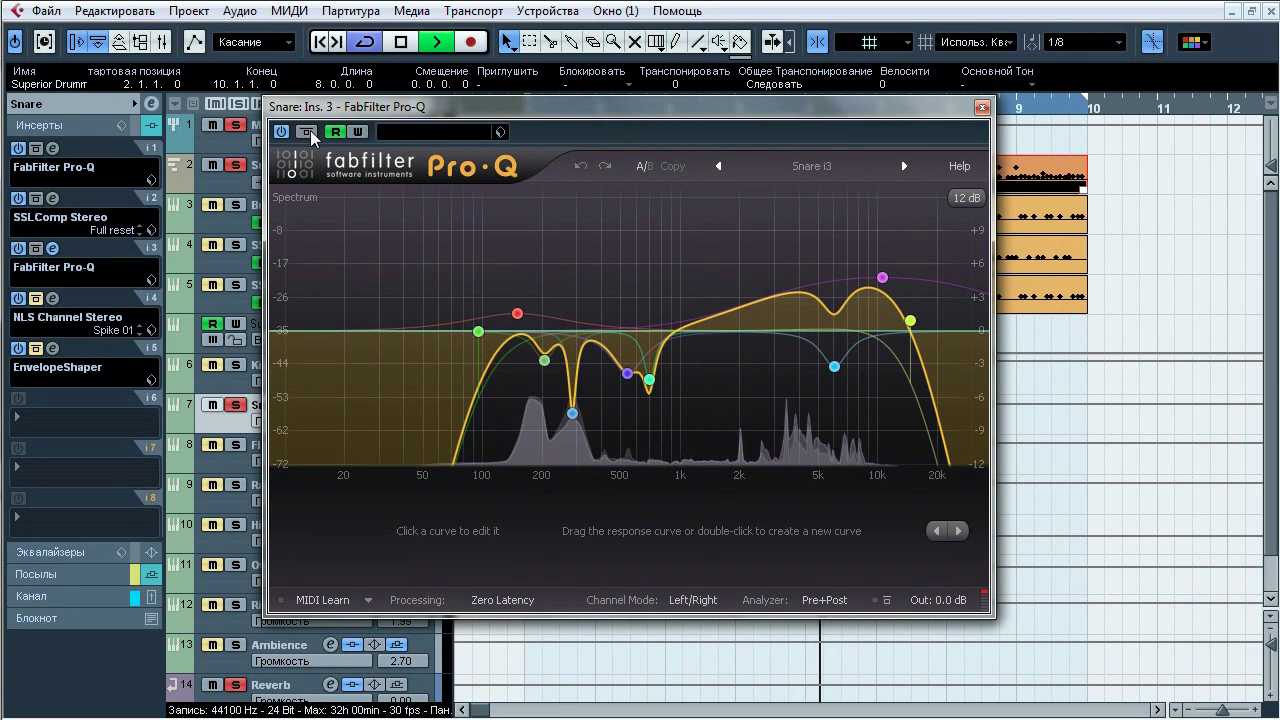
Step: Audition the third-insert Pro-Q's 95 Hz low cut, 149 Hz boost and 284 Hz cut in isolation
click(504, 302)
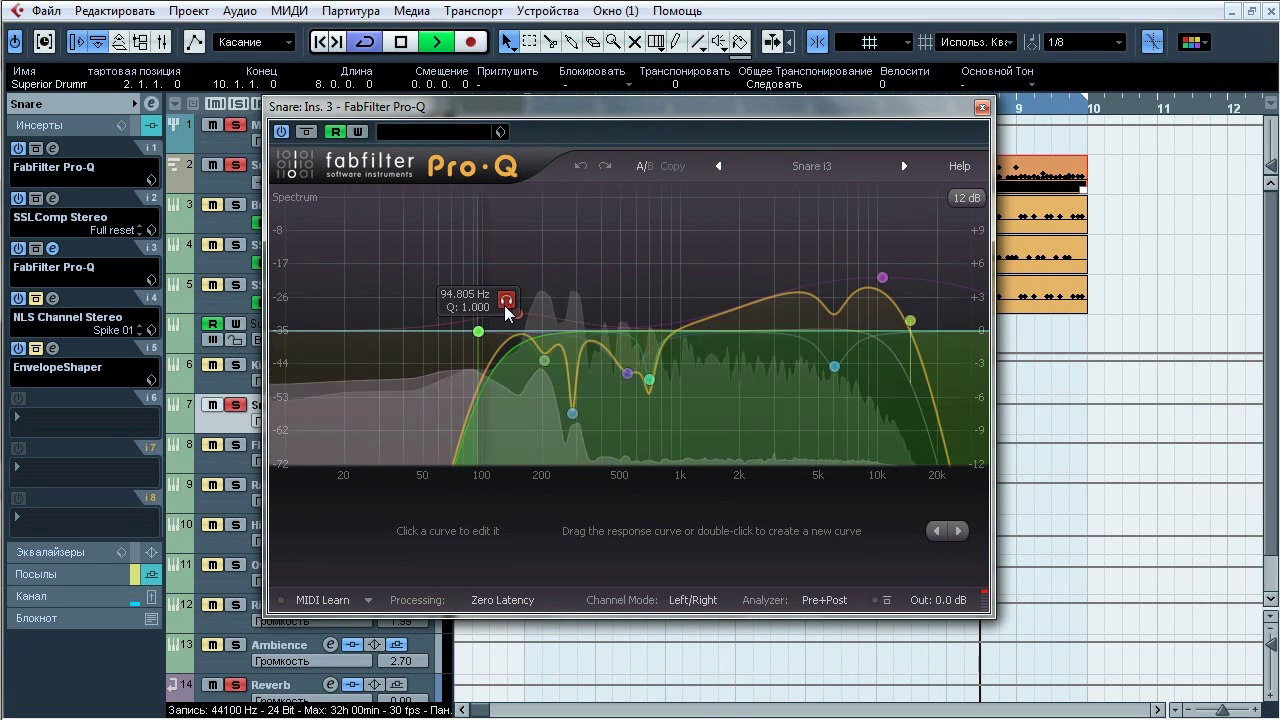
mouse_move(530, 318)
click(550, 268)
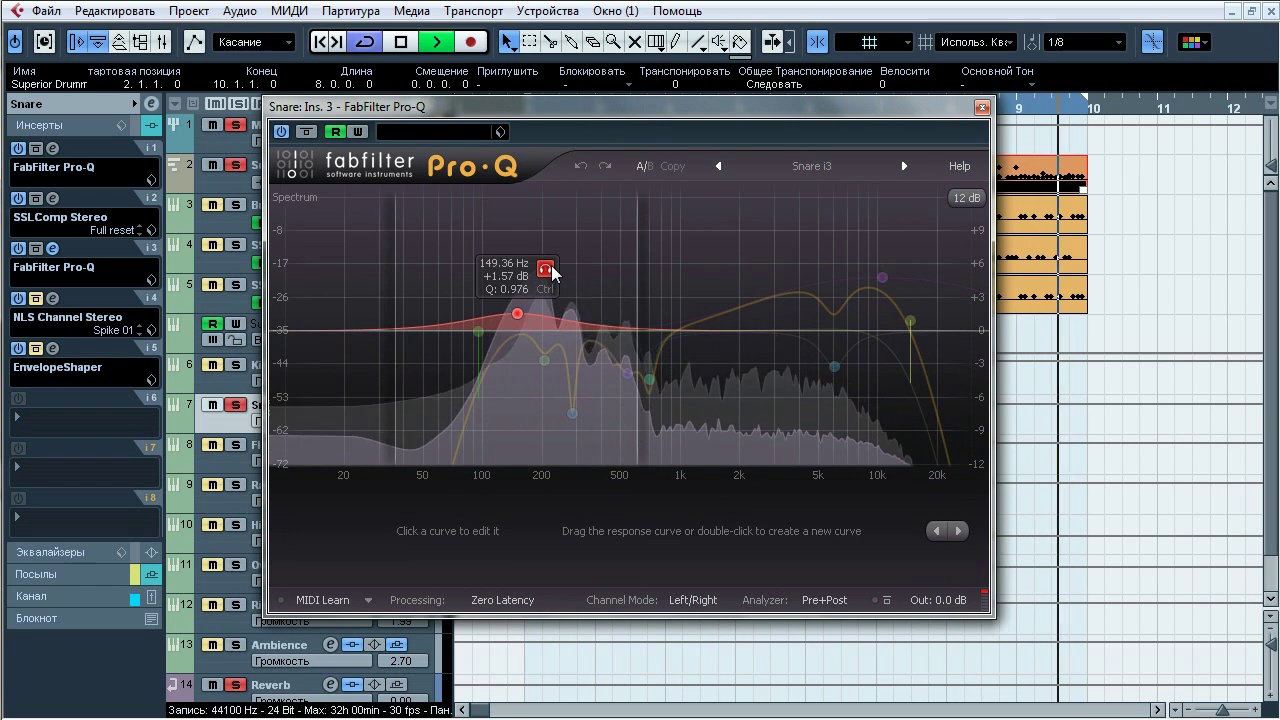
click(552, 272)
click(572, 390)
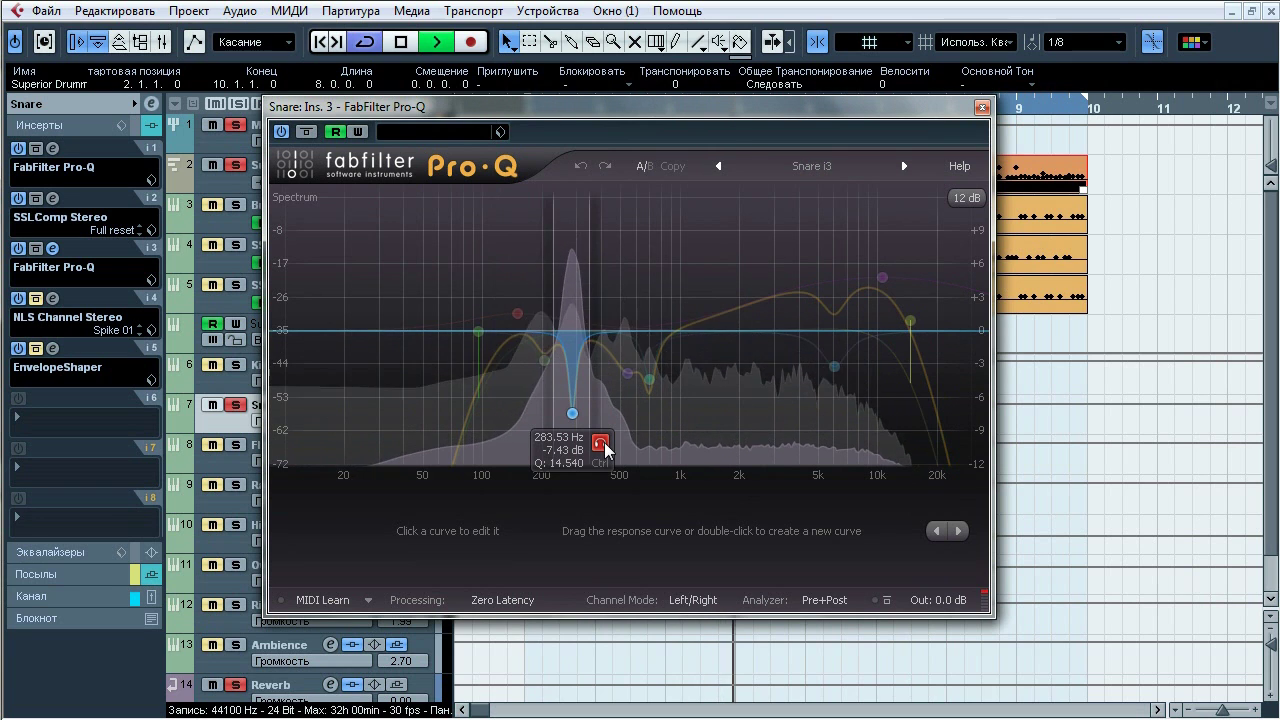
click(601, 444)
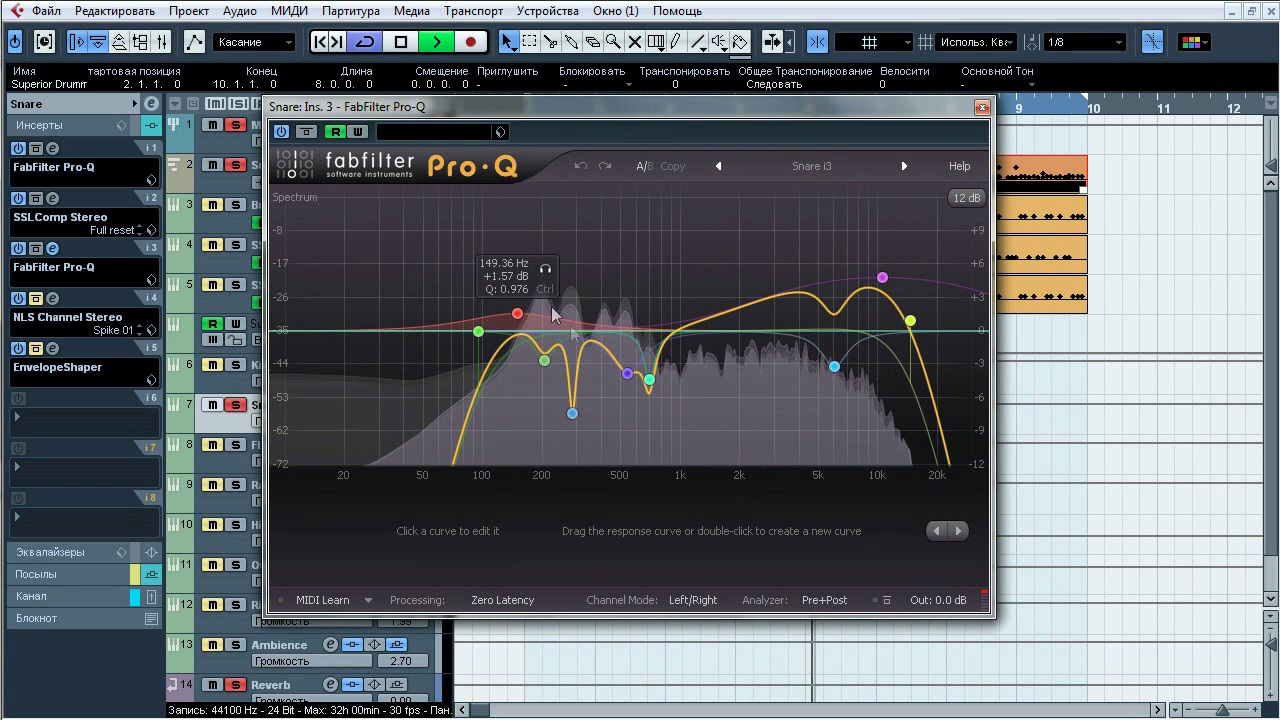
Step: Audition the third-insert Pro-Q's cuts at 696 Hz, 538 Hz and 6007 Hz in isolation
click(676, 410)
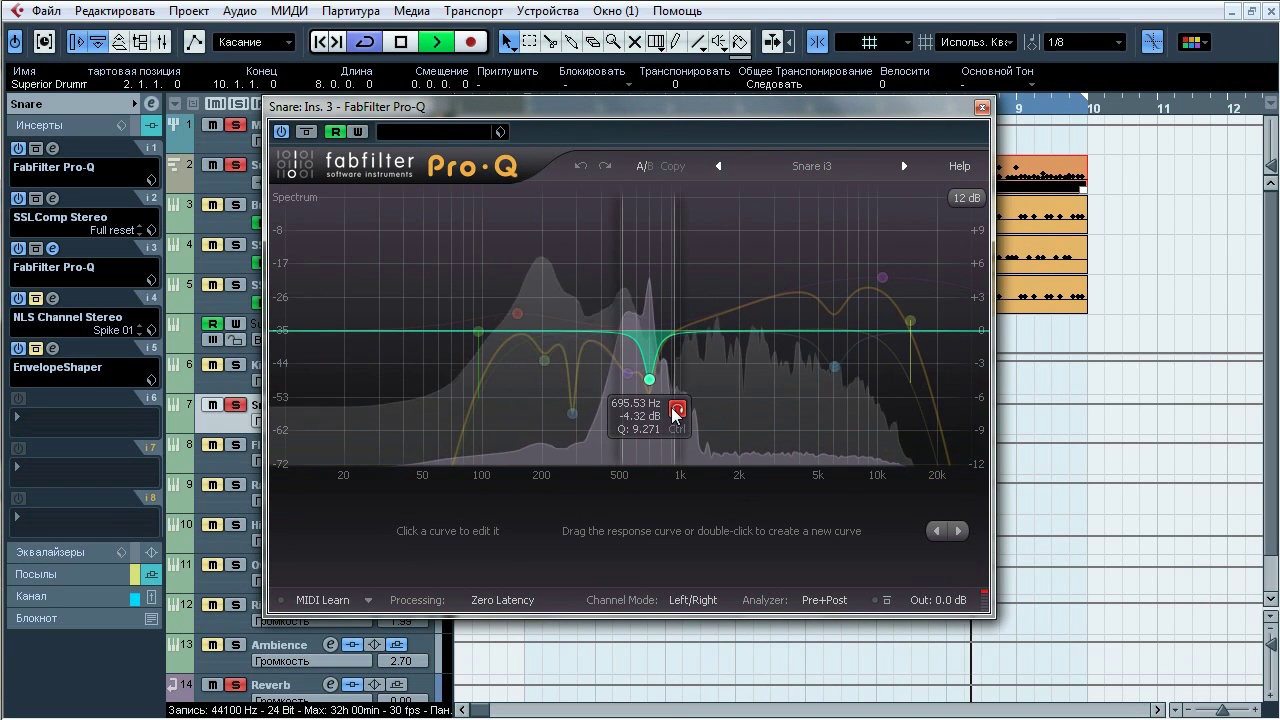
click(676, 410)
click(655, 407)
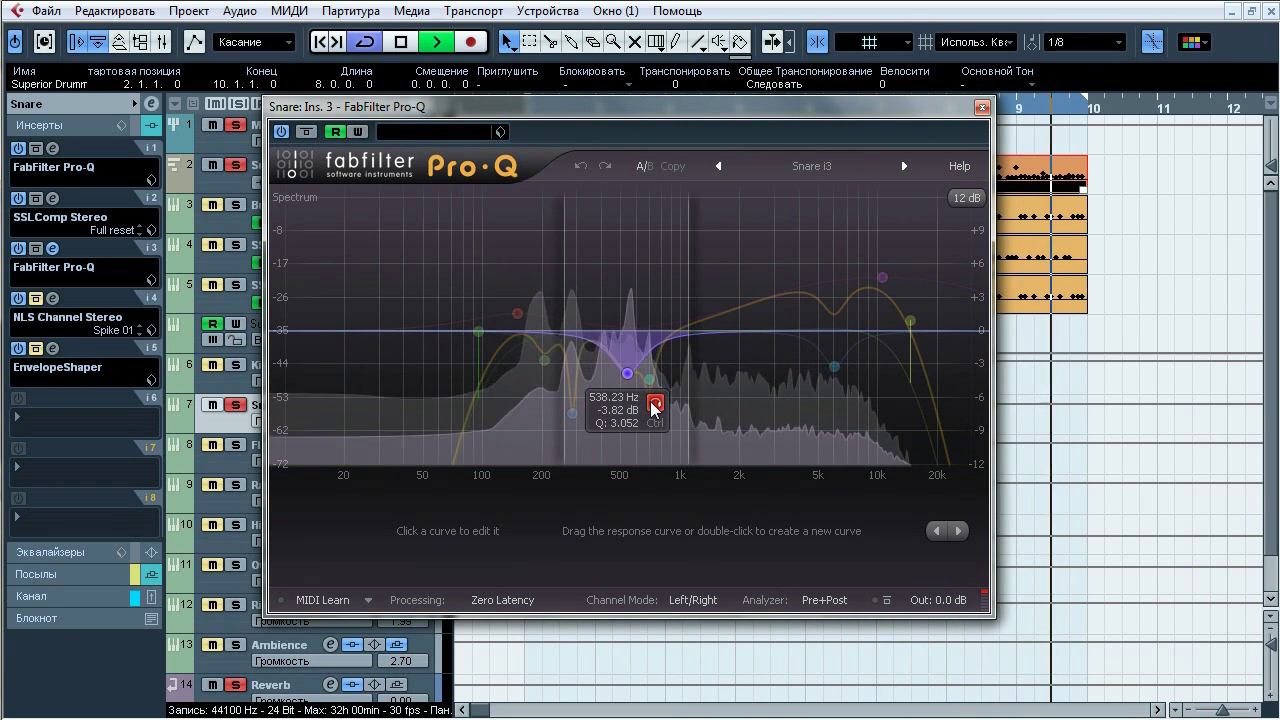
click(655, 407)
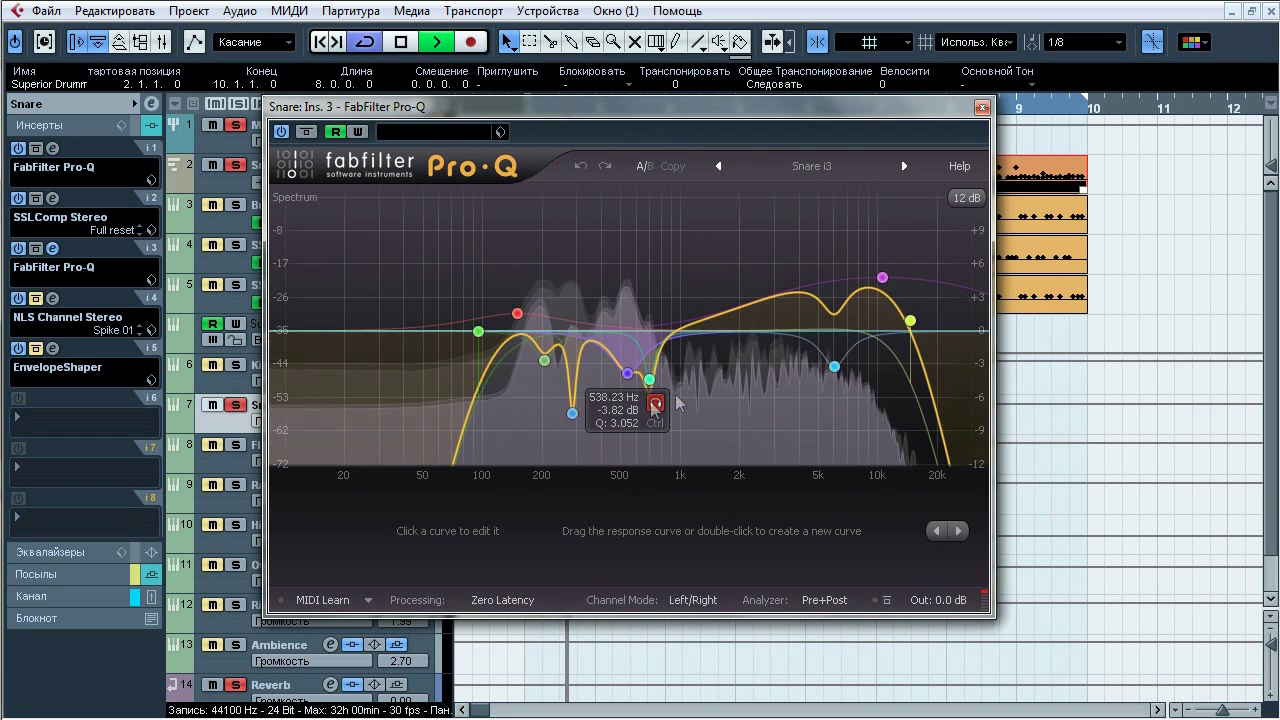
mouse_move(855, 403)
click(870, 399)
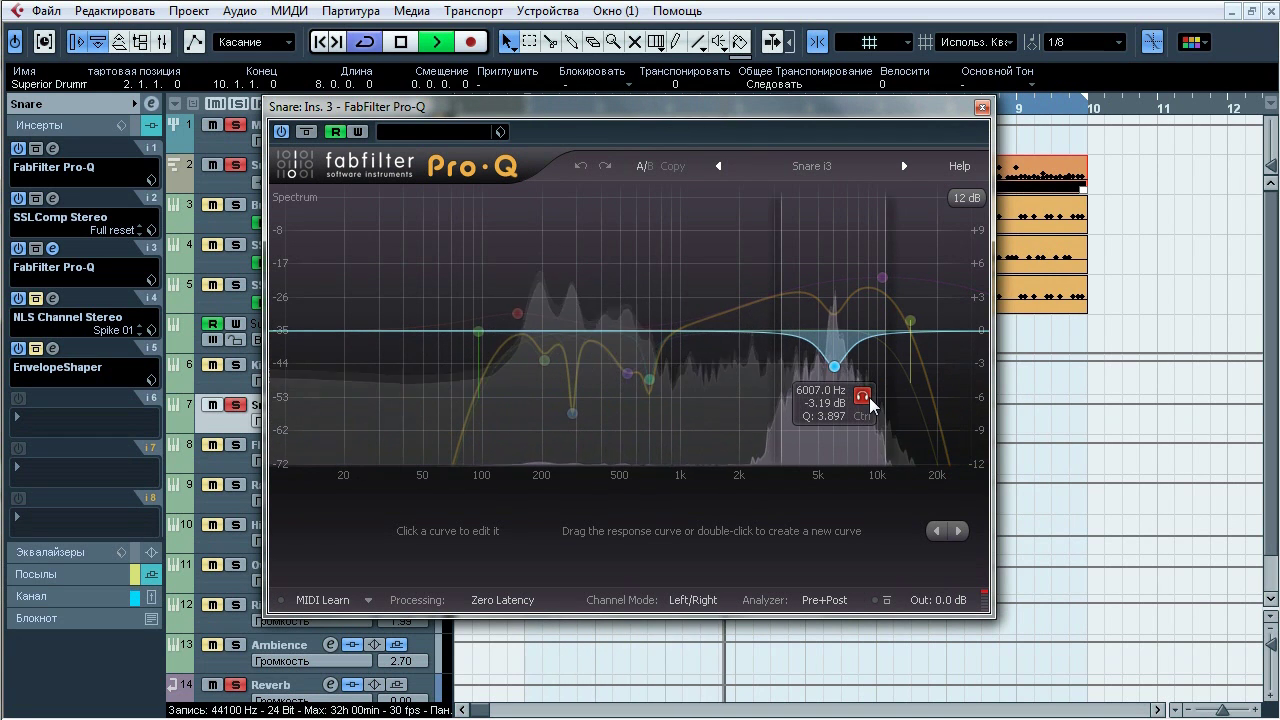
click(870, 403)
Step: Audition the third-insert Pro-Q's 10510 Hz boost and 14565 Hz high cut in isolation, stop playback and close the plug-in
mouse_move(885, 279)
click(909, 234)
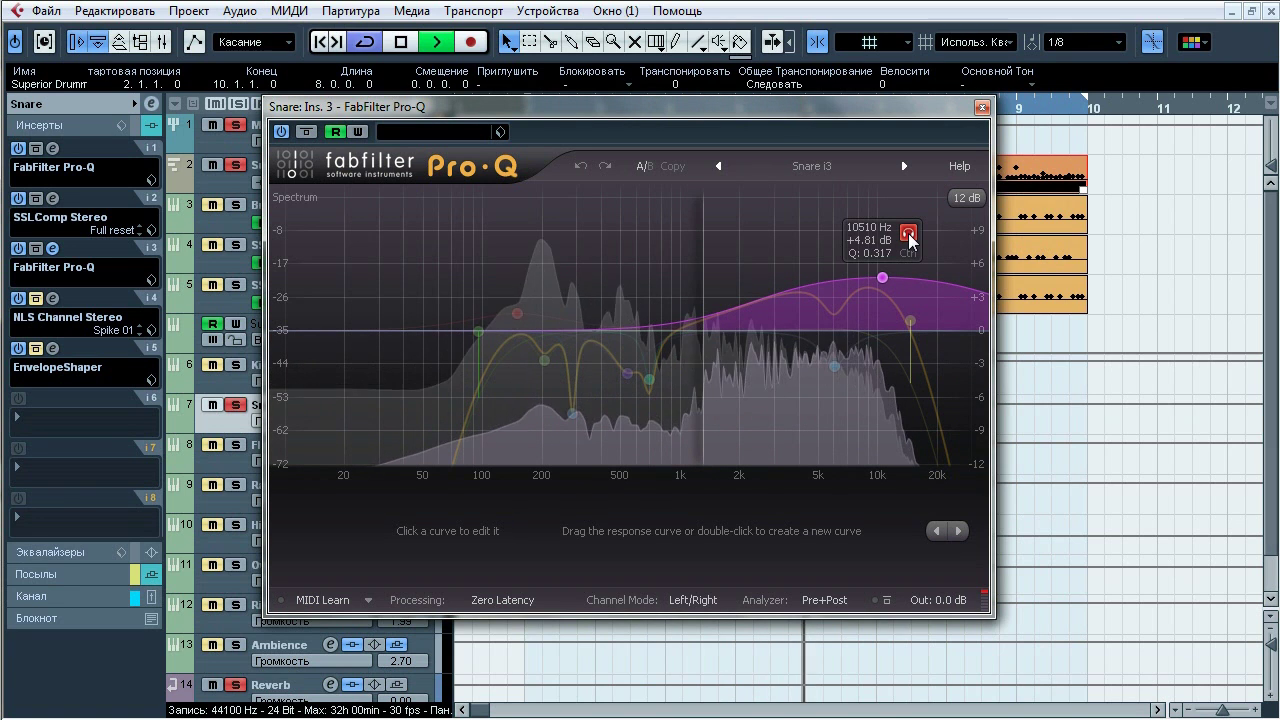
click(909, 234)
mouse_move(910, 320)
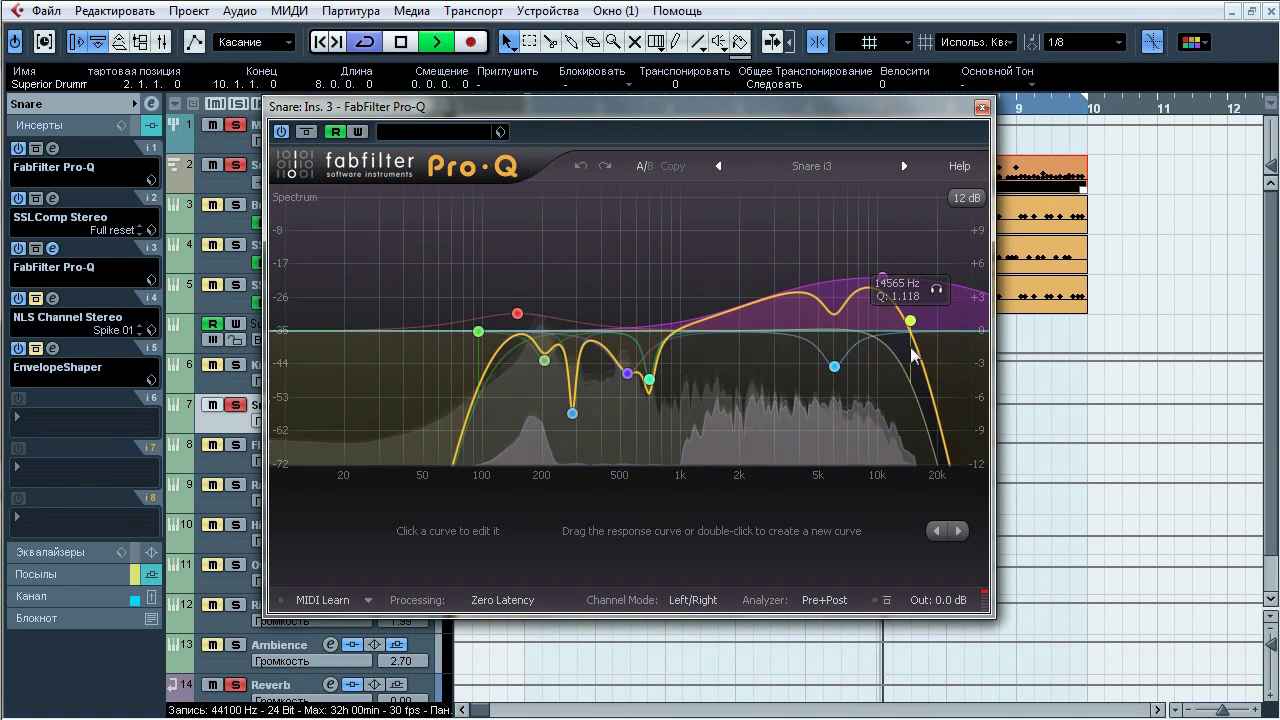
click(936, 289)
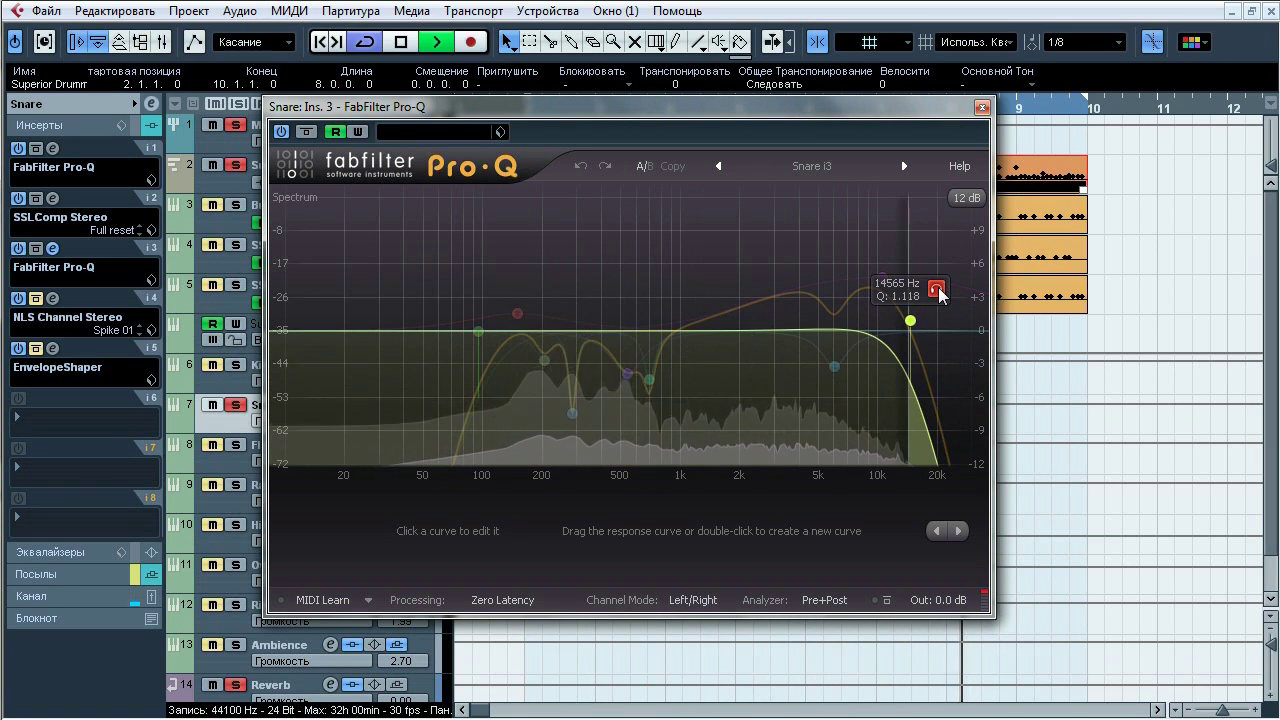
click(938, 291)
key(space)
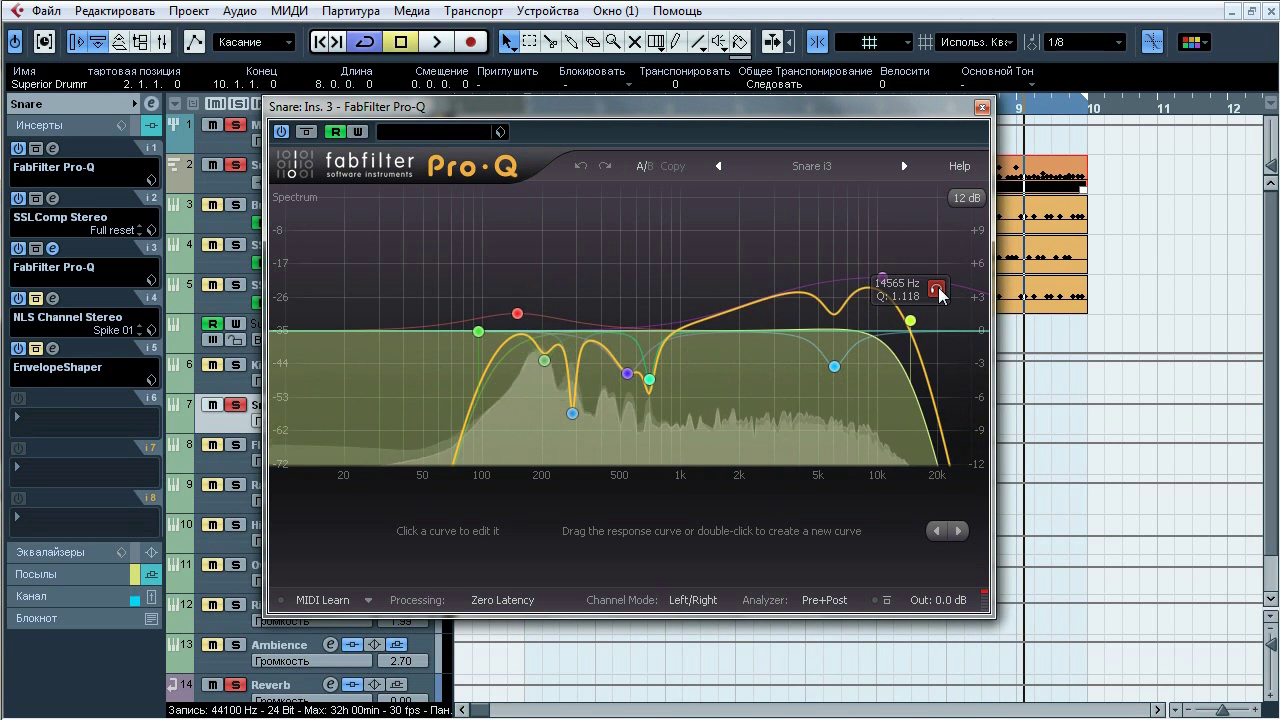
click(52, 248)
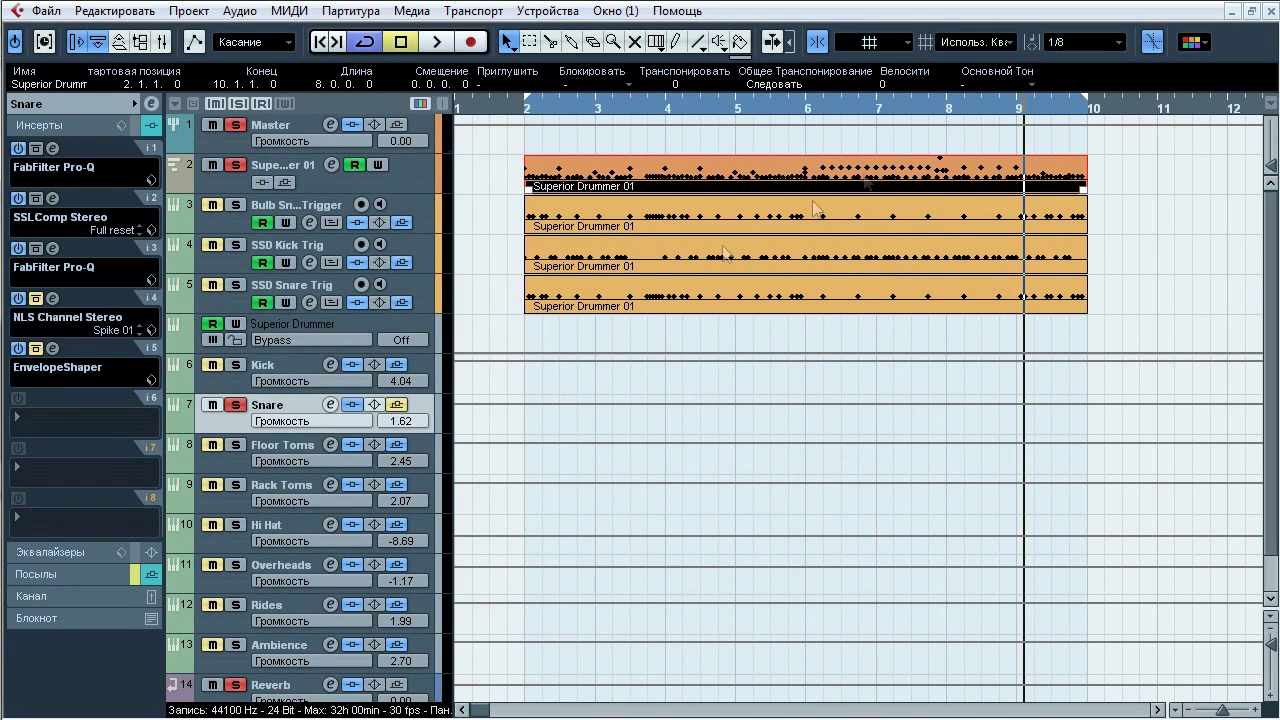
Step: Open the NLS Channel Stereo in the Snare channel's fourth insert and compare it bypassed and active during playback, leaving it active
click(53, 299)
drag(635, 80, 613, 78)
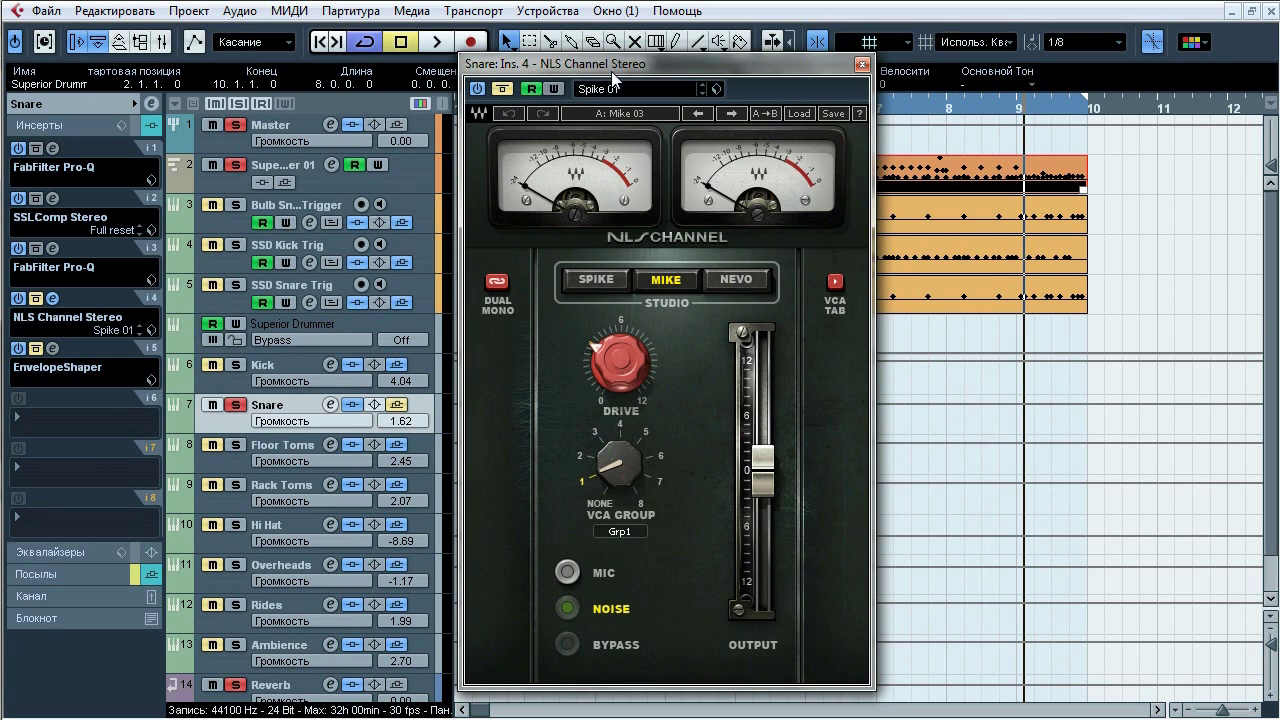
key(space)
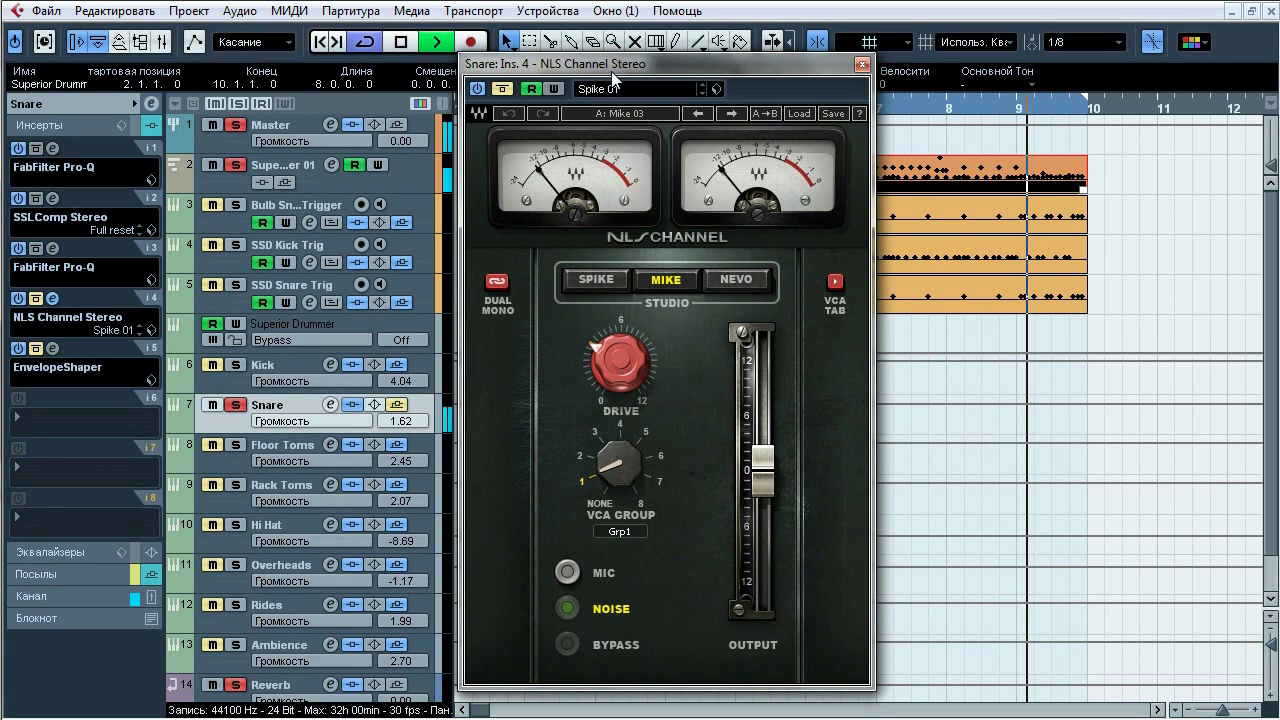
click(503, 89)
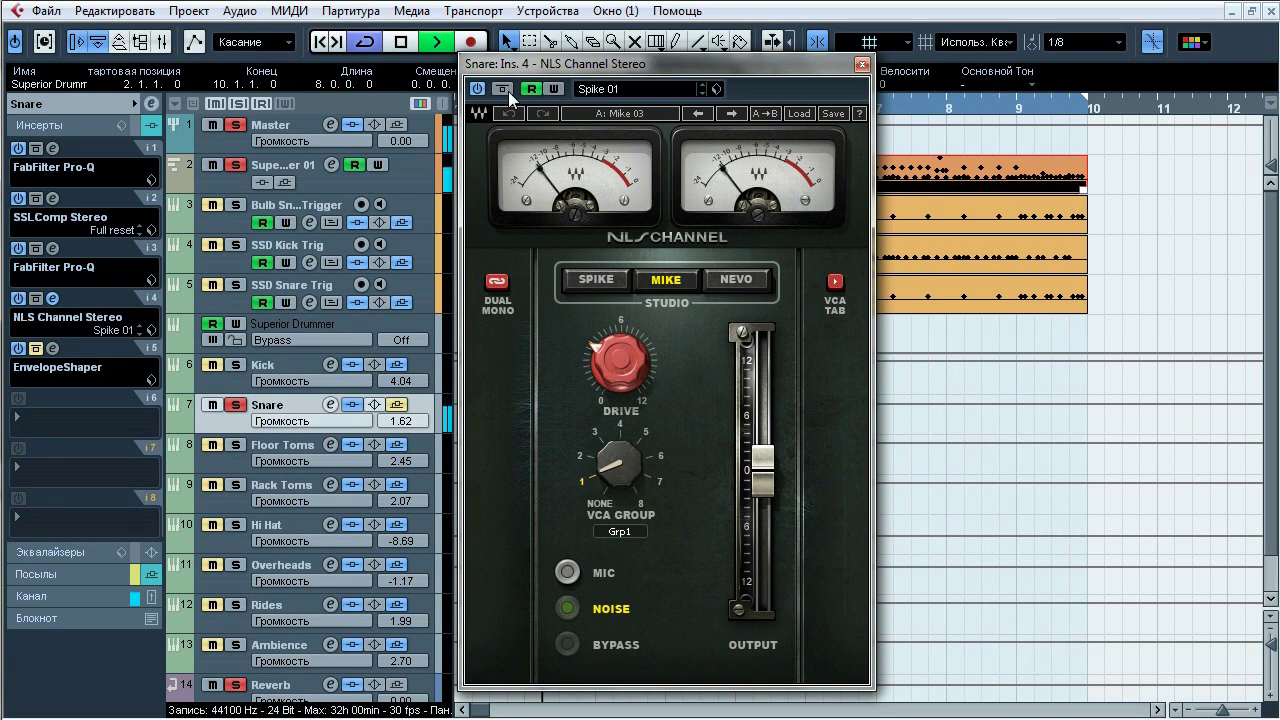
click(503, 89)
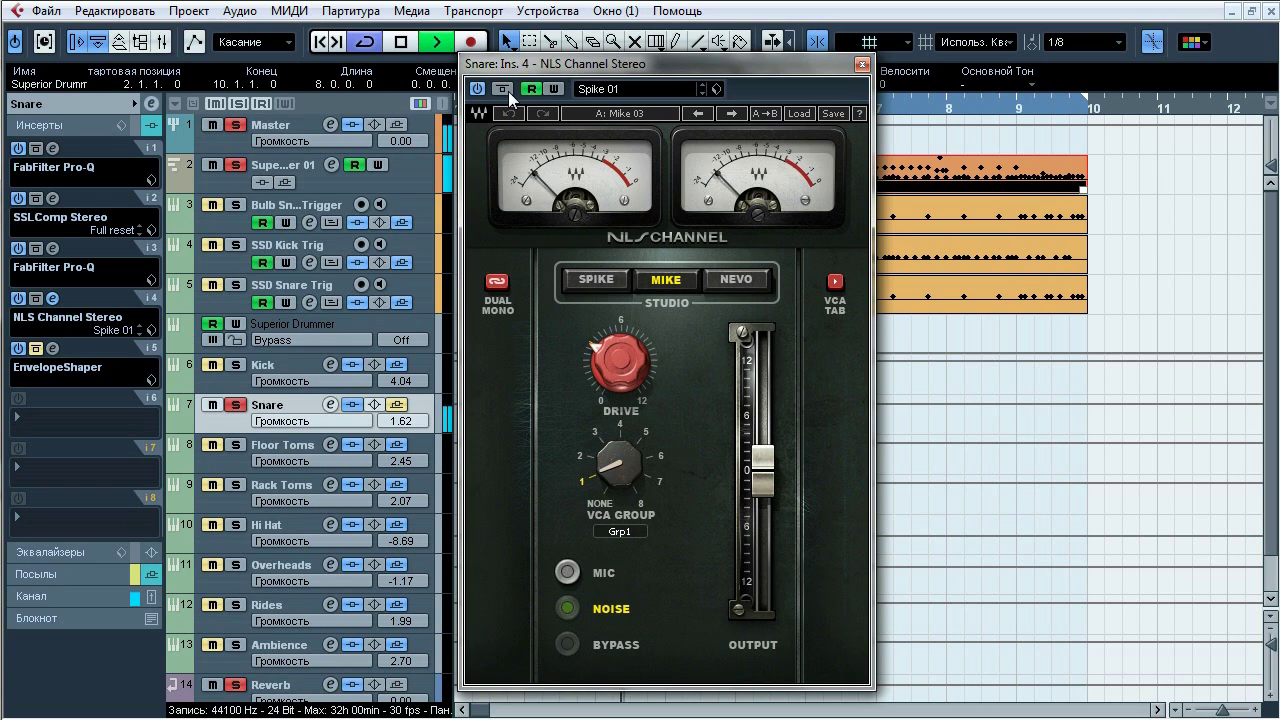
click(503, 89)
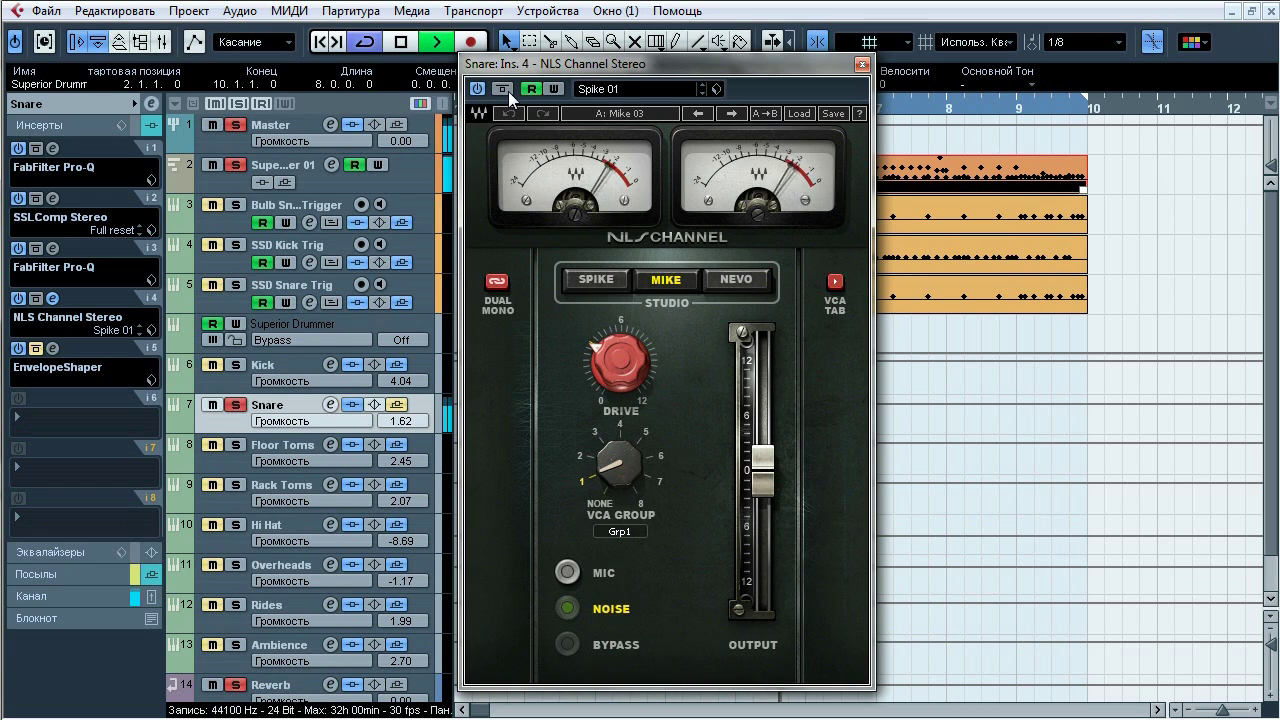
Step: Compare the NLS Channel Stereo bypassed and active once more, leave it active, stop playback and close the plug-in
click(503, 89)
click(503, 89)
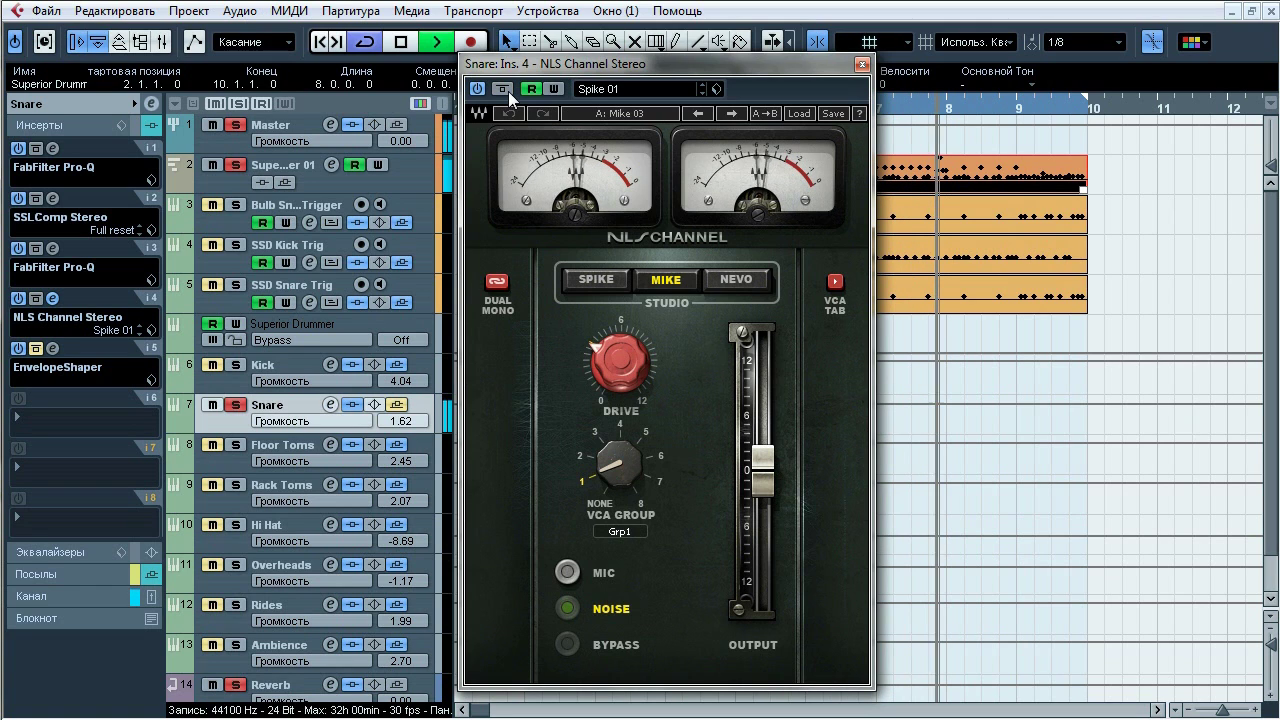
key(space)
click(862, 65)
Step: Open the EnvelopeShaper in the Snare's fifth insert, compare it bypassed and active during playback, leave it active and close it
click(56, 349)
drag(924, 102, 662, 153)
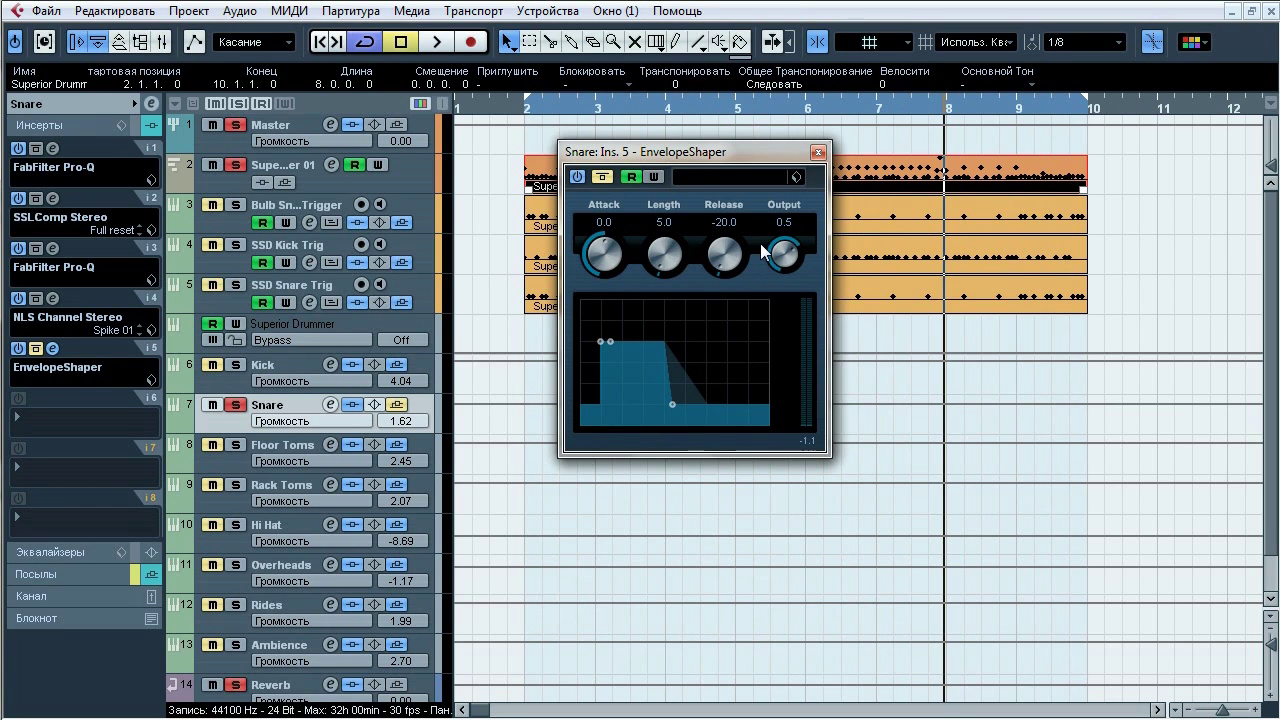
key(space)
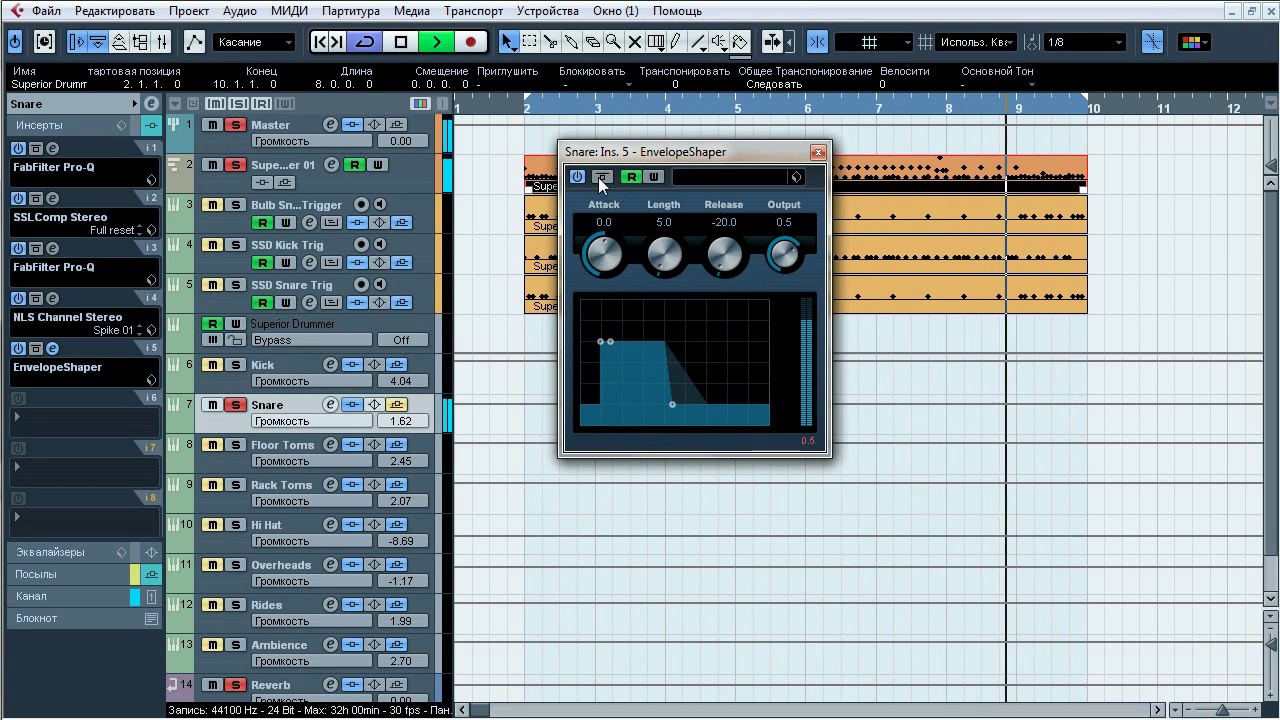
click(602, 177)
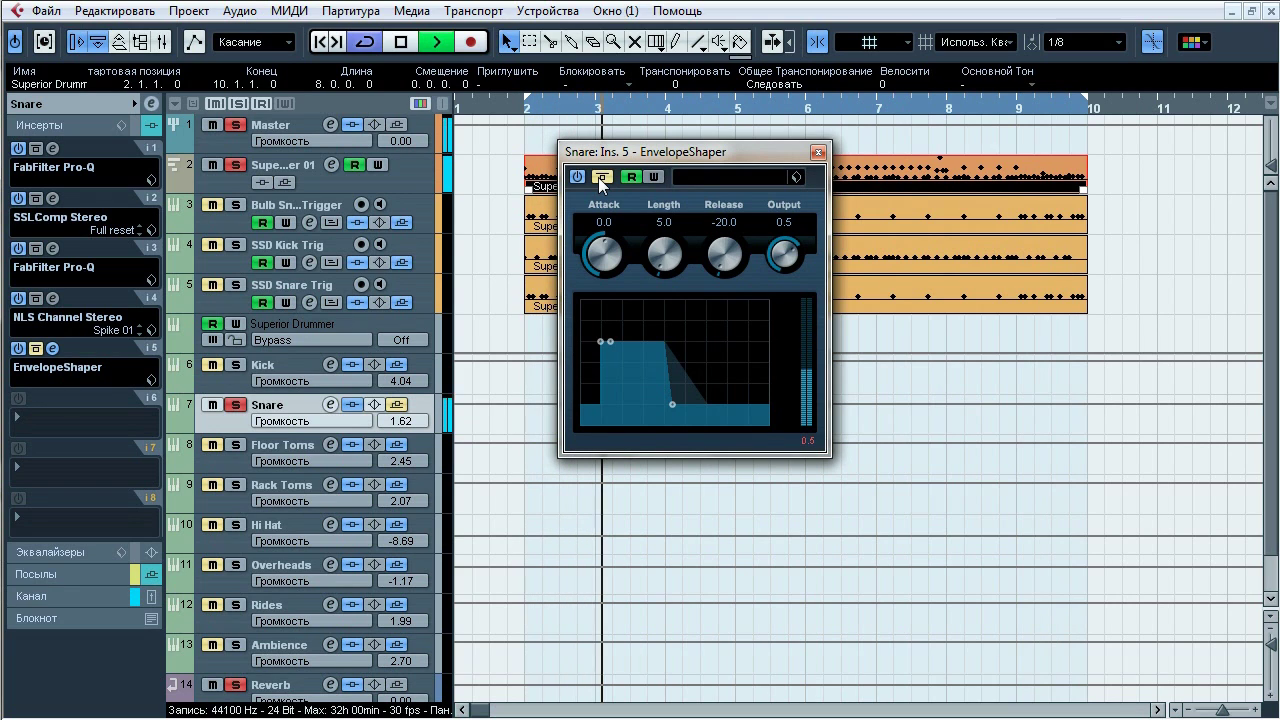
click(602, 177)
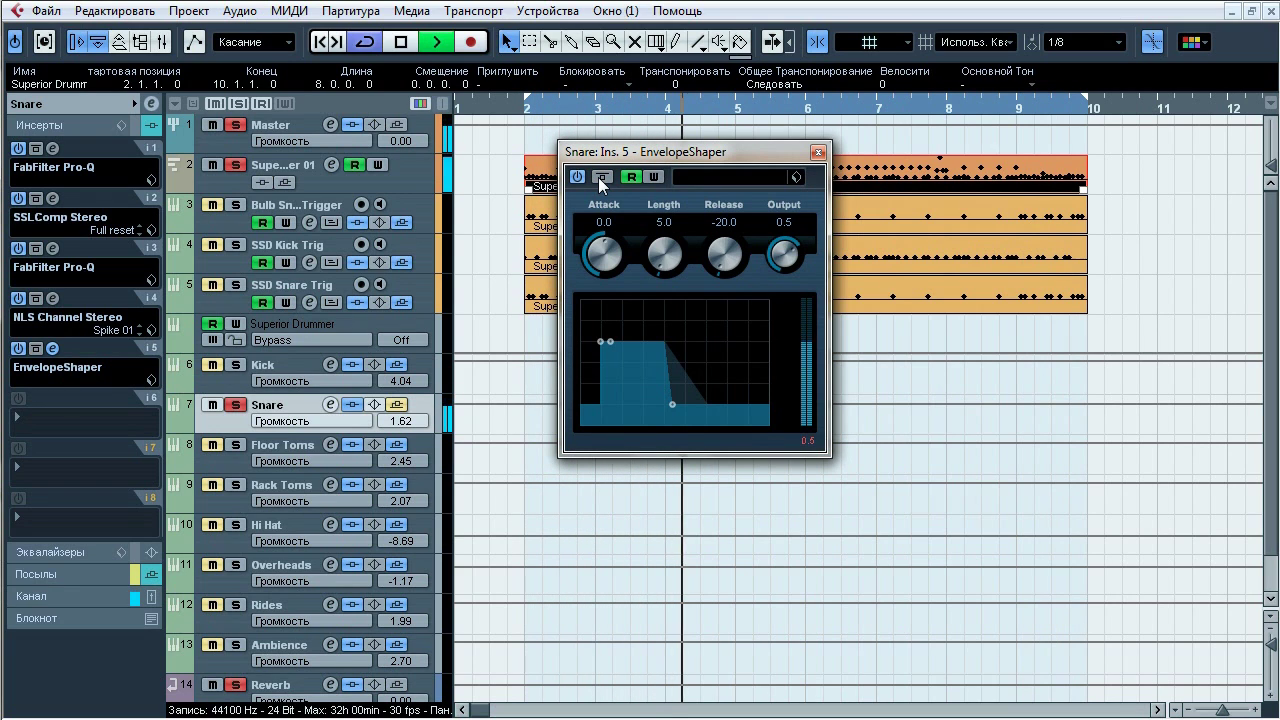
click(602, 177)
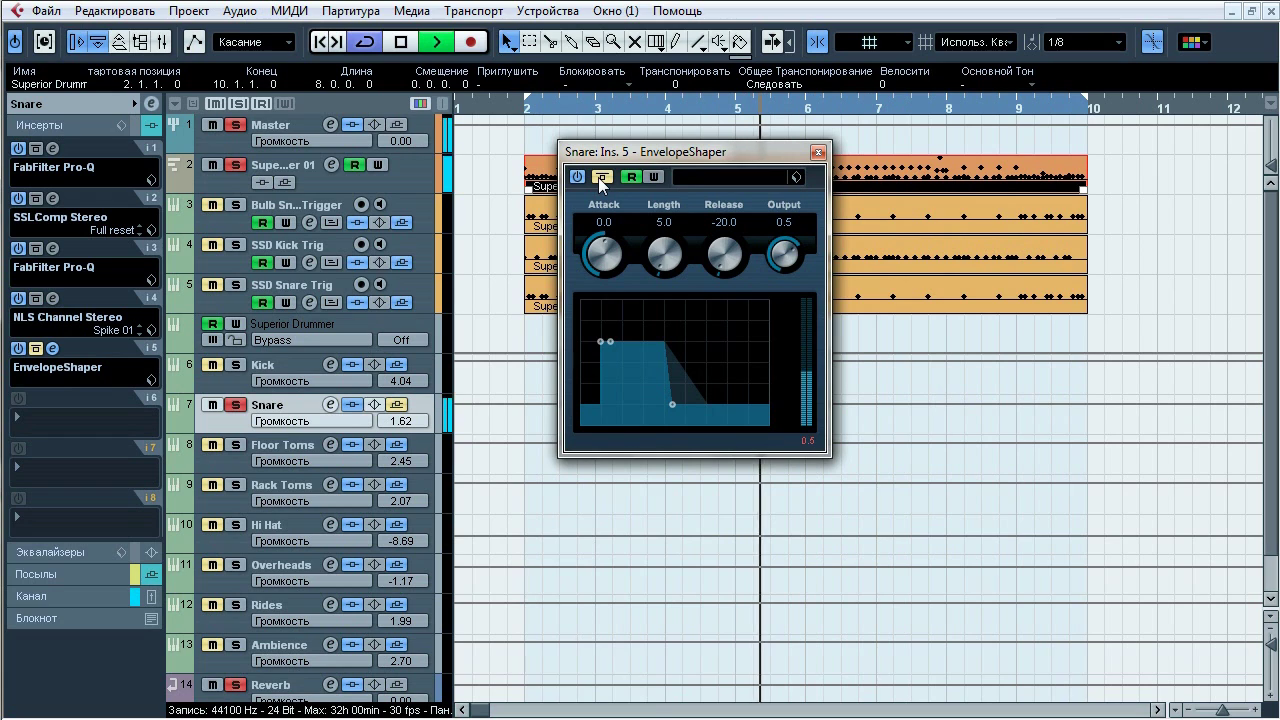
click(602, 177)
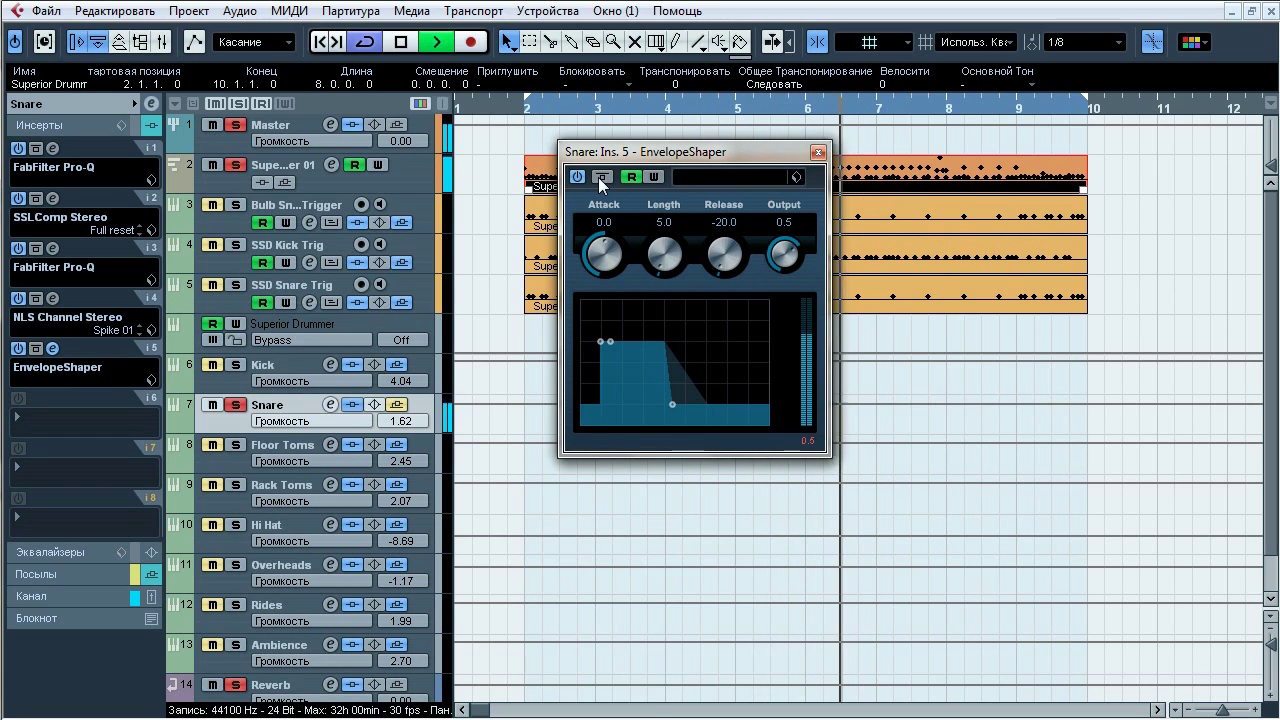
click(602, 177)
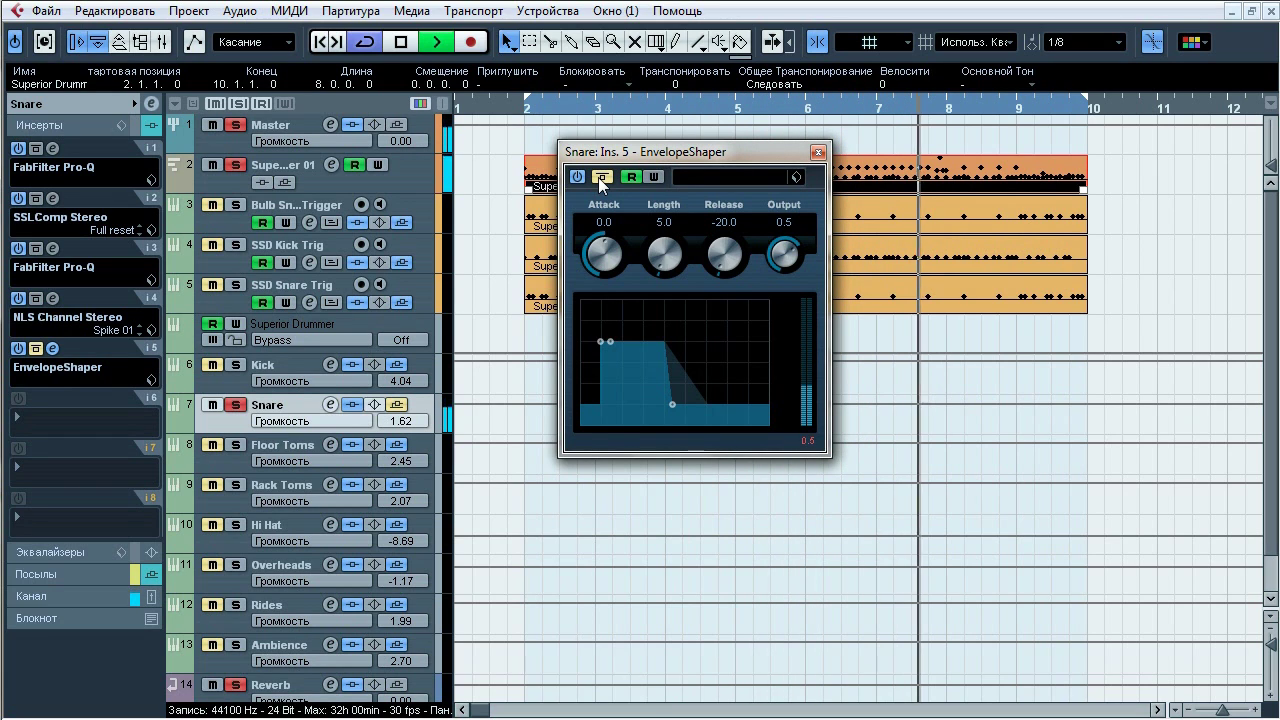
click(602, 177)
key(space)
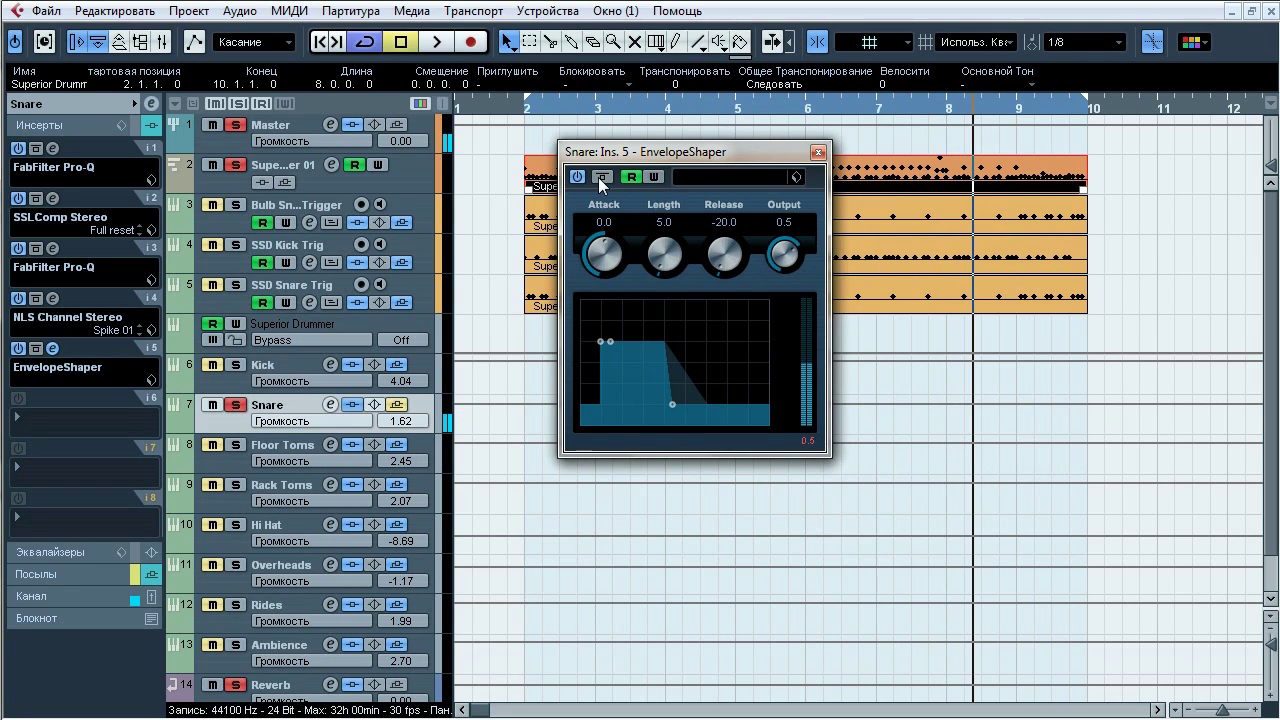
click(818, 153)
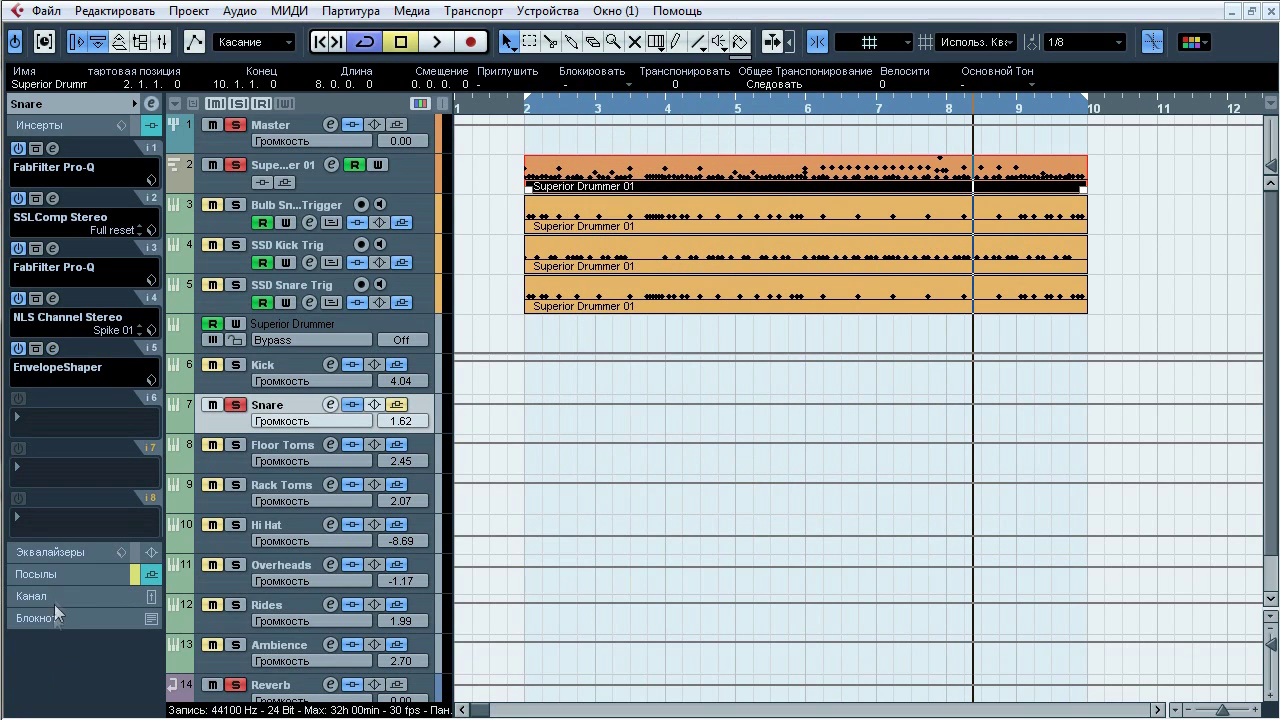
Step: Show the Snare's sends and compare its Reverb send off and on during playback, leaving it on
click(56, 575)
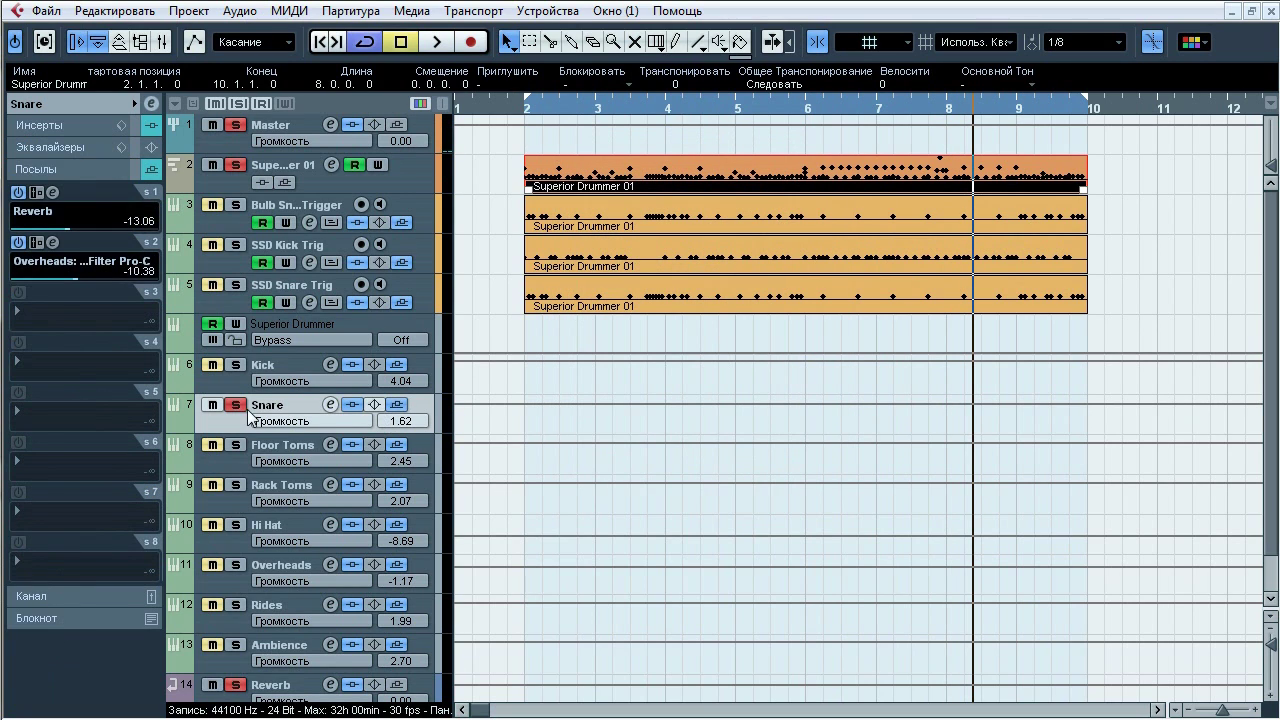
key(space)
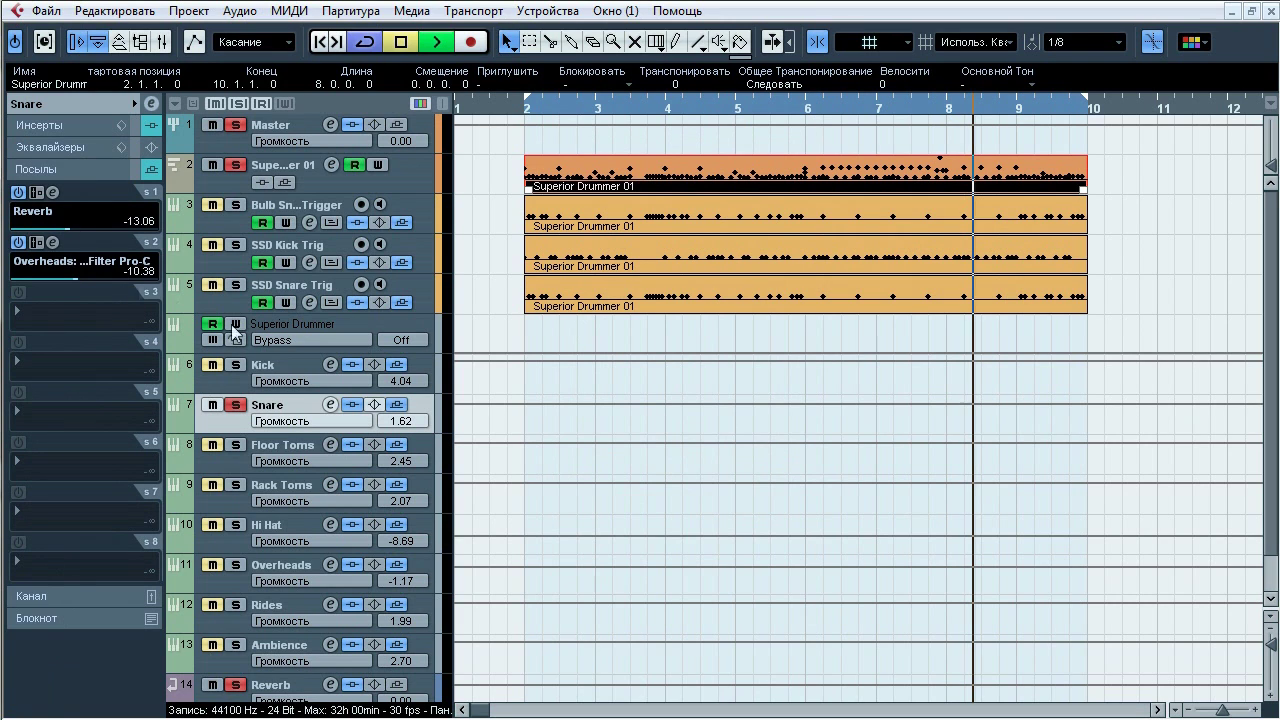
click(18, 193)
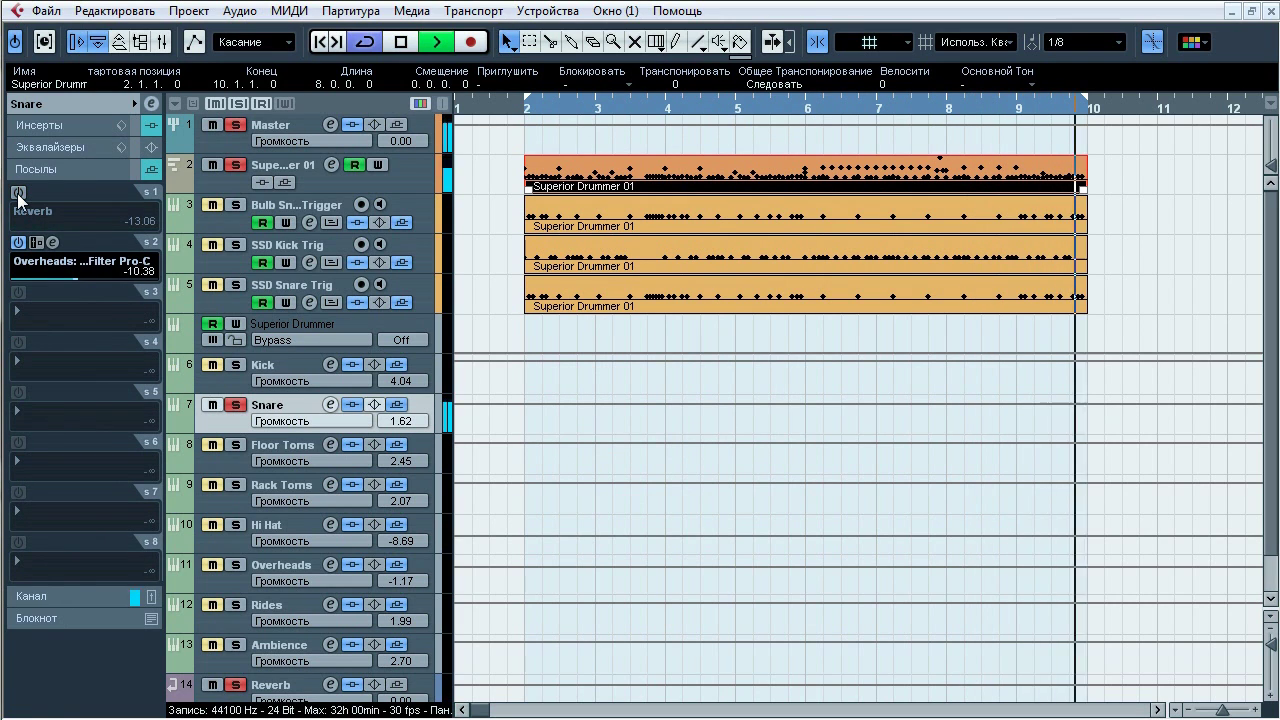
click(18, 193)
click(18, 193)
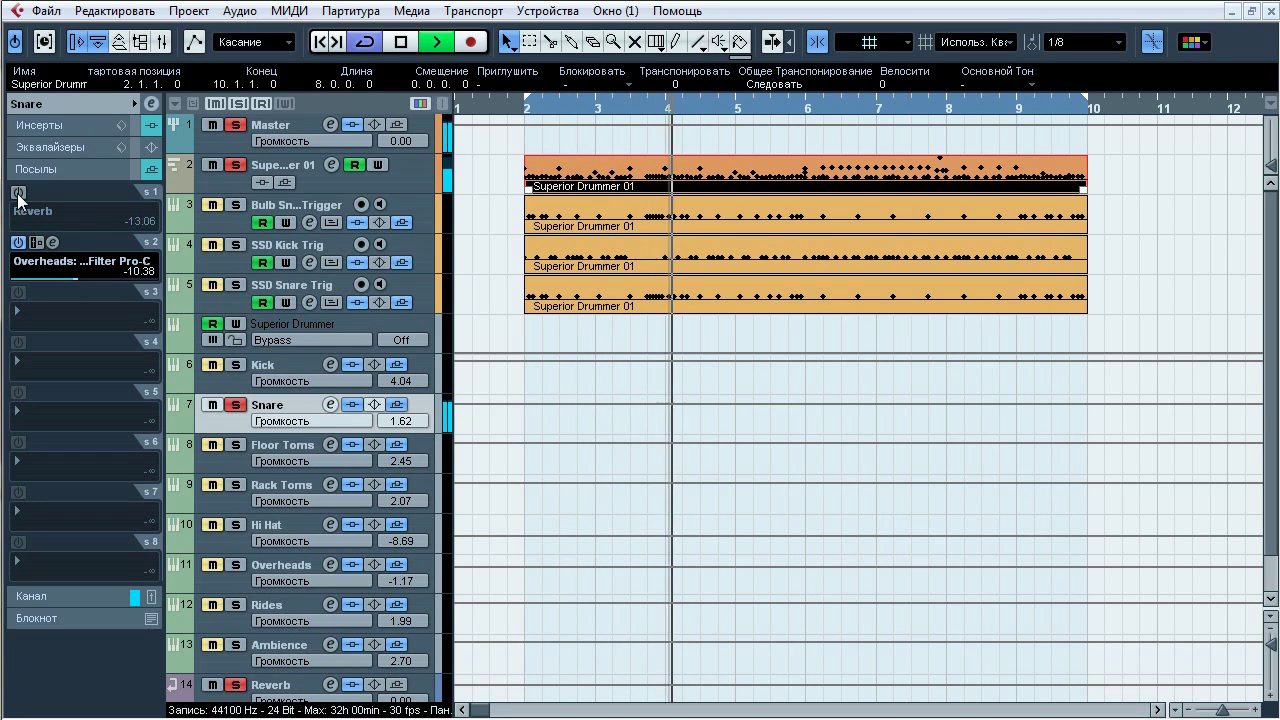
click(18, 193)
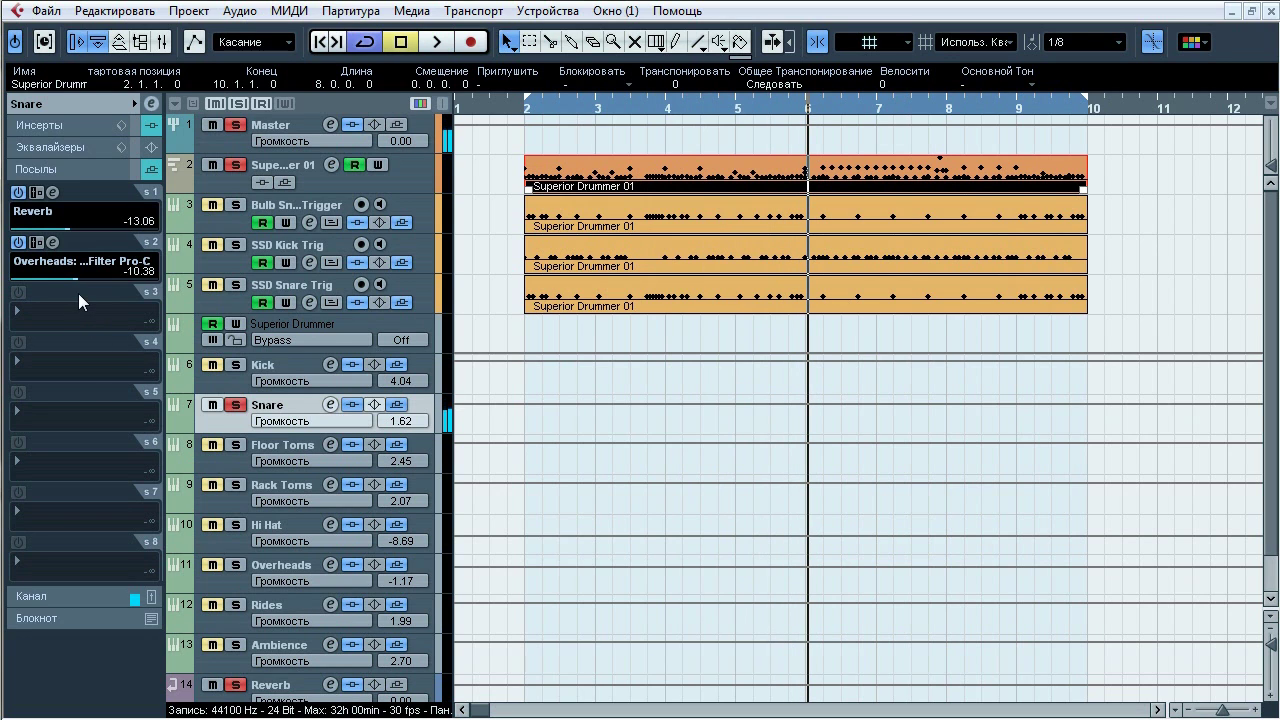
Step: Open the FabFilter Pro-C in the Overheads' fourth insert and play the Snare with Overheads also soloed, showing the Snare's sends
click(285, 567)
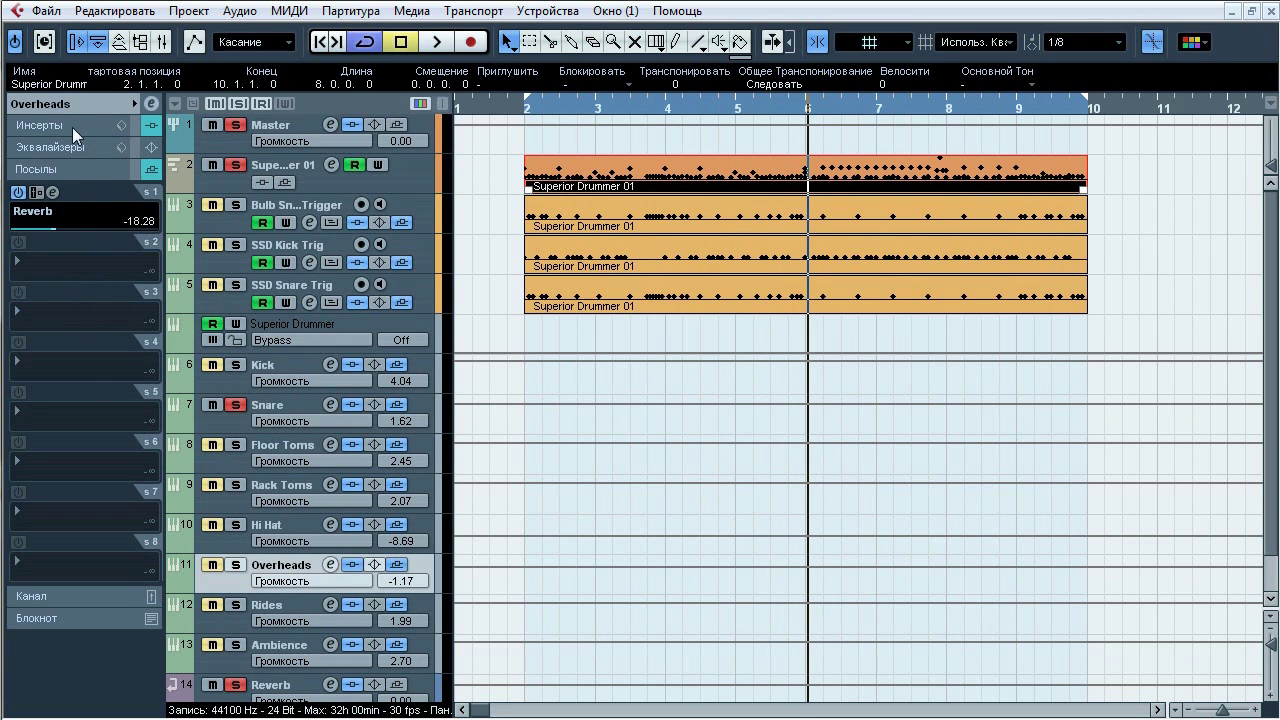
click(72, 127)
click(53, 299)
click(262, 405)
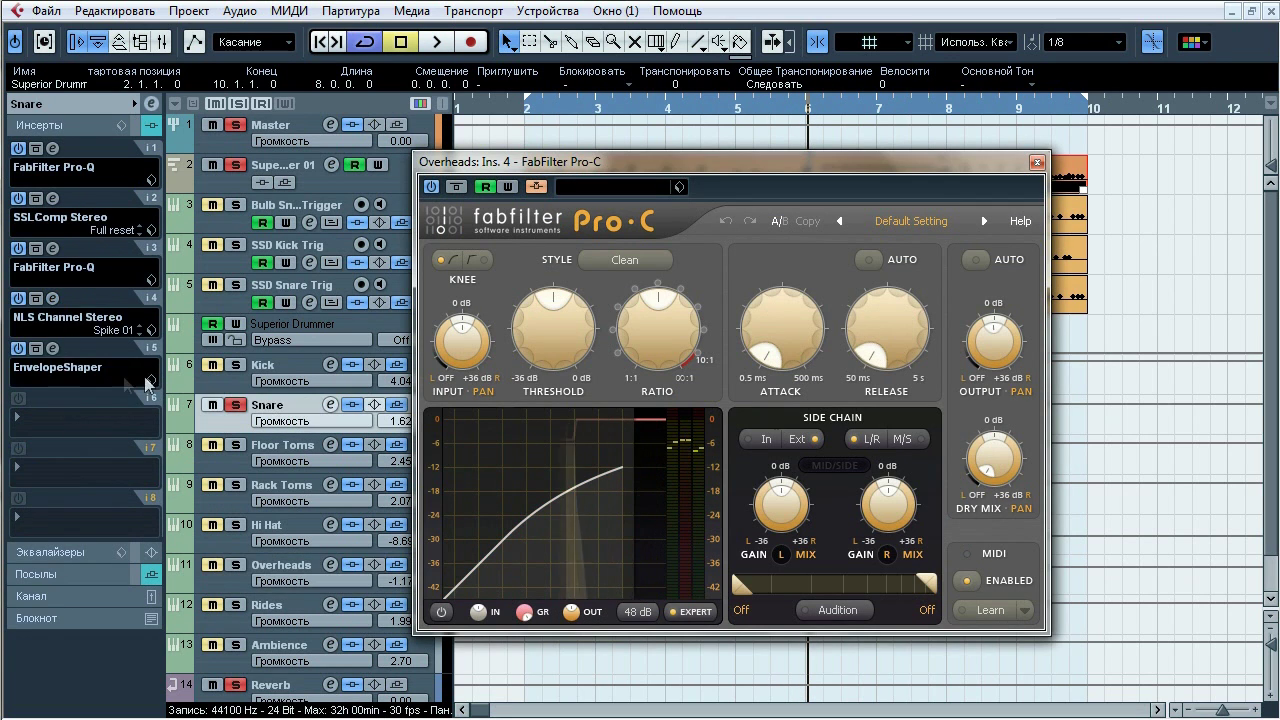
click(60, 574)
key(space)
click(235, 565)
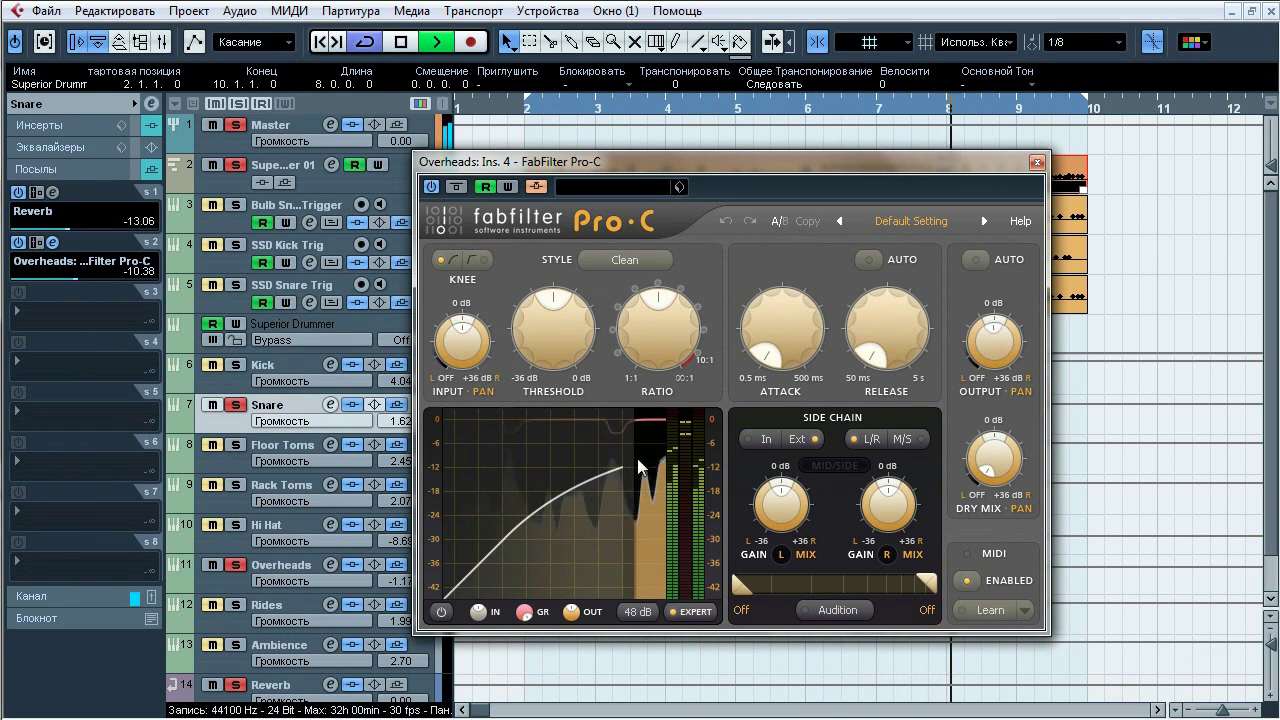
Step: Compare the Snare's side-chain send to the Overheads Pro-C off and on, leave it on and close the plug-in
click(17, 243)
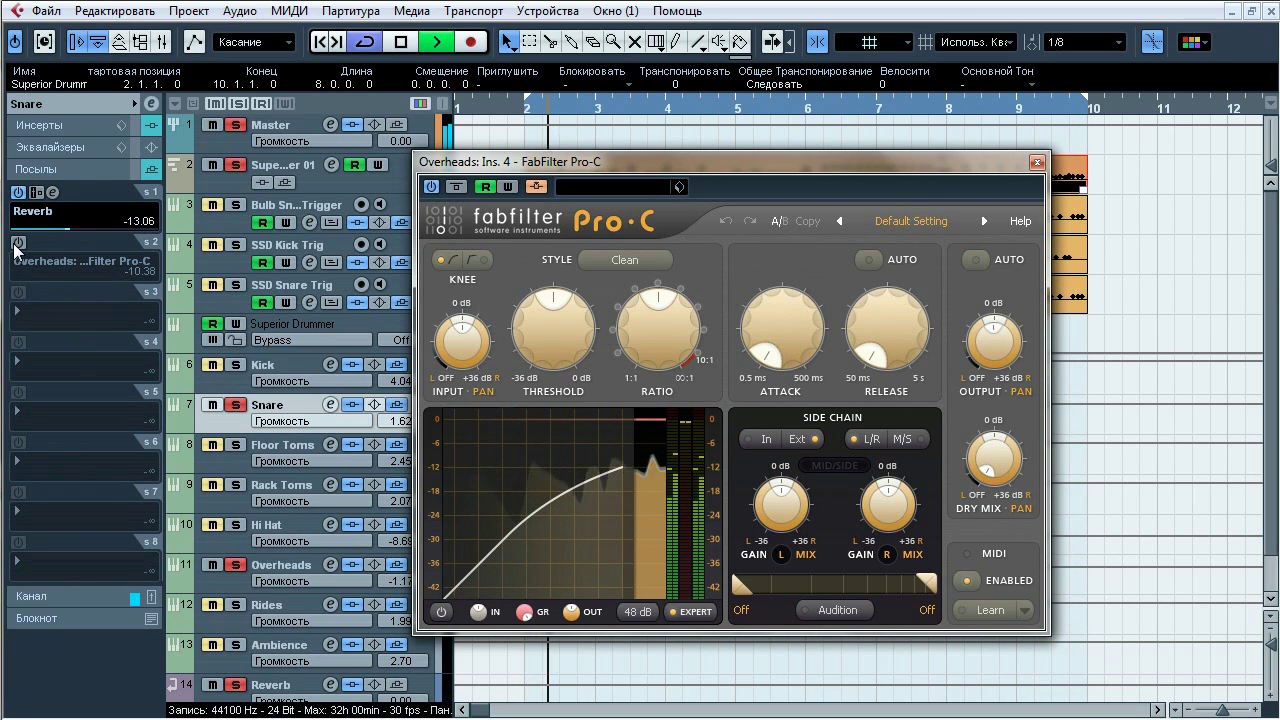
click(17, 243)
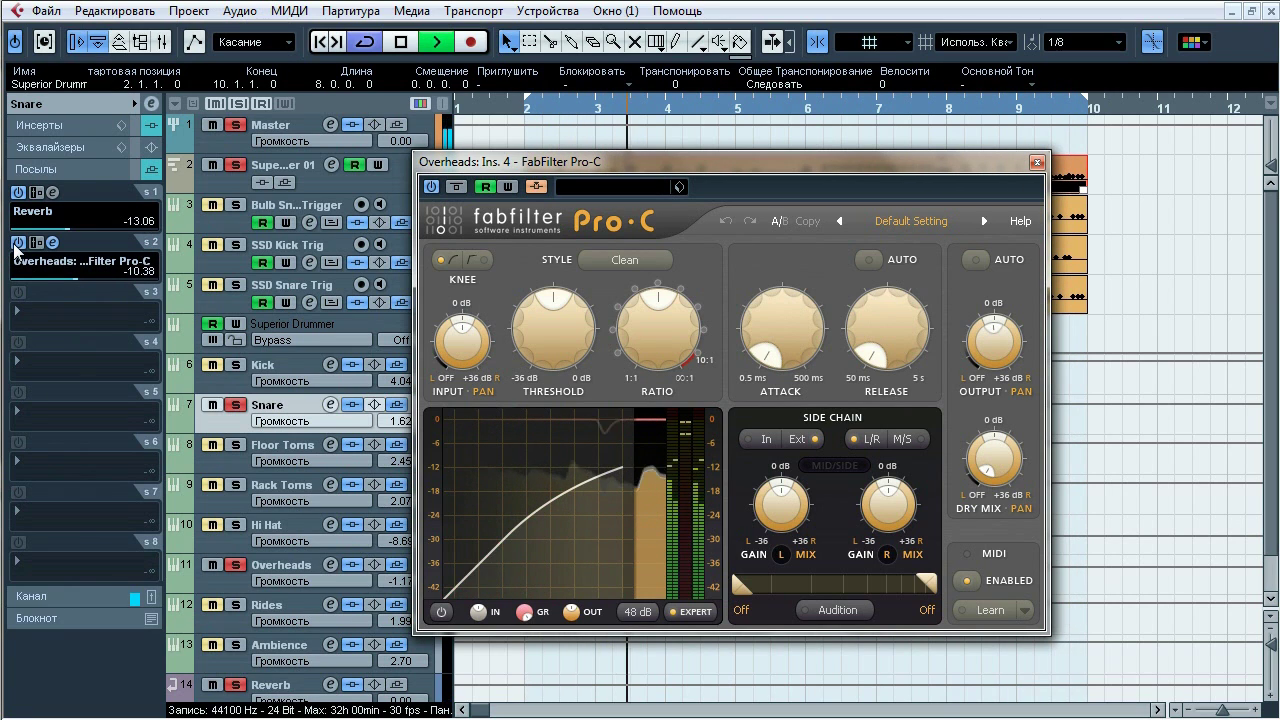
click(15, 244)
click(15, 244)
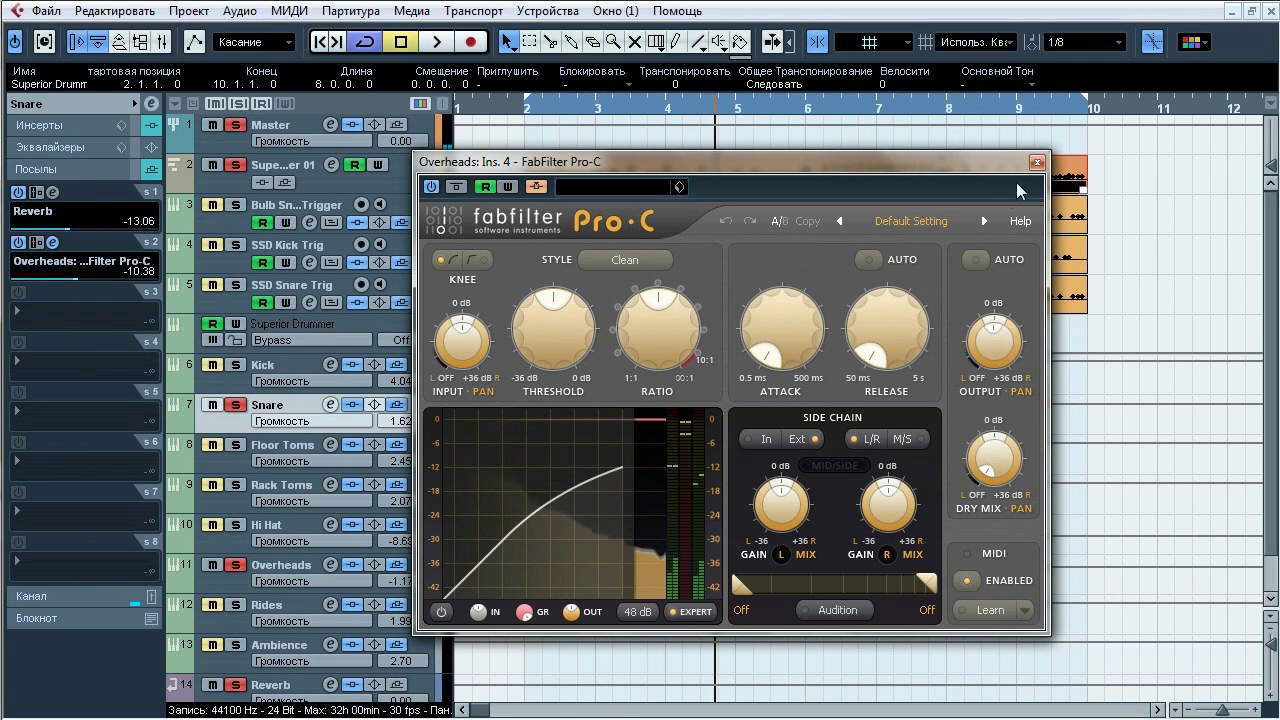
click(1037, 162)
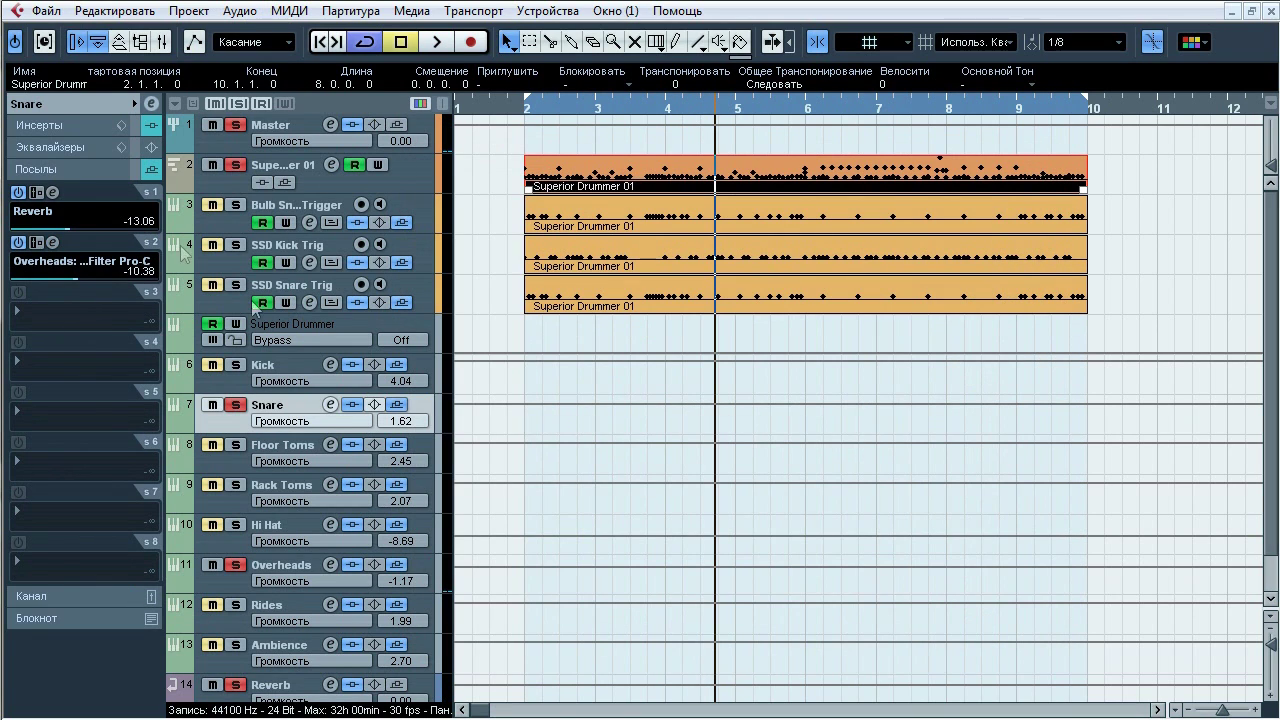
Step: Show the Snare's inserts again and clear all channel solos
click(80, 126)
click(241, 407)
click(237, 103)
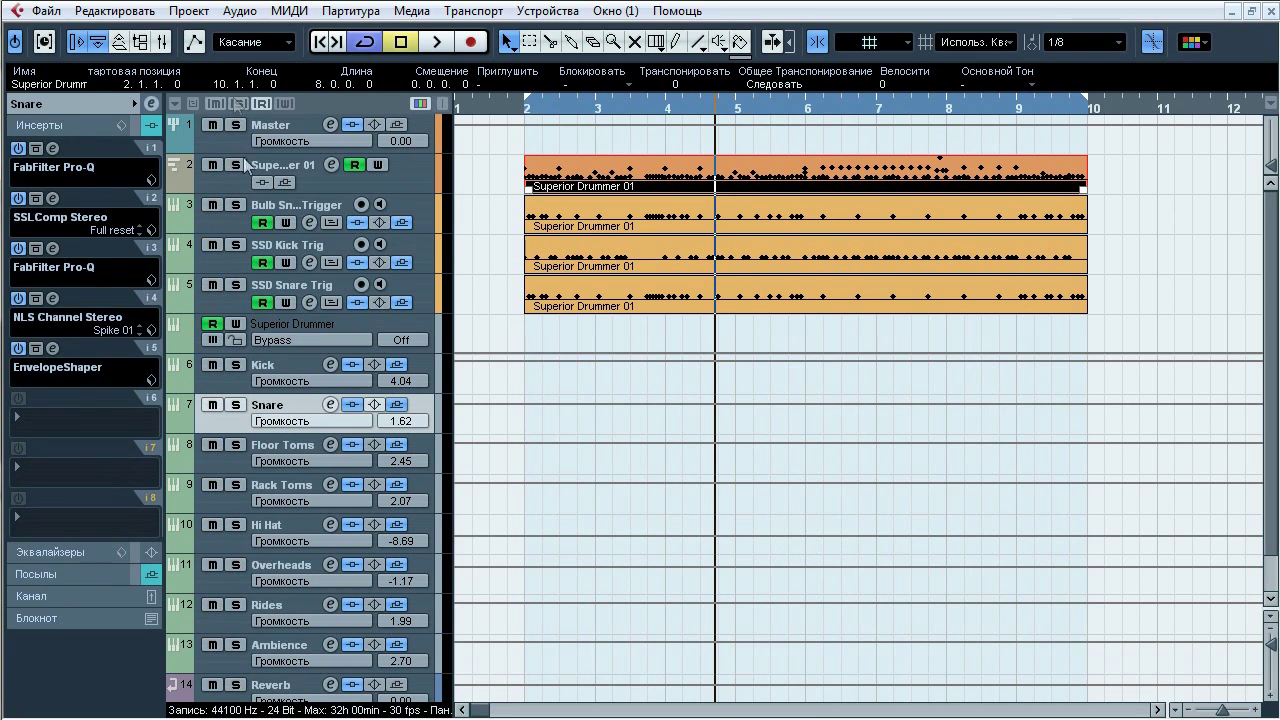
Step: Solo the Floor Toms channel and shorten the loop to the short passage just before bar 10
click(278, 462)
click(242, 446)
drag(527, 100, 1070, 104)
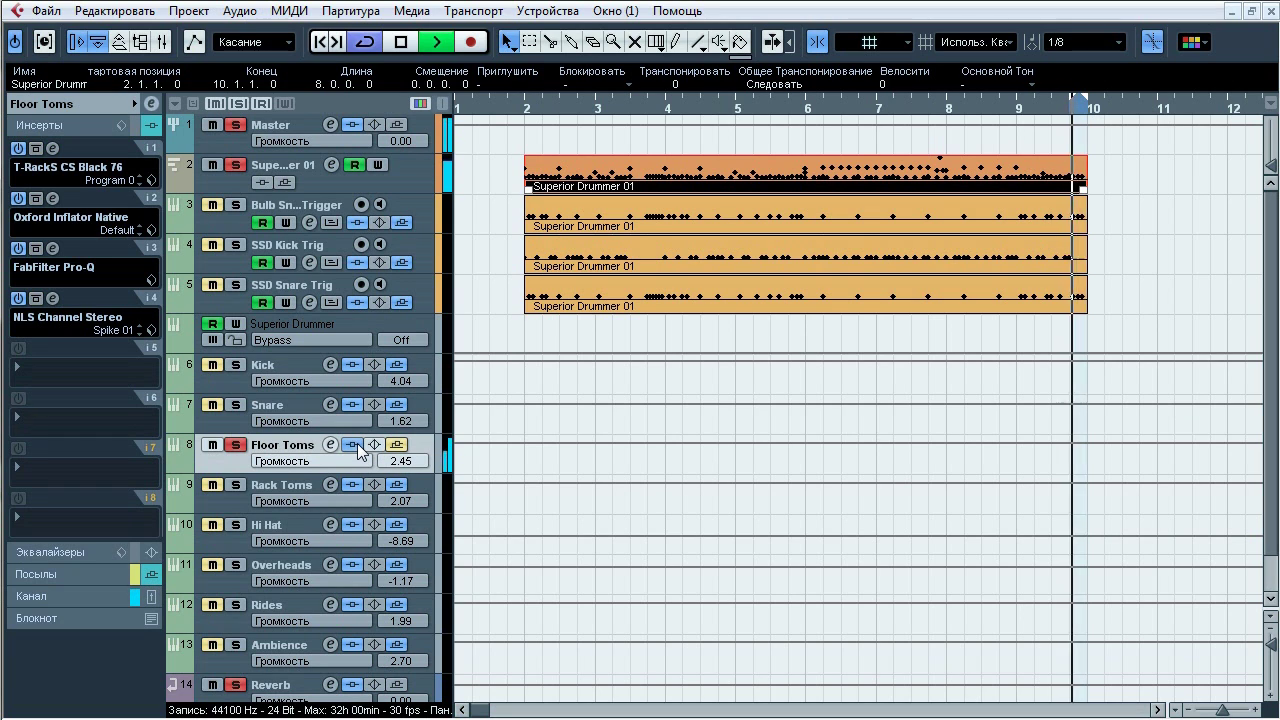
Step: Compare the Floor Toms with all inserts bypassed and active during playback, leave them active and stop
click(355, 445)
click(356, 444)
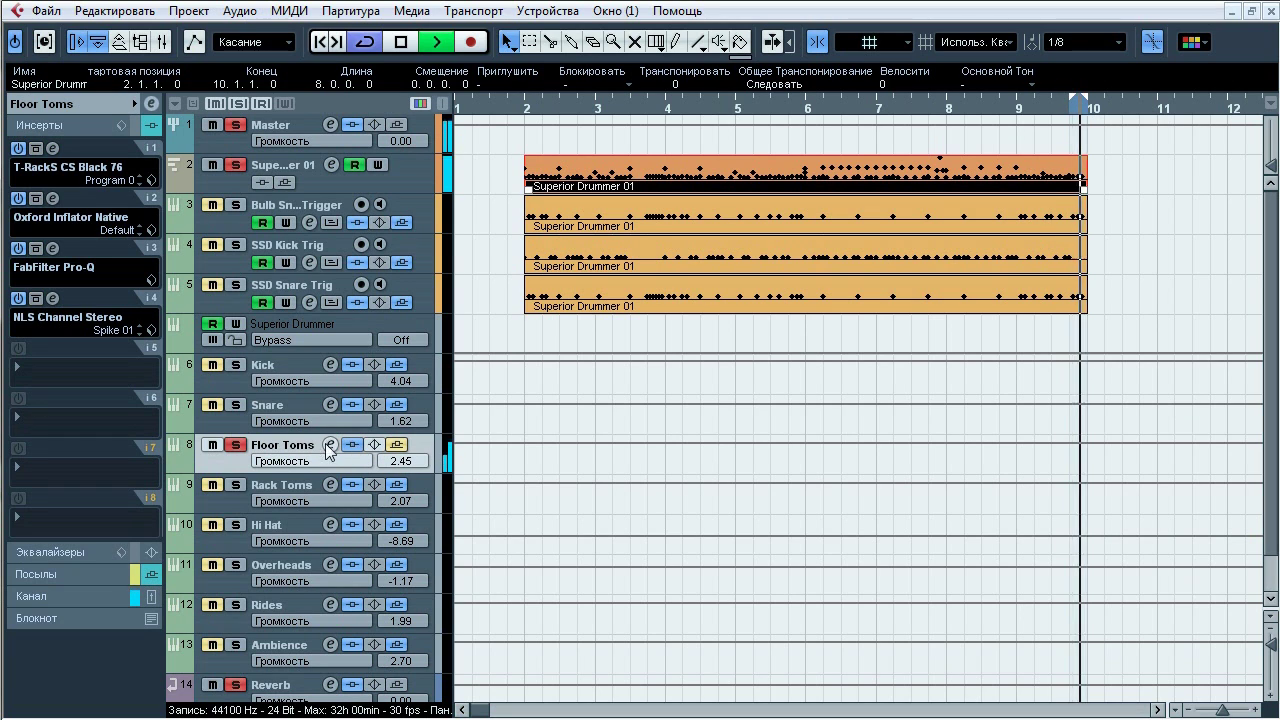
key(space)
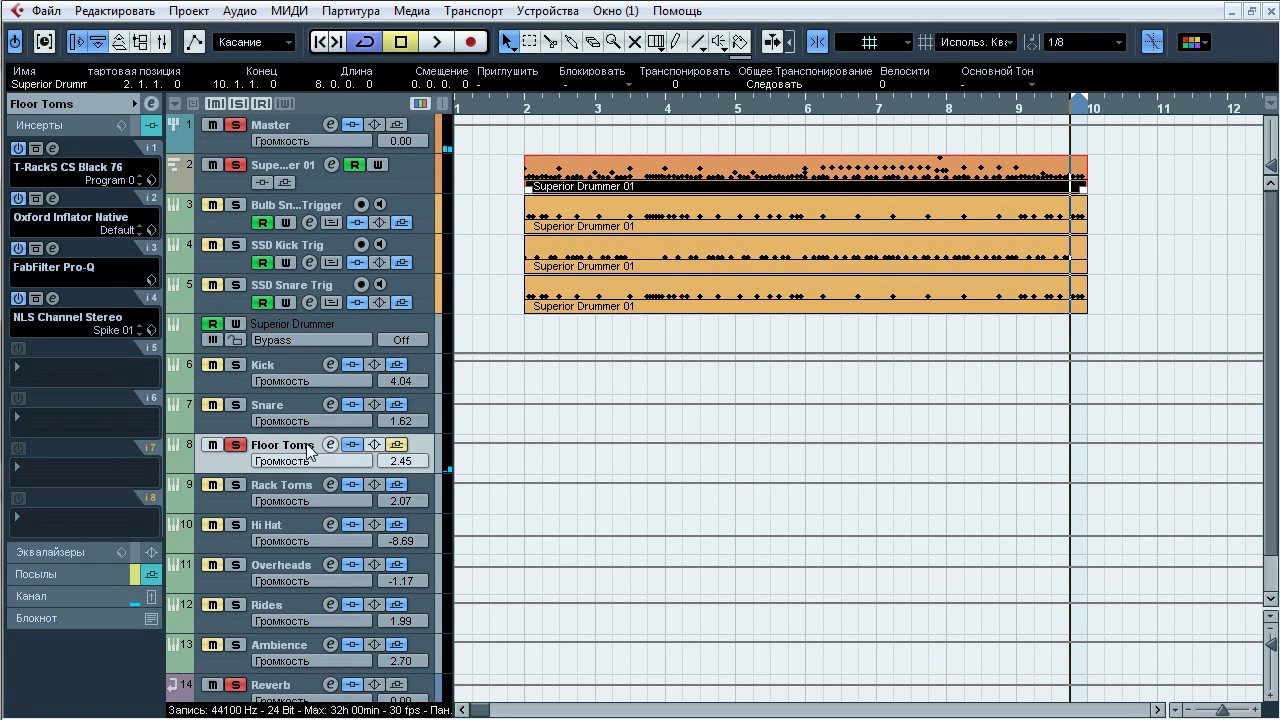
Step: Bypass all Floor Toms inserts, compare the first-insert T-RackS Black 76 bypassed and active during playback, leave it active and close it
click(352, 445)
click(54, 148)
drag(661, 389, 530, 113)
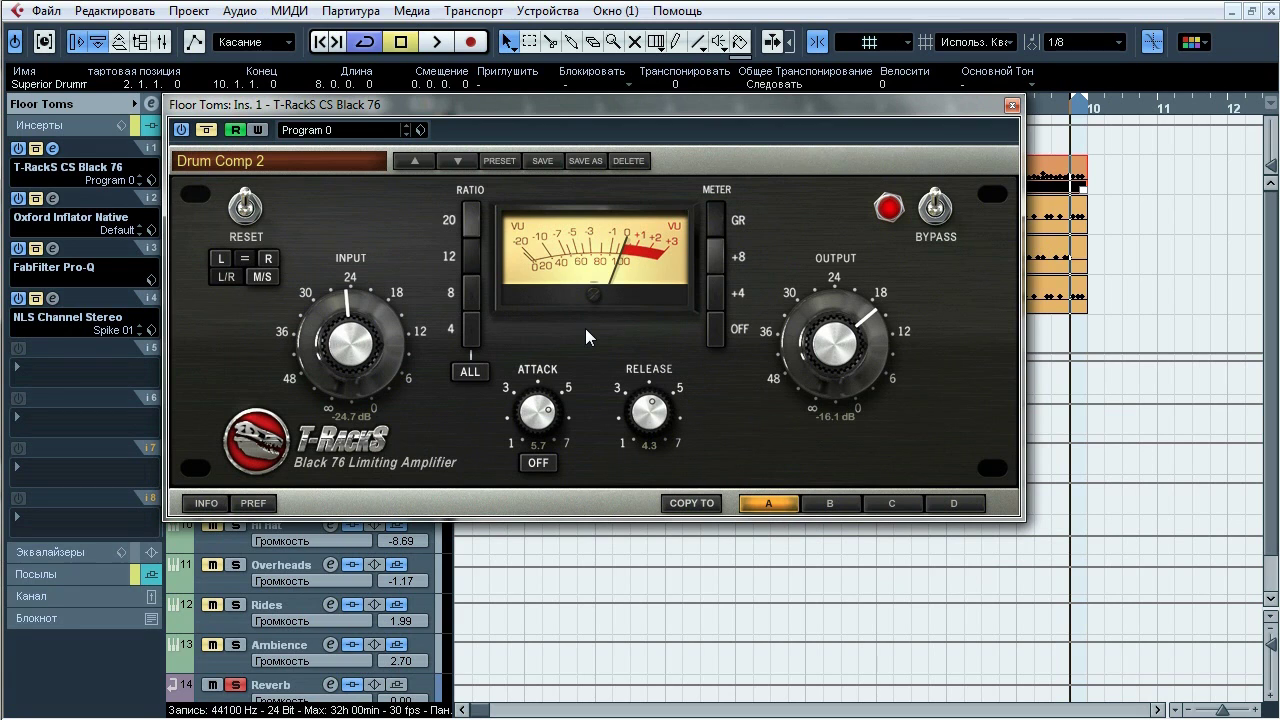
key(space)
click(209, 136)
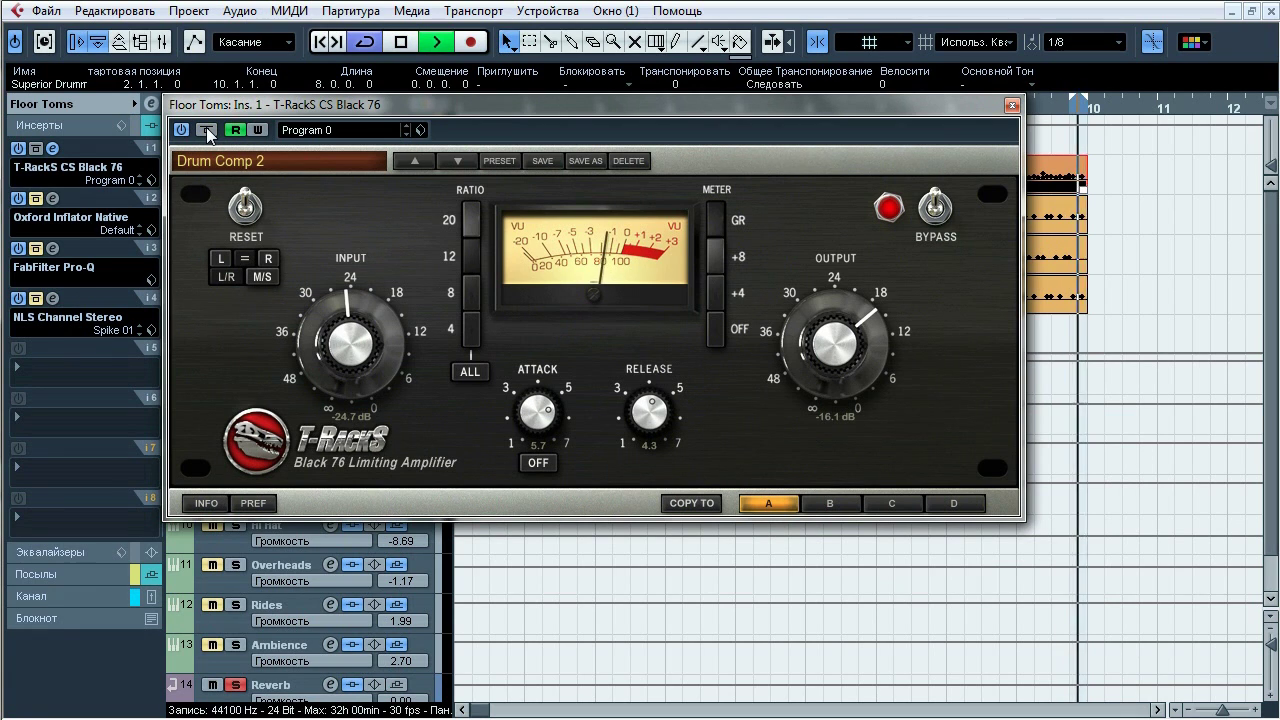
click(209, 136)
click(209, 136)
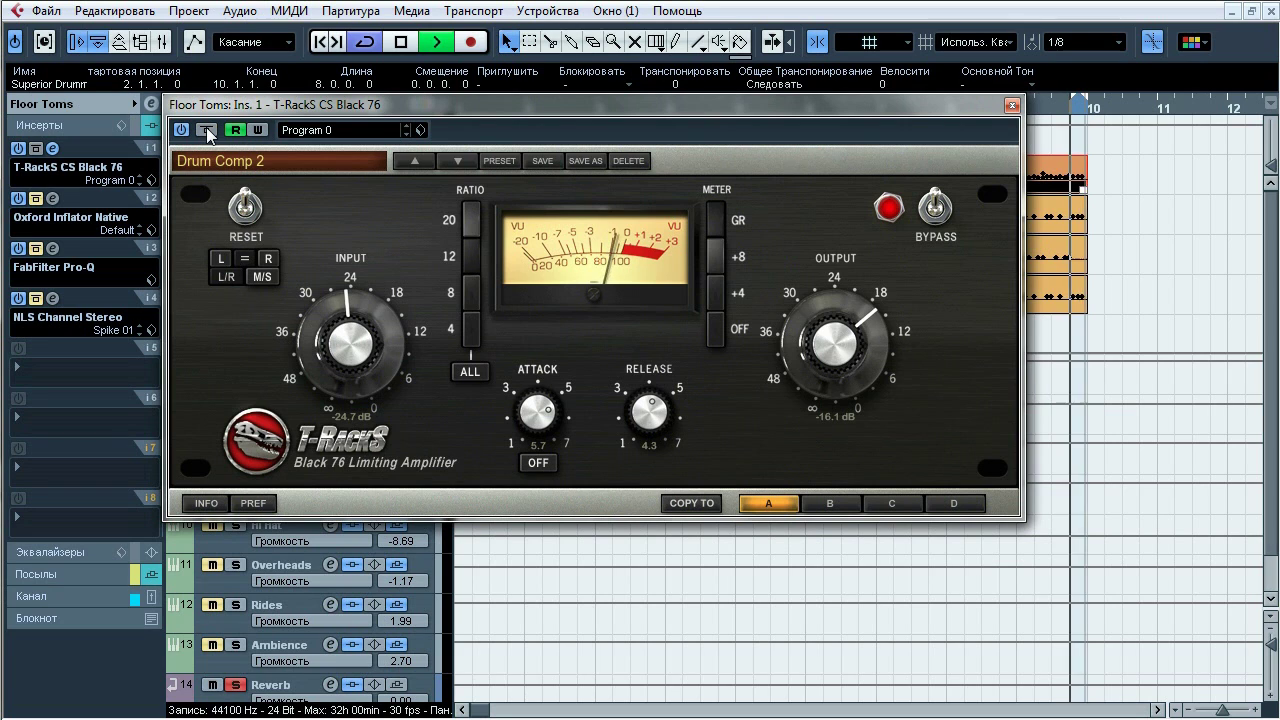
click(209, 136)
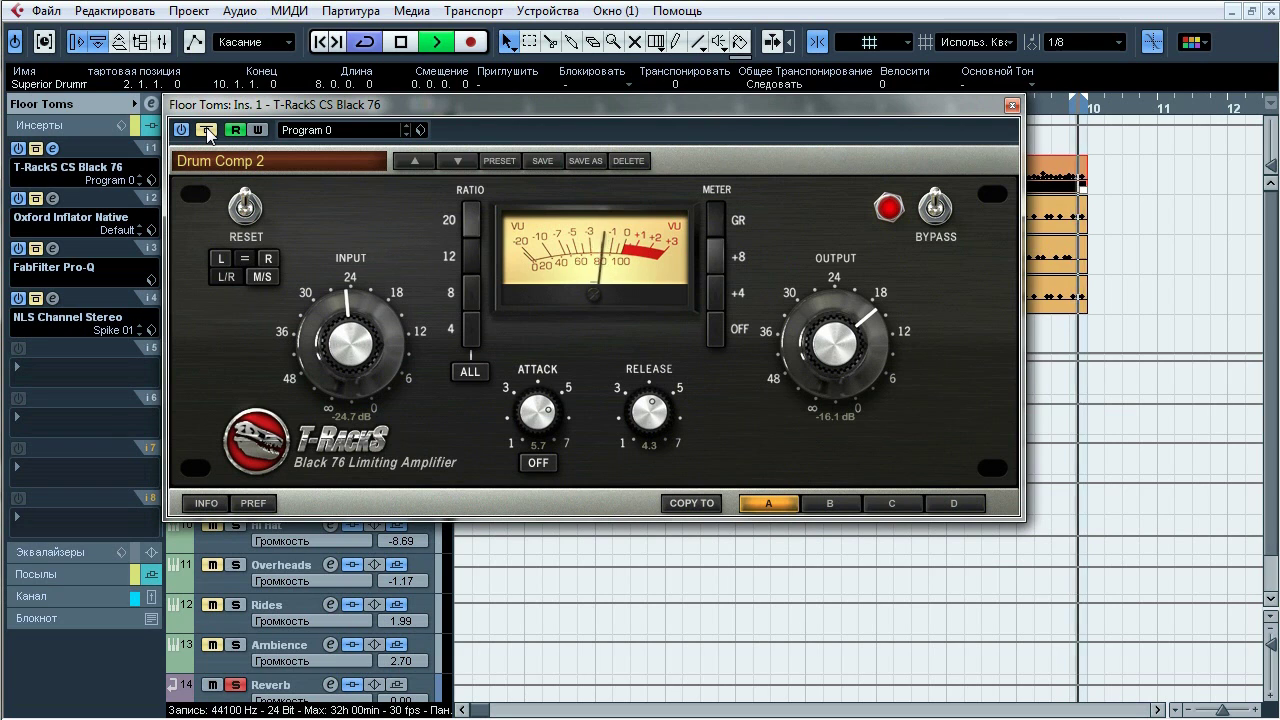
click(209, 136)
key(space)
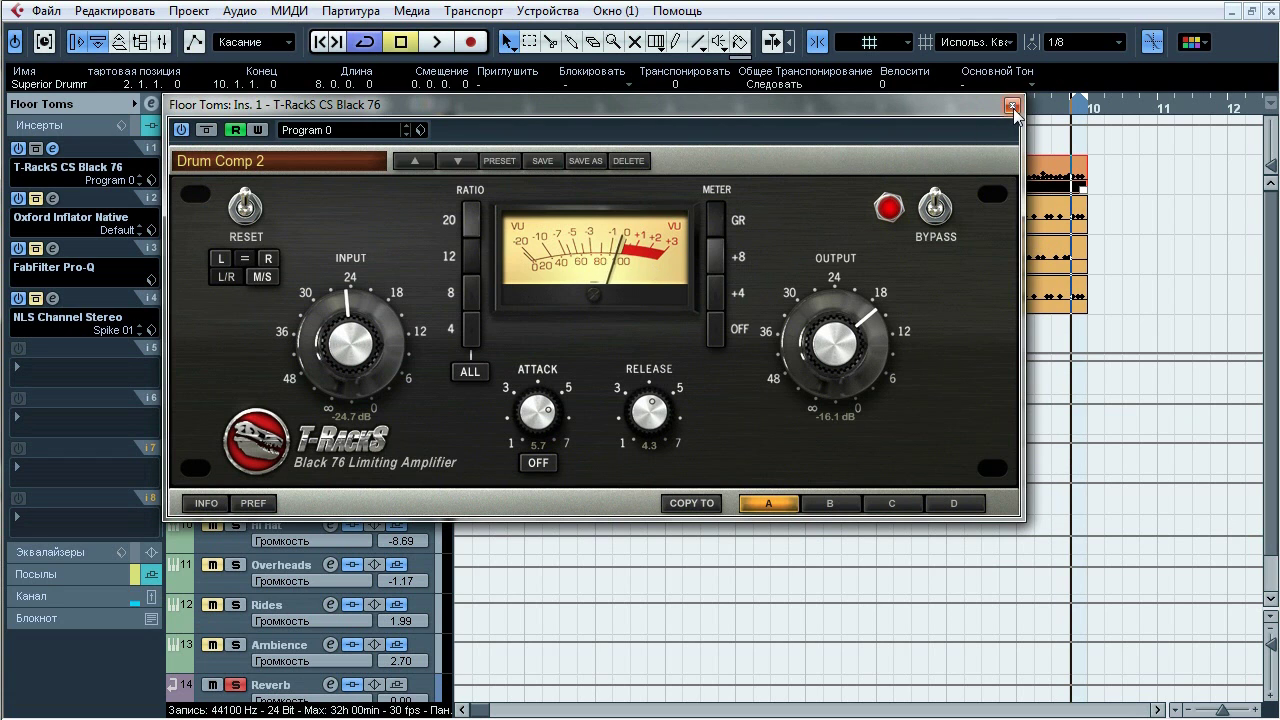
click(1012, 106)
Step: Compare the Floor Toms' second-insert Oxford Inflator active and bypassed during playback, leave it active, stop and close it
click(53, 199)
drag(620, 127, 765, 188)
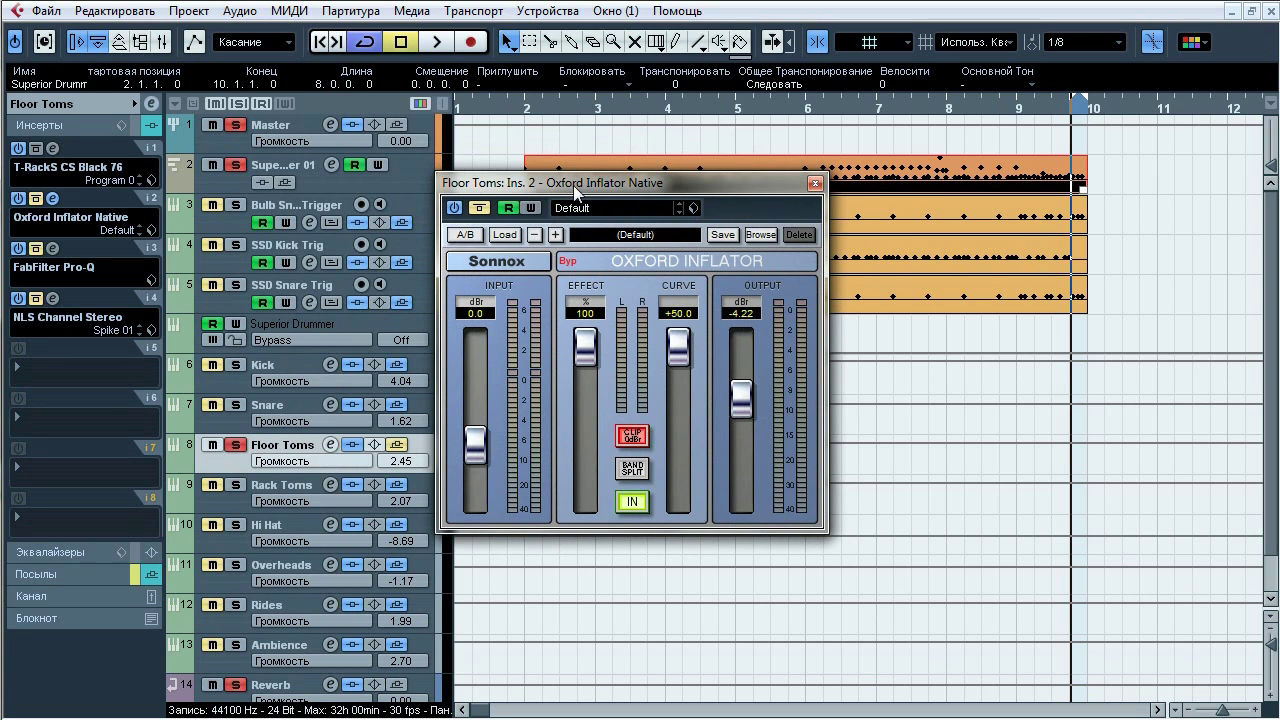
key(space)
click(482, 207)
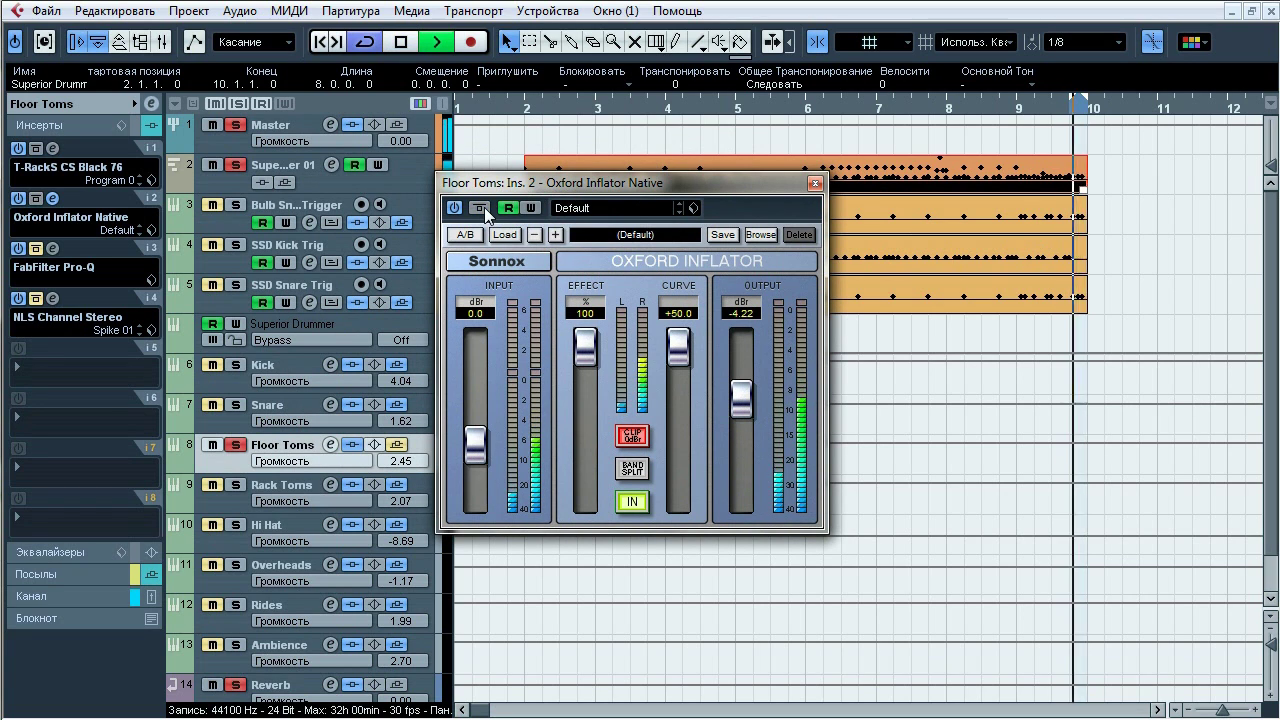
click(482, 207)
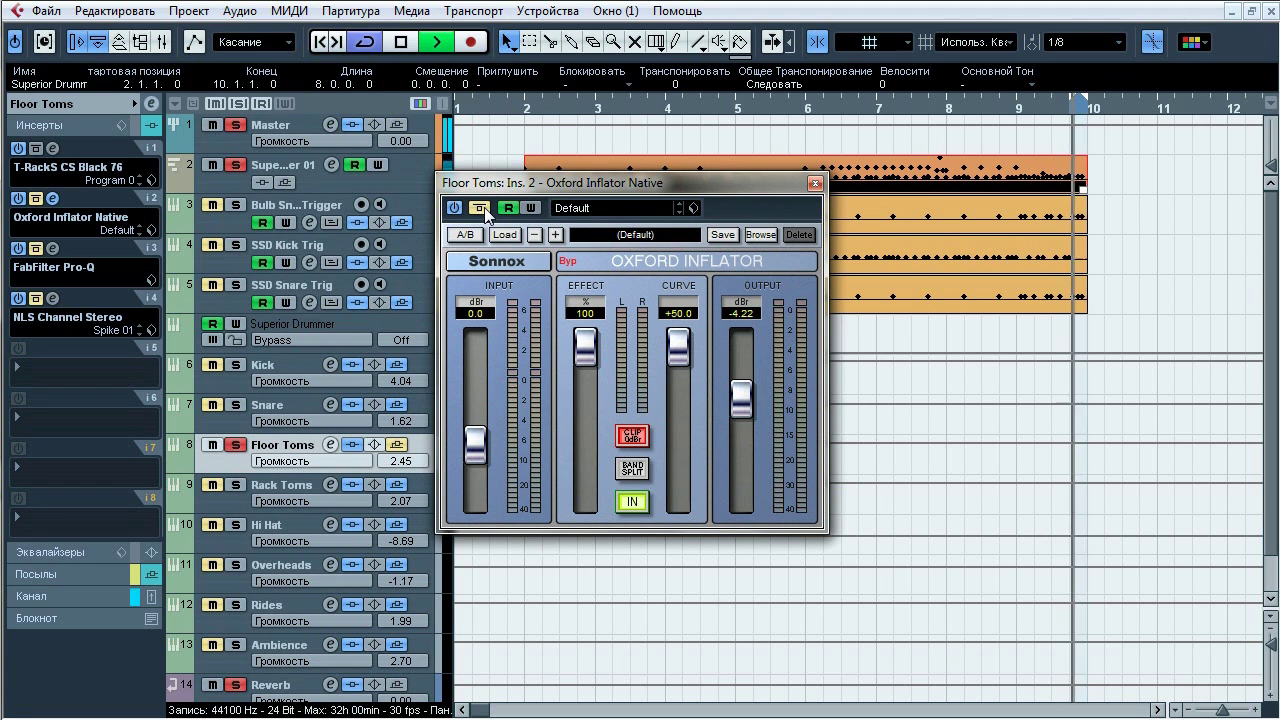
click(482, 207)
click(482, 207)
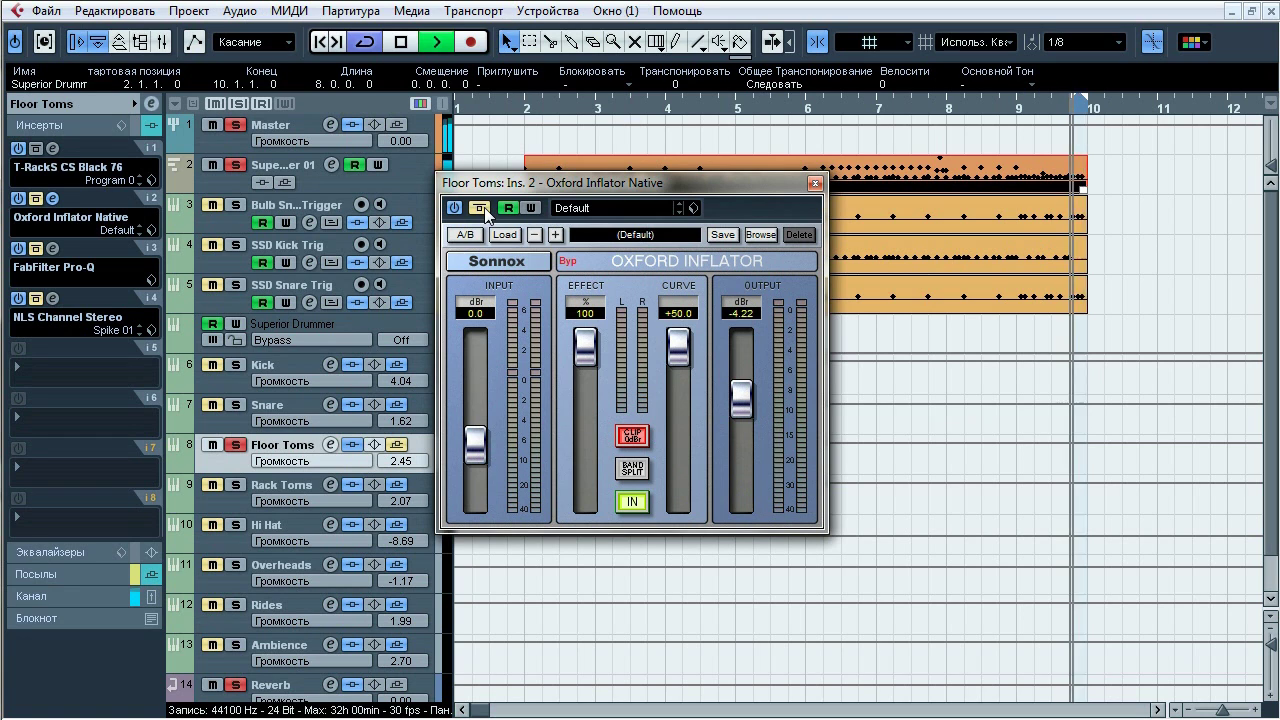
click(482, 207)
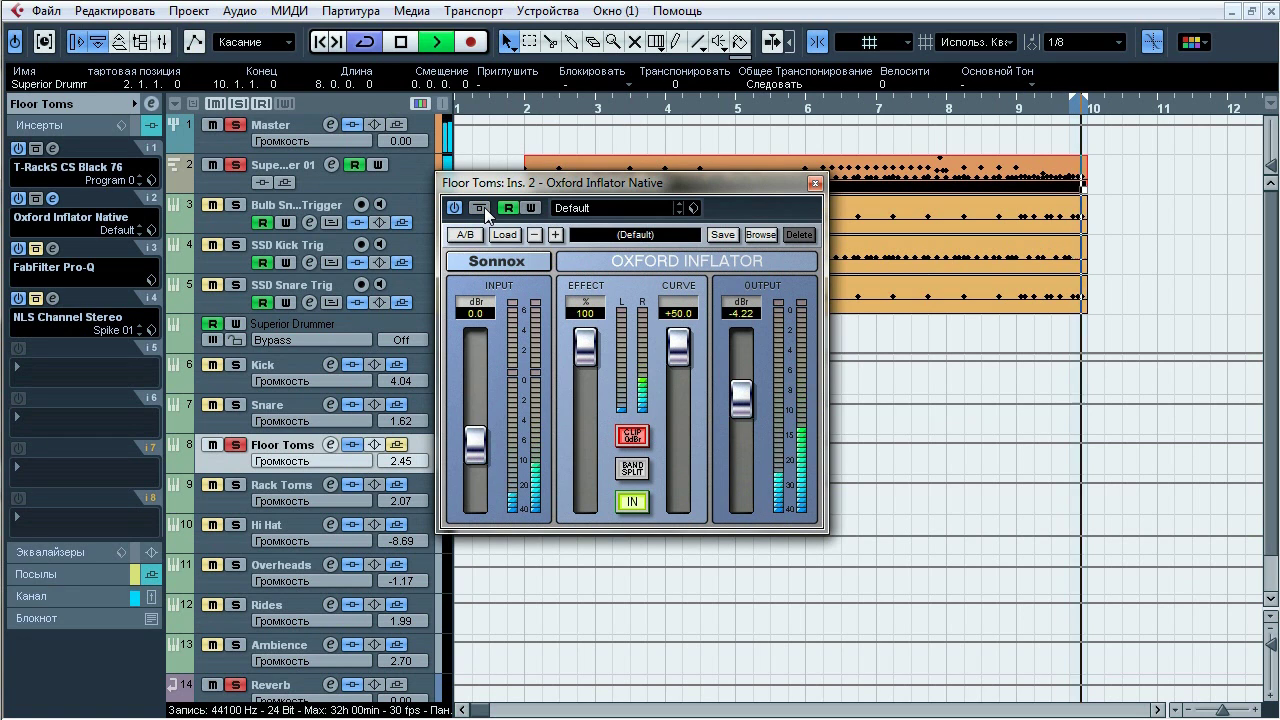
key(space)
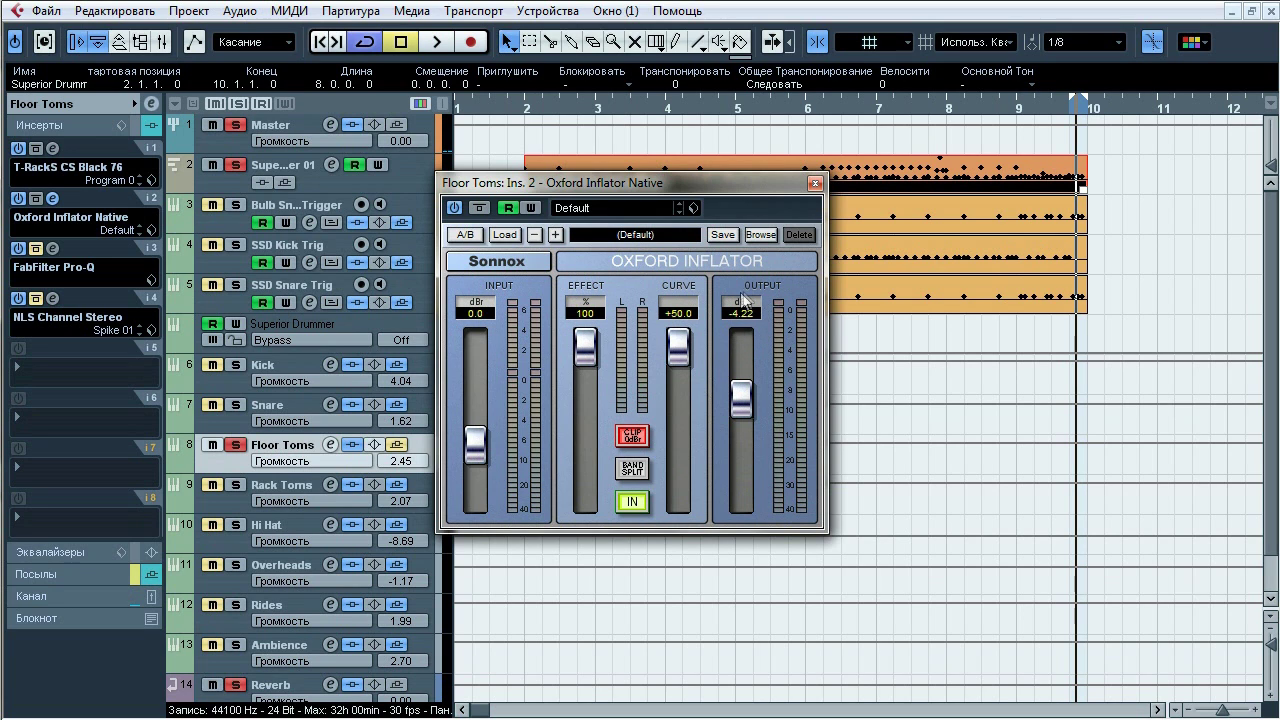
click(815, 183)
Step: Show the Floor Toms' third-insert FabFilter Pro-Q and activate it during playback
click(53, 248)
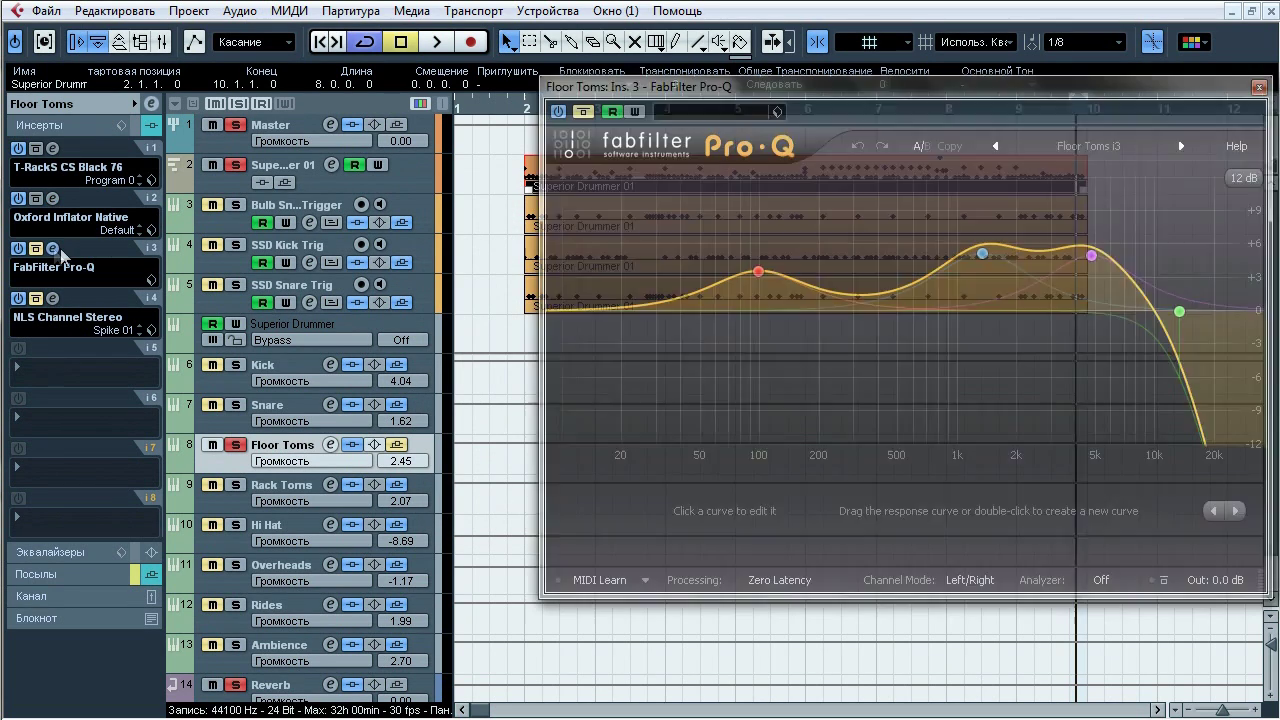
drag(645, 88, 330, 93)
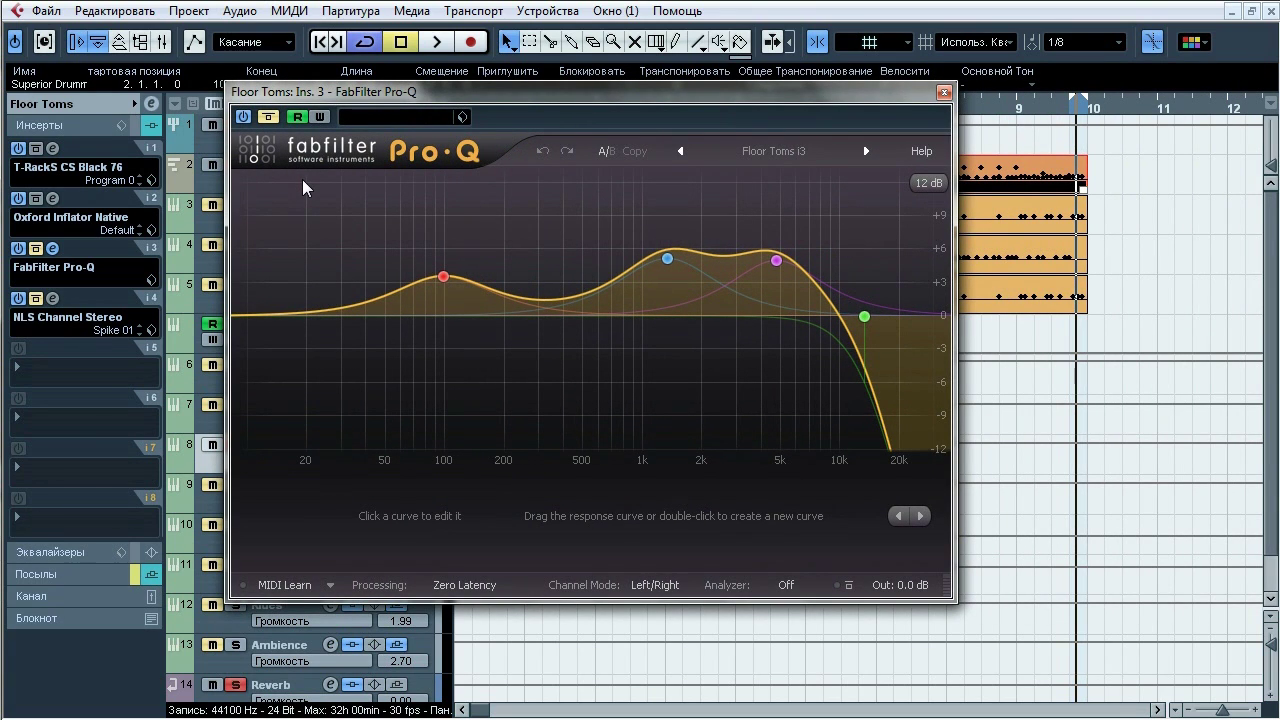
key(space)
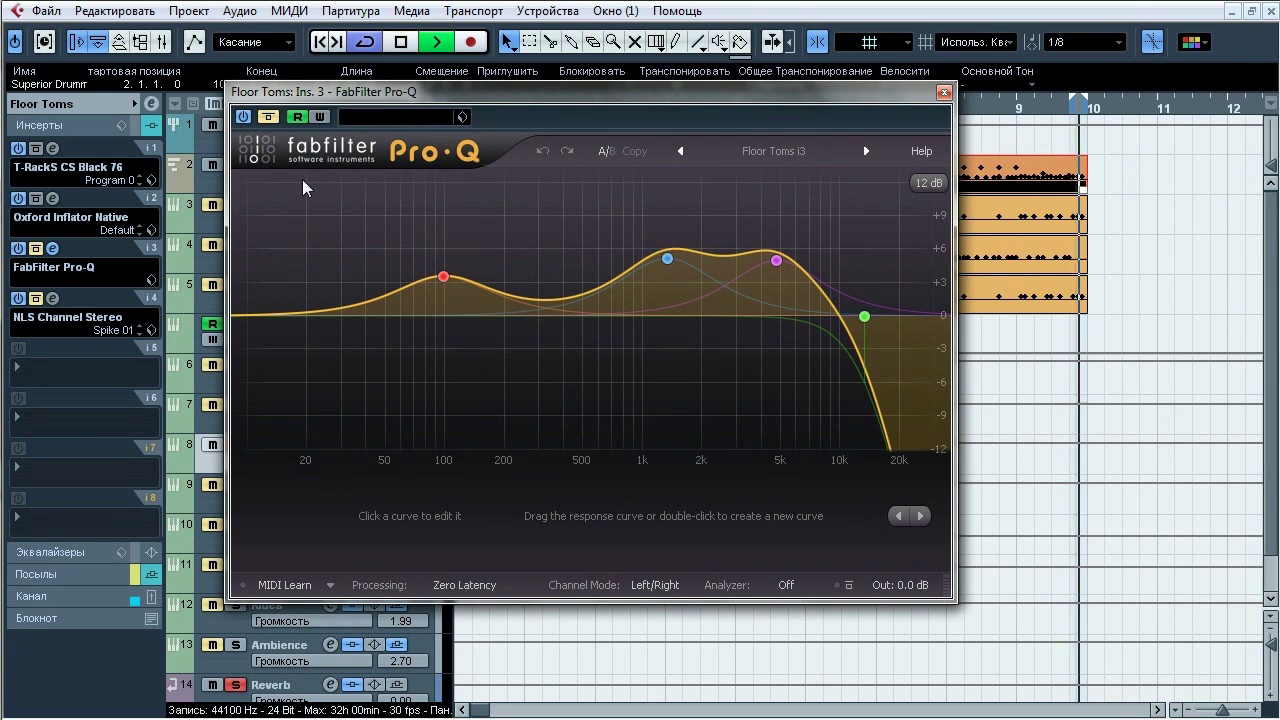
click(271, 117)
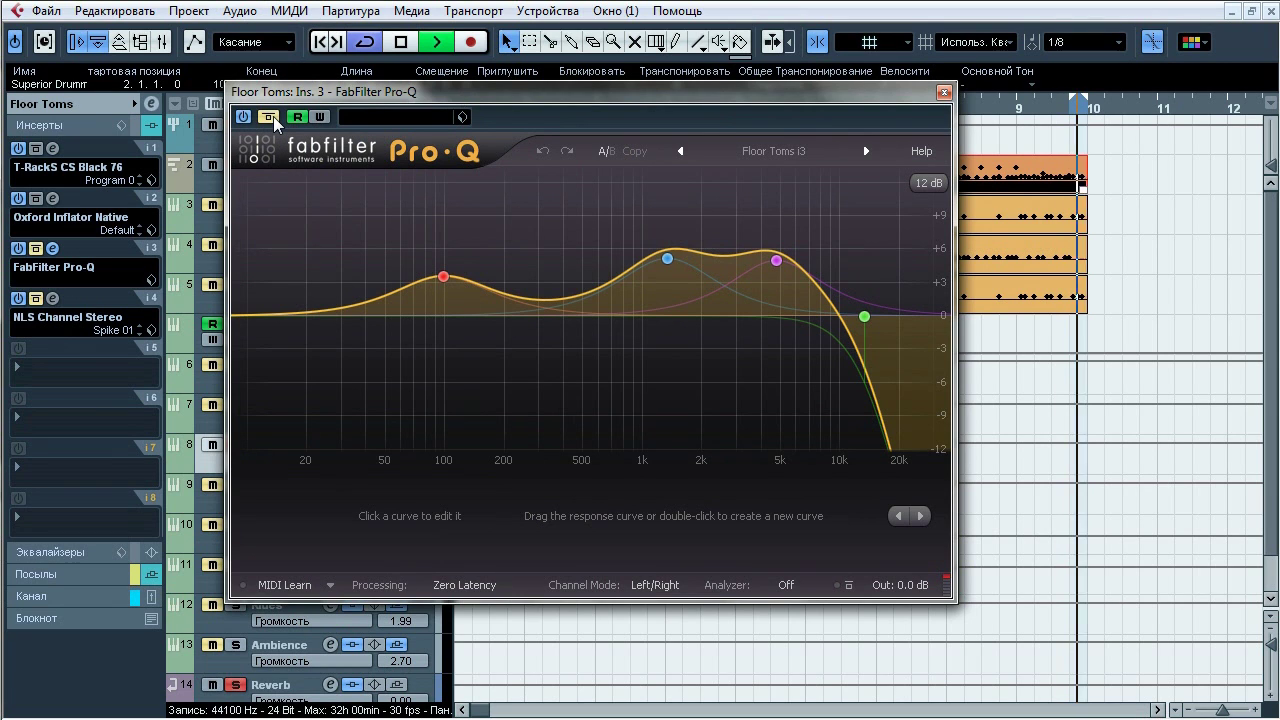
Step: Audition each of the four Pro-Q bands on its own during playback, from the low boost to the high cut, stop and close the equalizer
mouse_move(443, 276)
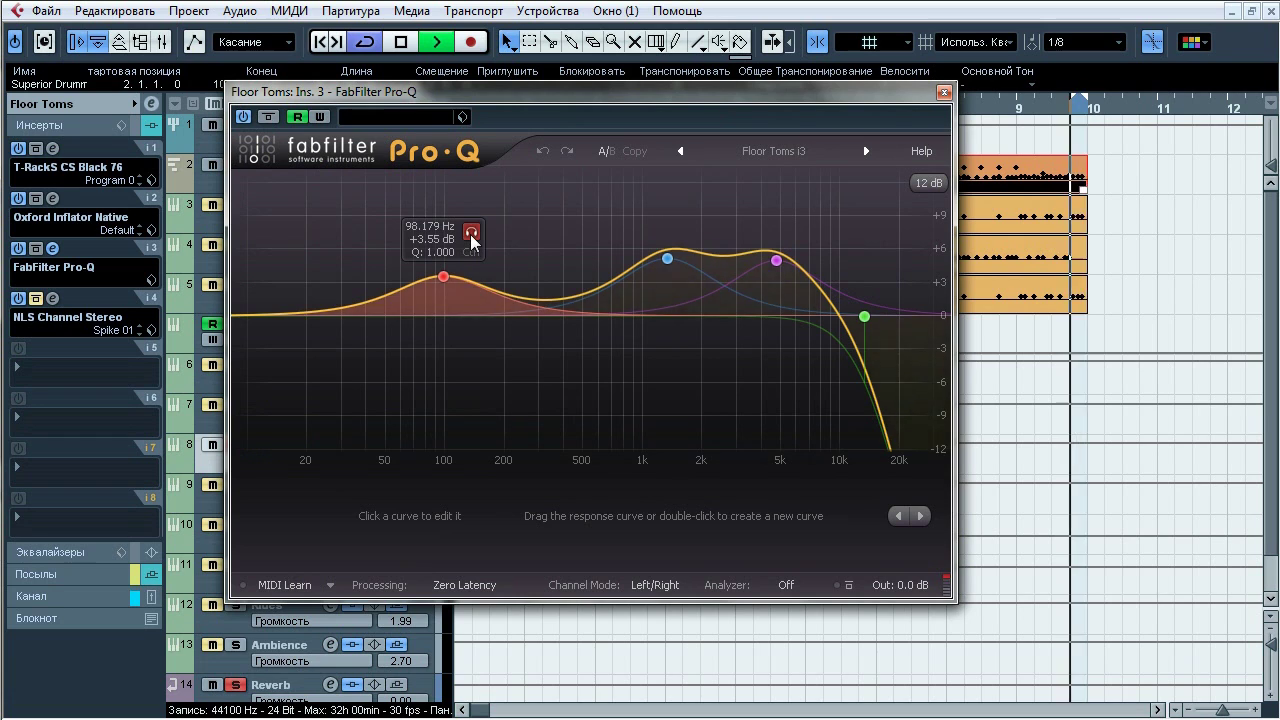
mouse_move(668, 258)
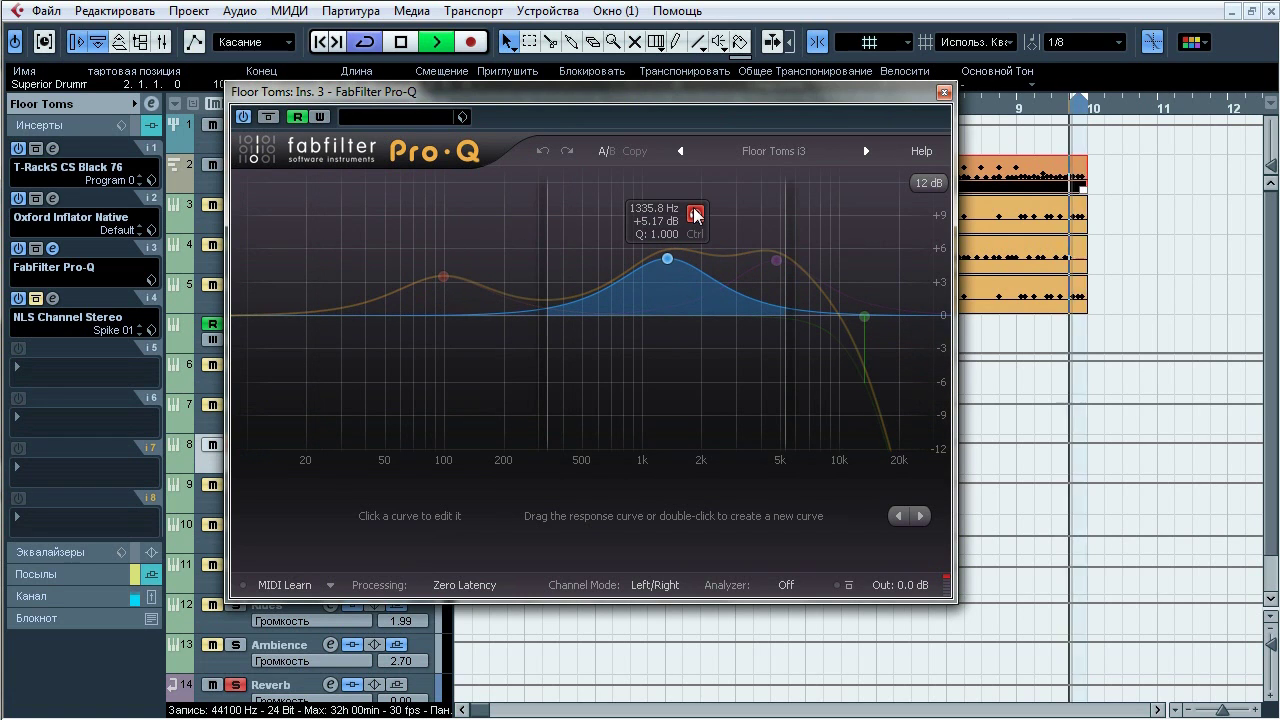
mouse_move(776, 260)
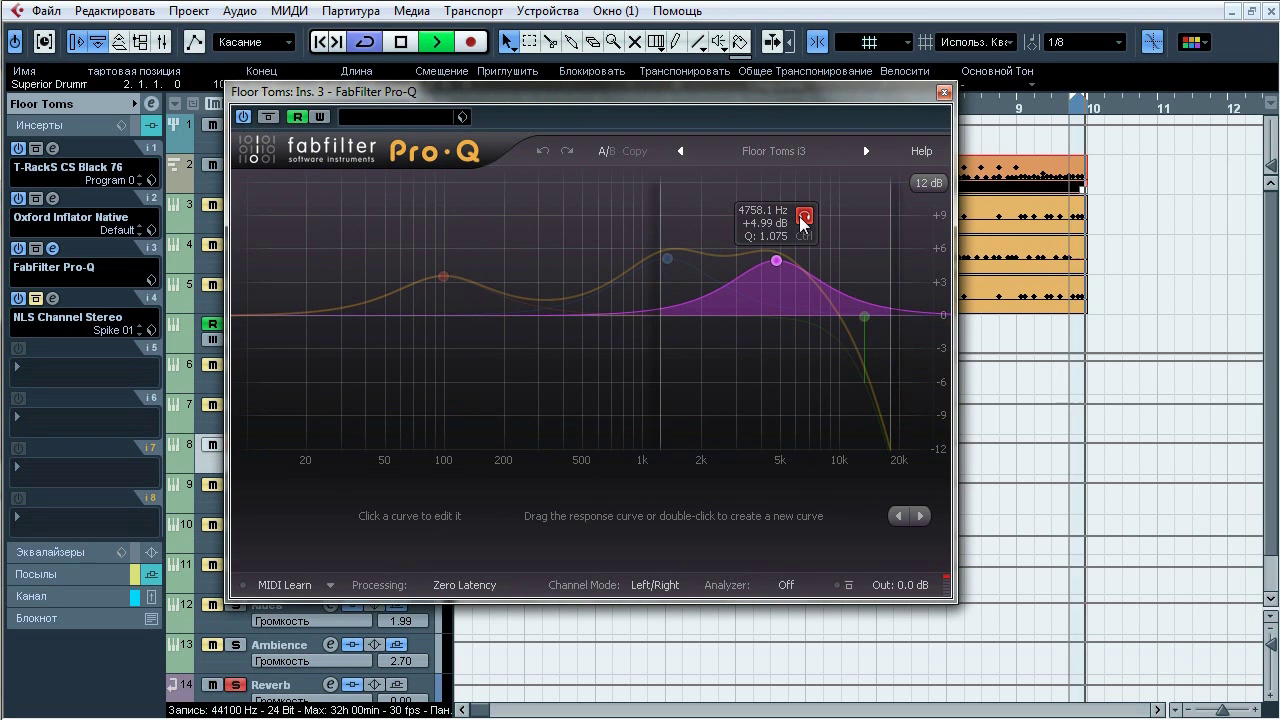
mouse_move(889, 286)
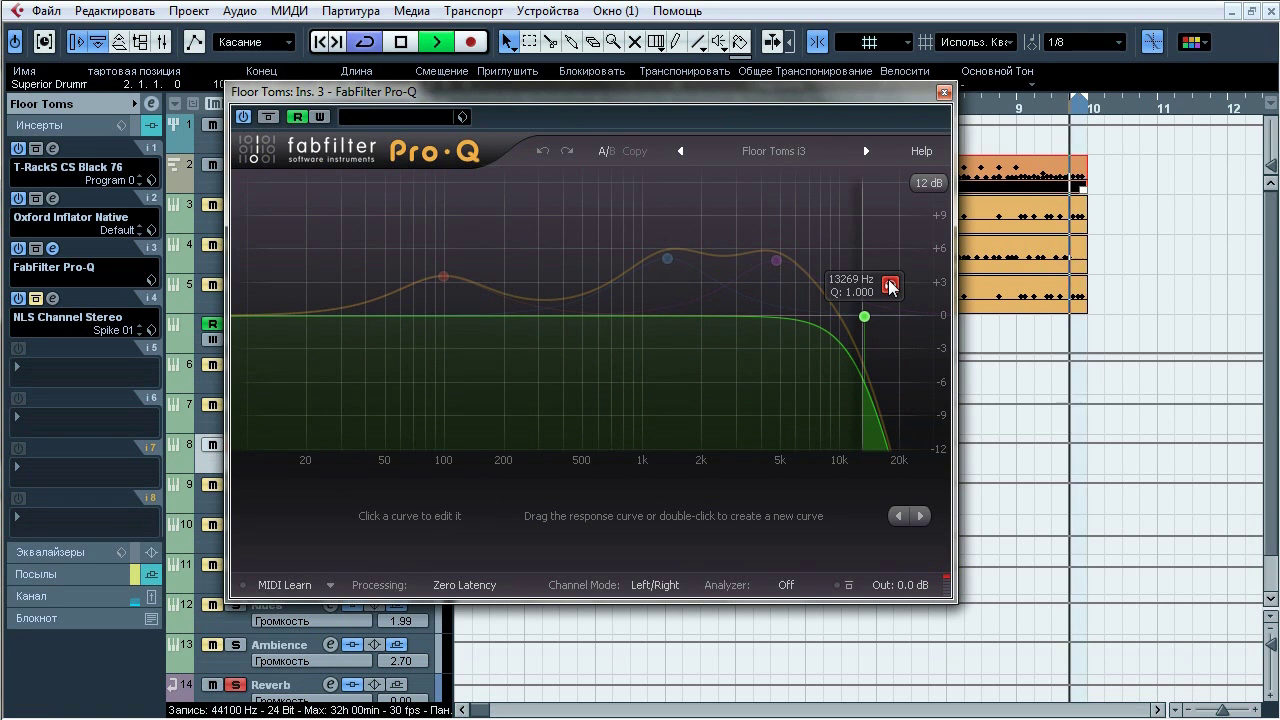
click(889, 286)
key(space)
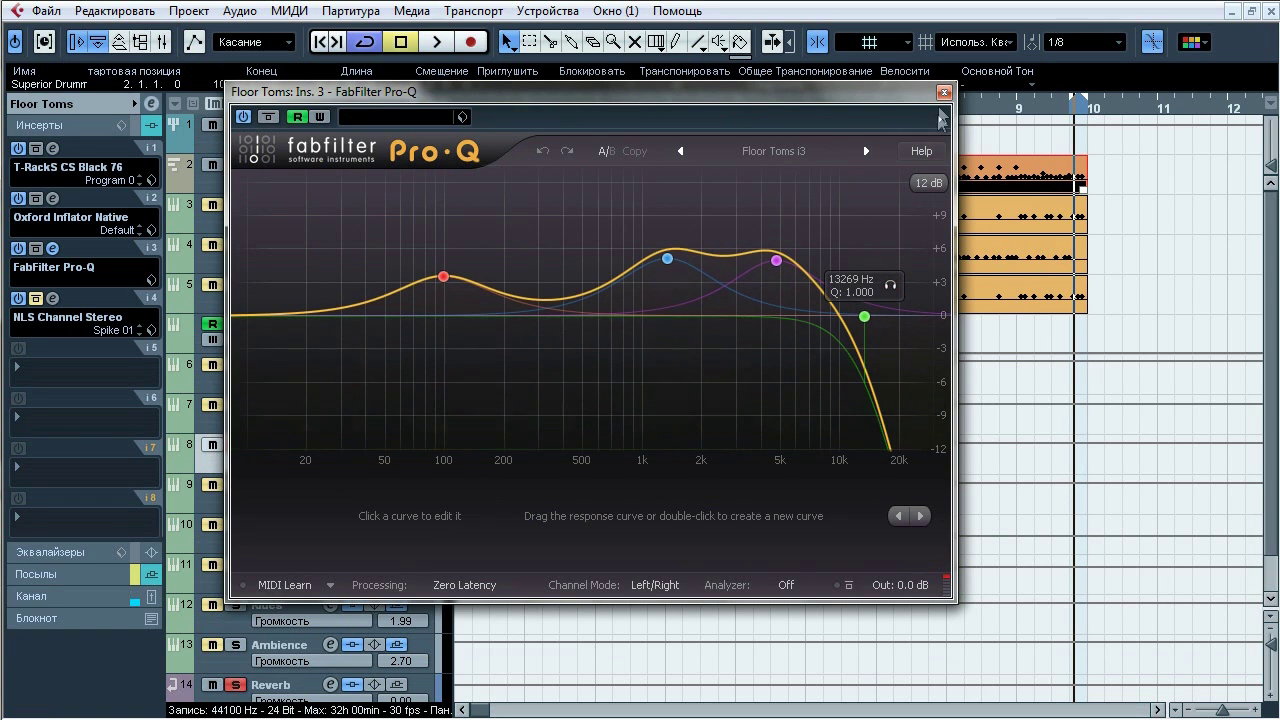
click(943, 92)
Step: Compare the Floor Toms' fourth-insert NLS Channel Stereo active and bypassed during playback, leave it active, stop and close it
click(53, 298)
drag(553, 184, 556, 96)
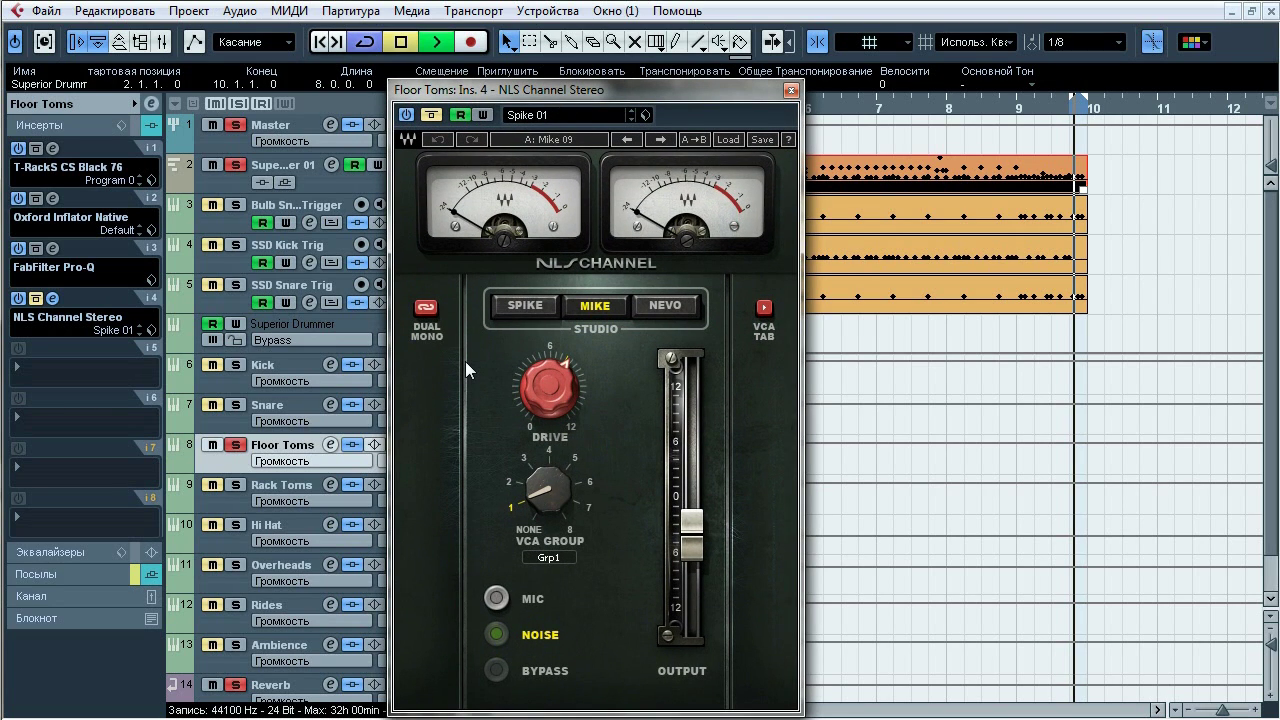
click(432, 115)
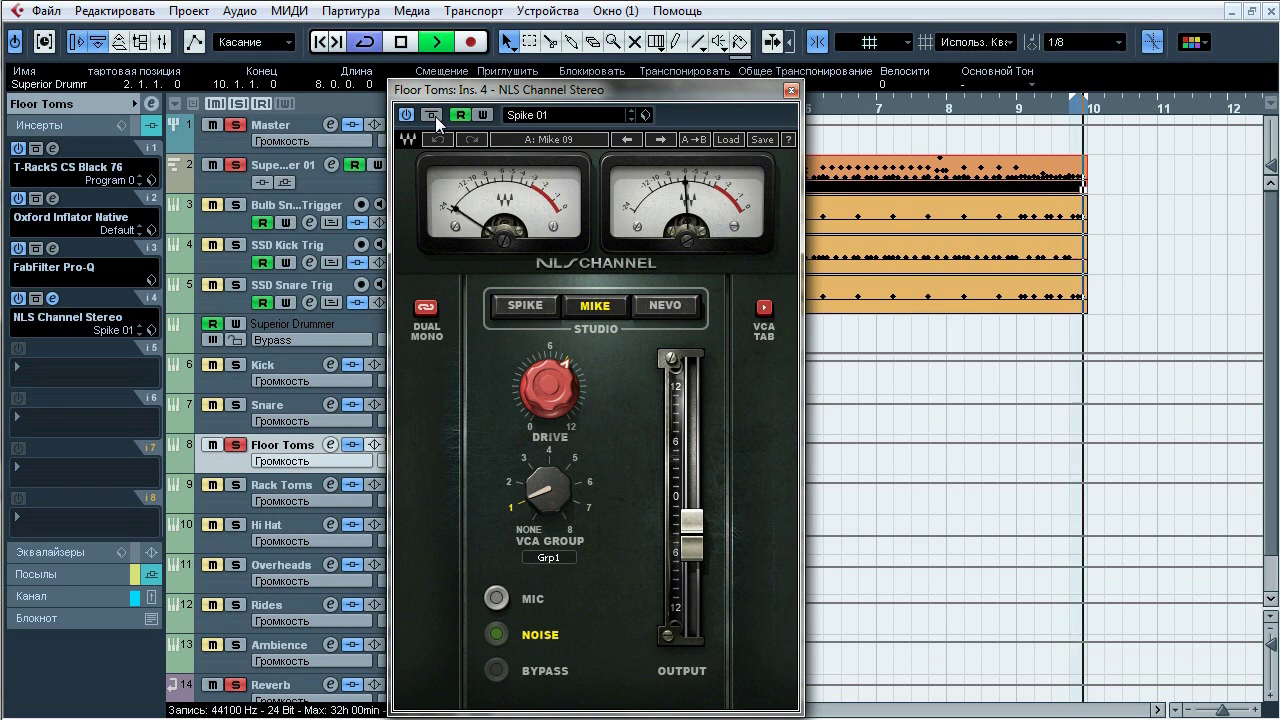
click(432, 115)
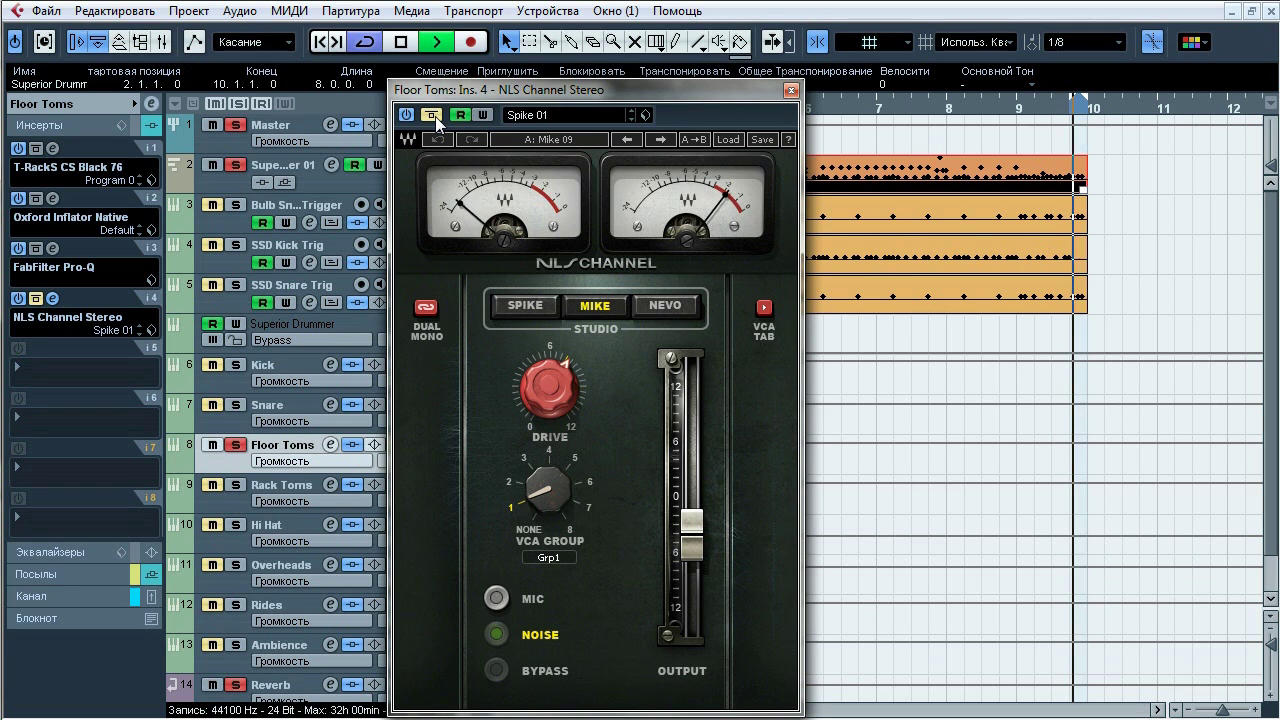
click(432, 115)
key(space)
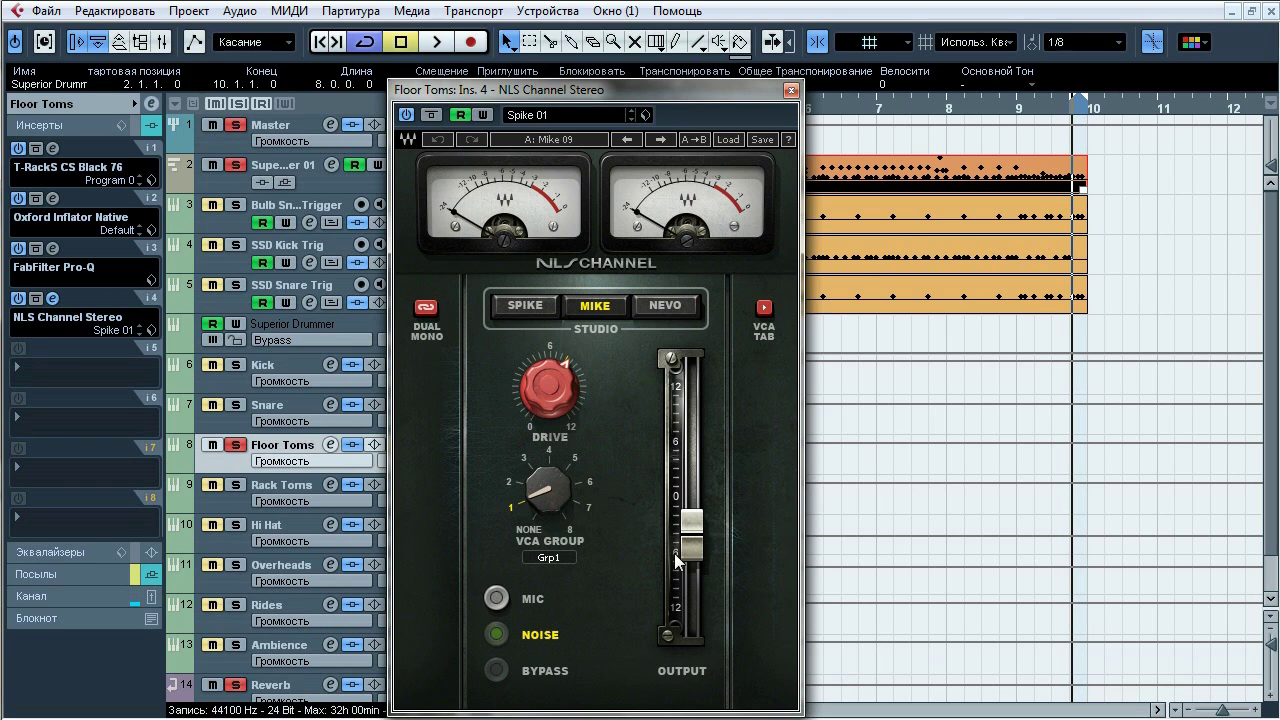
click(791, 91)
Step: Show the Floor Toms' sends, compare them bypassed and active during playback, and leave the Reverb send active
click(62, 574)
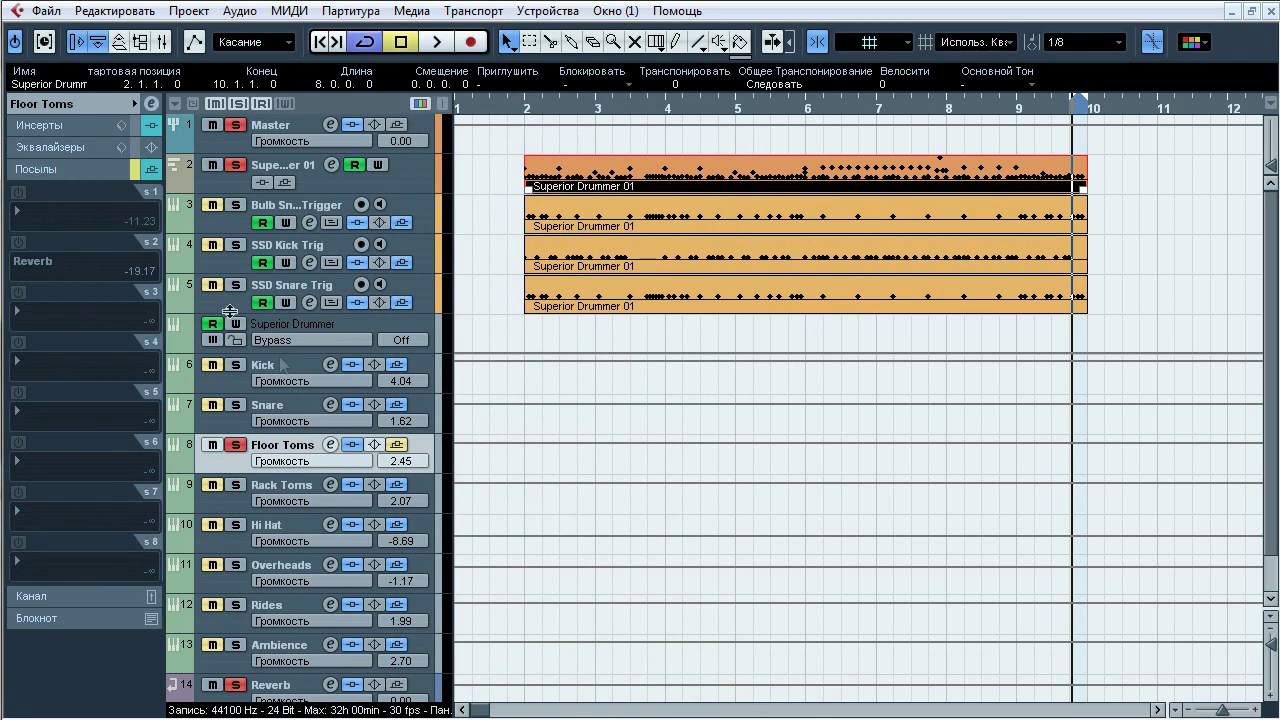
click(397, 449)
click(398, 448)
key(space)
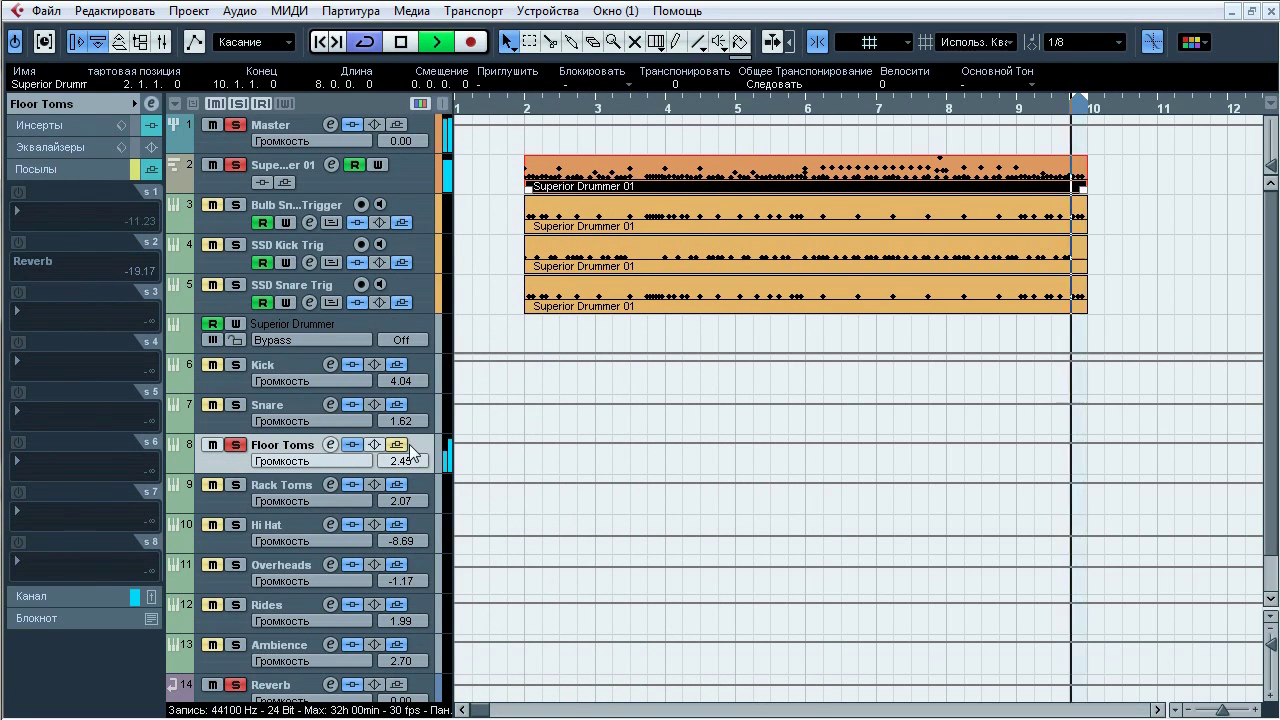
click(400, 447)
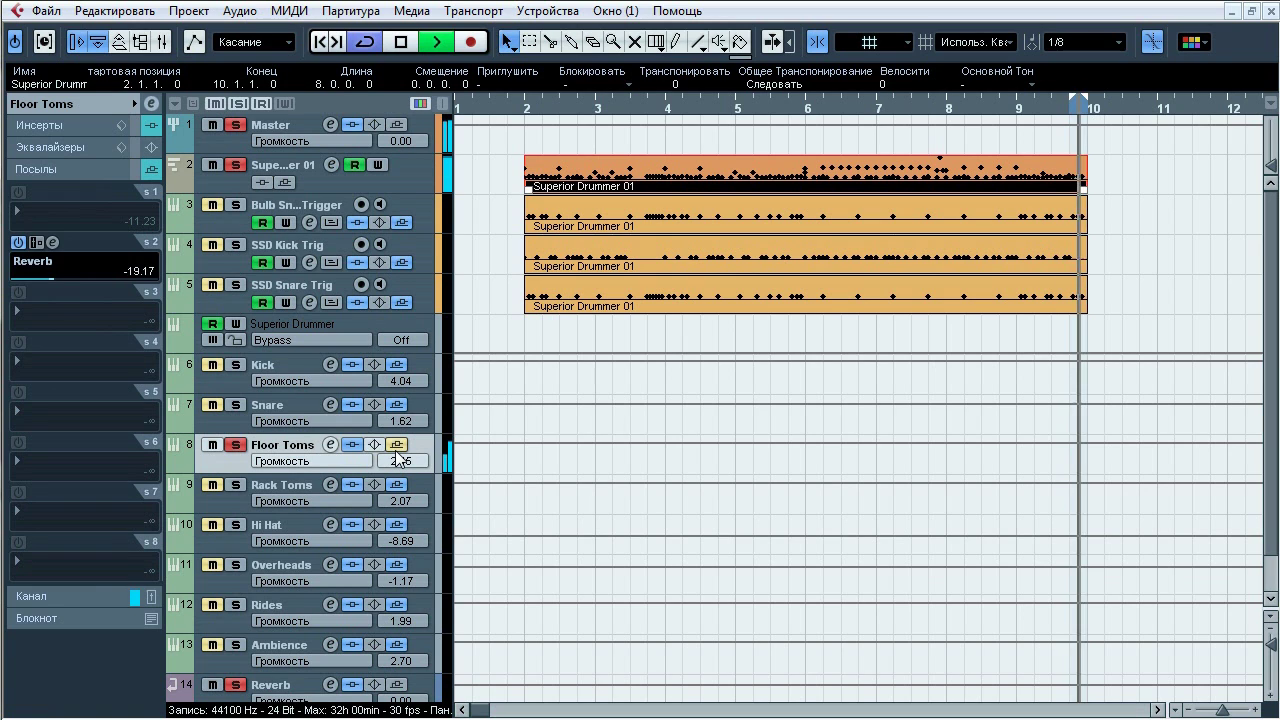
click(397, 449)
click(397, 447)
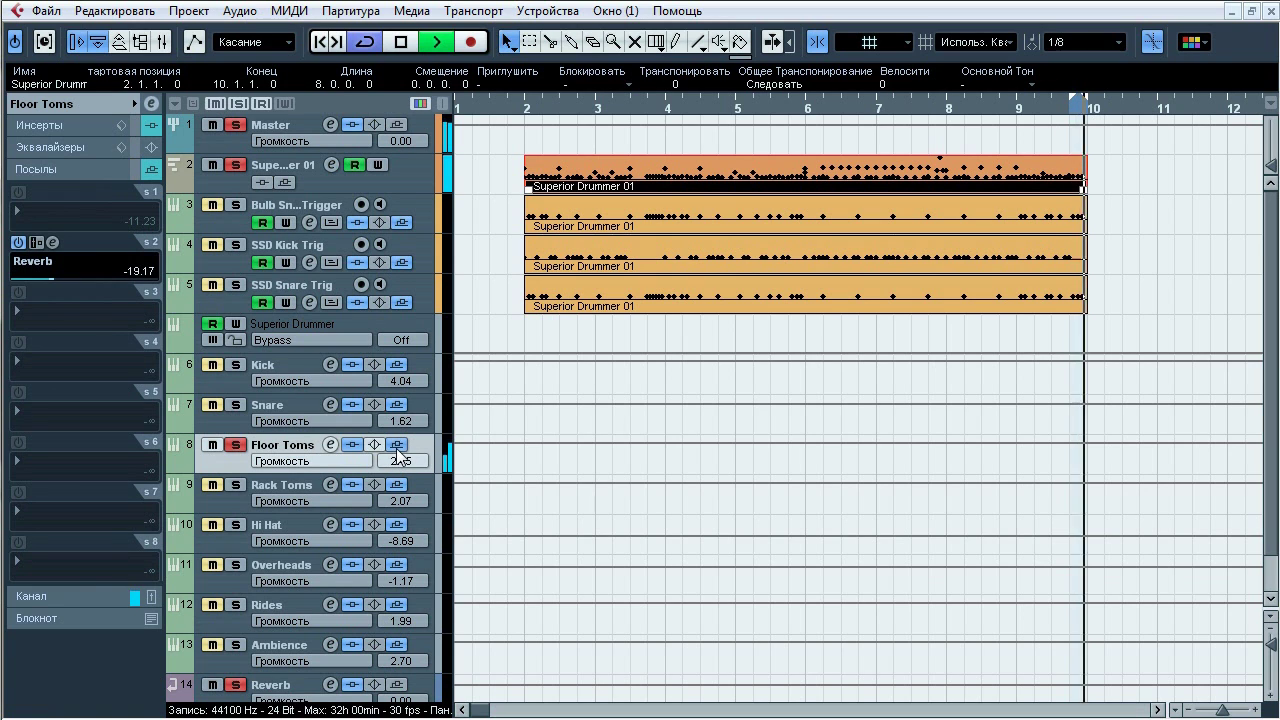
Step: Stop playback, switch the solo from the Floor Toms to the Rack Toms and move the loop to a short passage just after bar 9
click(236, 445)
key(space)
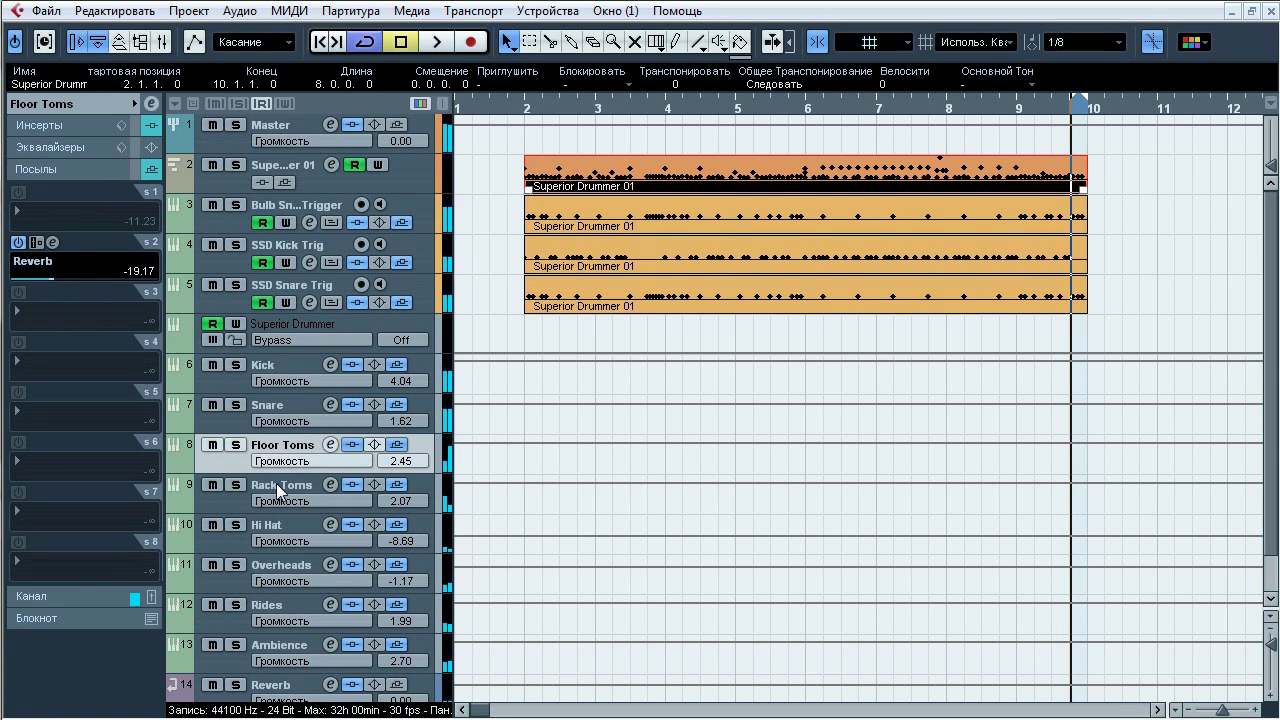
click(280, 489)
click(236, 485)
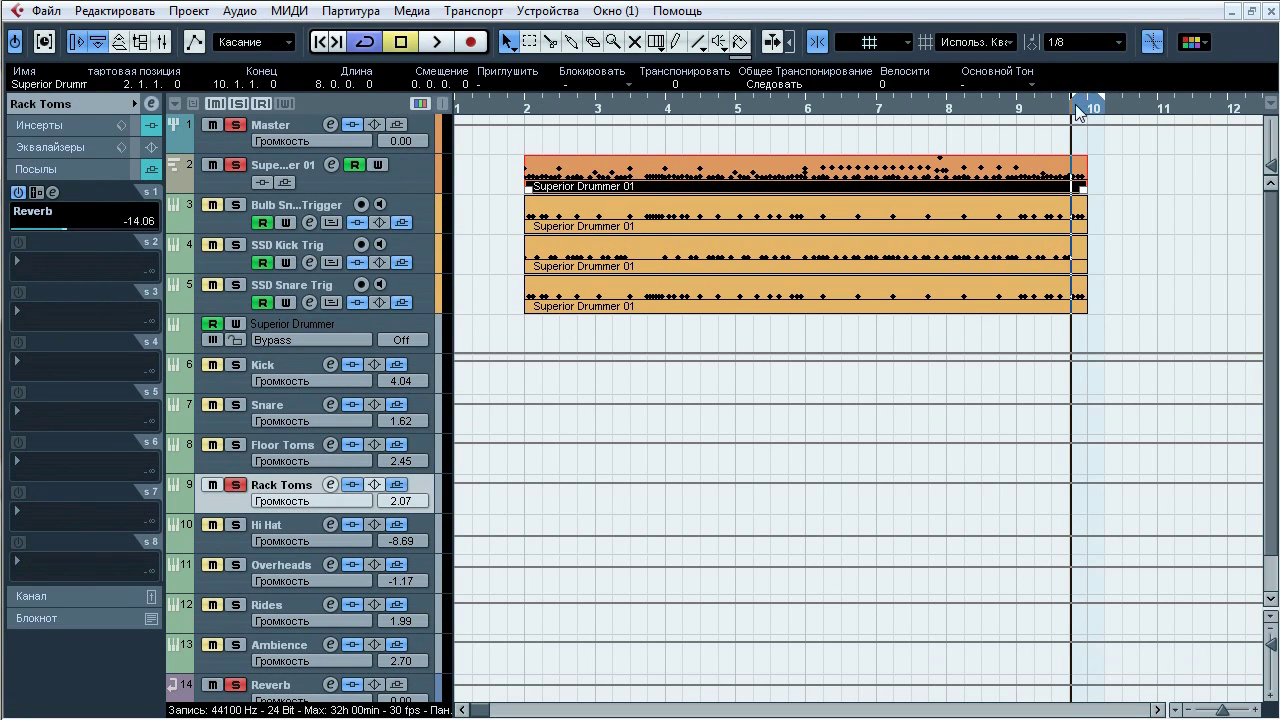
drag(1060, 102, 1050, 105)
key(KP_1)
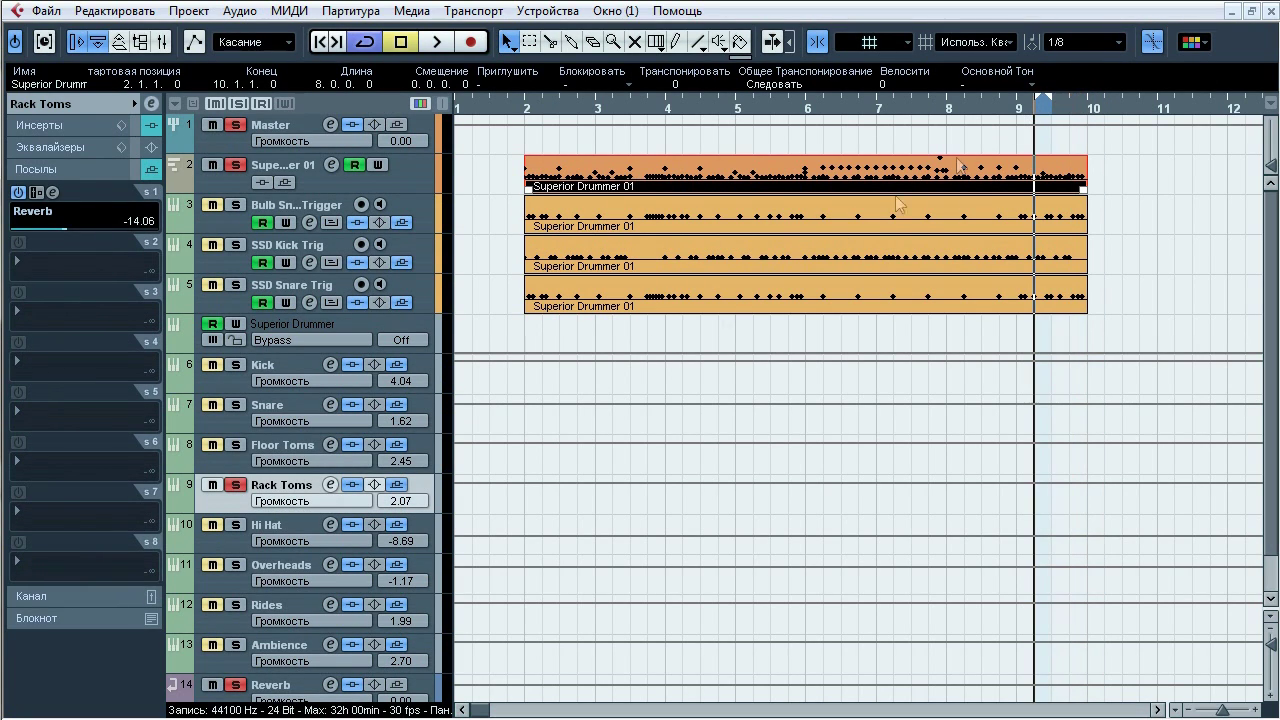
Step: Show the Rack Toms' inserts, bypass the sends, compare all inserts bypassed and active during playback, leave them active and stop
click(60, 125)
key(space)
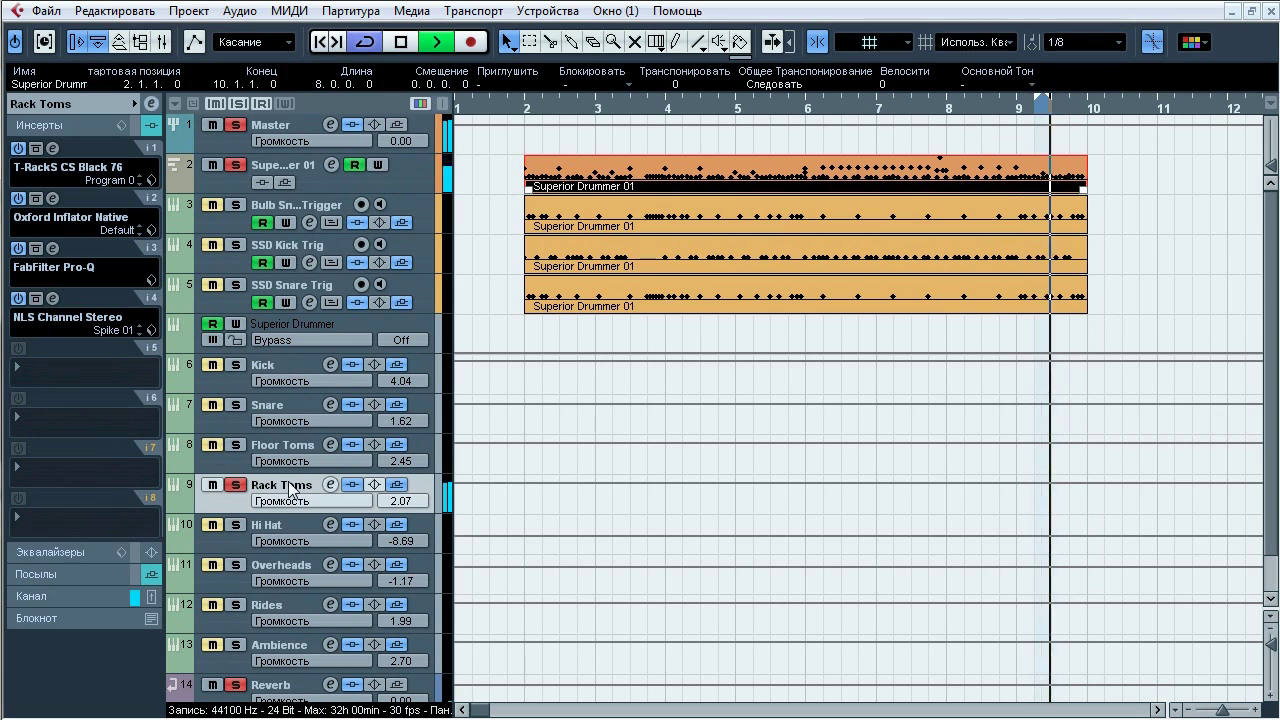
click(397, 485)
click(352, 485)
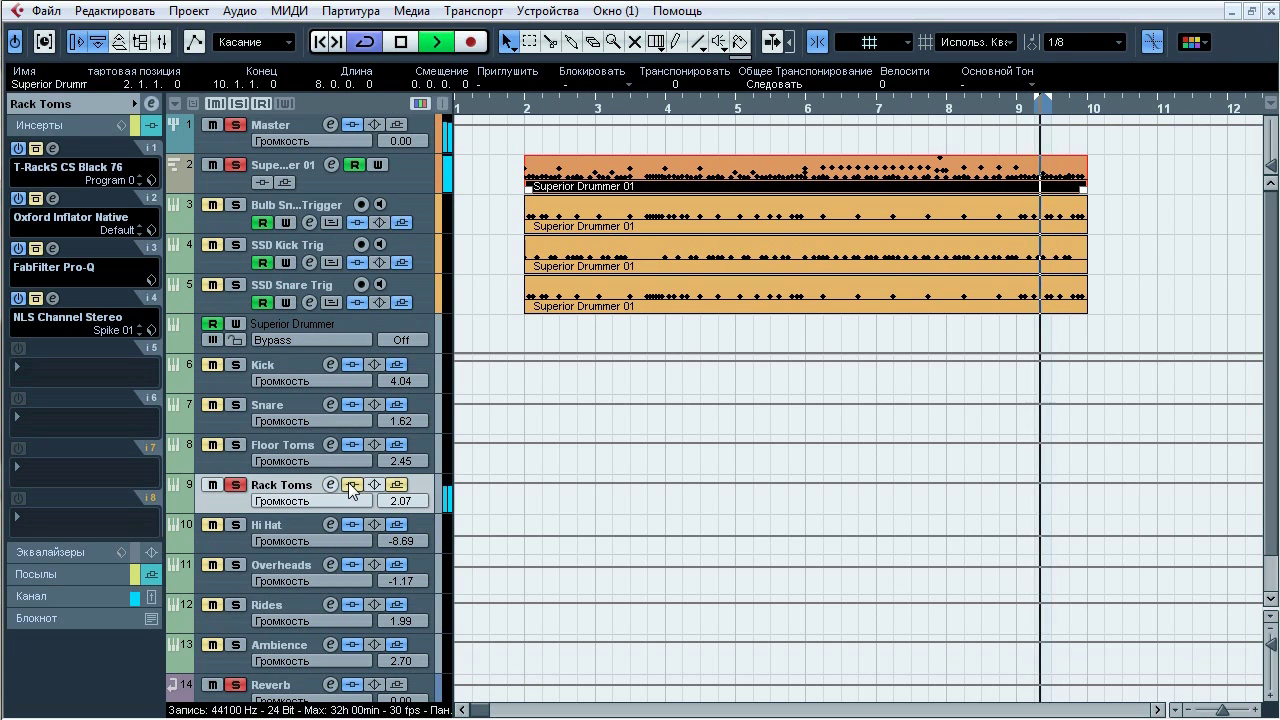
click(351, 487)
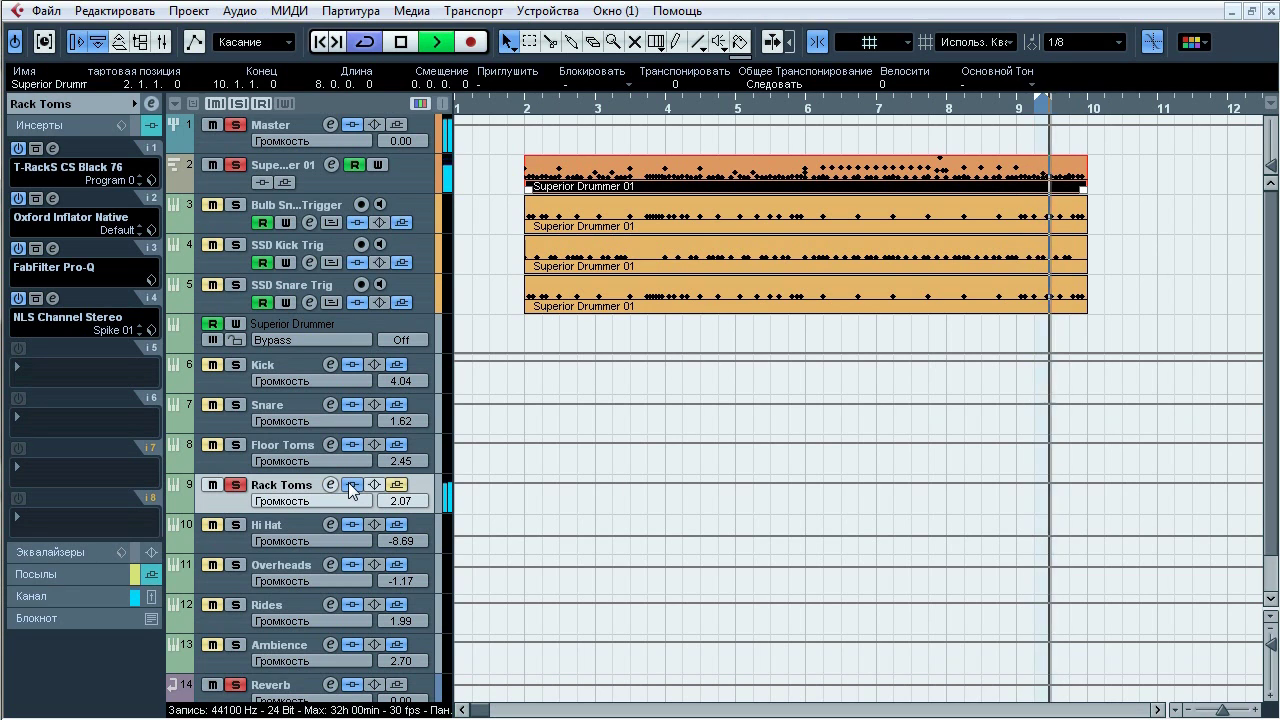
key(space)
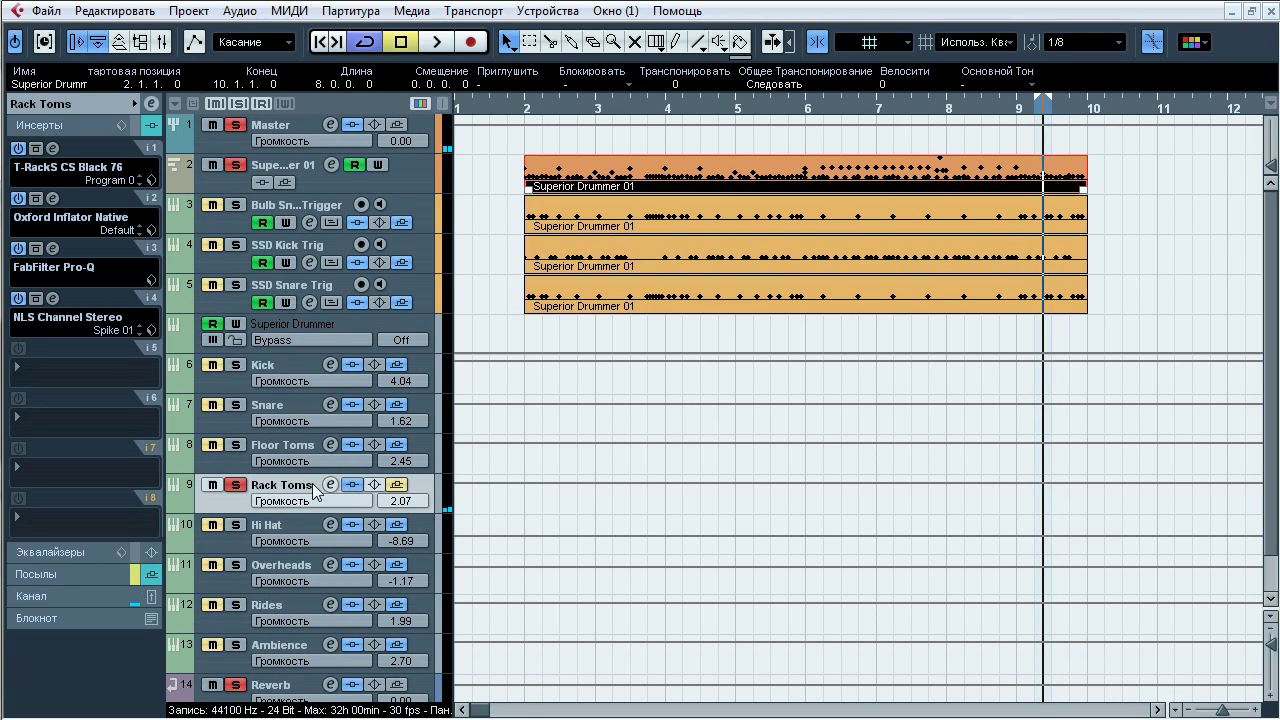
Step: Compare the Floor Toms' and Rack Toms' insert chains, and audition the 112.92 Hz band of the Rack Toms' third-insert Pro-Q during playback
click(274, 446)
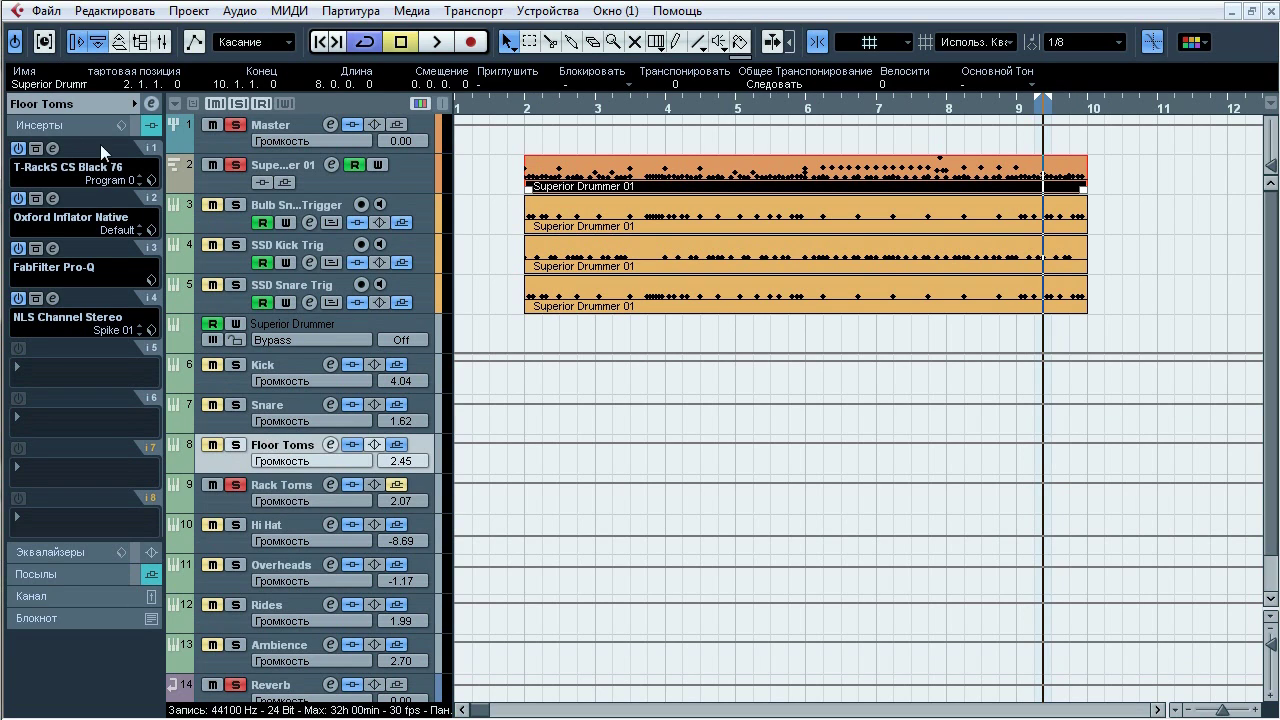
click(283, 486)
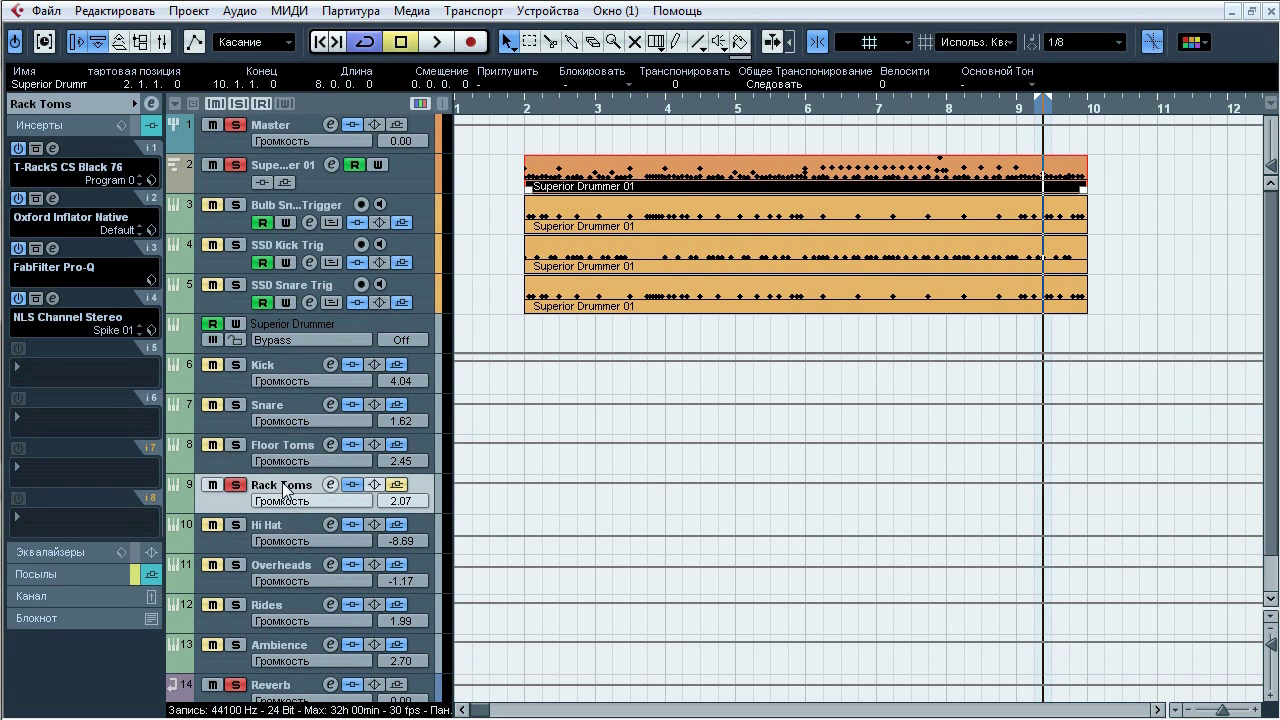
click(52, 248)
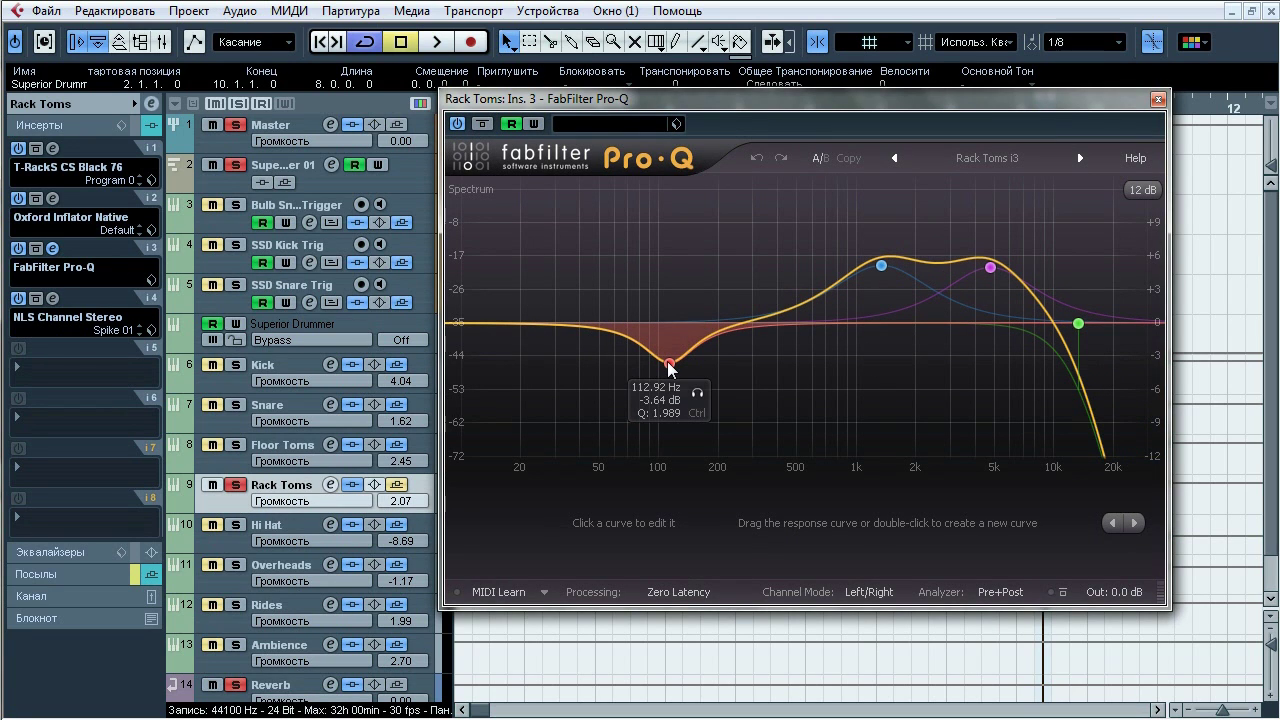
key(space)
click(698, 393)
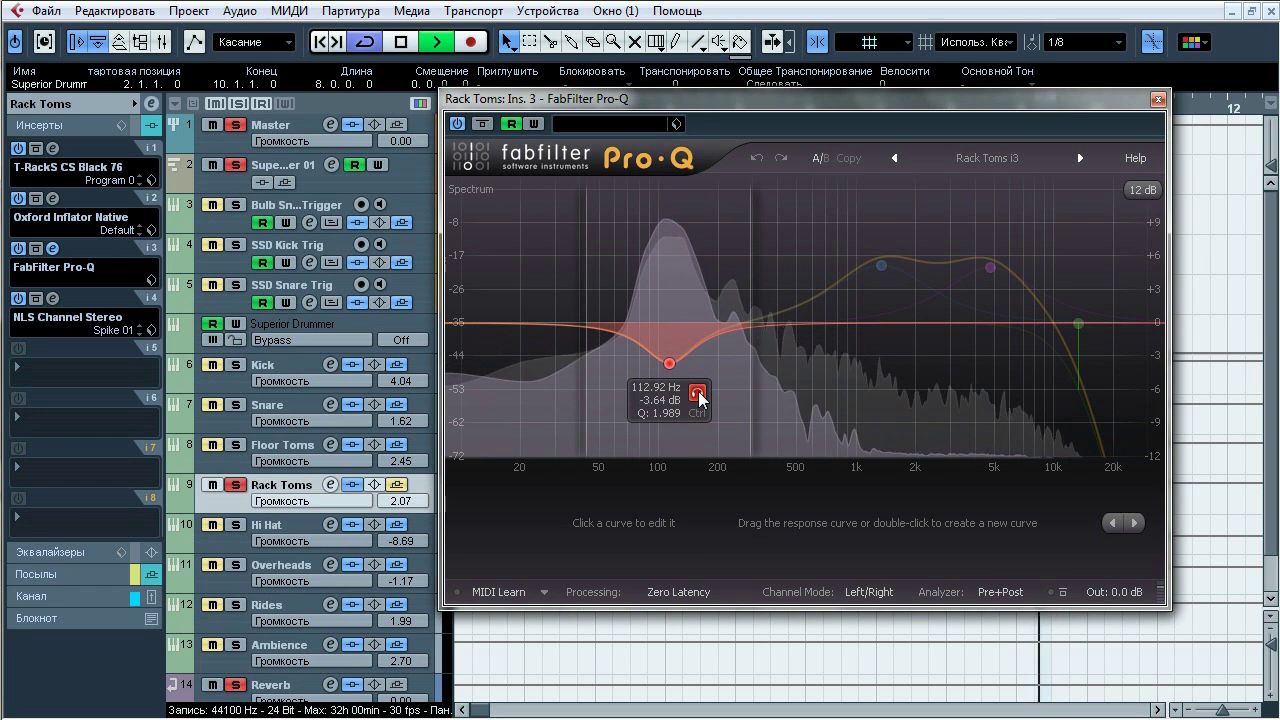
Step: Select the 112.92 Hz band, compare it bypassed and active, leave it active, stop playback and close the Rack Toms' Pro-Q
drag(627, 241, 717, 406)
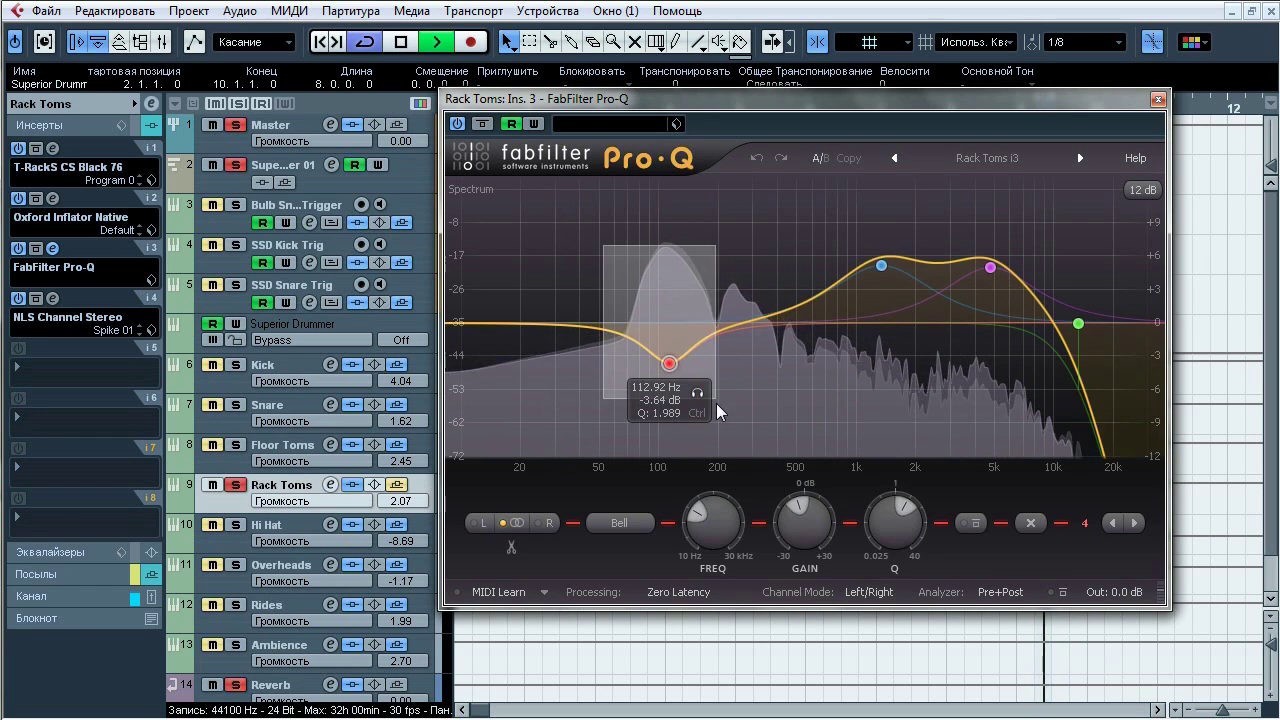
click(970, 524)
click(970, 524)
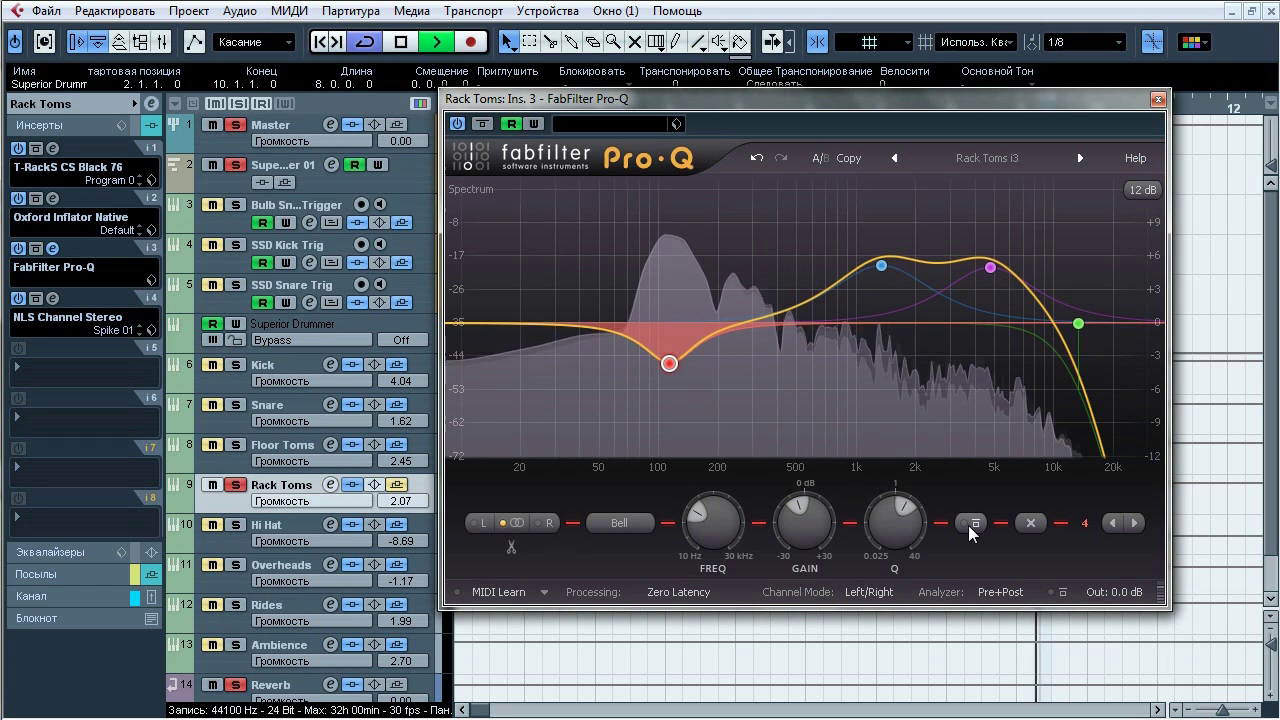
key(space)
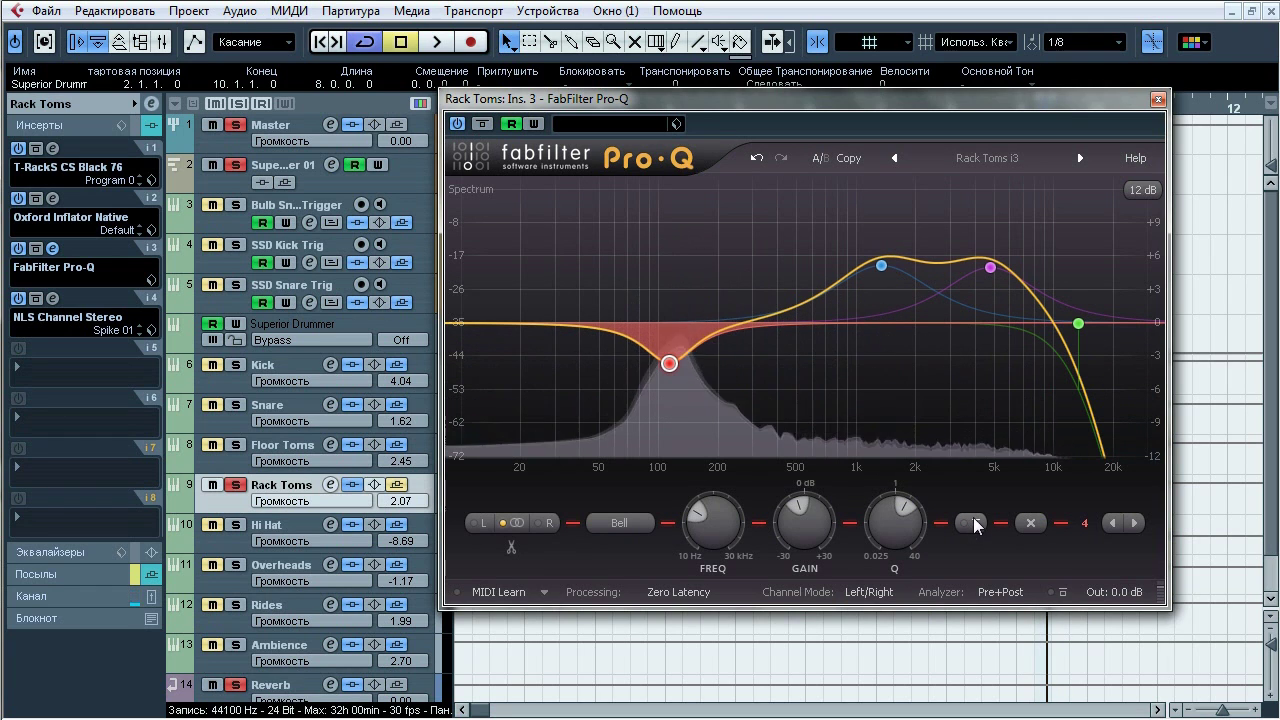
click(1158, 100)
Step: Show and reactivate the Rack Toms' sends, and play the soloed Hi Hat over a loop from bar 6 to bar 8
click(77, 574)
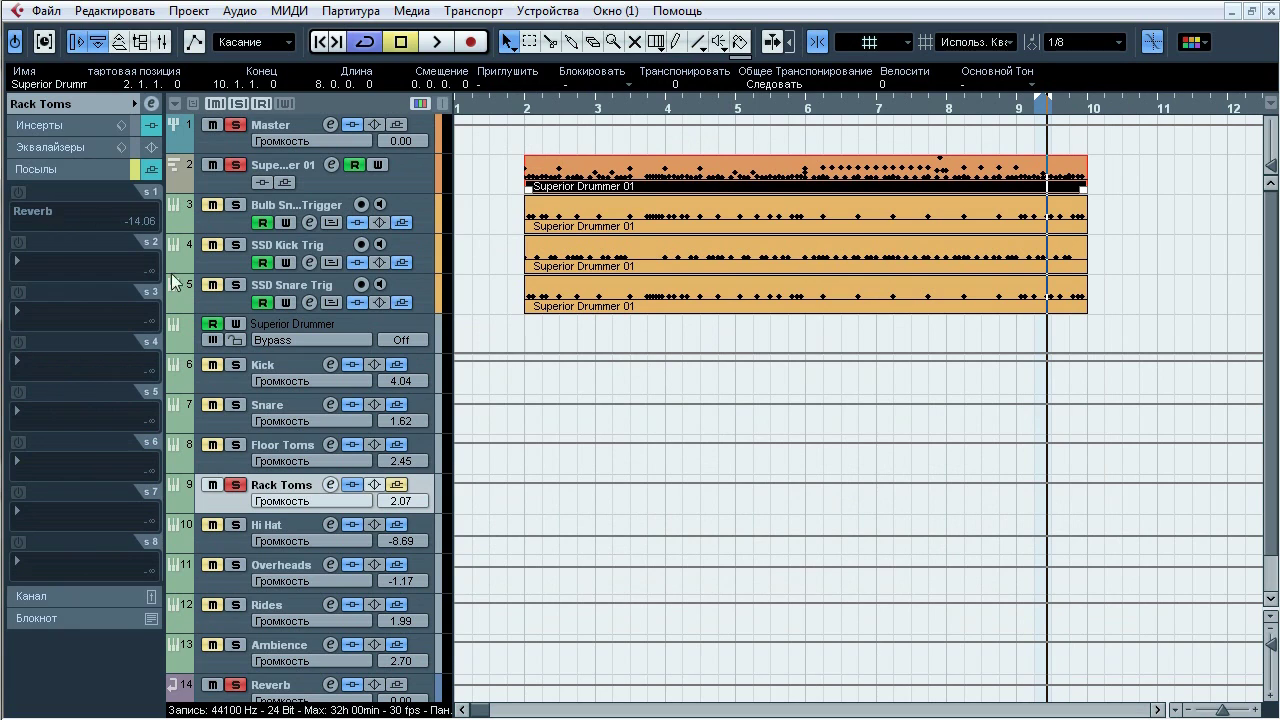
click(397, 485)
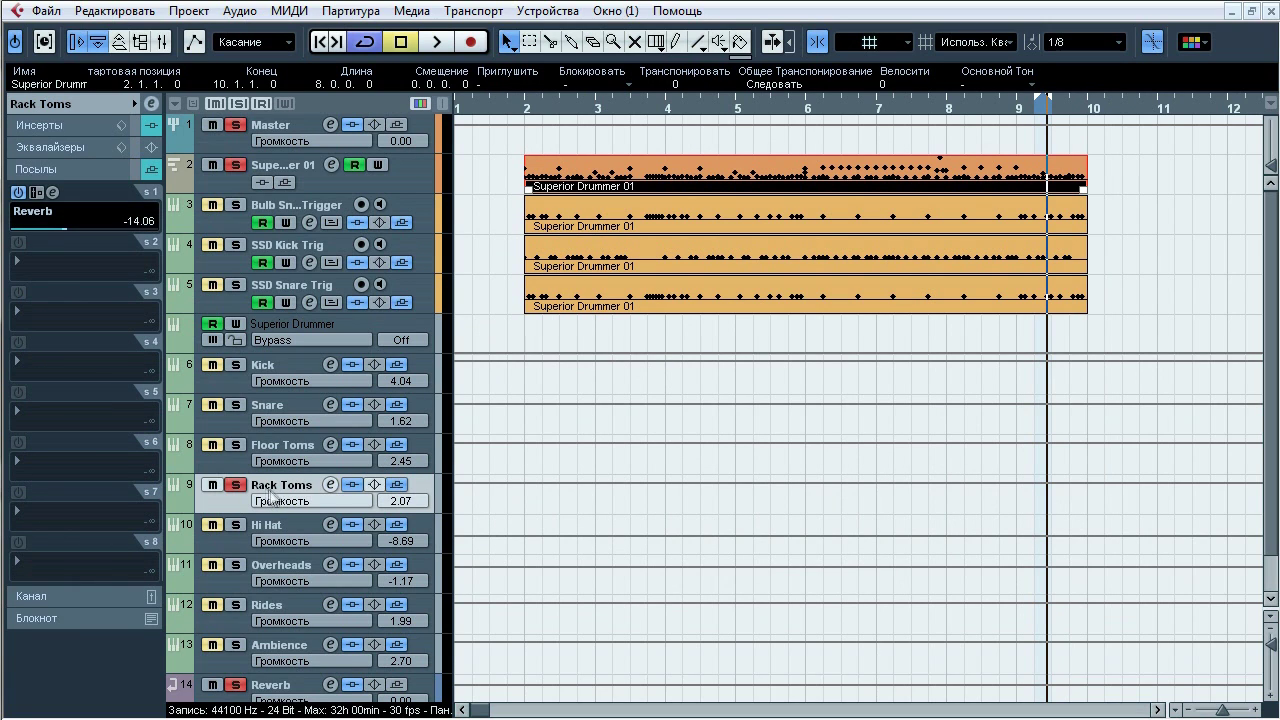
click(254, 532)
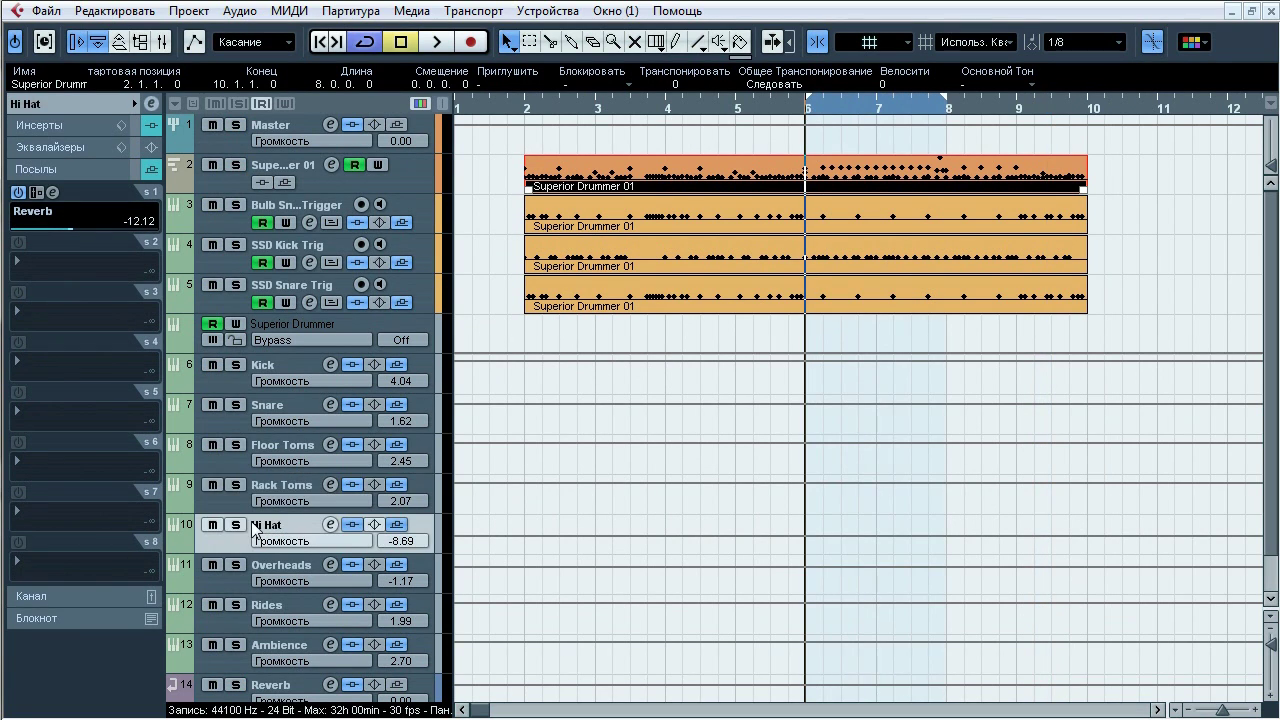
key(s)
key(space)
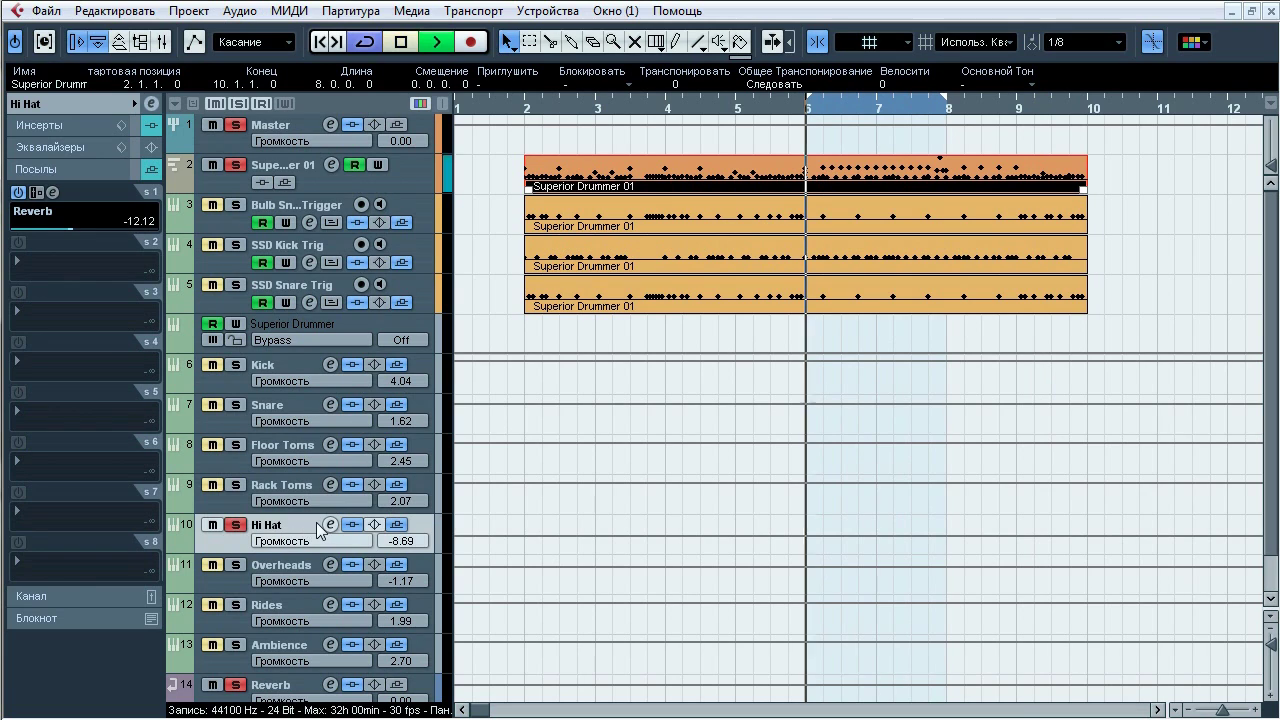
Step: Show the Hi Hat's inserts, bypass its sends and compare all inserts bypassed and active on the soloed channel
click(60, 126)
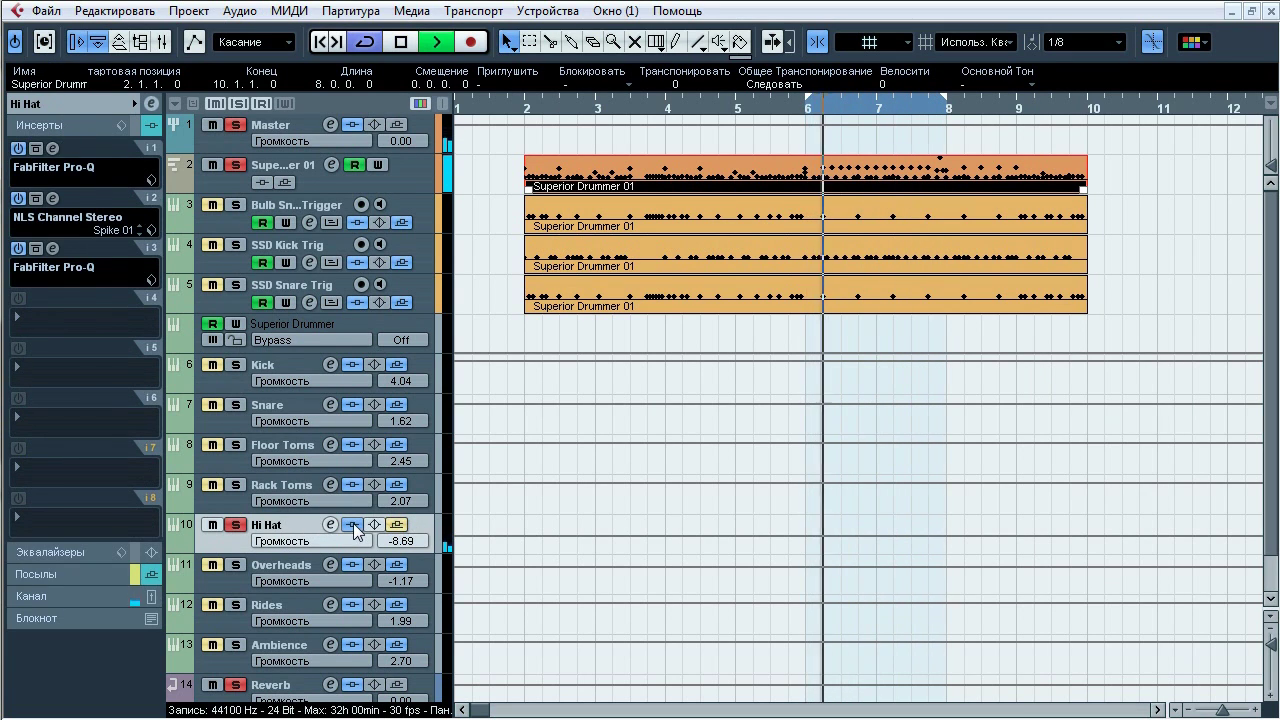
click(353, 524)
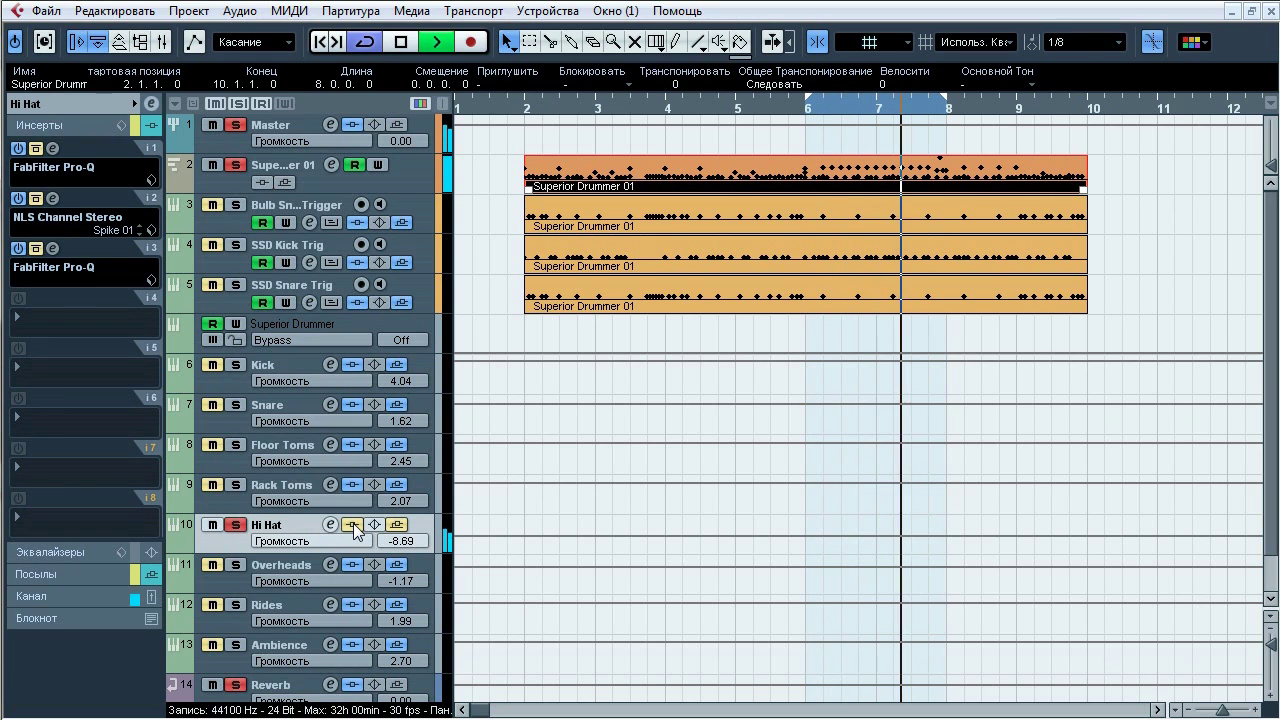
click(353, 524)
Step: Compare the Hi Hat's inserts active and bypassed within the full drum mix, solo the channel again and stop playback
click(235, 524)
click(235, 524)
click(352, 524)
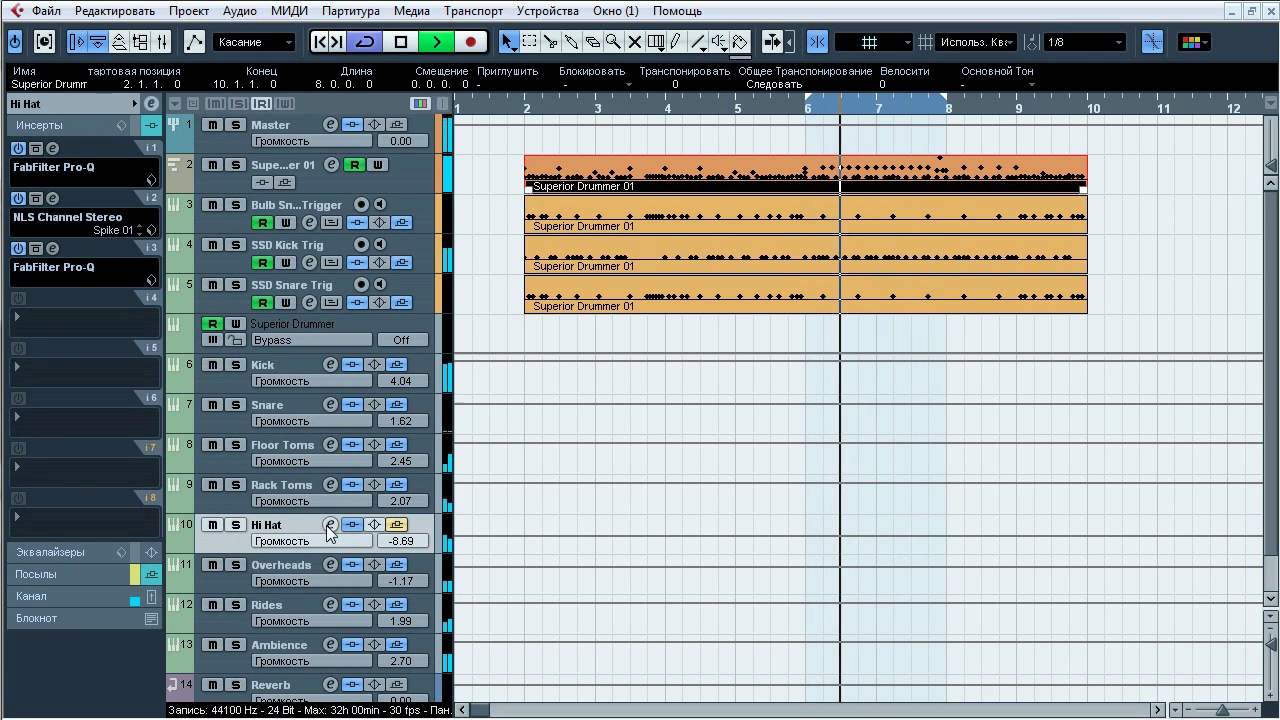
click(352, 524)
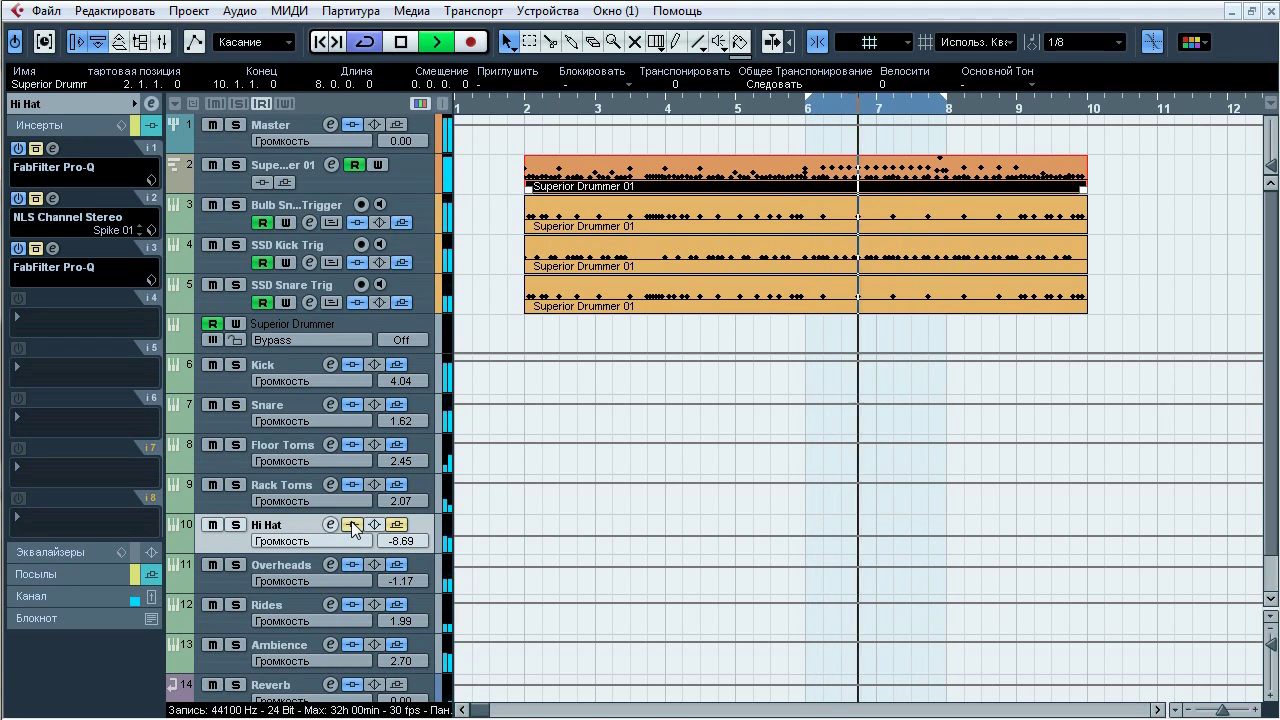
click(235, 524)
key(space)
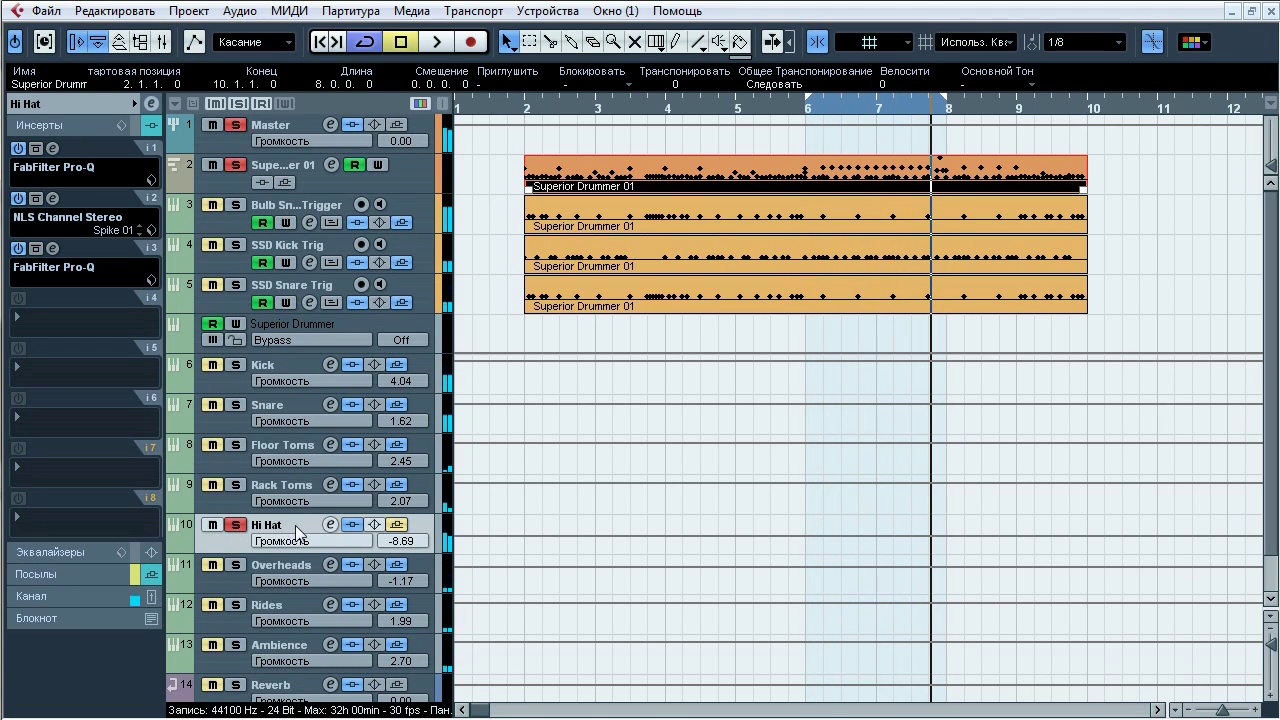
Step: Bypass all Hi Hat inserts, open the first-insert Pro-Q, compare it active and bypassed during playback and leave it active
click(350, 525)
click(86, 172)
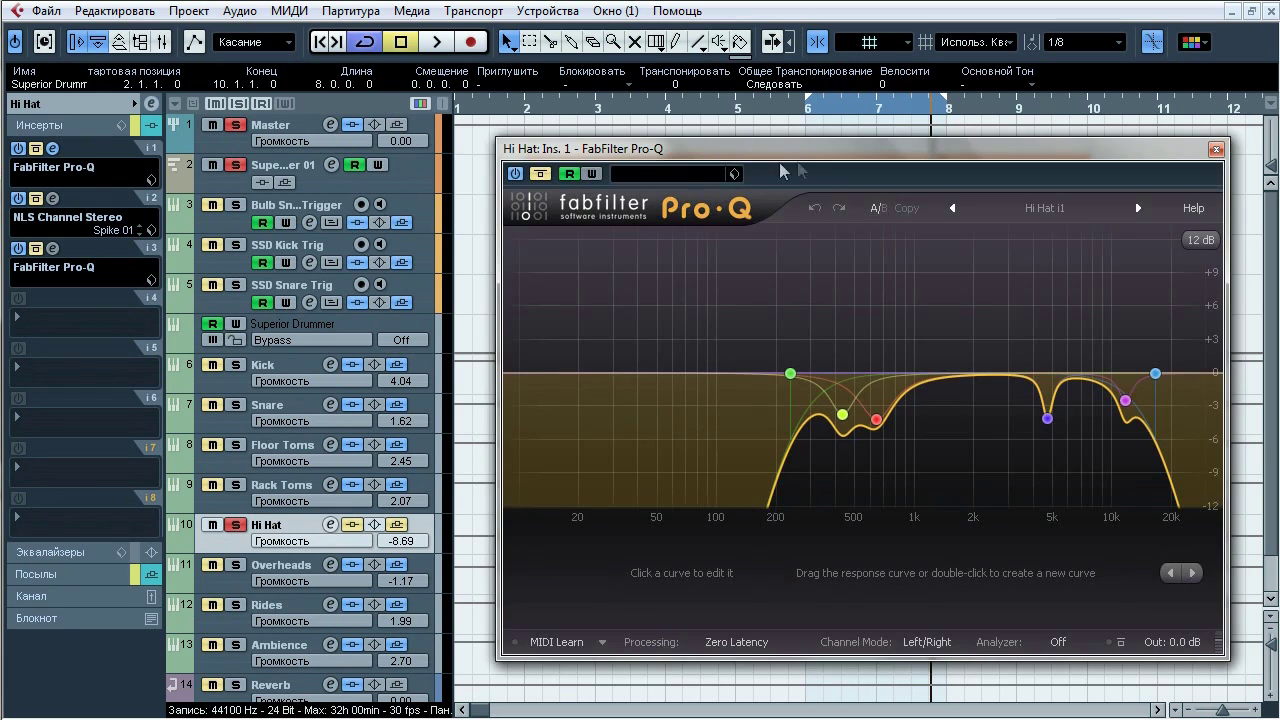
drag(781, 142, 592, 134)
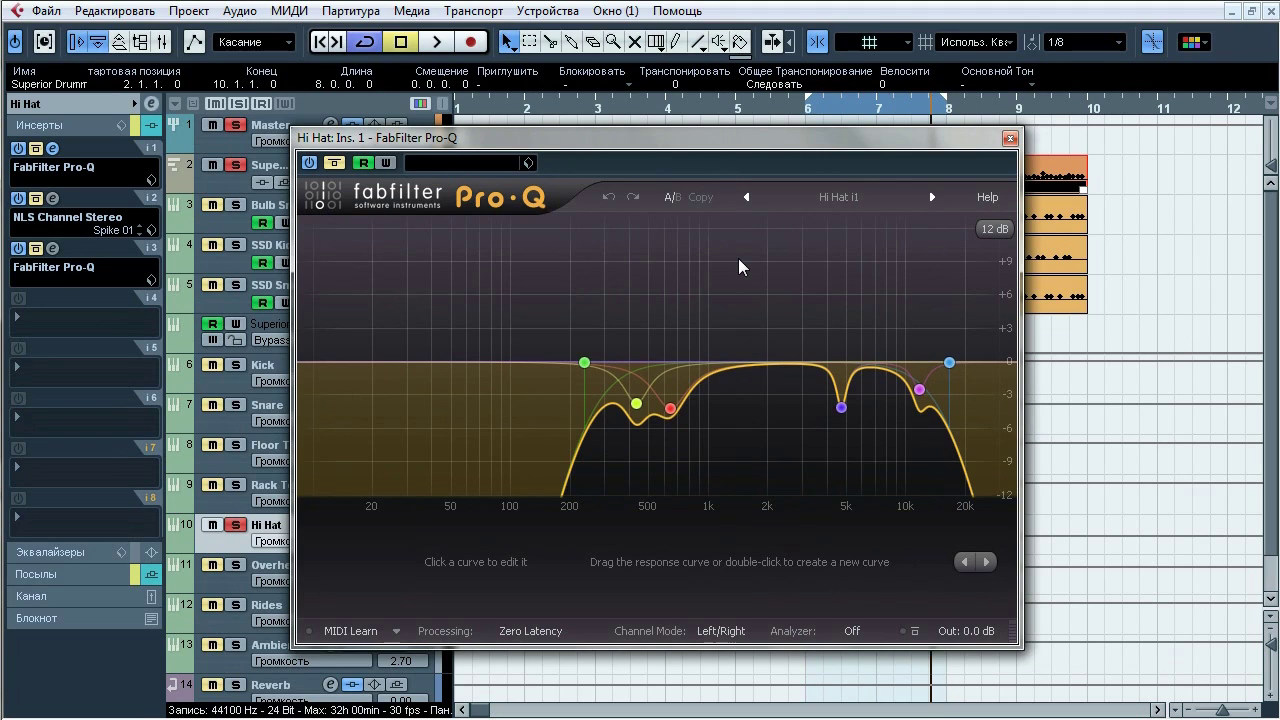
key(space)
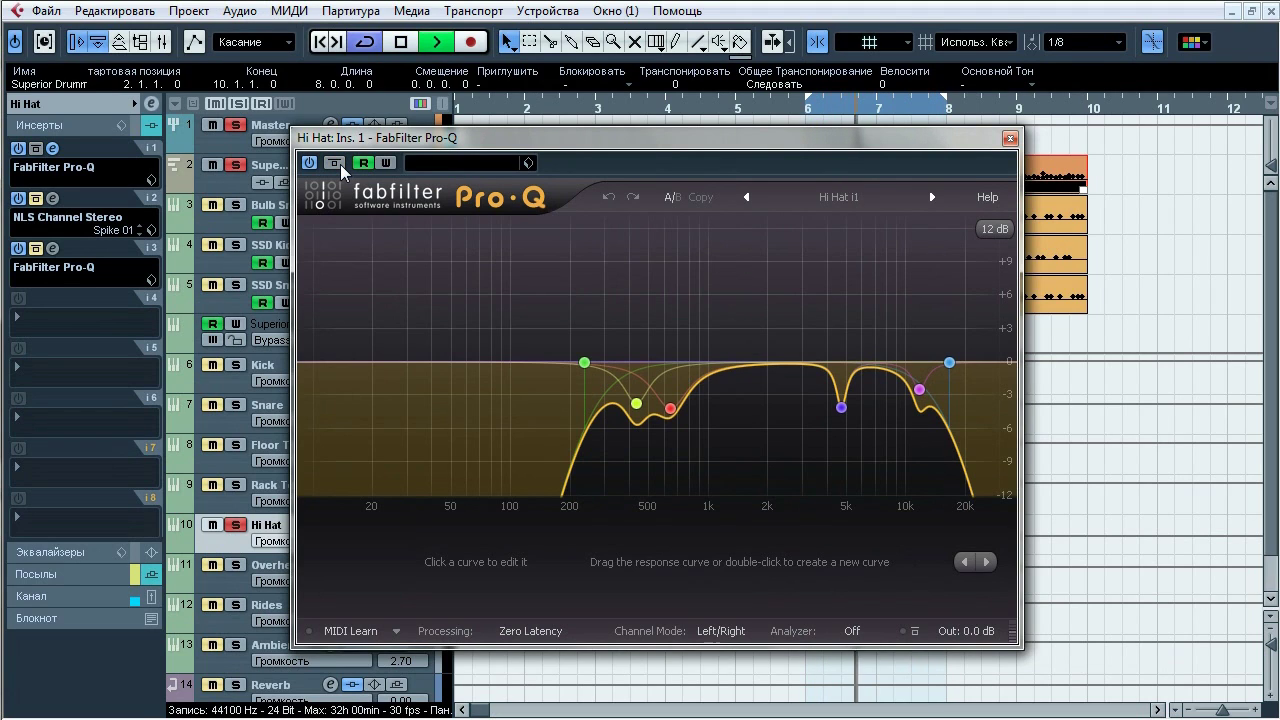
click(340, 164)
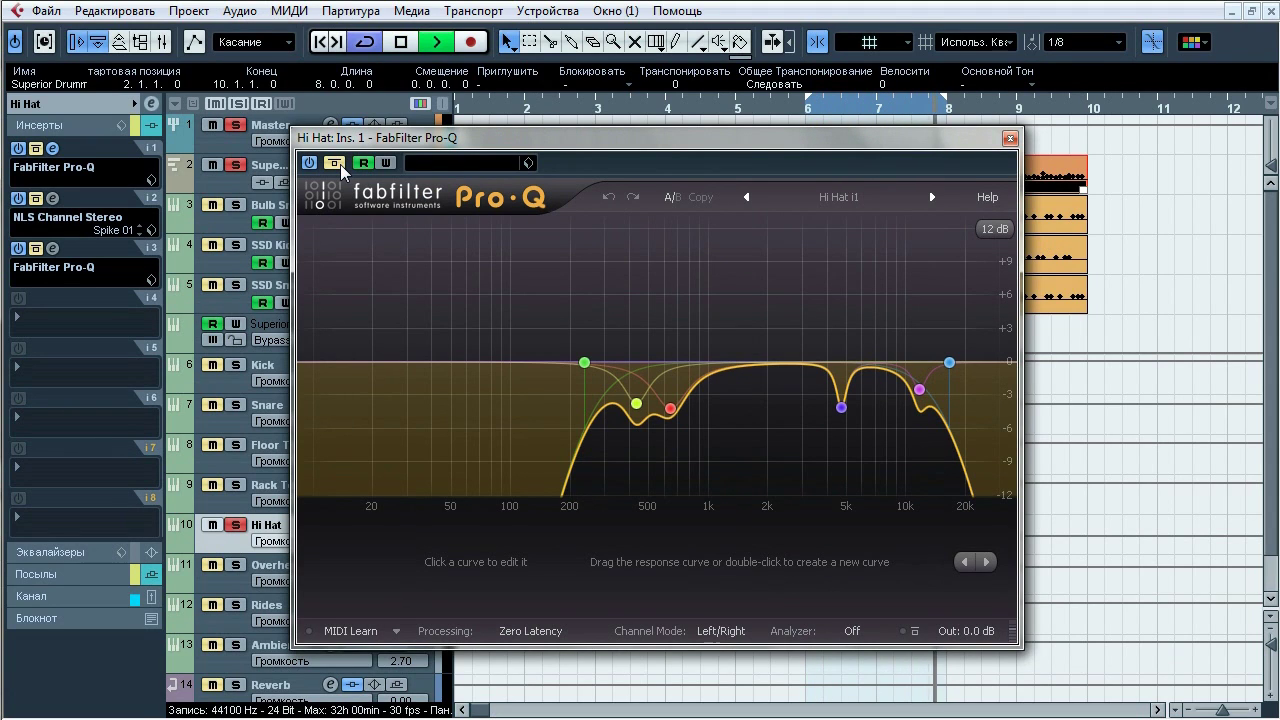
click(340, 164)
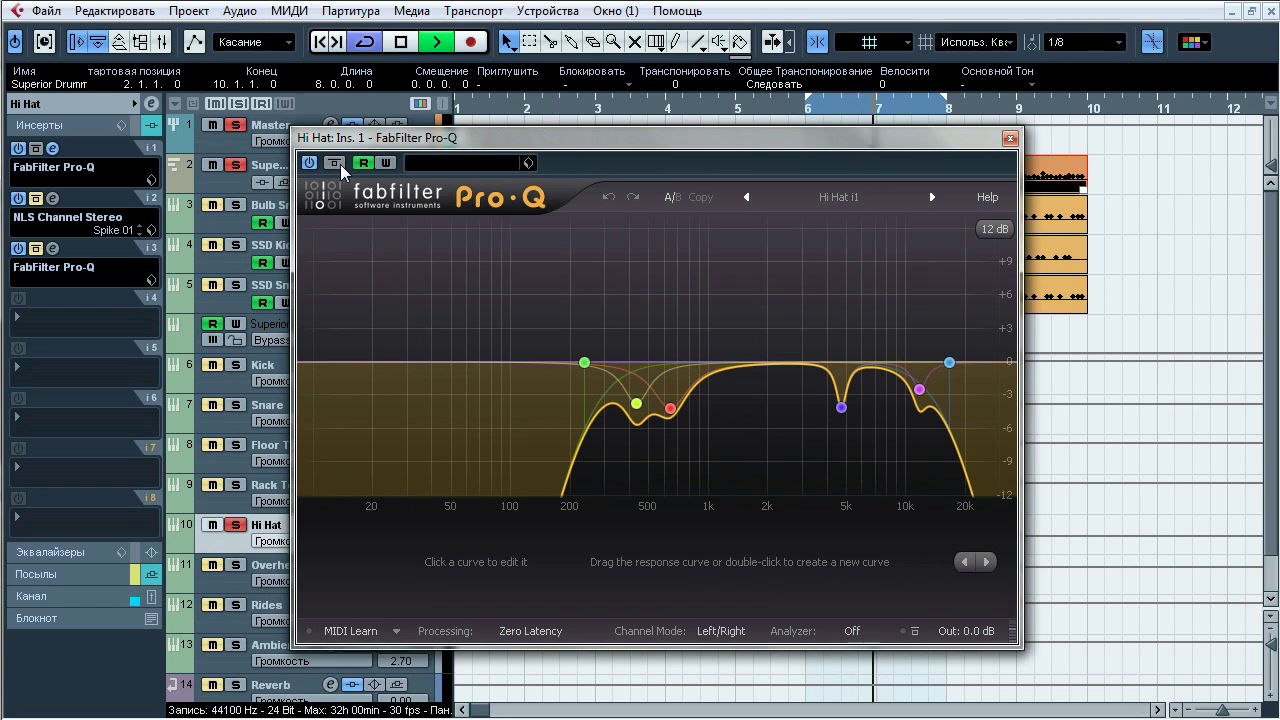
click(340, 164)
click(340, 164)
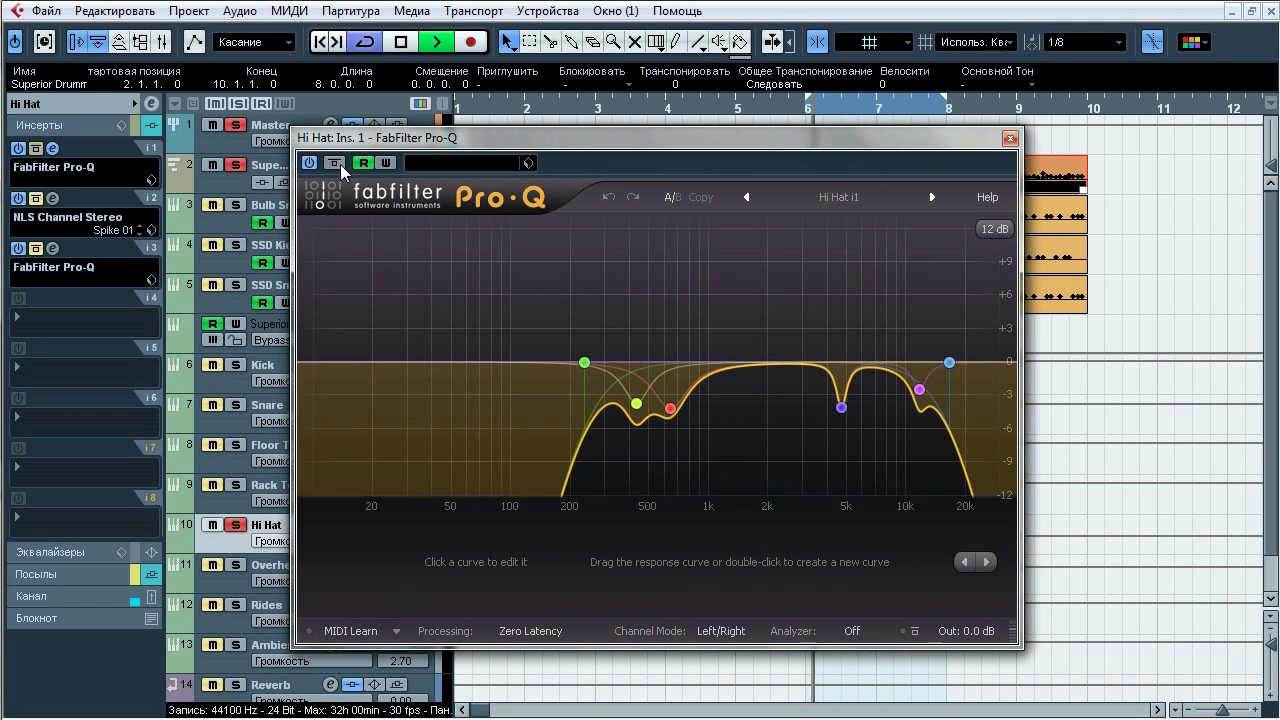
Step: Audition the Hi Hat Pro-Q's 431.32, 641.04 and 4703.0 Hz cuts, the cut above them and the 16557 Hz high cut, stop and close it
mouse_move(617, 328)
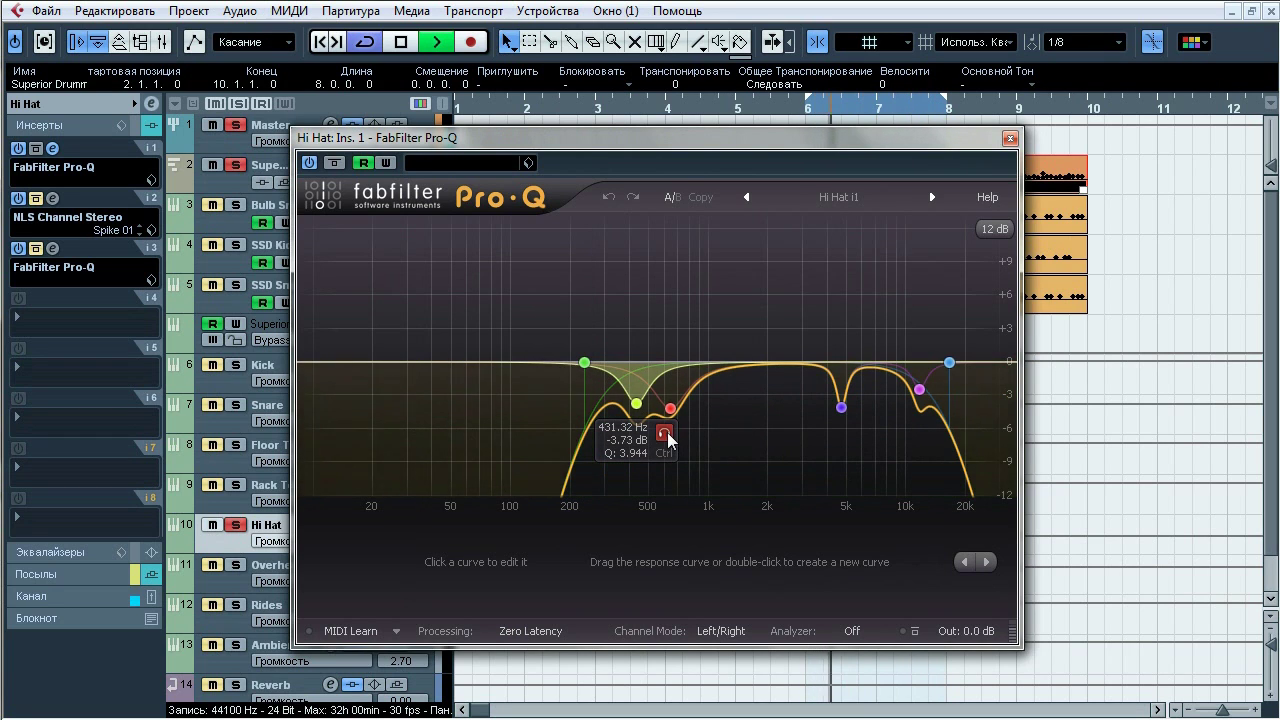
click(666, 438)
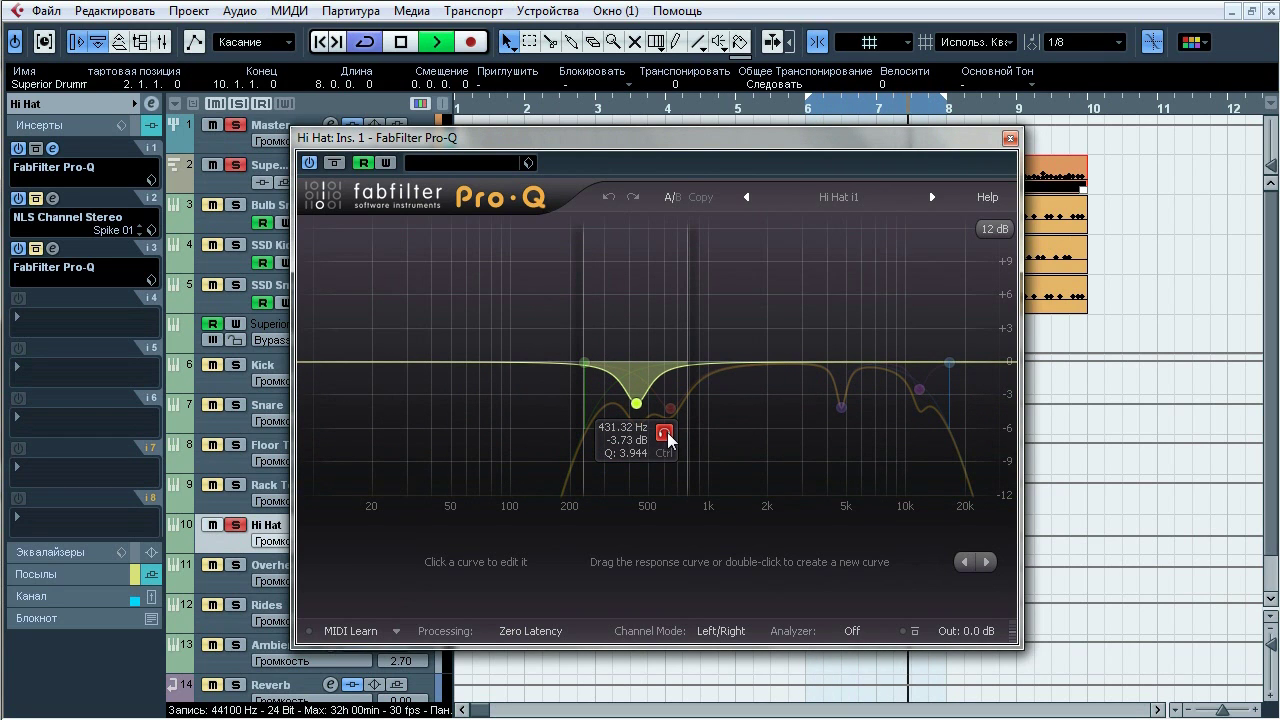
click(697, 438)
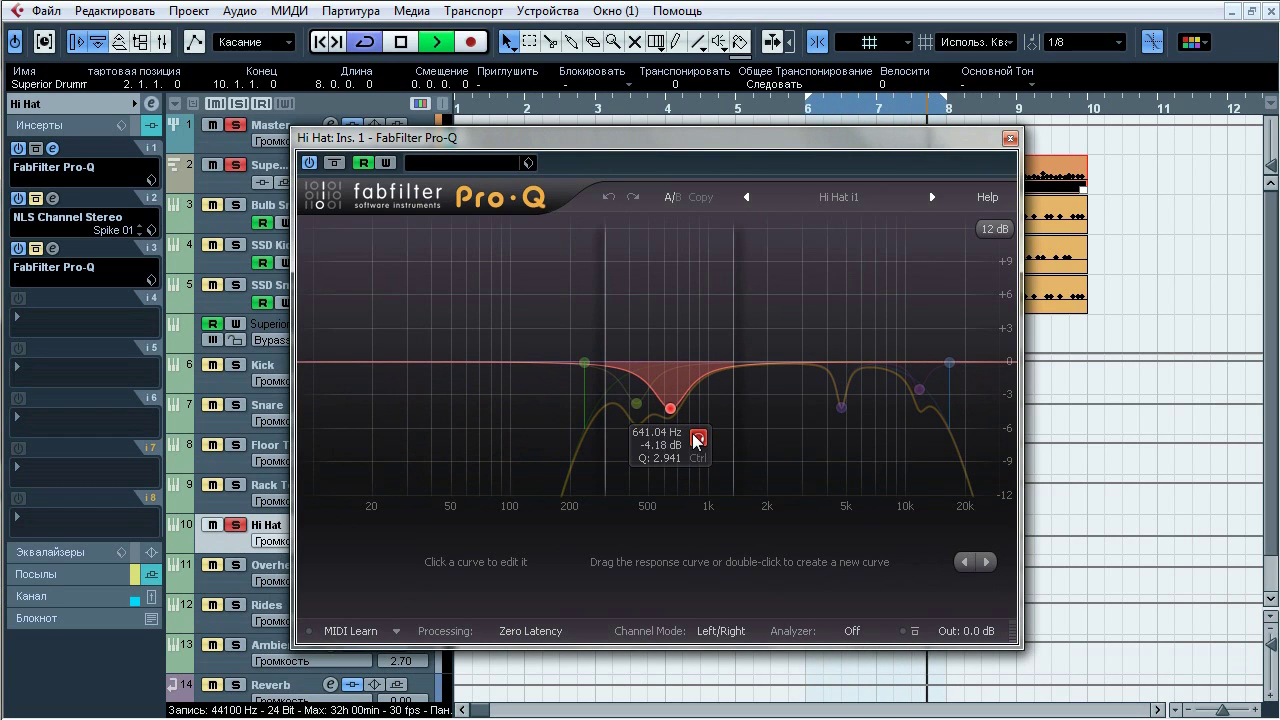
click(870, 437)
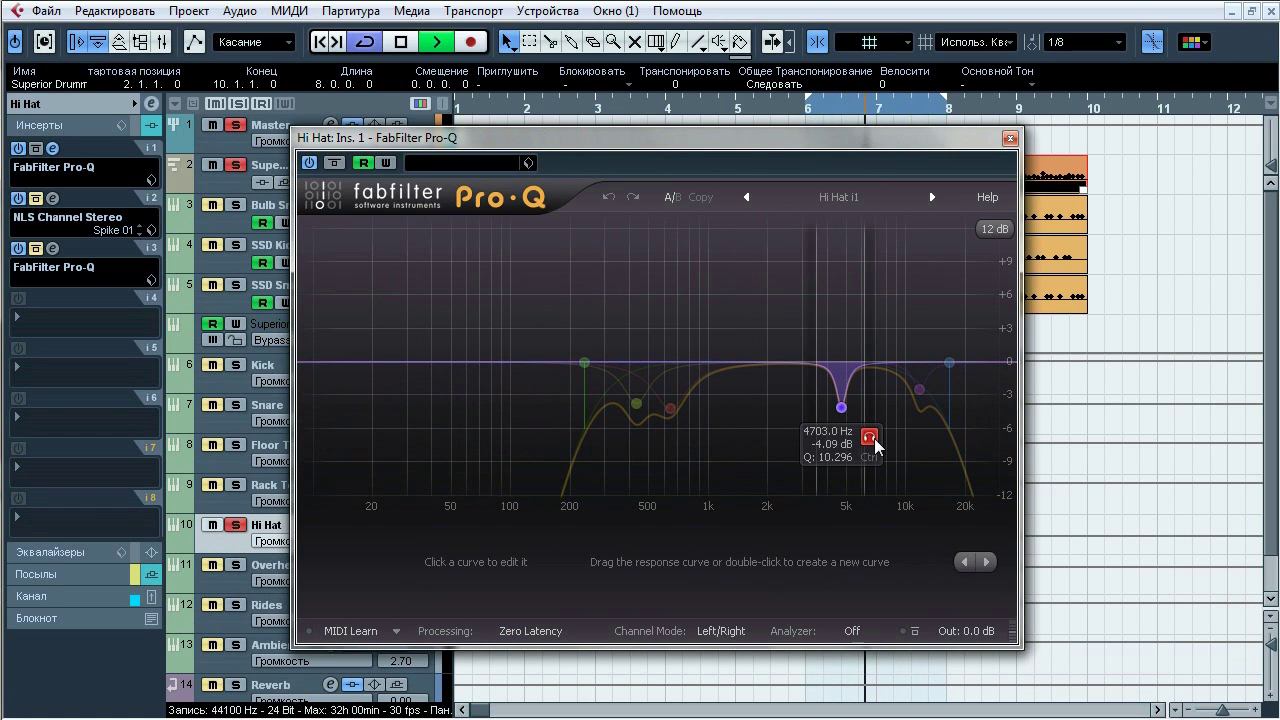
click(945, 420)
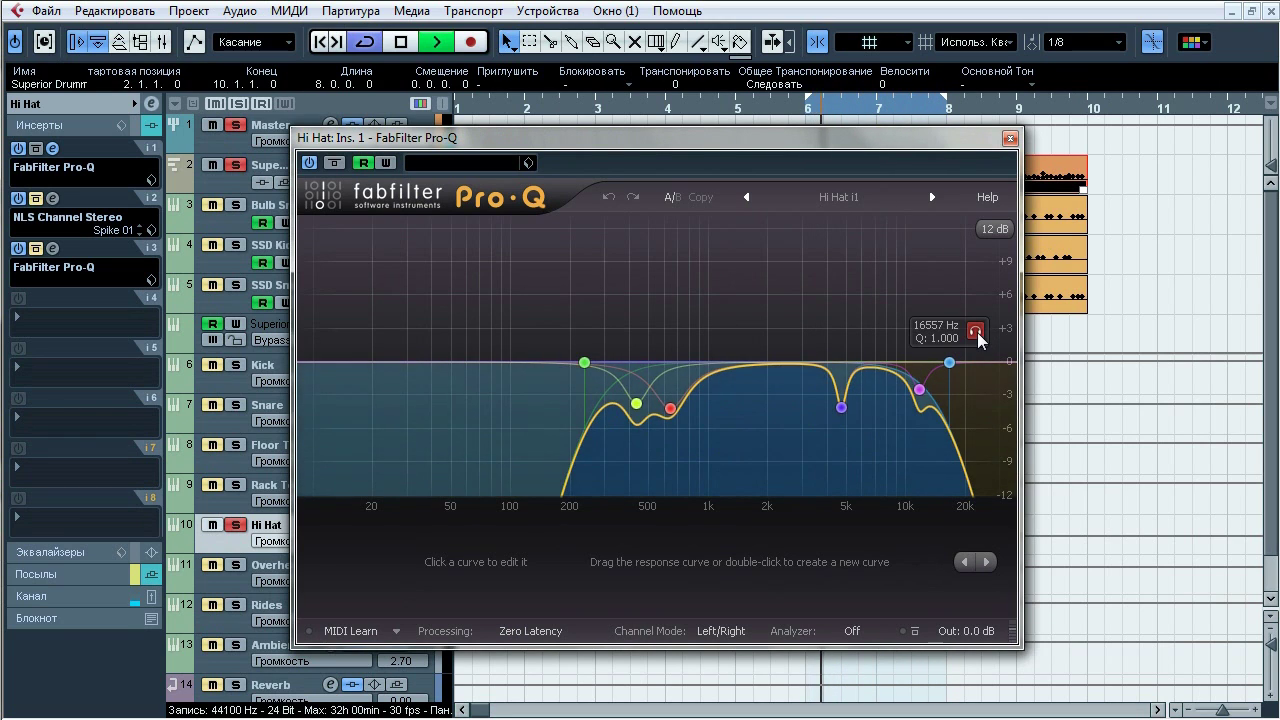
click(976, 332)
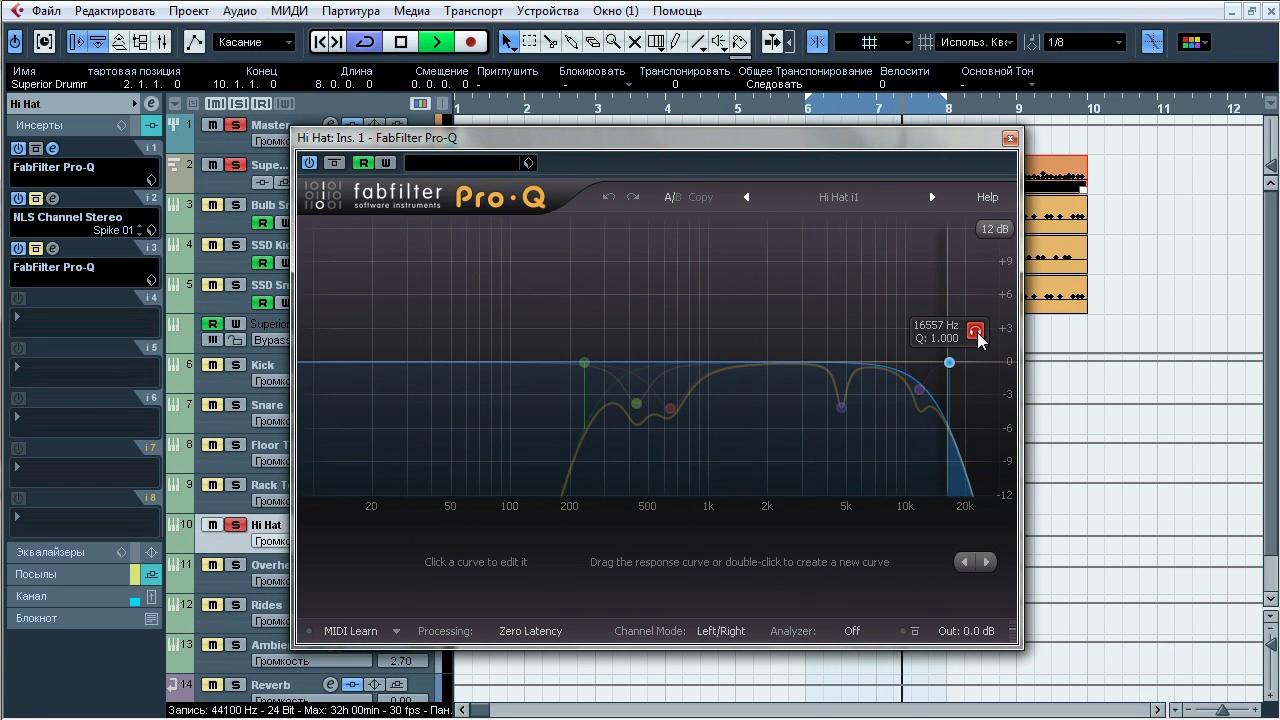
key(space)
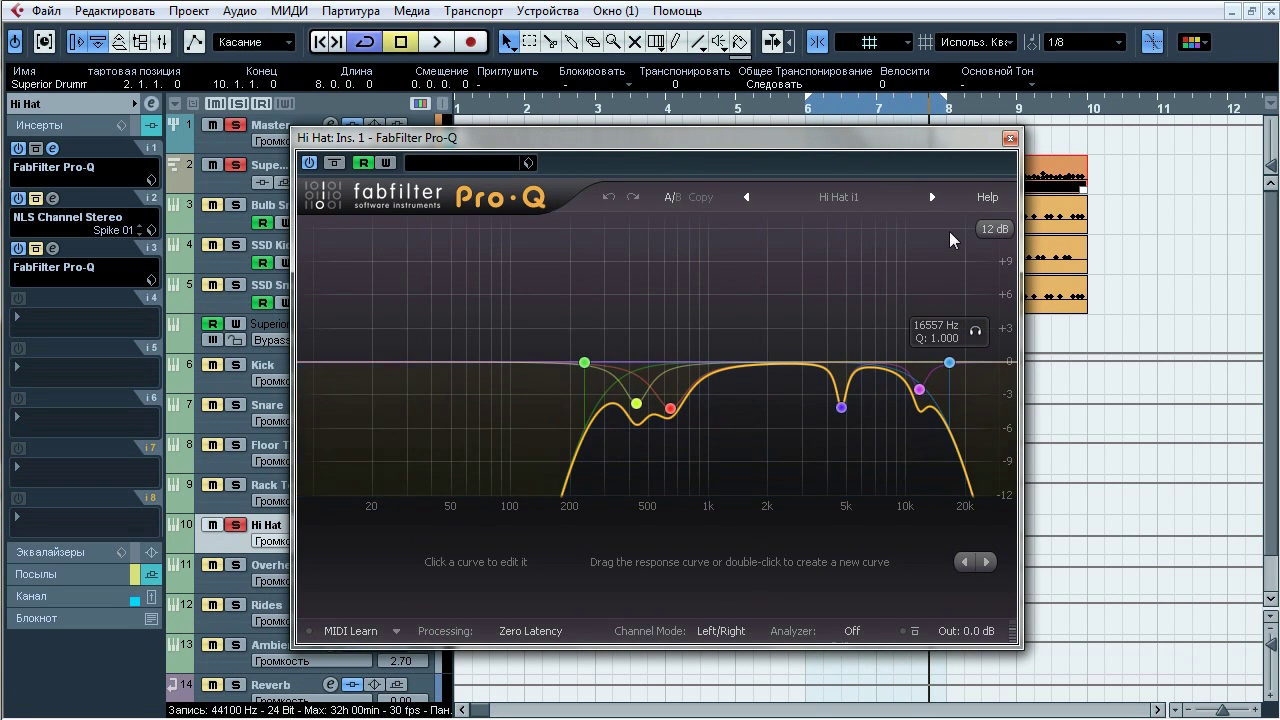
click(1010, 139)
Step: Open the Hi Hat's second-insert NLS Channel Stereo, show the channel fader and meter, and compare the insert active and bypassed during playback
click(52, 198)
drag(571, 94, 583, 77)
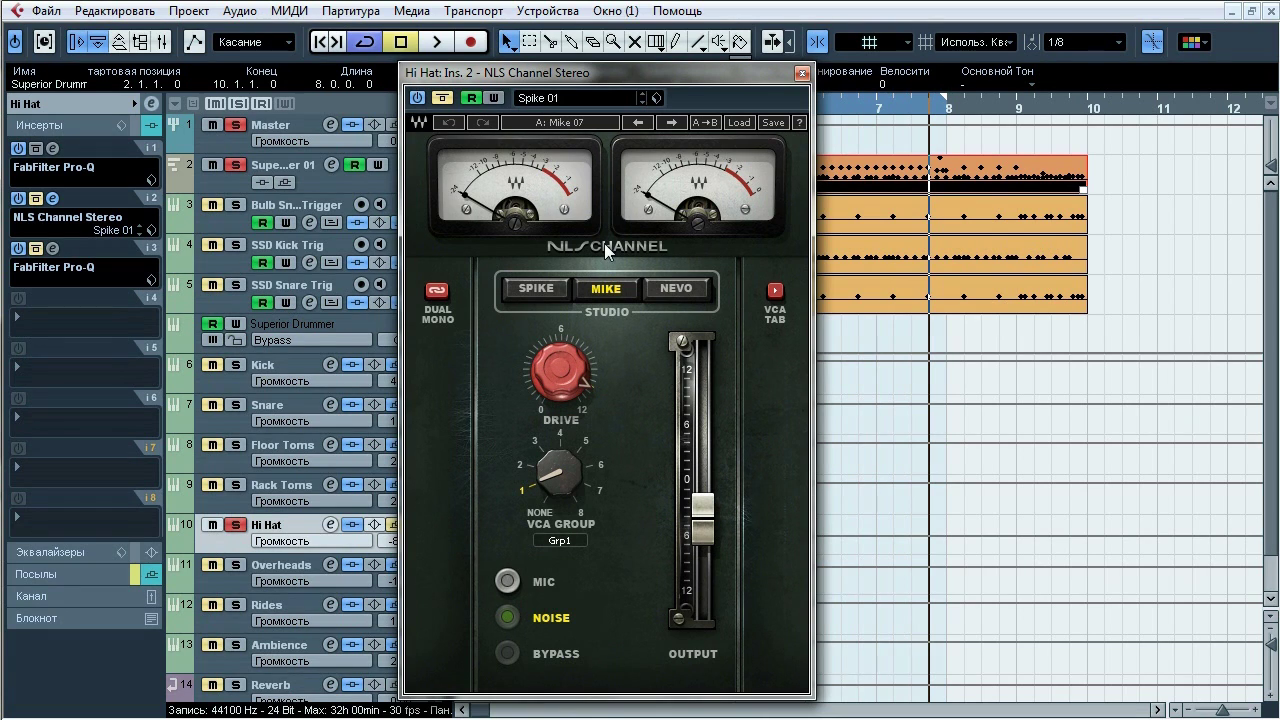
key(space)
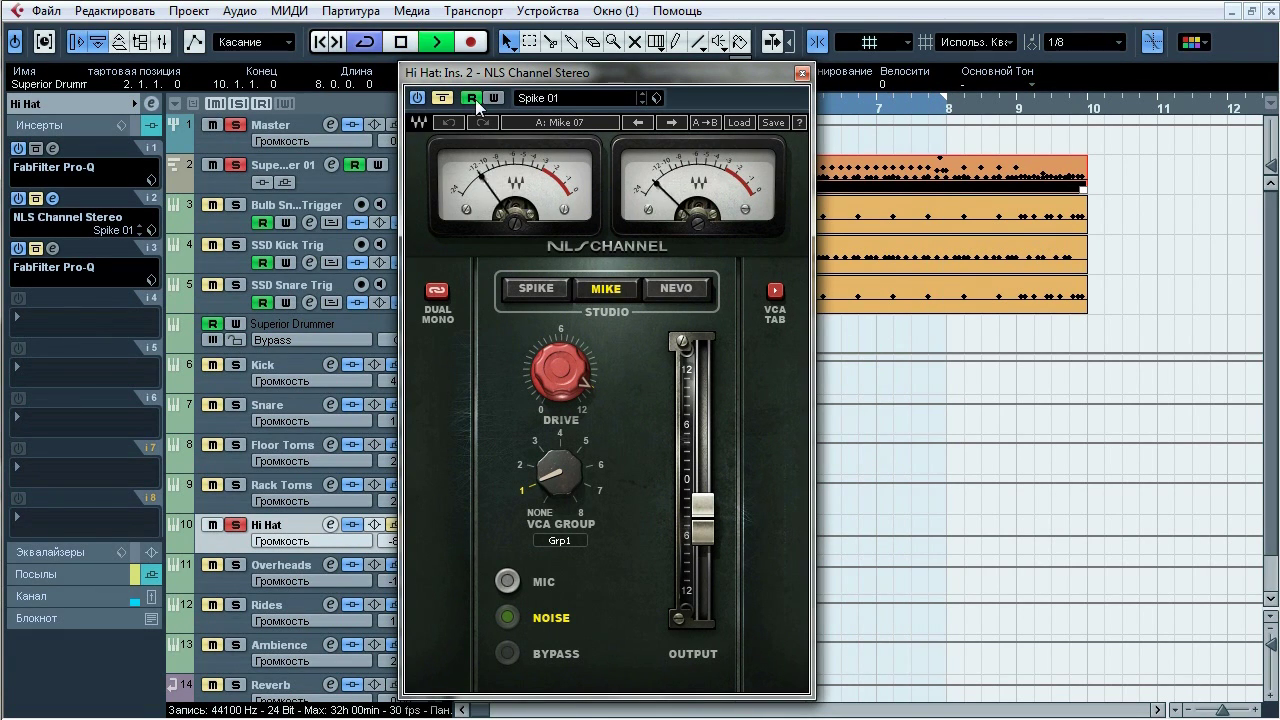
click(71, 595)
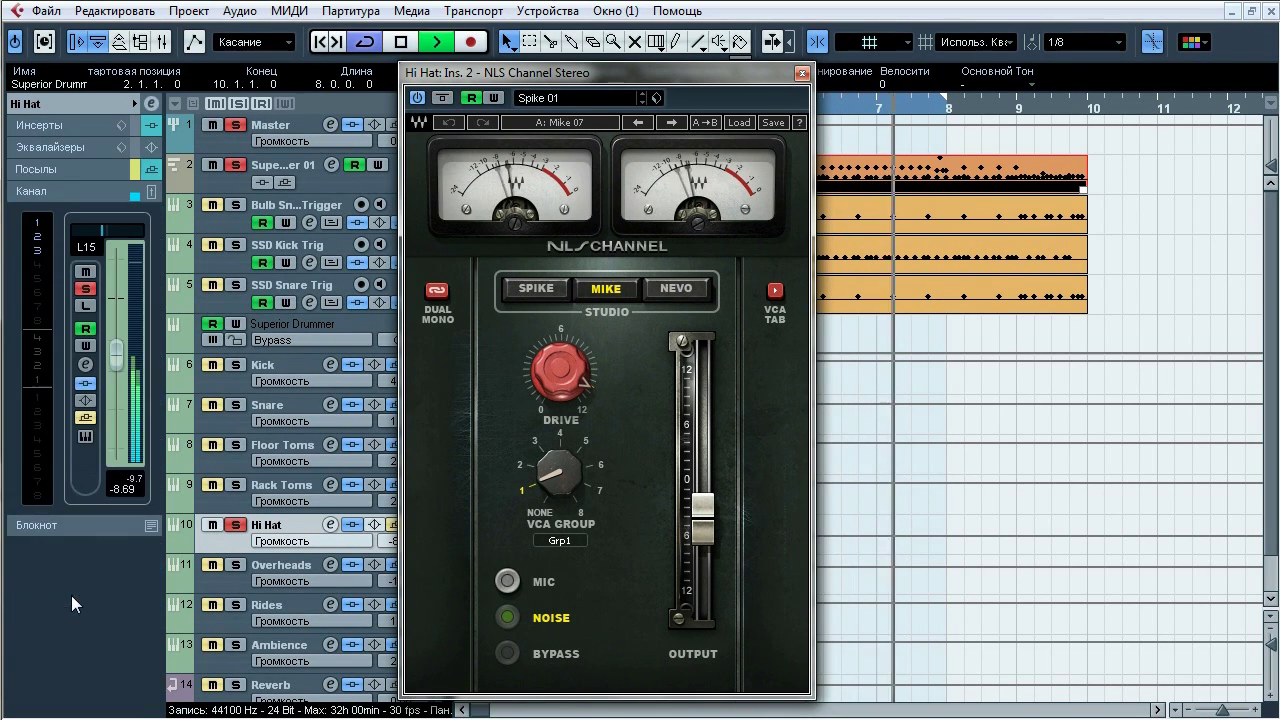
click(440, 97)
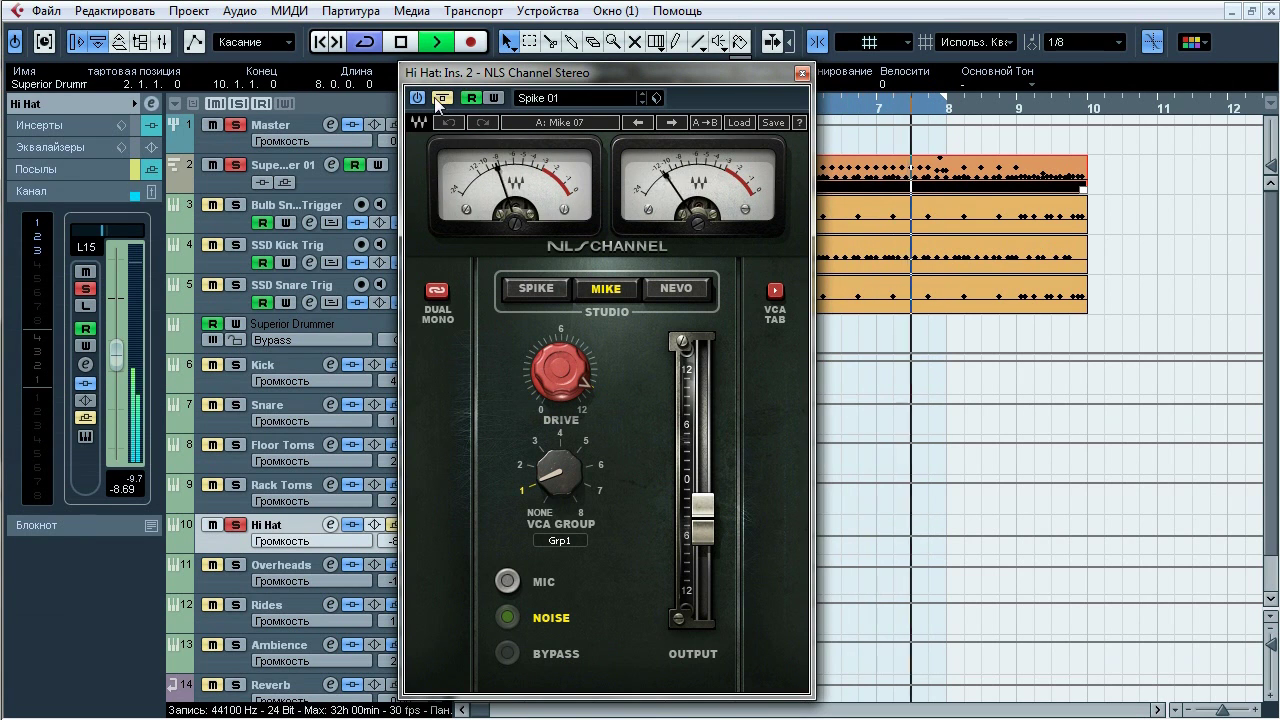
click(442, 97)
click(444, 97)
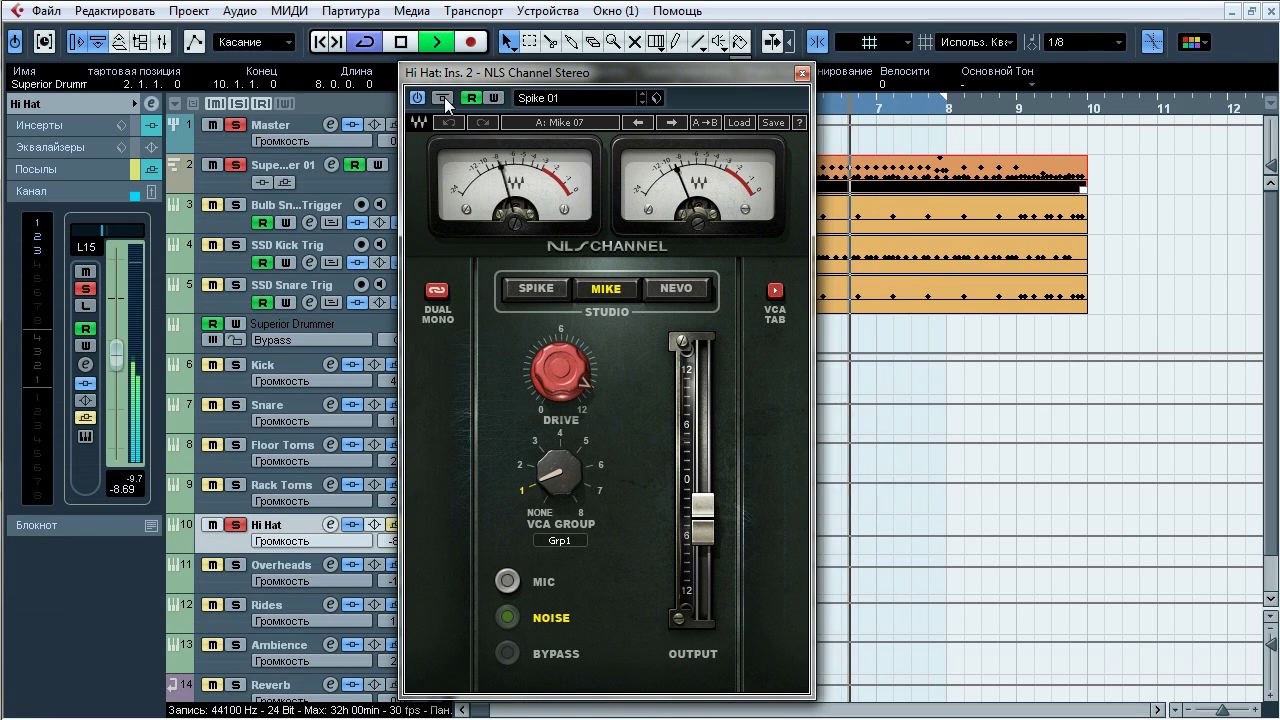
click(444, 97)
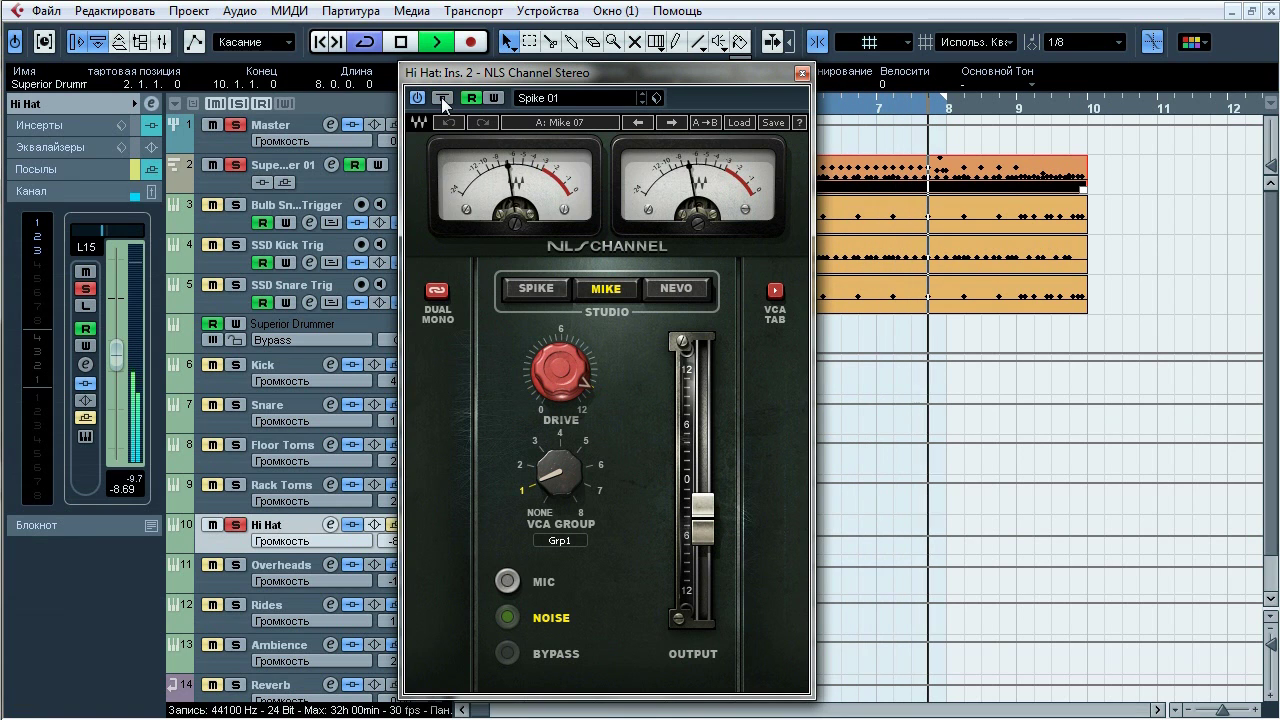
Step: Stop playback, close the Hi Hat's NLS Channel and open its third-insert Pro-Q clear of the insert list
key(space)
click(54, 127)
click(801, 73)
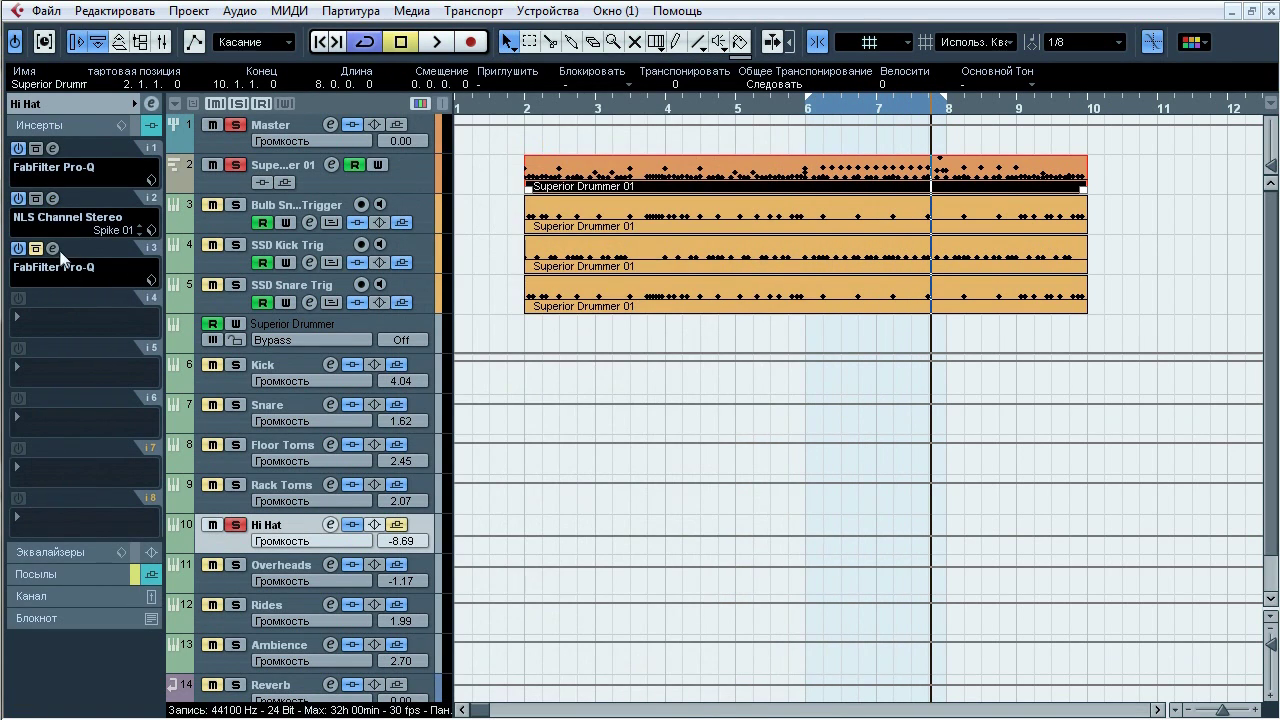
click(53, 248)
drag(723, 143, 567, 143)
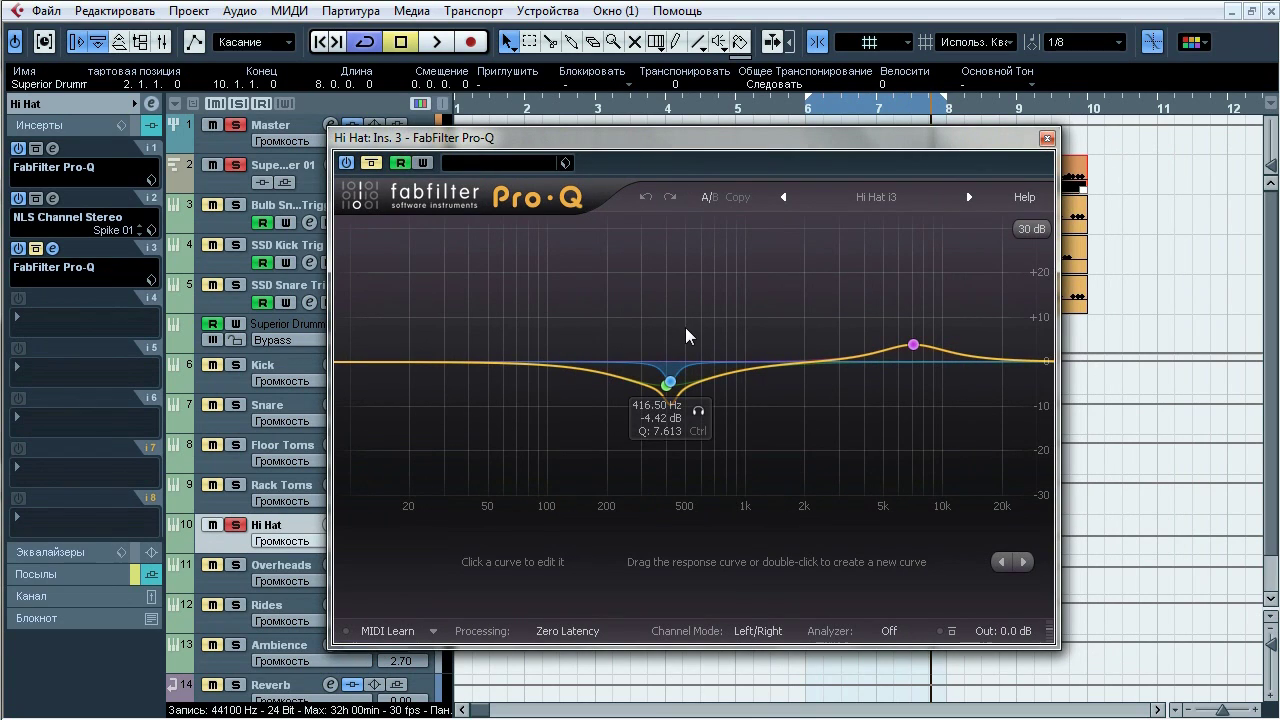
Step: Activate the Hi Hat's third-insert Pro-Q during playback, audition its 416.50 and 397.53 Hz cuts and 7071.6 Hz boost, stop and close it
key(space)
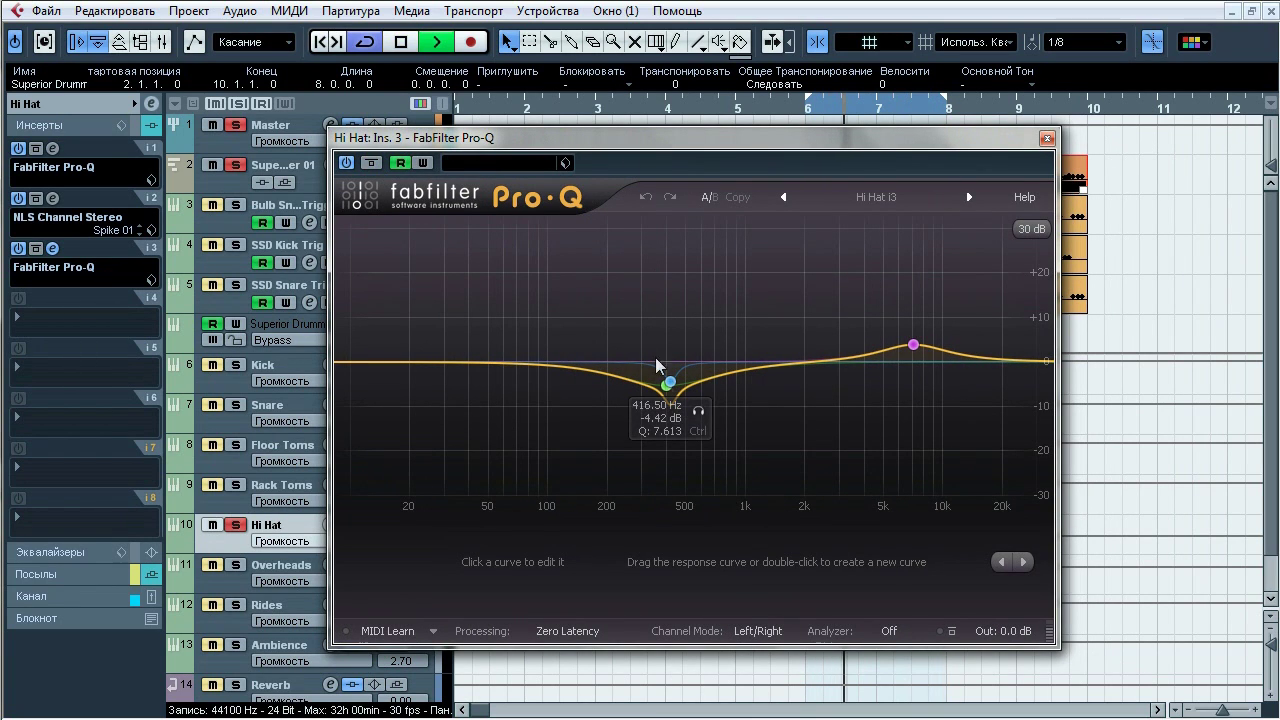
click(698, 412)
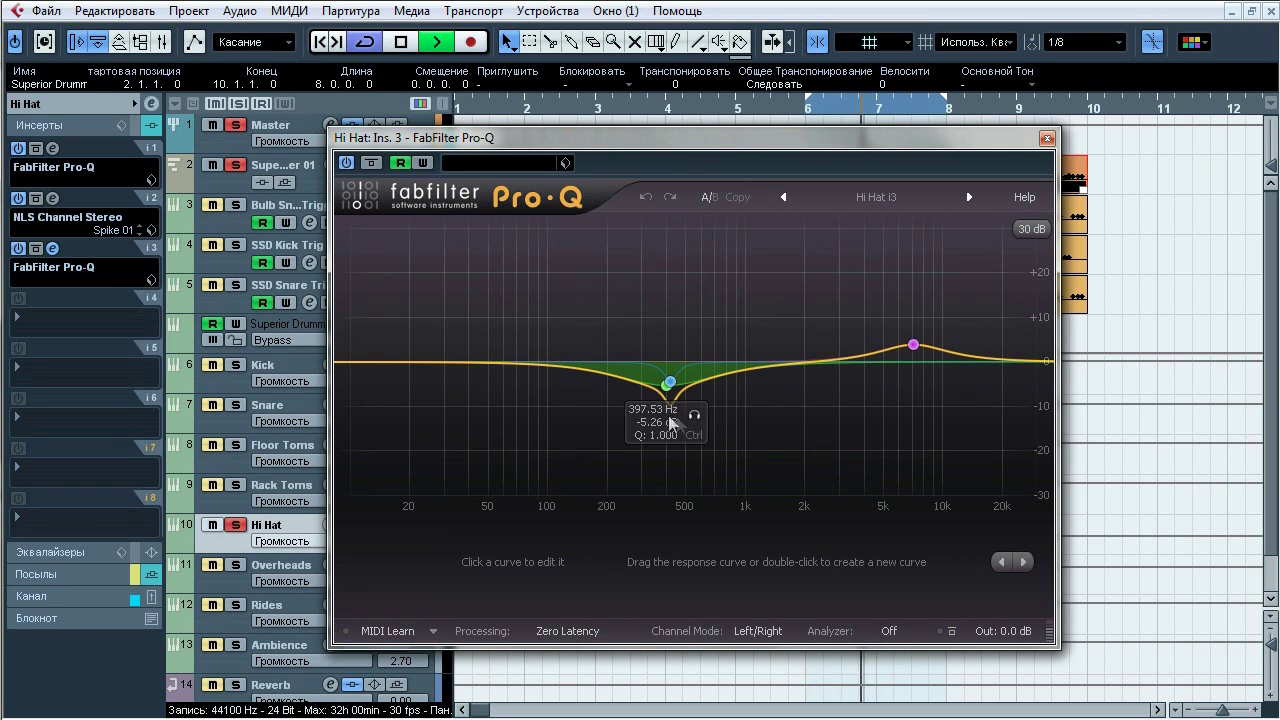
click(697, 416)
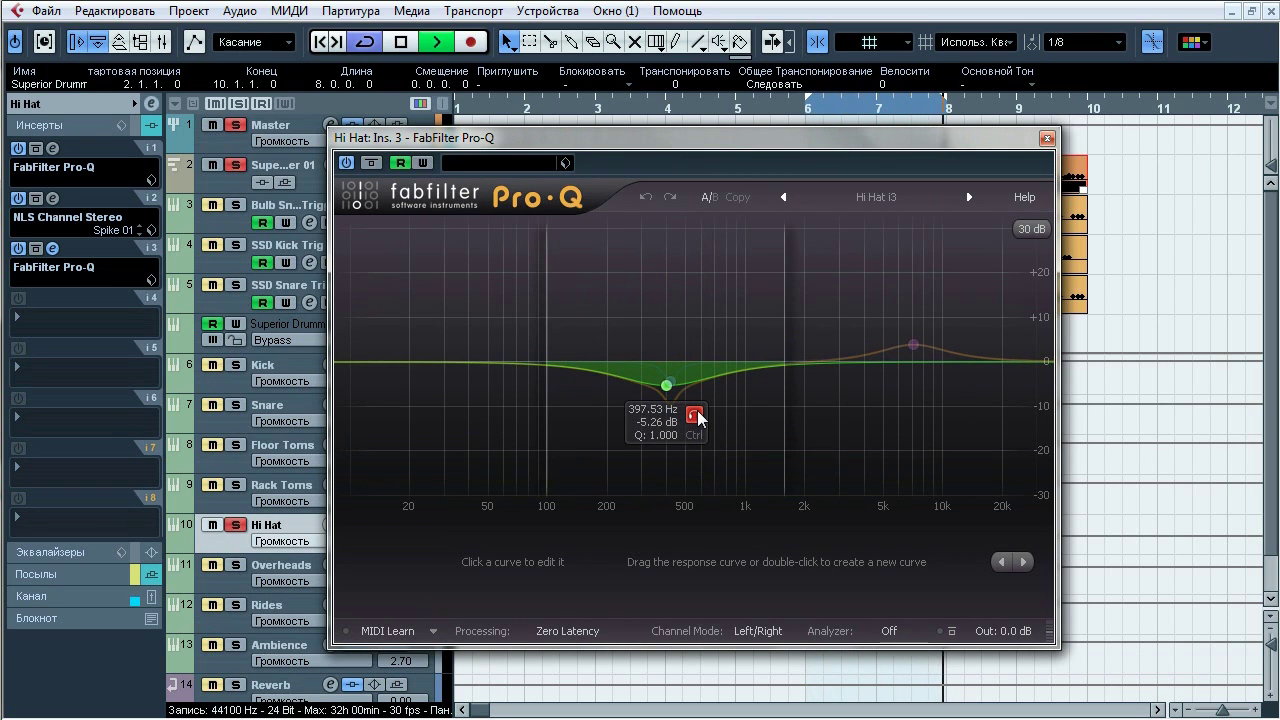
click(947, 301)
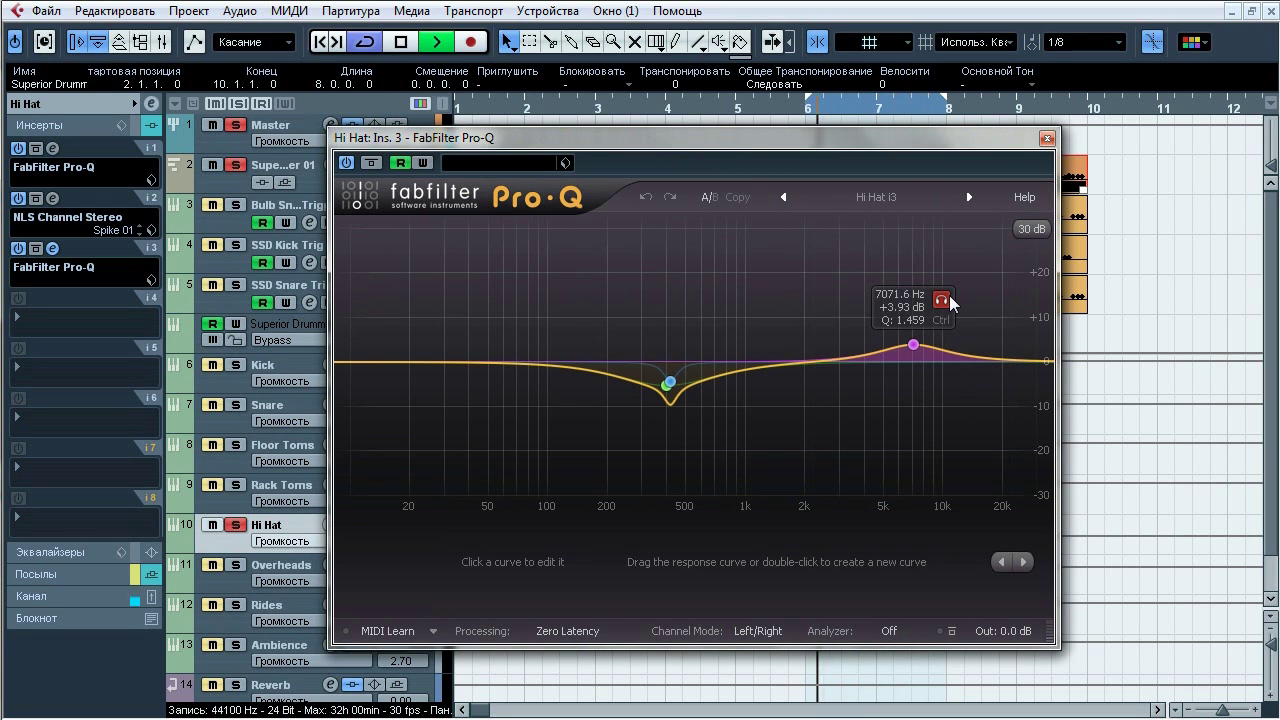
key(space)
click(1047, 138)
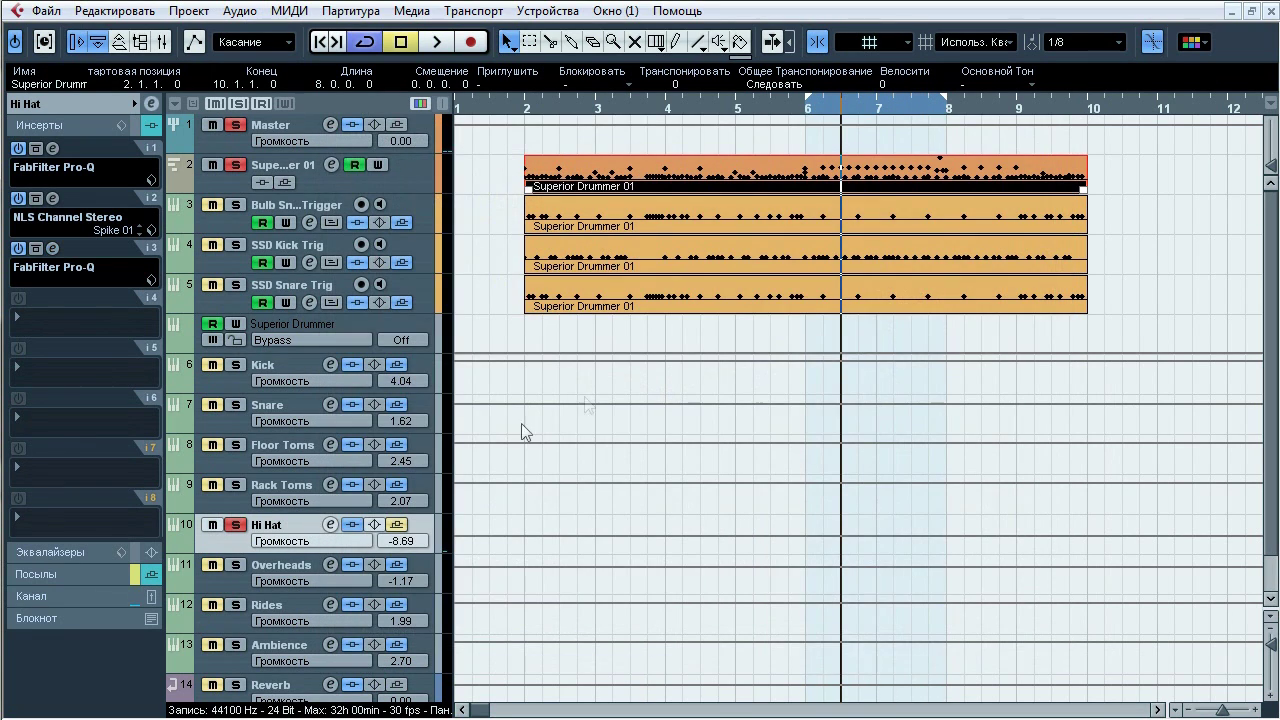
Step: Show the Hi Hat's sends, reactivate its Reverb send and unsolo the channel
click(78, 574)
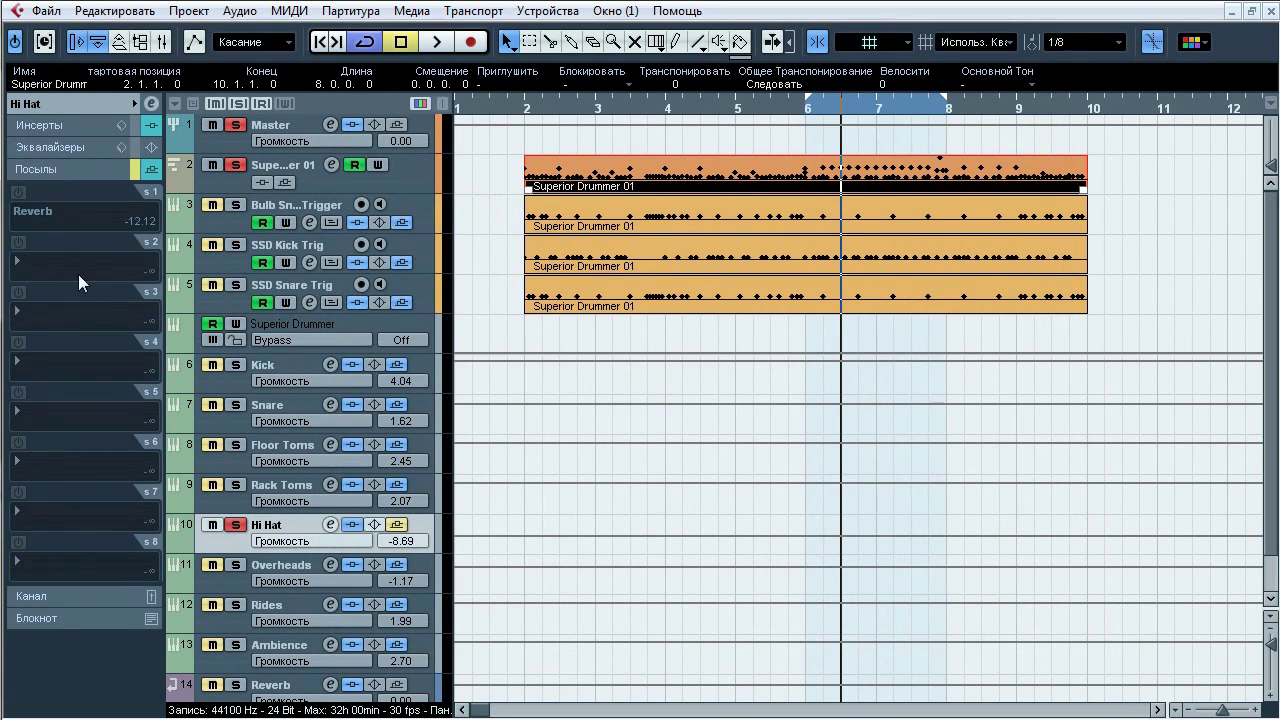
click(399, 526)
click(236, 525)
Step: Solo the Overheads channel, play from the start of the drum part and bypass the channel's sends
click(285, 565)
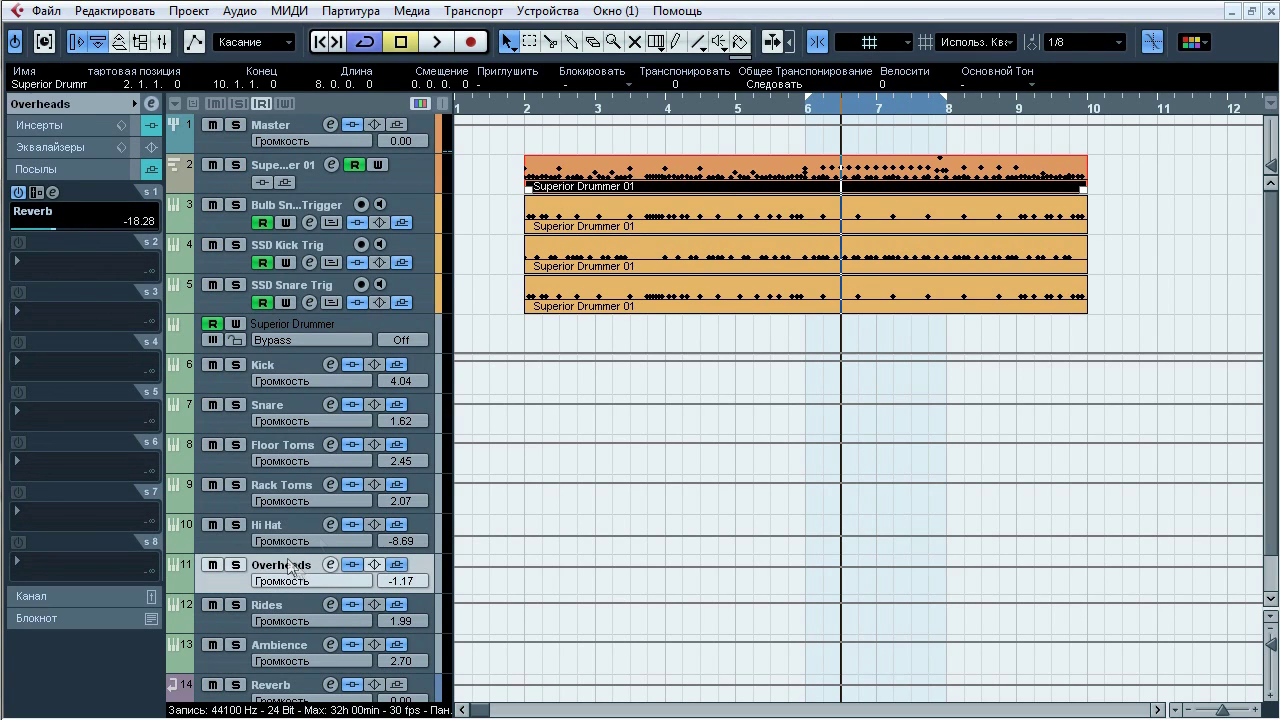
key(s)
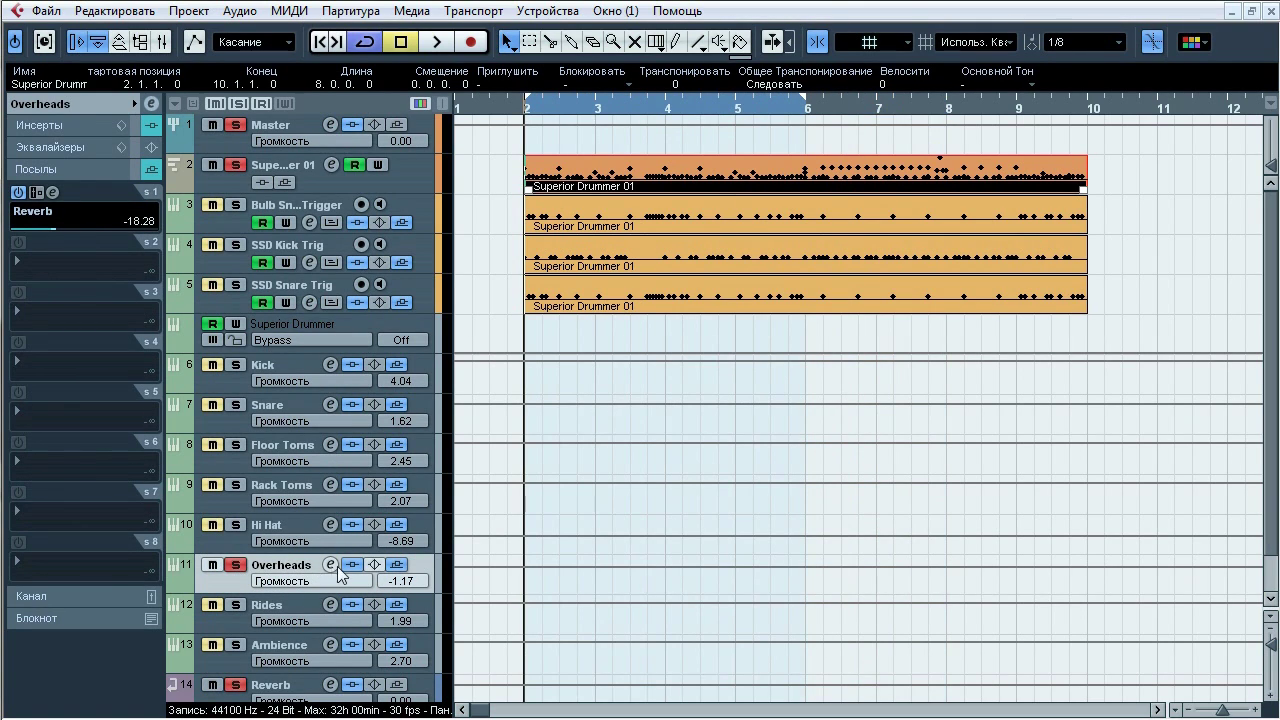
click(398, 565)
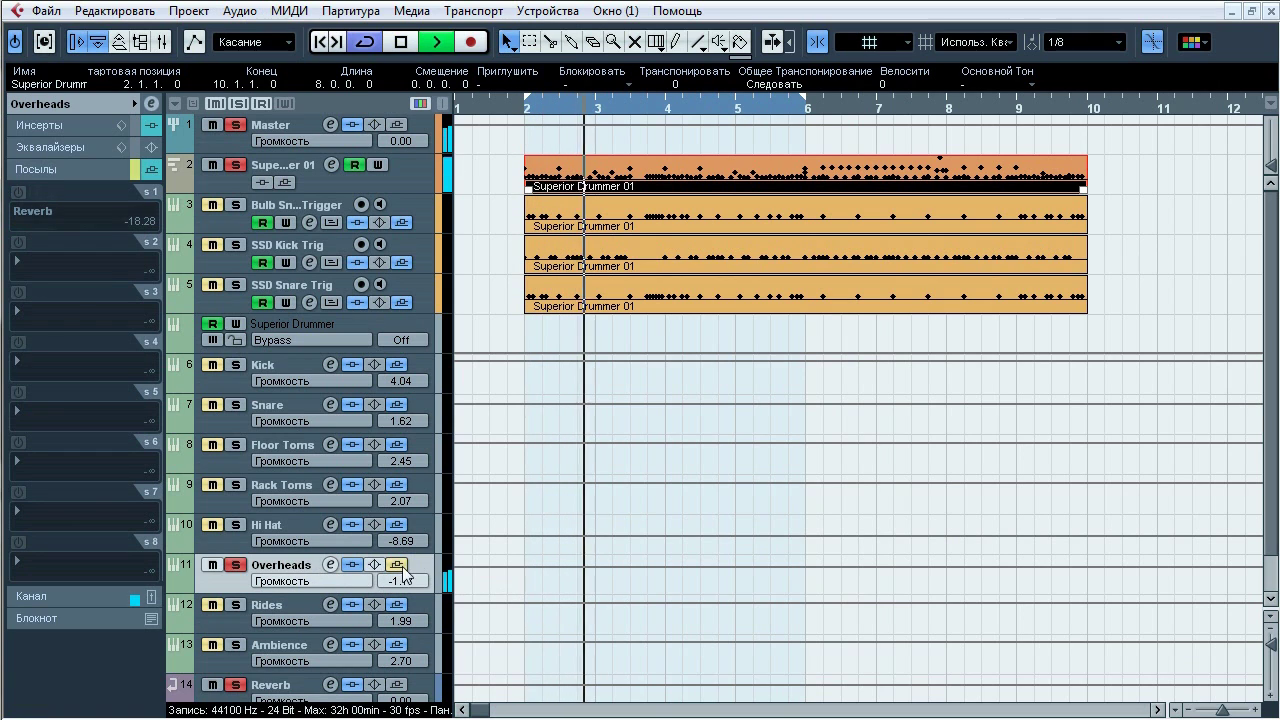
Step: Show the Overheads' inserts and compare them active and bypassed on the soloed channel, ending with them bypassed
click(80, 126)
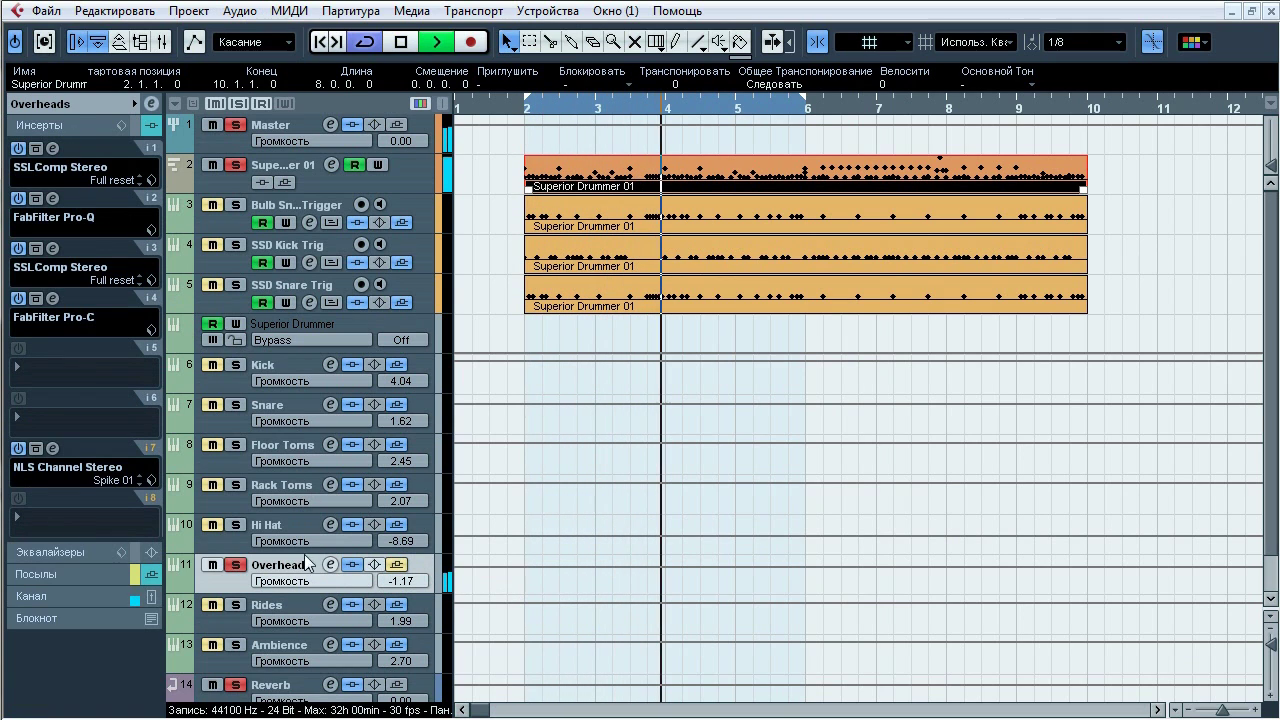
click(351, 564)
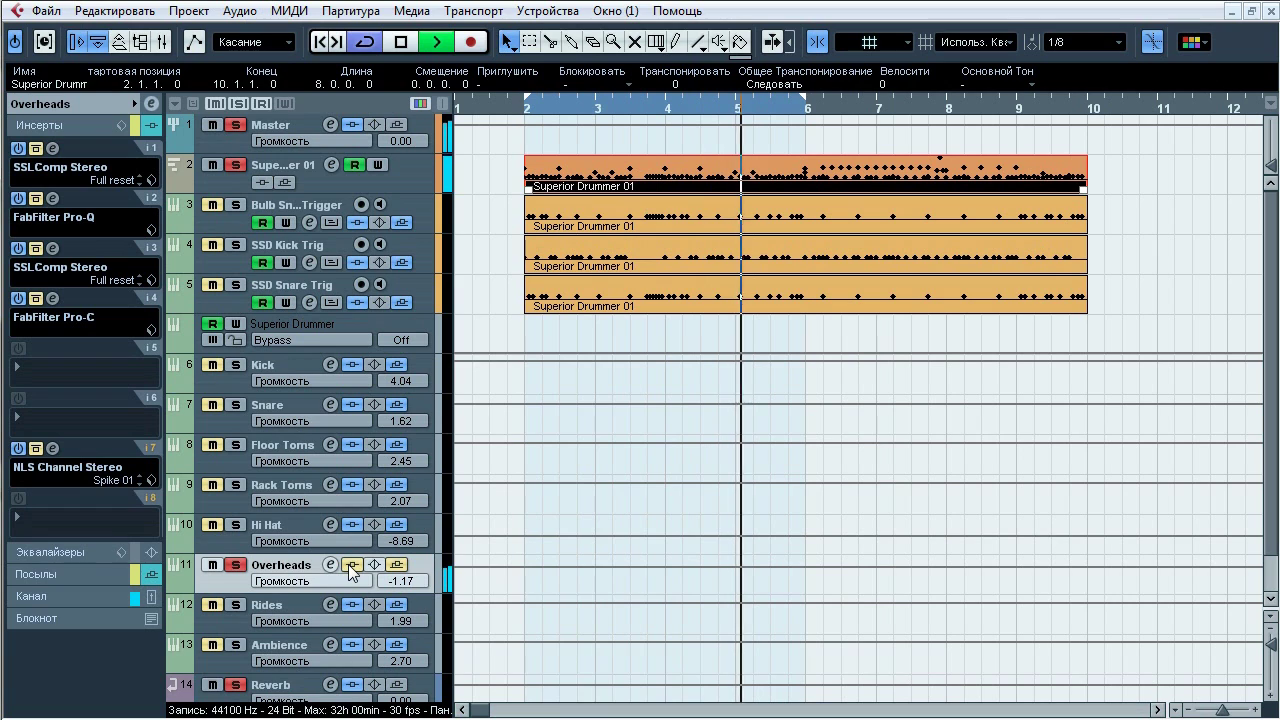
click(350, 565)
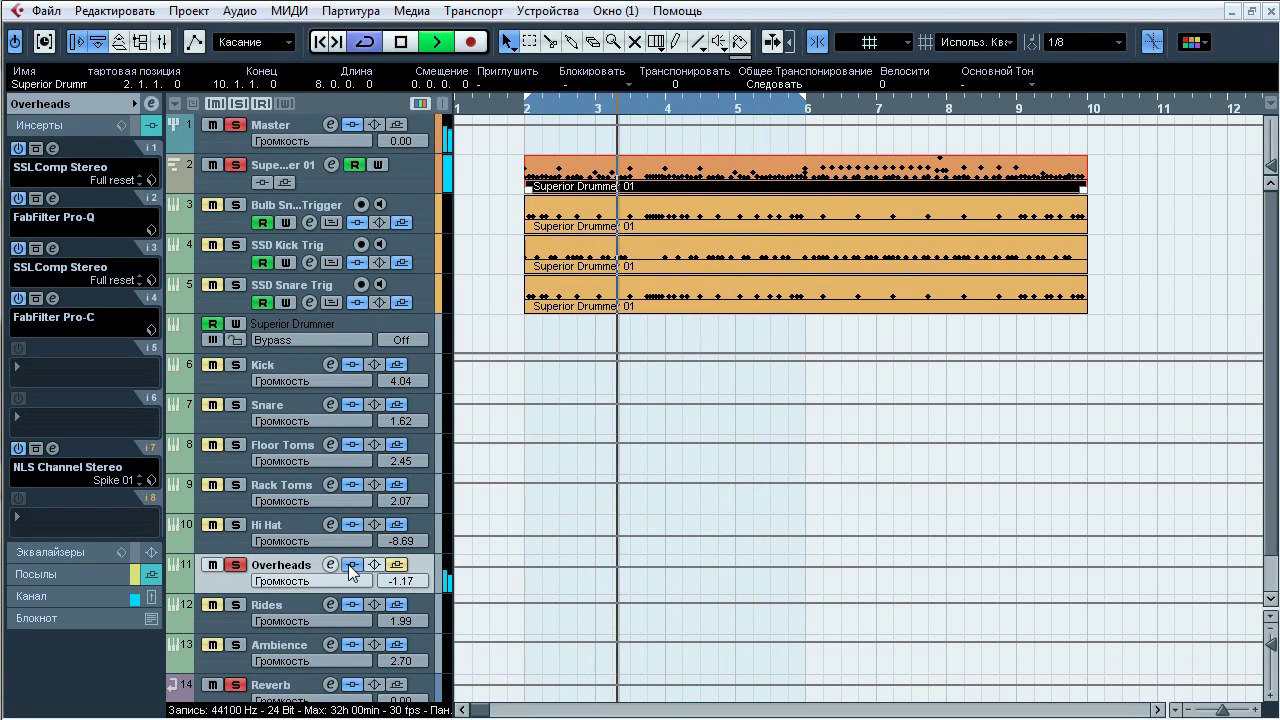
click(350, 564)
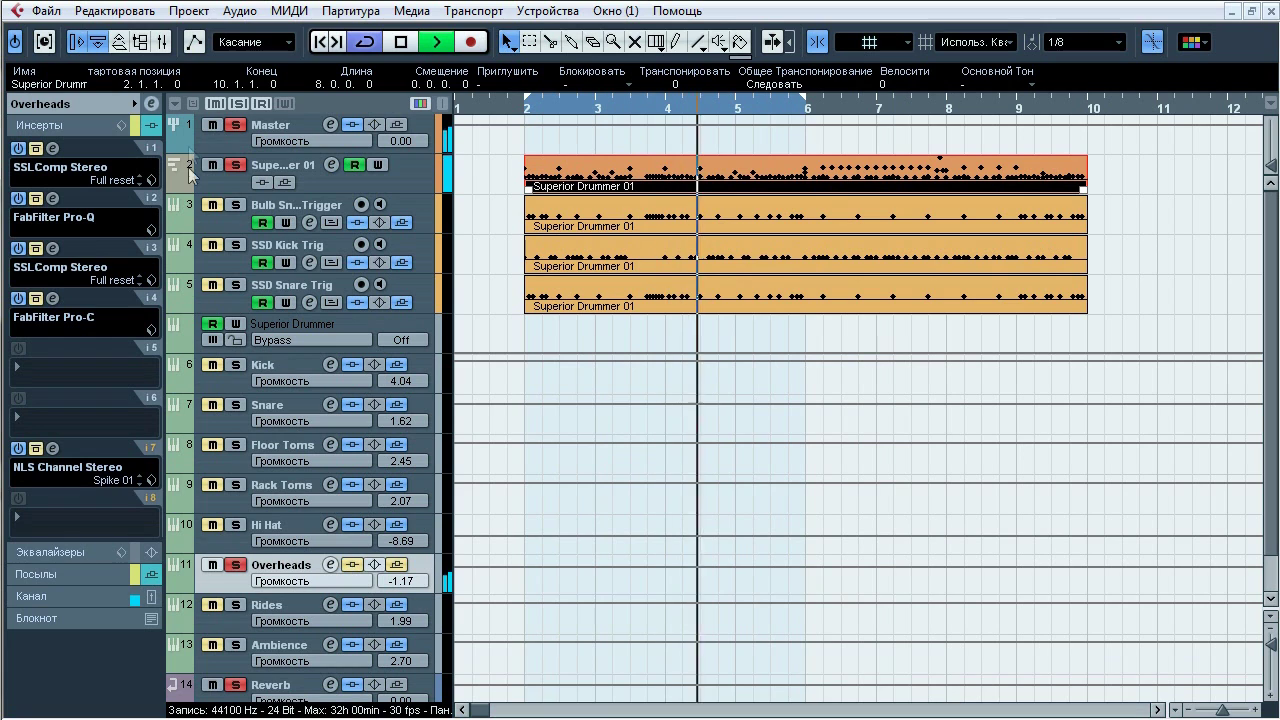
Step: Unsolo all channels, compare the Overheads' inserts active and bypassed within the full drum mix, leave them active and stop playback
click(240, 105)
click(353, 566)
click(353, 566)
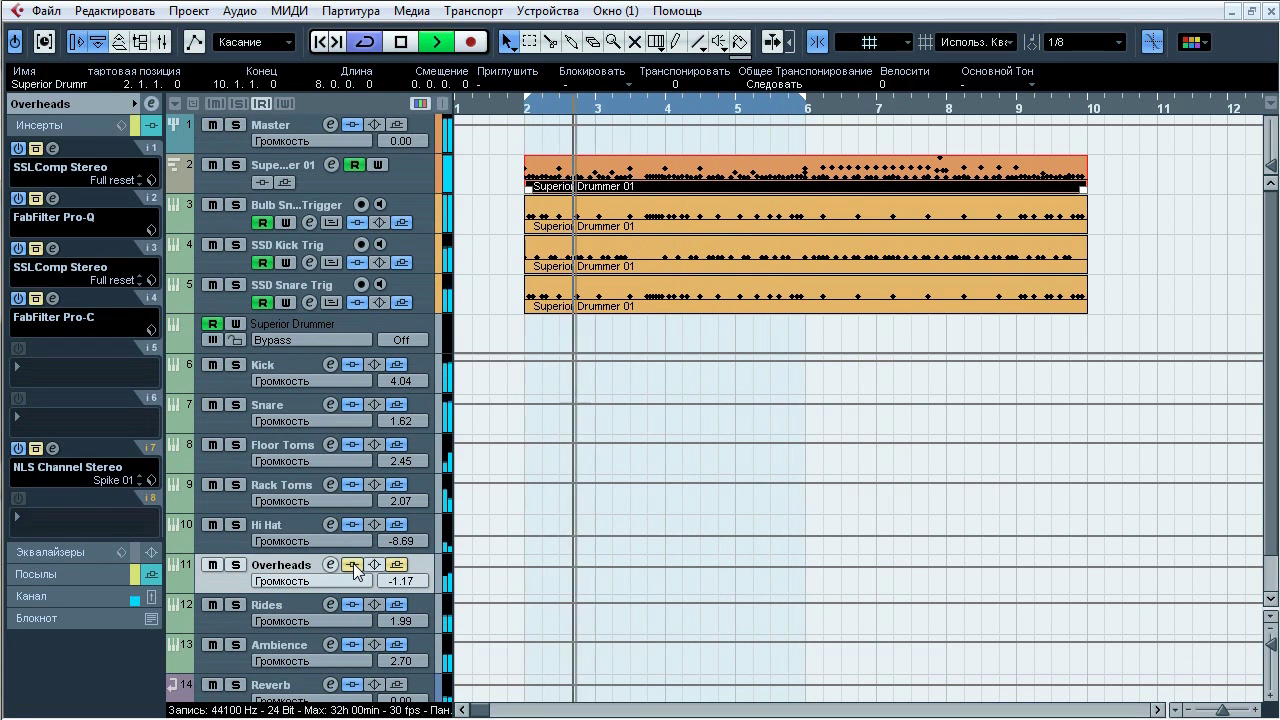
click(353, 566)
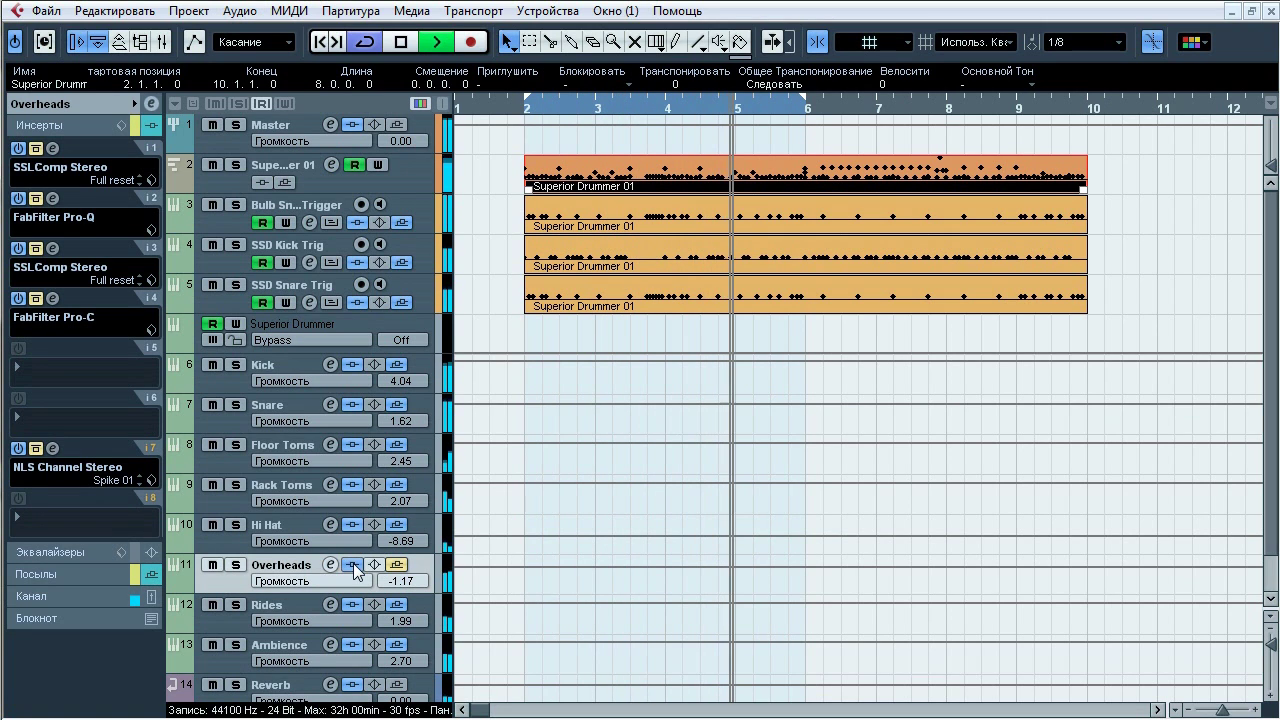
key(space)
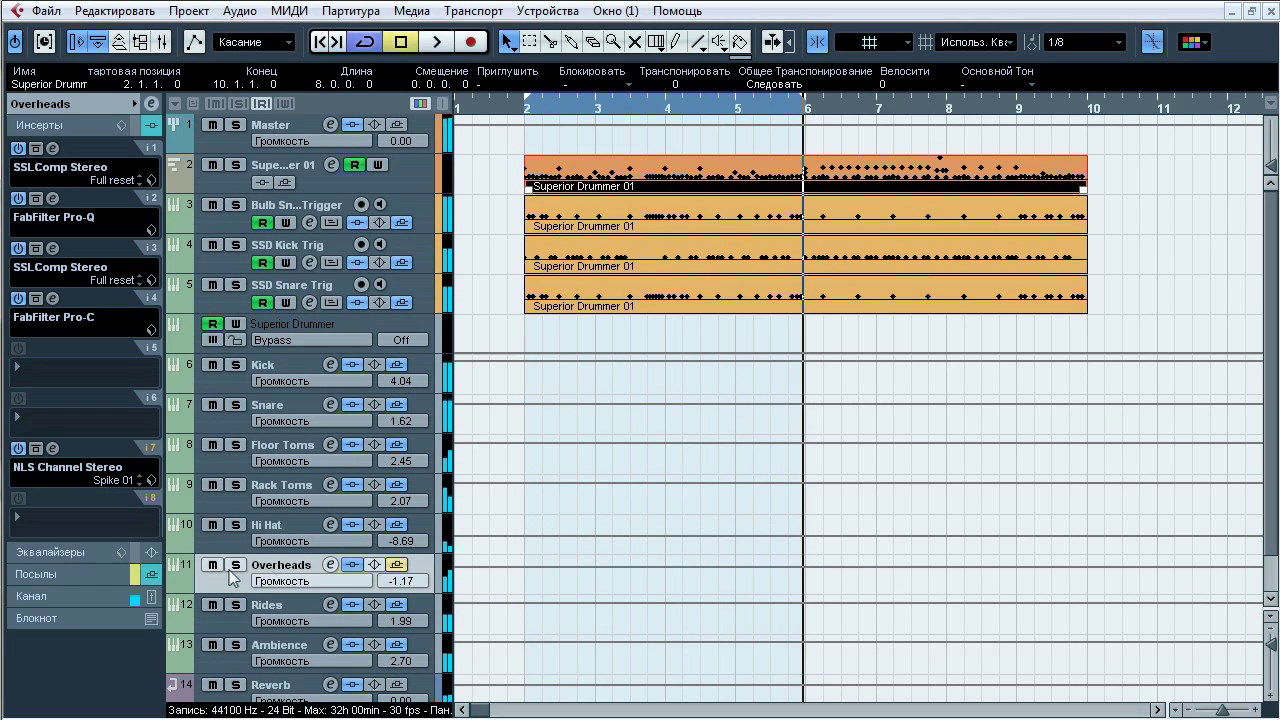
Step: Solo the Overheads again, bypass all their inserts and open the first-insert SSLComp Stereo clear of the track list
click(236, 565)
click(353, 565)
click(52, 148)
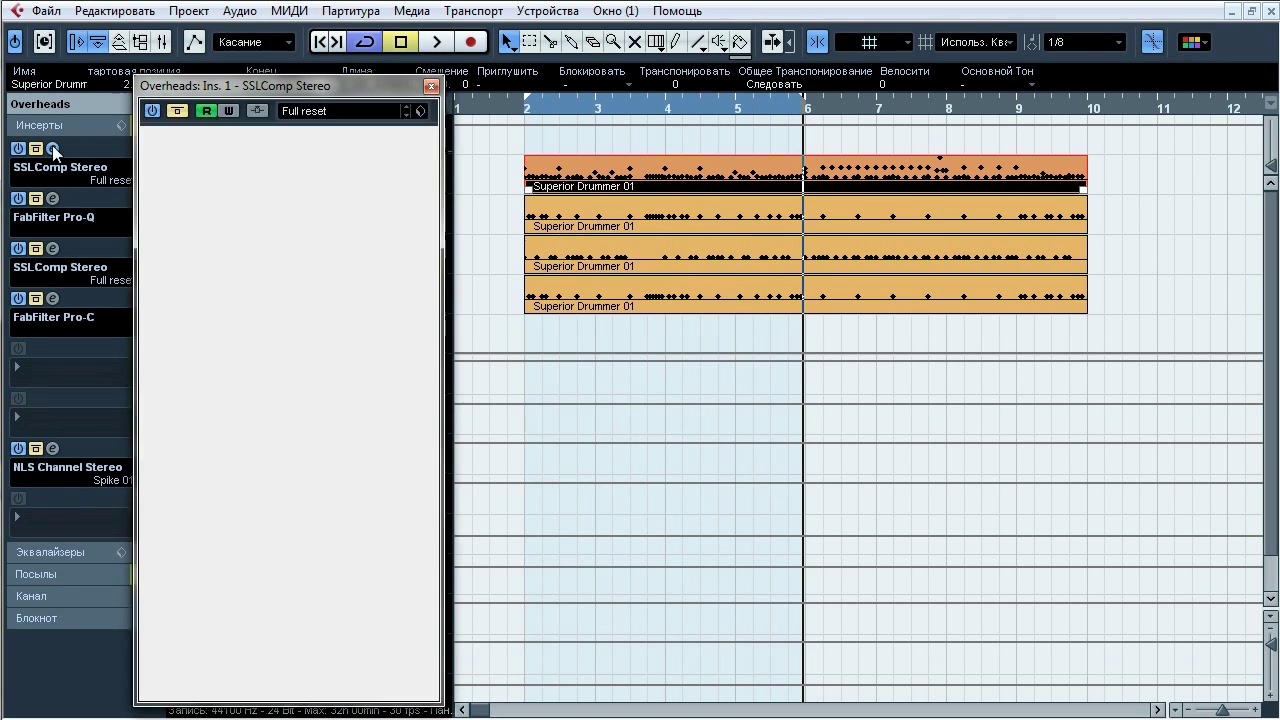
drag(250, 87, 584, 86)
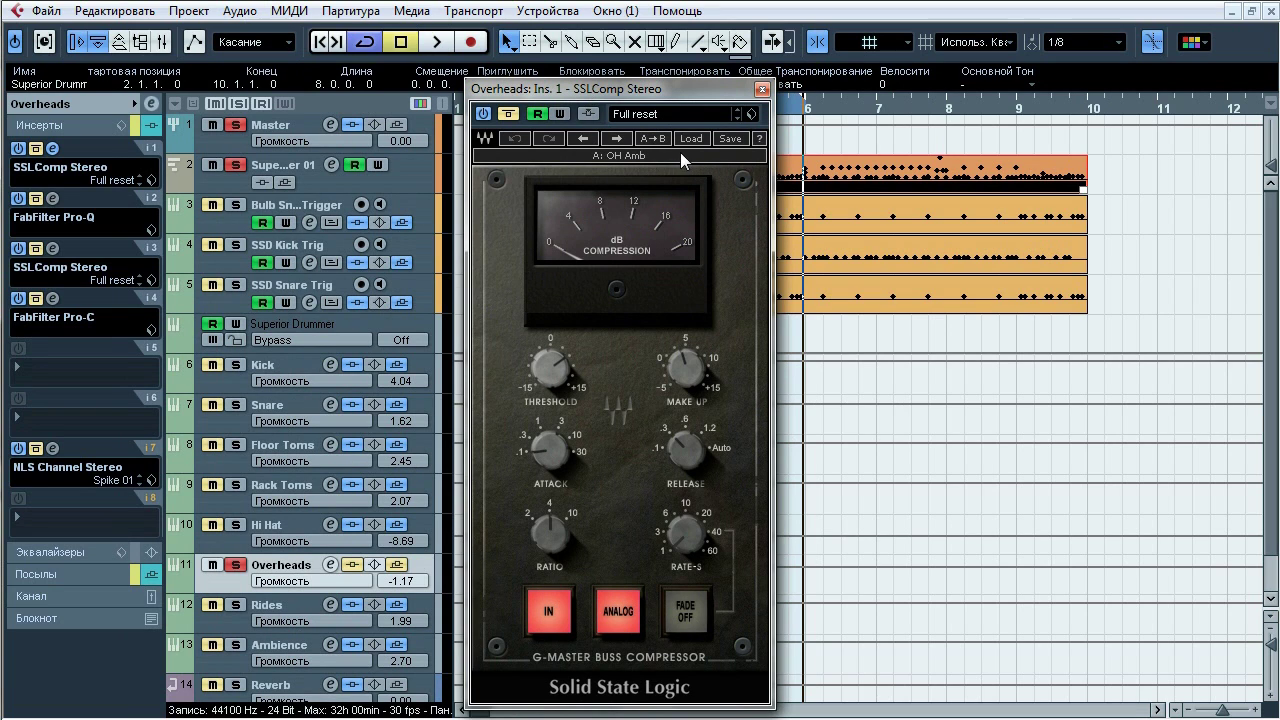
Step: Compare the Overheads' SSLComp active and bypassed during playback, leave it active, stop and close it
key(space)
click(509, 115)
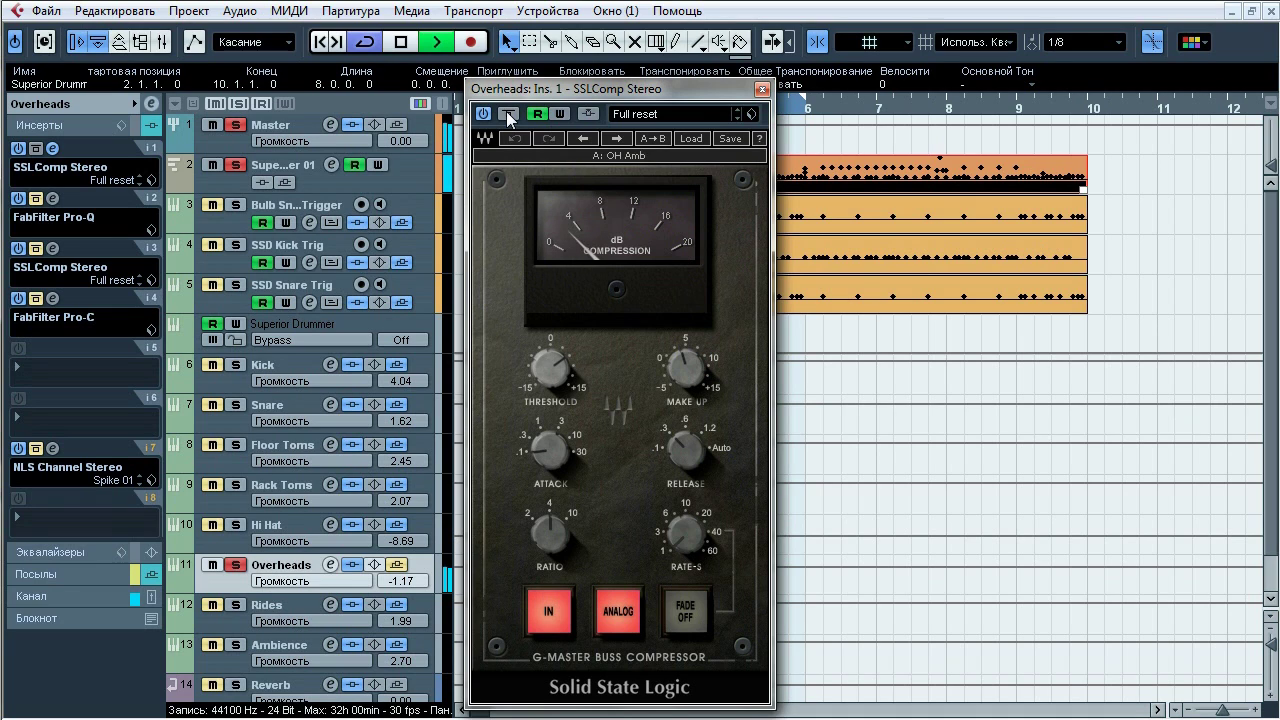
click(509, 115)
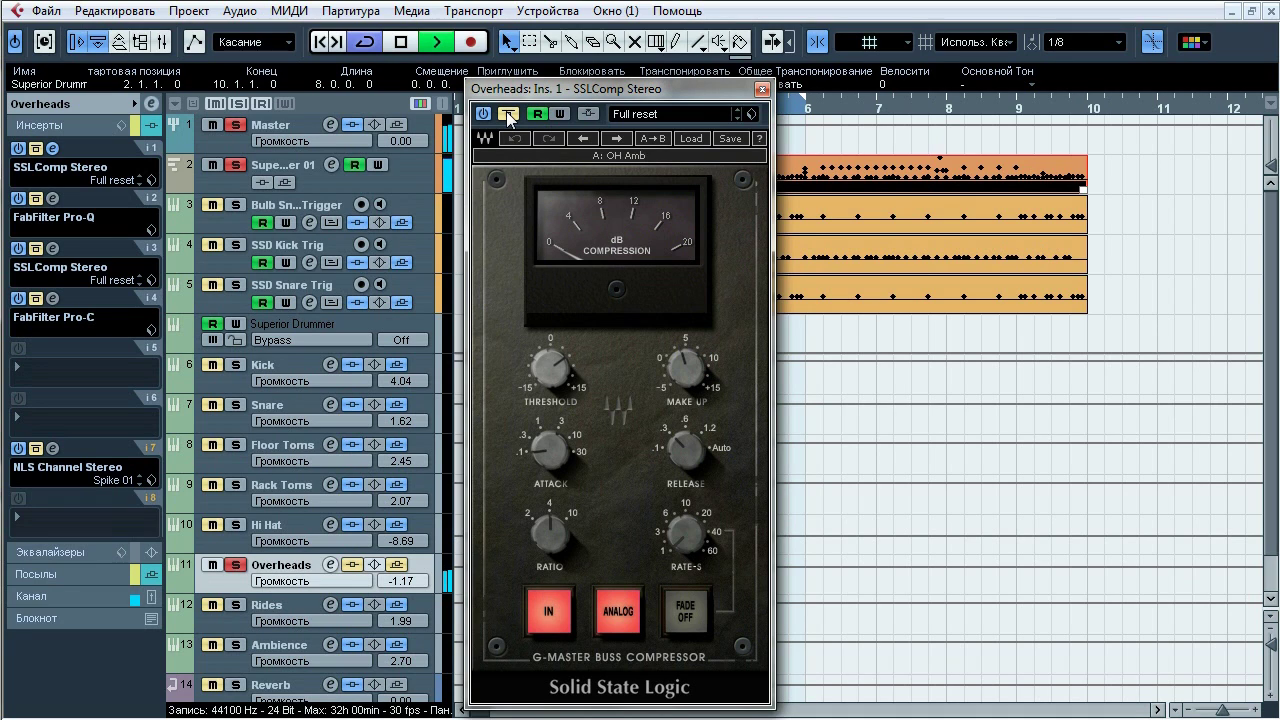
click(509, 115)
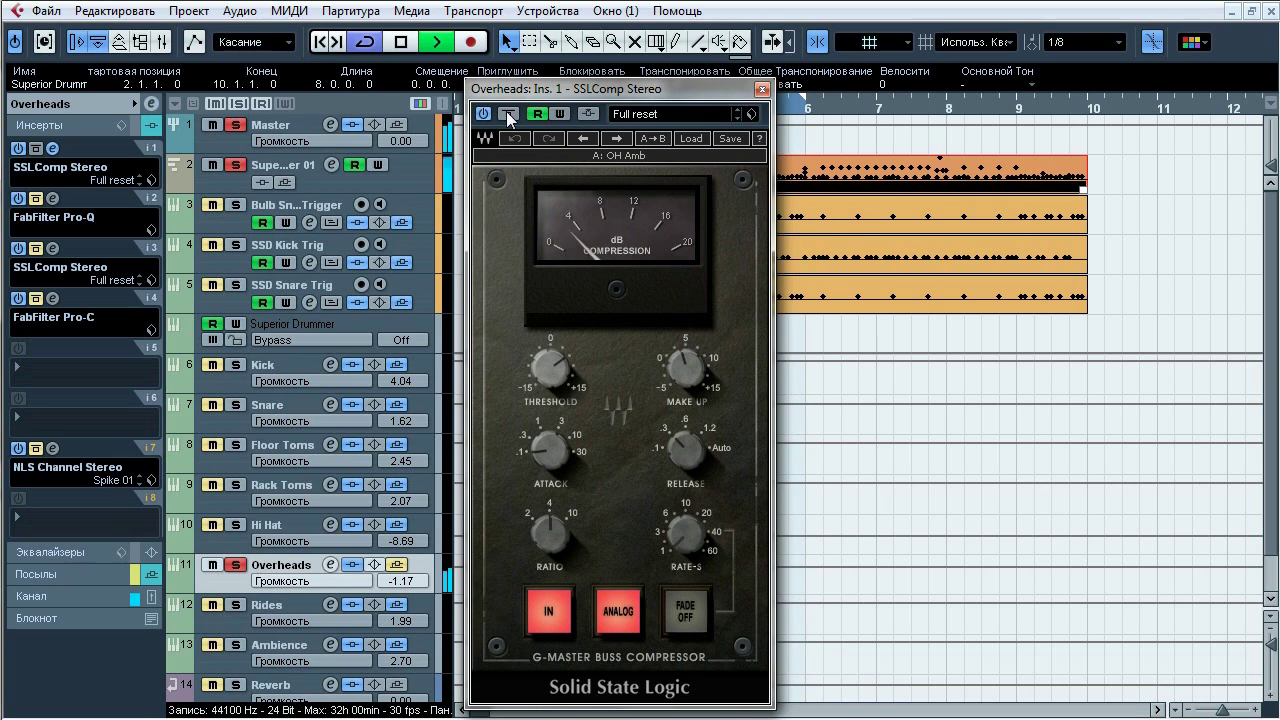
click(509, 115)
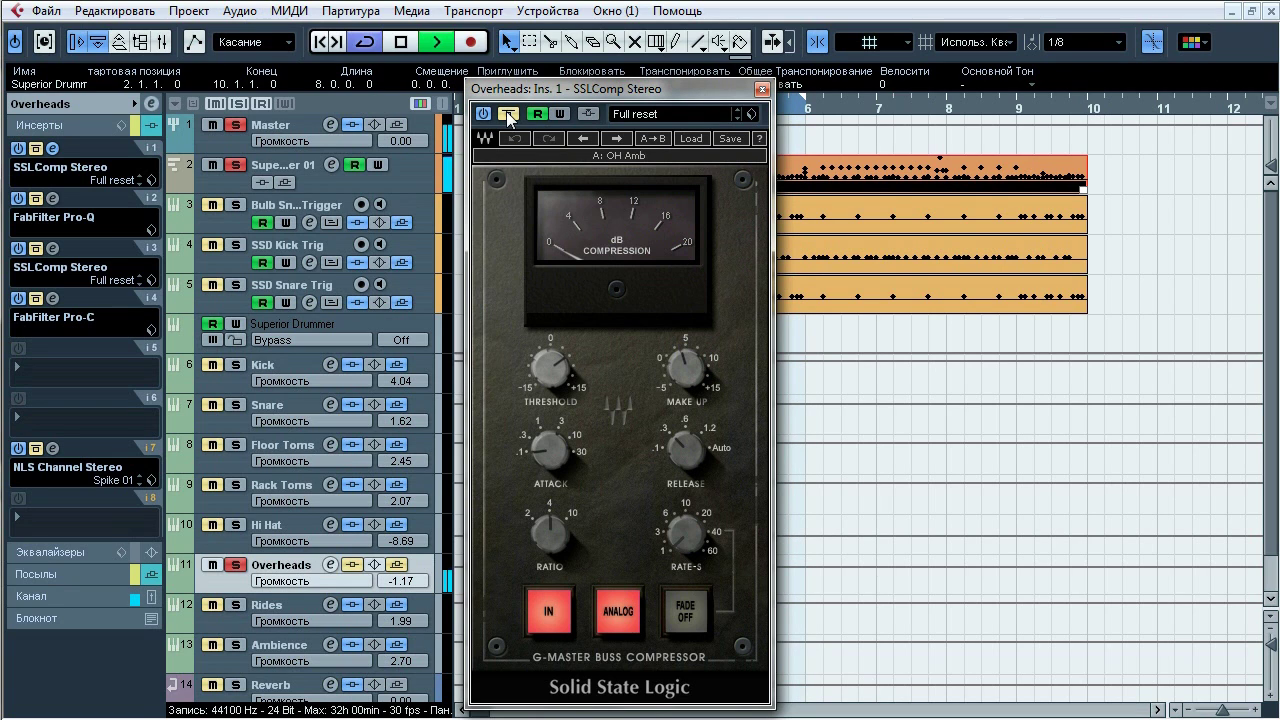
click(509, 115)
key(space)
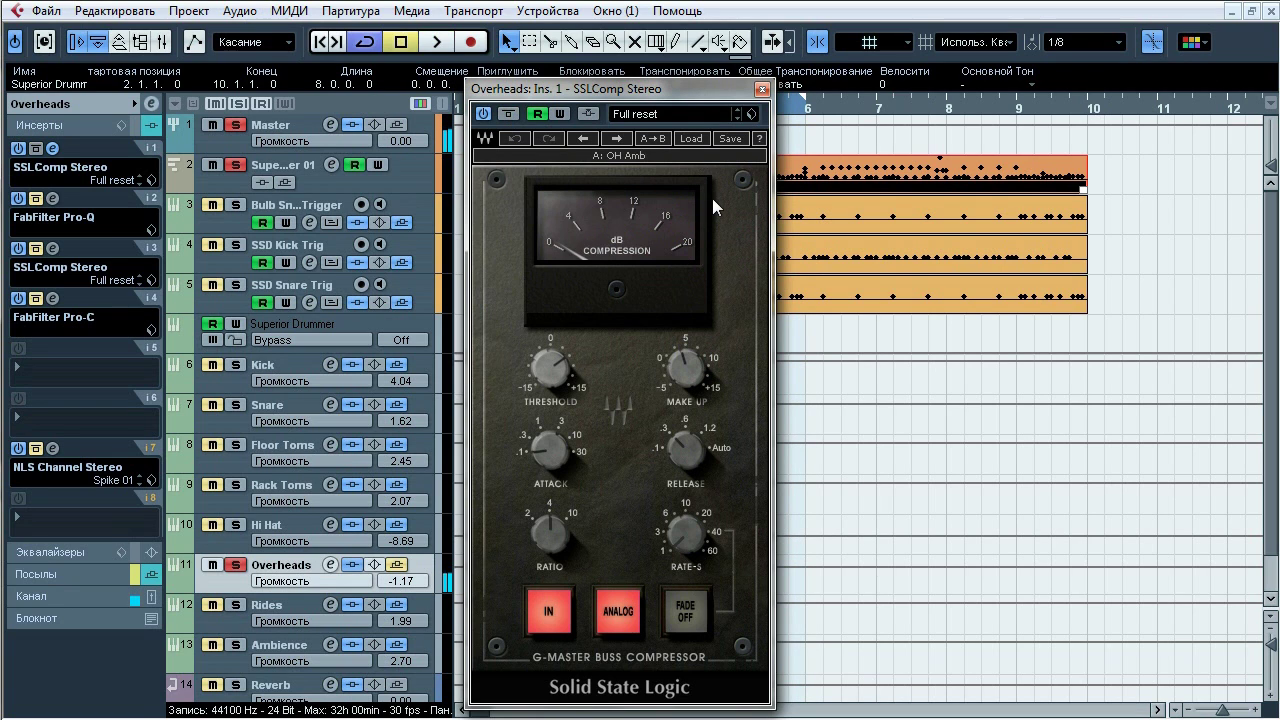
click(761, 89)
Step: Open the Overheads' second-insert Pro-Q, compare it active and bypassed during playback, show its +3.0 dB output level and leave it active
click(53, 198)
drag(678, 166, 640, 143)
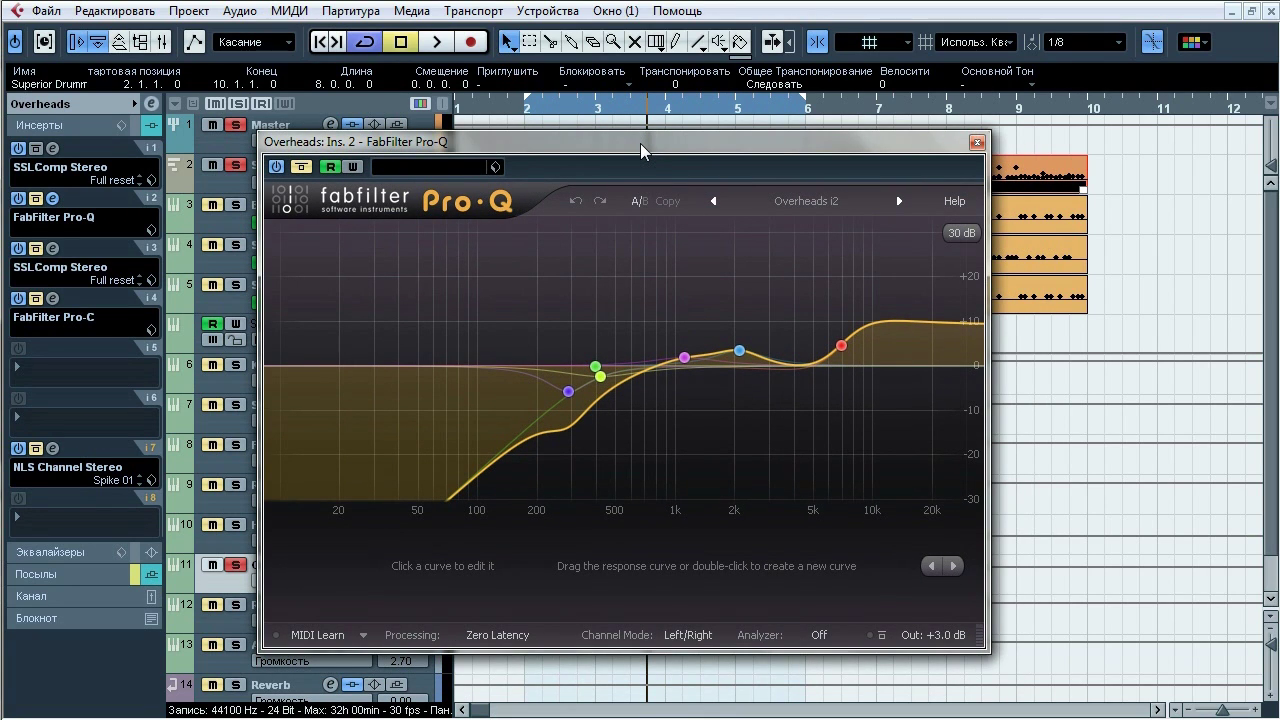
key(space)
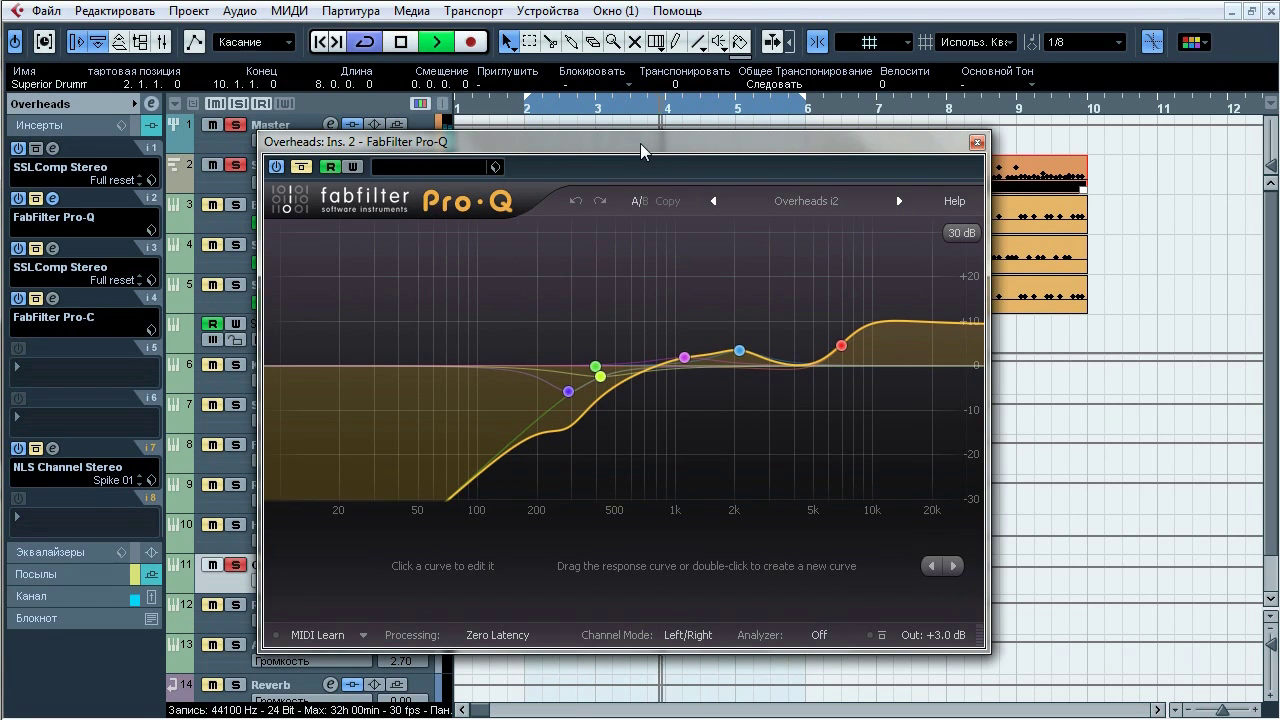
click(300, 167)
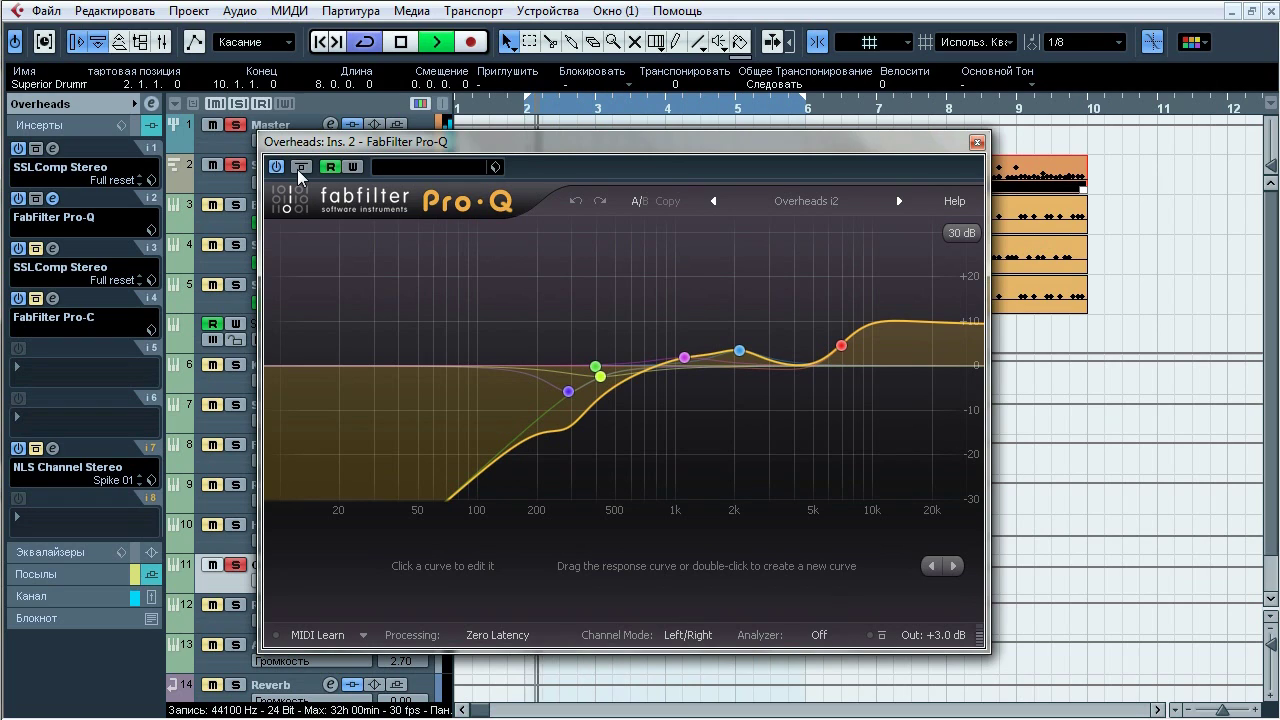
click(300, 167)
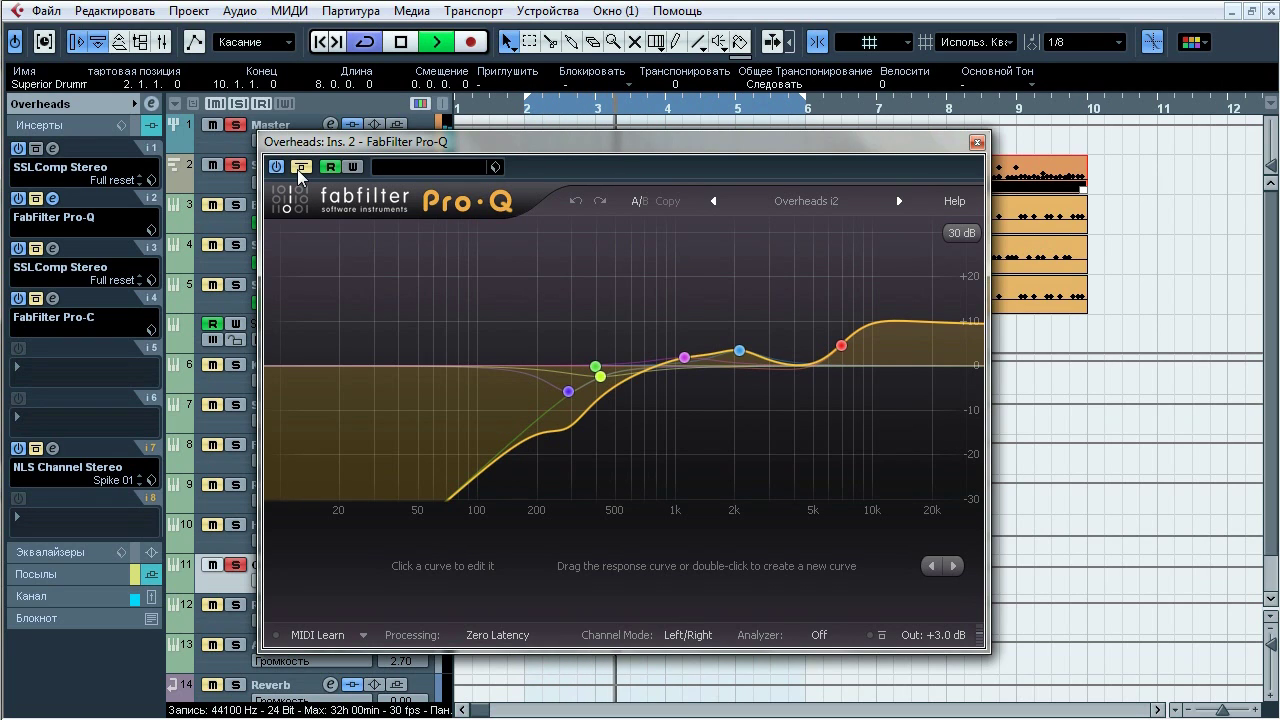
click(300, 167)
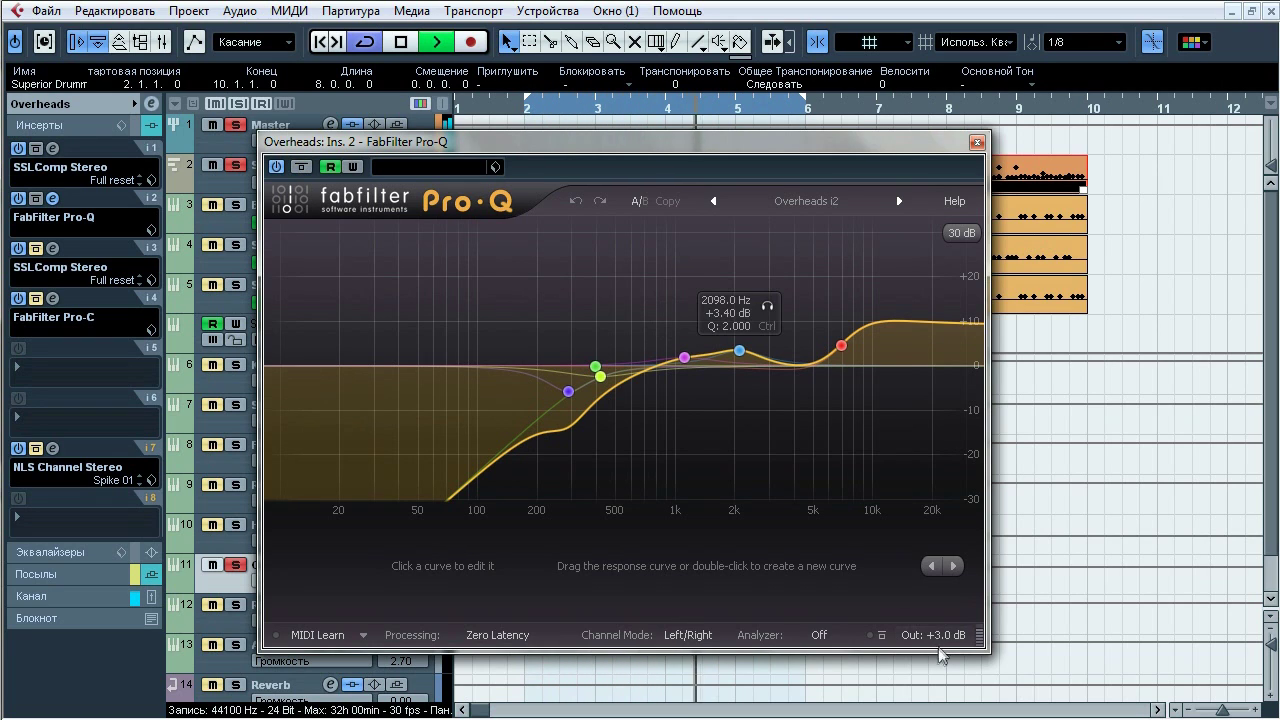
mouse_move(940, 642)
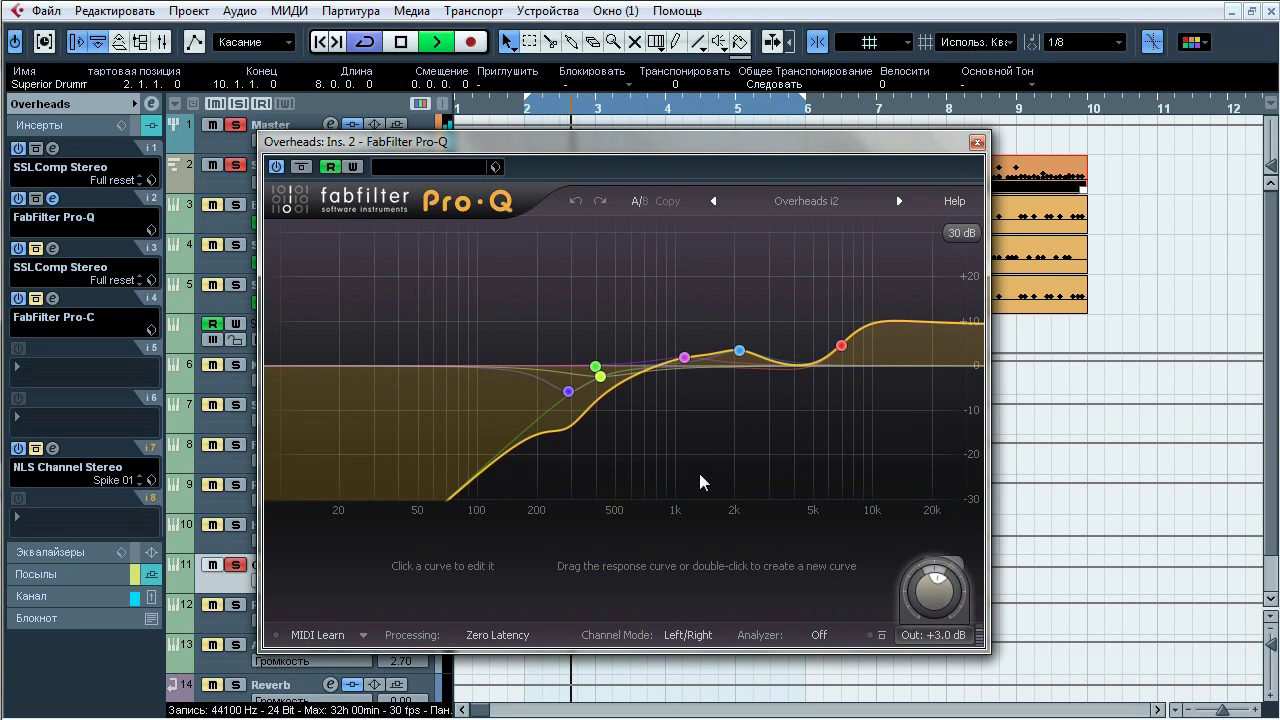
click(305, 168)
click(304, 168)
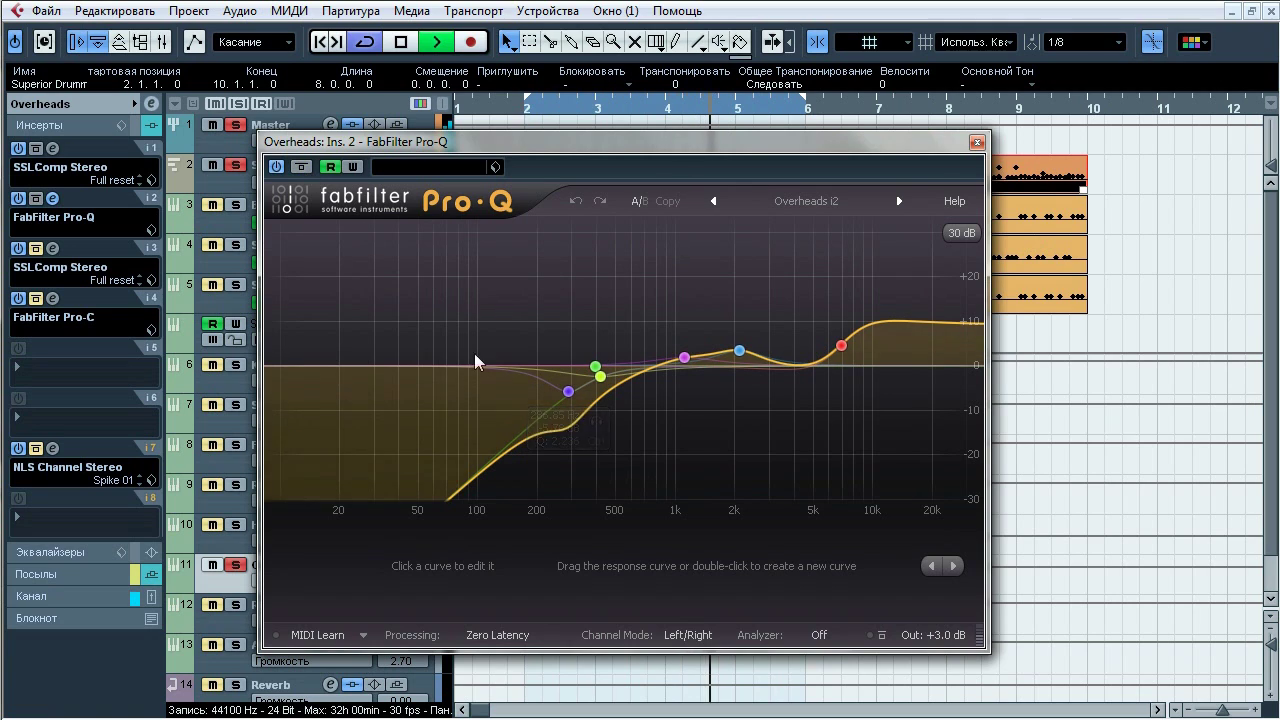
Step: Audition the Pro-Q's 416.50 Hz band and the 392.93 Hz low-cut filter in isolation, one after the other
click(597, 421)
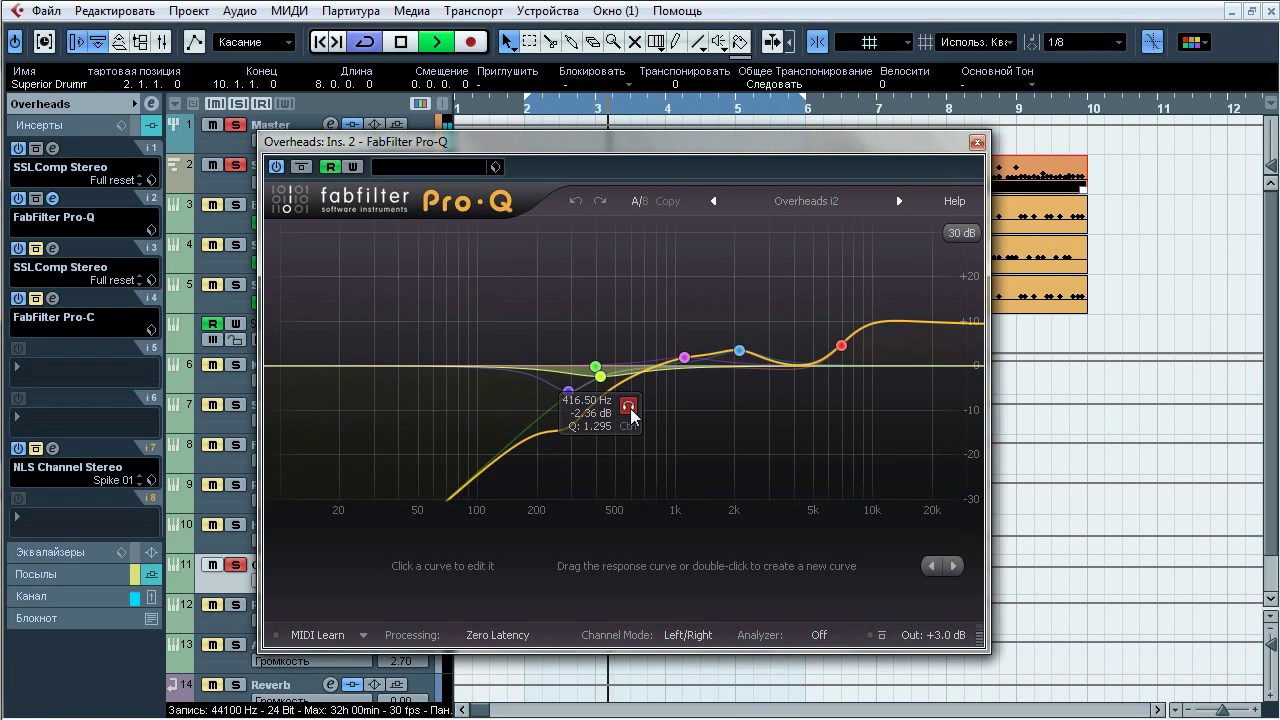
click(629, 408)
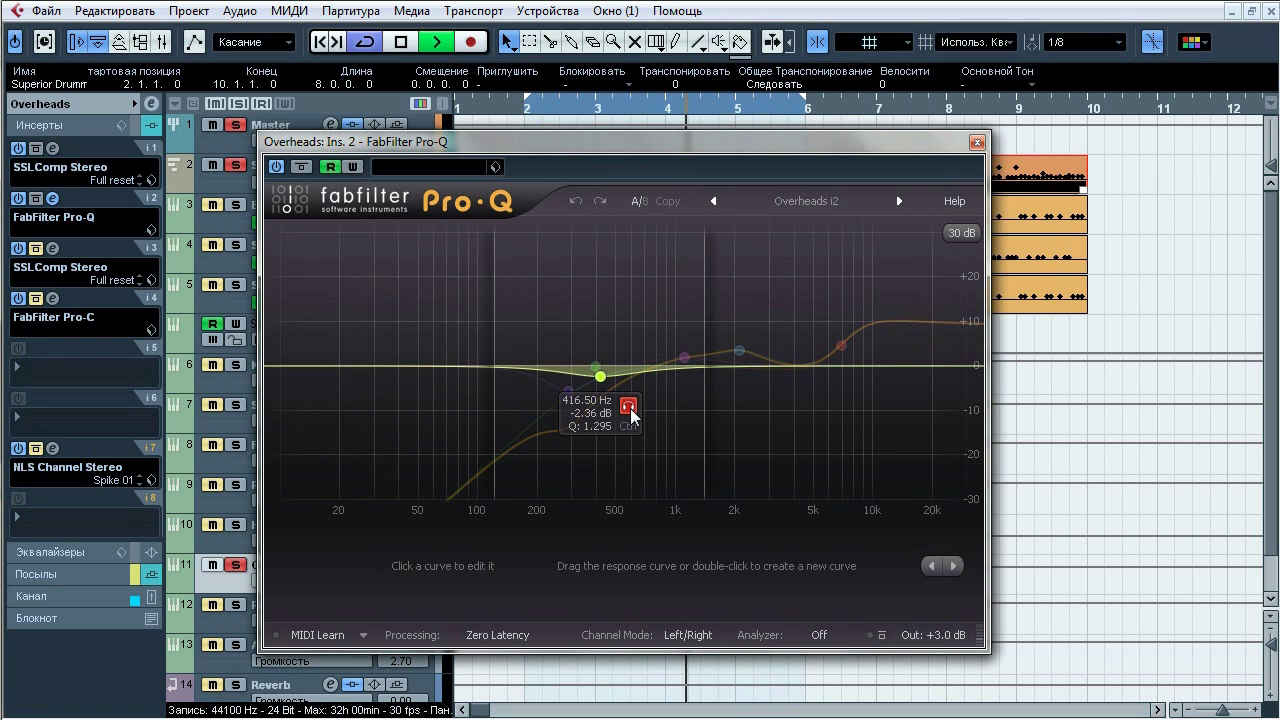
click(631, 407)
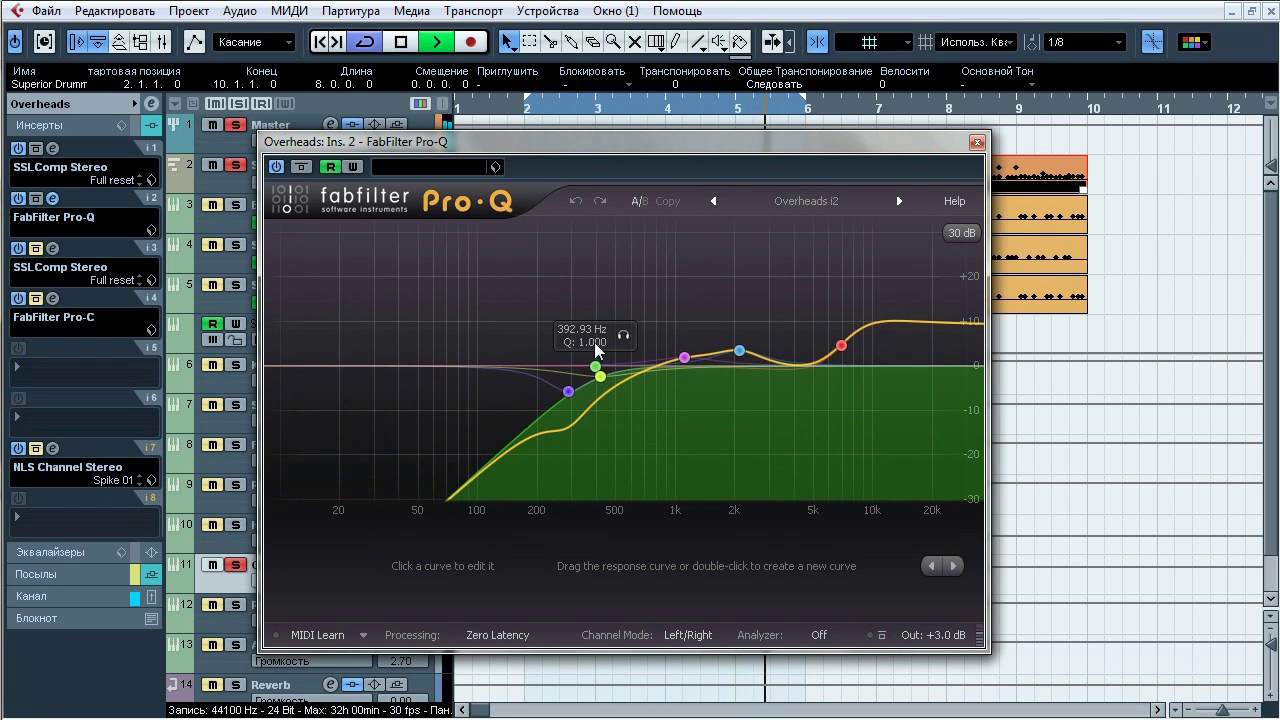
click(622, 336)
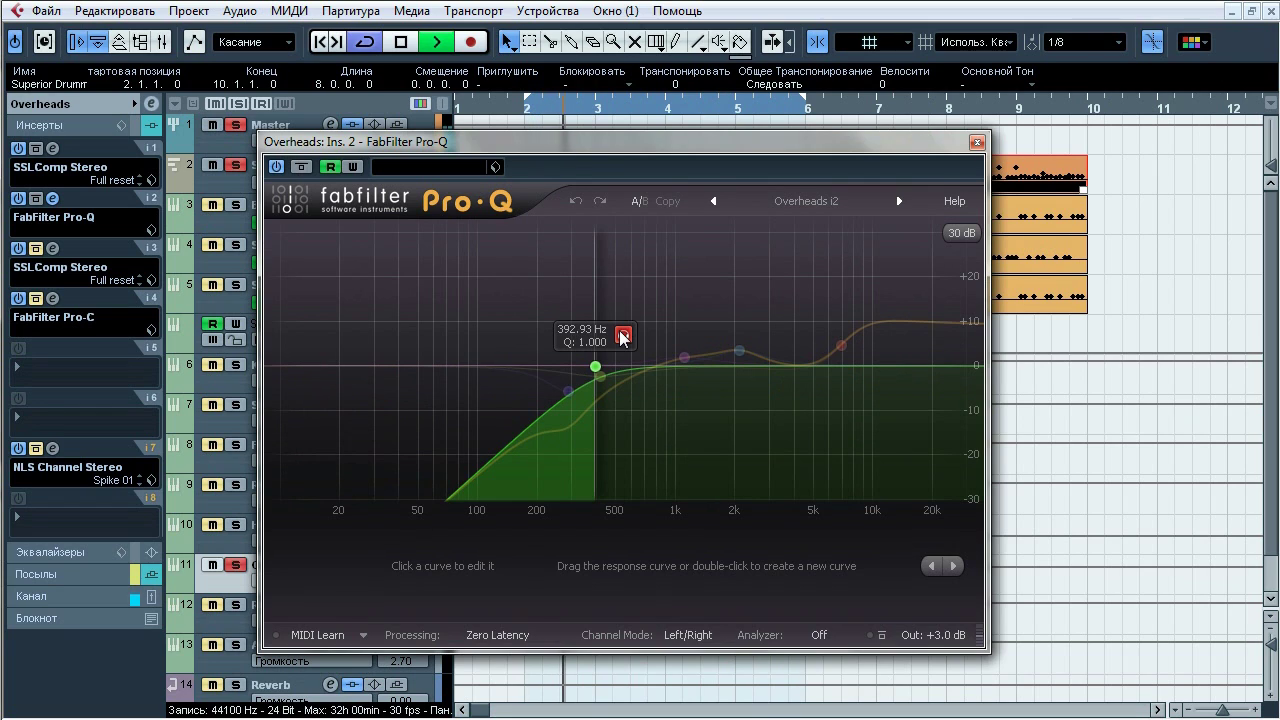
click(622, 336)
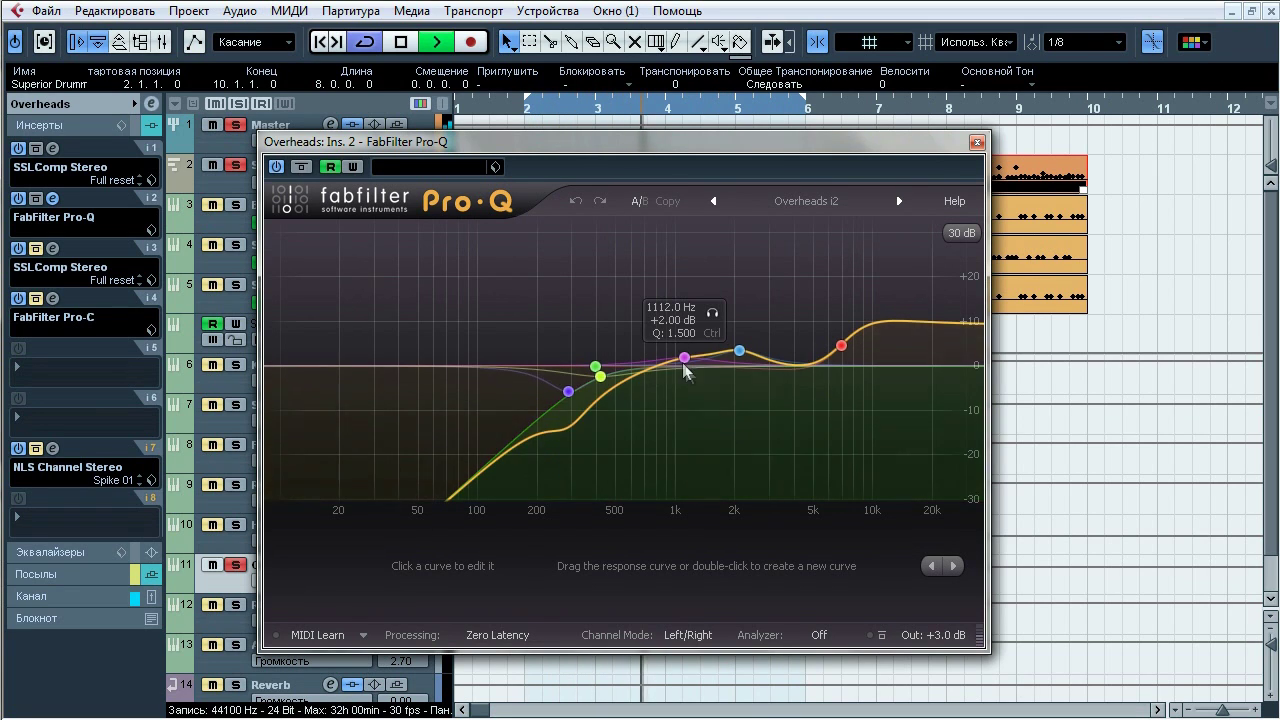
Step: Audition the Pro-Q's 1112 Hz, 2098 Hz and 6908.7 Hz bands in isolation, end playback and close the equalizer
click(713, 314)
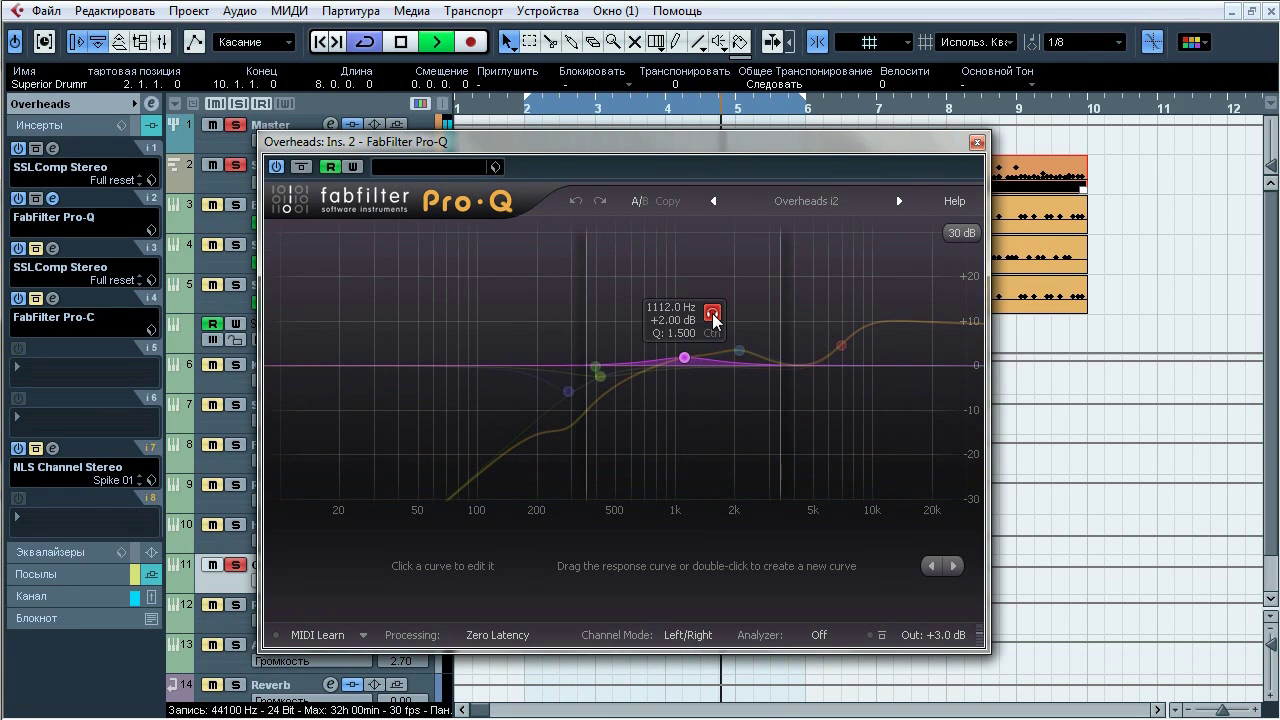
click(713, 314)
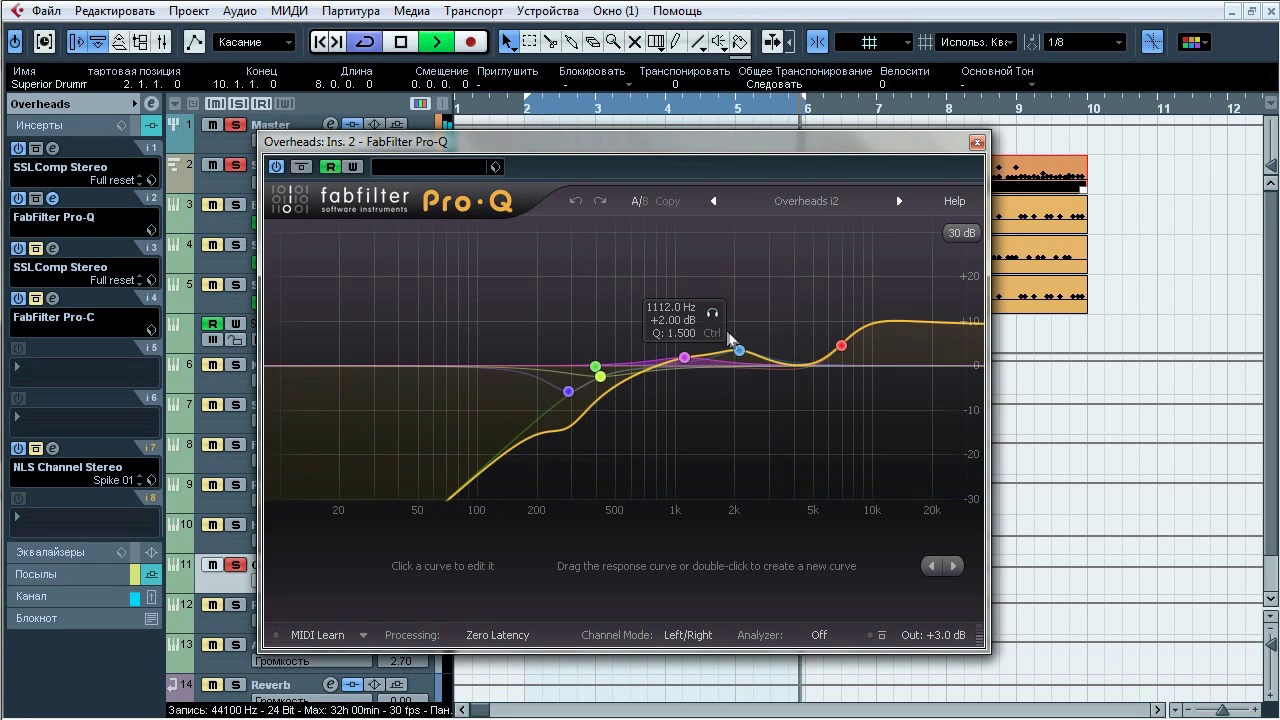
click(767, 307)
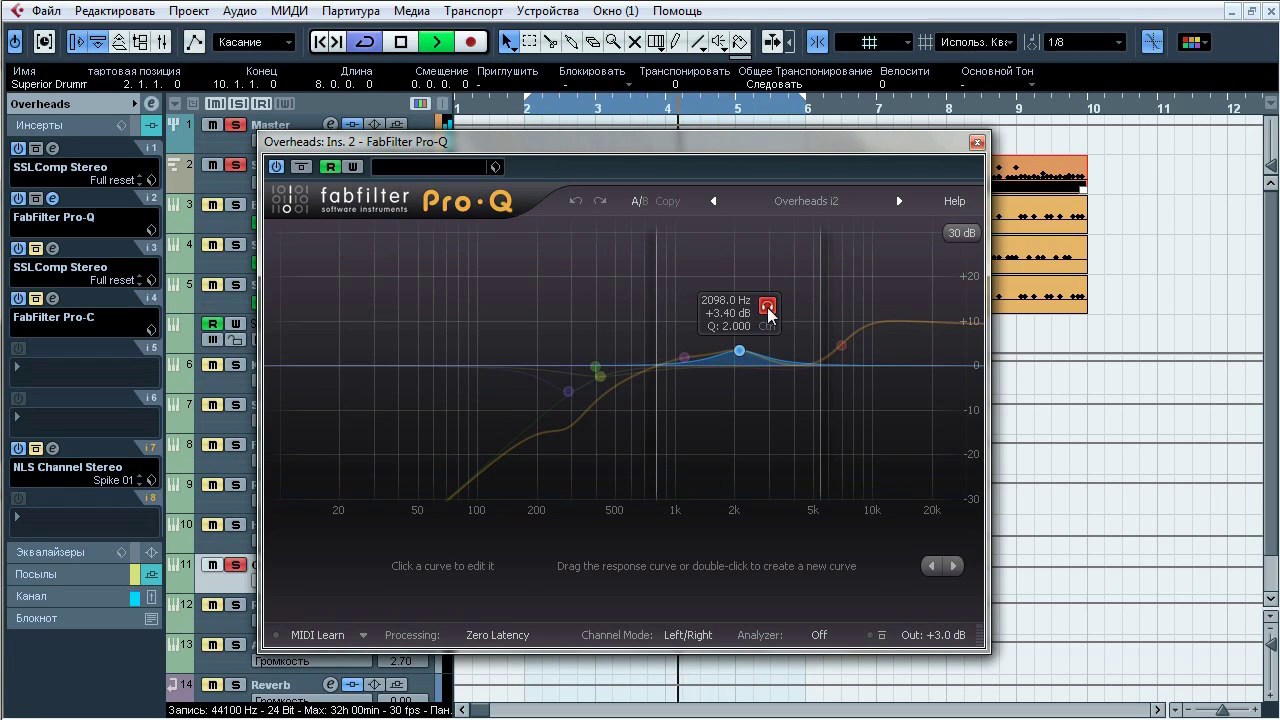
click(767, 307)
click(868, 302)
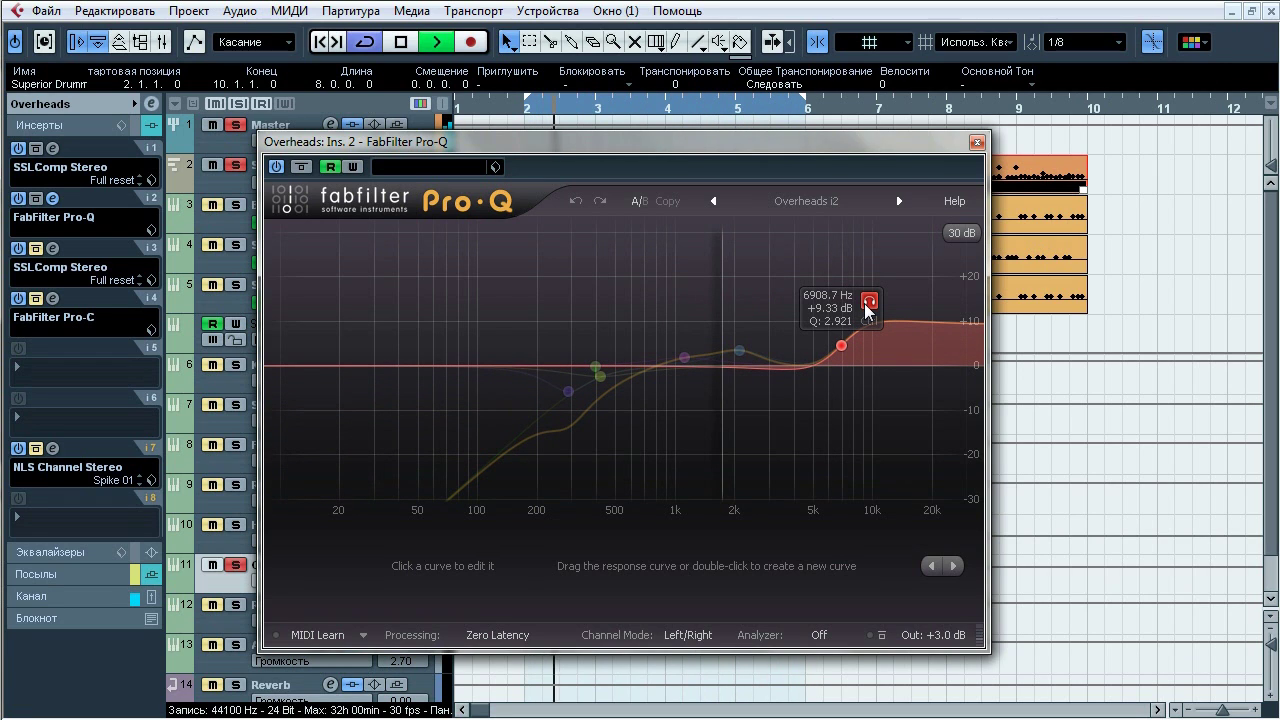
click(868, 302)
click(302, 166)
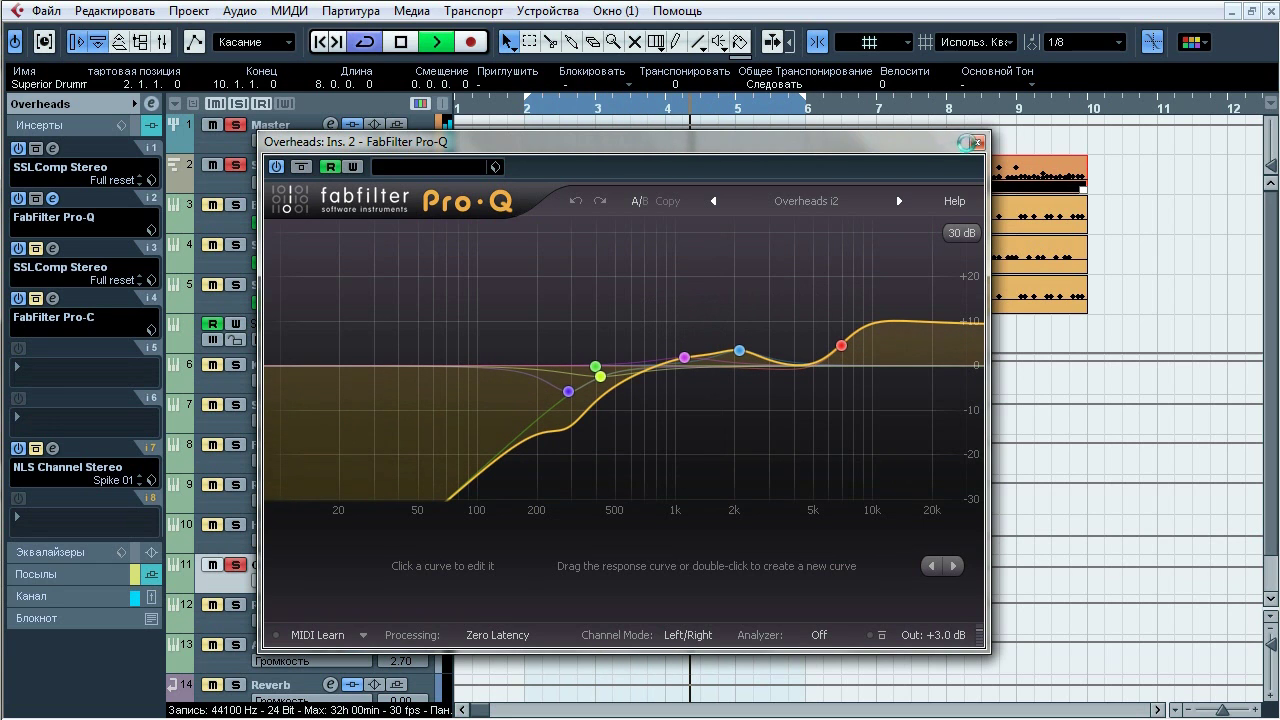
click(977, 142)
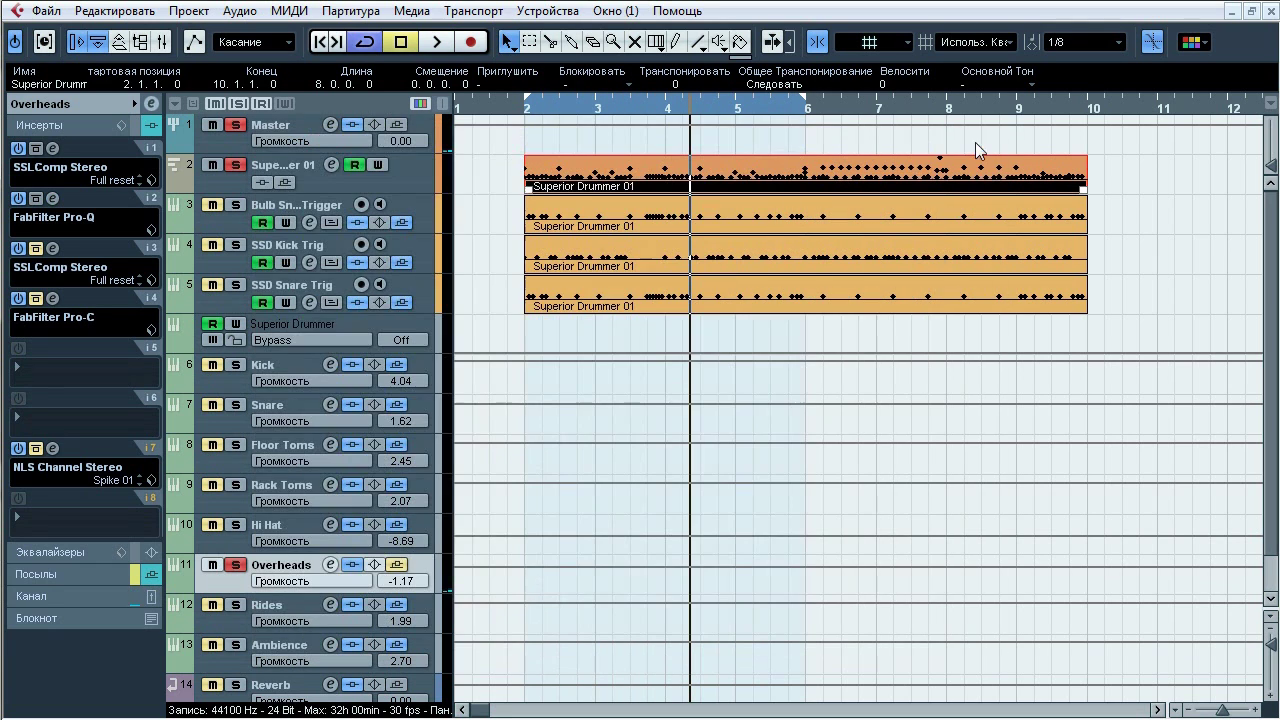
Step: Open the Overheads' third-insert SSLComp Stereo, compare it active and bypassed during playback, leave it active, stop and close it
click(60, 264)
drag(1055, 121, 630, 84)
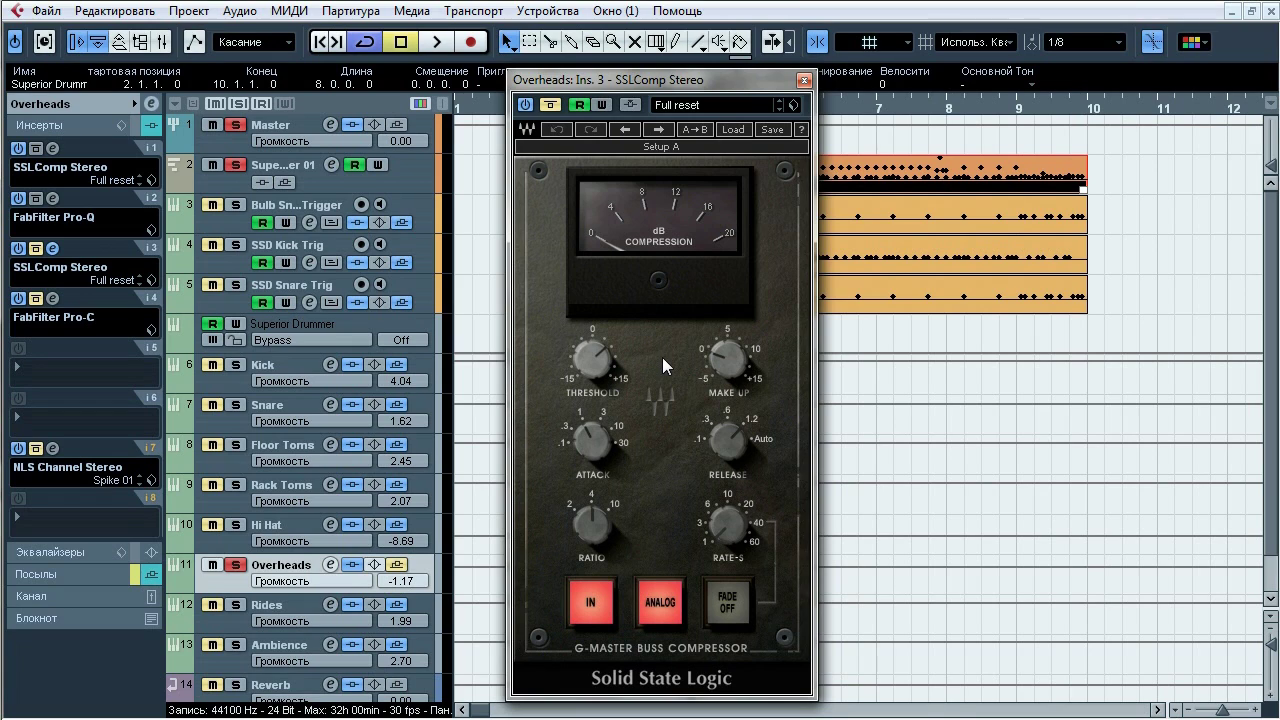
key(space)
click(551, 105)
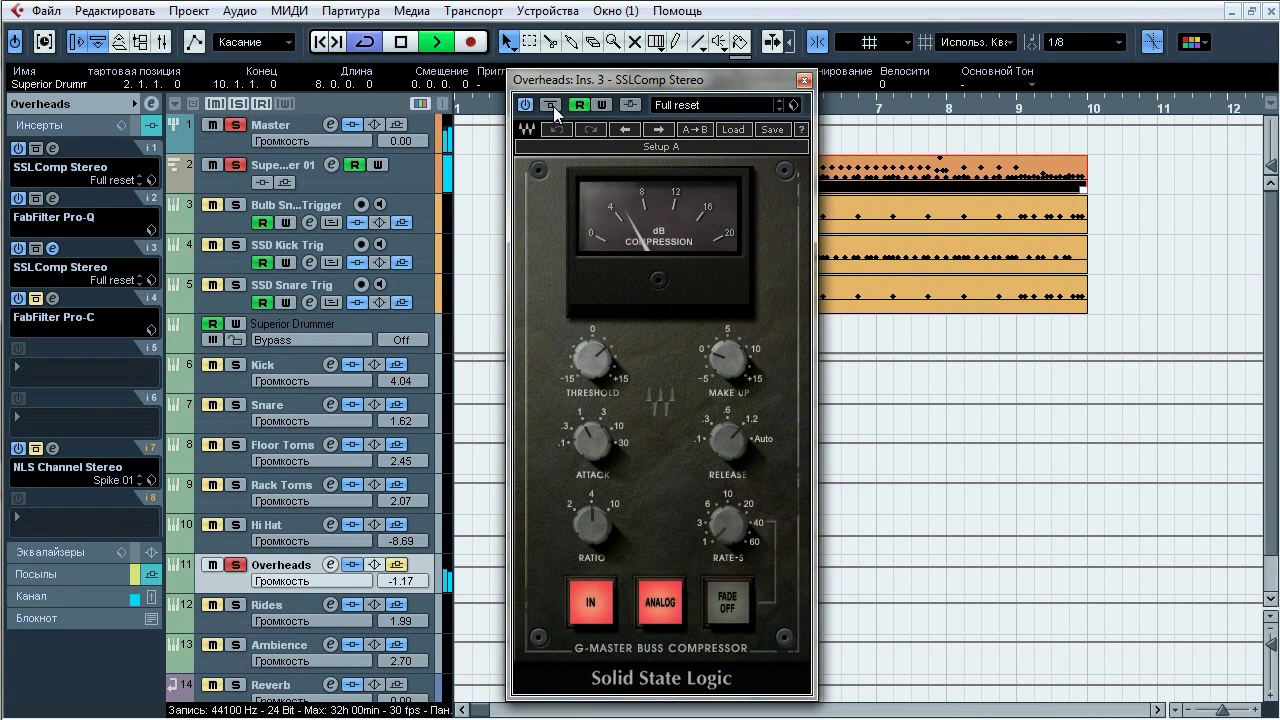
click(551, 105)
click(551, 105)
click(551, 105)
click(551, 105)
click(551, 105)
click(551, 105)
key(space)
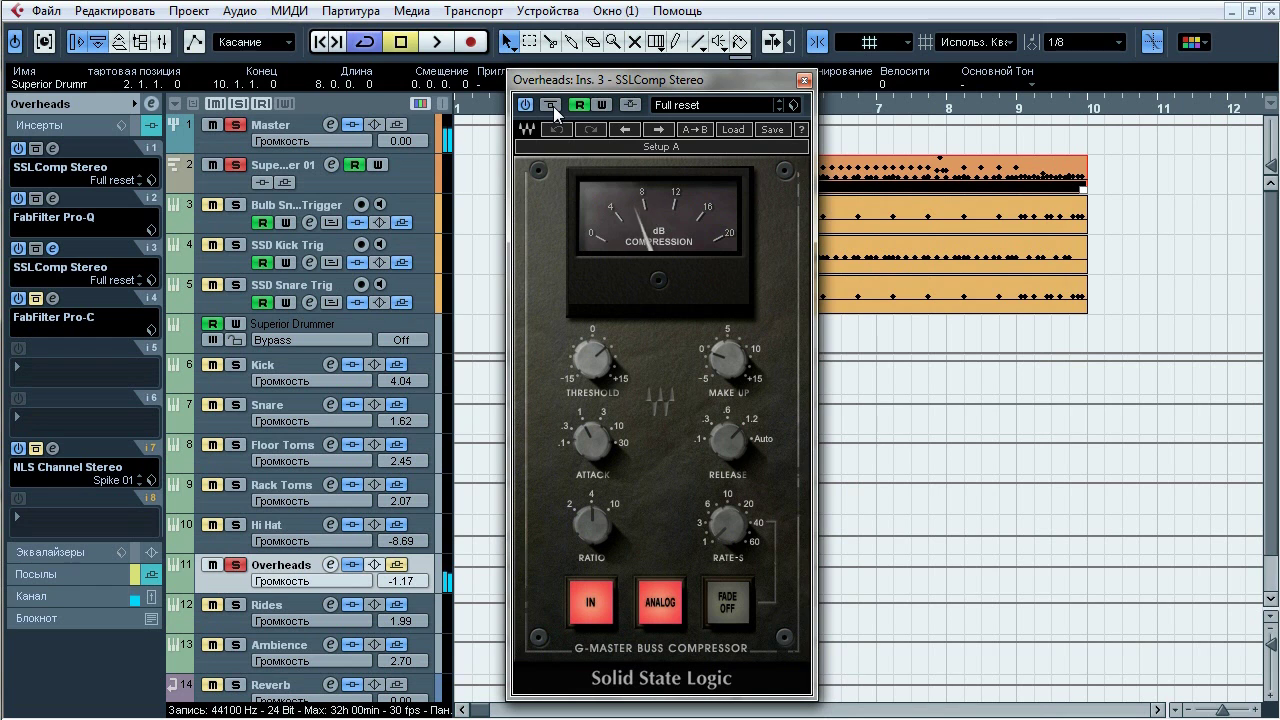
click(804, 80)
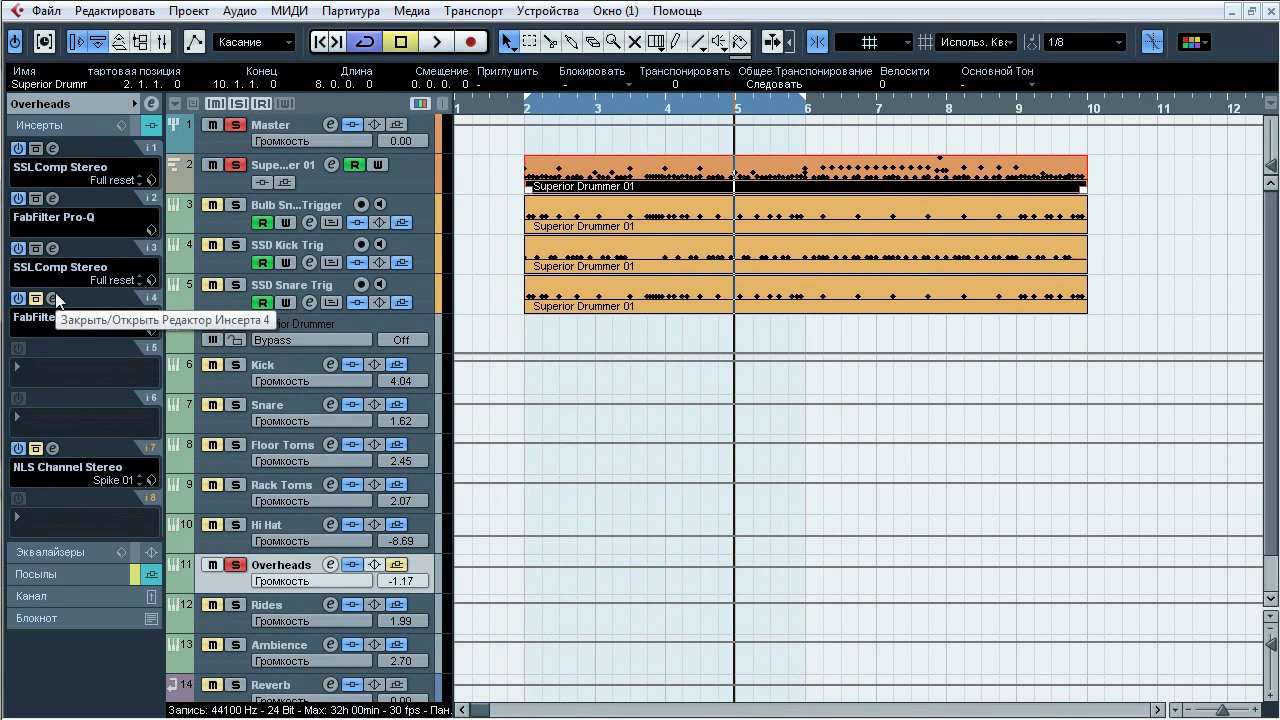
Step: Open the Overheads' fourth-insert Pro-C, inspect the Snare and SSD Kick Trig sends feeding its side chain and solo both channels
click(57, 300)
drag(731, 168, 778, 142)
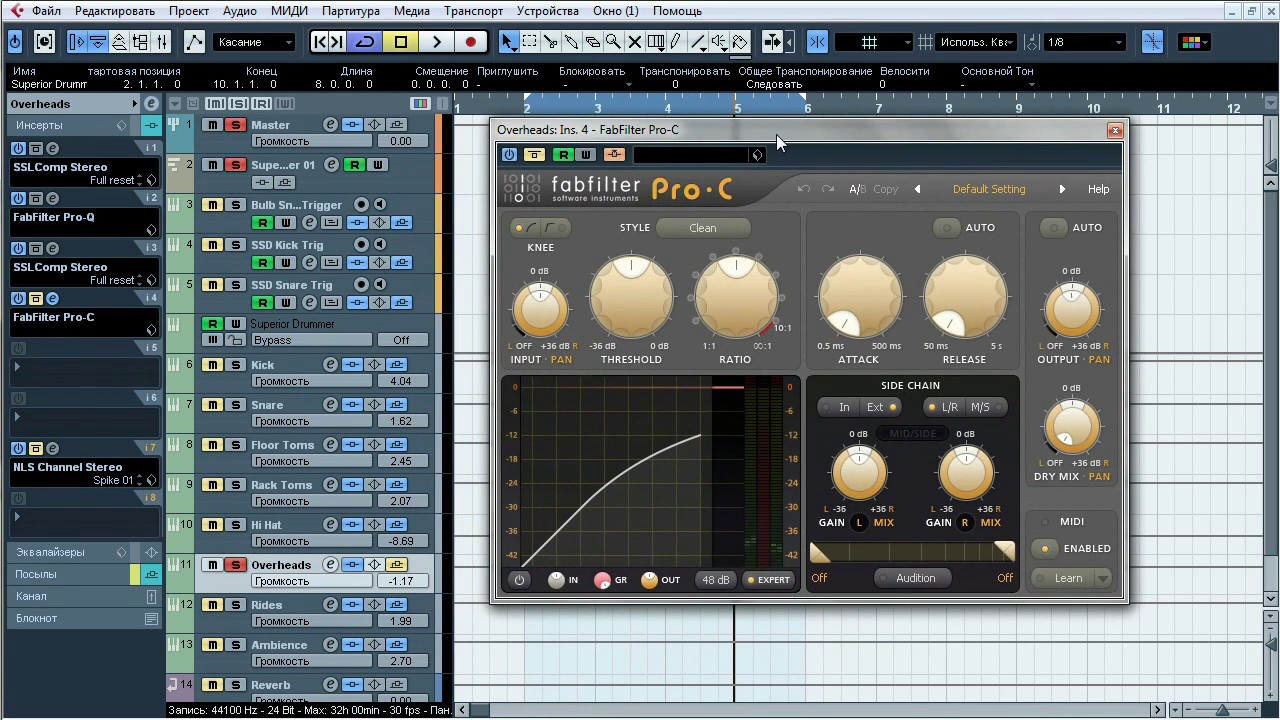
click(290, 368)
click(293, 409)
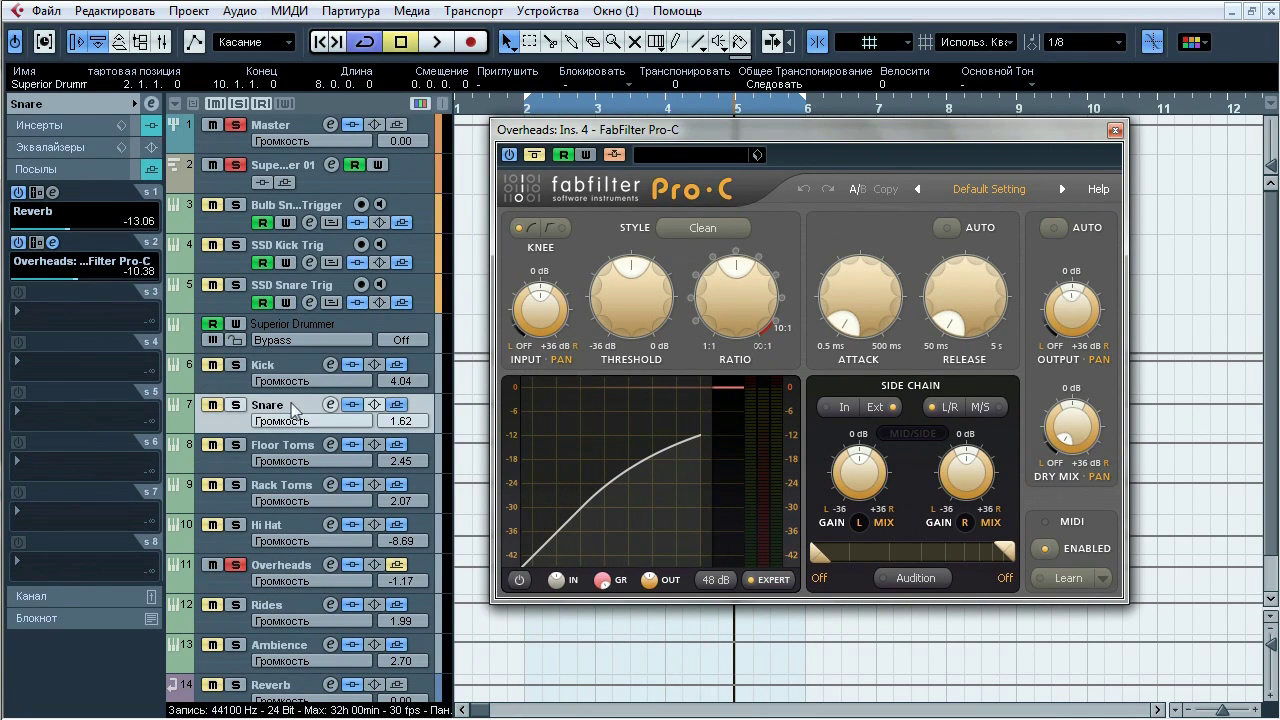
click(236, 405)
click(296, 290)
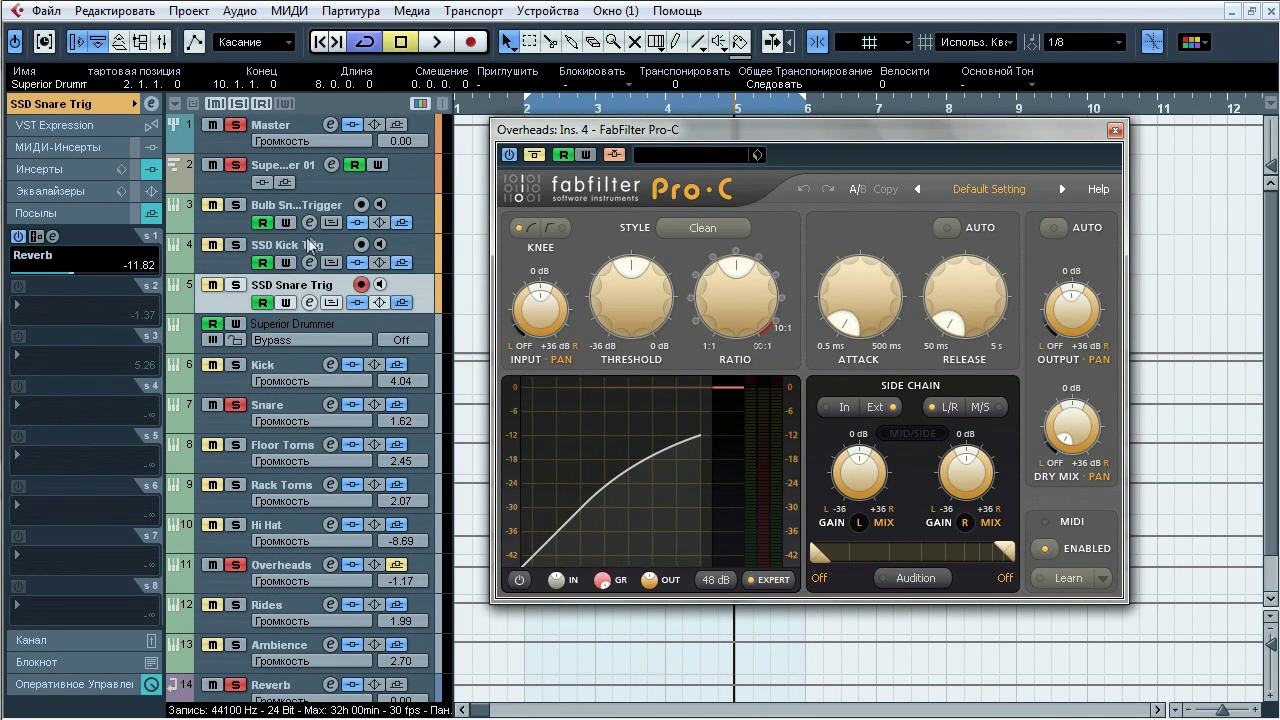
click(308, 248)
click(235, 245)
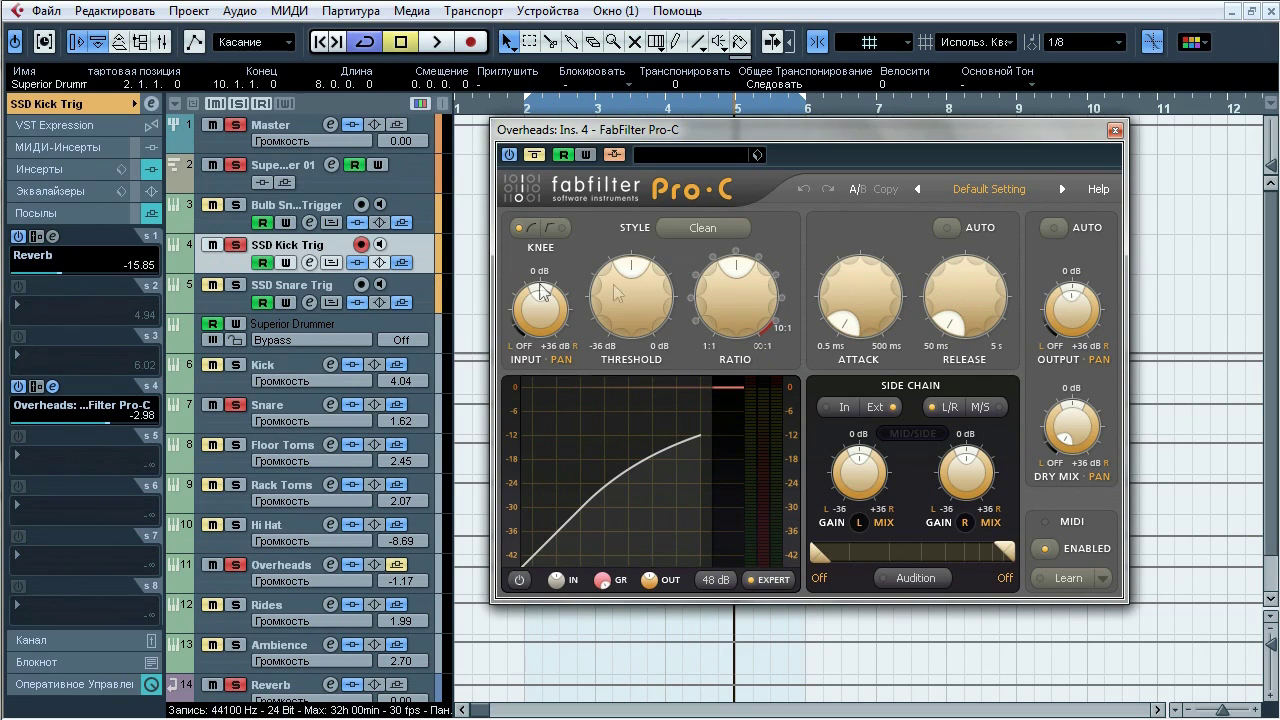
Step: Compare the Overheads' Pro-C active and bypassed during playback, with the soloed channels and in the full drum mix, and leave it active
key(space)
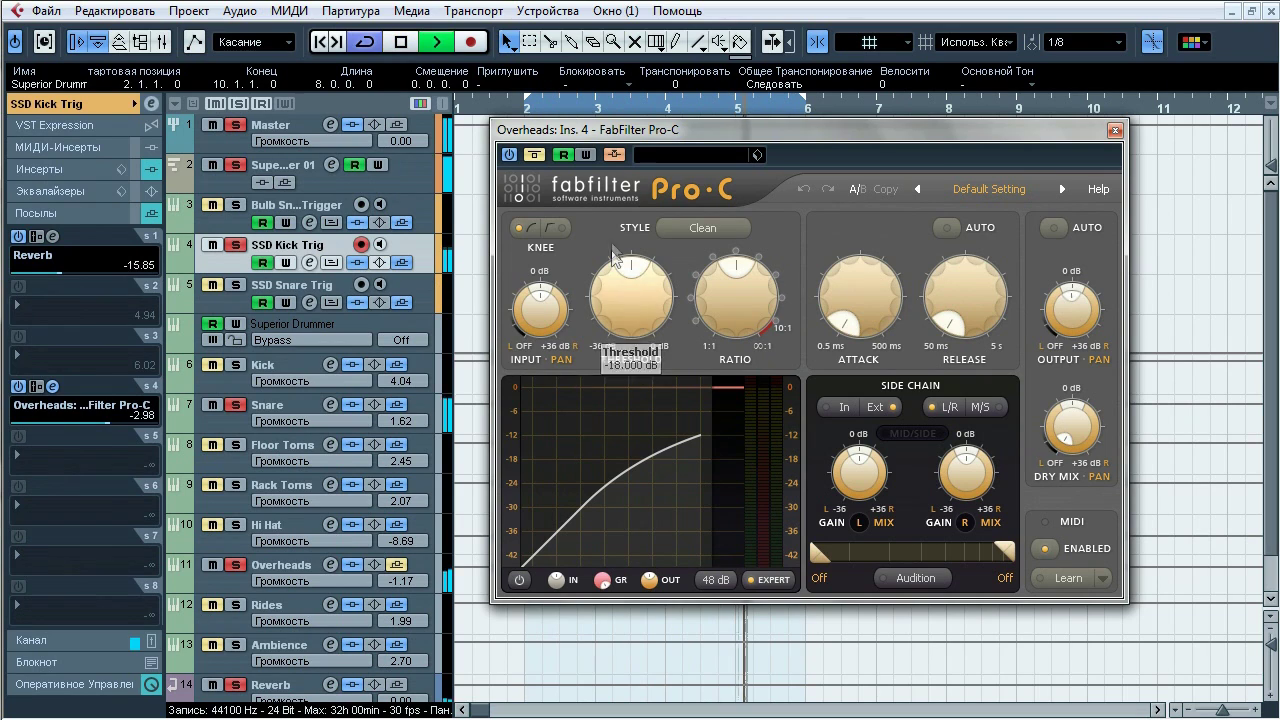
click(536, 157)
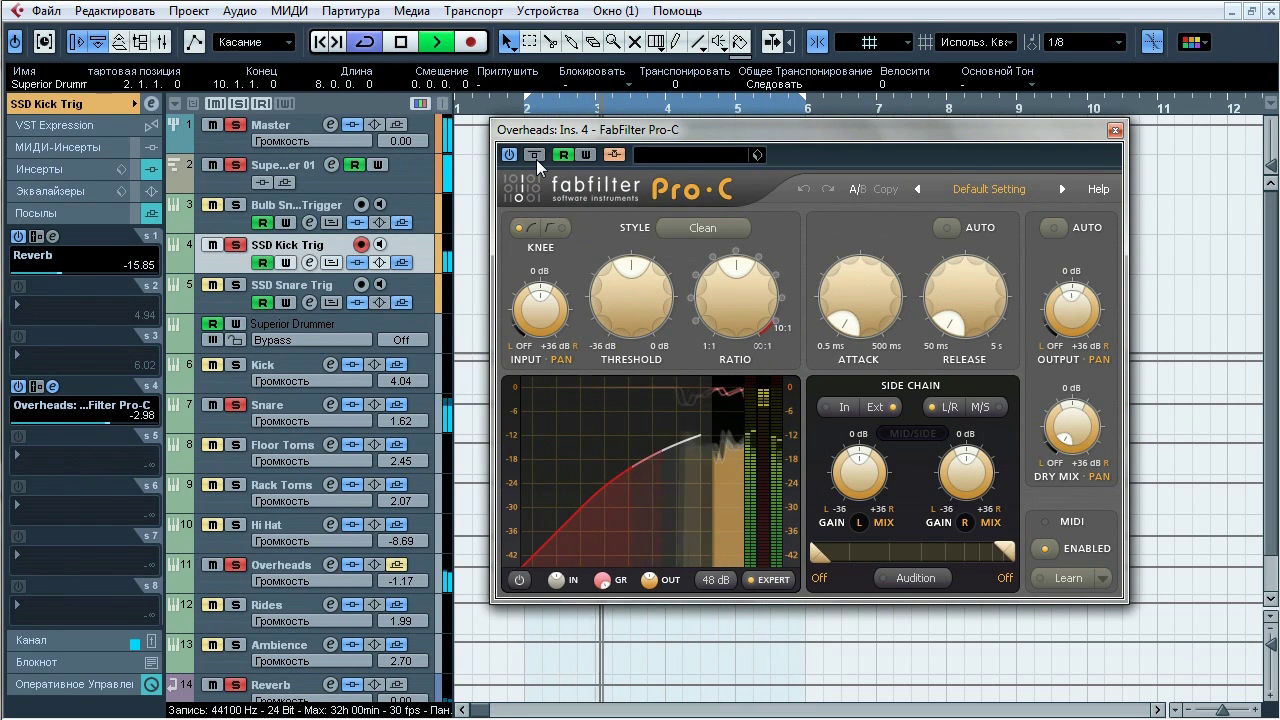
click(536, 157)
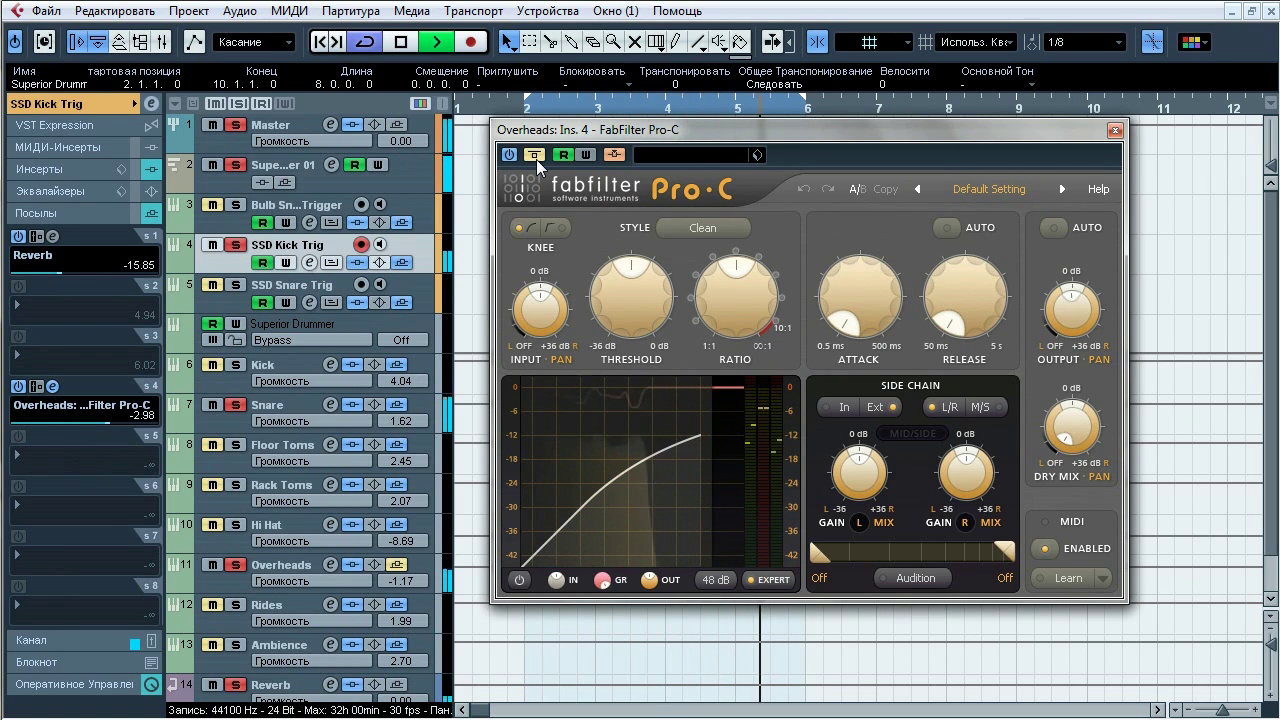
click(536, 157)
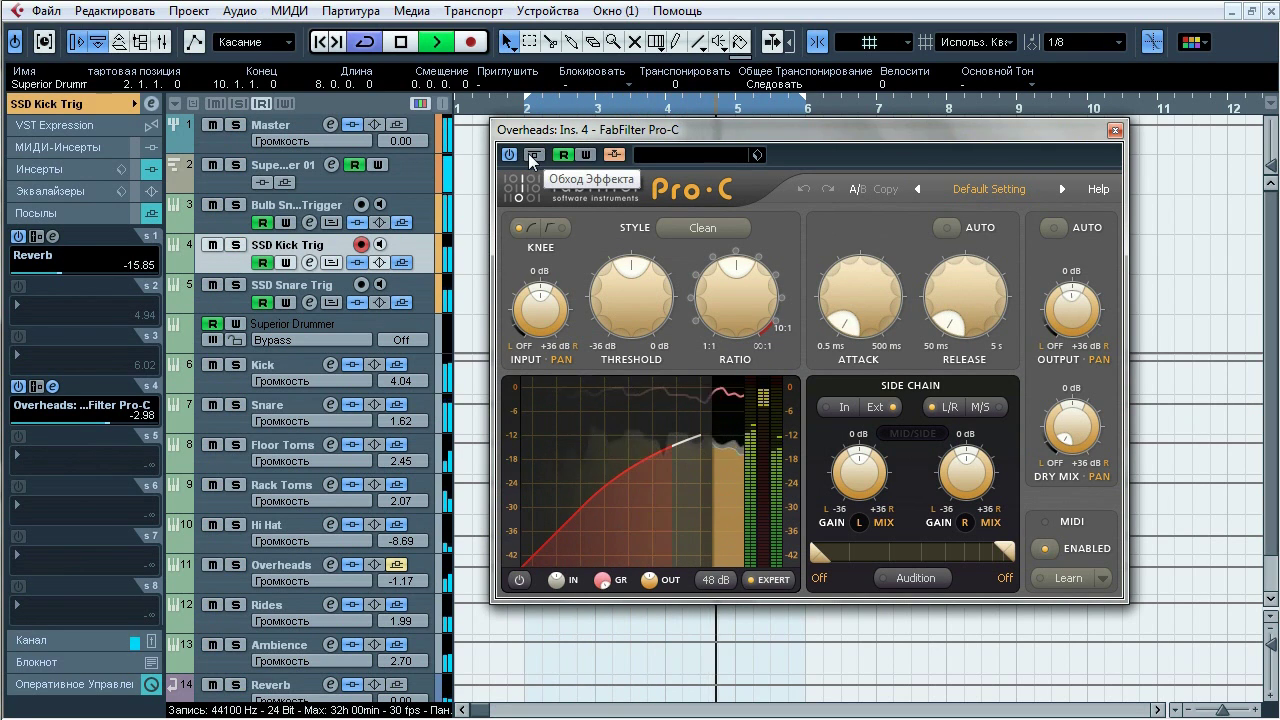
click(536, 157)
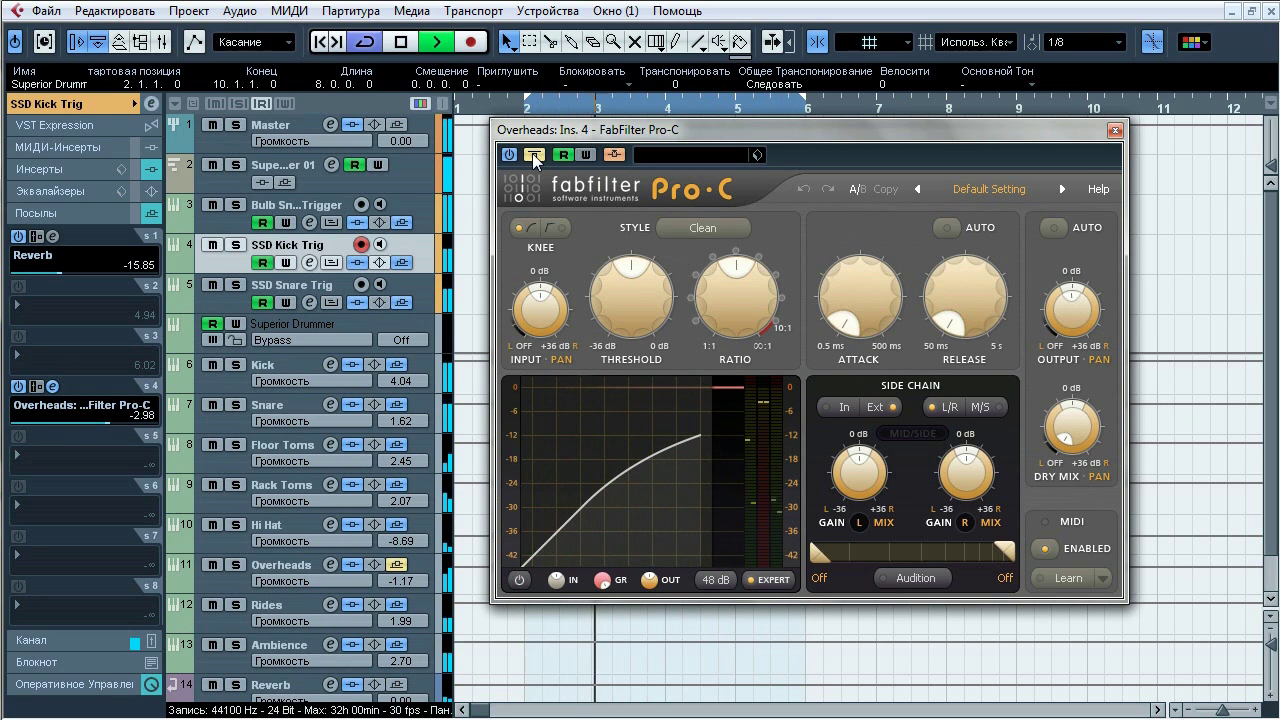
click(536, 157)
Step: Select and solo the Overheads again and show their insert effects
click(275, 564)
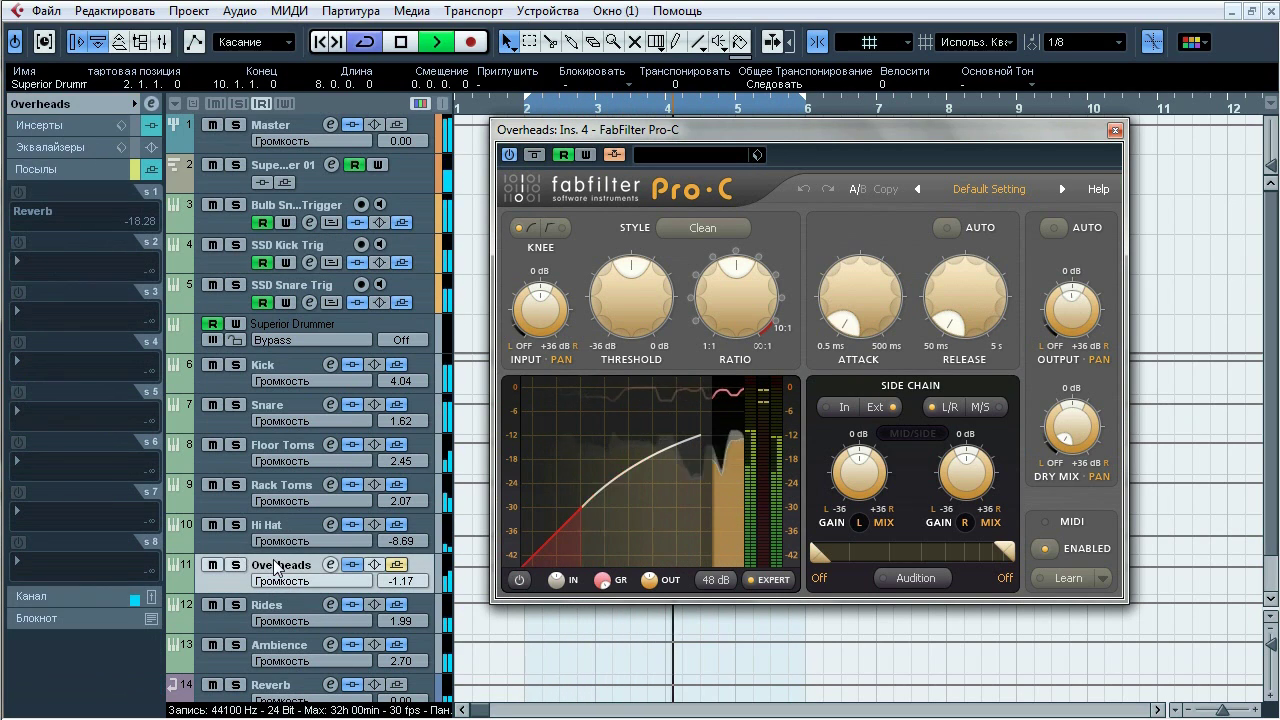
click(236, 565)
click(60, 125)
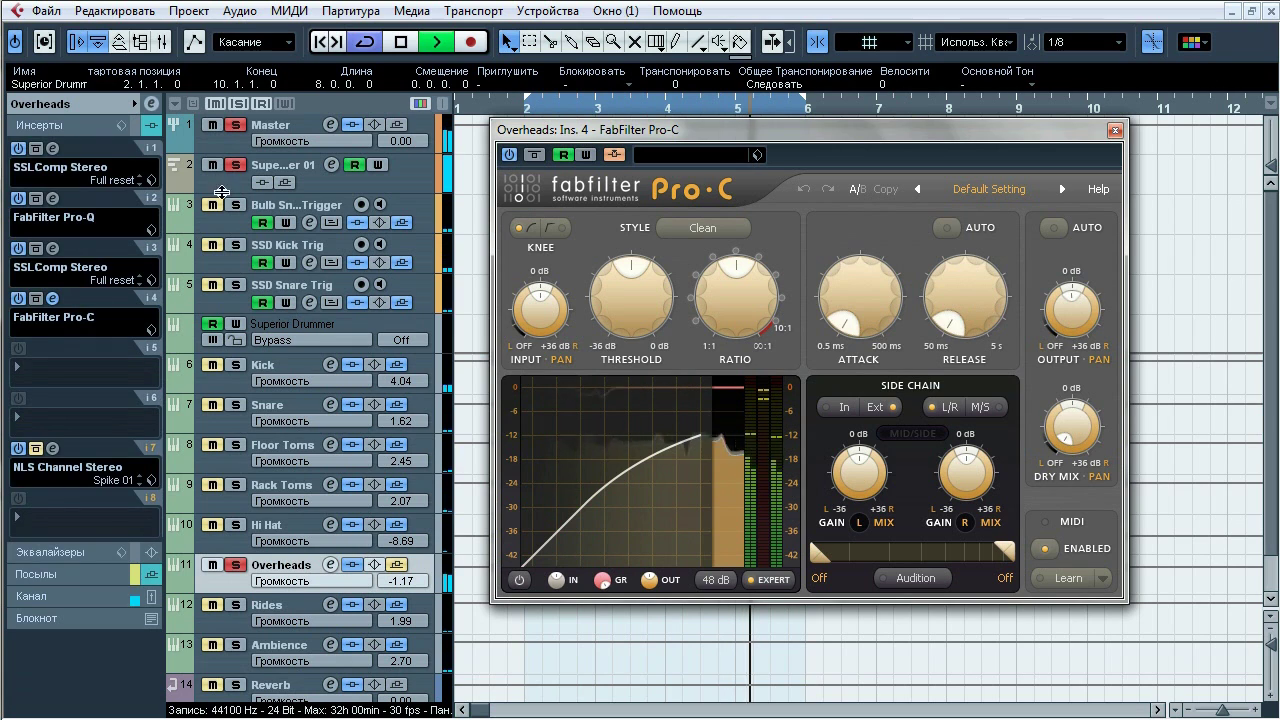
Step: Stop playback, close FabFilter Pro-C, and open the NLS Channel Stereo insert on the Overheads track
key(space)
click(1115, 131)
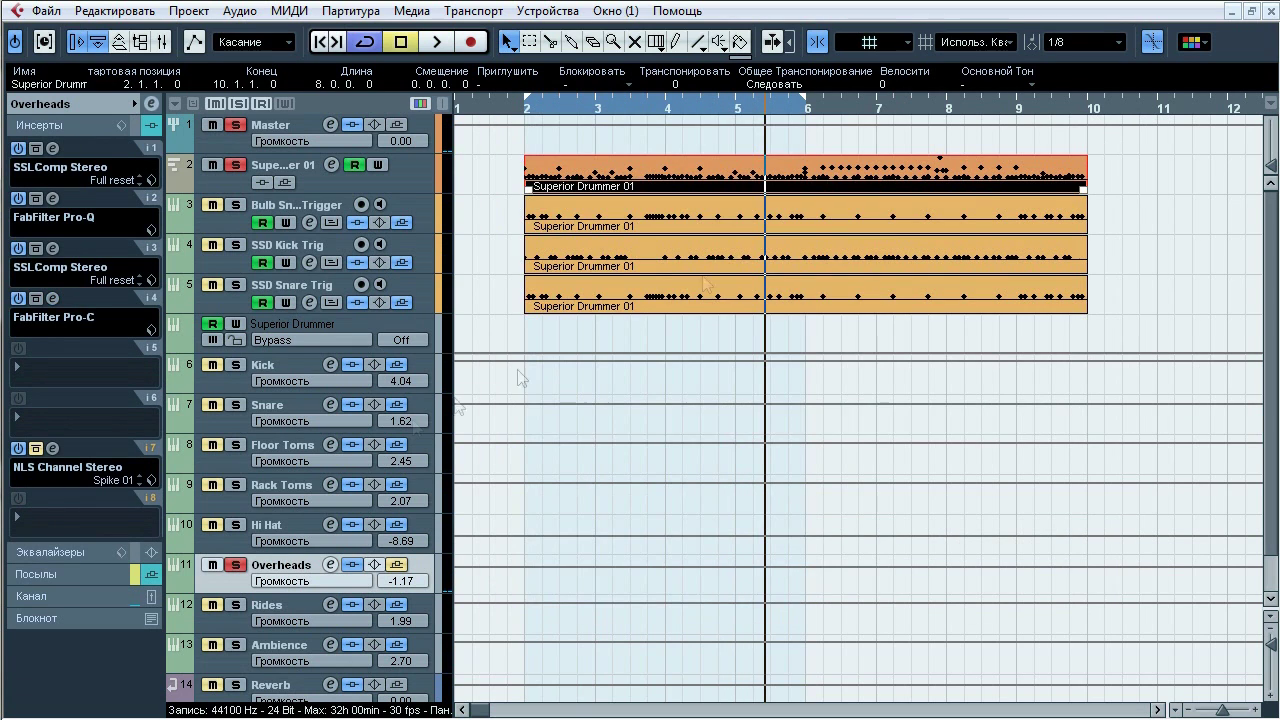
click(53, 448)
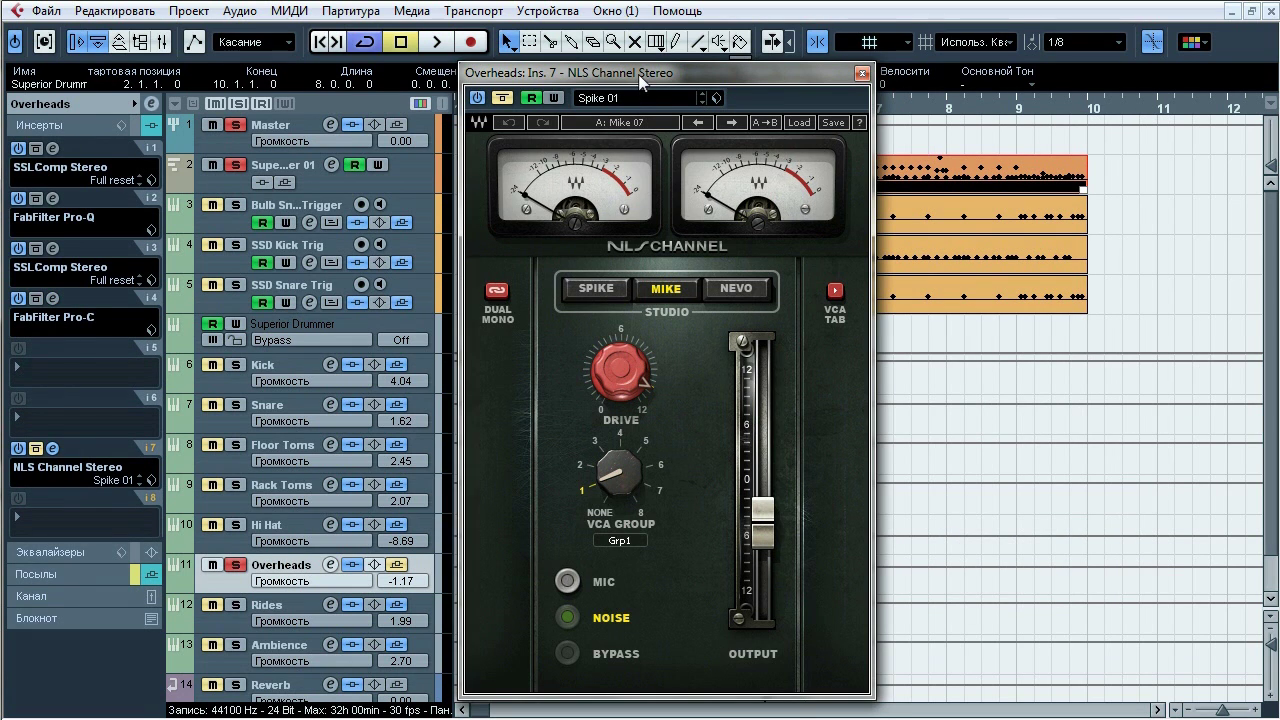
drag(640, 75, 675, 68)
Step: Compare the Overheads with NLS Channel Stereo bypassed and active during playback, leaving it active, and close its window
key(space)
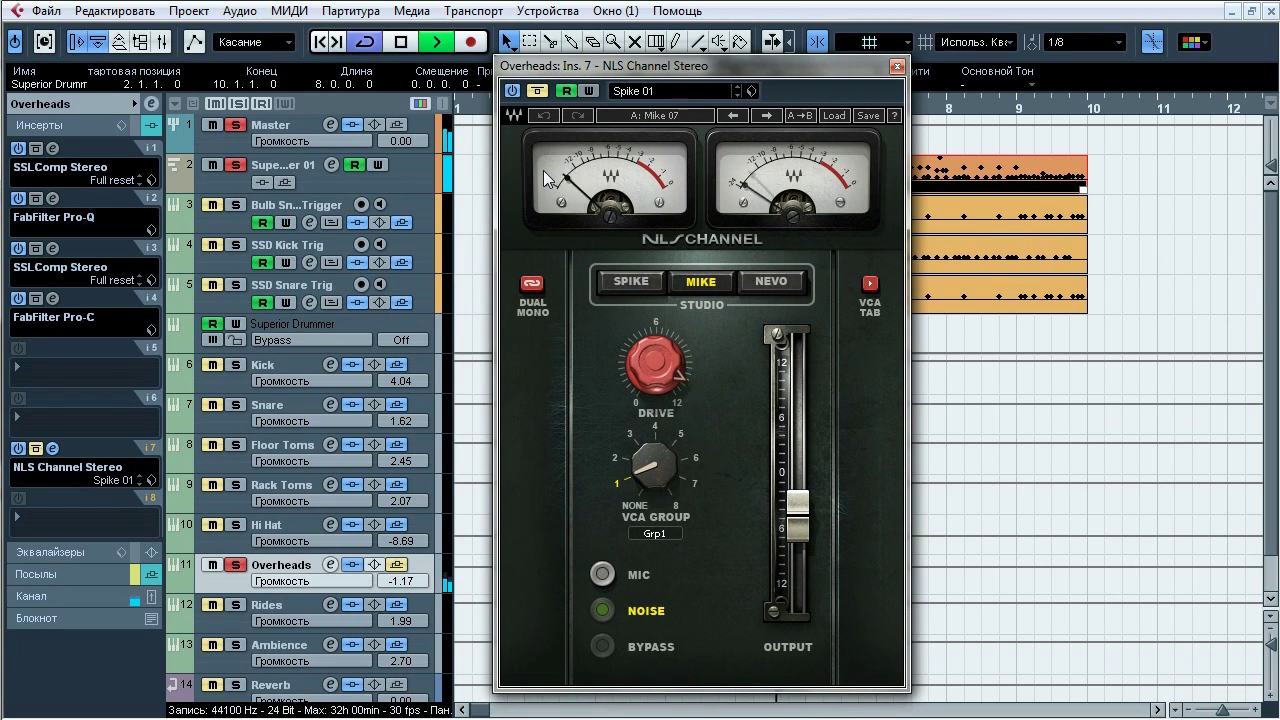
click(542, 91)
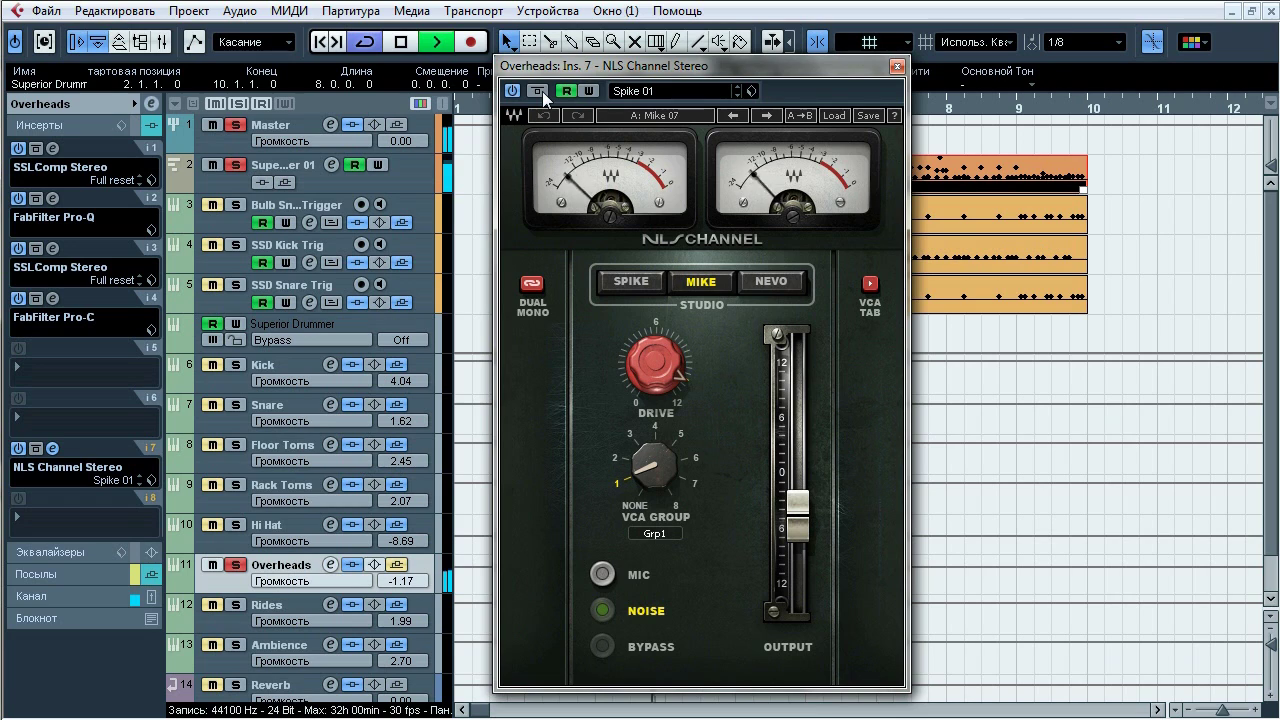
click(542, 91)
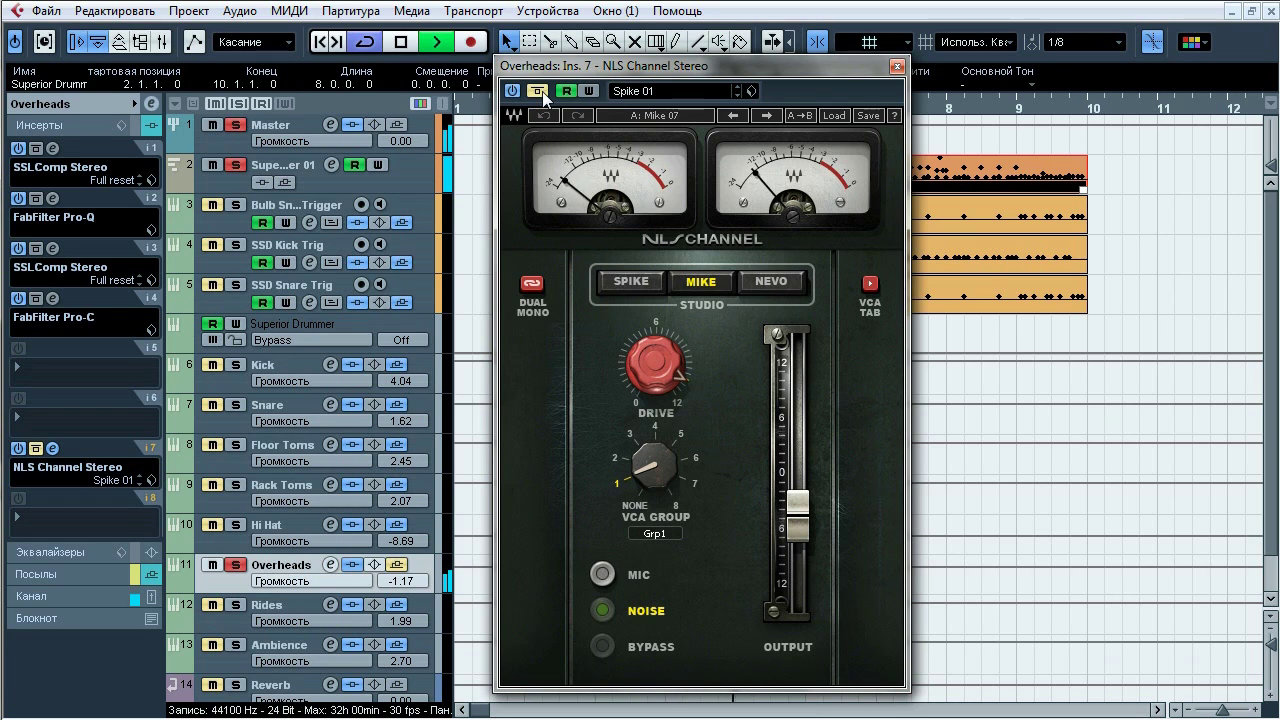
click(542, 91)
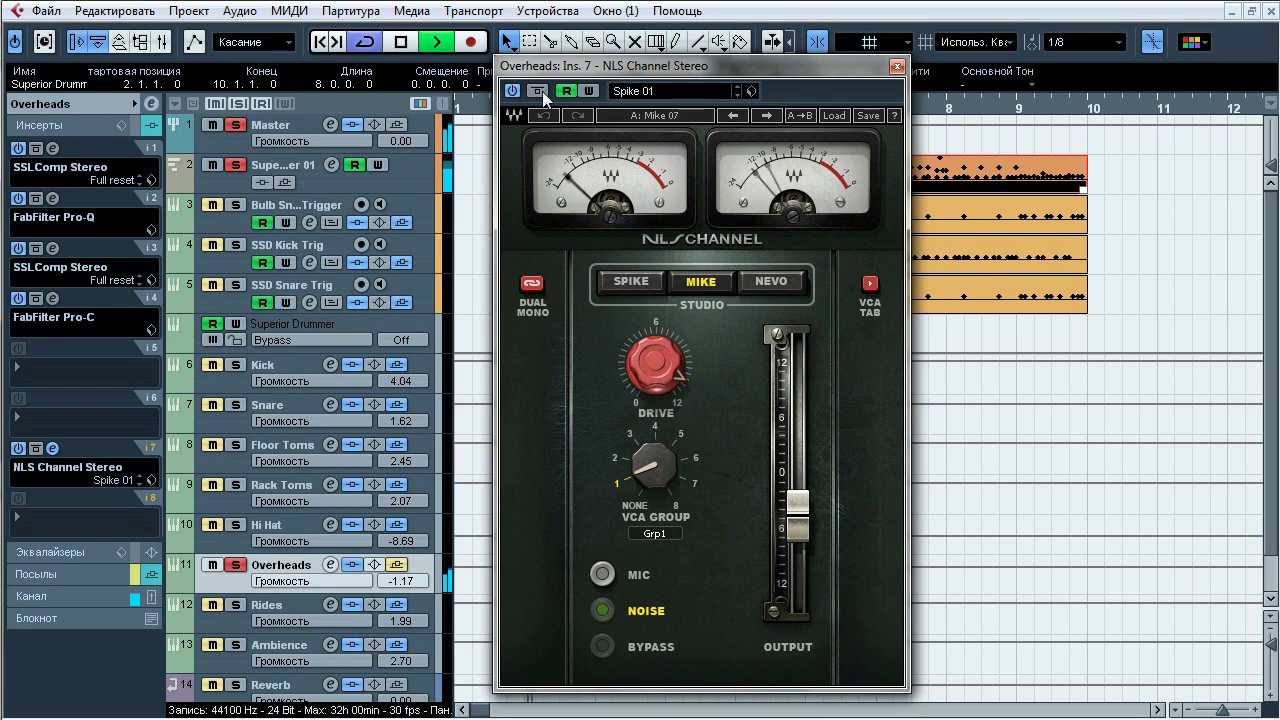
click(542, 91)
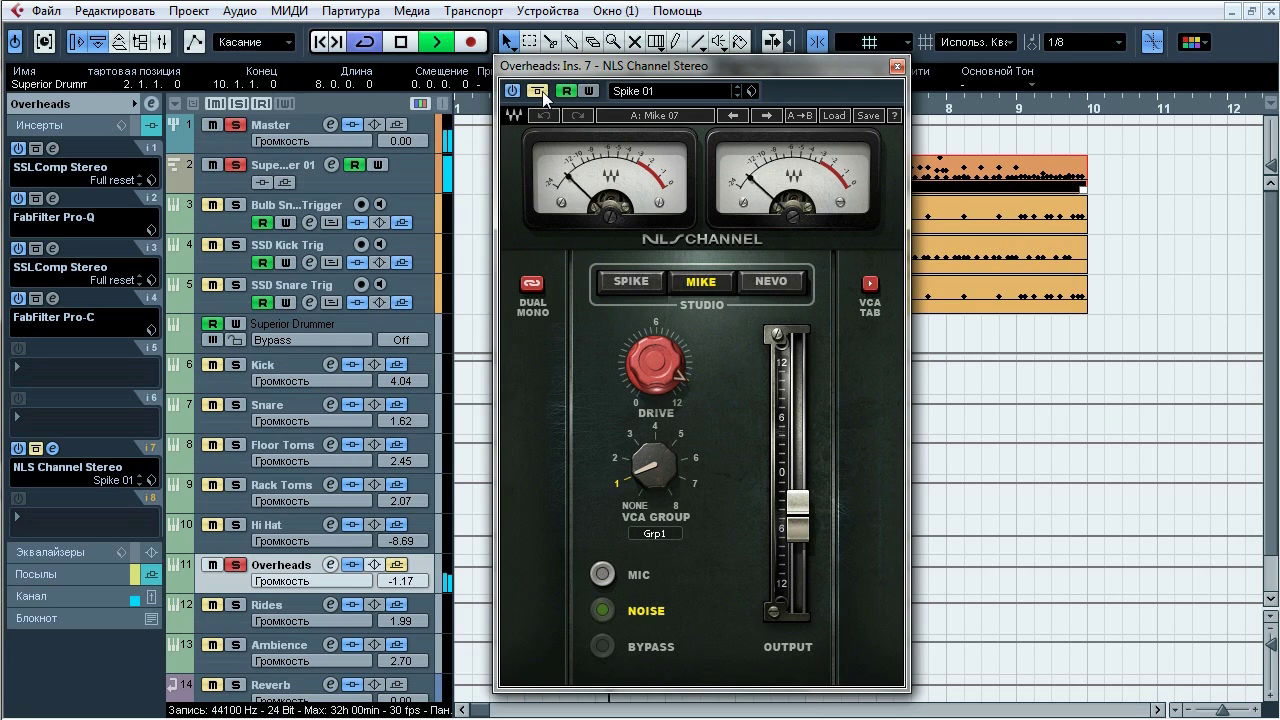
click(542, 91)
key(space)
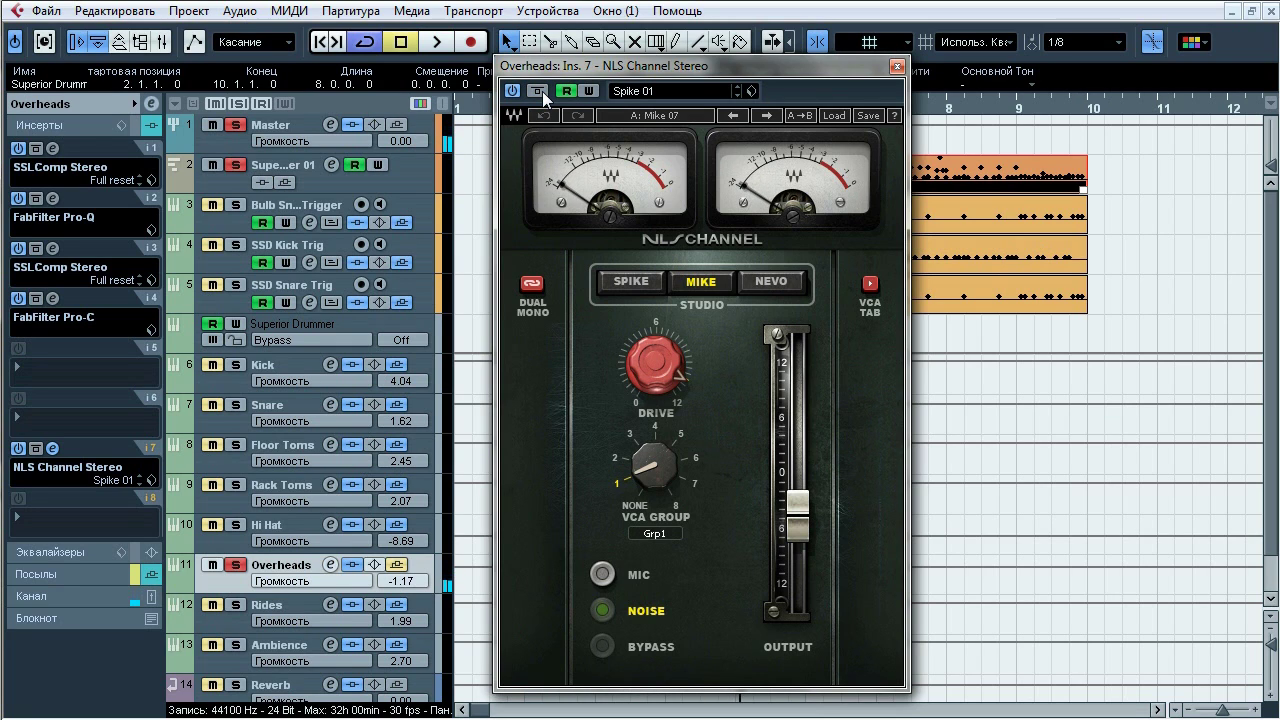
click(897, 66)
click(57, 198)
click(57, 198)
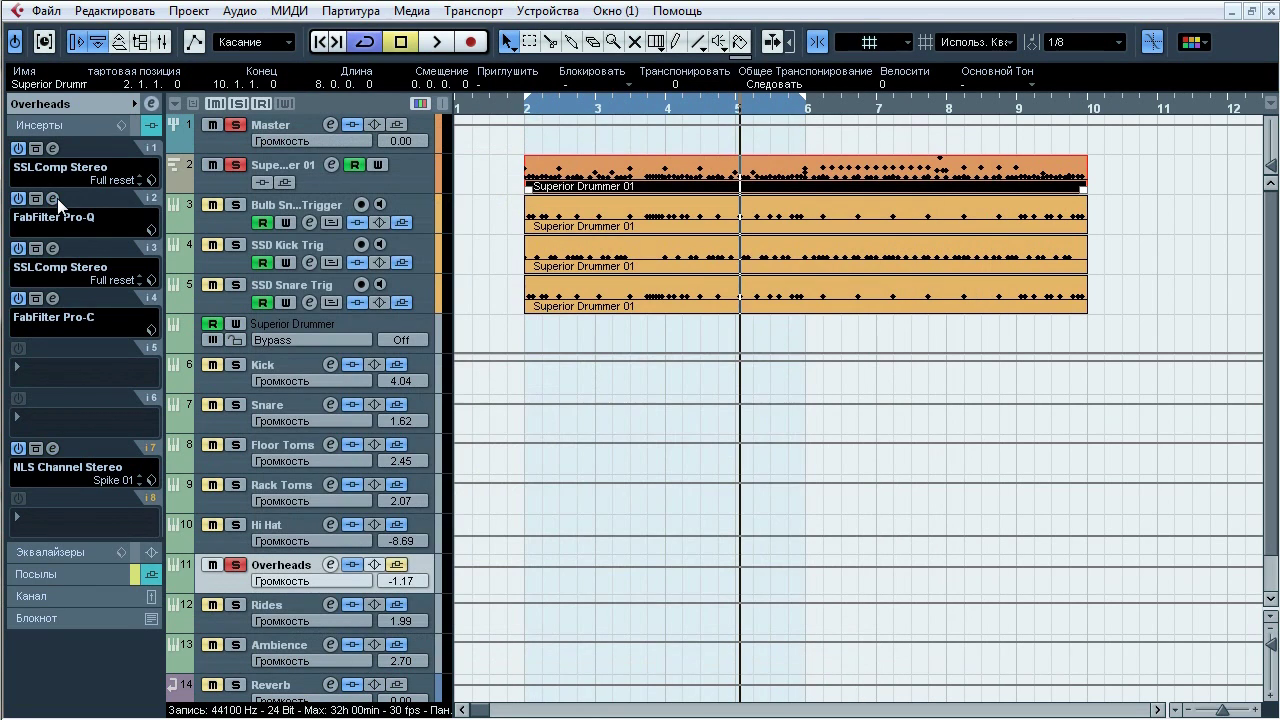
Step: Show the Overheads sends and compare the Reverb send bypassed and active during playback, leaving it active
click(59, 574)
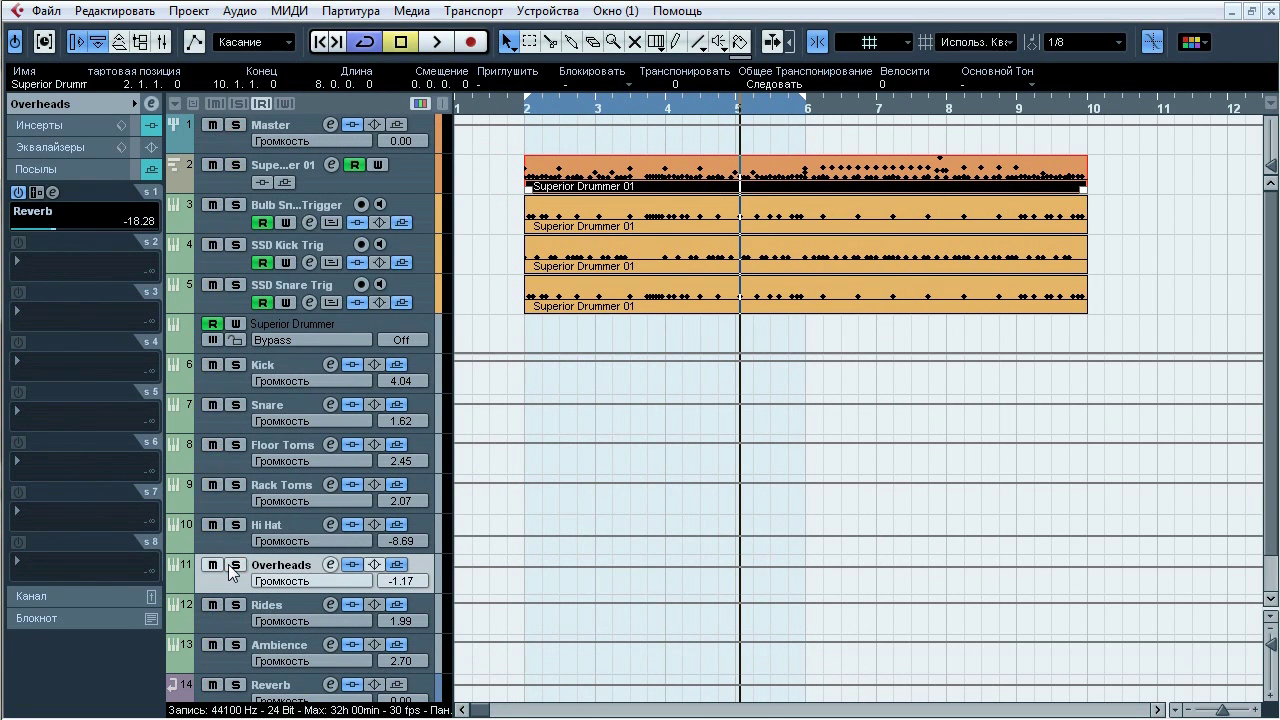
key(space)
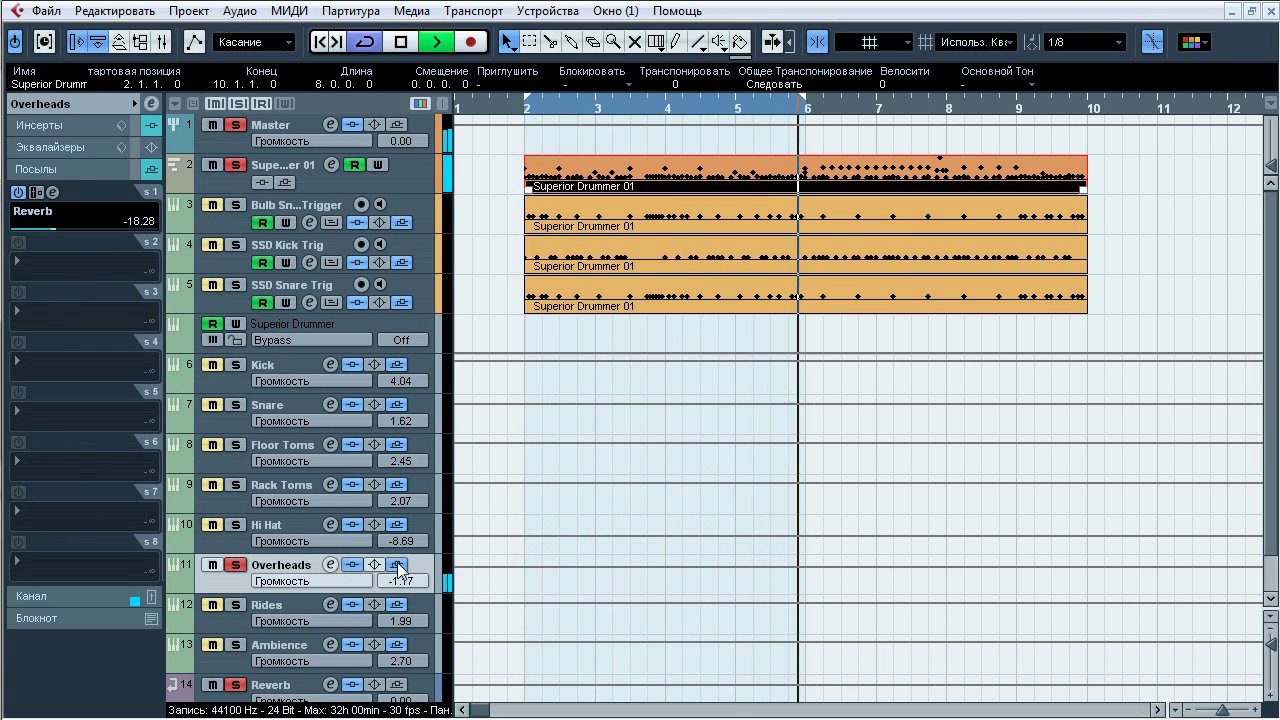
click(398, 567)
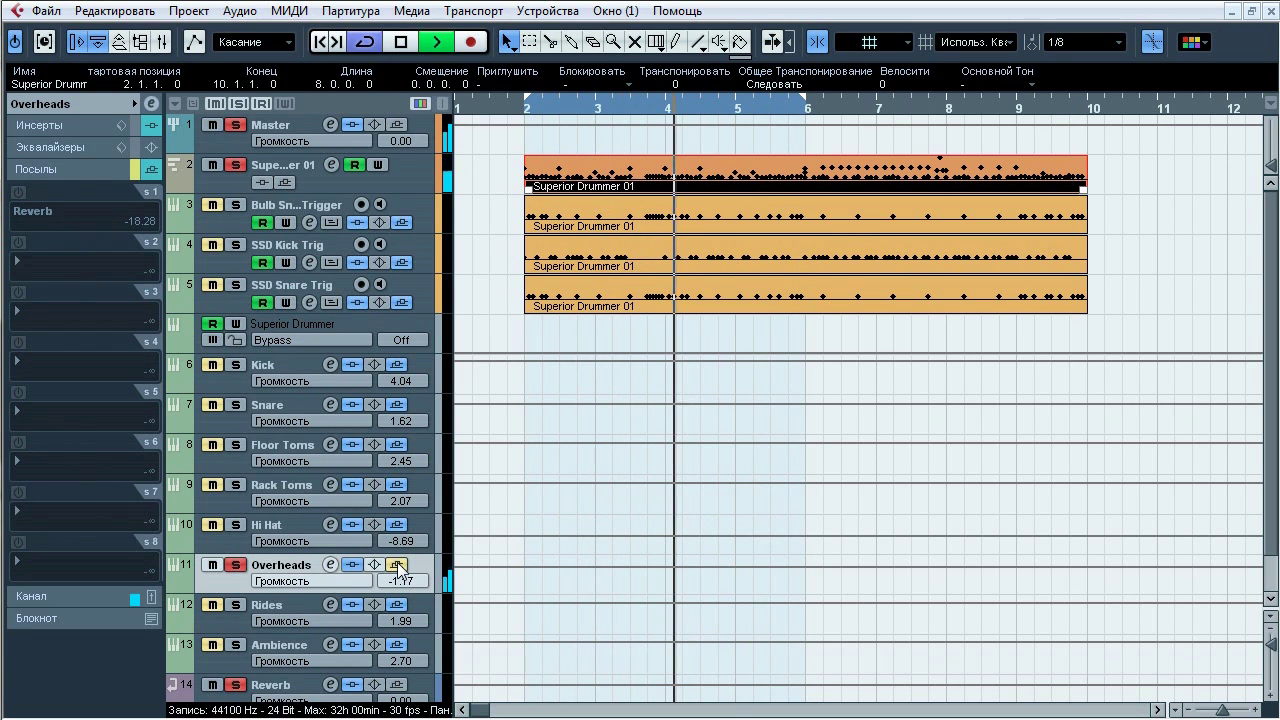
click(398, 567)
key(space)
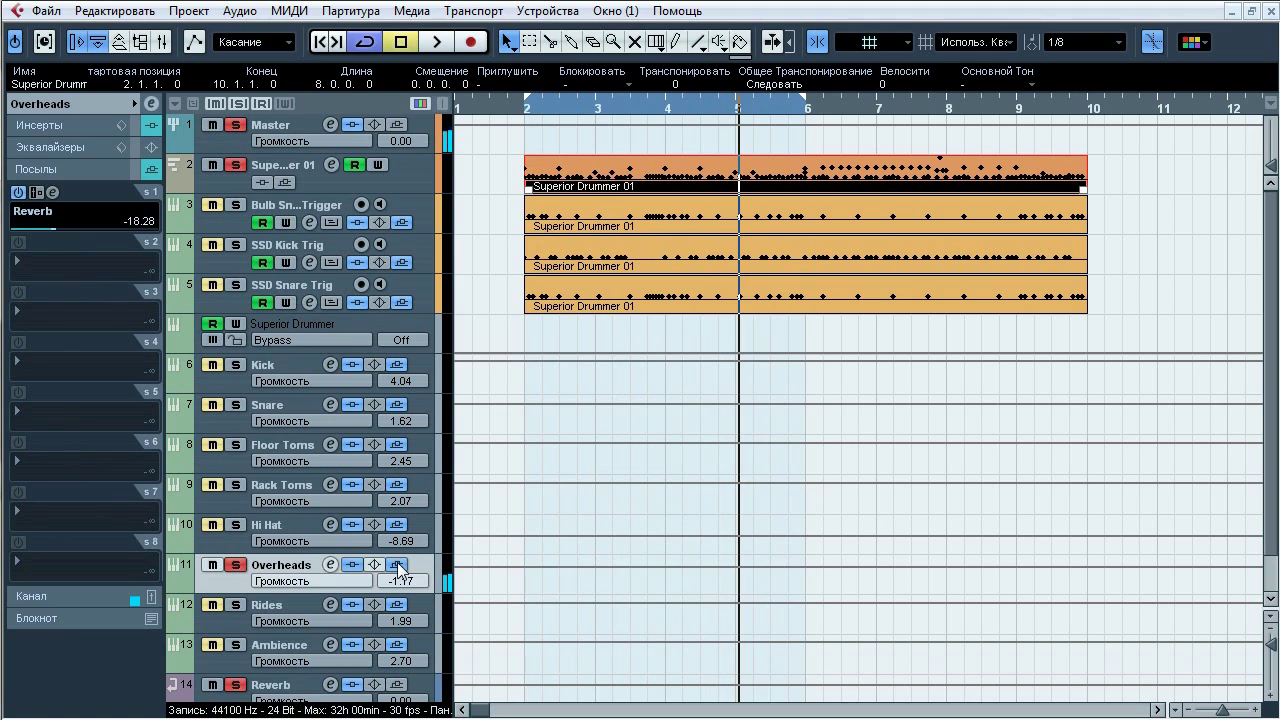
Step: Unsolo Overheads, set a short loop just before bar 8, and solo the Rides track
click(243, 572)
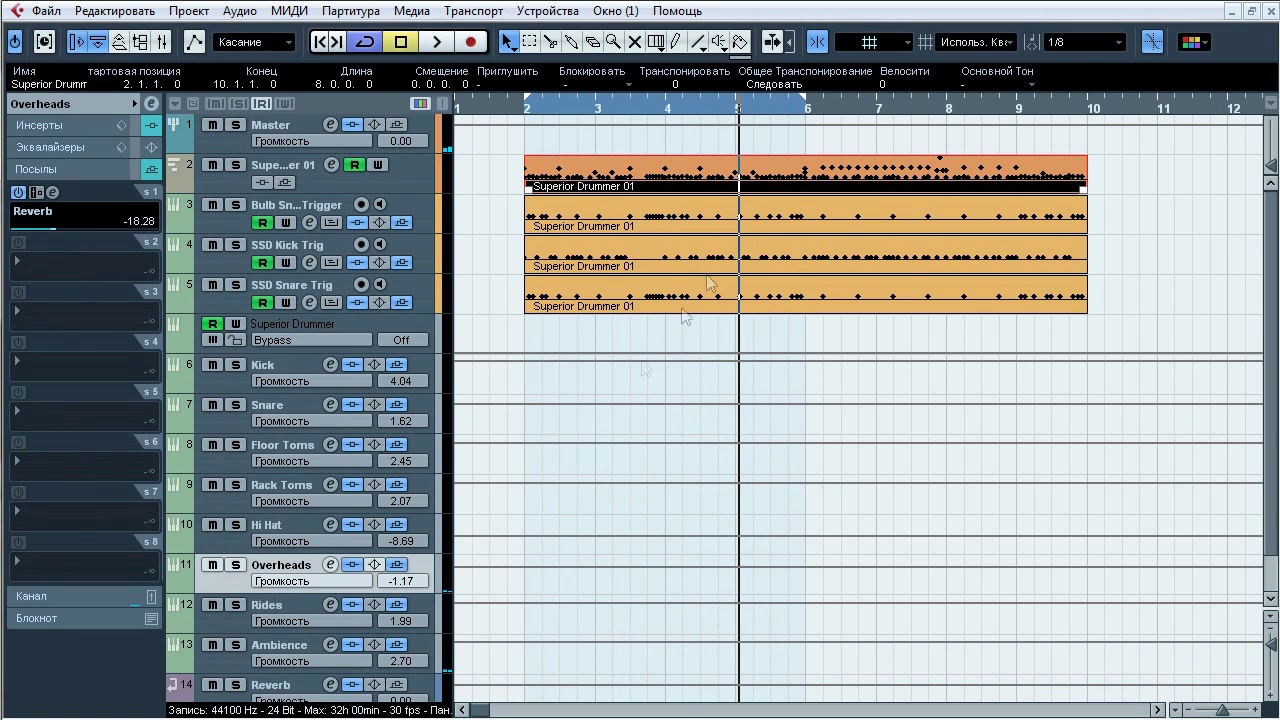
click(935, 100)
click(254, 617)
key(s)
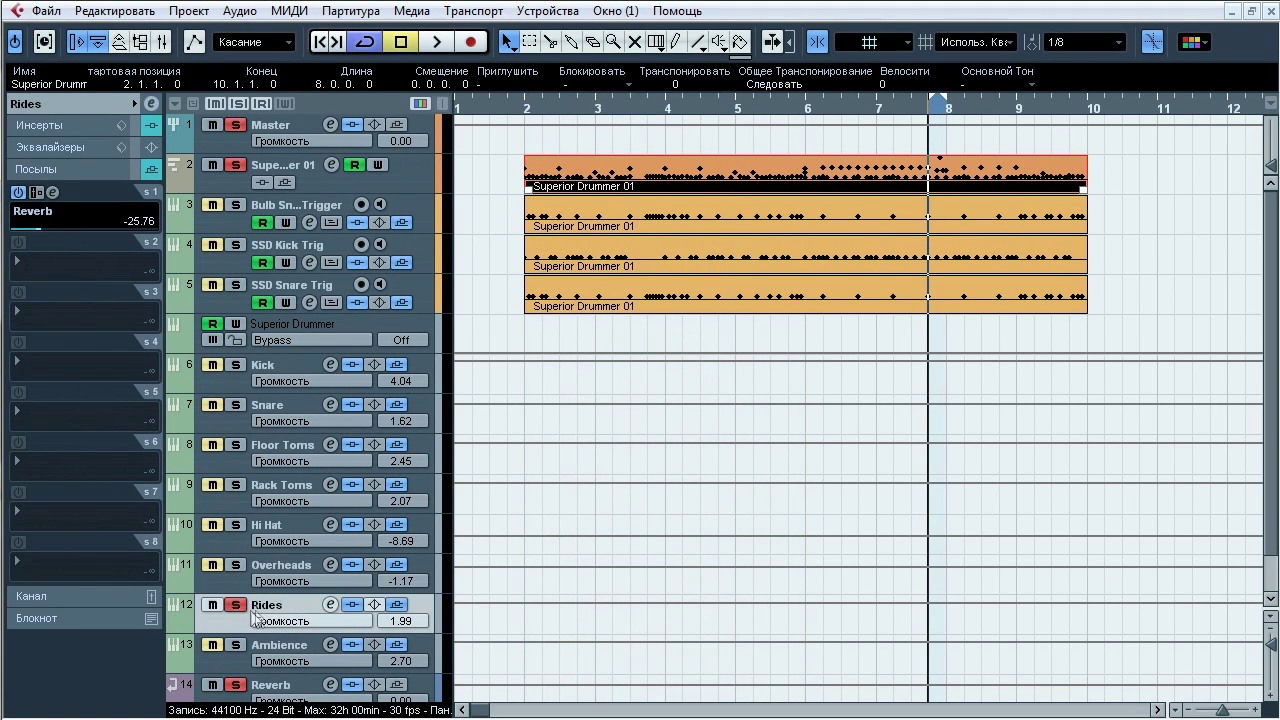
Step: Show the Rides inserts and compare the looped passage with the whole insert chain bypassed and active
click(88, 127)
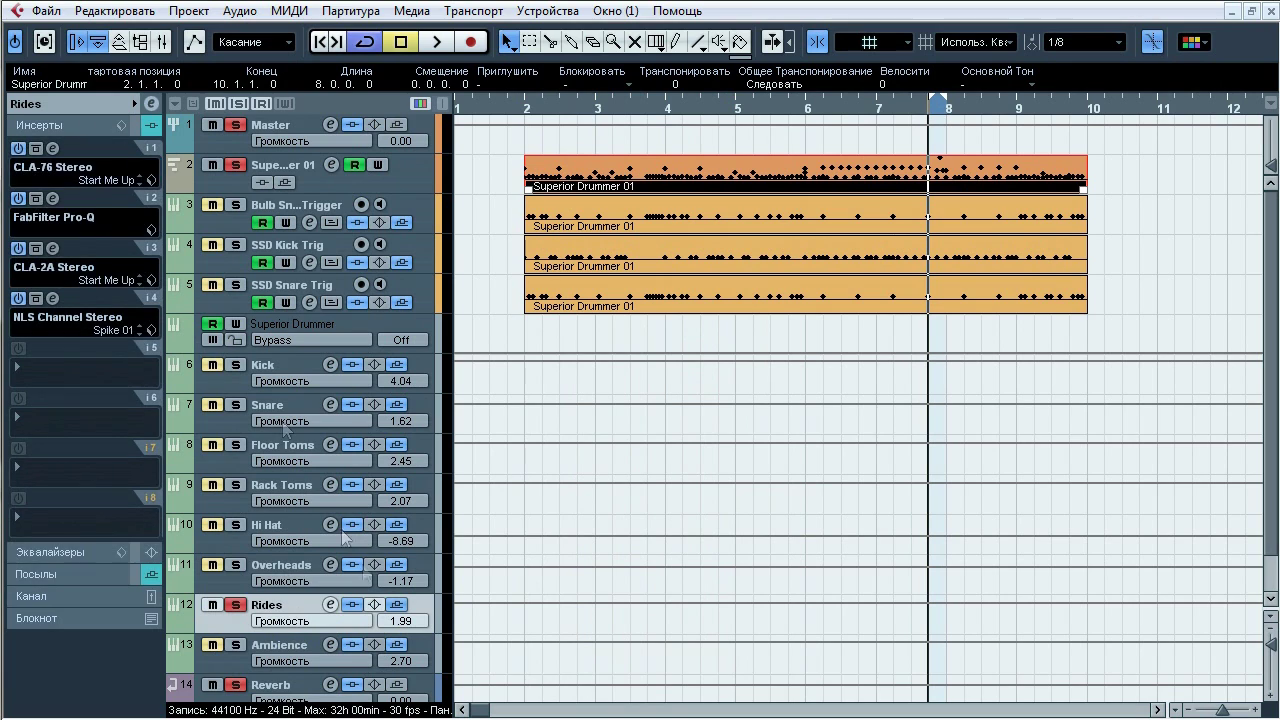
key(space)
click(350, 605)
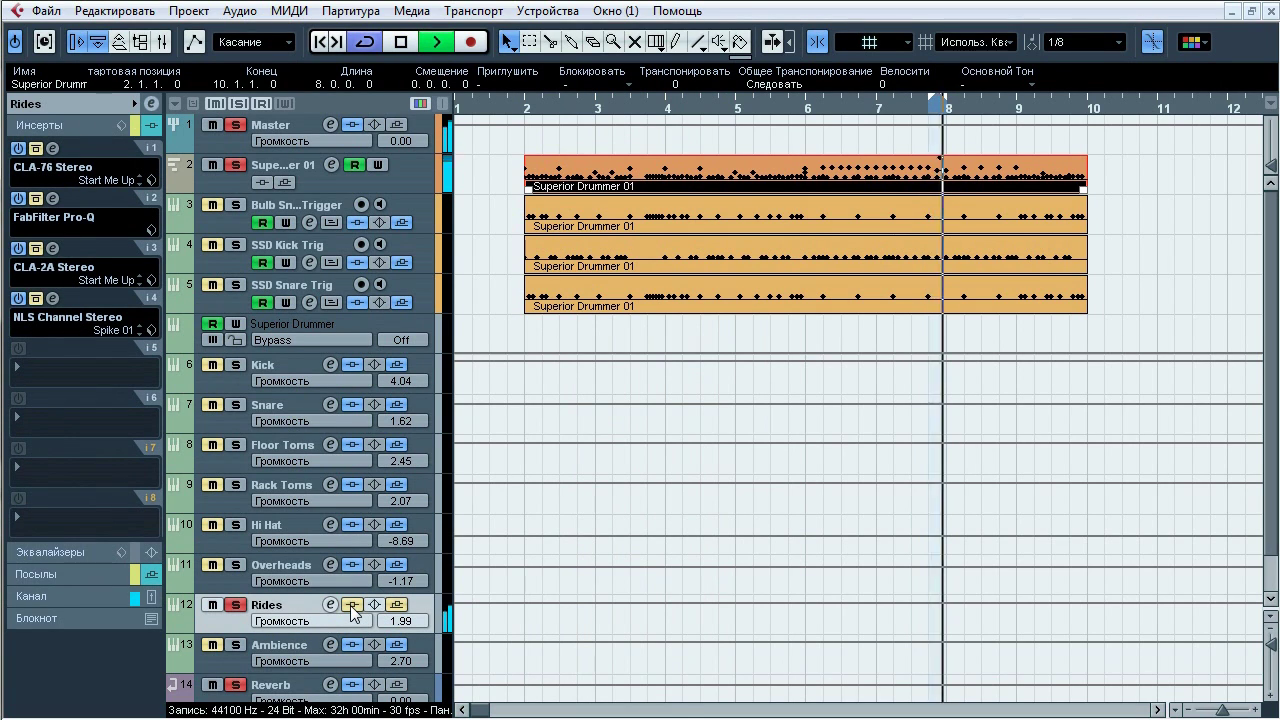
click(350, 605)
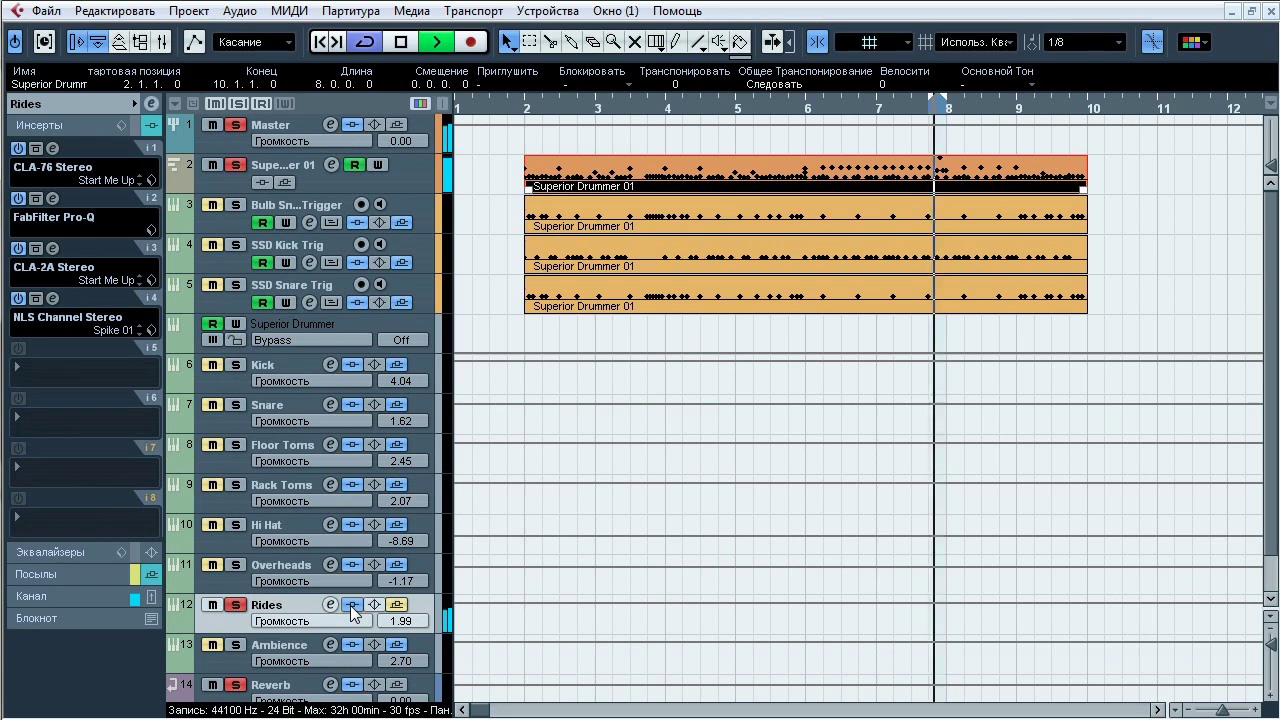
click(350, 605)
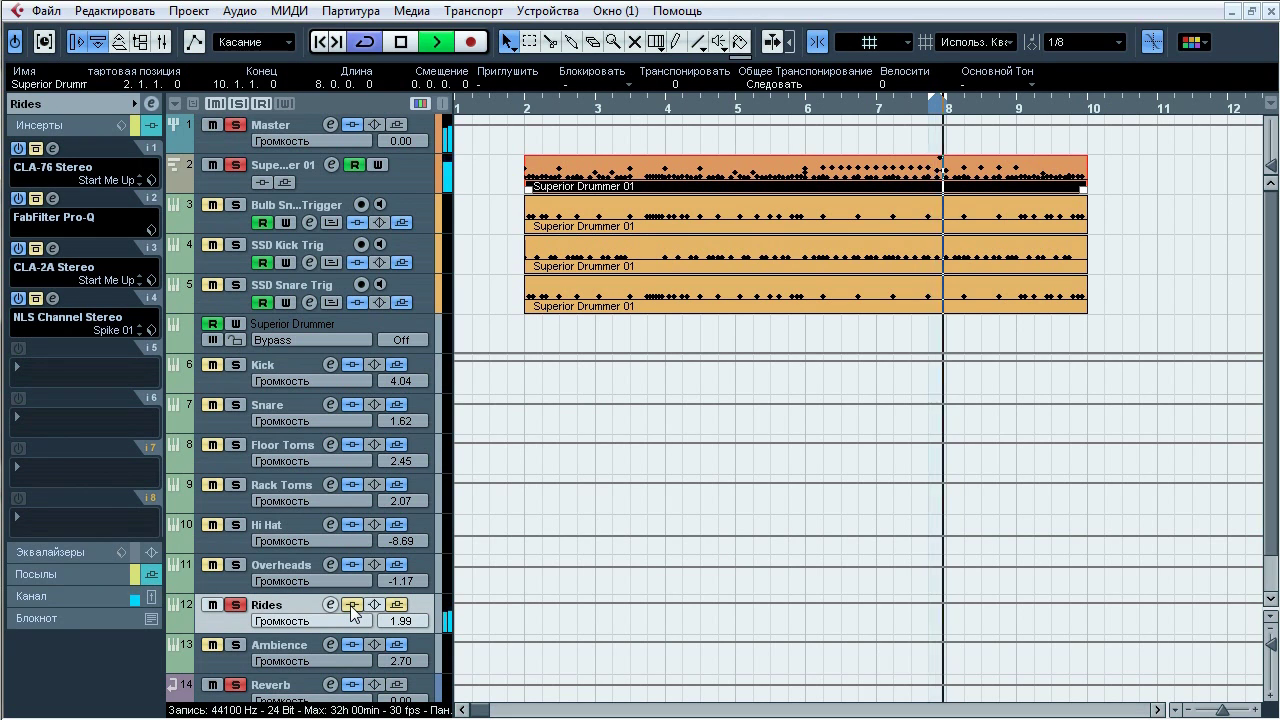
click(350, 605)
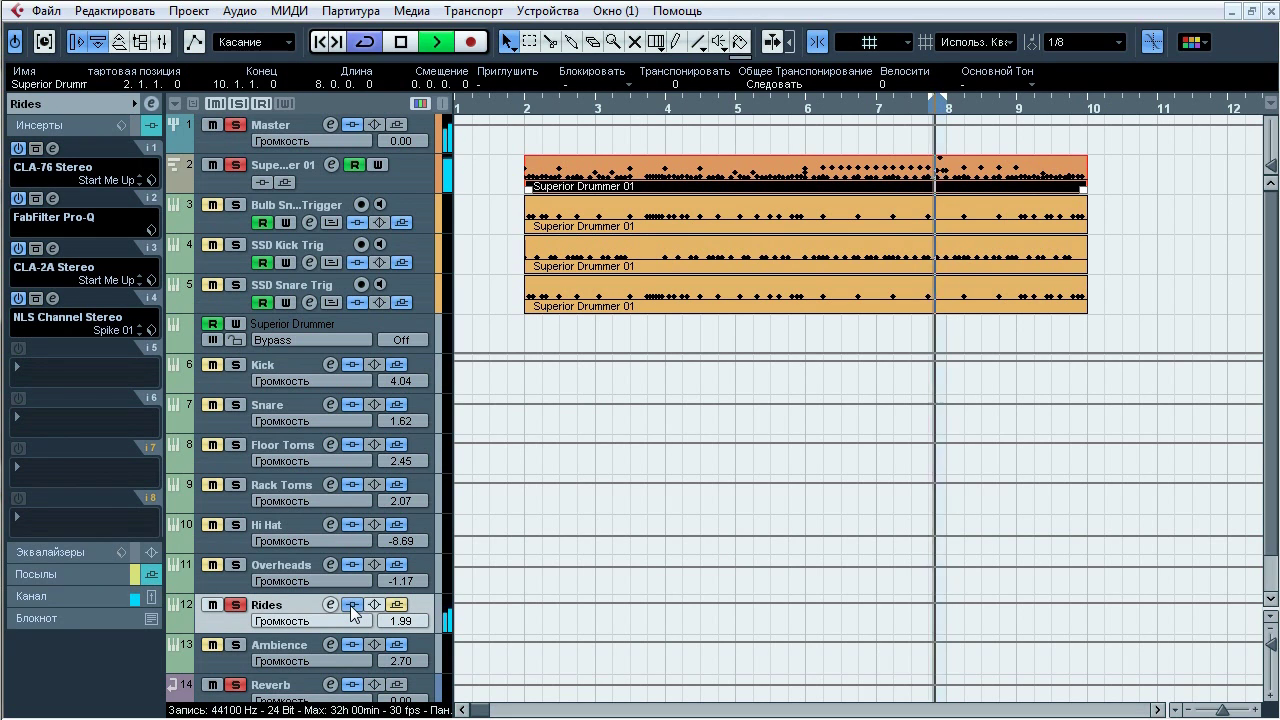
key(space)
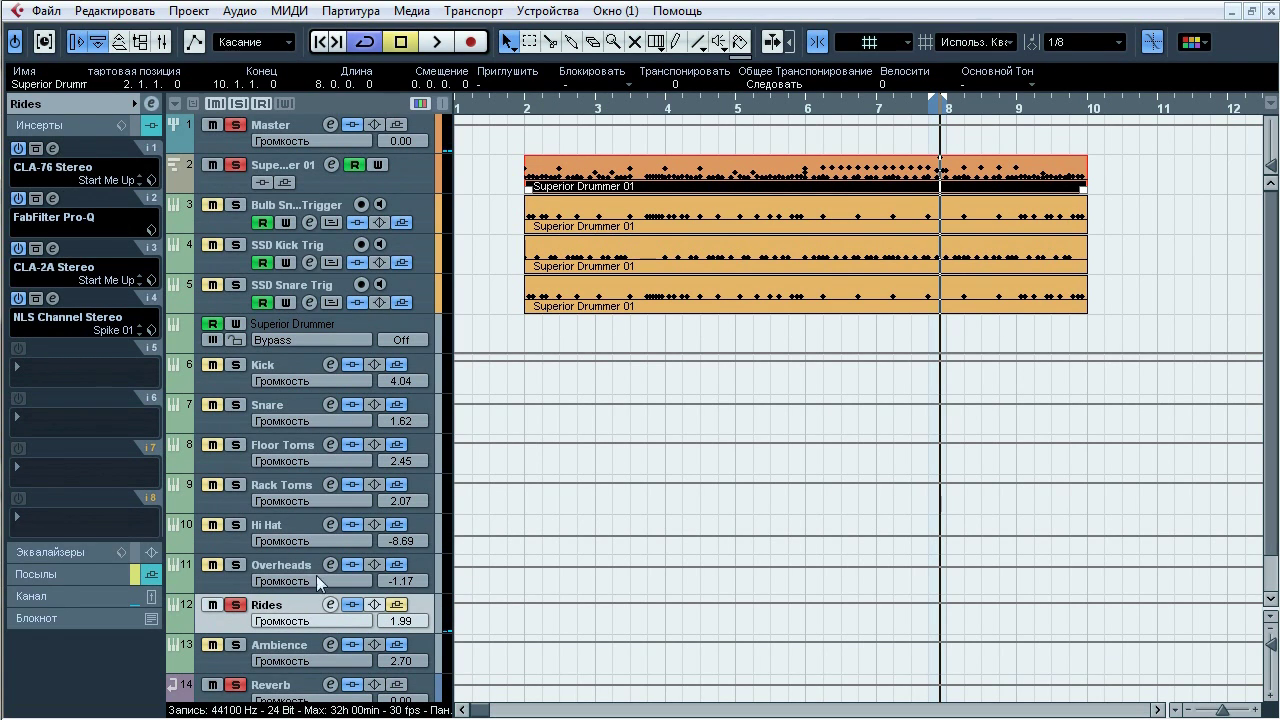
Step: Open CLA-76 Stereo on Rides, compare the loop with it bypassed and active, leave it active, and close its window
click(52, 149)
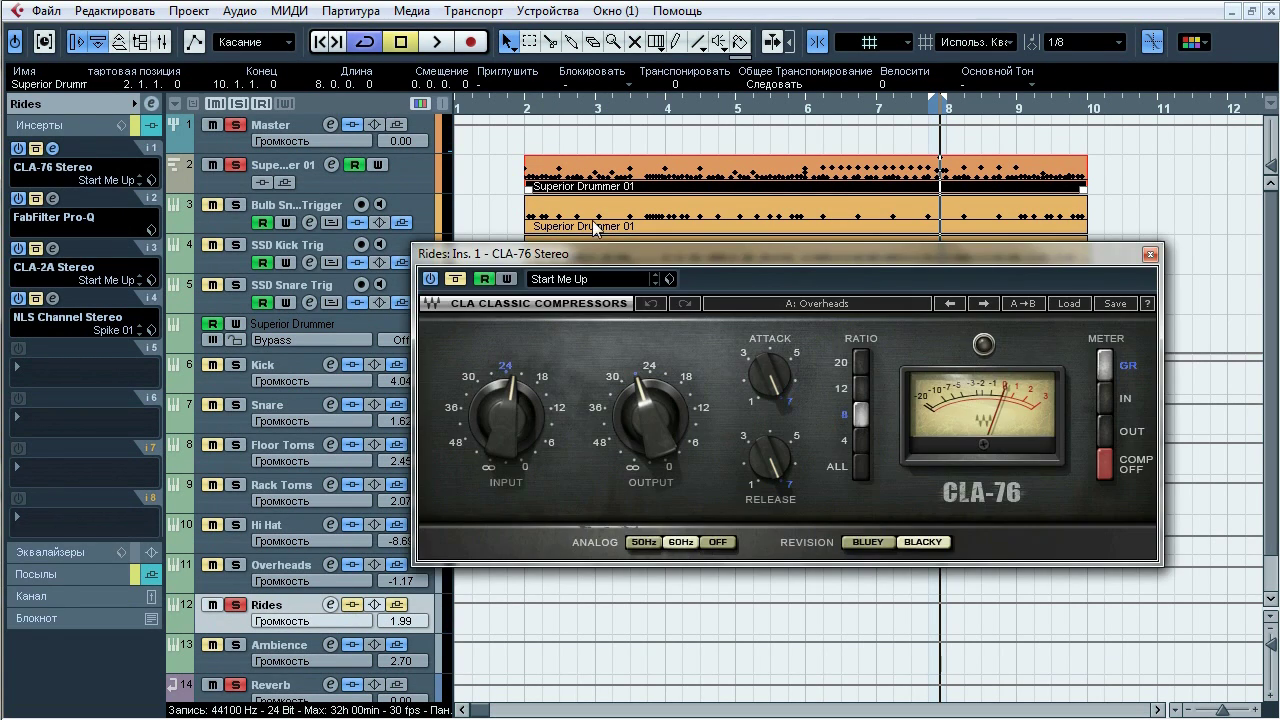
drag(626, 252, 536, 191)
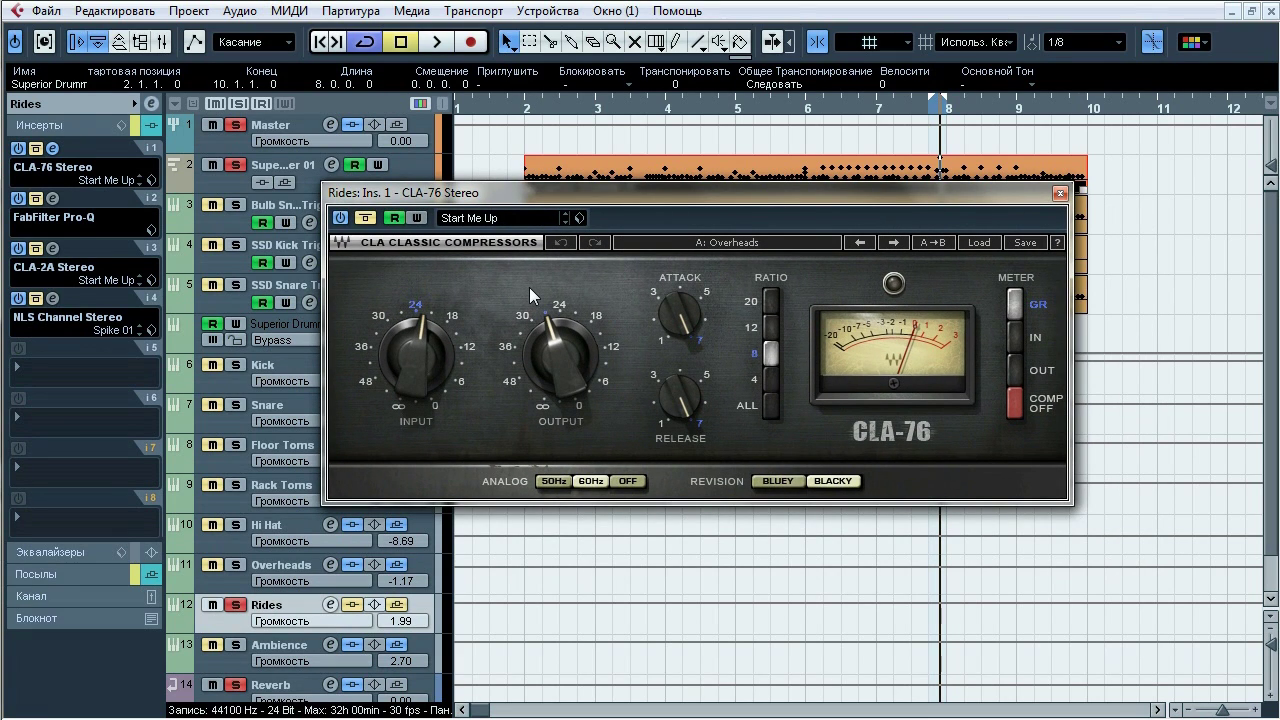
key(space)
click(366, 218)
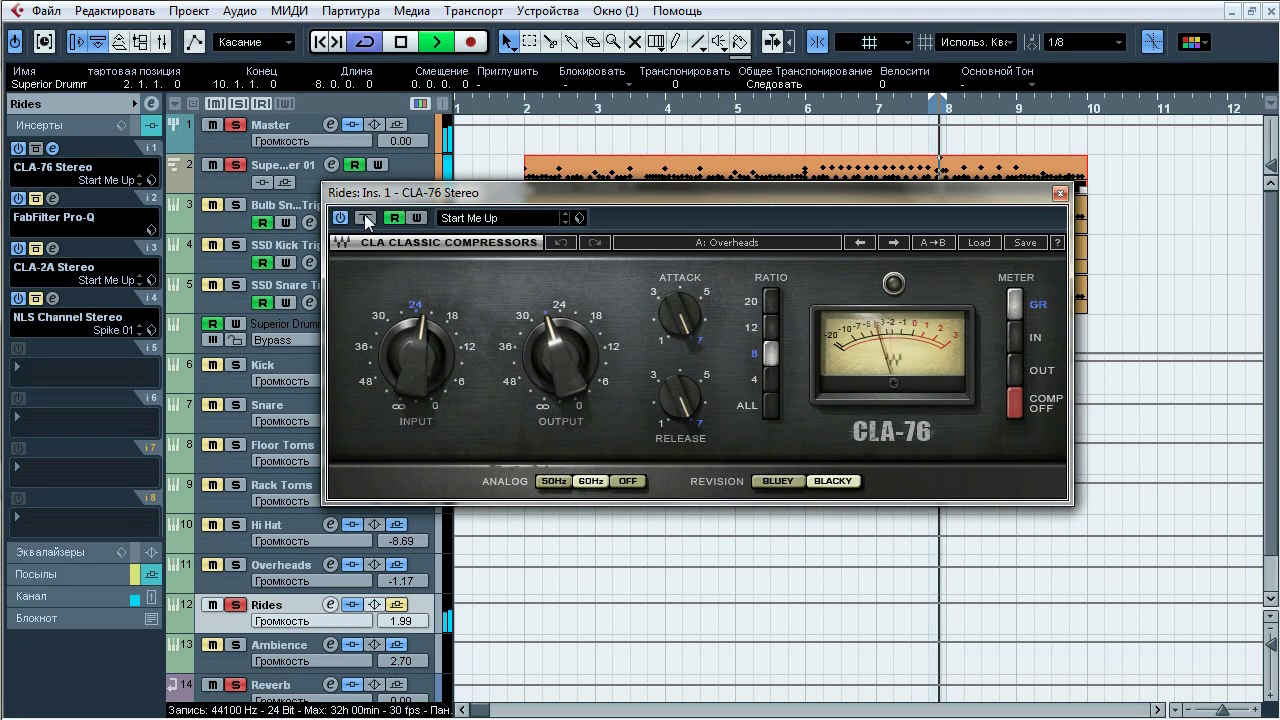
click(366, 218)
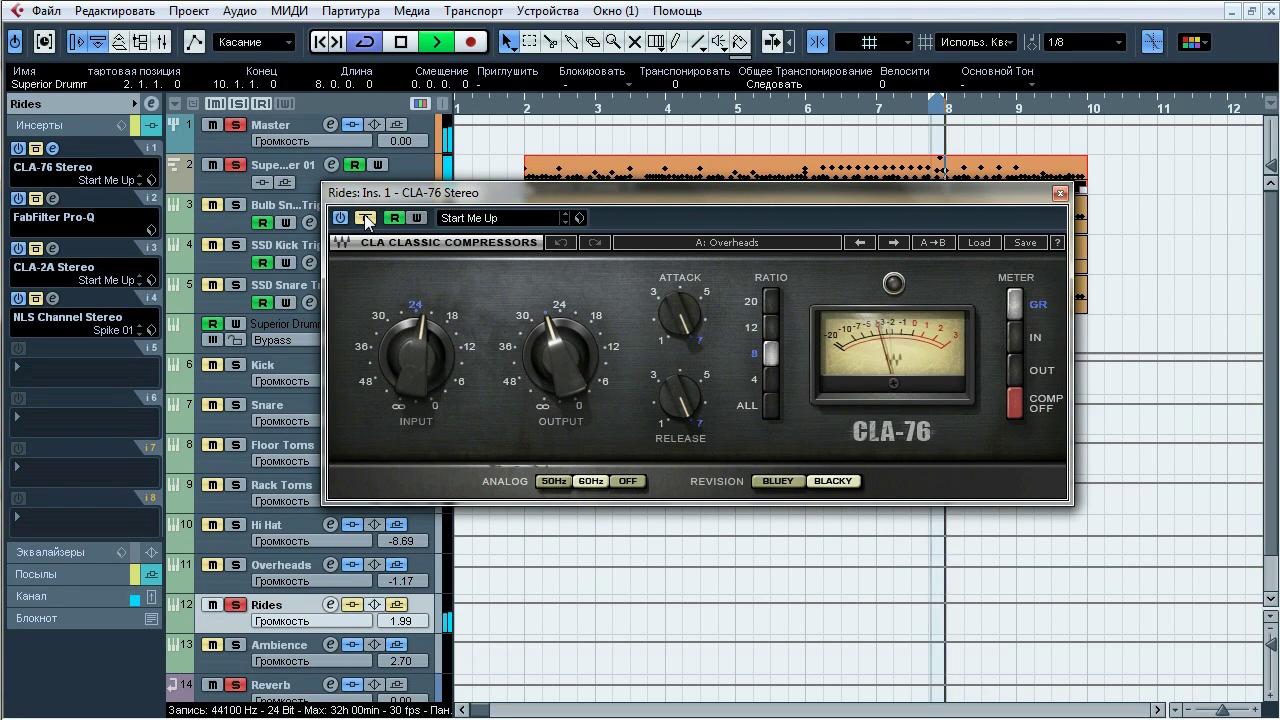
click(366, 218)
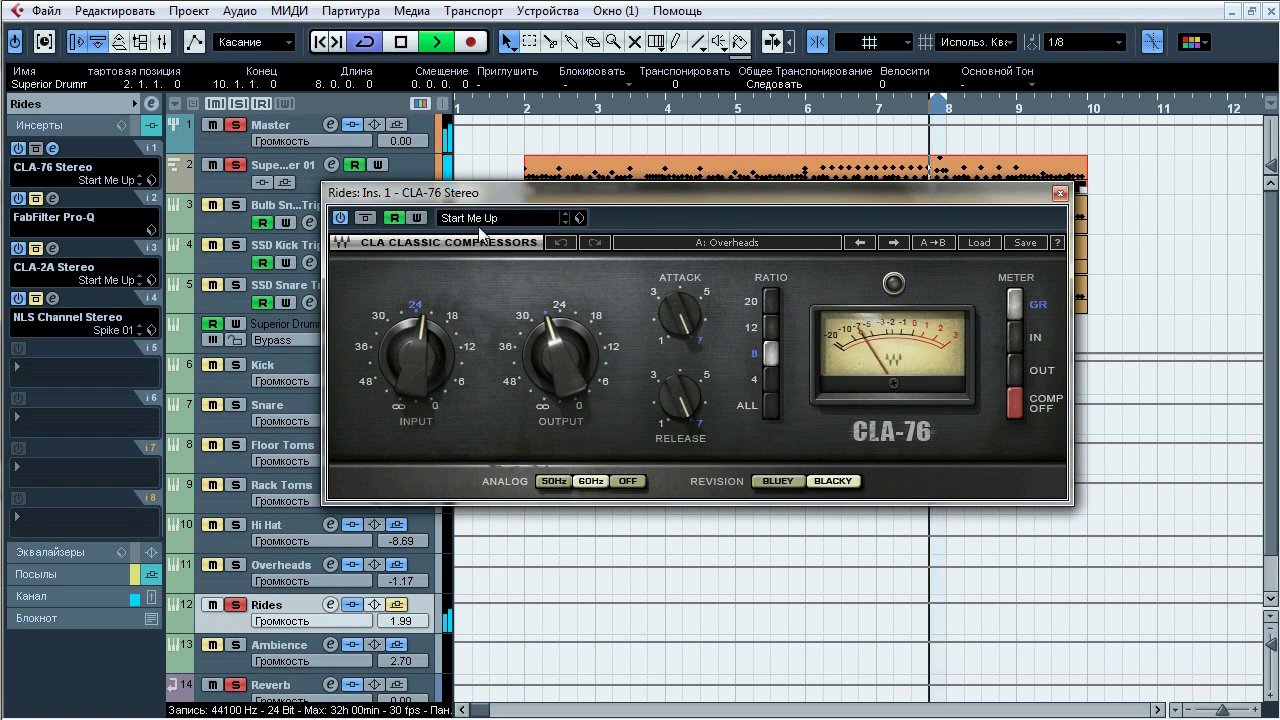
key(space)
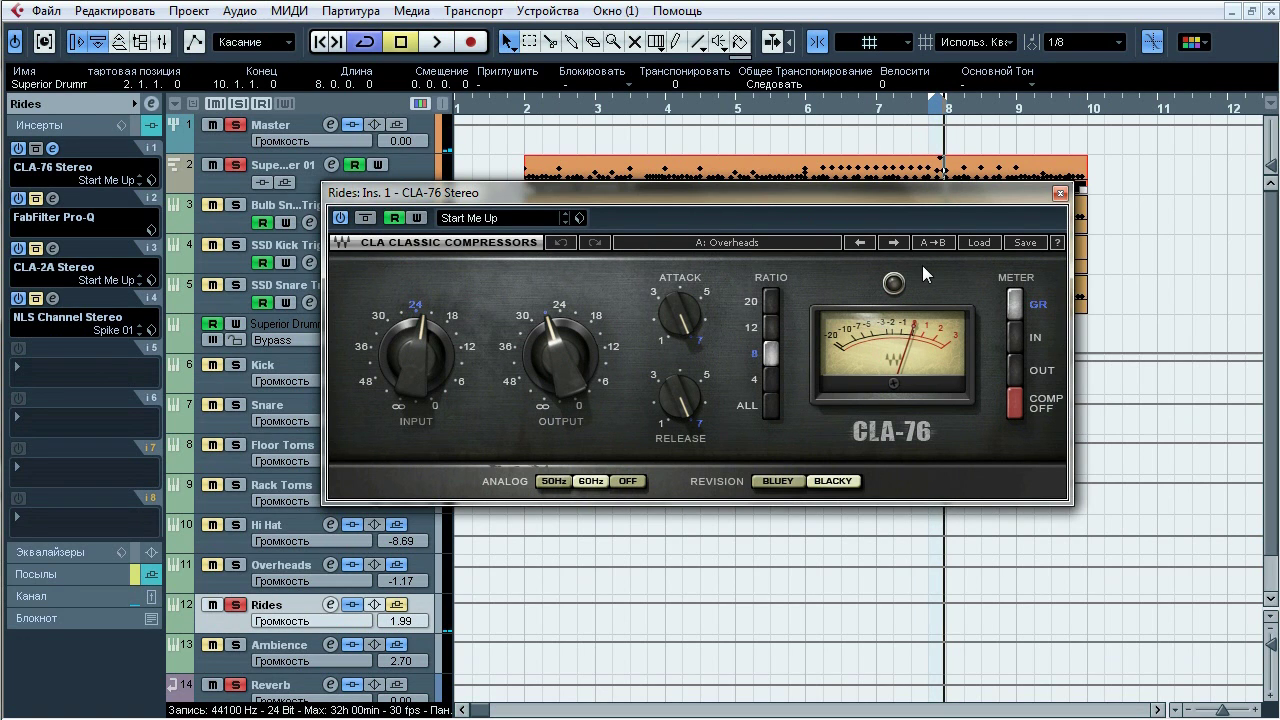
click(1060, 193)
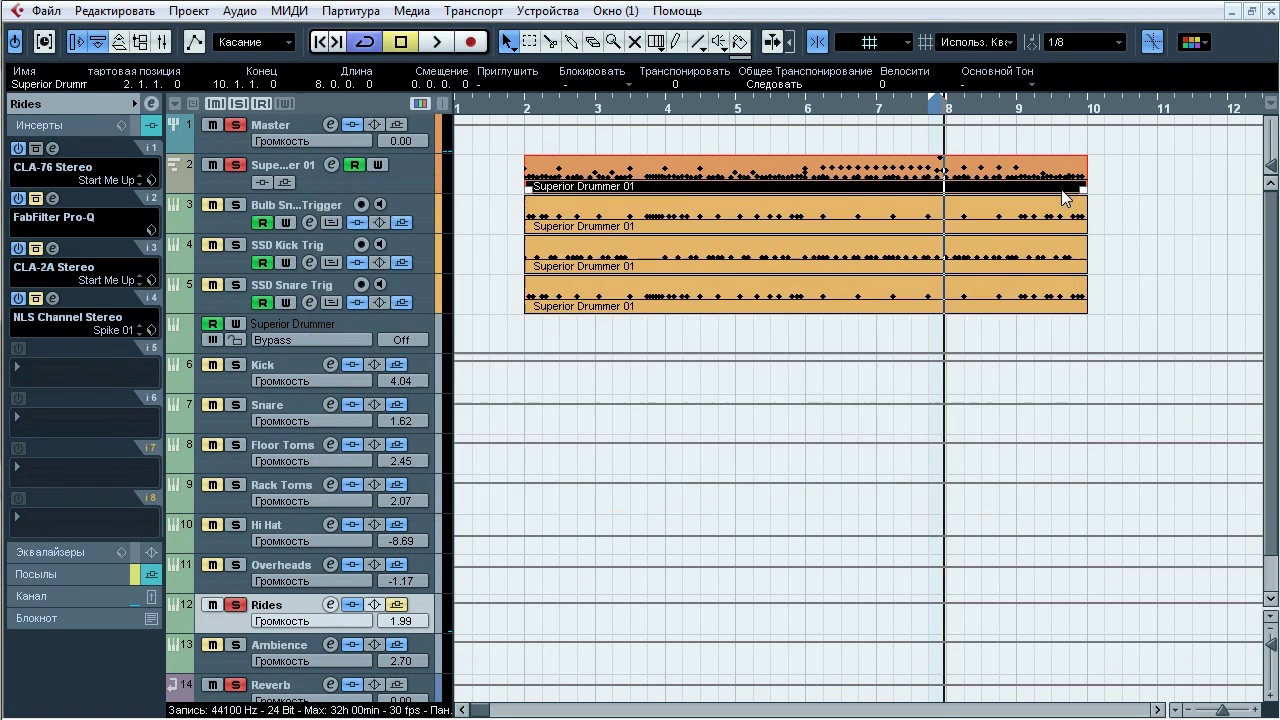
Step: Open FabFilter Pro-Q on Rides and compare the loop with it bypassed and active, leaving it active
click(53, 198)
drag(827, 66, 712, 115)
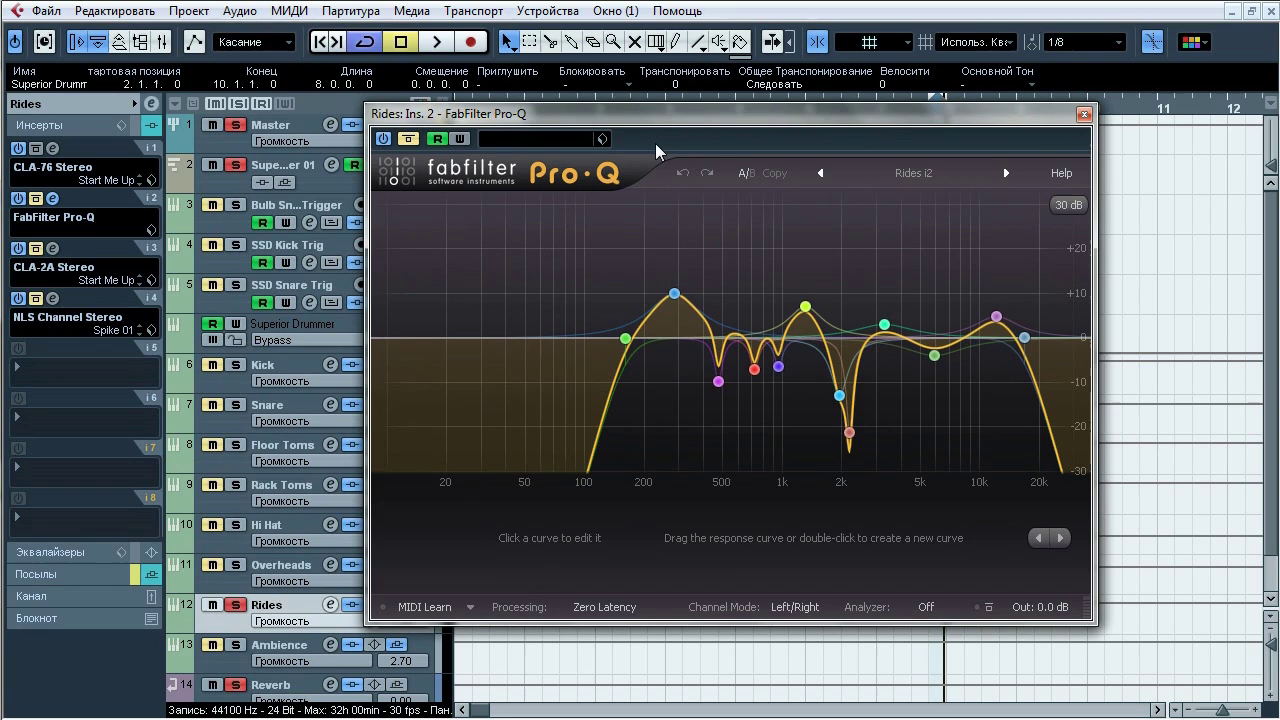
key(space)
click(409, 139)
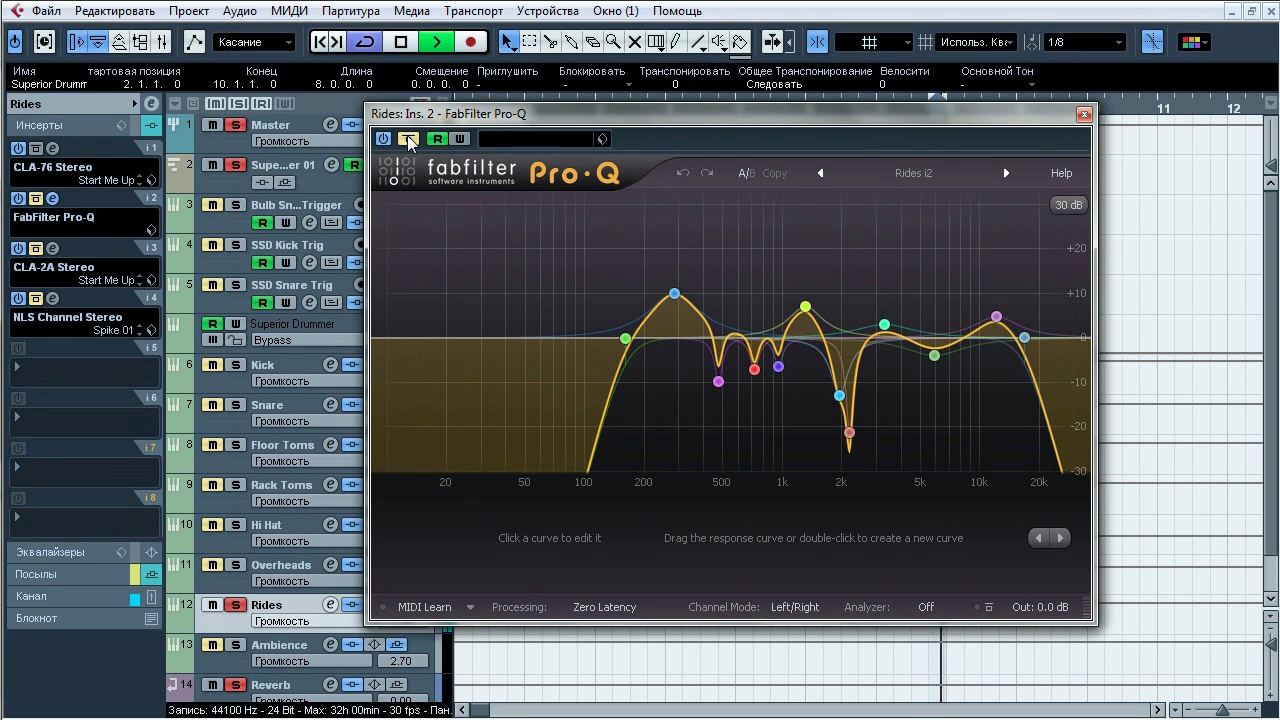
click(409, 139)
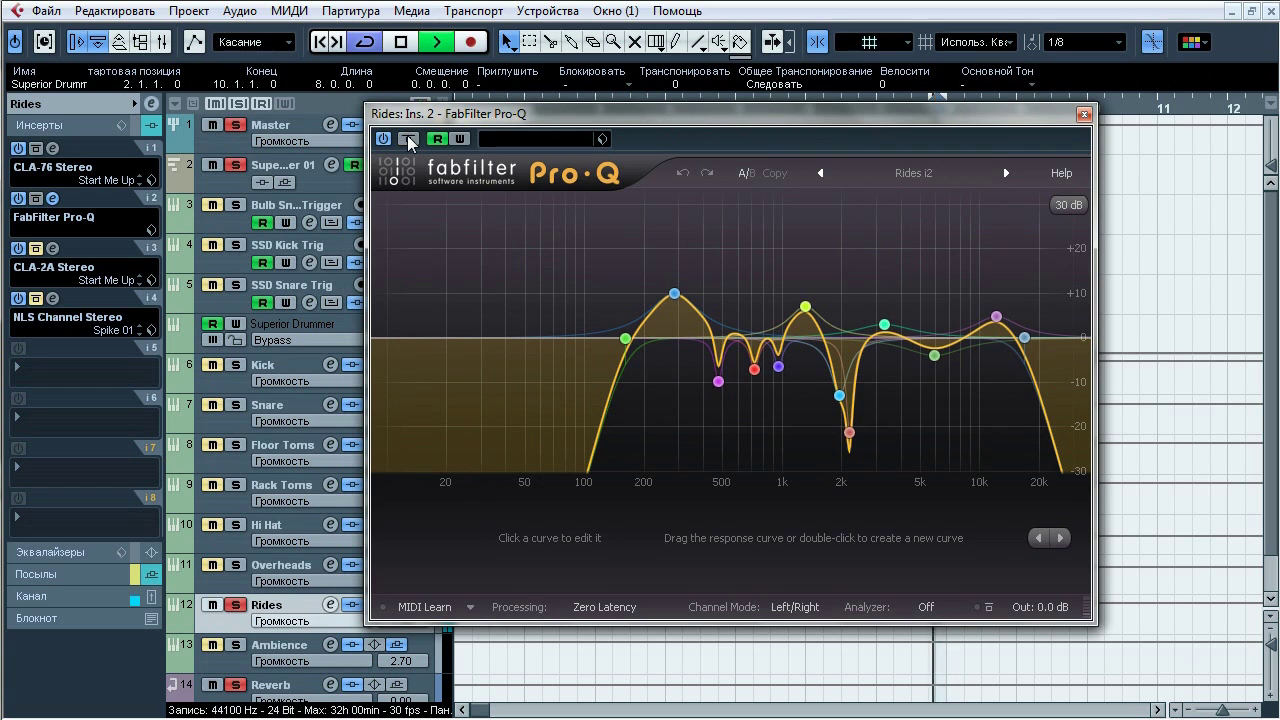
click(409, 140)
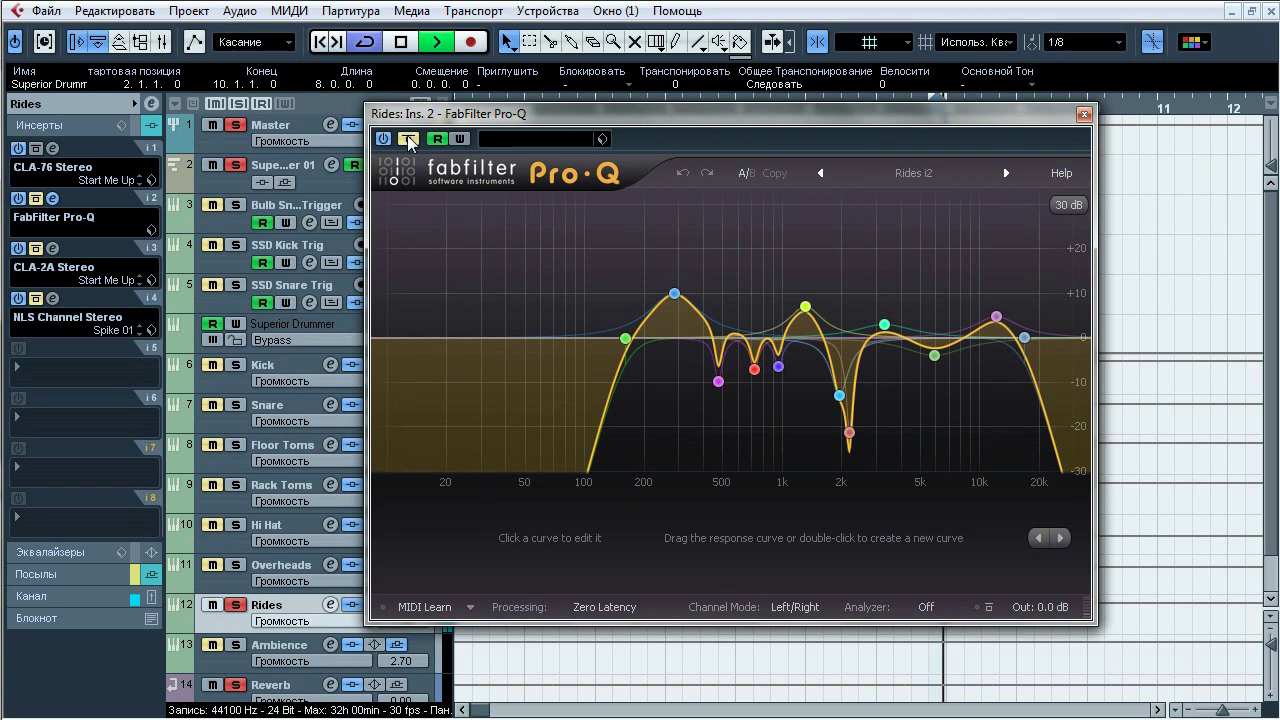
click(409, 140)
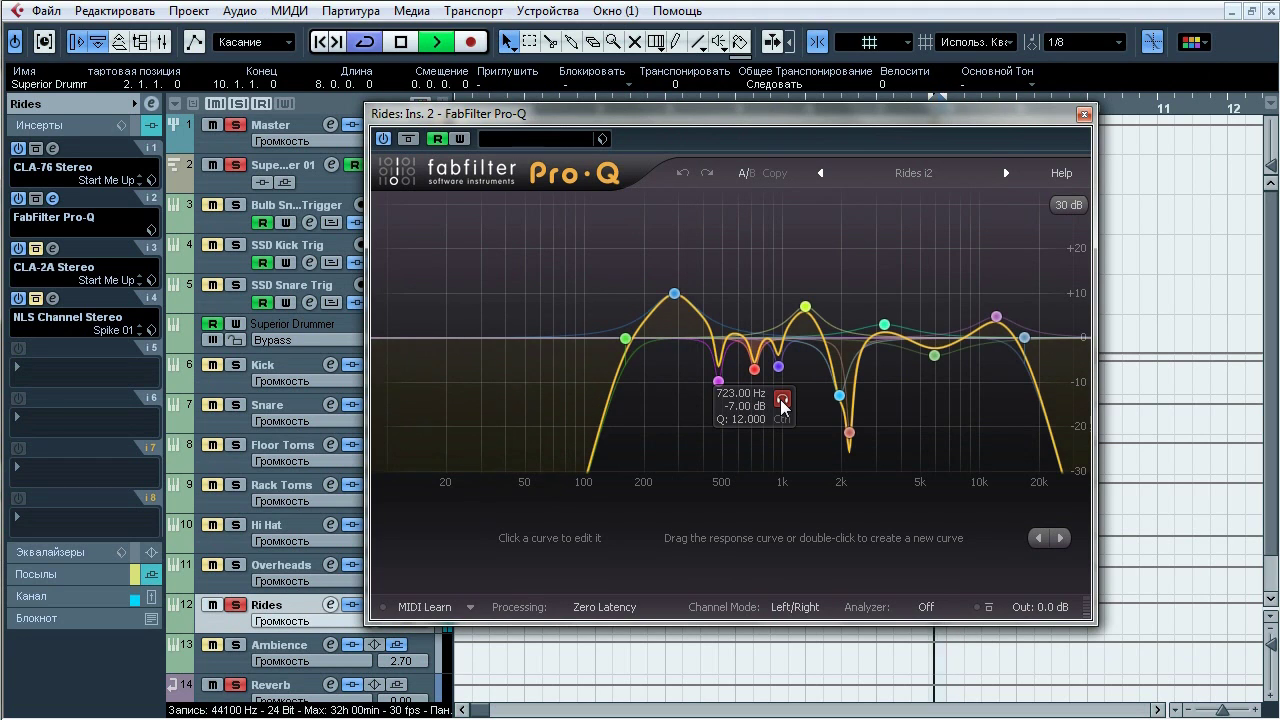
Step: Audition the Rides Pro-Q bands one at a time, from the 723 Hz cut up to the deep notch just above 1938 Hz
click(782, 400)
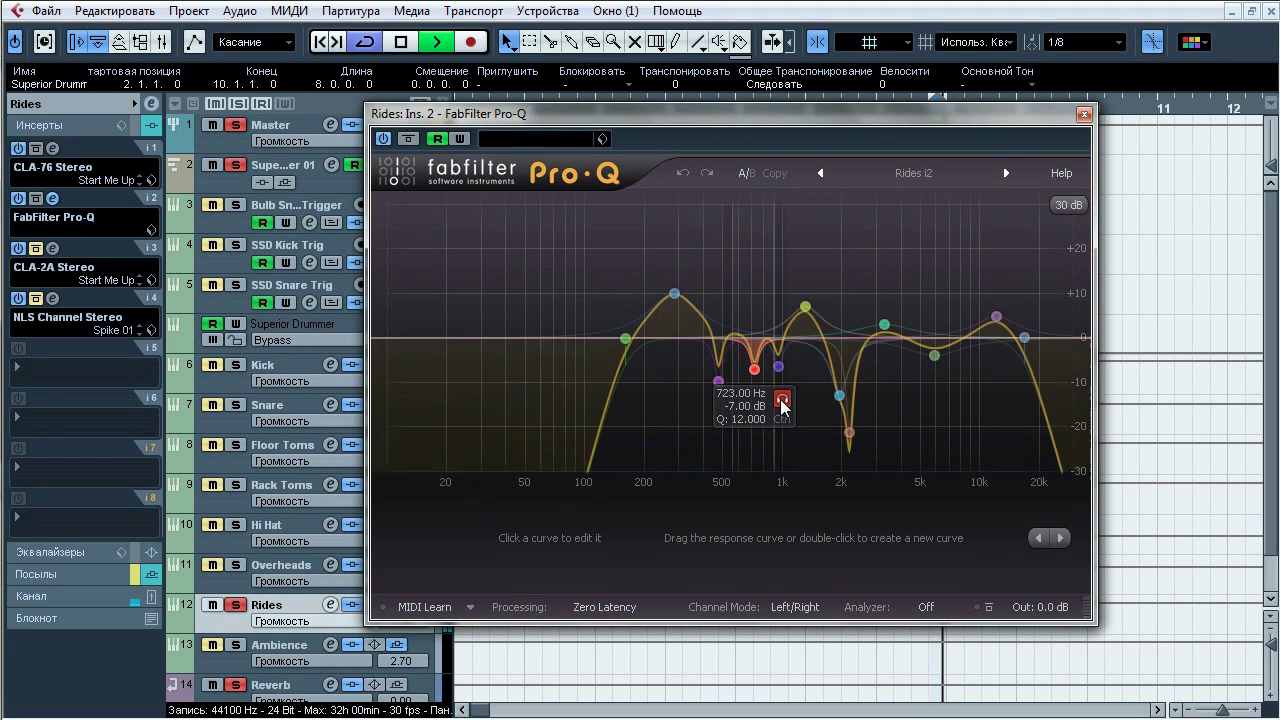
click(806, 400)
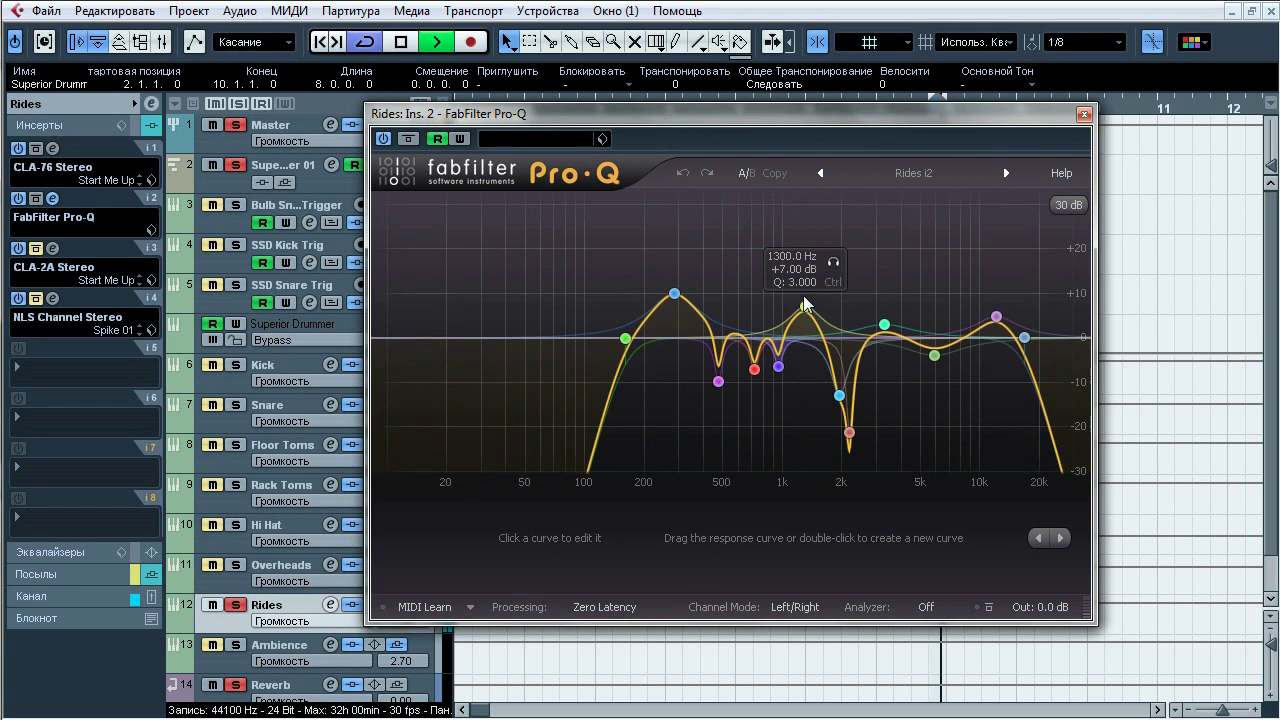
click(832, 263)
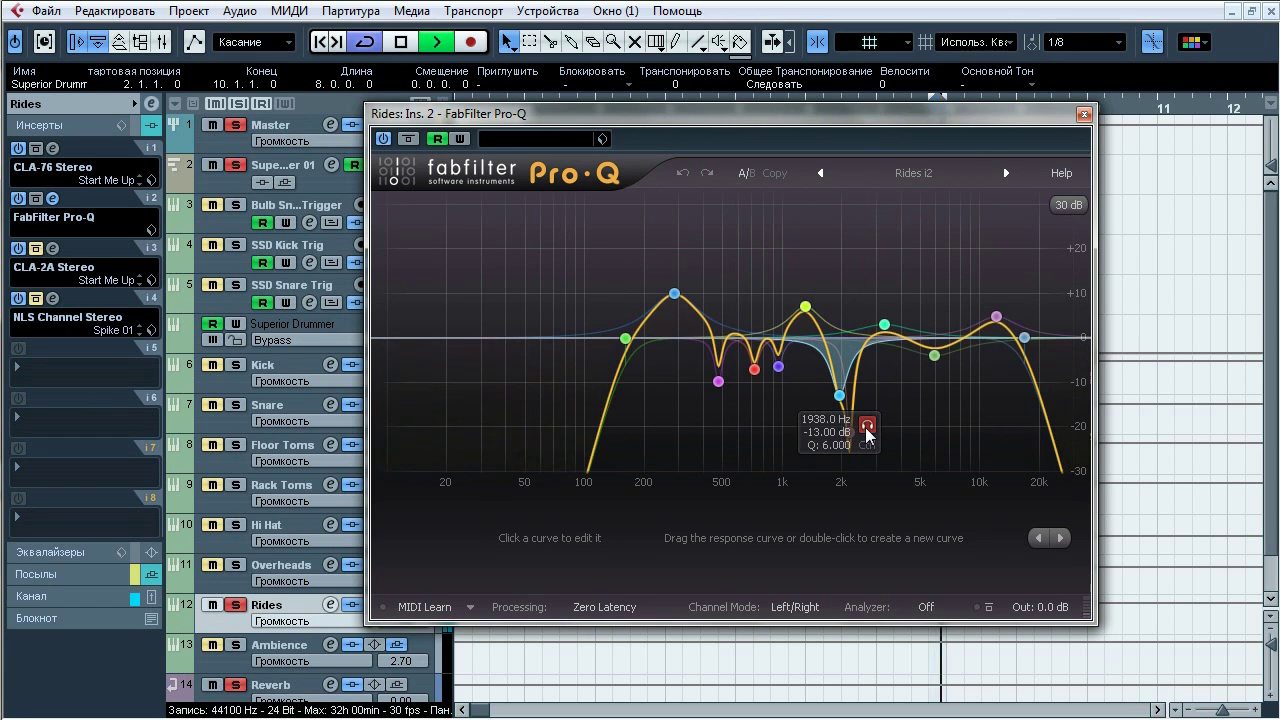
click(866, 428)
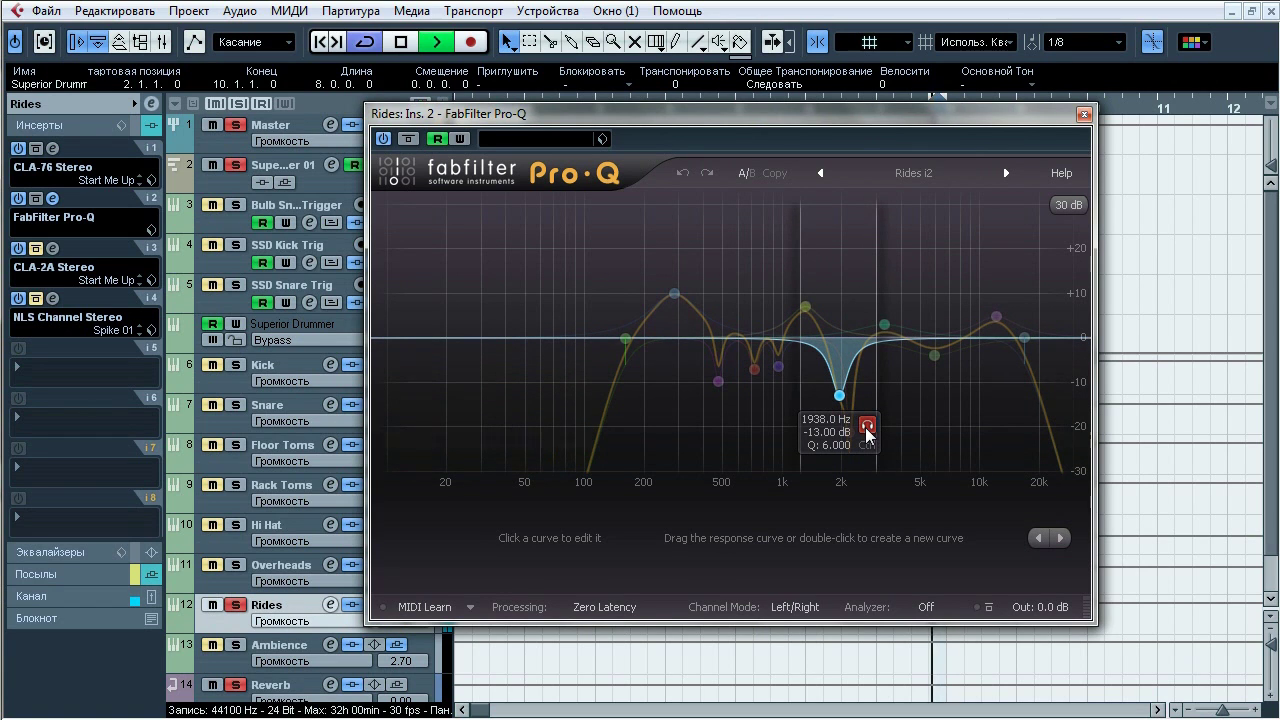
click(878, 462)
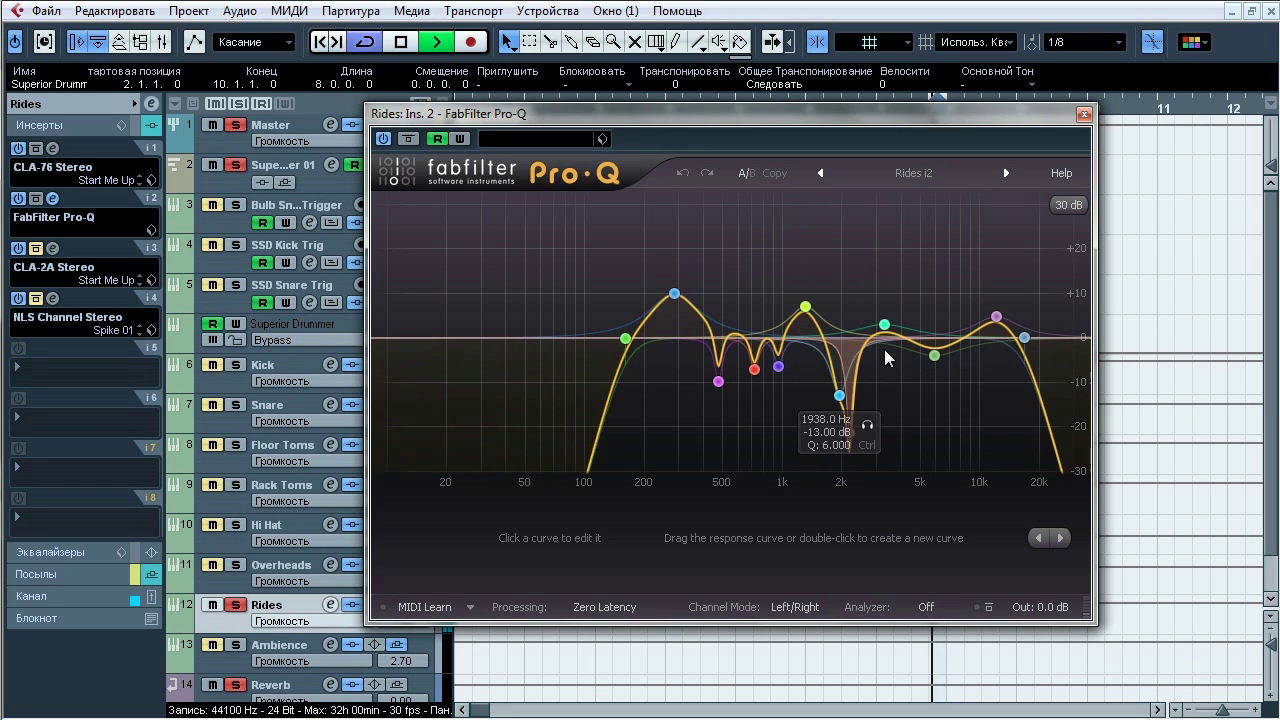
Step: Audition the Rides Pro-Q bands at 3277, 5841, 12088 and 16752 Hz one by one, and stop playback
click(914, 281)
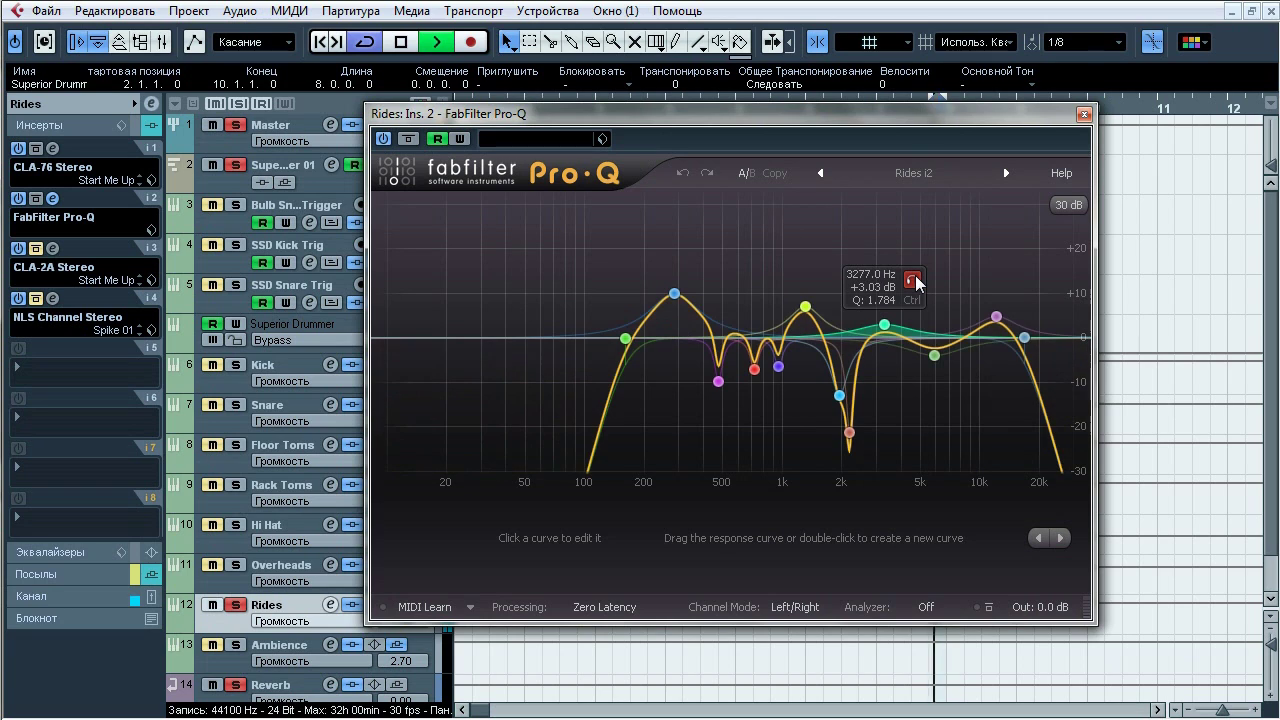
click(963, 387)
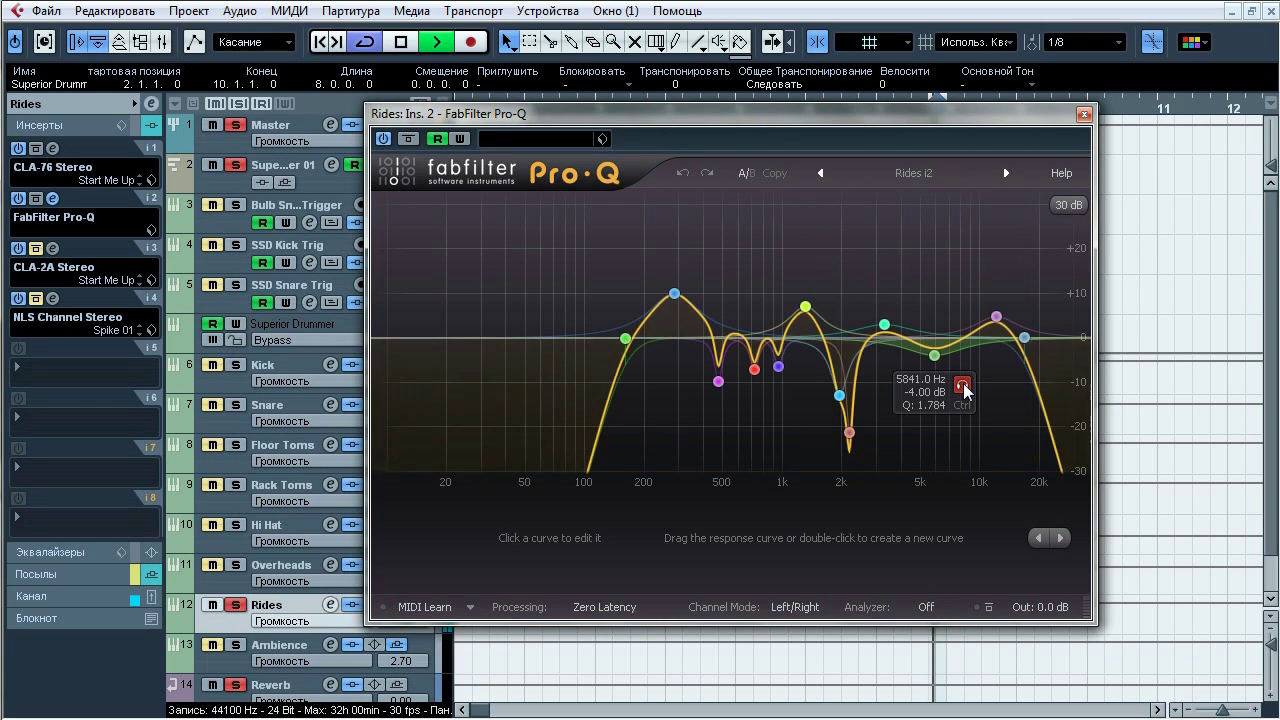
mouse_move(997, 316)
click(1022, 273)
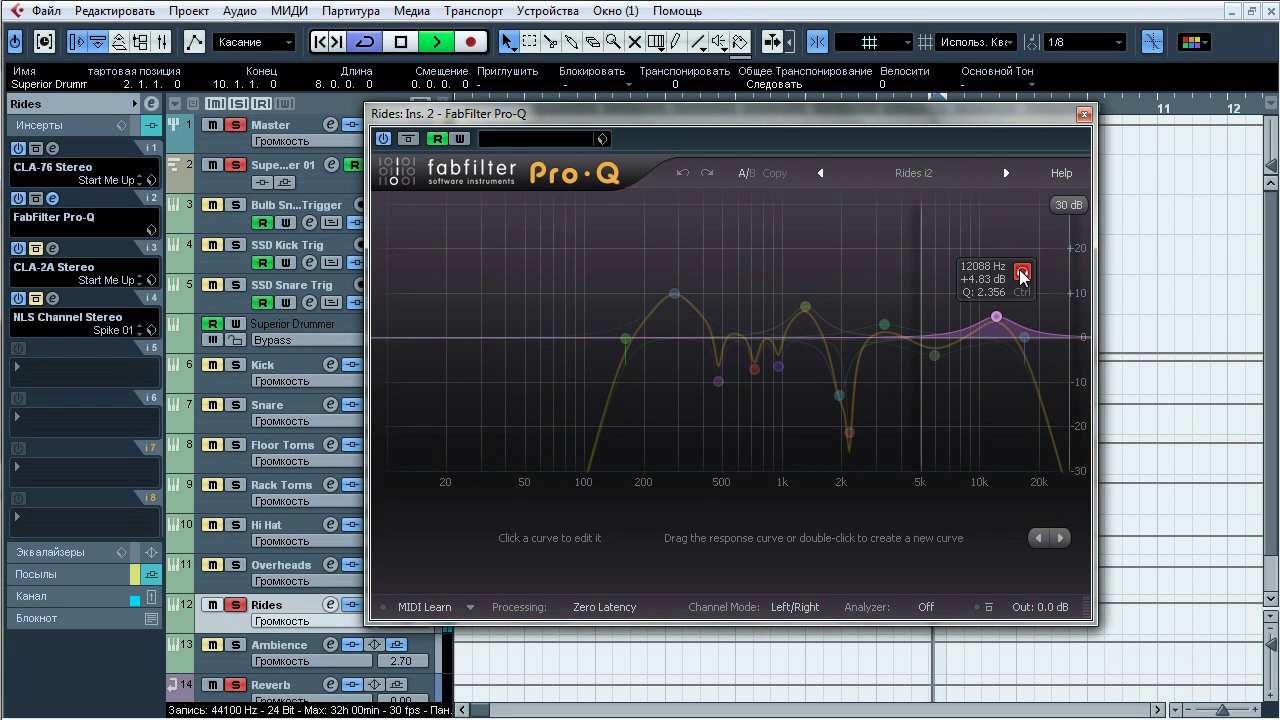
mouse_move(1024, 337)
click(1058, 309)
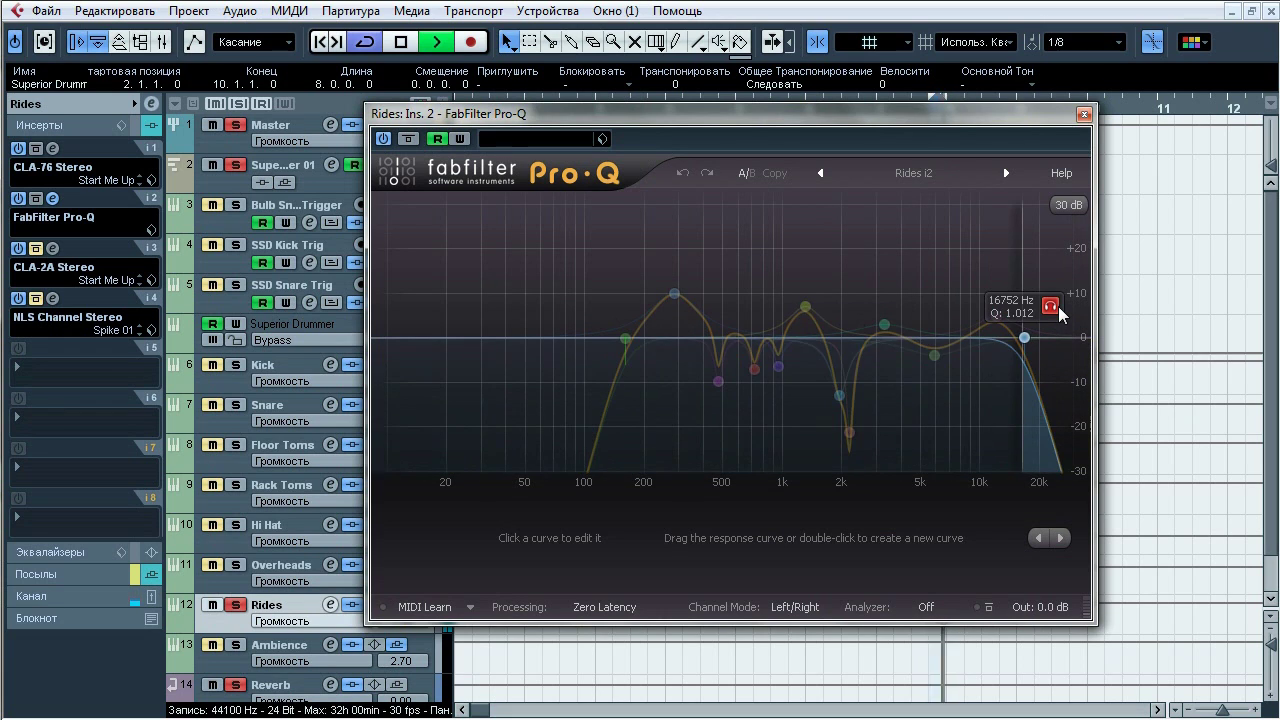
key(space)
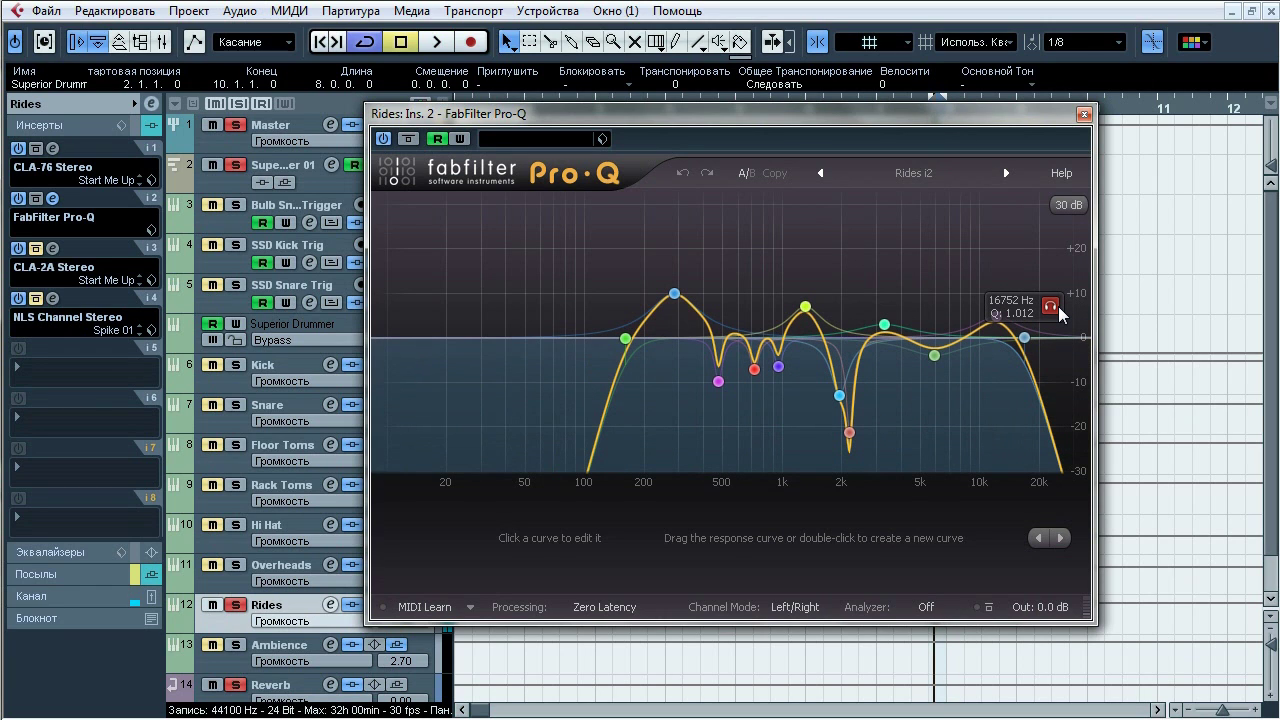
Step: View the list of saved Pro-Q presets, keep Rides i2, and close the equalizer window
mouse_move(824, 233)
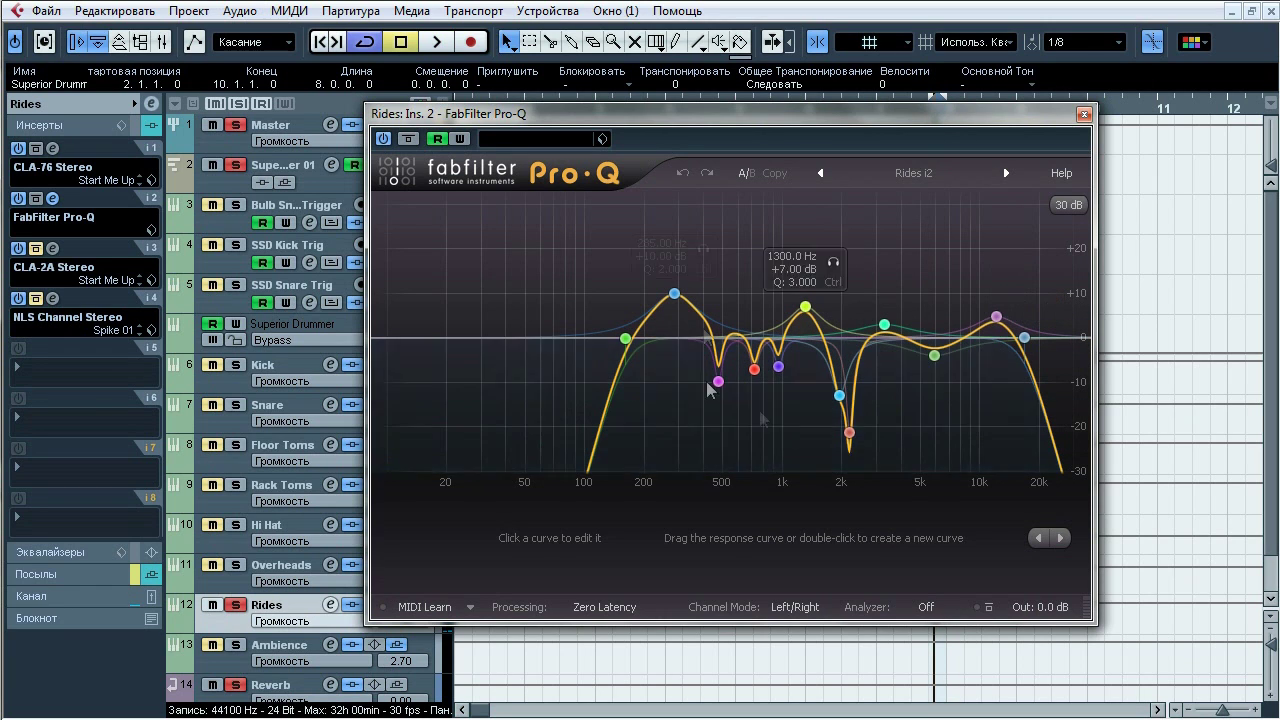
click(910, 174)
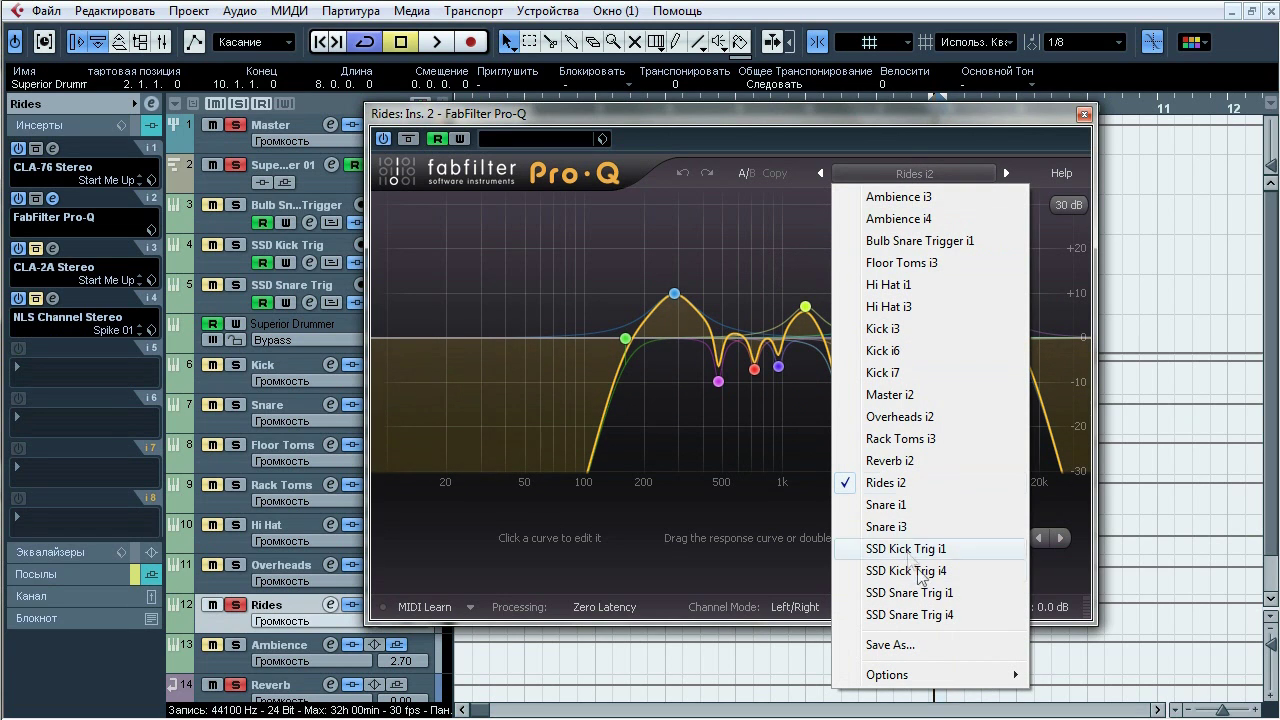
click(929, 134)
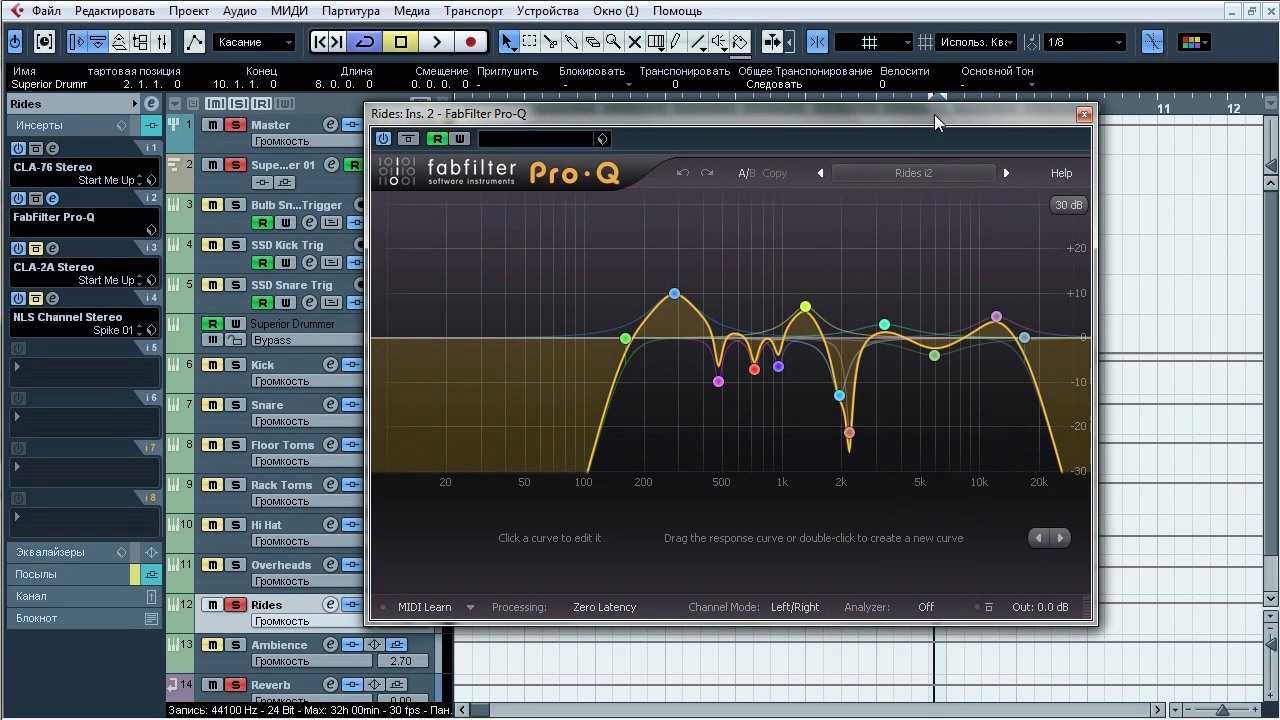
click(1084, 115)
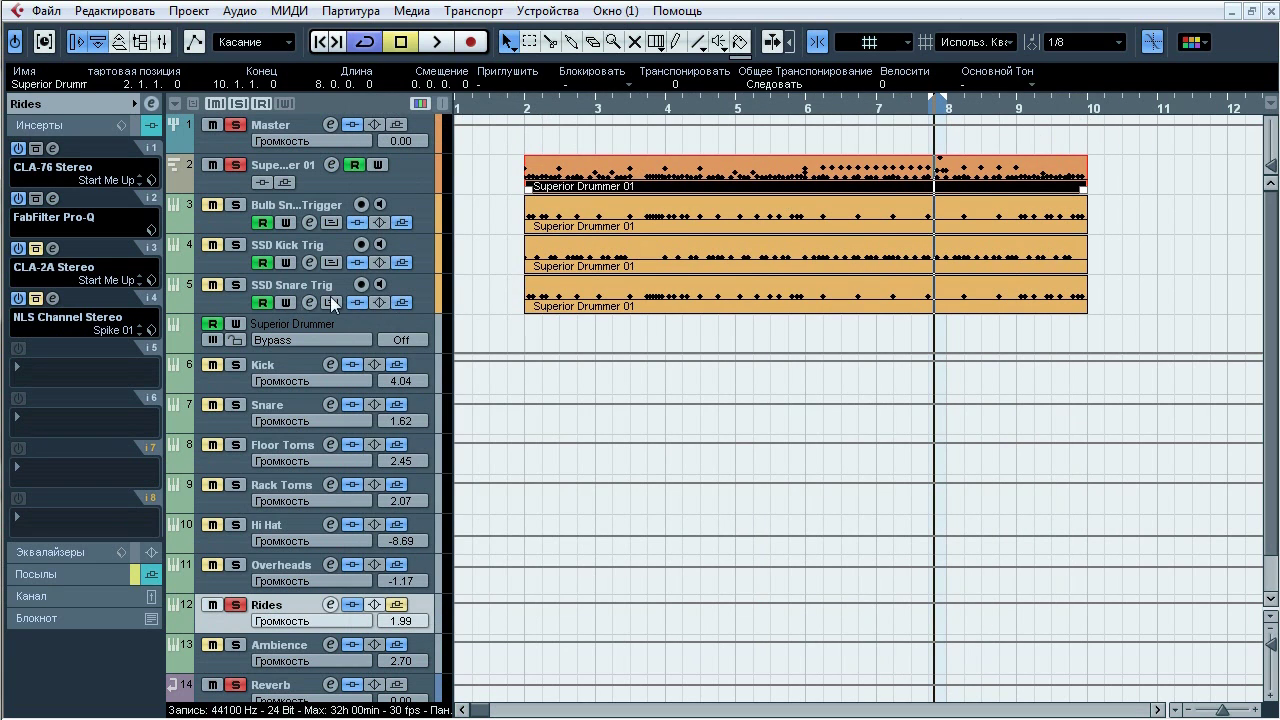
Step: Open CLA-2A Stereo on Rides, compare the loop with it bypassed and active, leave it active, and close its window
click(55, 248)
drag(427, 281, 519, 216)
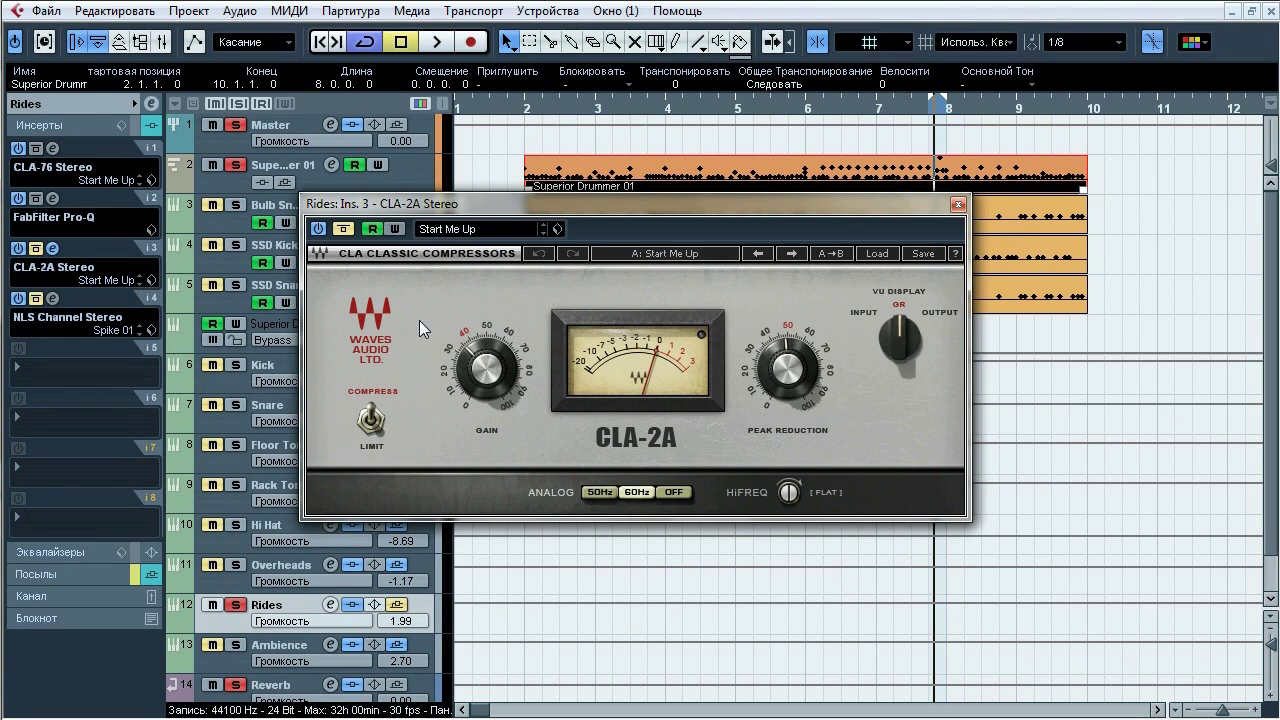
key(space)
click(344, 230)
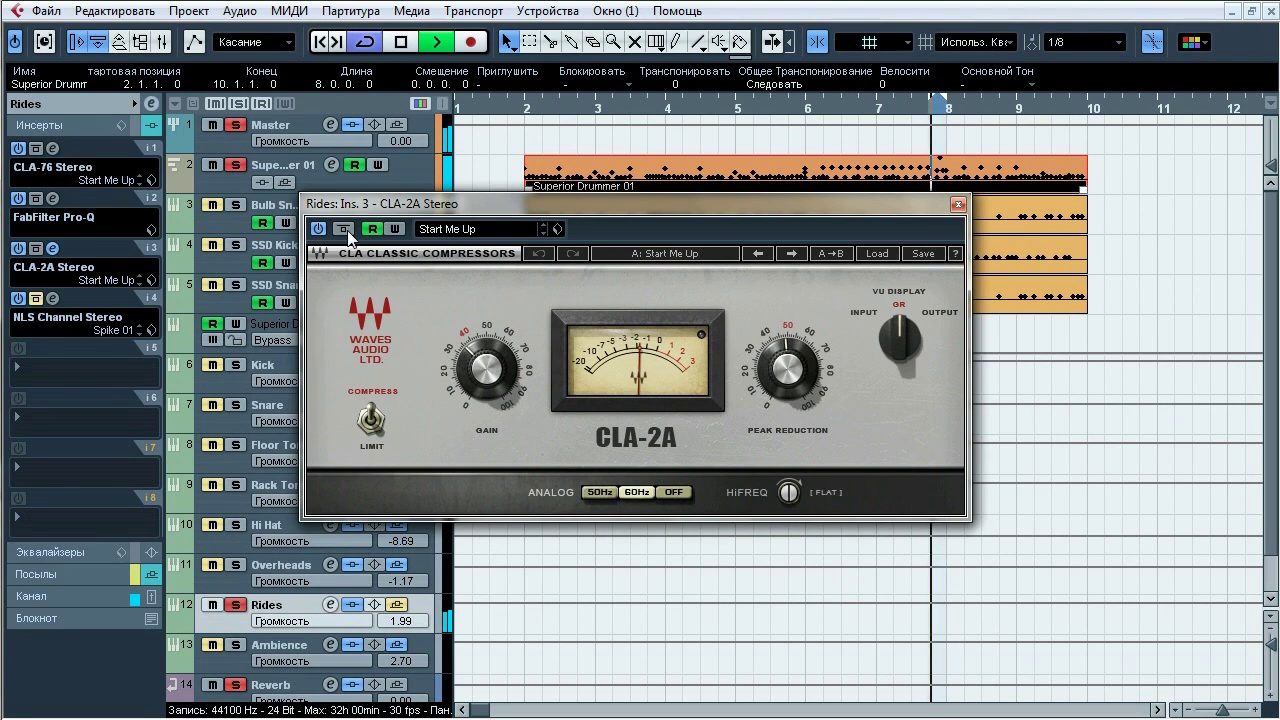
click(344, 230)
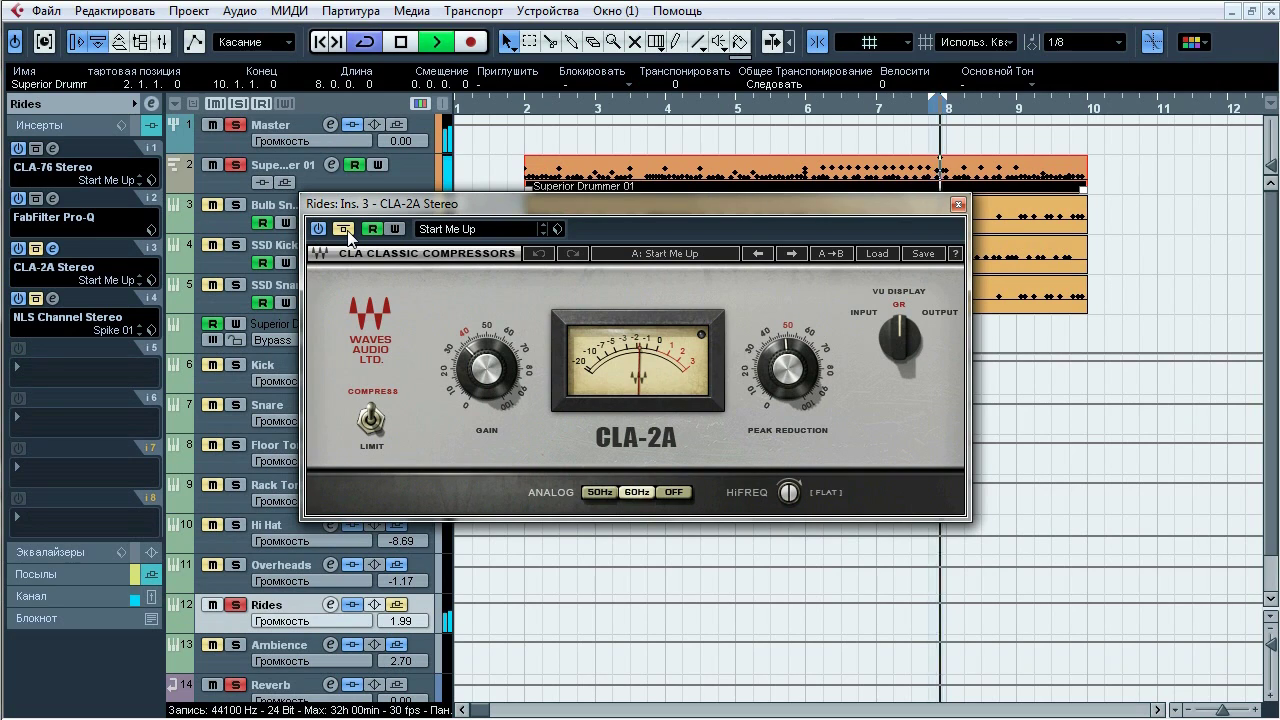
click(344, 230)
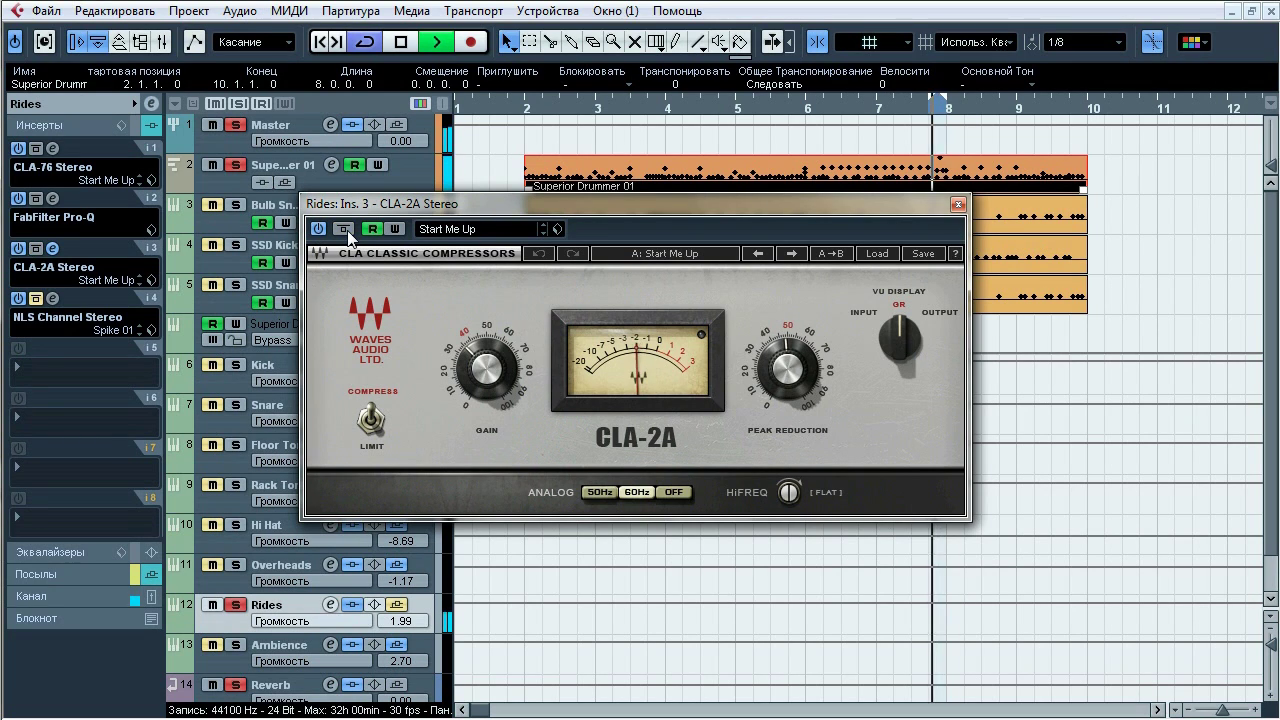
click(344, 230)
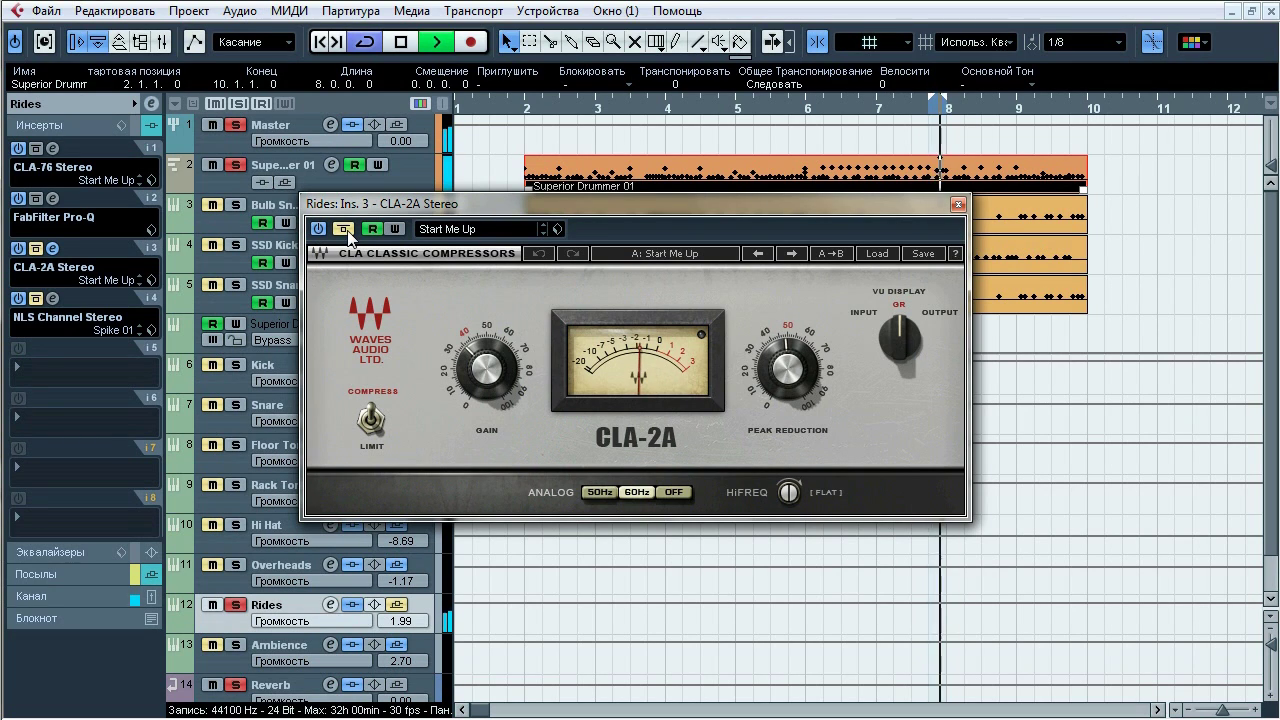
click(344, 230)
key(space)
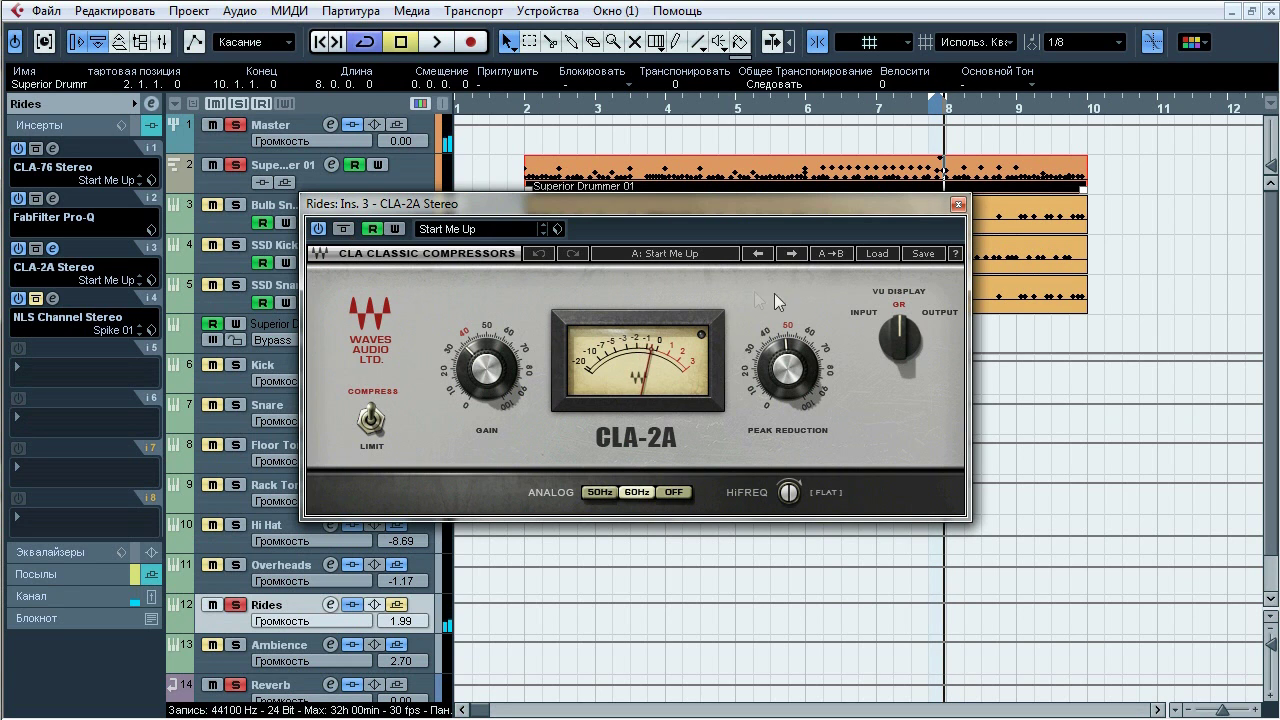
click(958, 205)
Step: Open NLS Channel Stereo on Rides, compare the loop with it bypassed and active, leave it active, and close its window
click(60, 300)
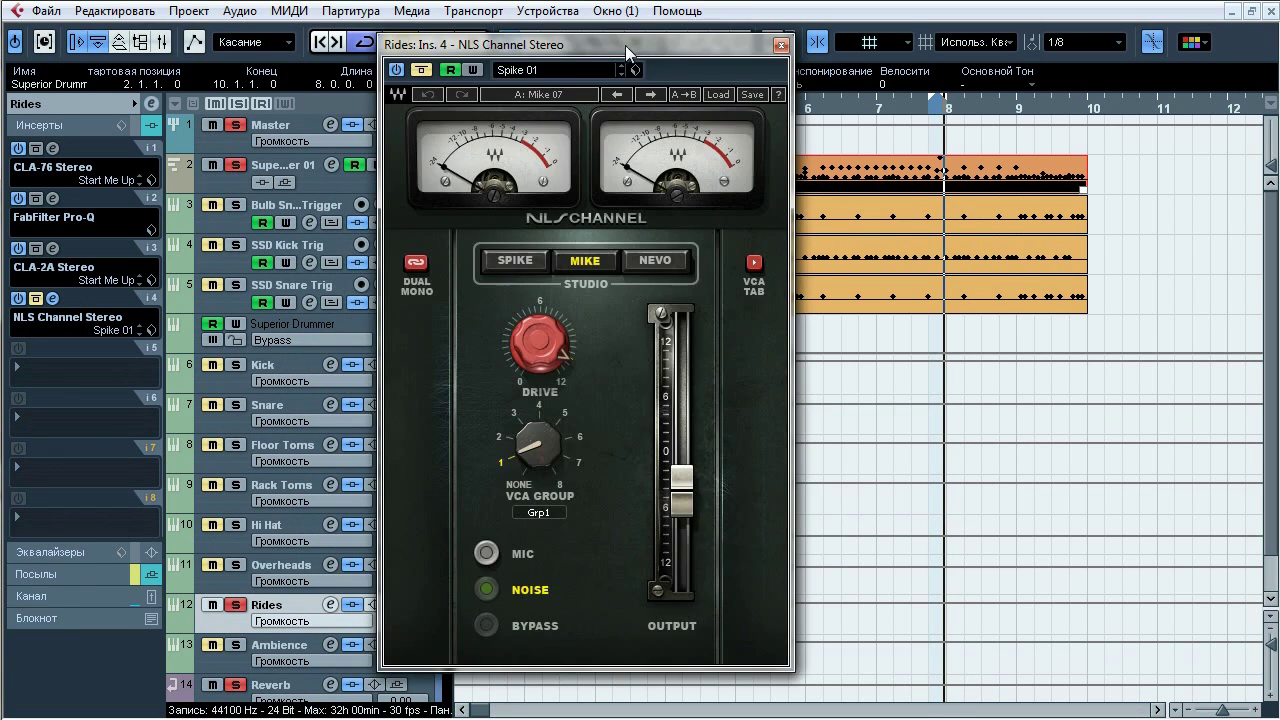
drag(623, 43, 765, 77)
key(space)
click(568, 103)
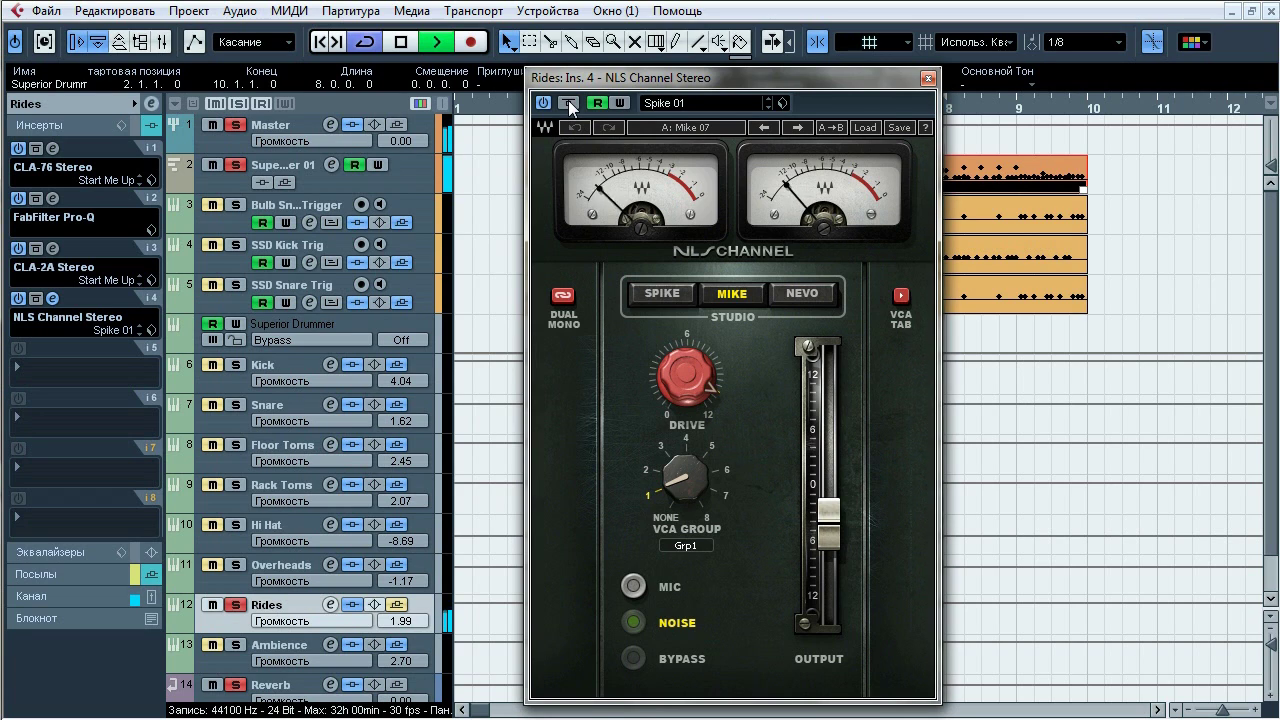
click(568, 103)
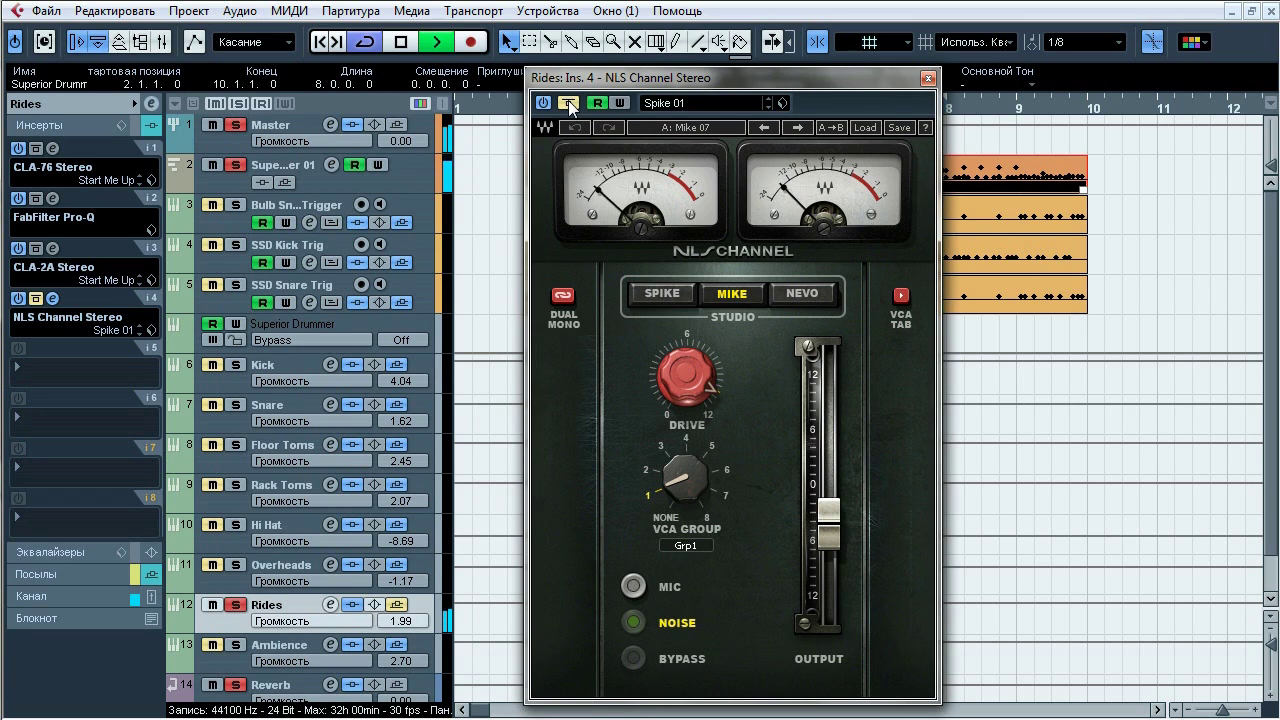
click(568, 103)
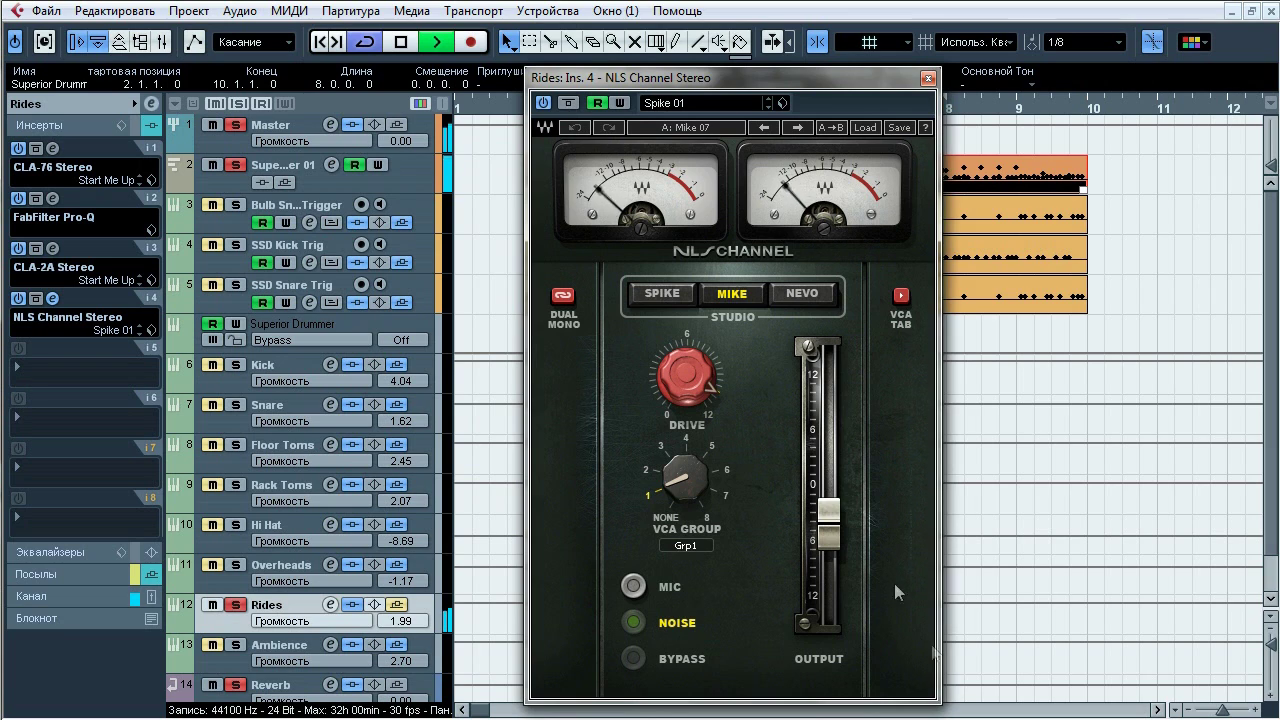
click(829, 537)
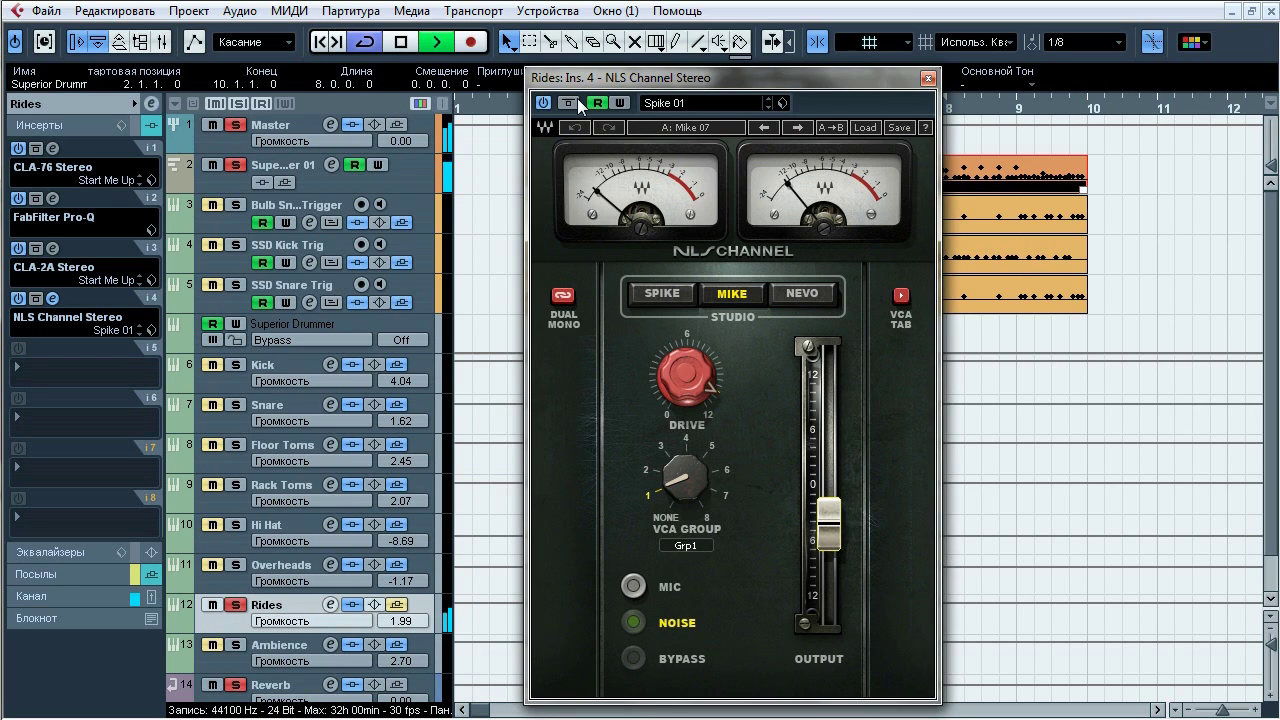
key(space)
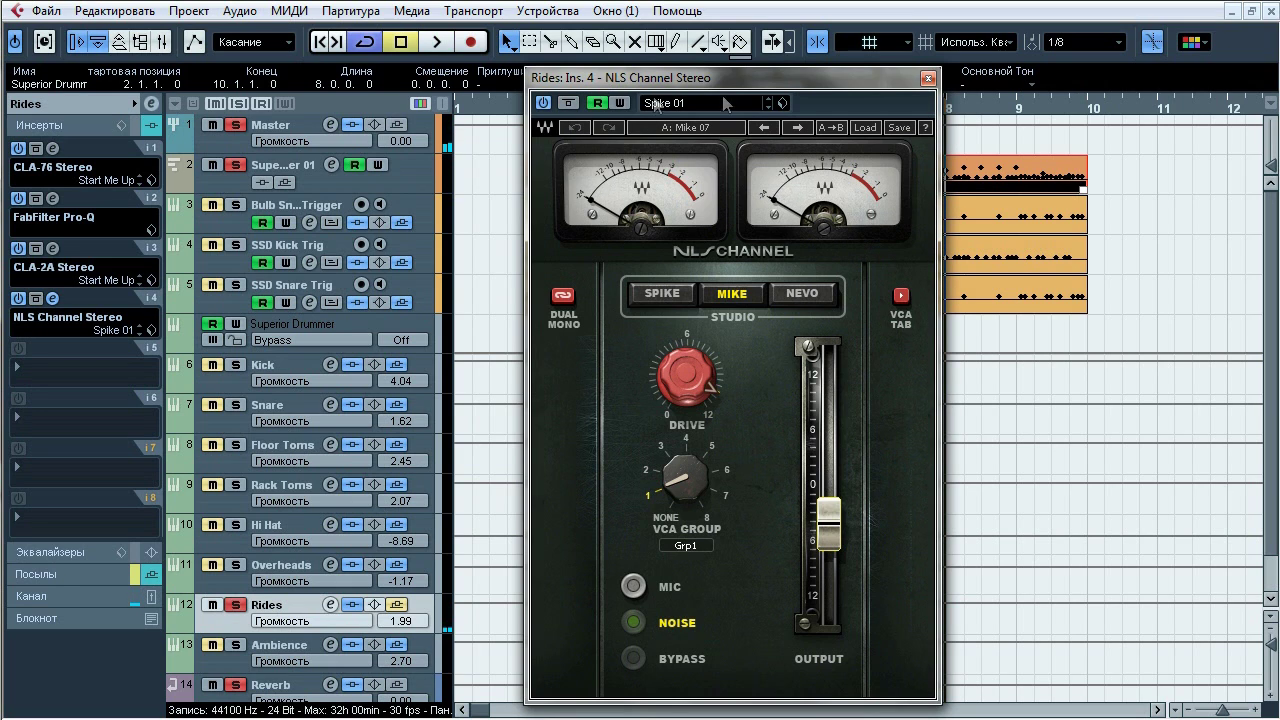
click(928, 78)
Step: Show the Rides sends and compare the loop with the Reverb send active and bypassed, leaving it active
click(92, 572)
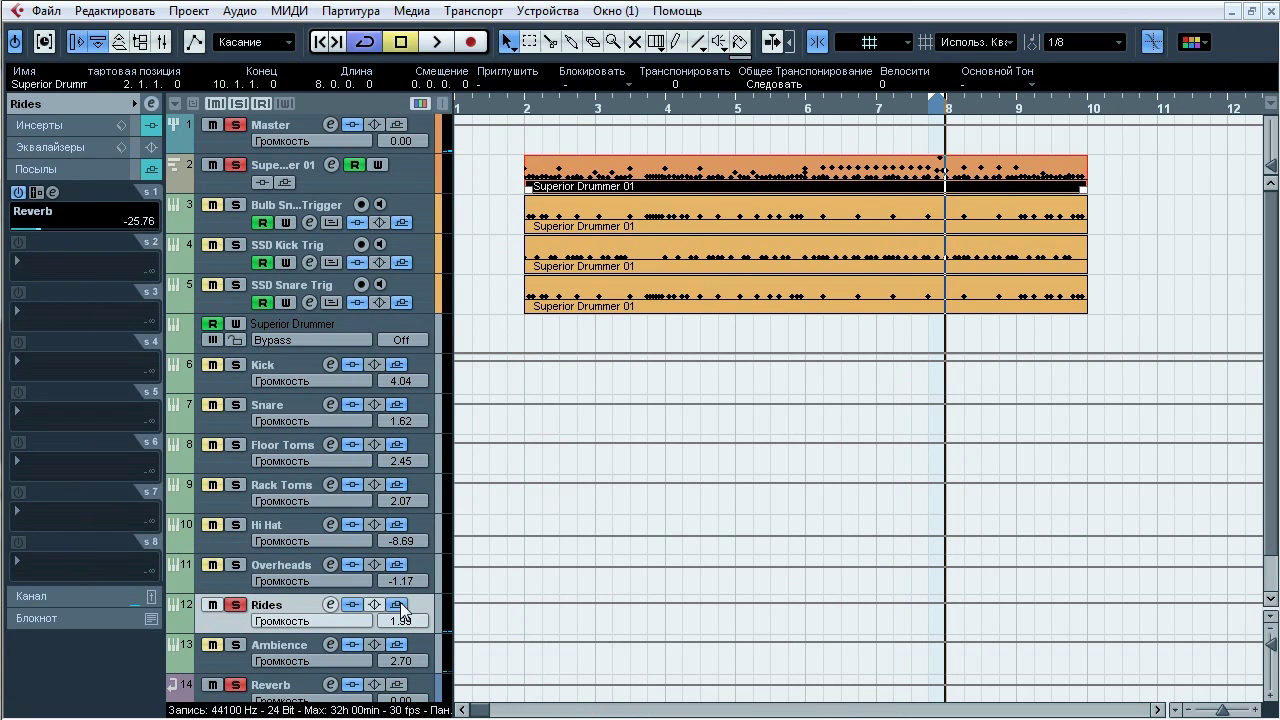
key(space)
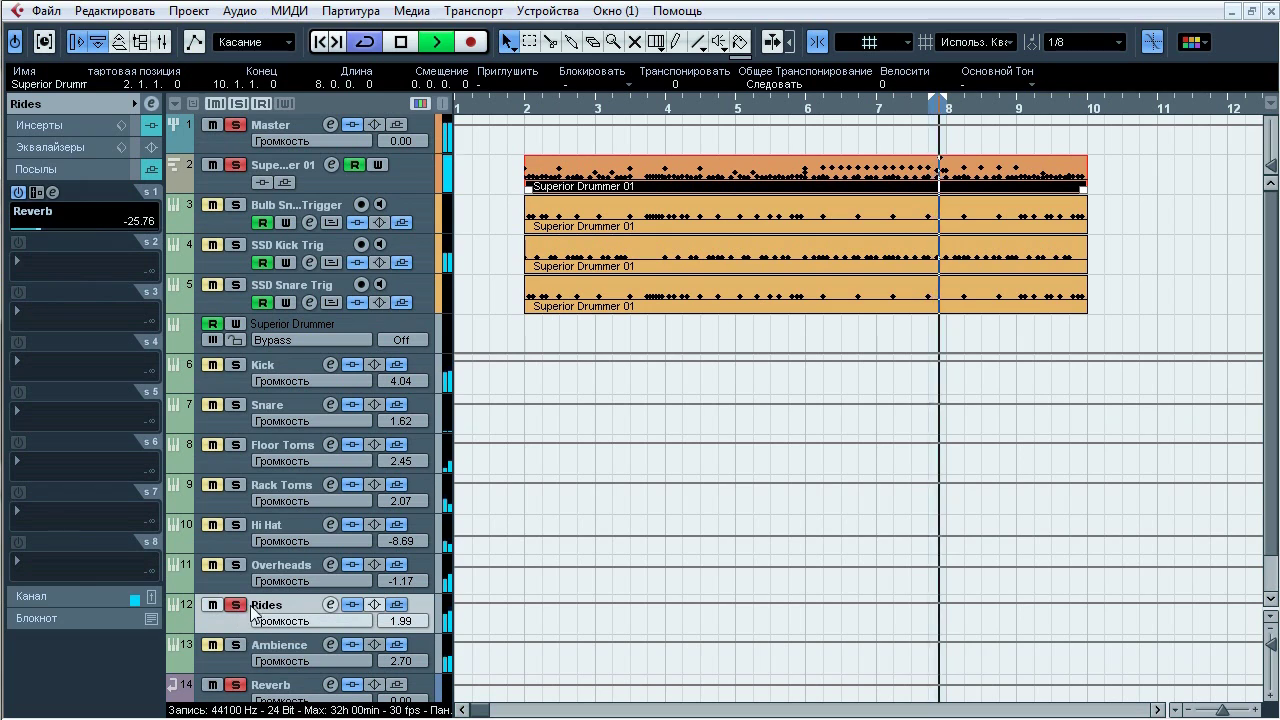
click(396, 605)
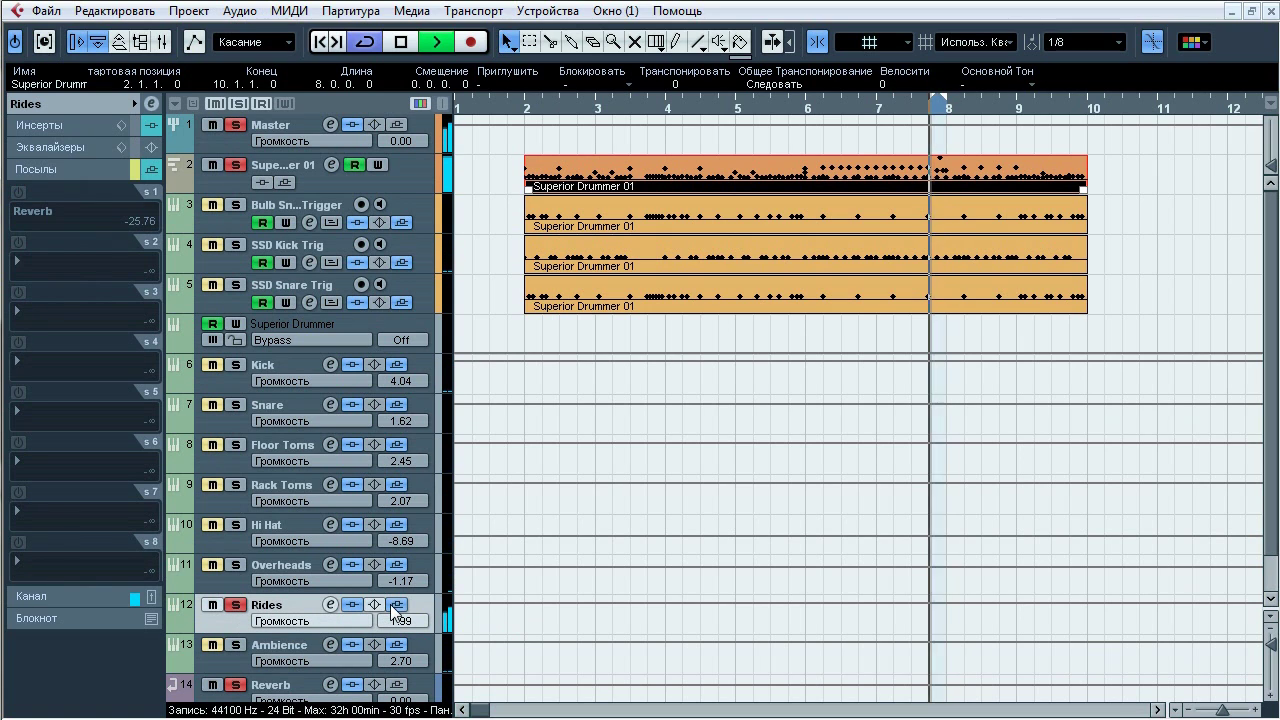
click(394, 606)
key(space)
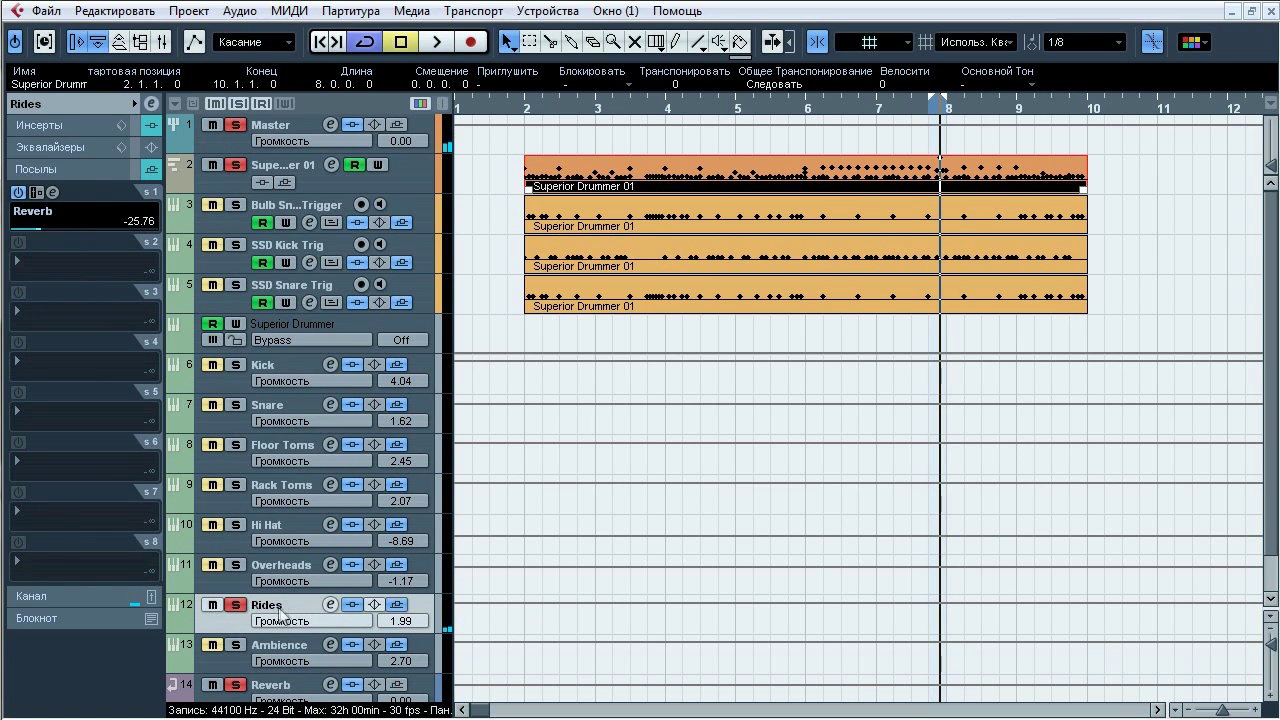
Step: Show the inserts again, unsolo Rides, and set the loop to span bars 2 to 10
click(51, 128)
click(236, 605)
drag(528, 101, 1086, 101)
click(528, 109)
Step: Solo the Ambience track, bypass its sends, and start playback
click(236, 645)
click(396, 643)
key(space)
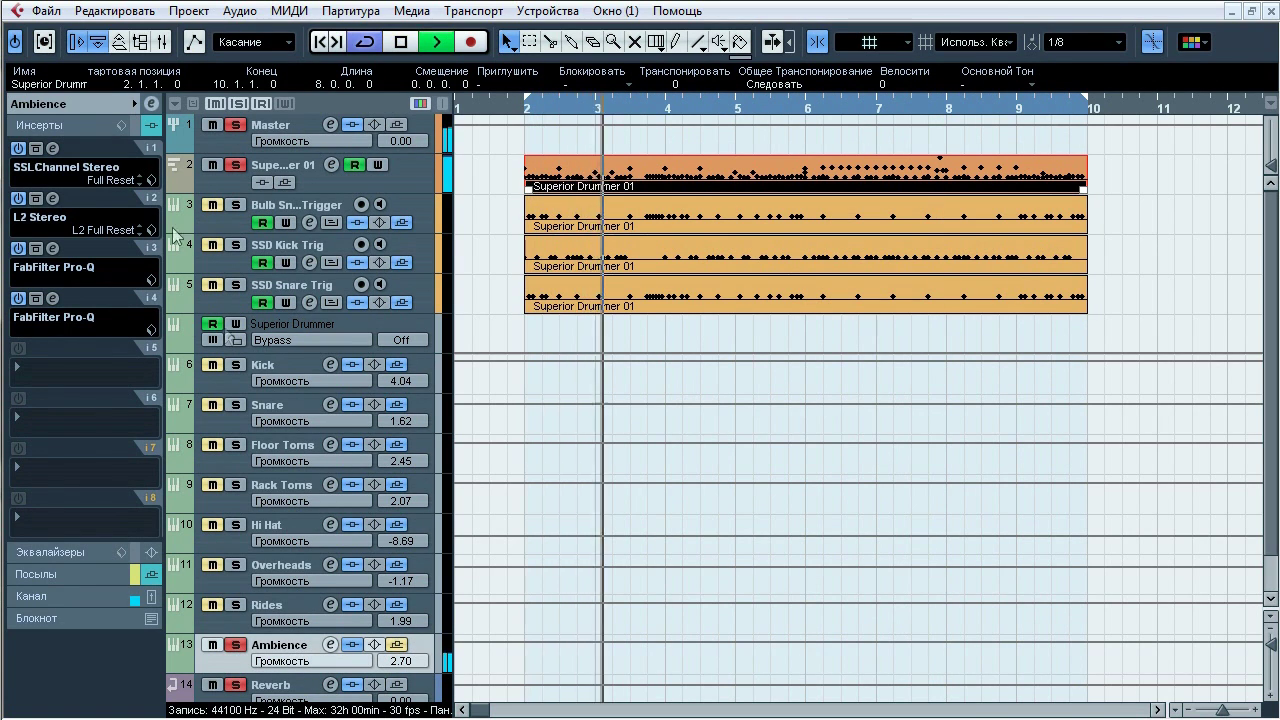
Step: Compare Ambience with its whole insert chain bypassed and active, leaving the inserts active and listed
click(103, 114)
click(354, 647)
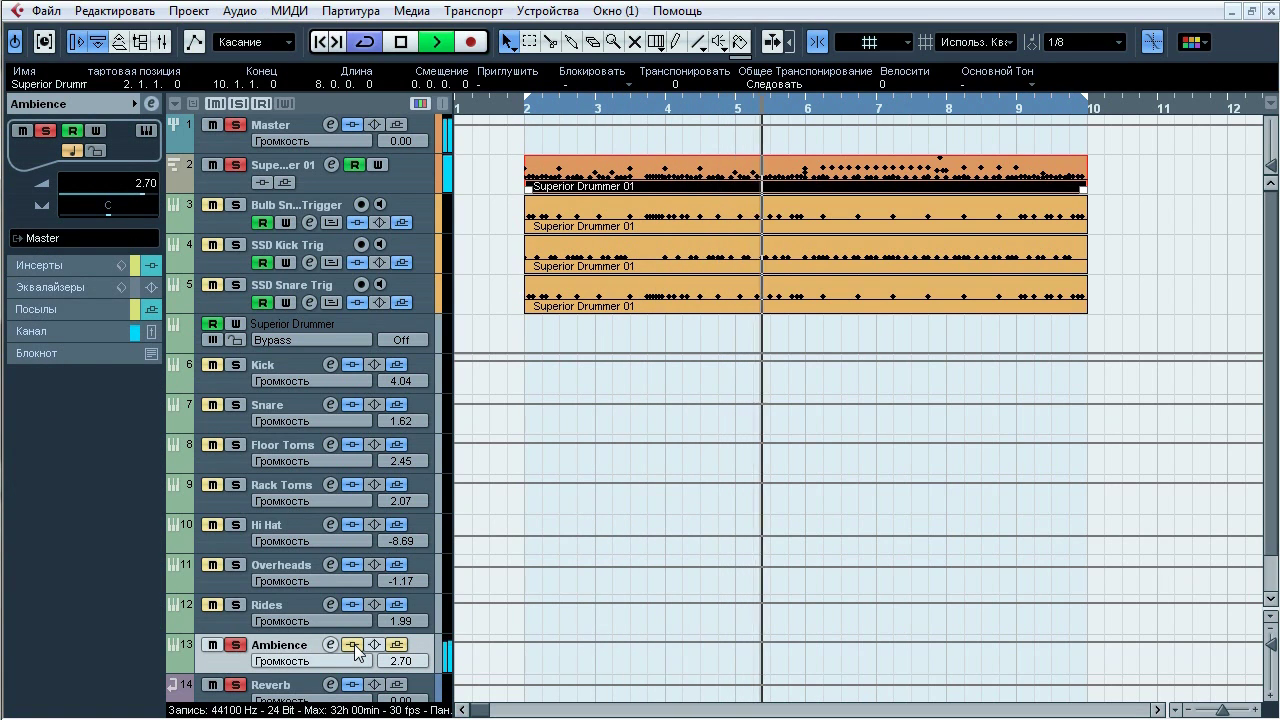
click(355, 646)
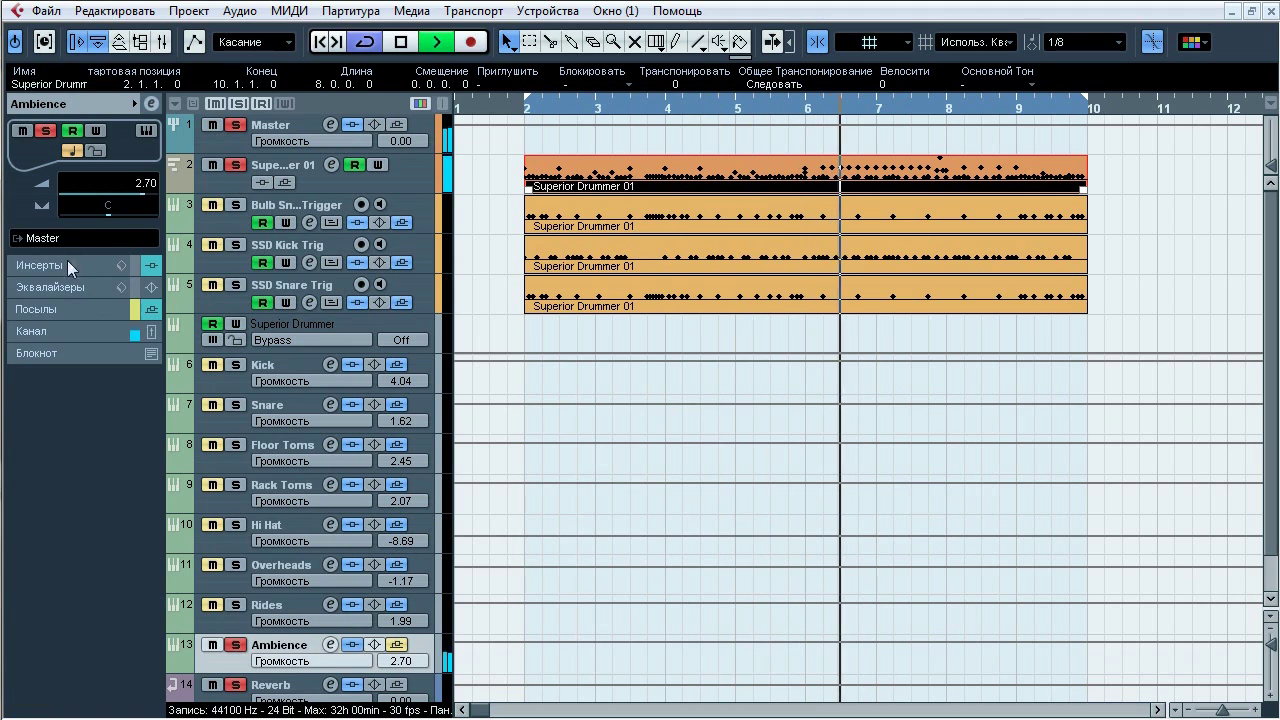
click(70, 263)
click(354, 646)
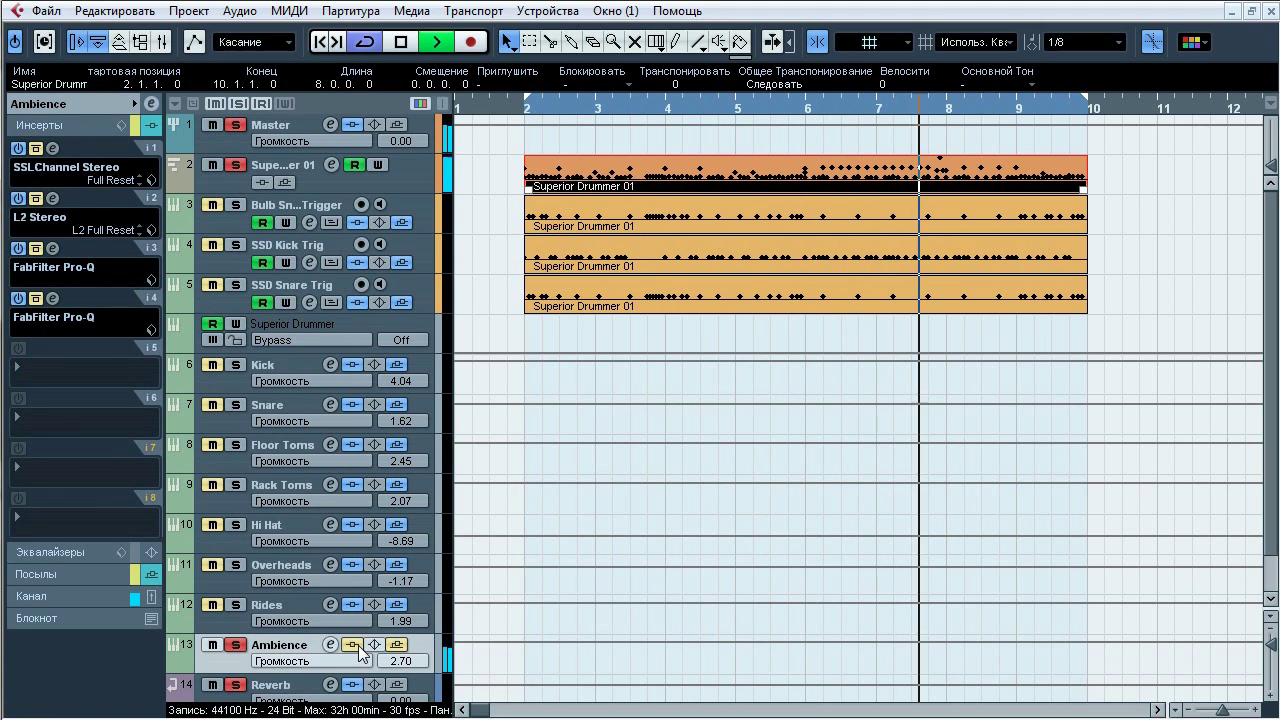
click(354, 646)
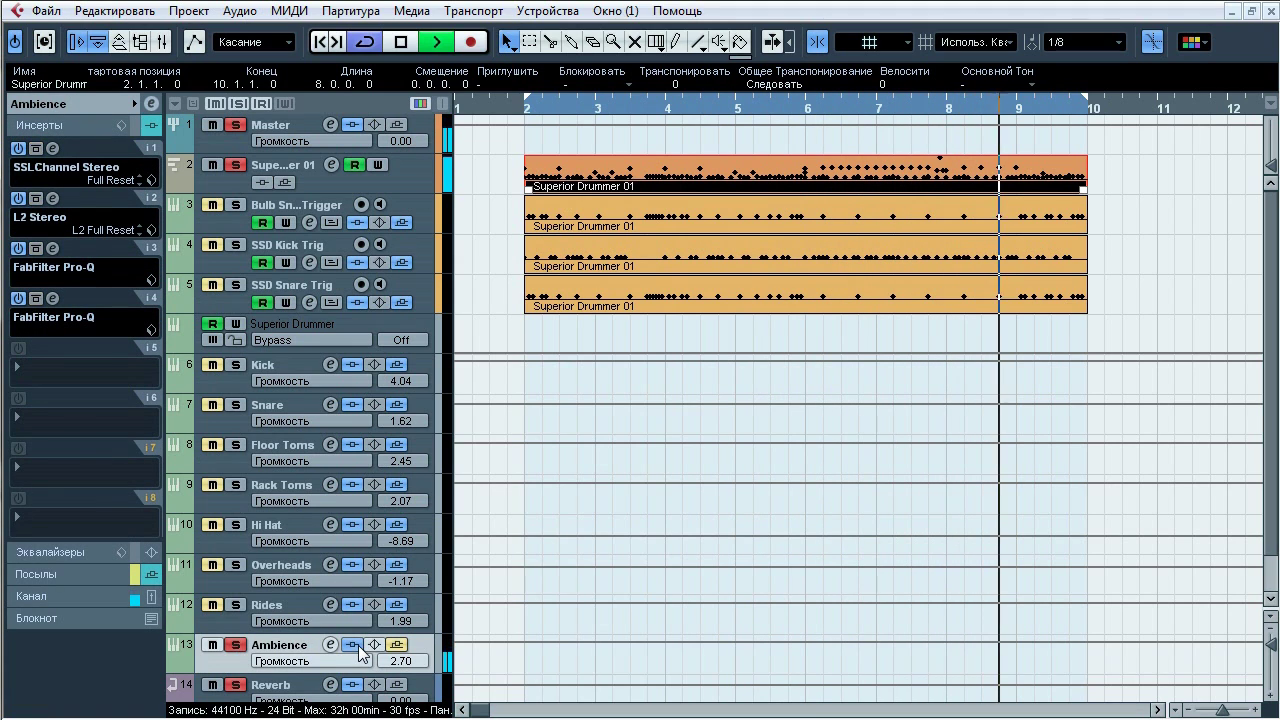
Step: Compare the Ambience insert chain bypassed and active, first together with soloed Overheads and then in the full drum mix
click(354, 646)
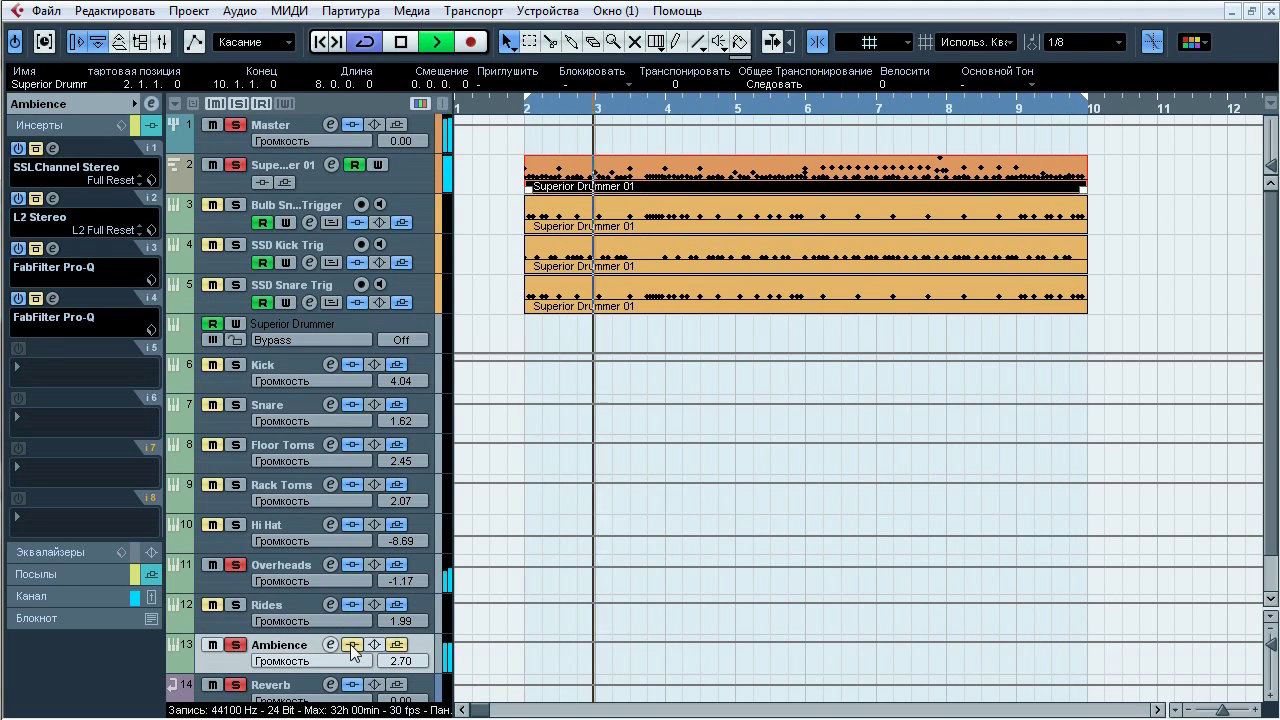
click(354, 646)
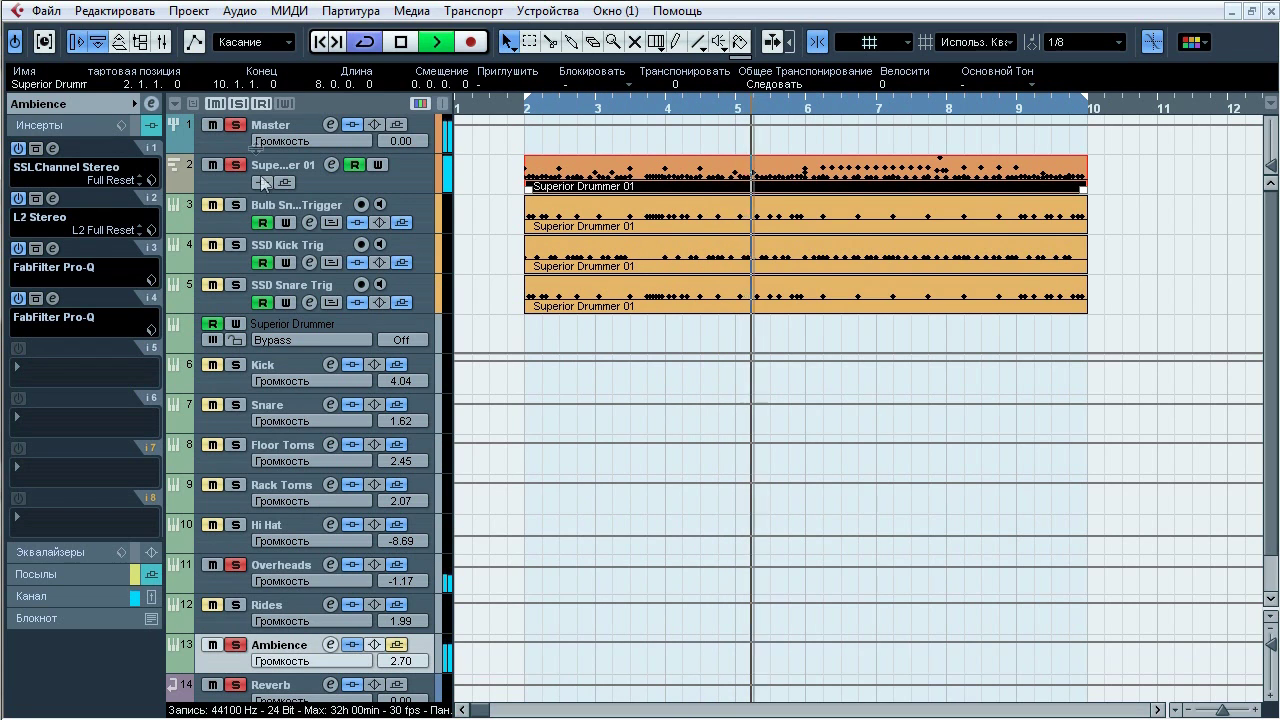
click(352, 646)
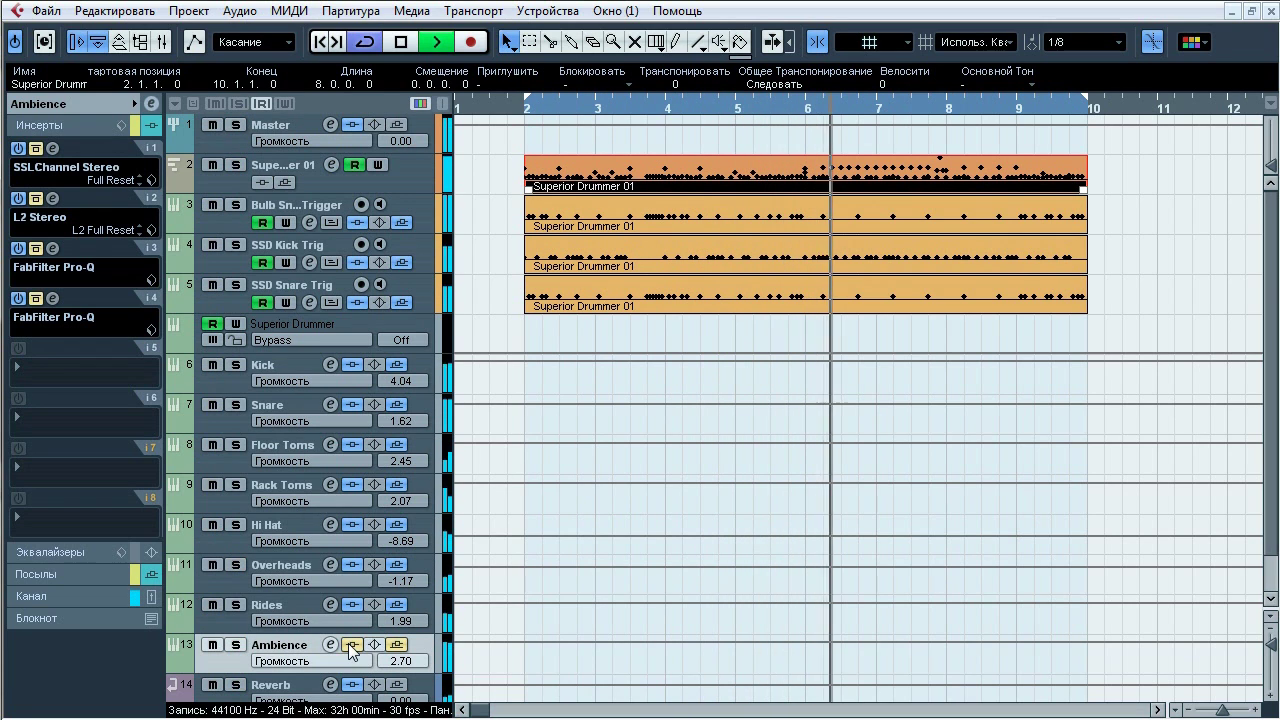
click(352, 646)
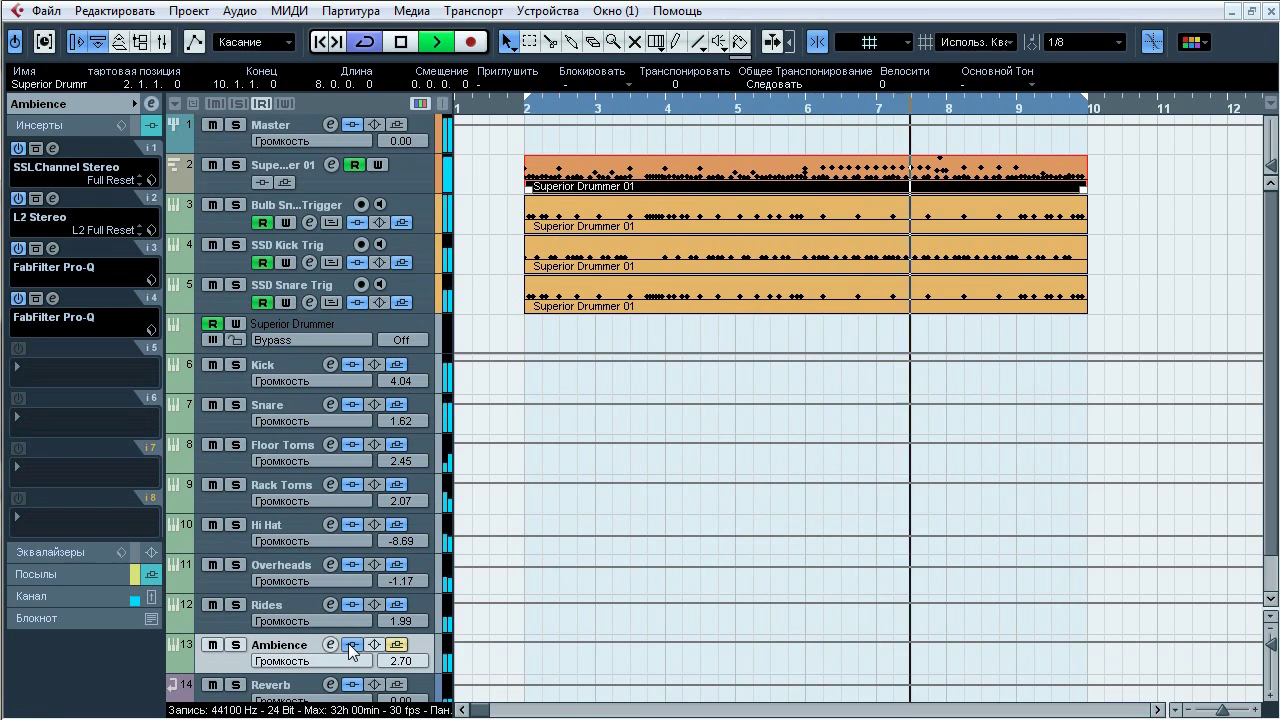
click(352, 646)
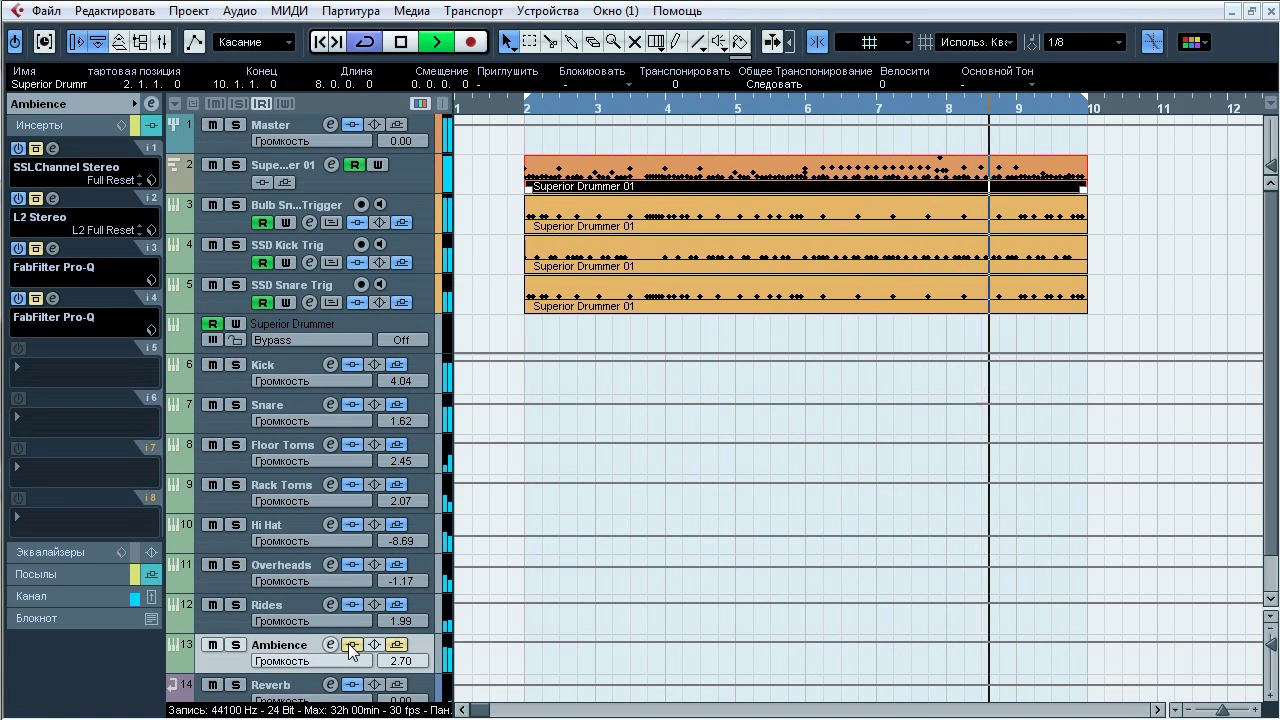
click(352, 646)
click(352, 646)
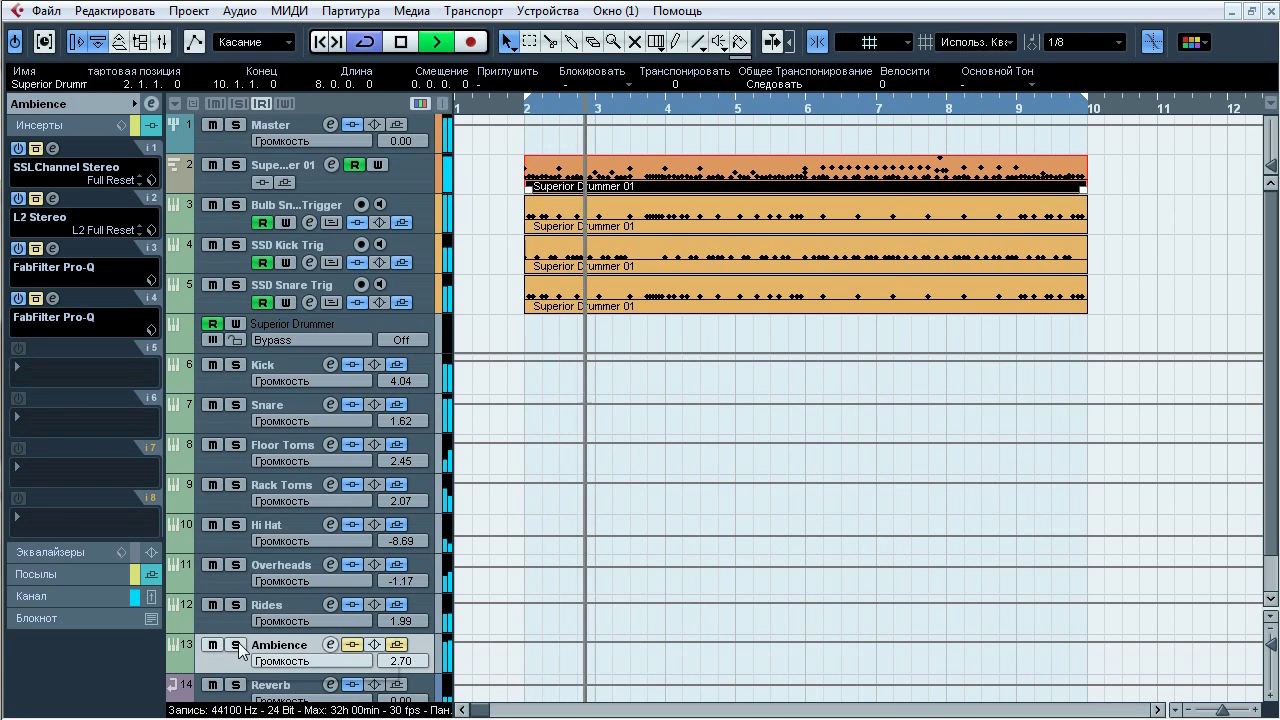
Step: Solo Ambience with its inserts bypassed and playback stopped, and shorten the loop to span bars 2 to 6
click(236, 646)
click(352, 646)
key(space)
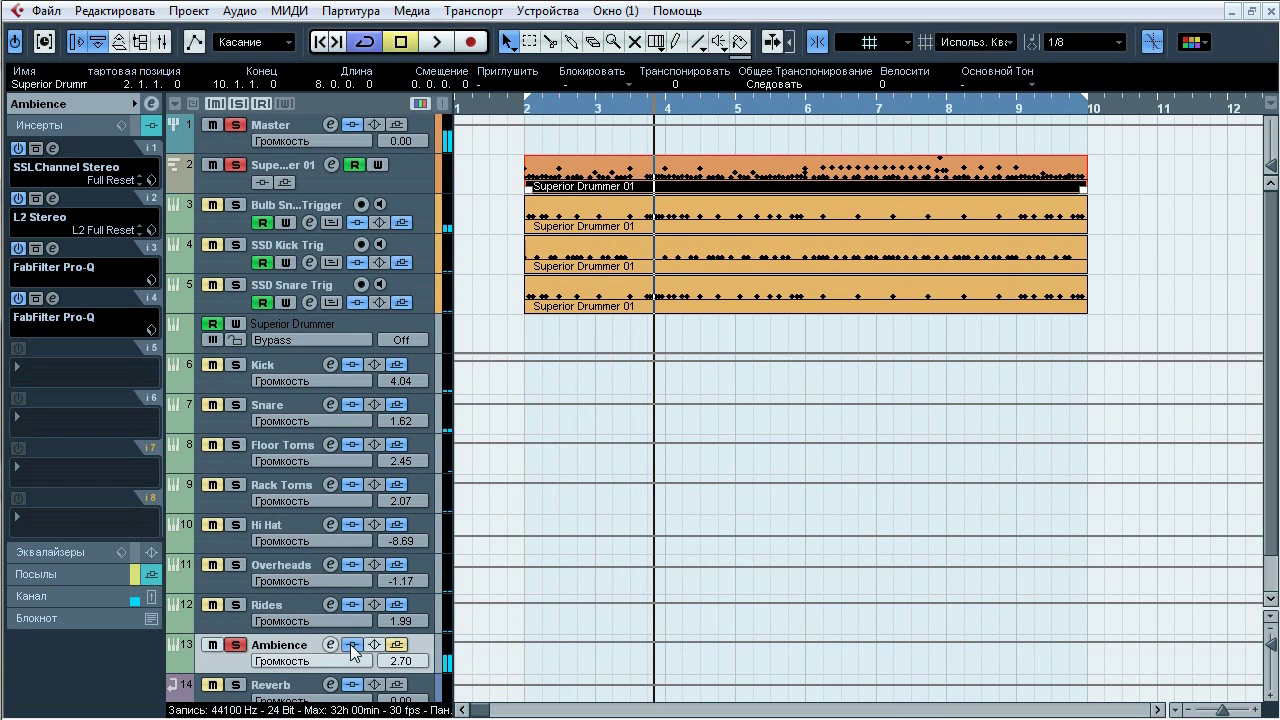
click(352, 646)
drag(1088, 98, 803, 115)
click(524, 109)
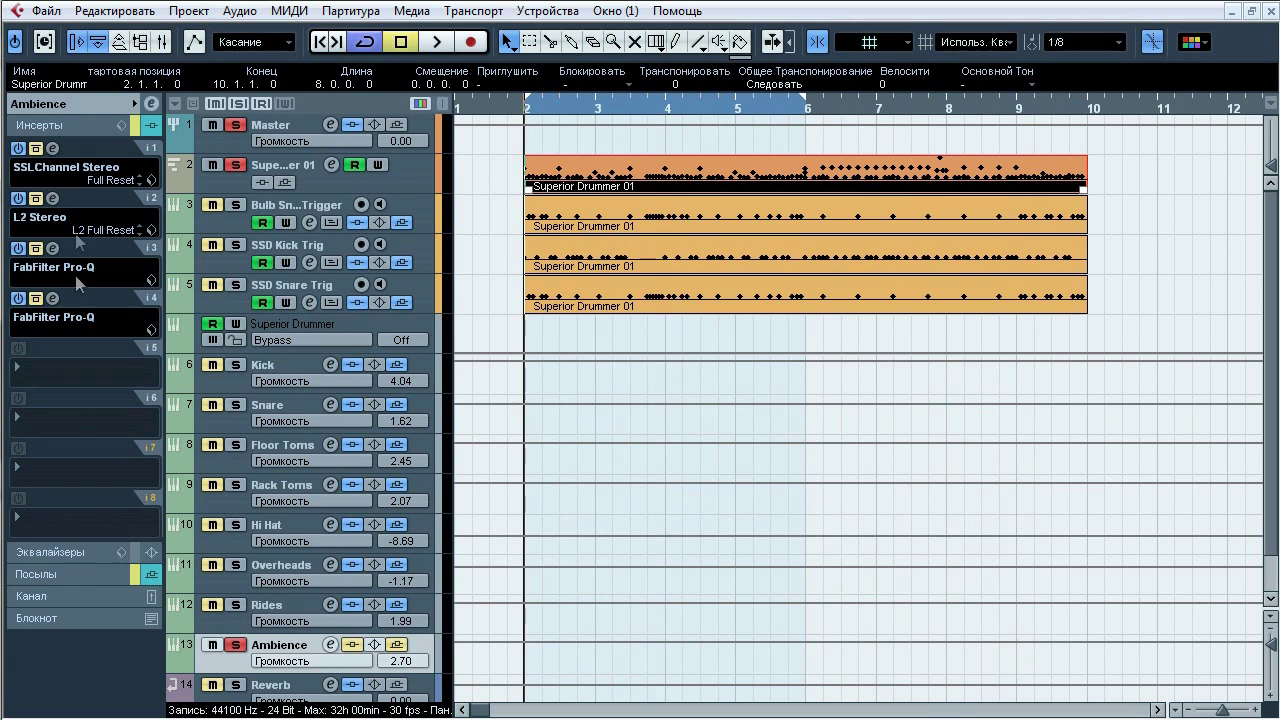
Step: Open the SSLChannel Stereo insert on Ambience, compare the loop with it bypassed and active, and close it left active
click(54, 148)
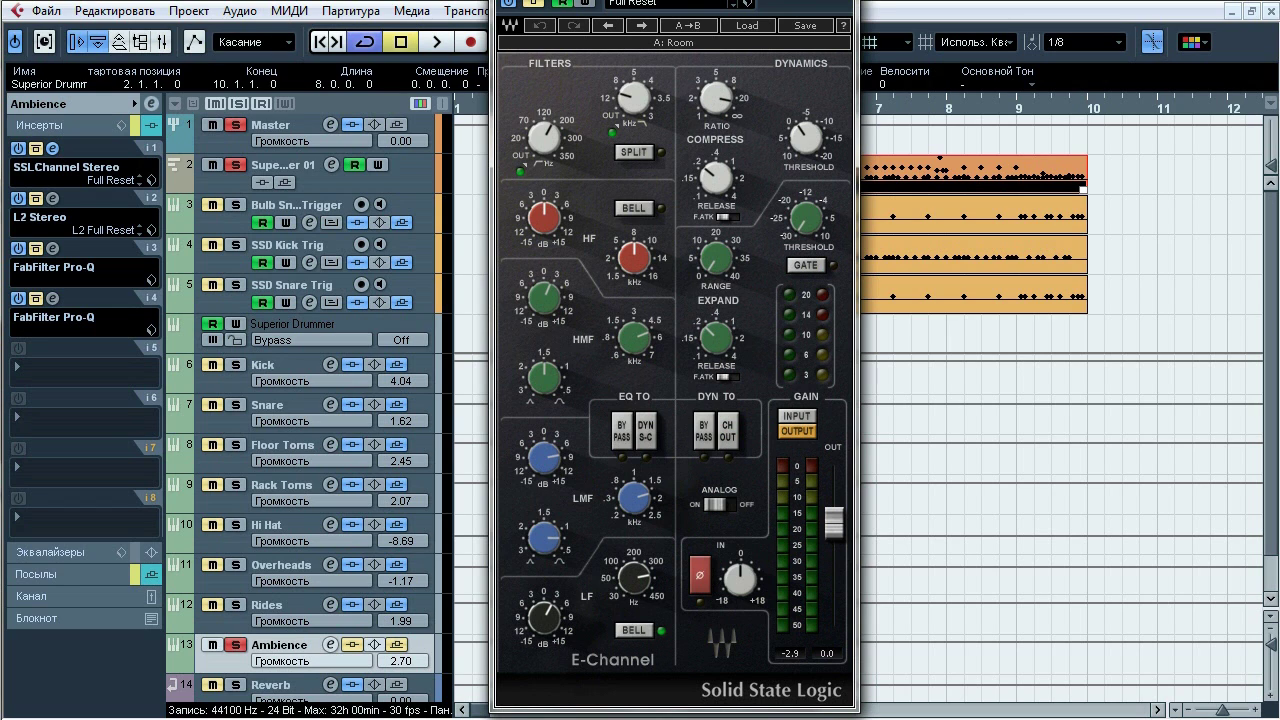
drag(593, 1, 546, 29)
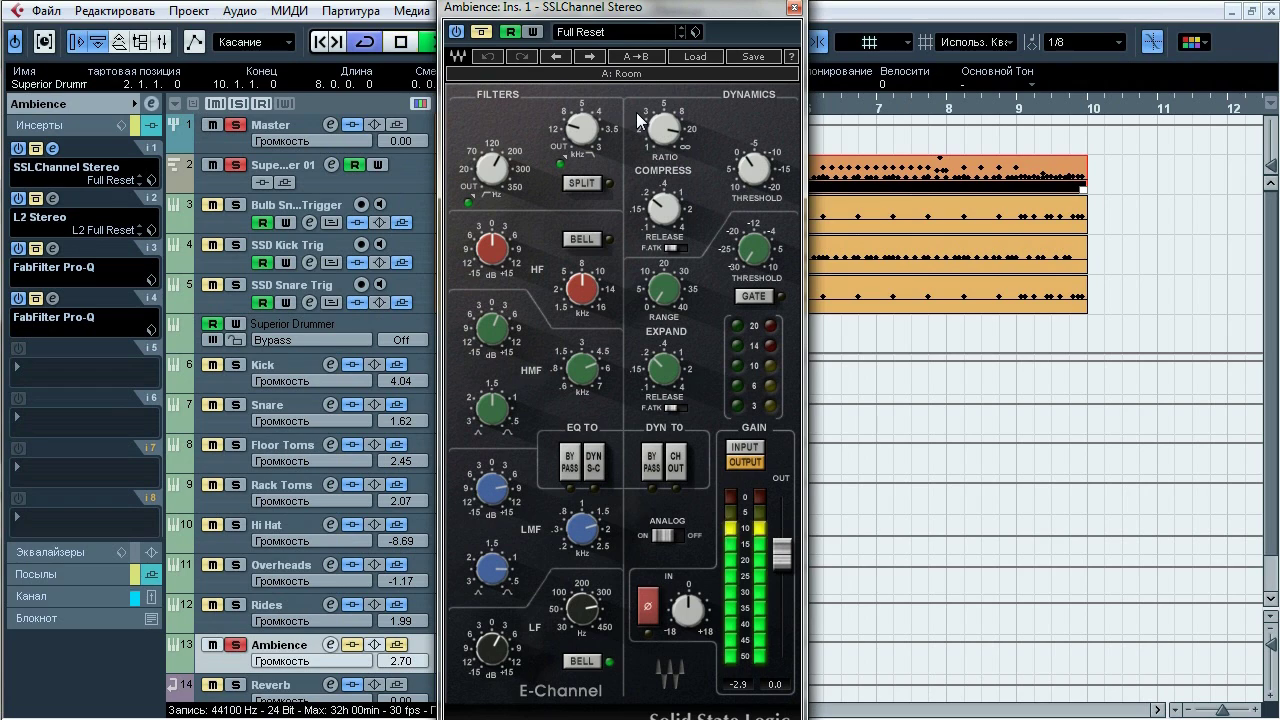
click(478, 36)
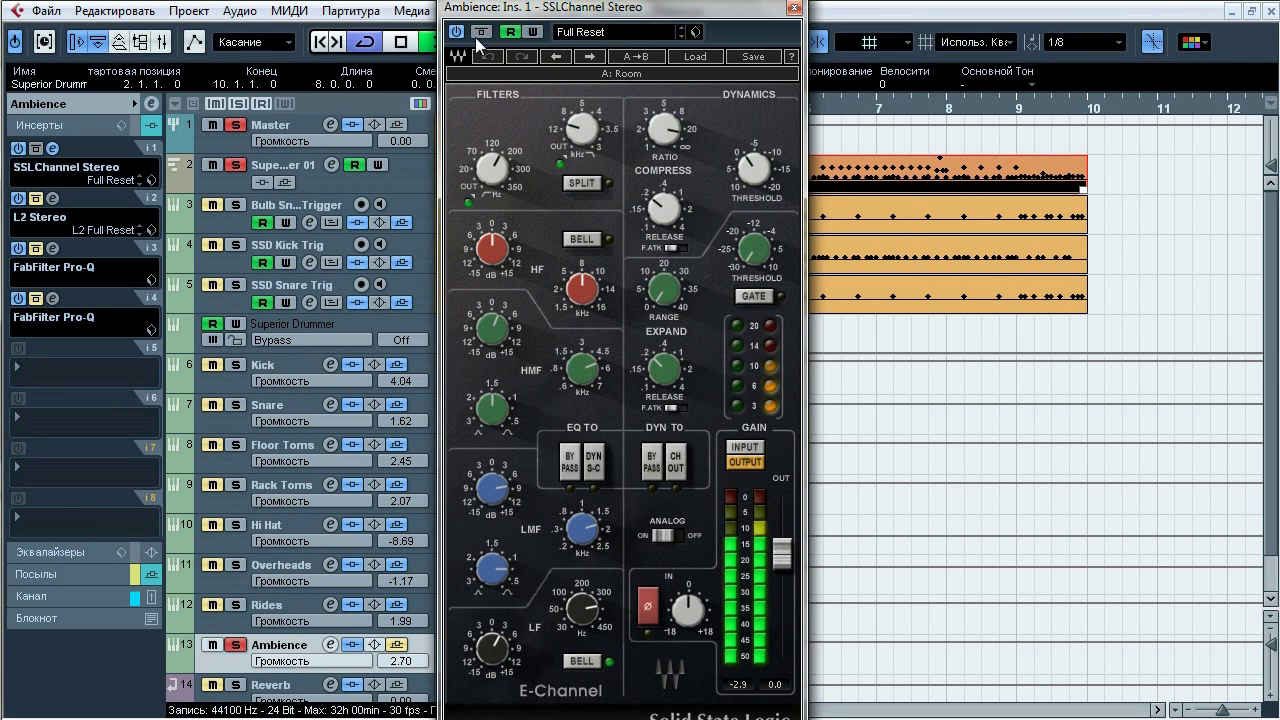
click(475, 37)
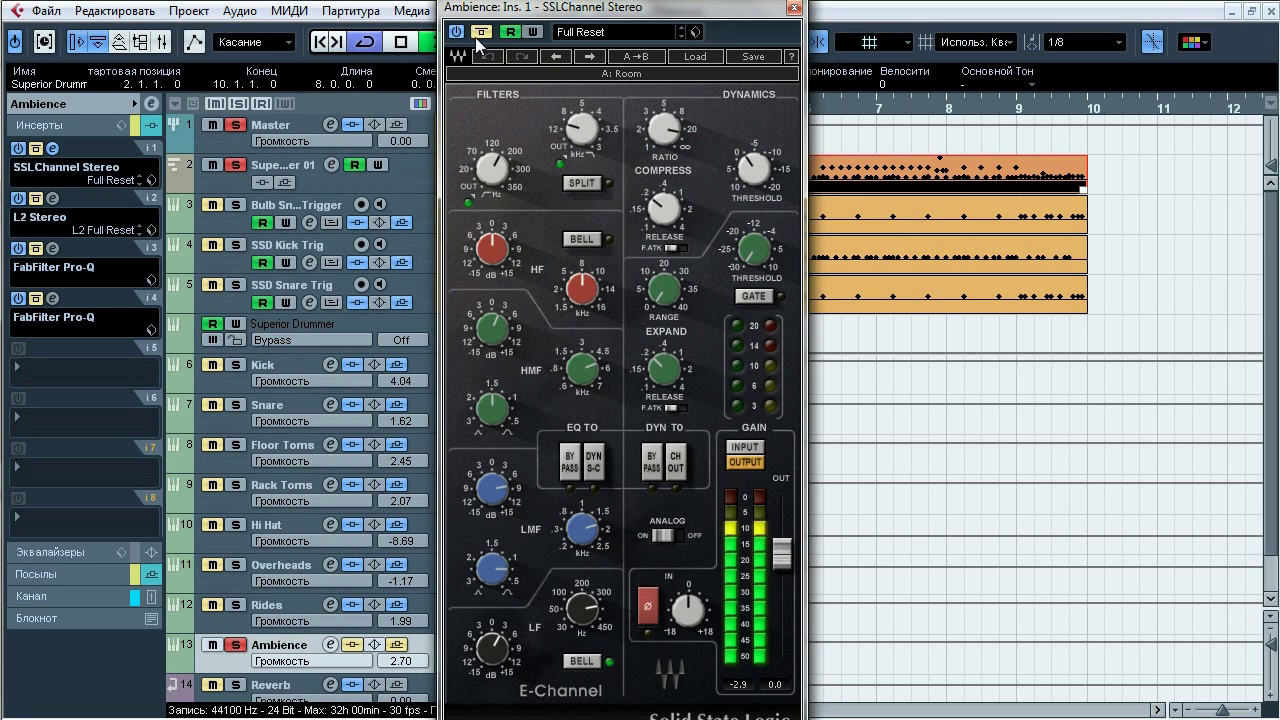
click(475, 37)
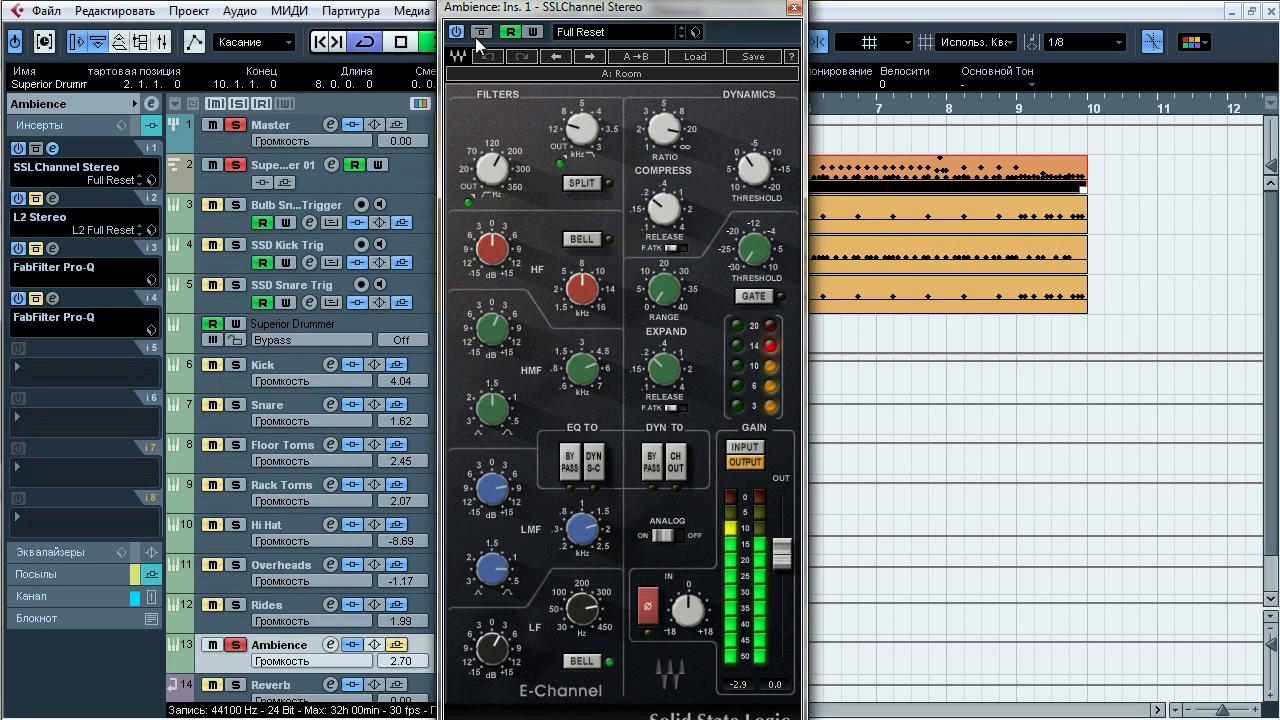
click(476, 37)
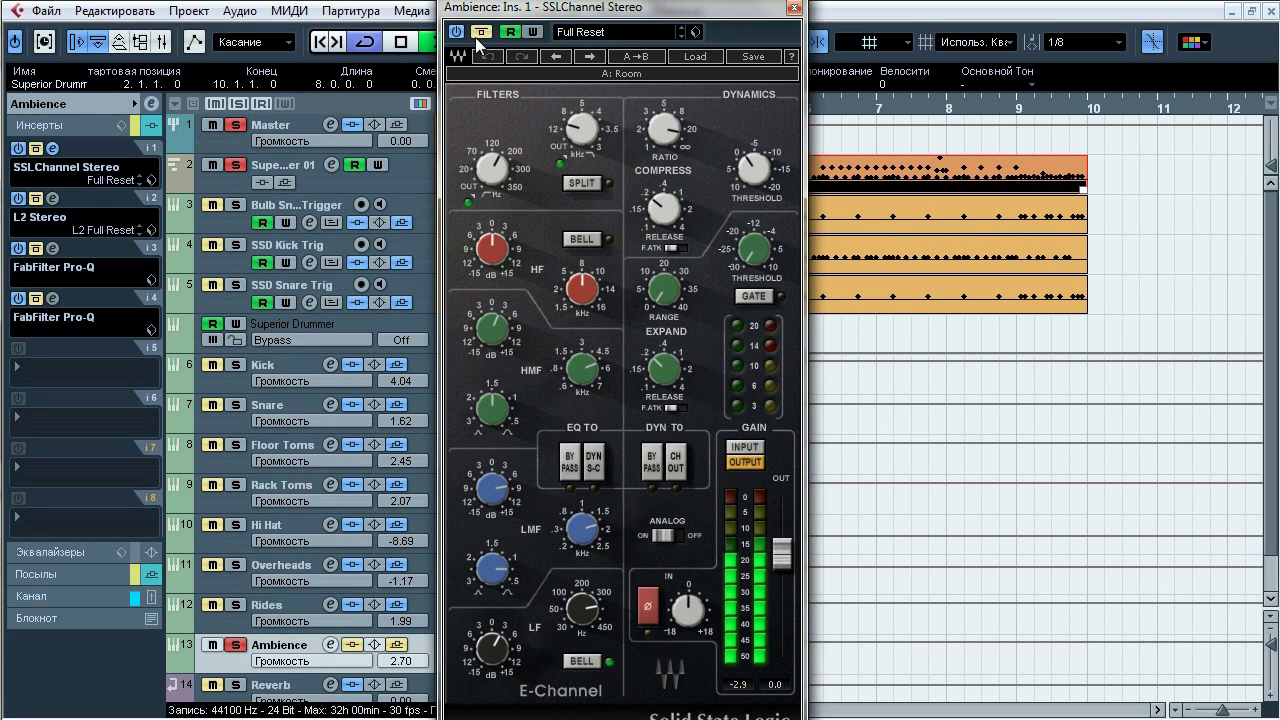
click(478, 34)
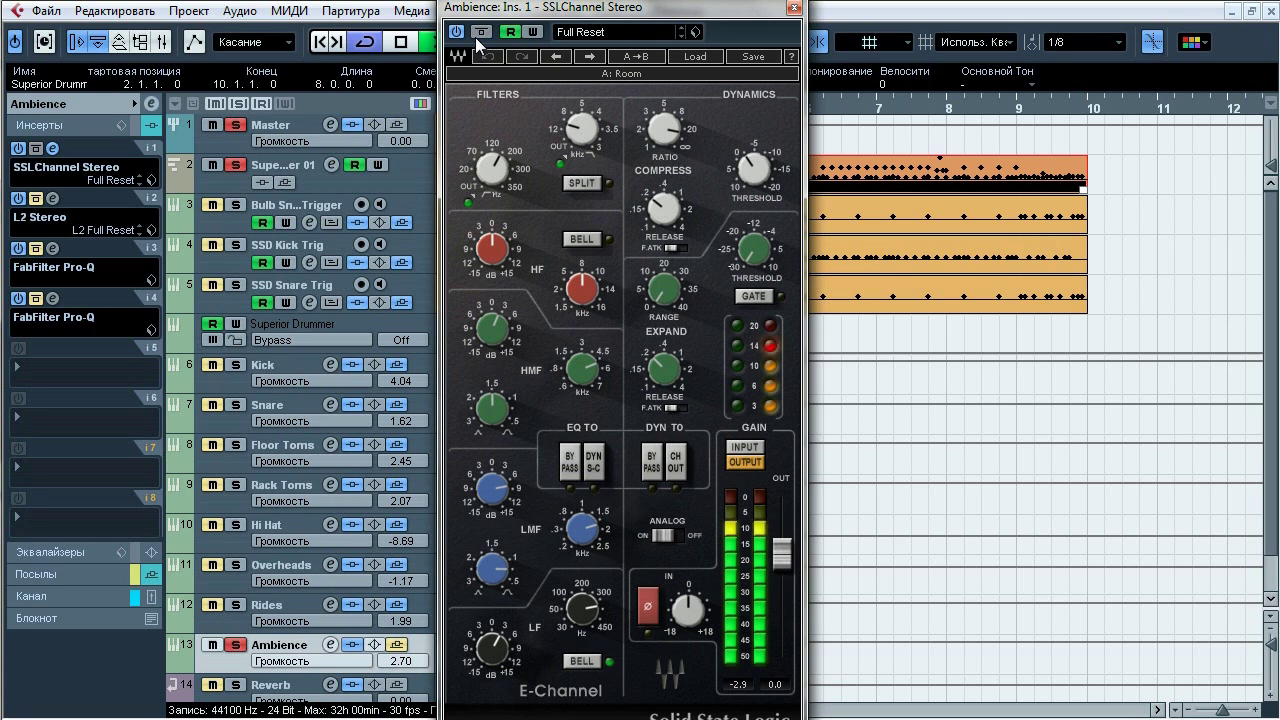
key(space)
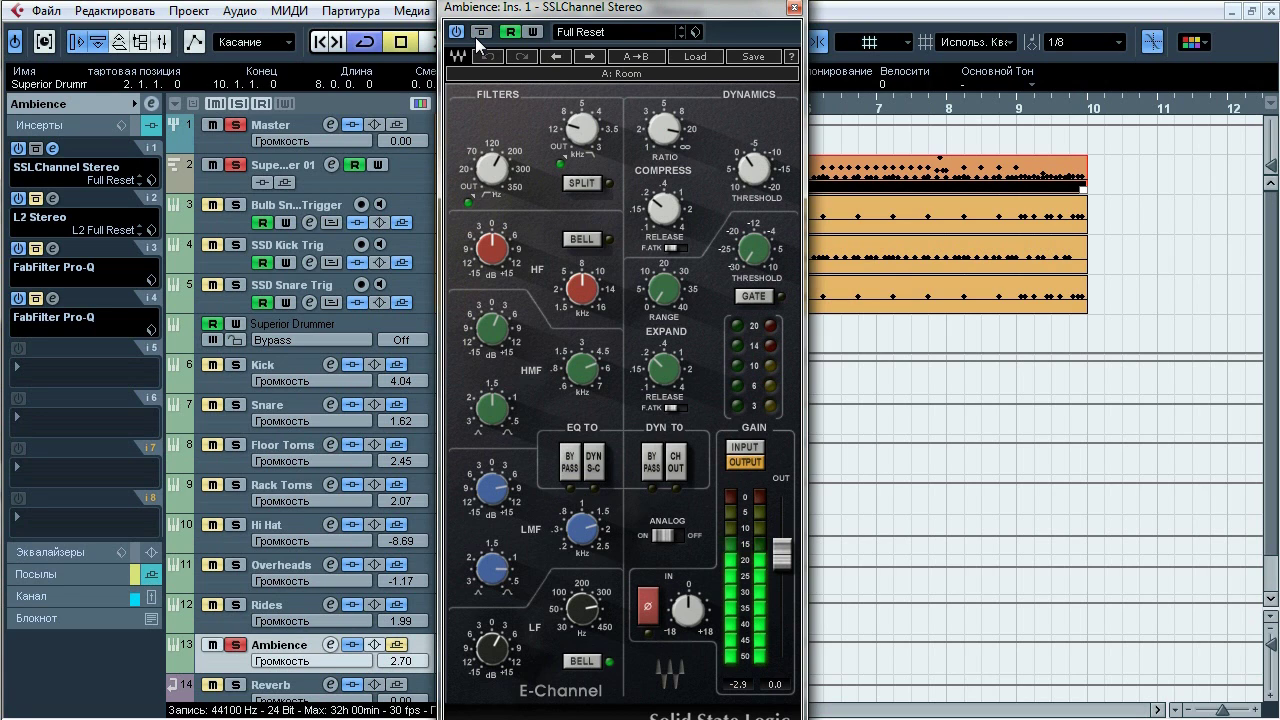
click(793, 9)
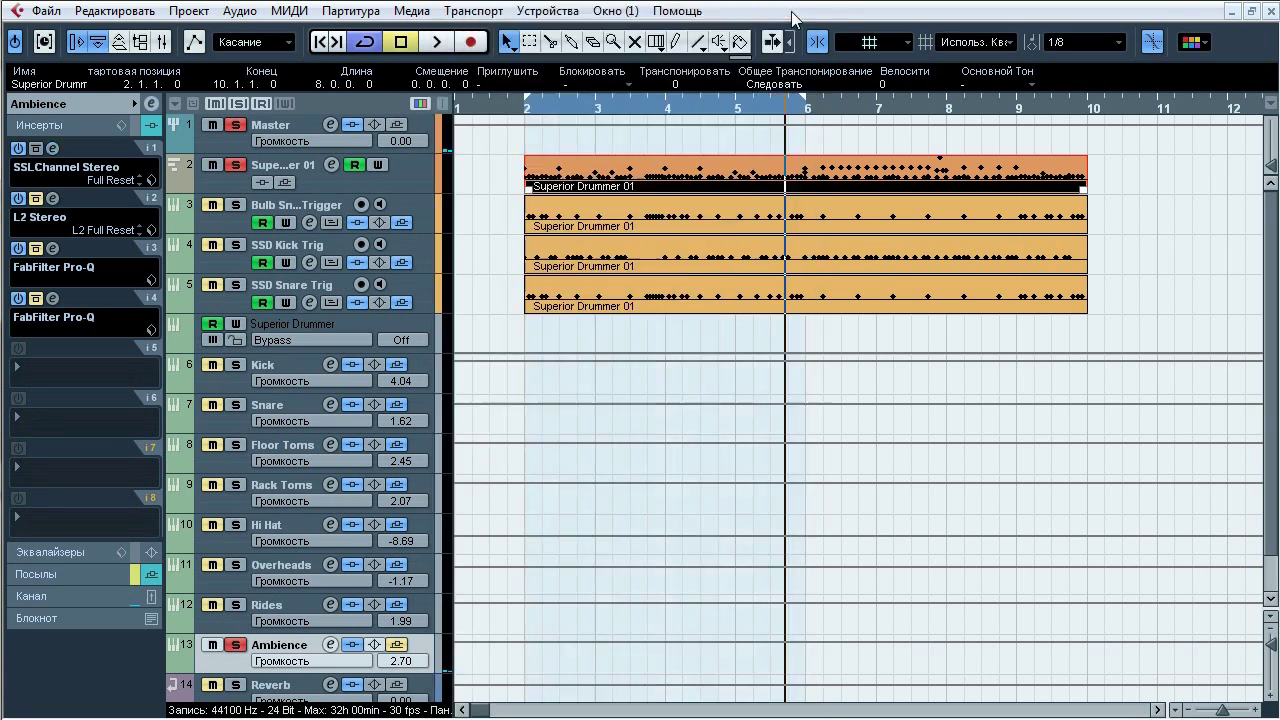
Step: Open the L2 Stereo insert on Ambience, compare the loop with it active and bypassed, and close it left active
click(55, 199)
drag(870, 114, 440, 178)
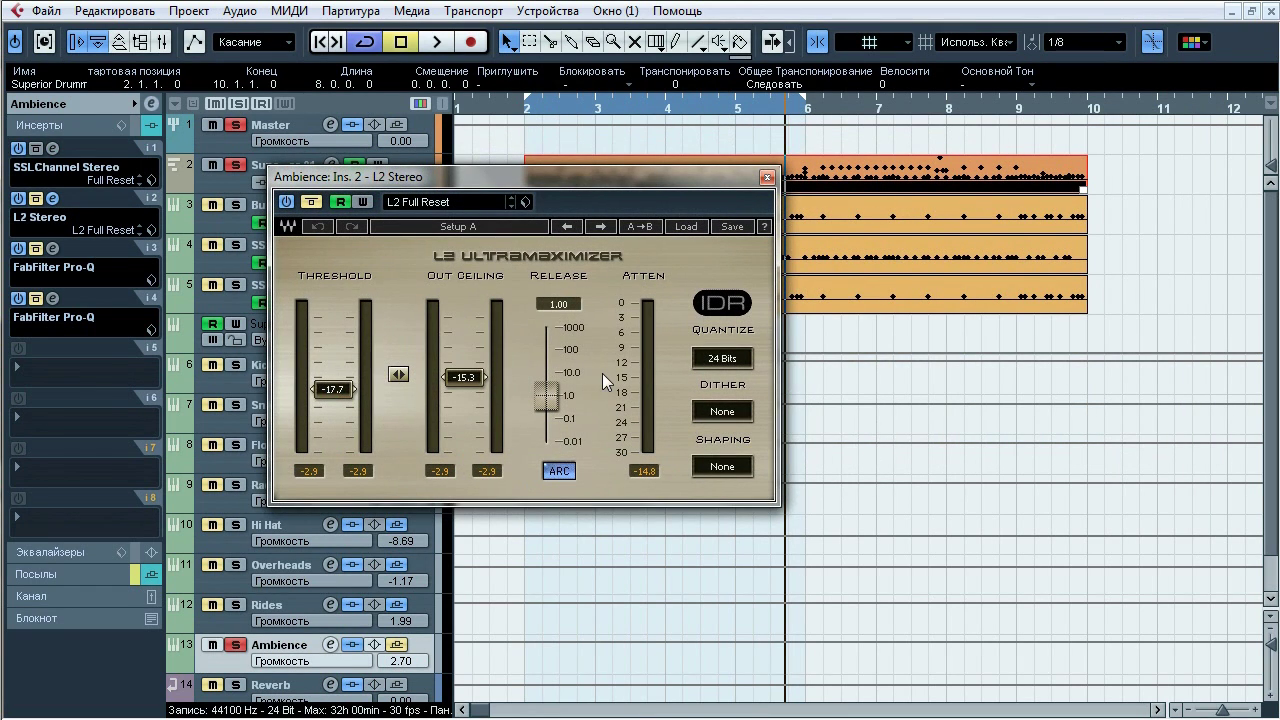
key(space)
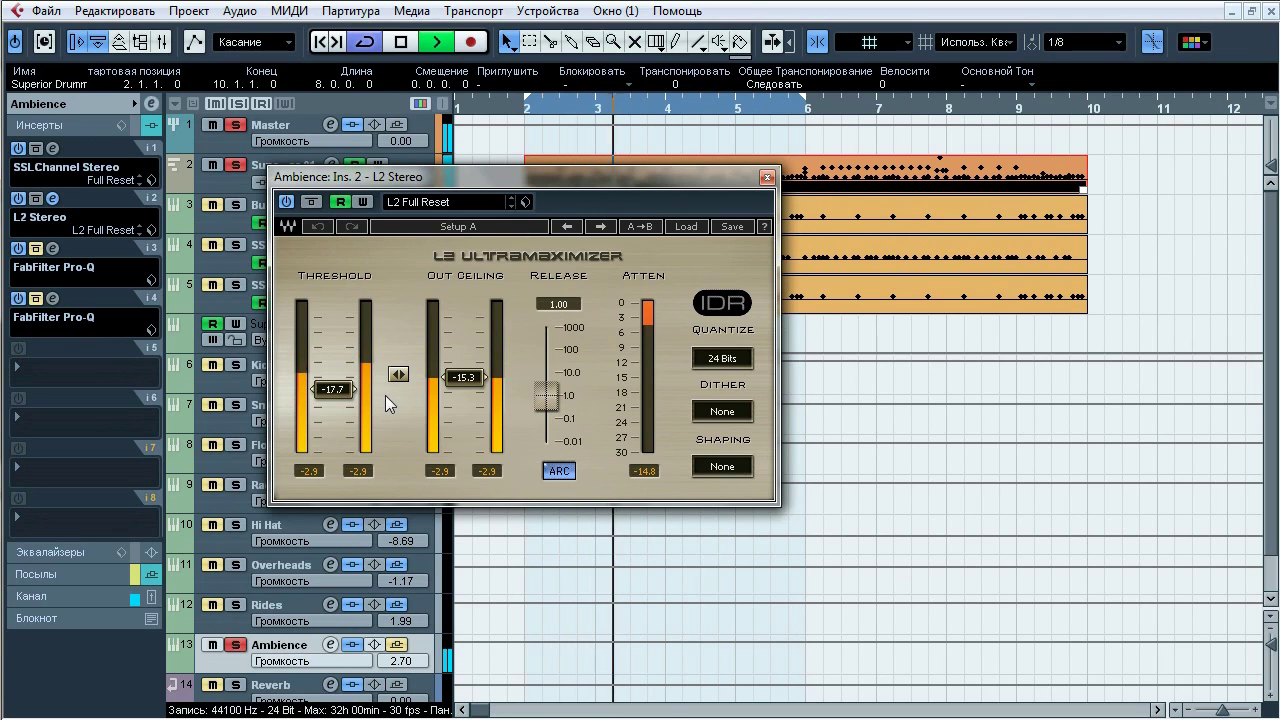
click(312, 202)
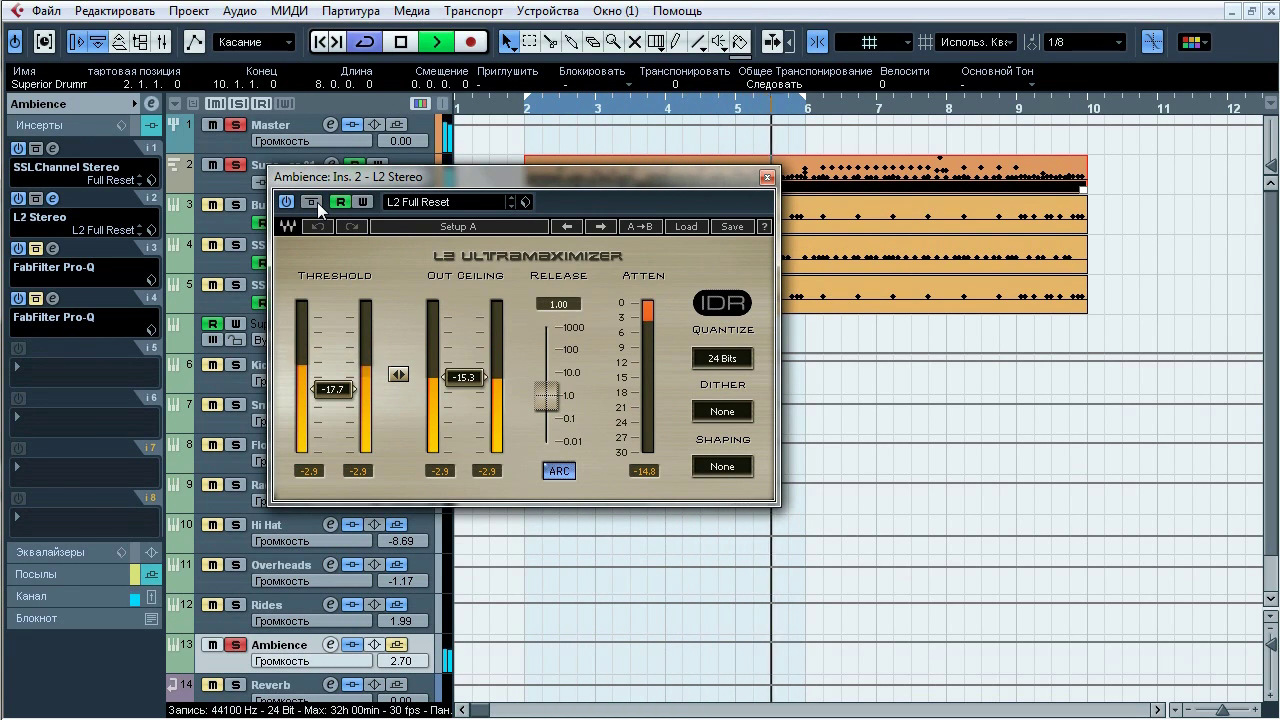
click(317, 202)
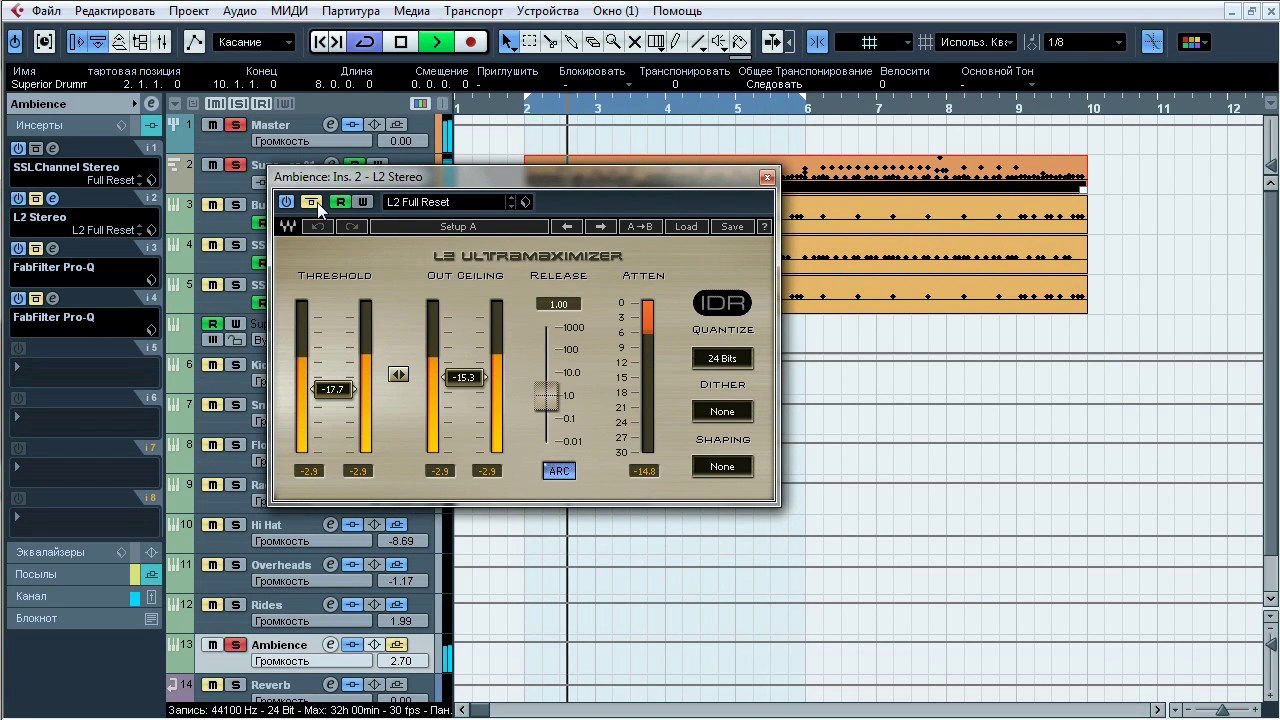
click(317, 202)
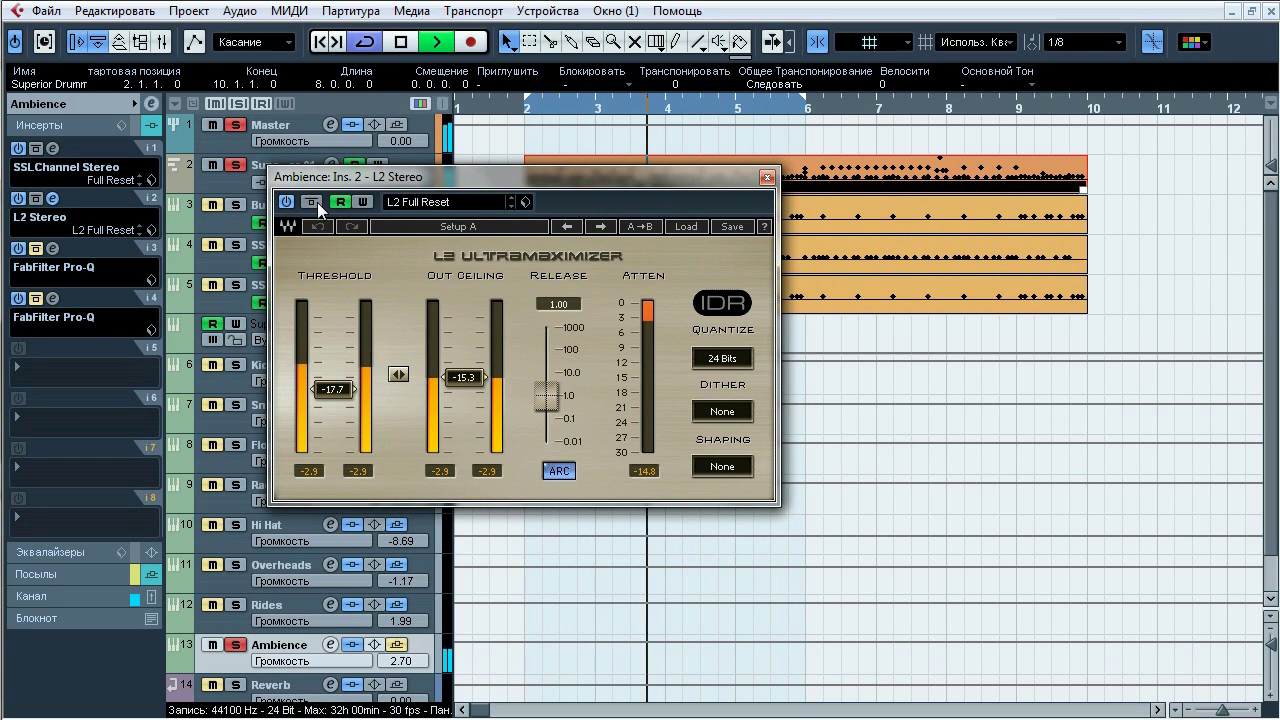
click(317, 202)
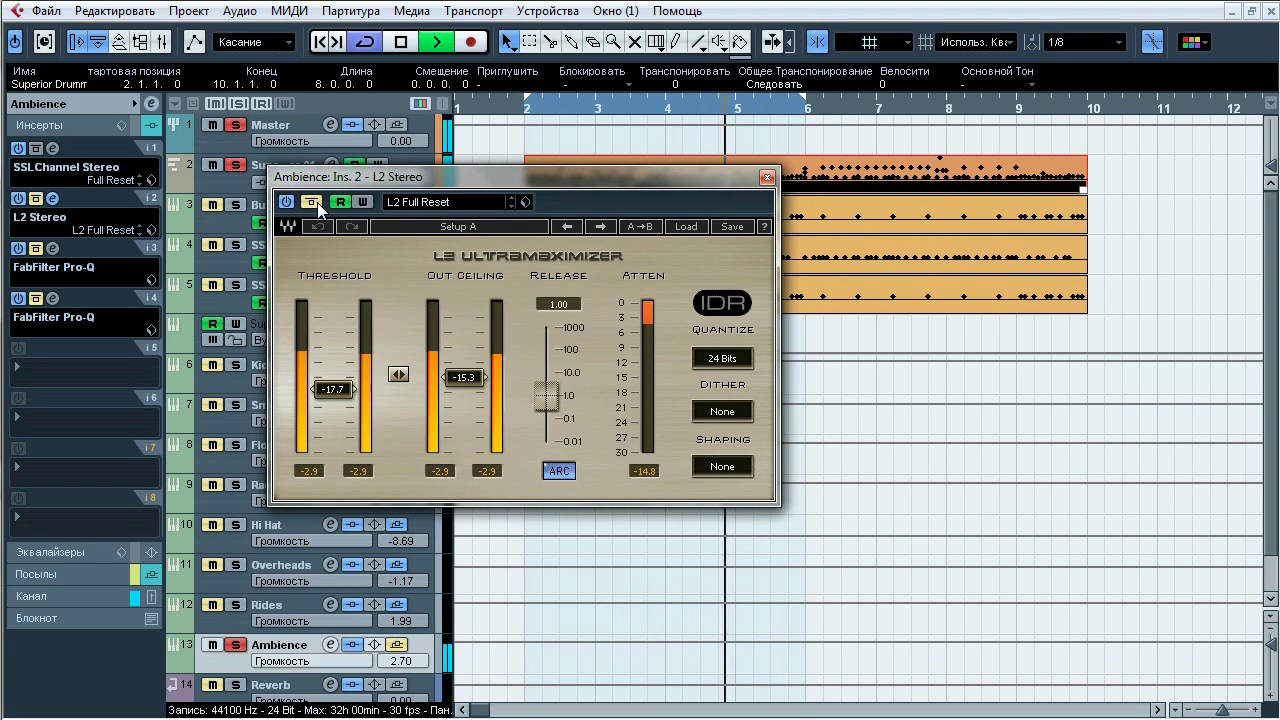
key(space)
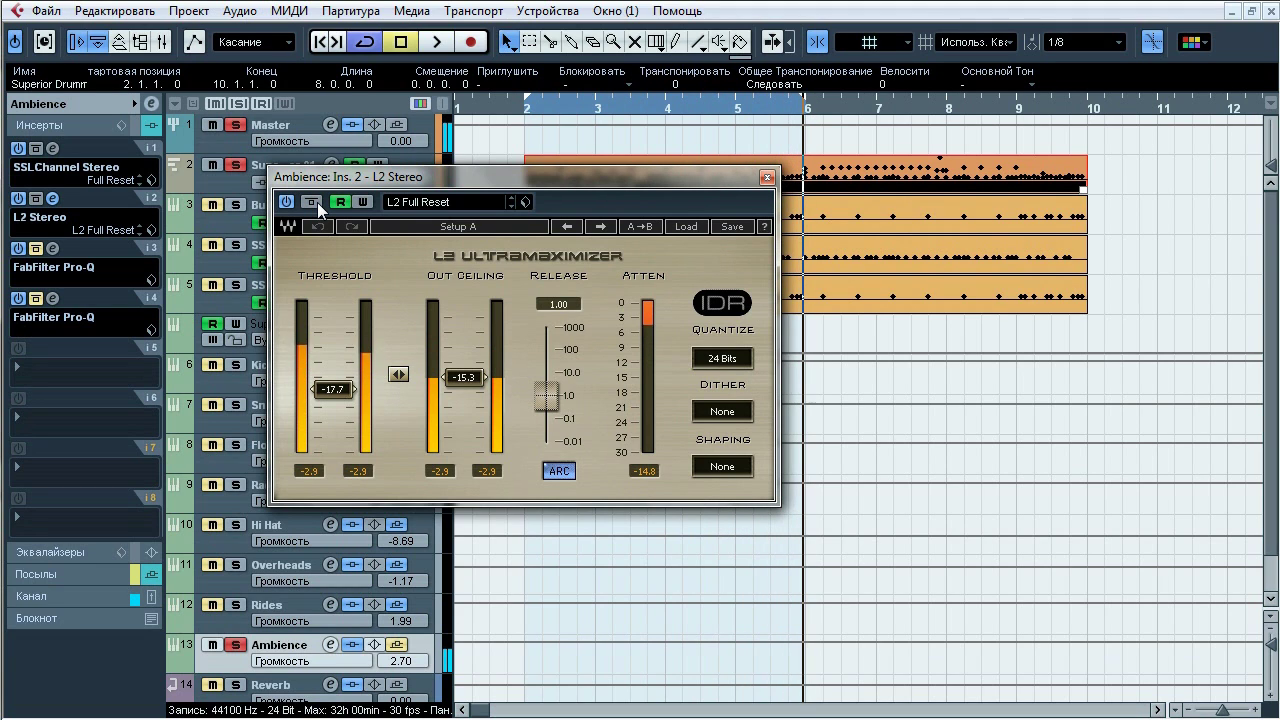
click(767, 177)
Step: Compare the insert 3 FabFilter Pro-Q bypassed and active on Ambience, with Overheads and in the full mix, leaving it active and Ambience soloed
click(53, 248)
drag(704, 77, 645, 109)
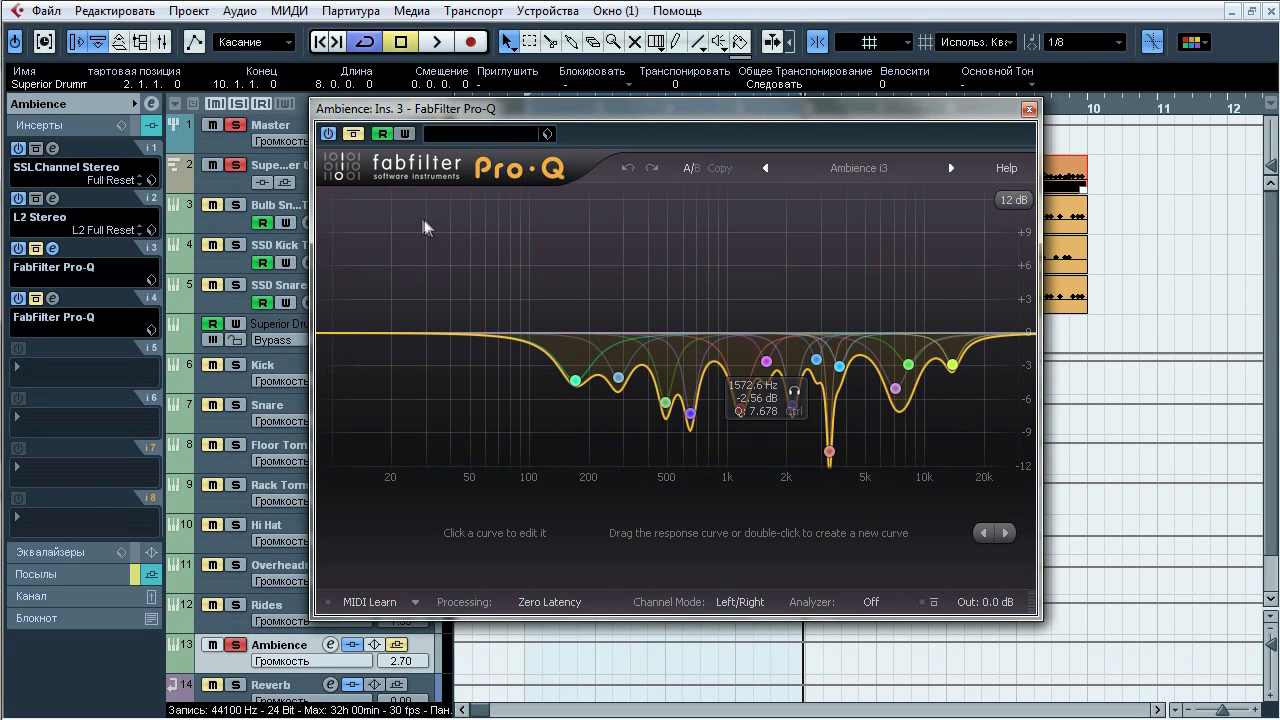
key(space)
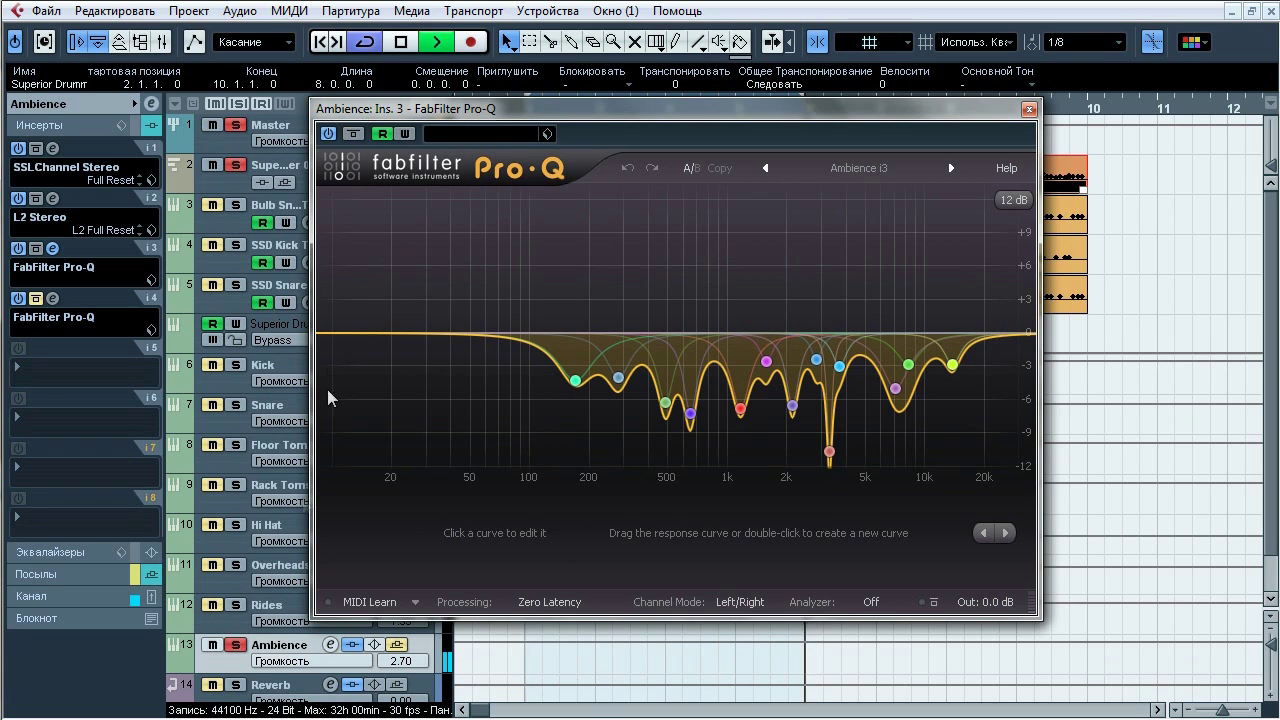
click(353, 134)
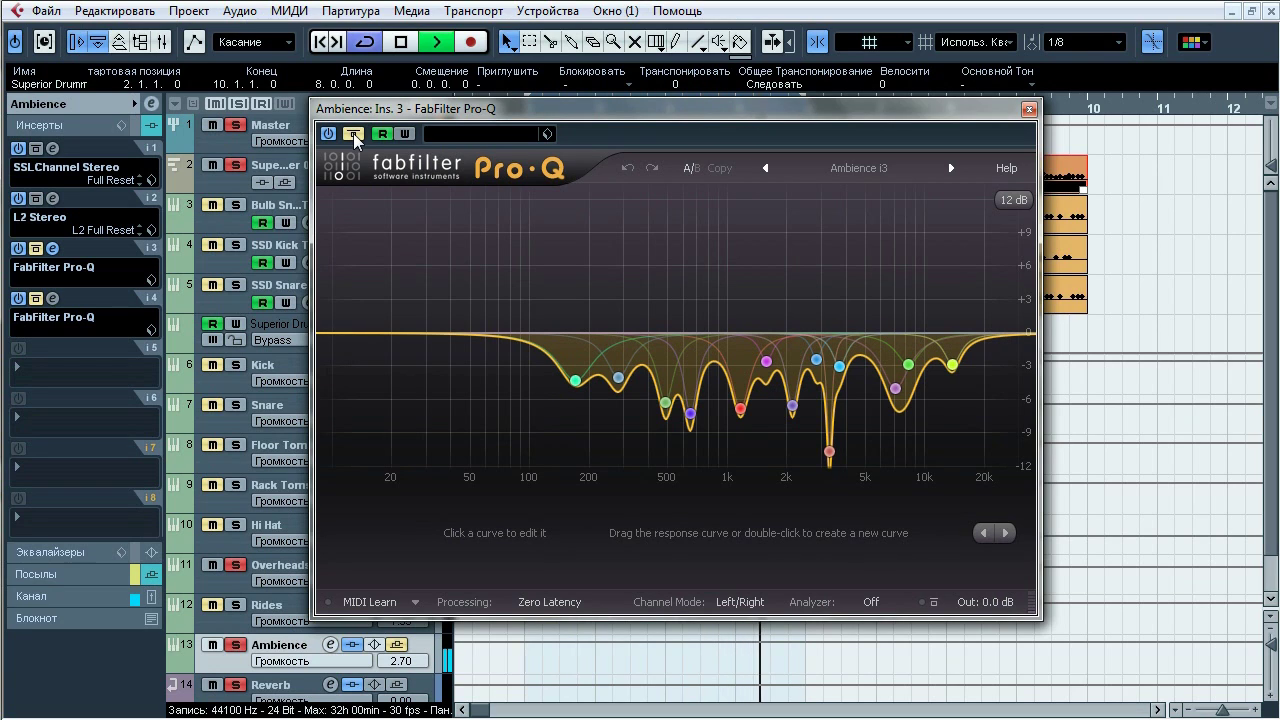
click(353, 133)
click(353, 133)
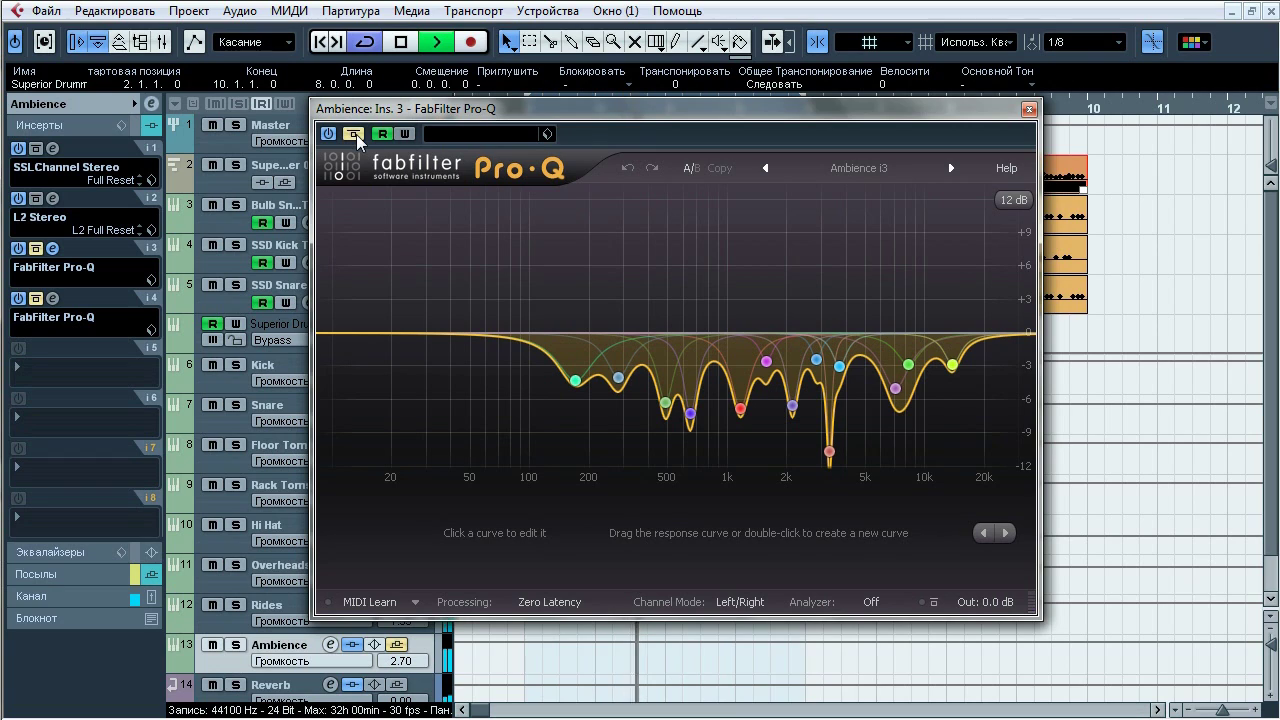
click(355, 134)
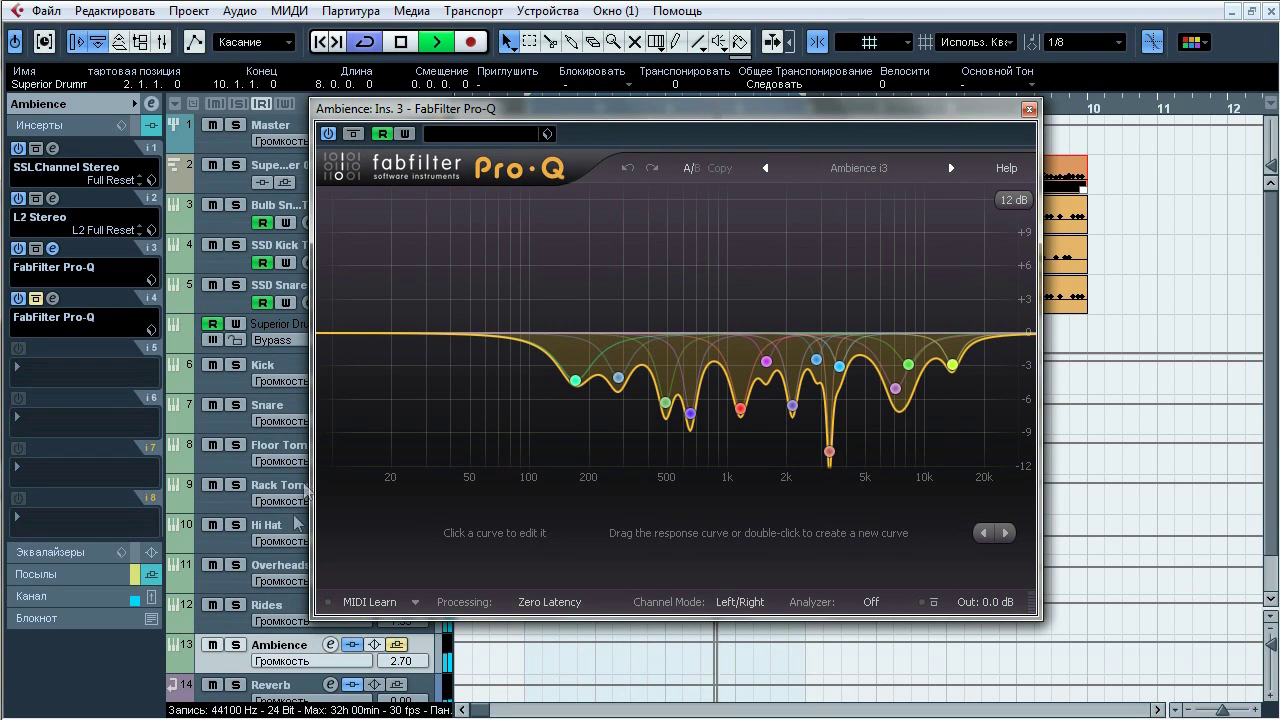
click(236, 646)
key(space)
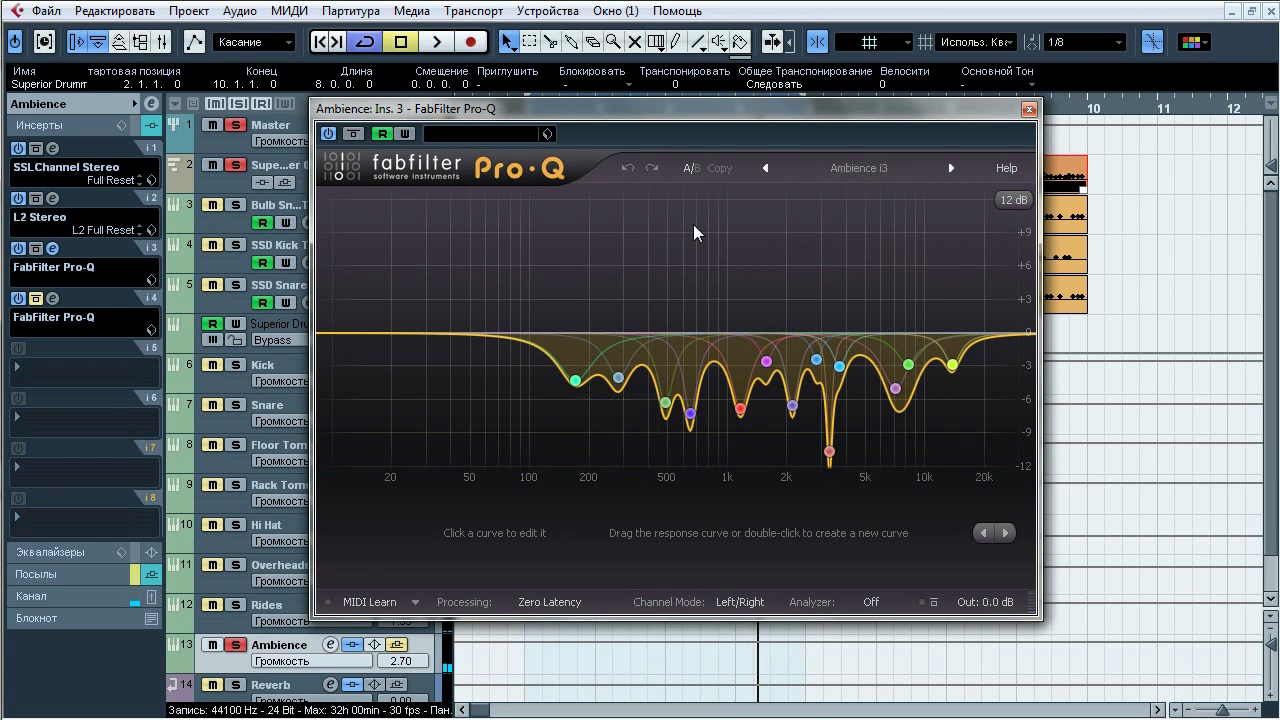
Step: Show the Pro-Q preset list, keep the Ambience i3 preset, and close the equalizer
click(870, 167)
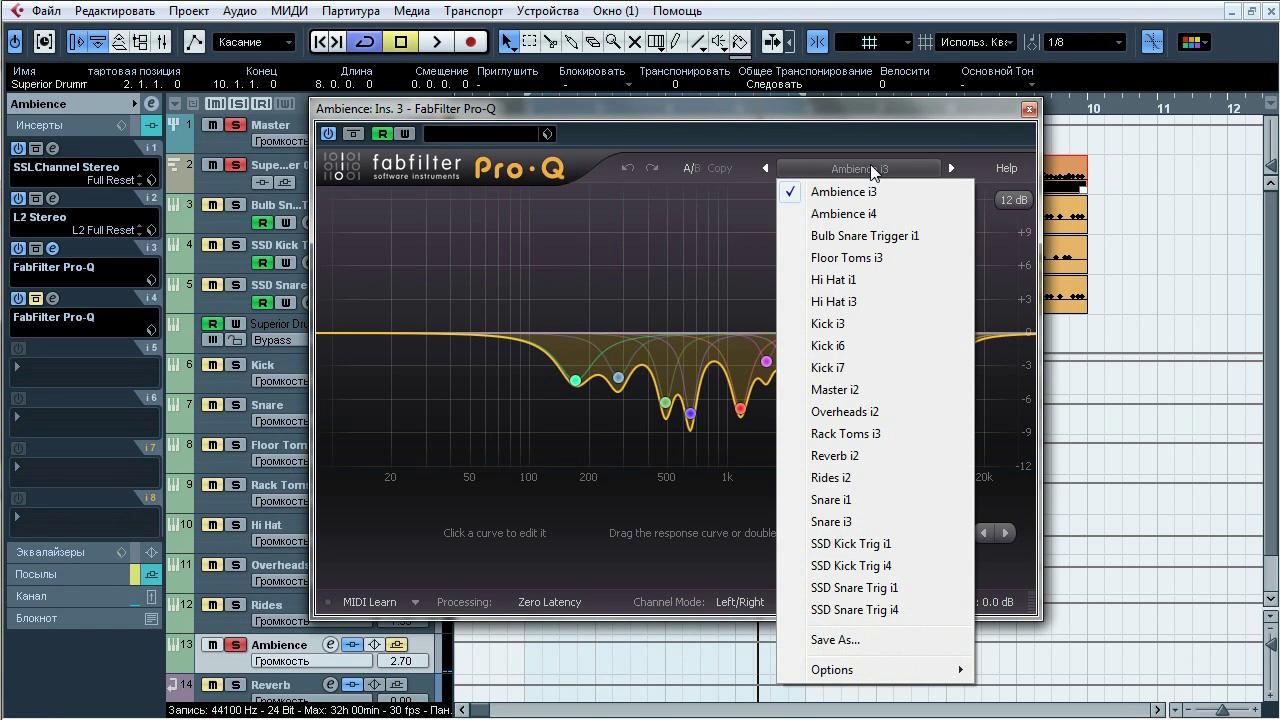
click(846, 192)
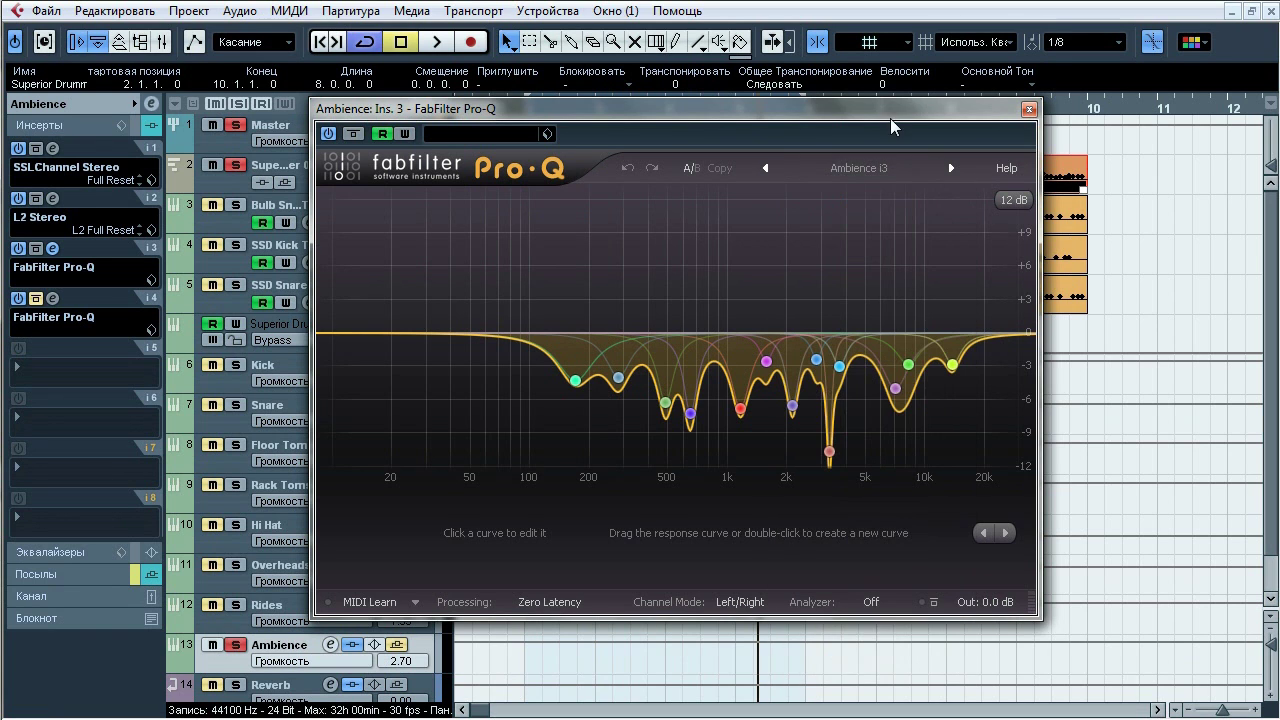
click(1028, 110)
Step: Open the insert 4 FabFilter Pro-Q on Ambience and compare the soloed track's loop with it bypassed and active
click(55, 300)
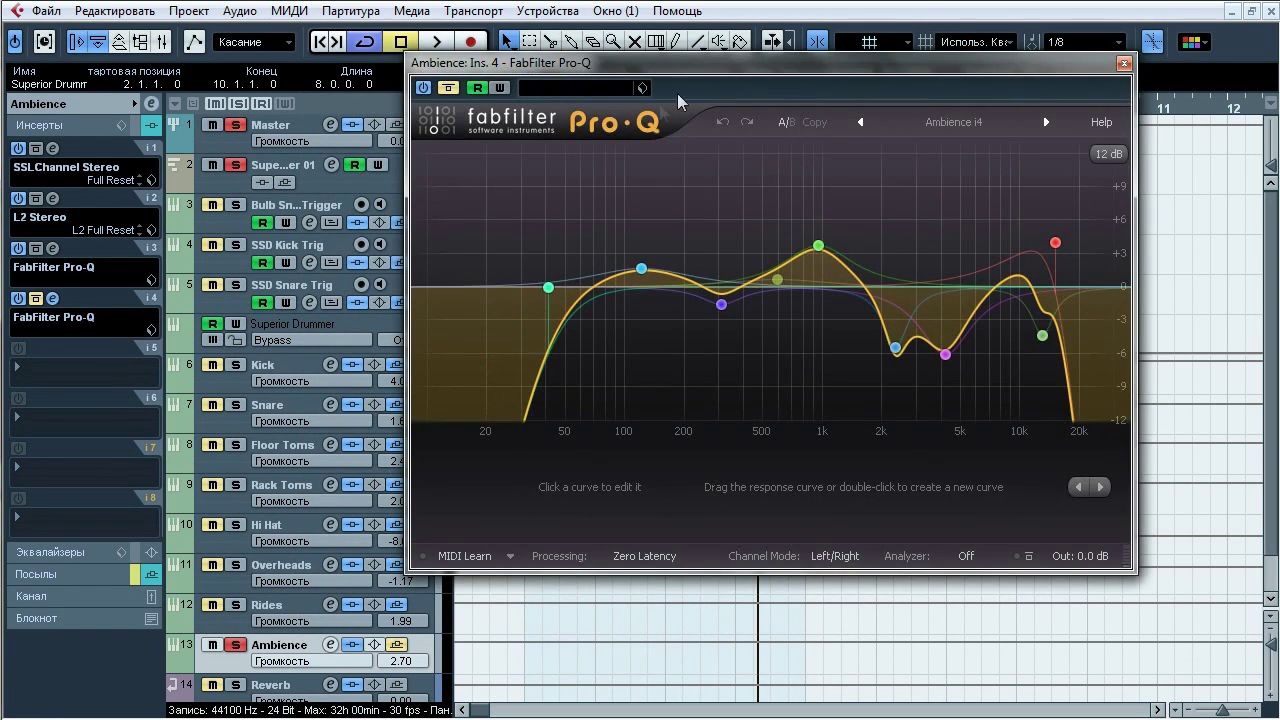
drag(701, 70, 547, 139)
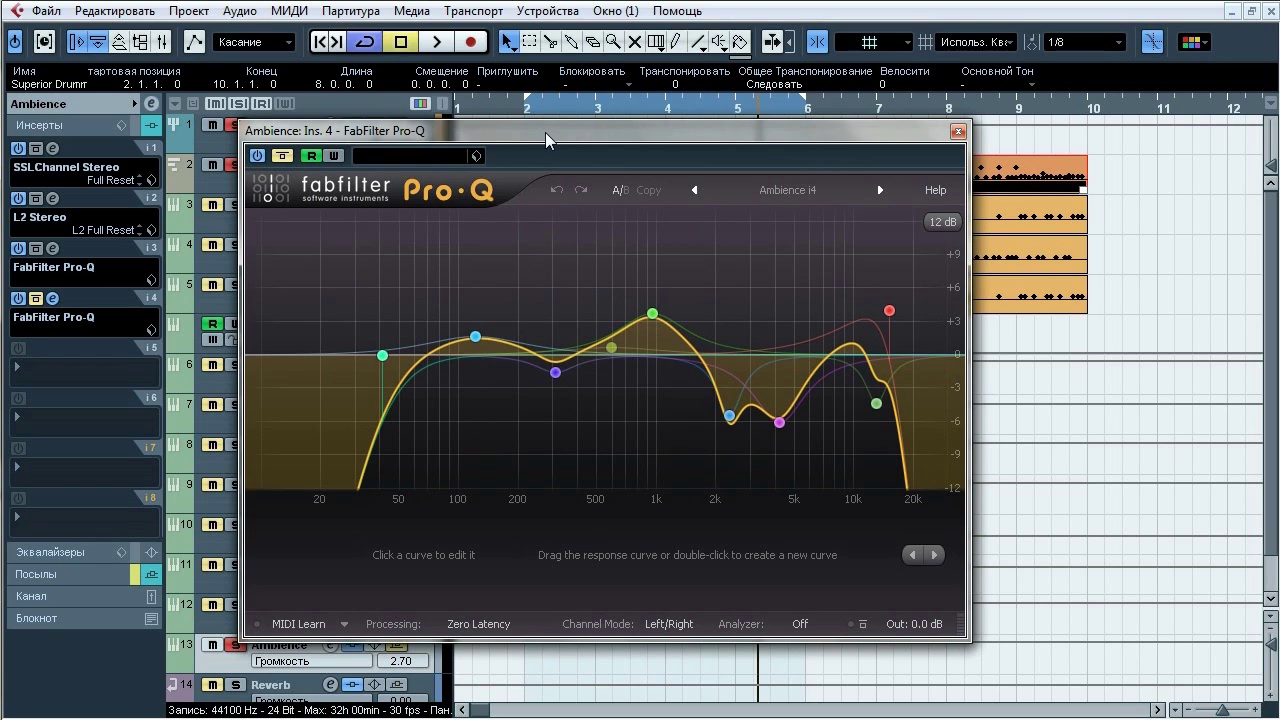
key(space)
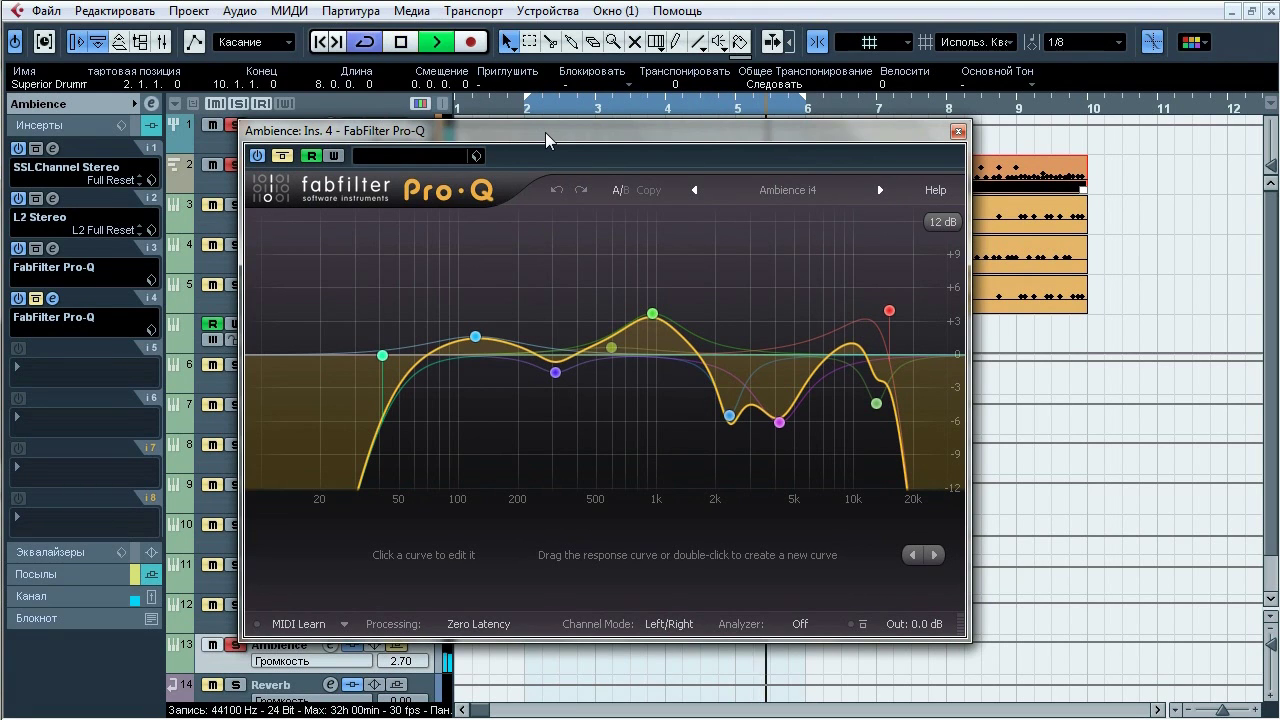
drag(547, 140, 724, 150)
click(460, 166)
click(460, 166)
click(460, 167)
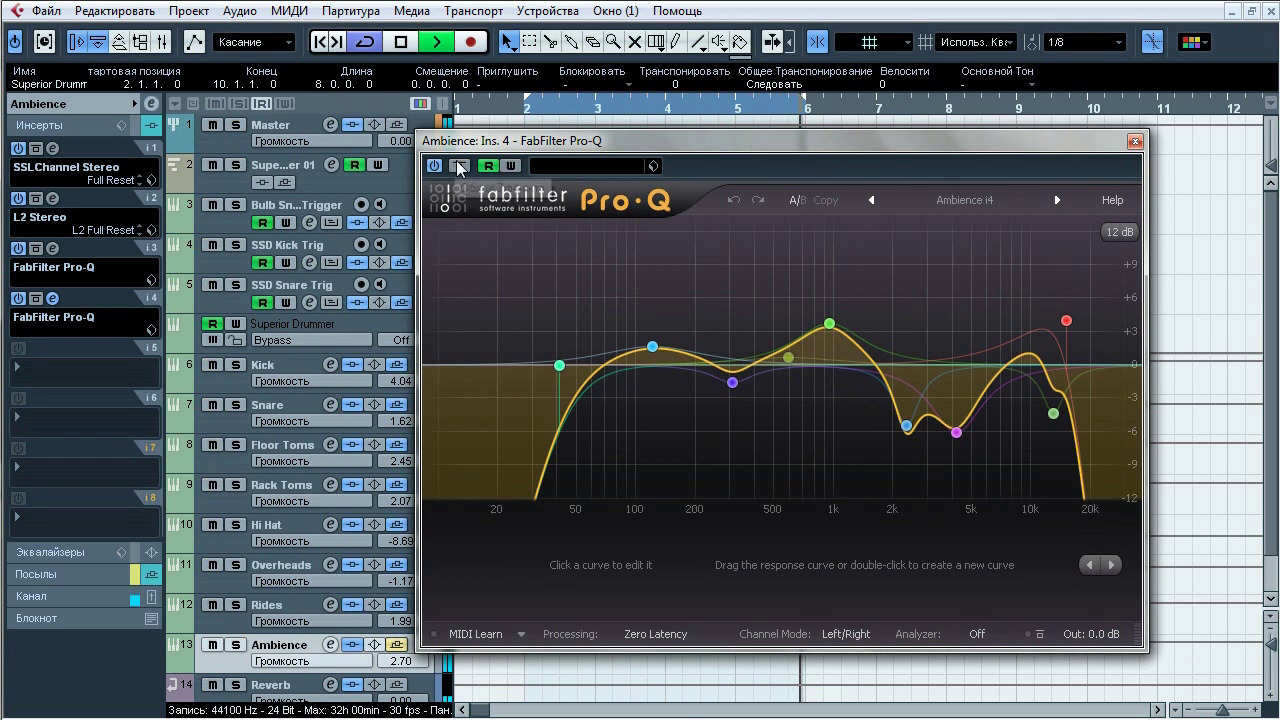
Step: Compare the Ambience insert 4 Pro-Q bypassed and active in the full mix, and stop playback with it active
click(459, 168)
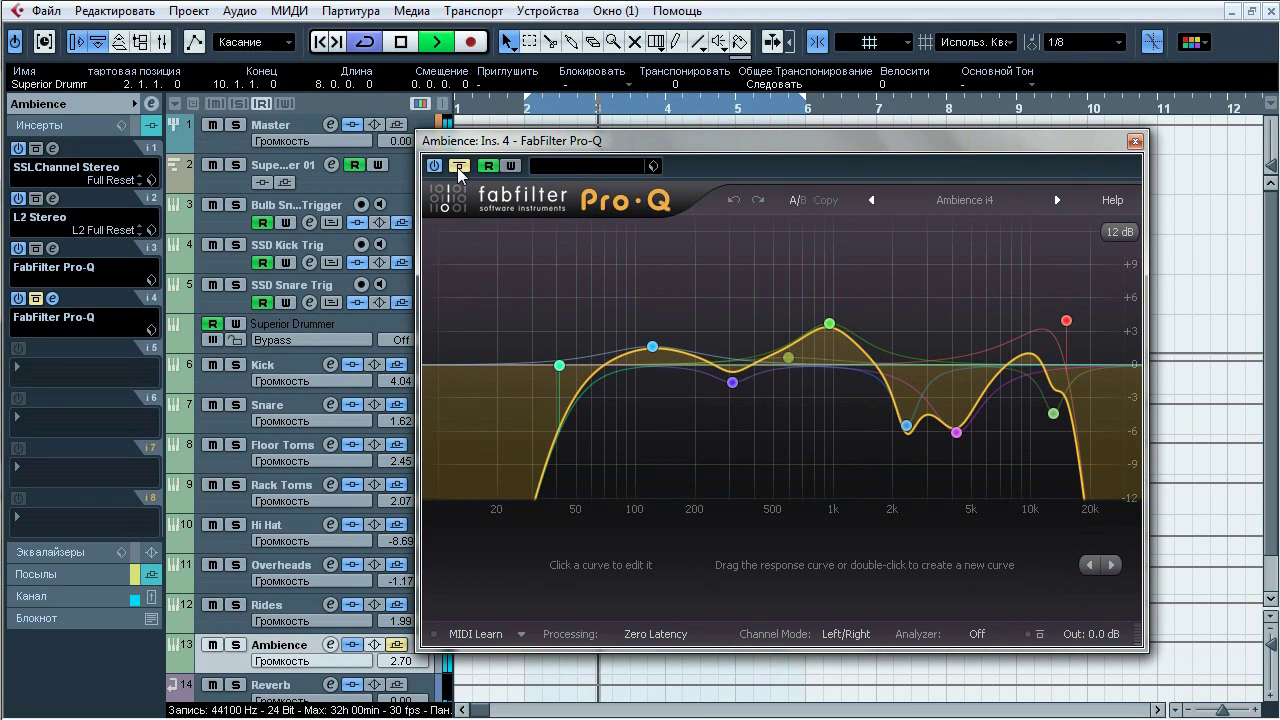
click(459, 168)
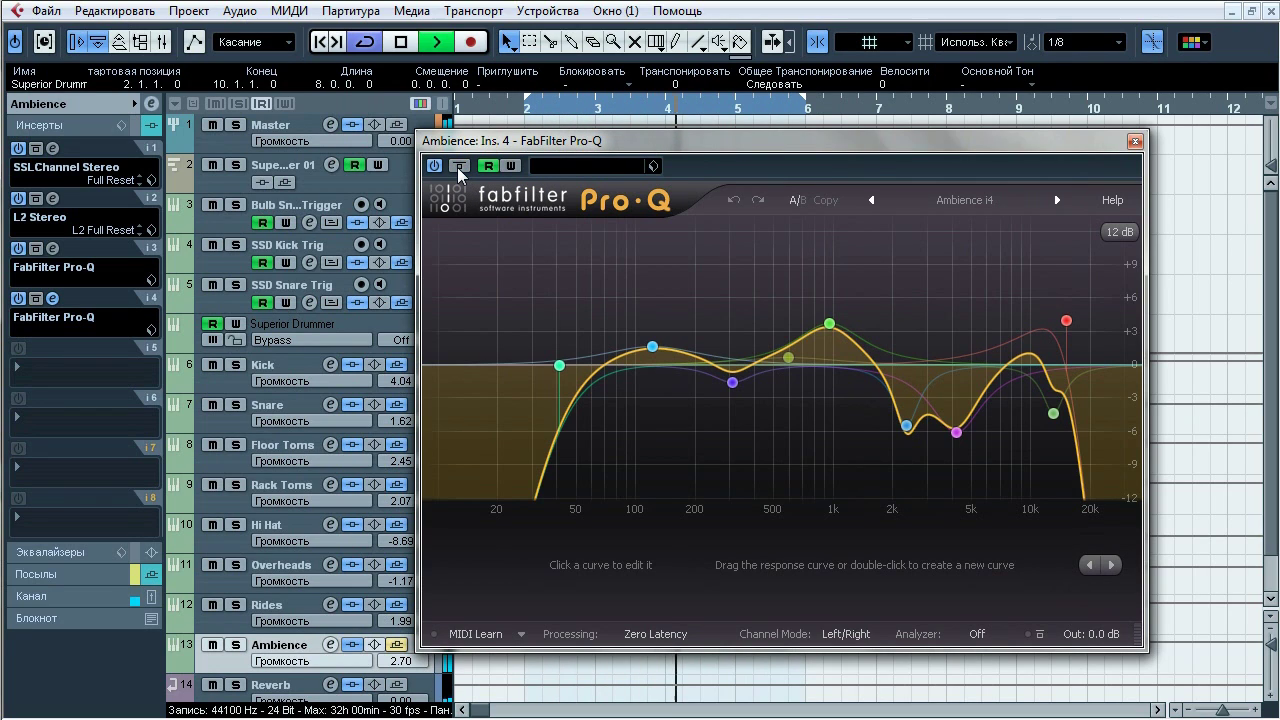
click(459, 168)
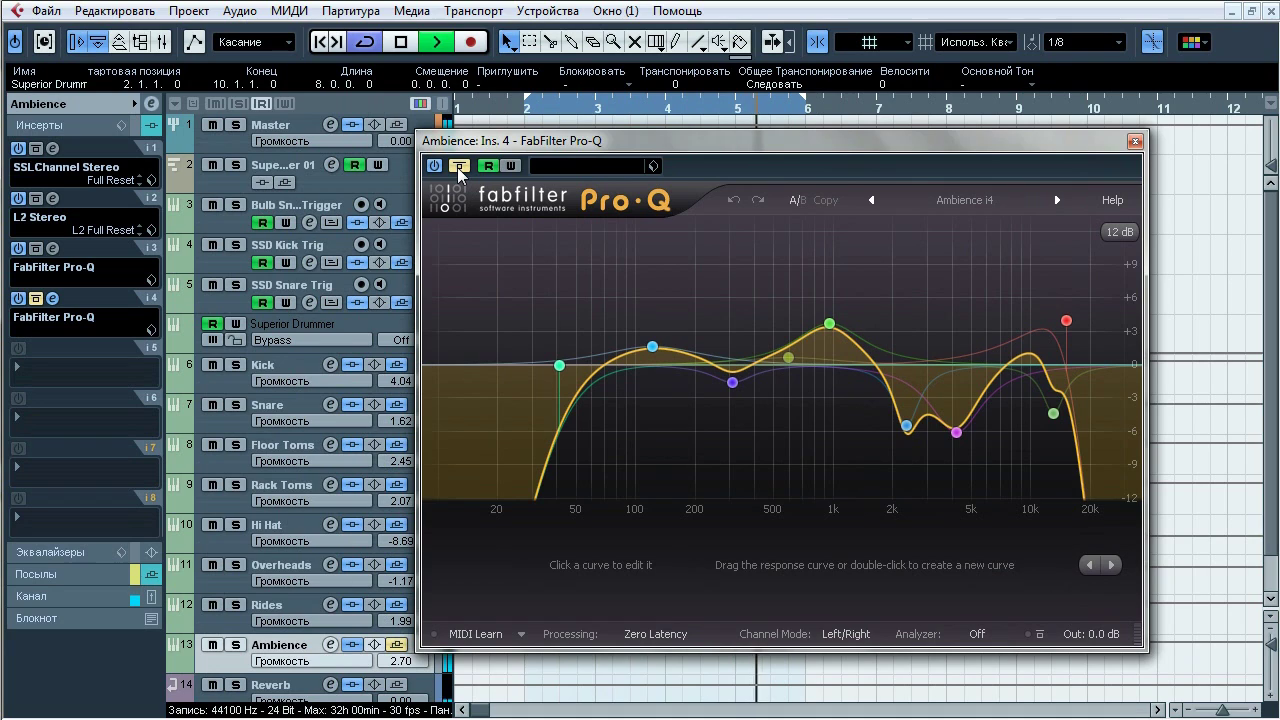
click(459, 168)
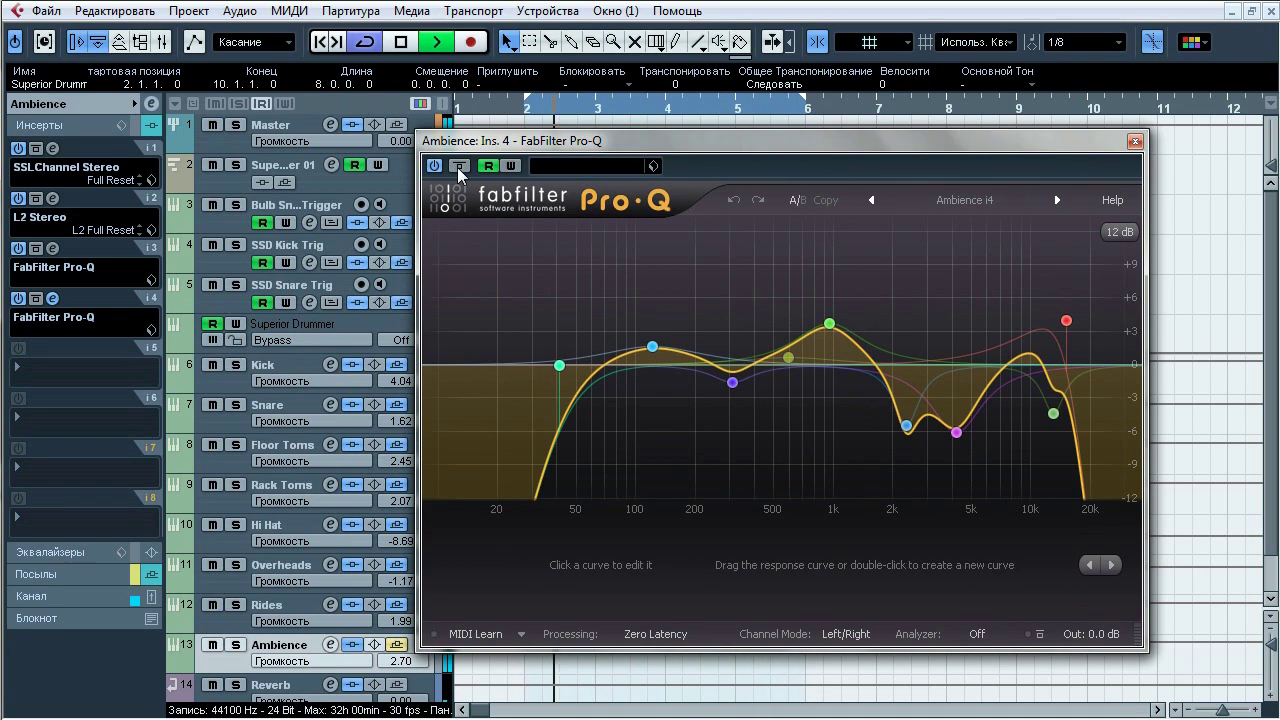
click(459, 168)
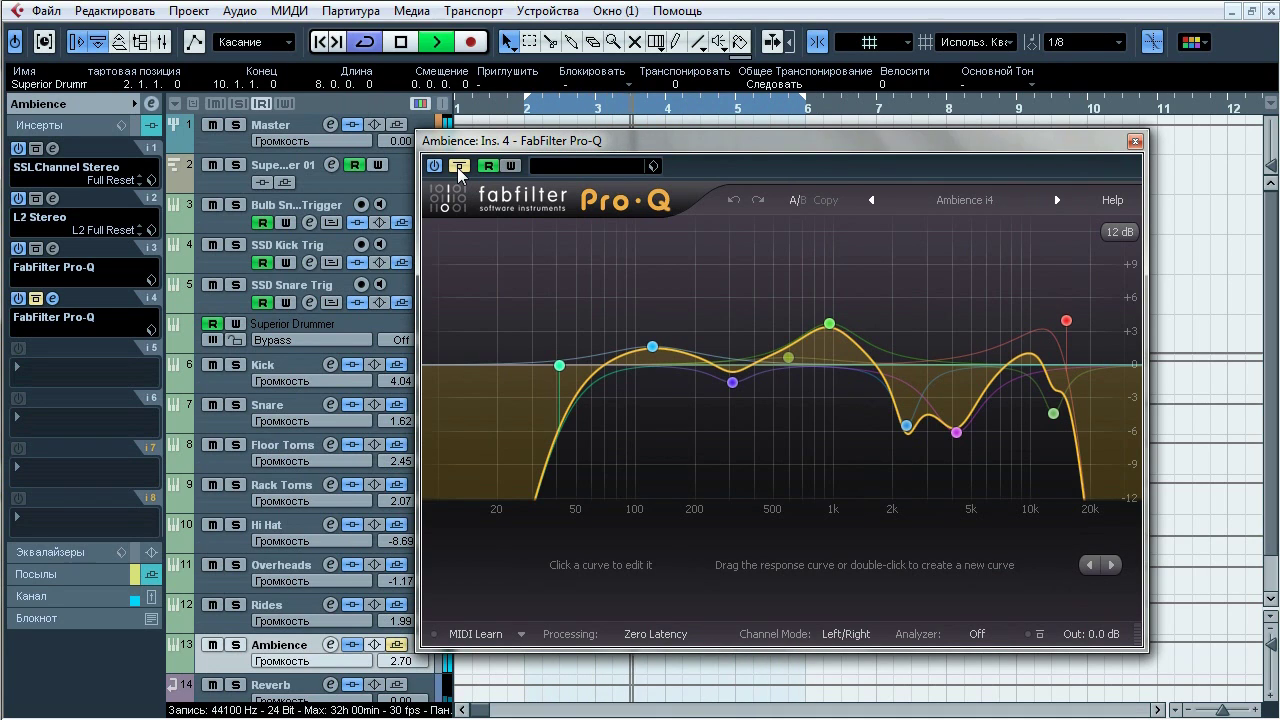
click(459, 168)
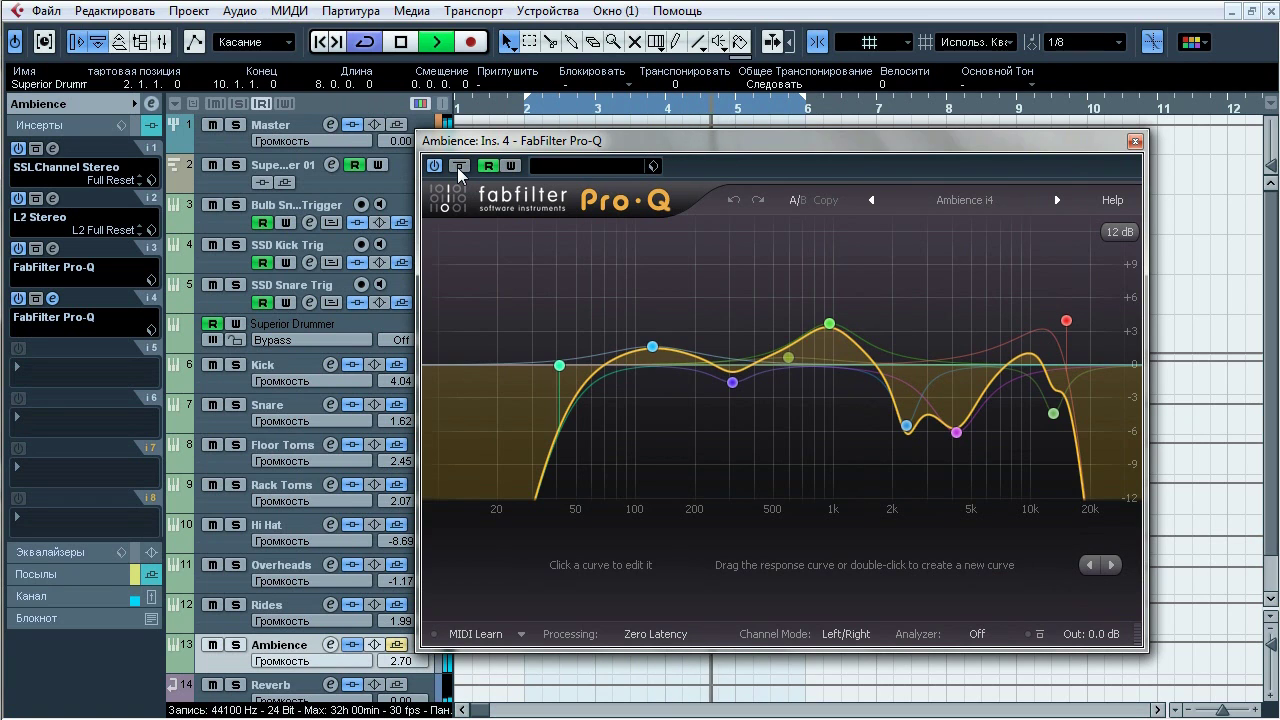
key(space)
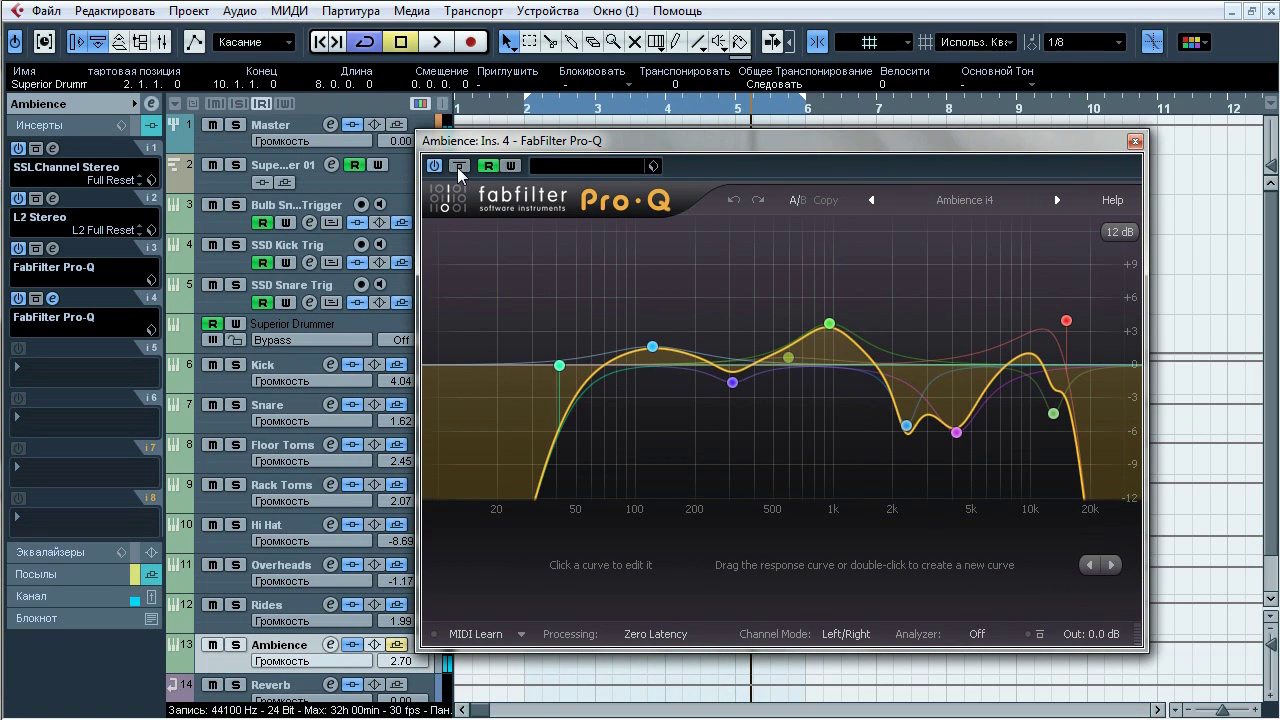
Step: Delete the small boost band just above 500 Hz in the Ambience insert 4 Pro-Q
click(789, 358)
click(1007, 565)
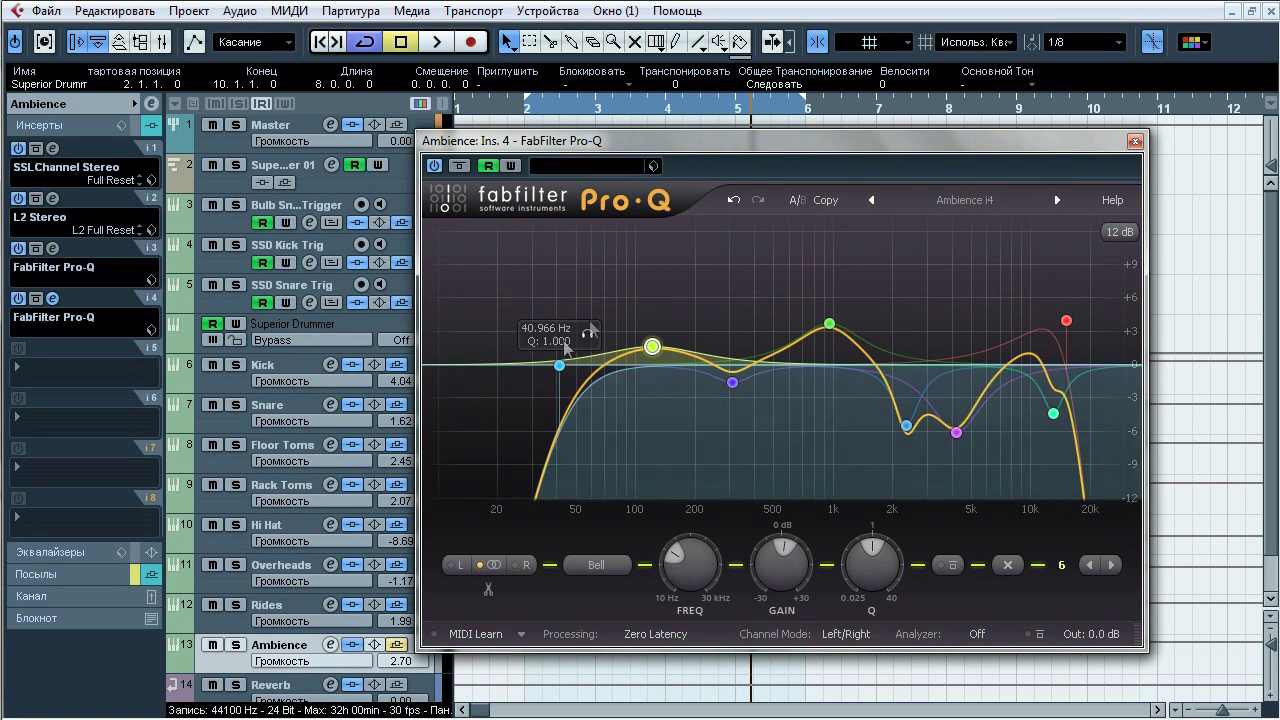
Step: Solo Ambience, audition the insert 4 Pro-Q bands one after another from low cut to high cut during playback, and close the equalizer
click(237, 645)
key(space)
click(588, 336)
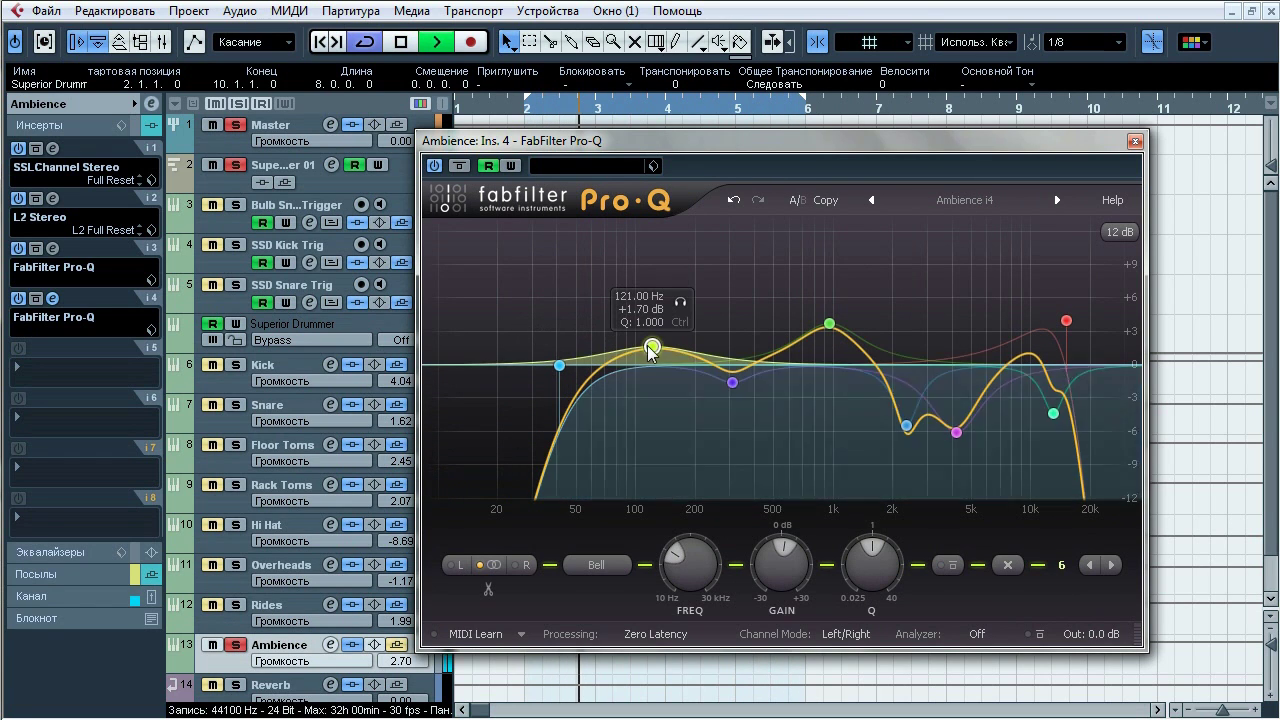
click(680, 303)
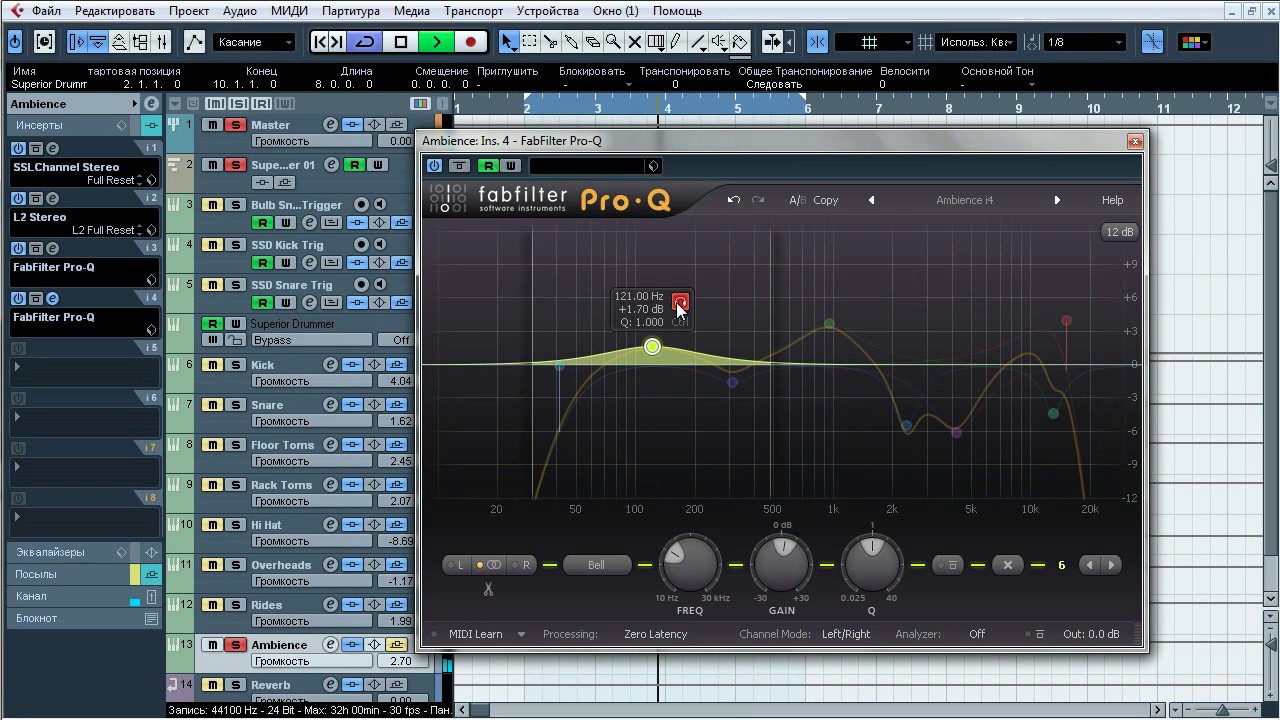
click(759, 411)
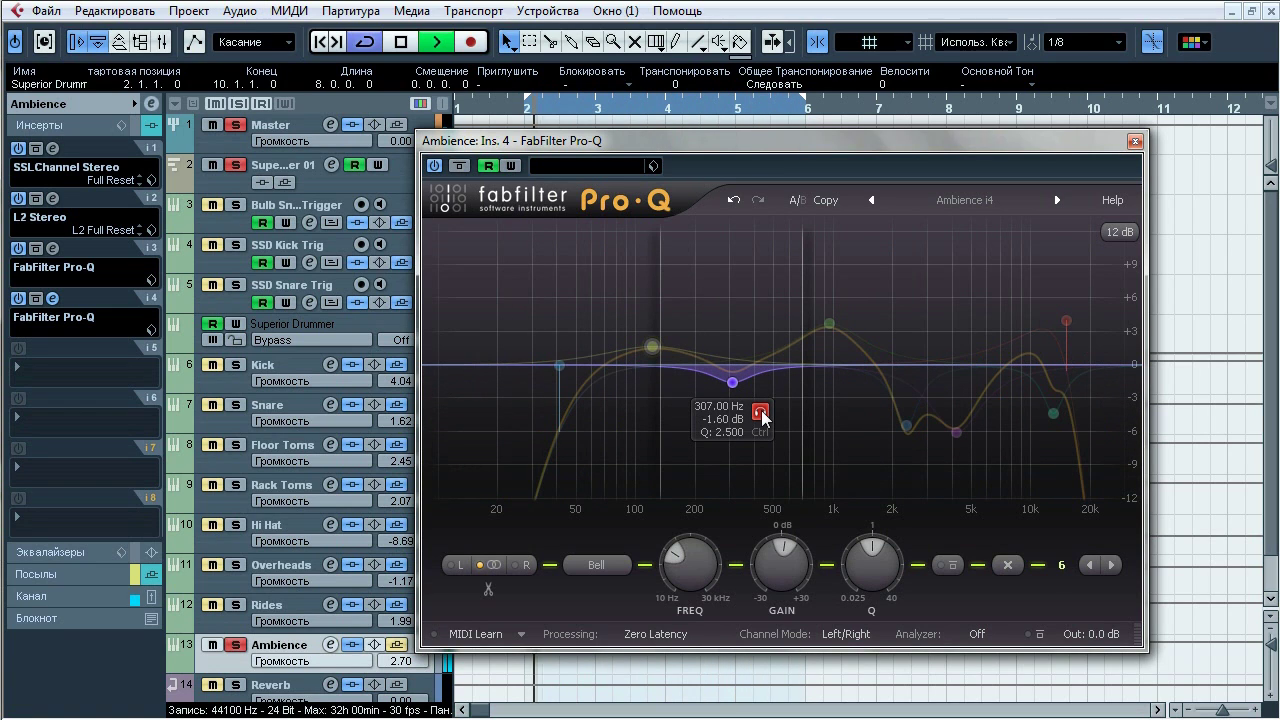
click(856, 281)
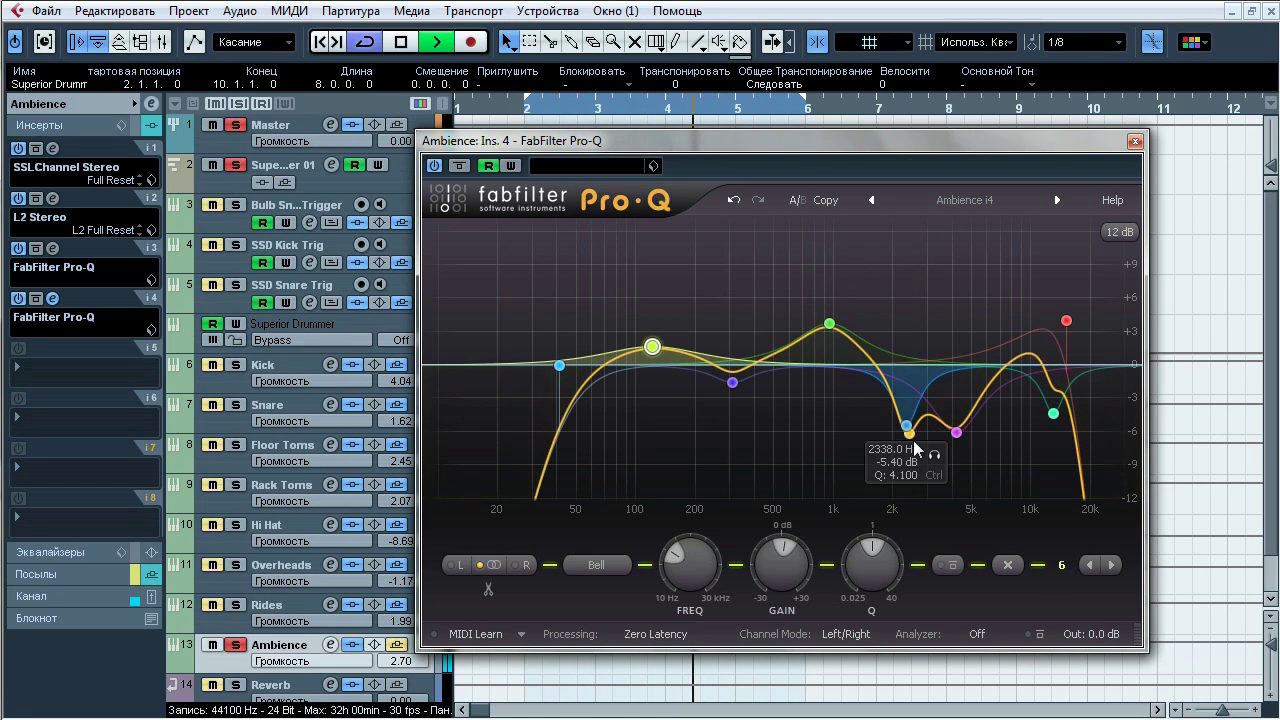
click(934, 457)
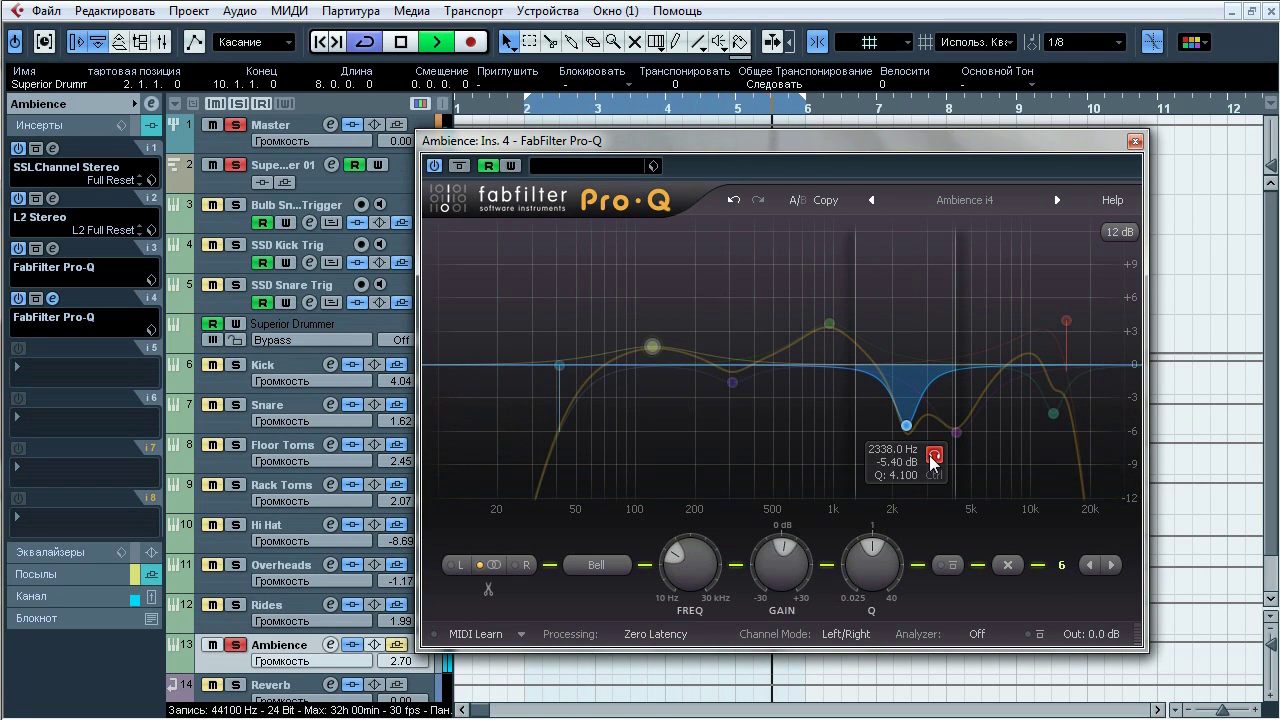
click(988, 462)
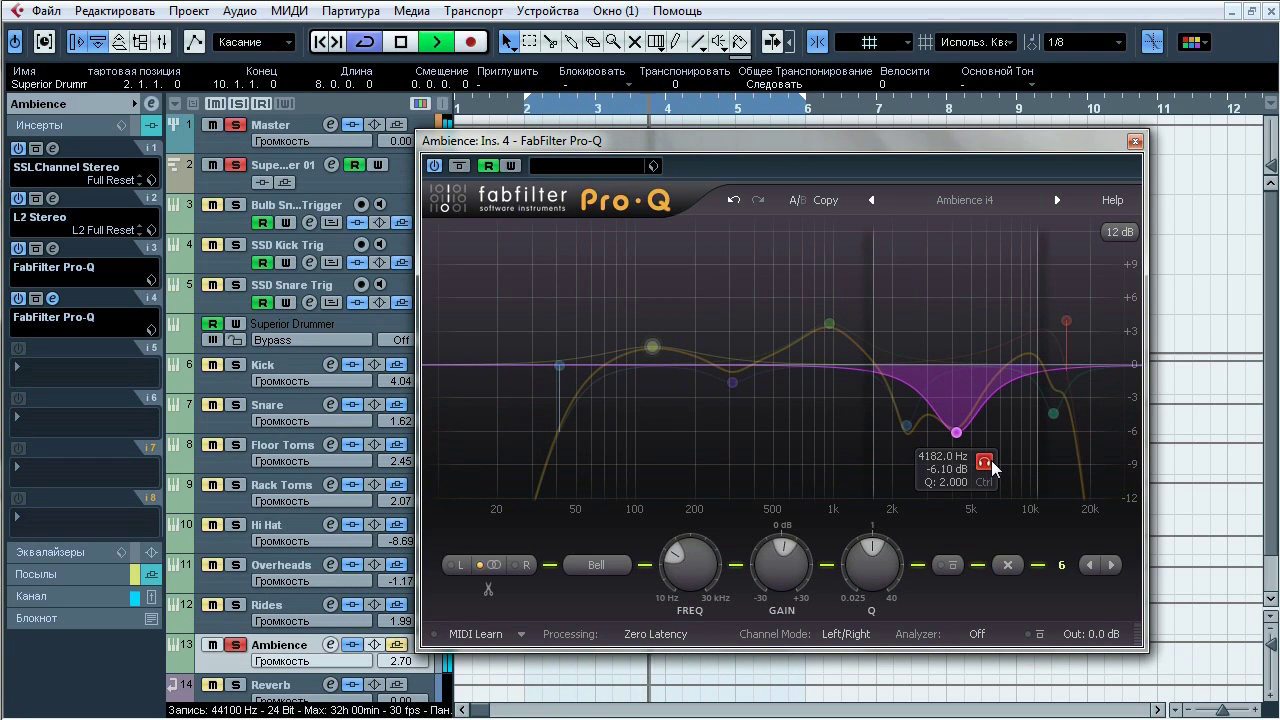
click(1092, 289)
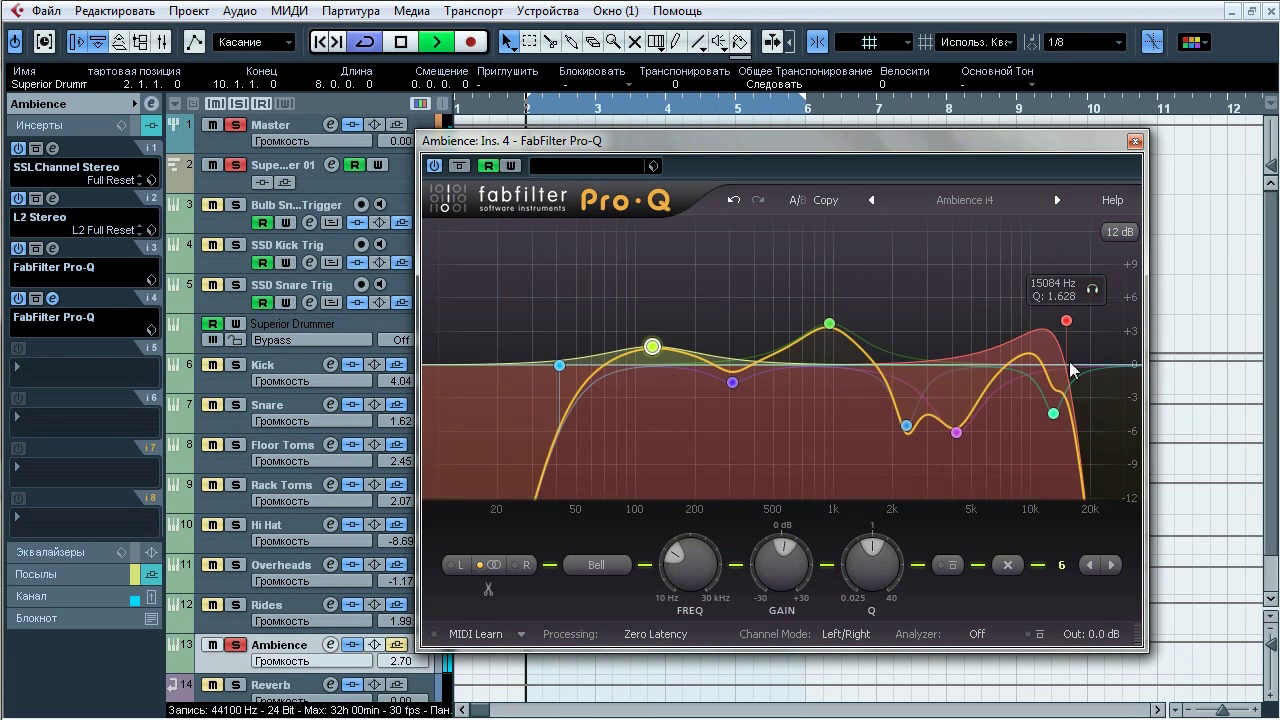
click(1082, 442)
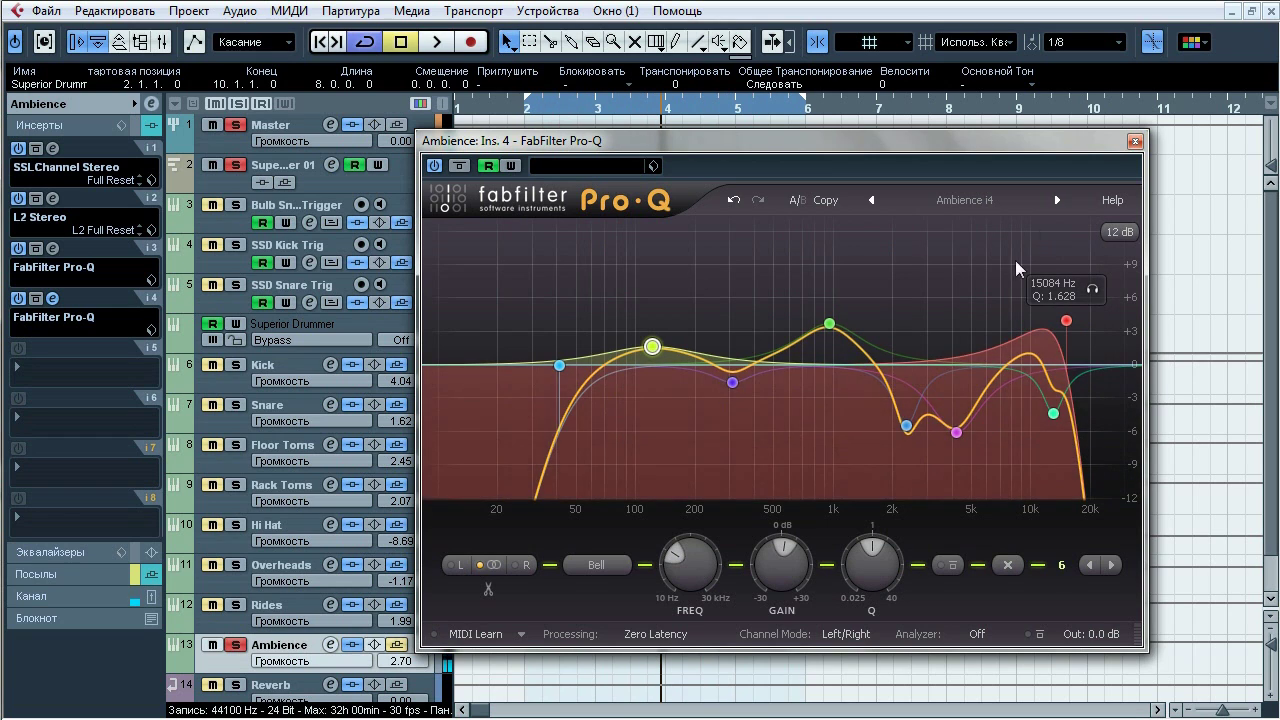
click(1133, 145)
Step: Show the Reverb send on Ambience, compare the loop with sends active and bypassed, leave them active, and unsolo the track
click(76, 578)
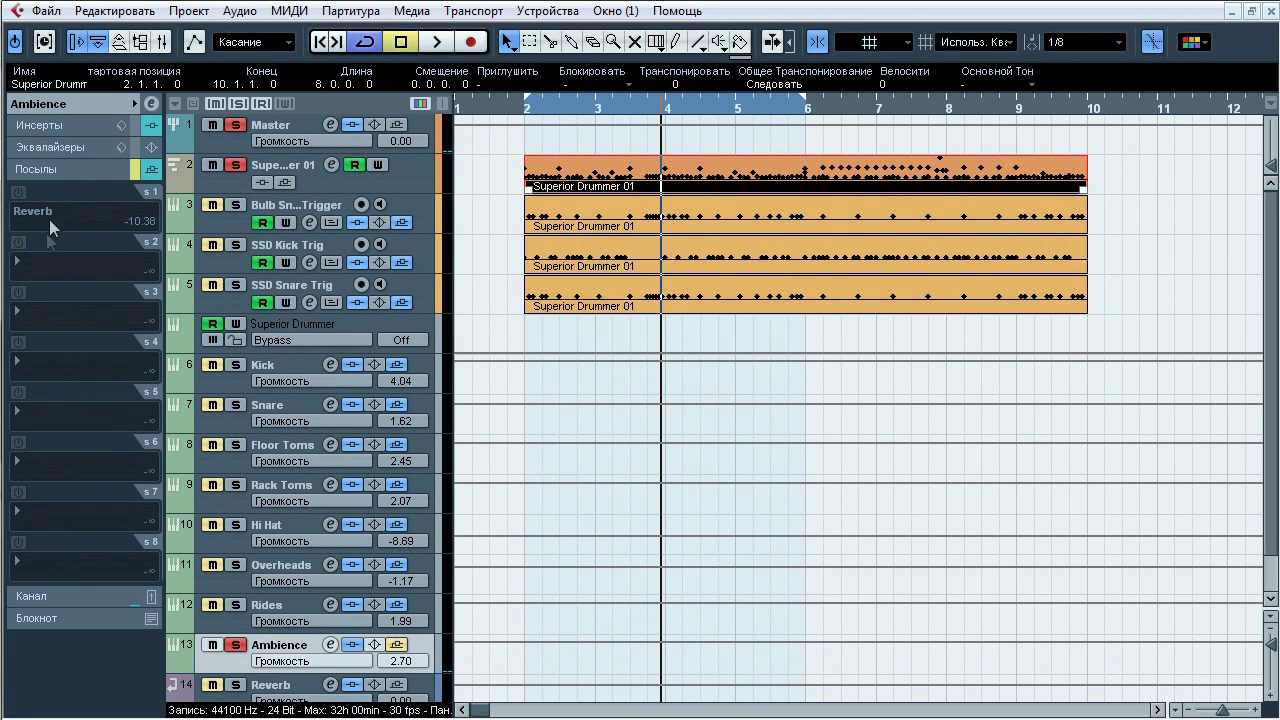
click(397, 645)
key(space)
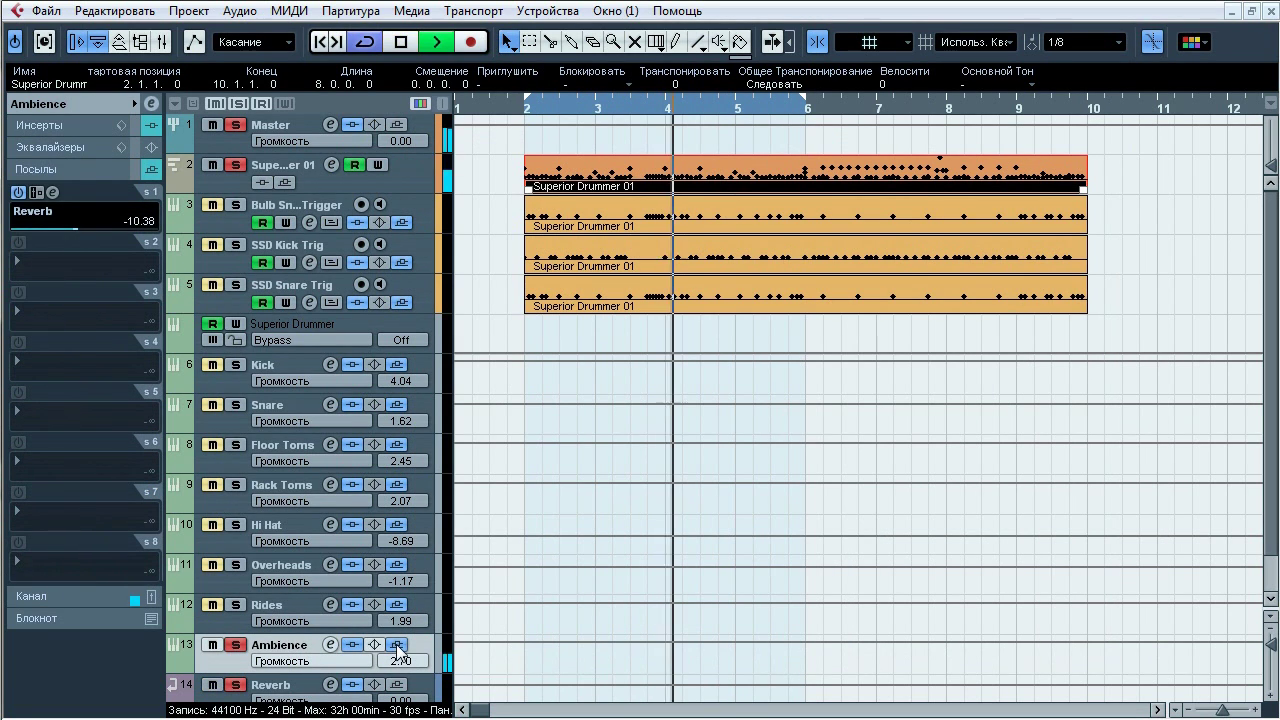
click(397, 646)
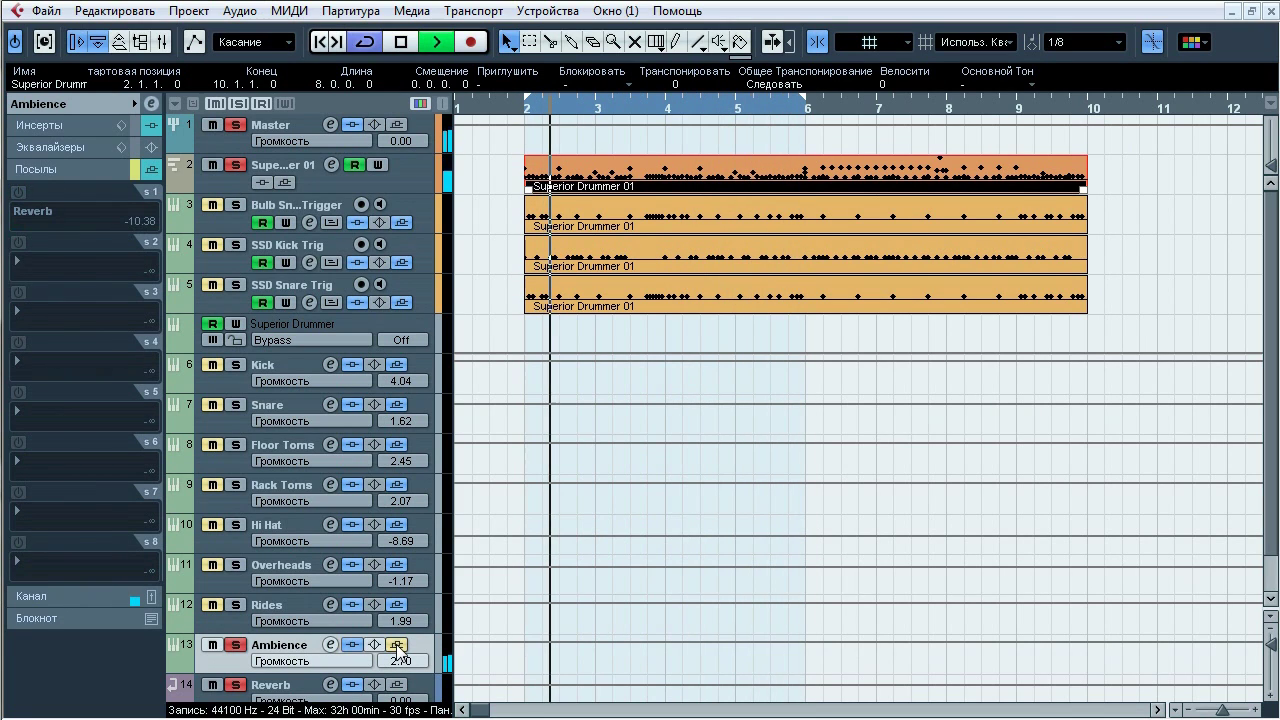
click(397, 646)
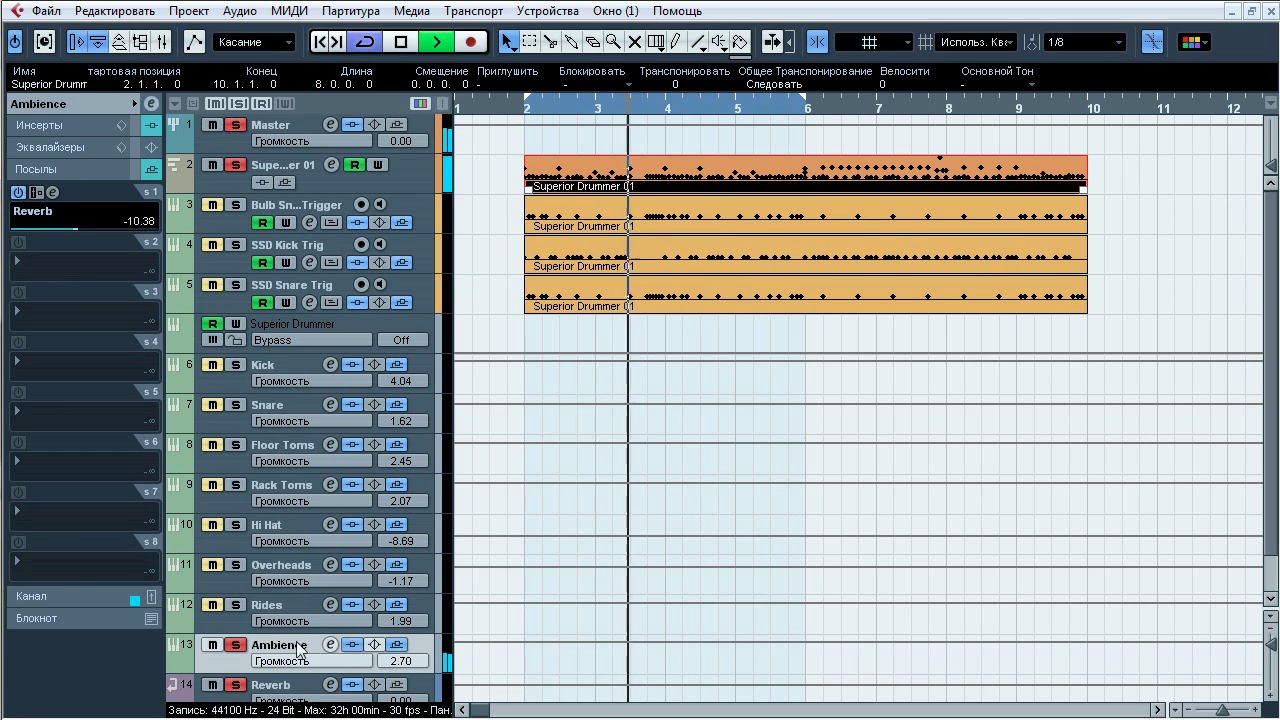
key(space)
click(236, 645)
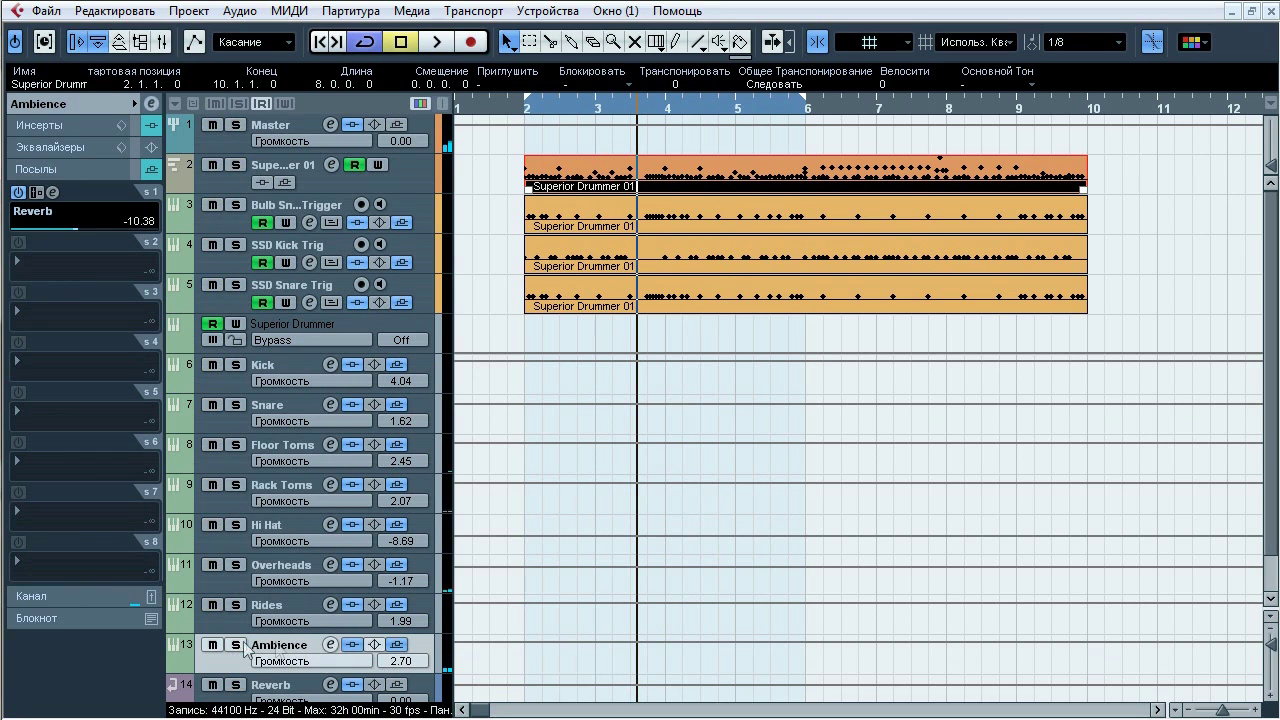
Step: Open the Superior Drummer instrument of the Bulb Snare Trigger track, show its snare choices, keep 14" Slingerland 70's, and select the snare
click(282, 203)
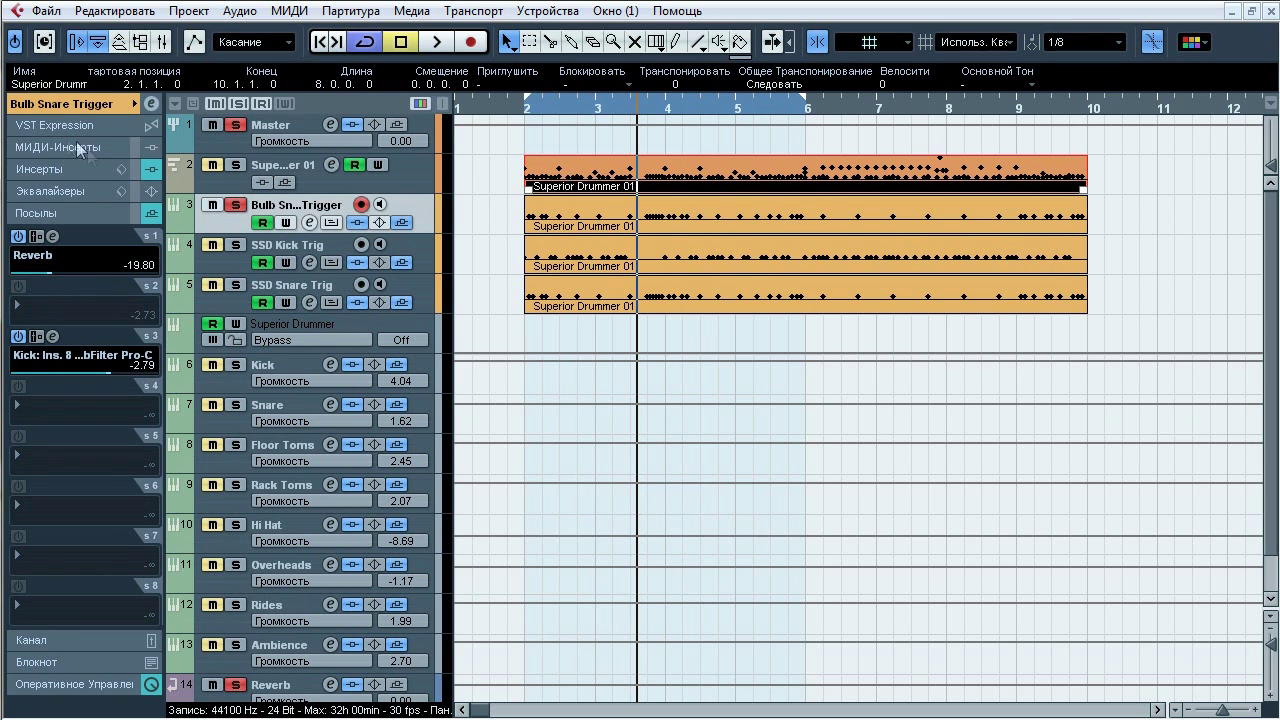
click(98, 101)
click(149, 294)
drag(509, 52, 489, 36)
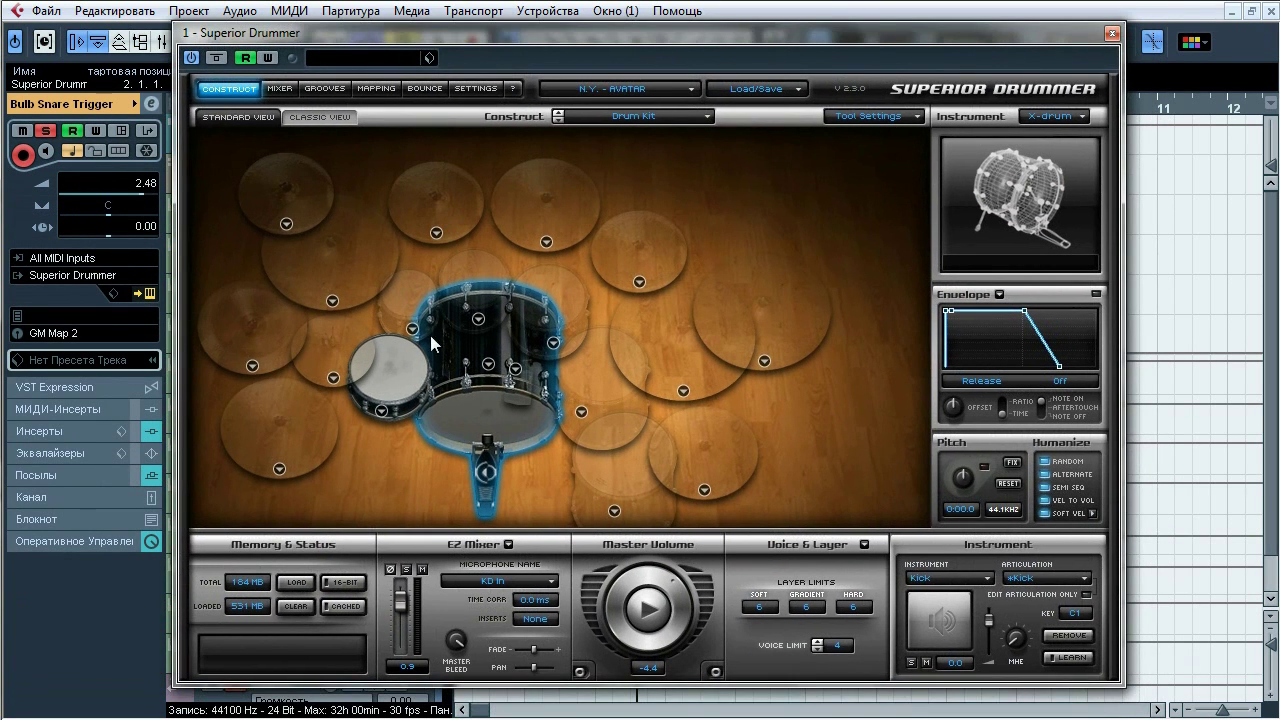
click(381, 410)
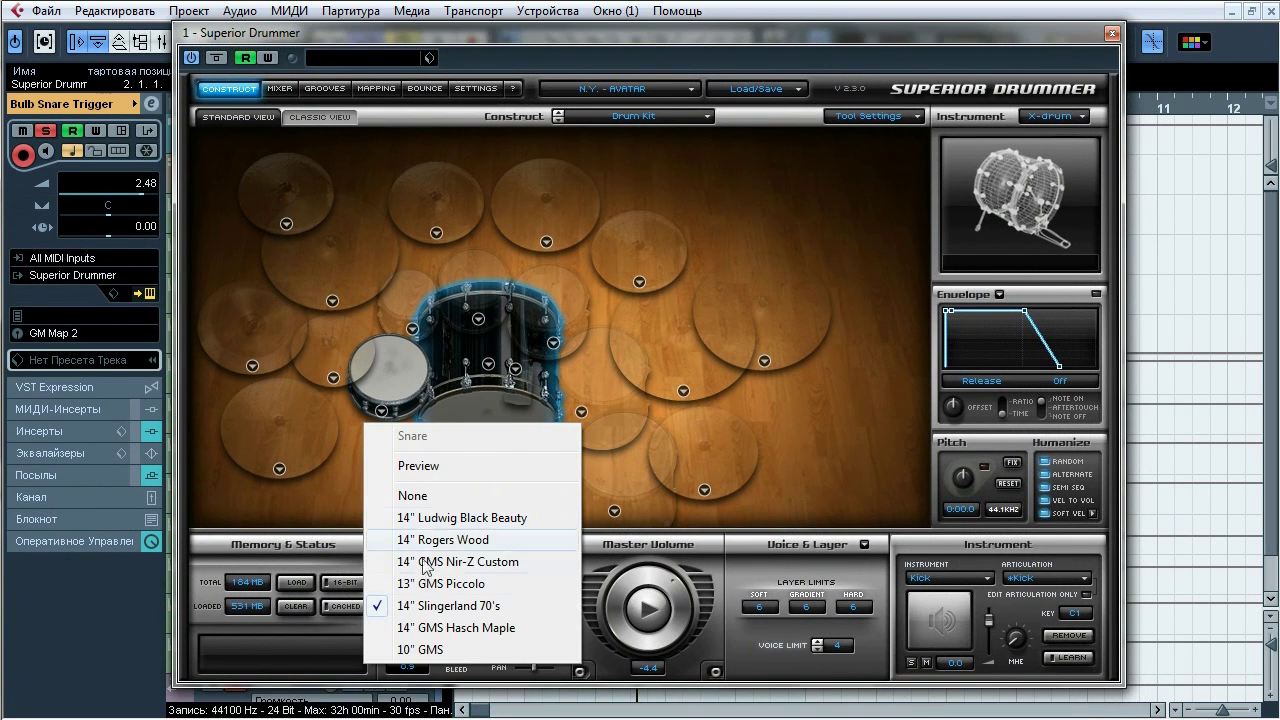
click(440, 607)
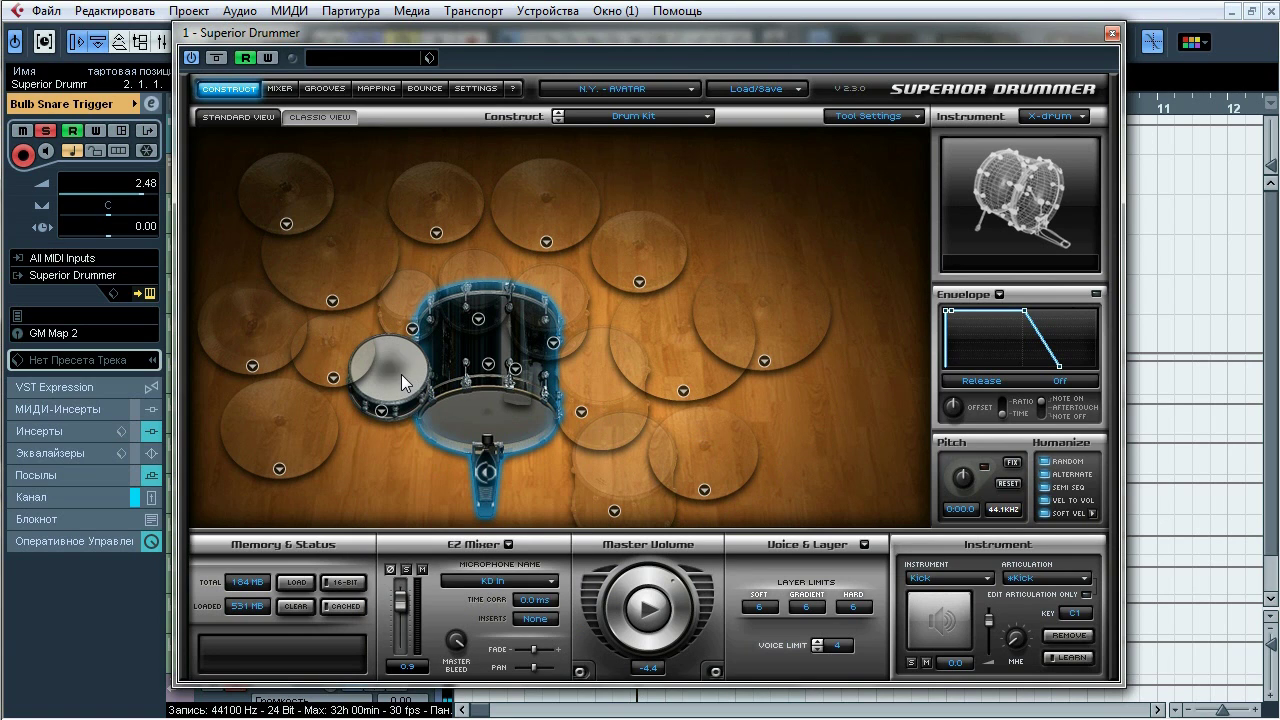
click(400, 374)
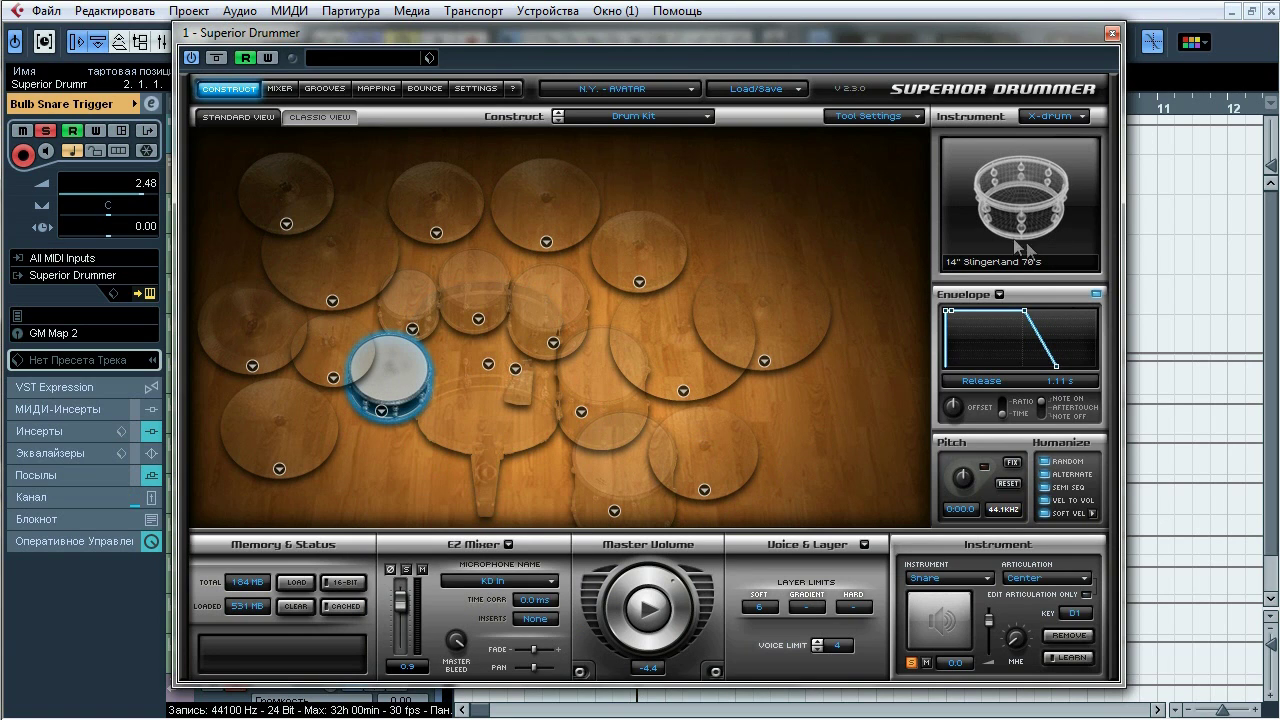
Step: Show the Superior Drummer mixer and view the compressor settings on the SD Top and SD Bottom channels
click(280, 89)
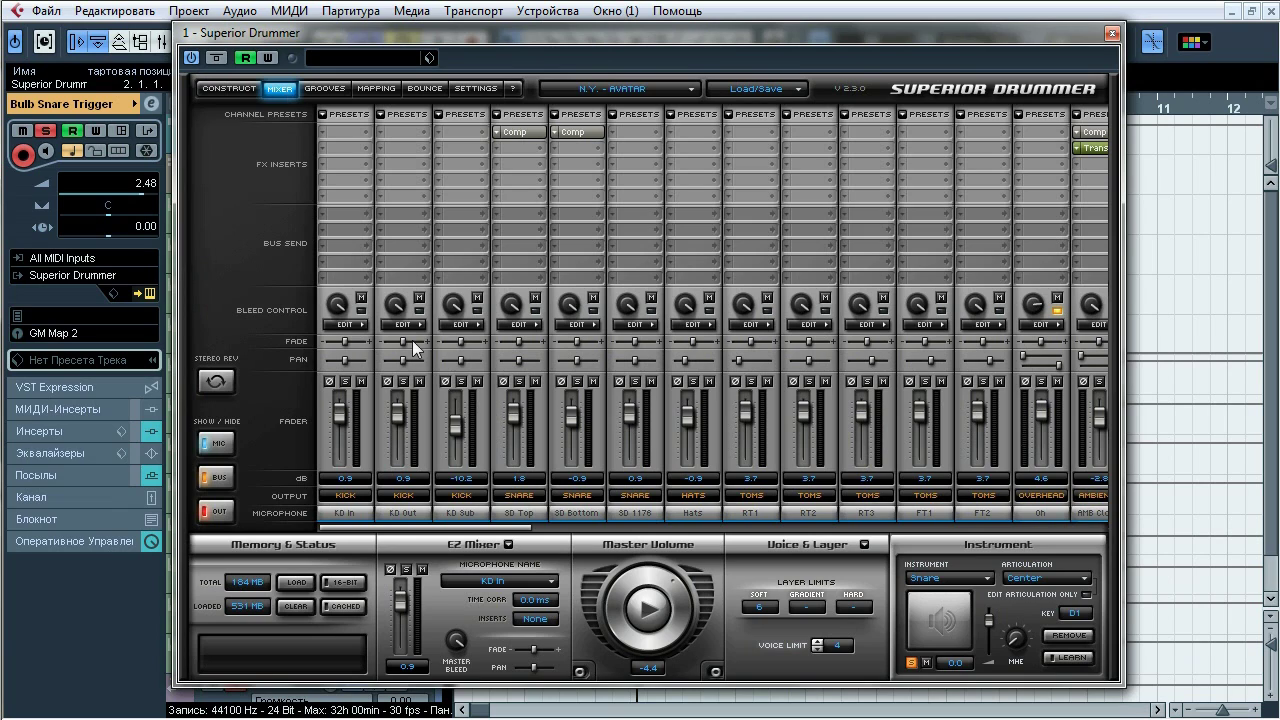
mouse_move(448, 526)
mouse_down()
mouse_move(462, 526)
mouse_move(434, 526)
mouse_up()
click(509, 130)
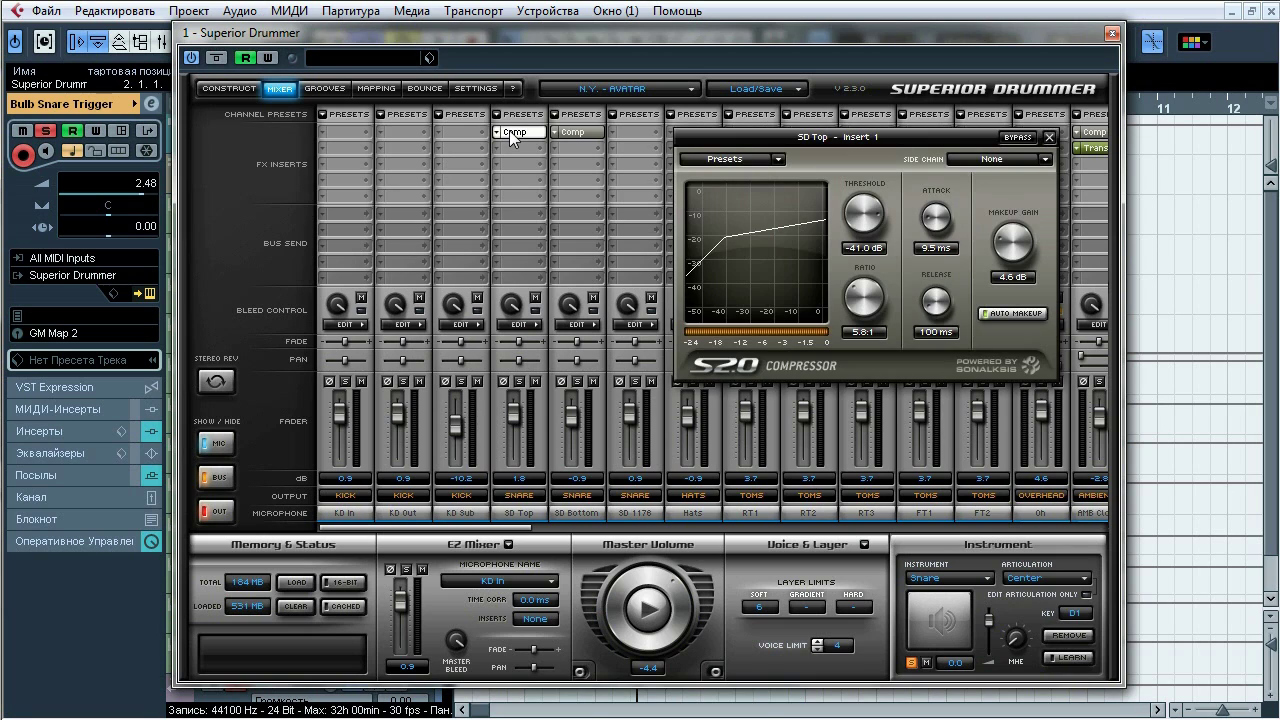
click(509, 131)
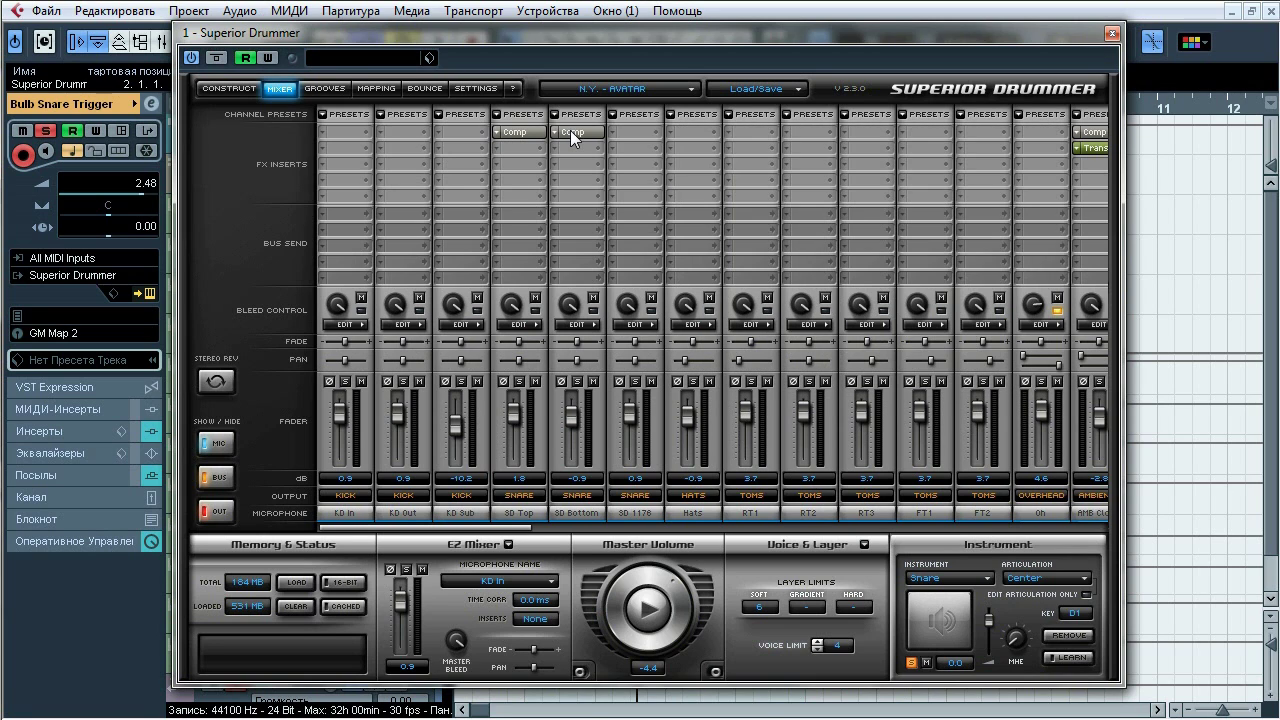
click(570, 131)
click(570, 130)
Step: View the Transient insert settings on the AMB Close channel of the Superior Drummer mixer and close them
drag(505, 528, 635, 516)
click(634, 149)
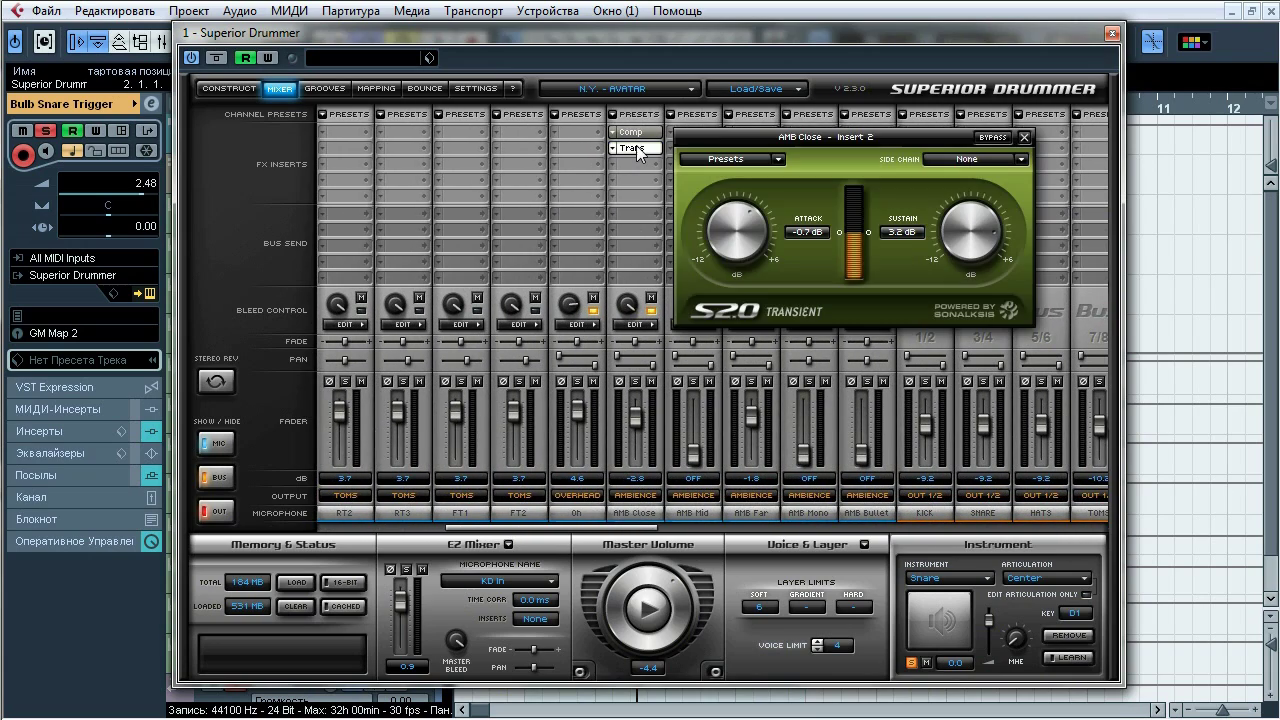
click(636, 145)
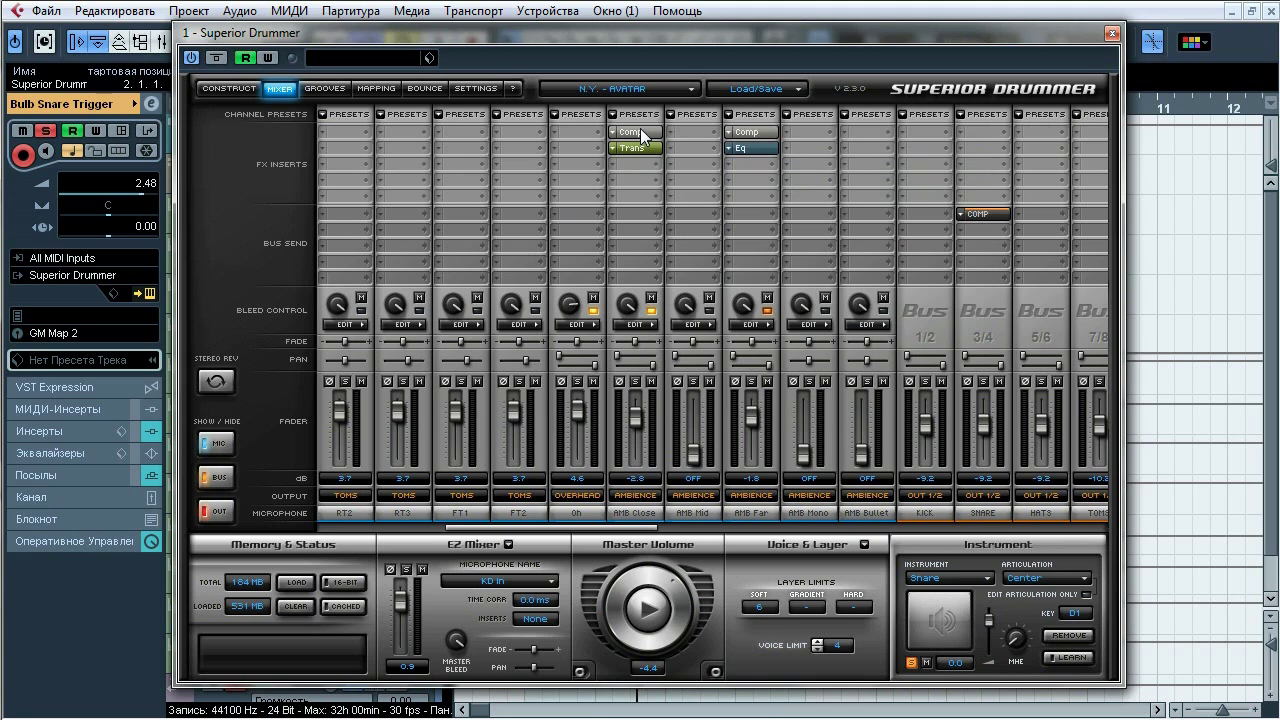
Step: View the compressor on the AMB Close channel, and show the individual bleed settings of AMB Close and Oh
click(638, 132)
click(640, 128)
click(655, 325)
drag(782, 222, 787, 364)
click(649, 324)
click(592, 326)
mouse_move(724, 244)
mouse_down()
mouse_move(732, 359)
mouse_move(726, 245)
mouse_up()
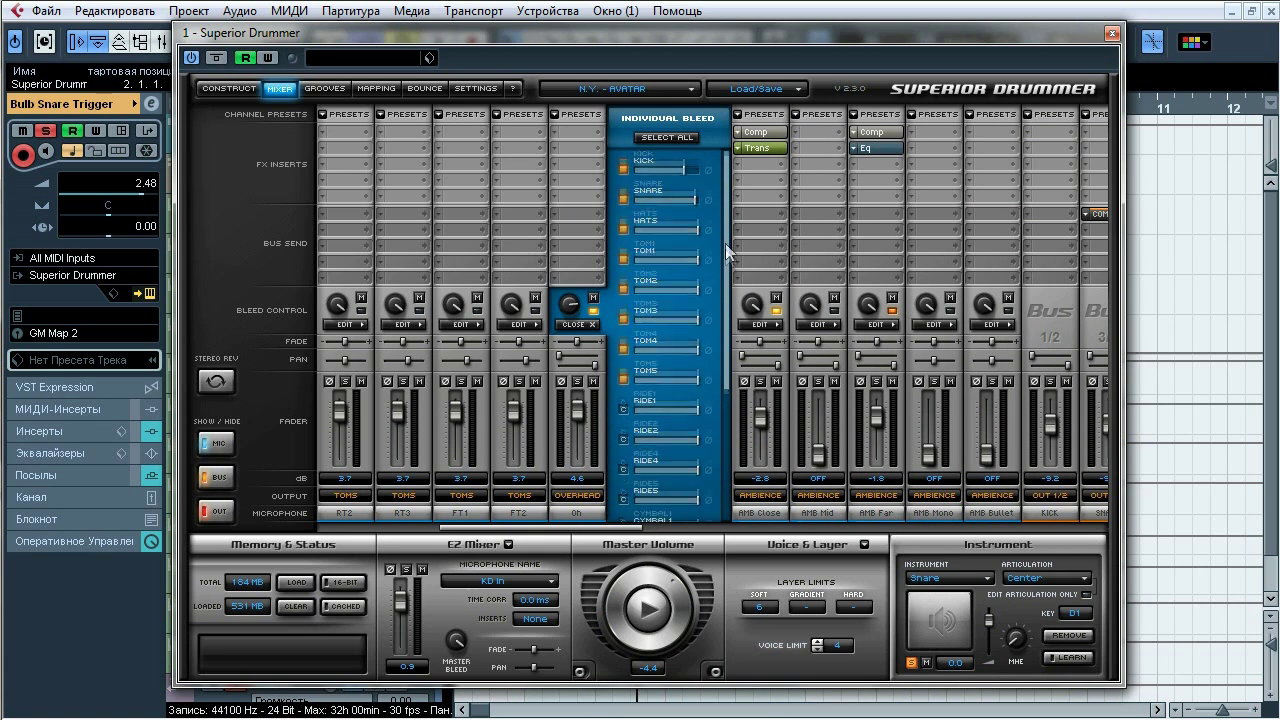
click(592, 326)
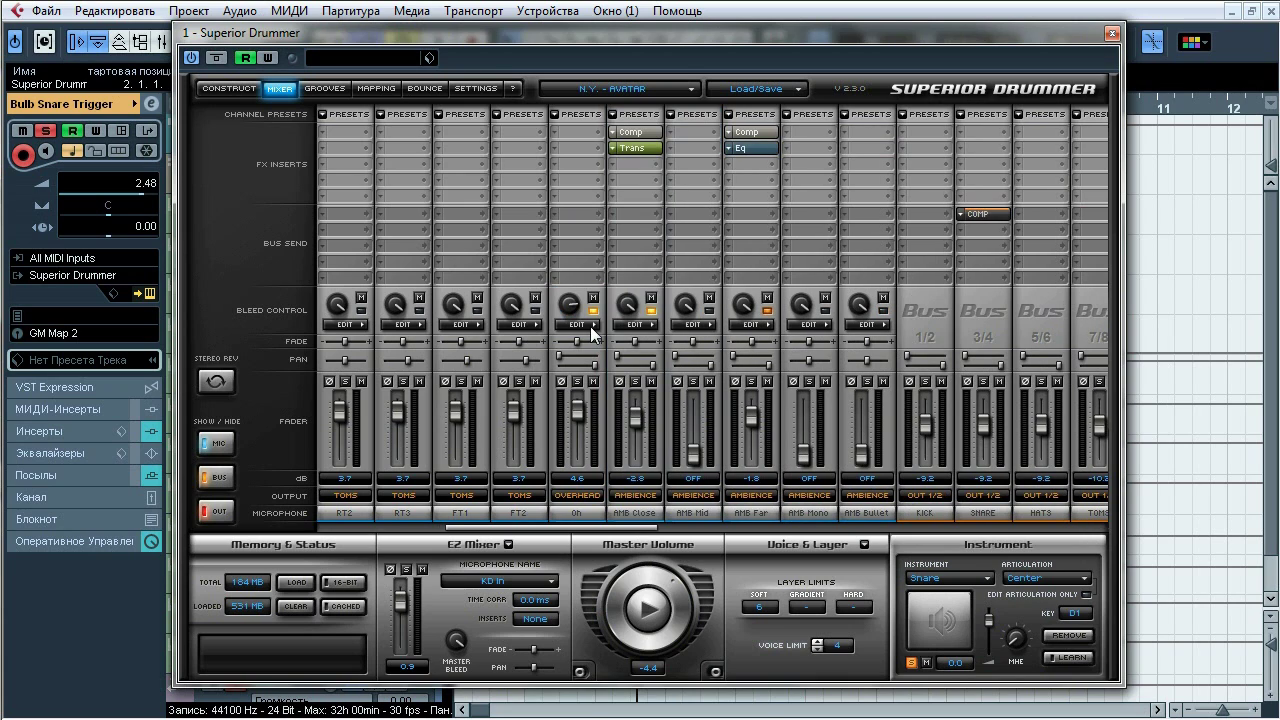
Step: View the equalizer, compressor, and individual bleed settings of the AMB Far channel
click(750, 147)
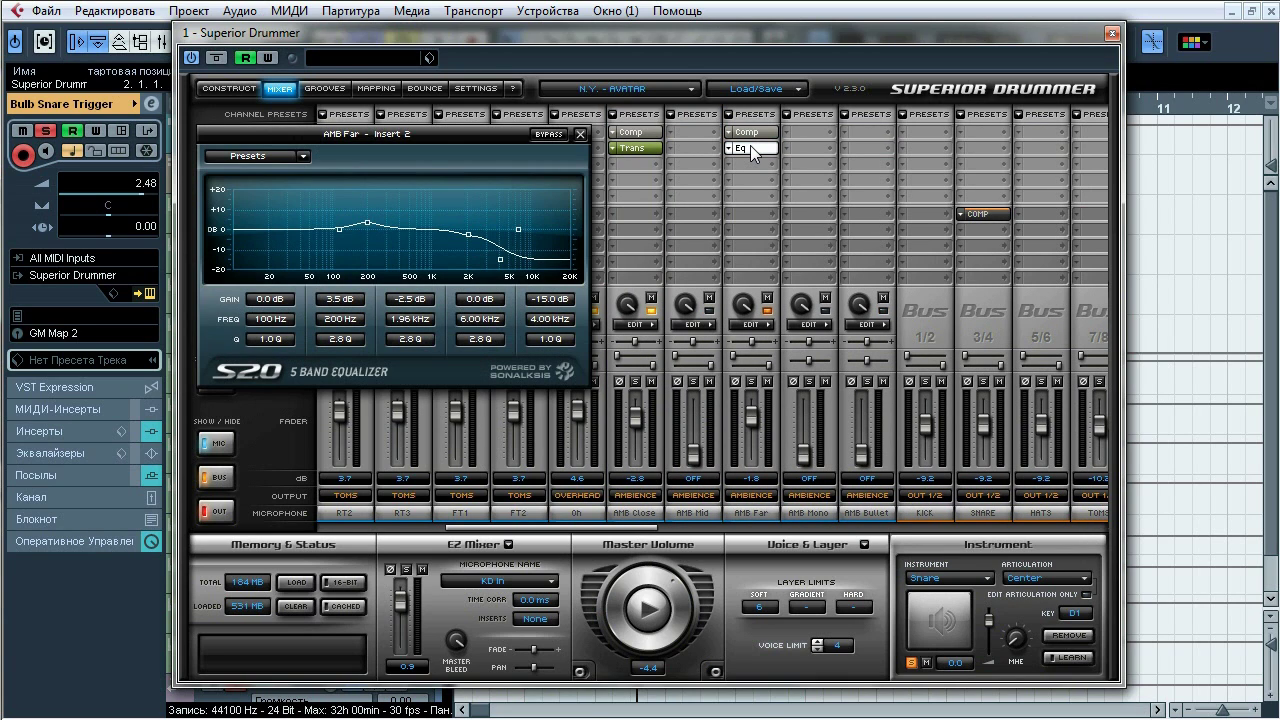
click(750, 145)
click(751, 131)
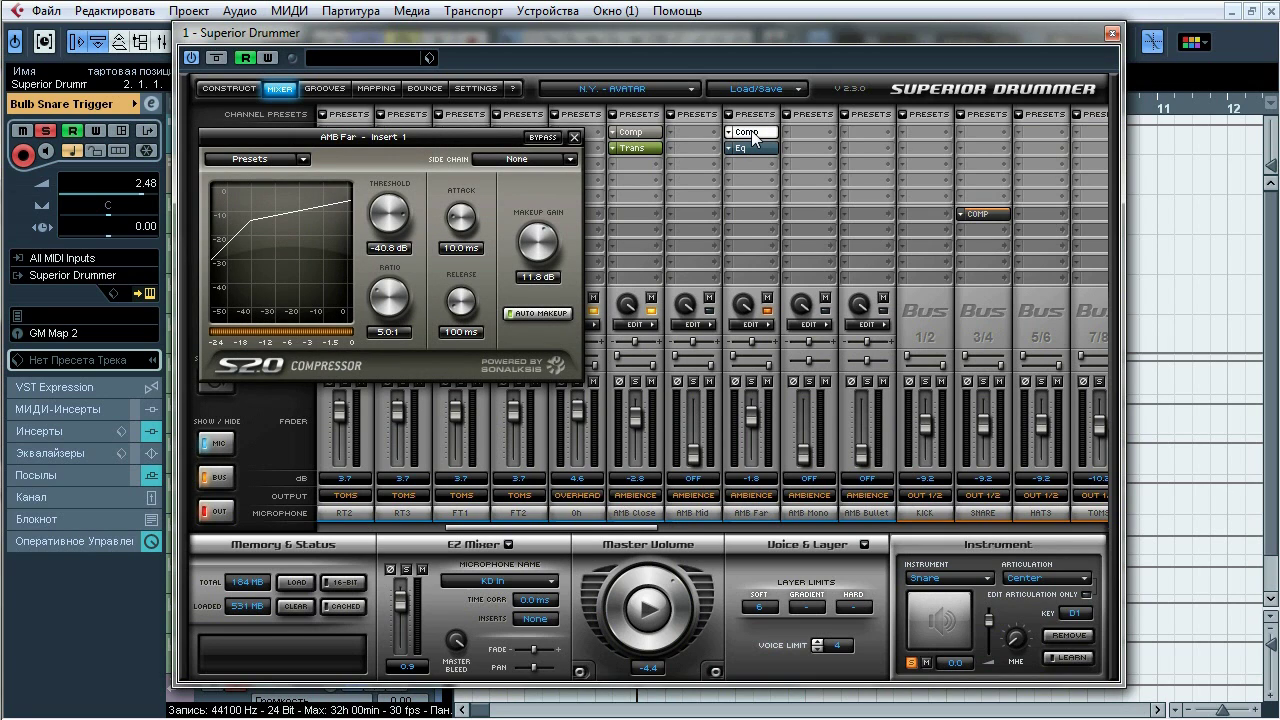
click(752, 132)
click(767, 326)
mouse_move(899, 235)
mouse_down()
mouse_move(904, 375)
mouse_move(912, 214)
mouse_up()
click(768, 326)
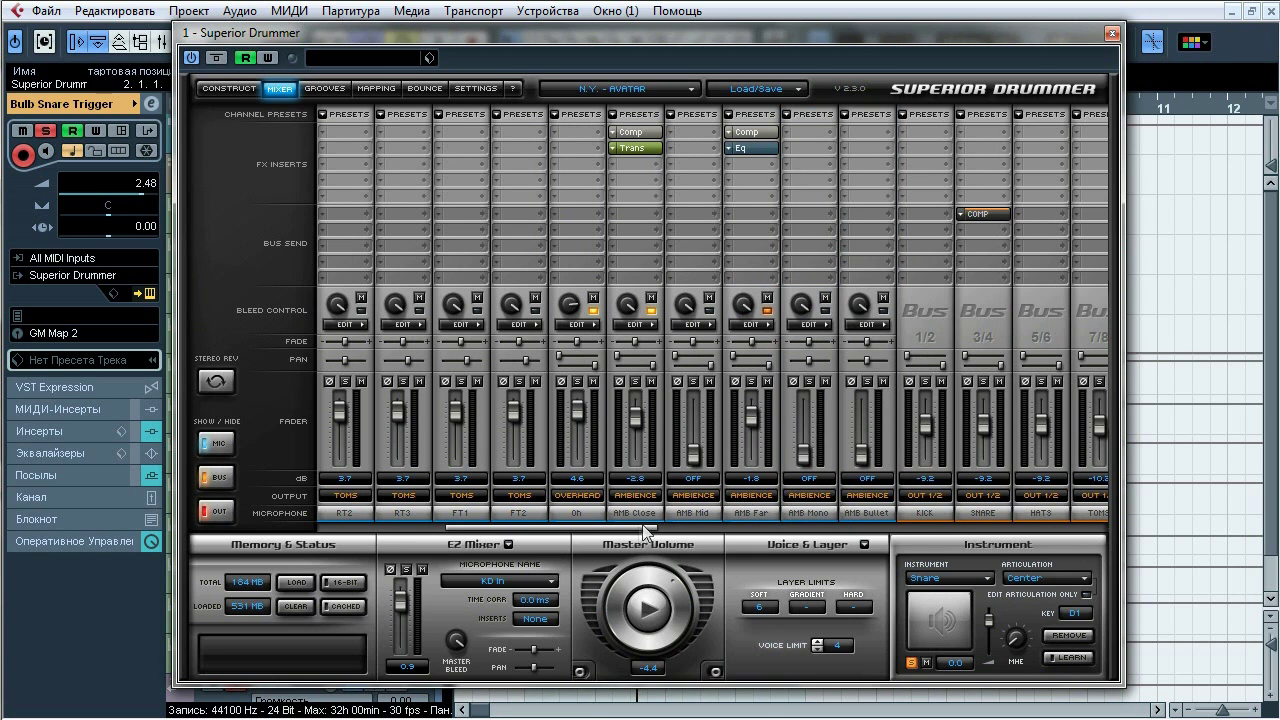
Step: Show the SNARE bus's send to the COMP bus and look over the microphone channels' output routing
drag(645, 530, 703, 530)
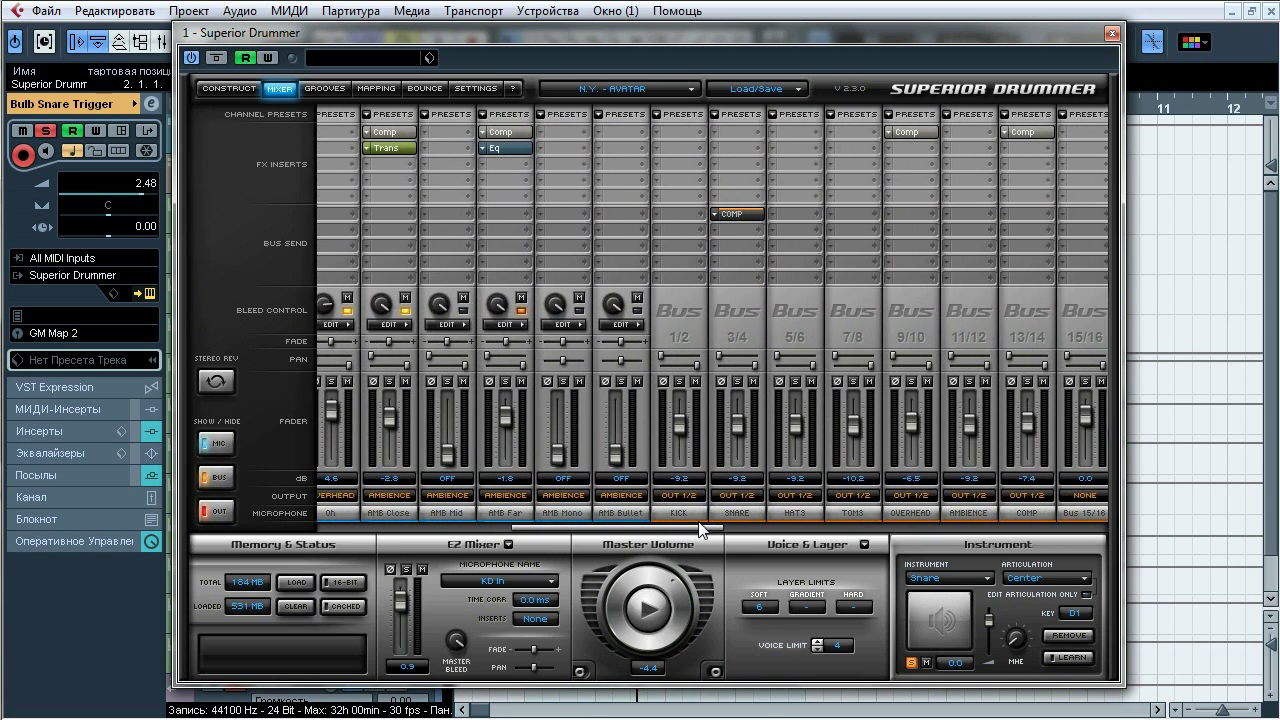
click(735, 215)
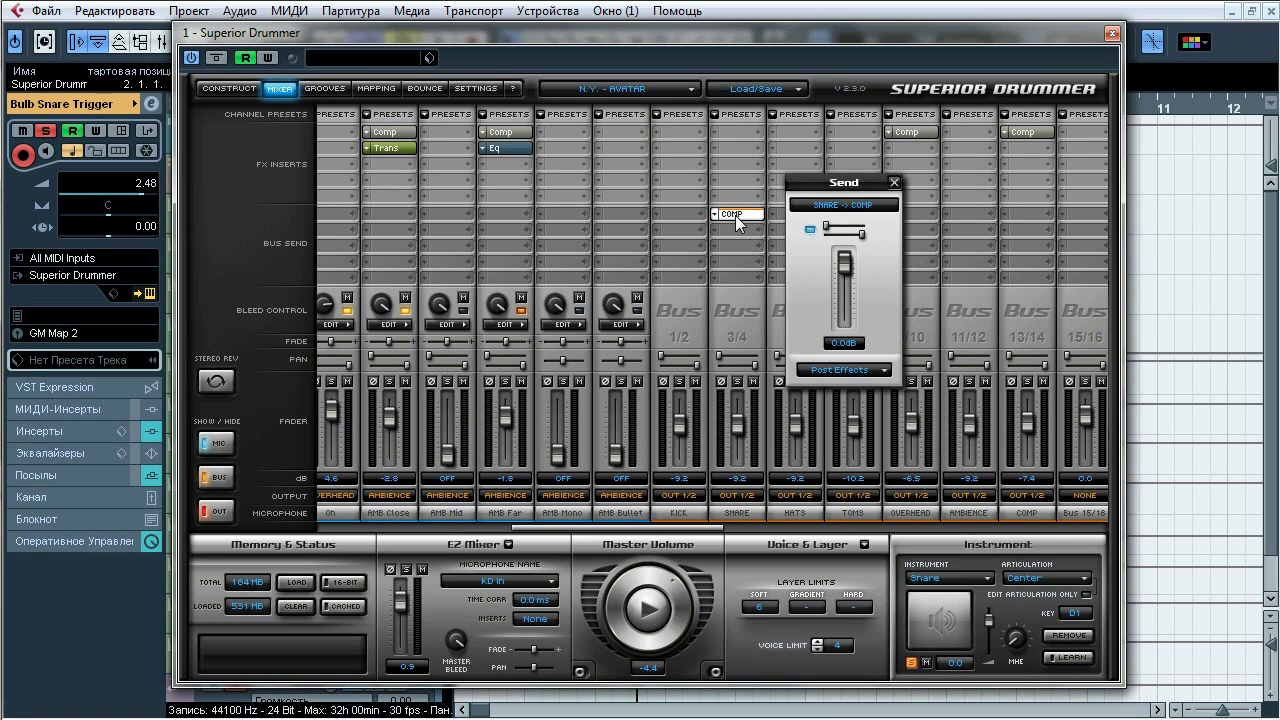
click(735, 215)
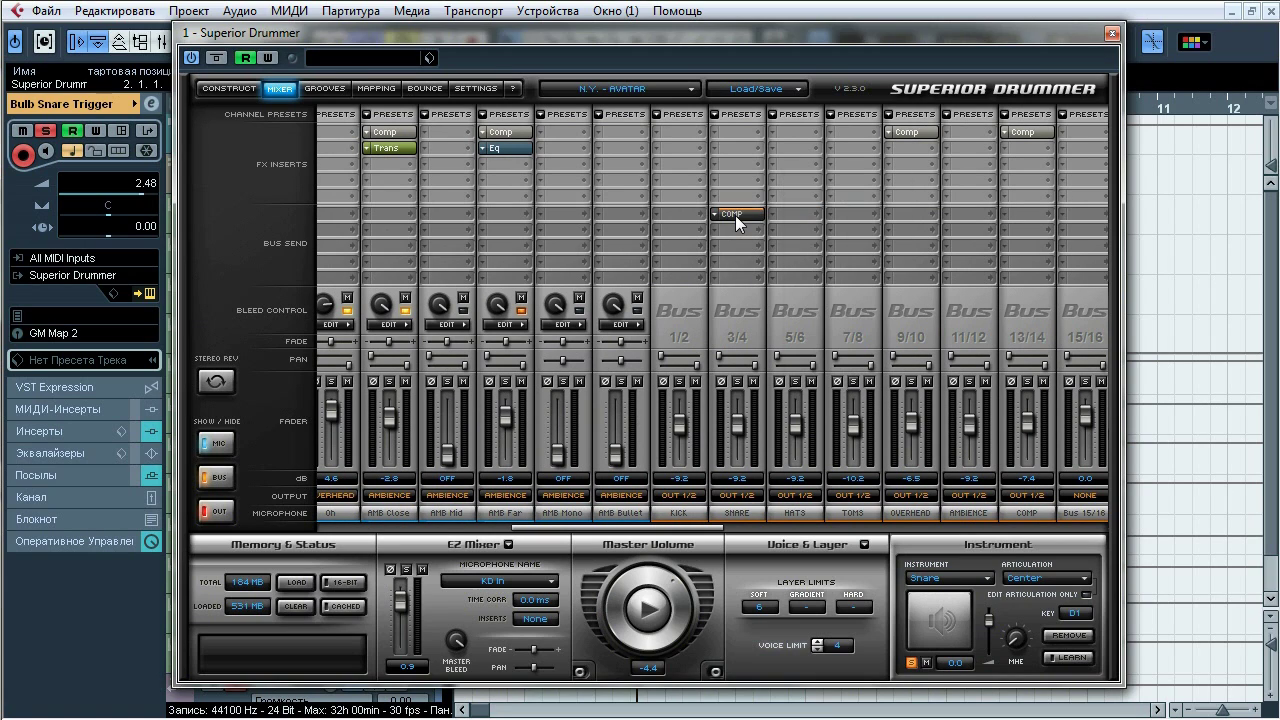
click(658, 527)
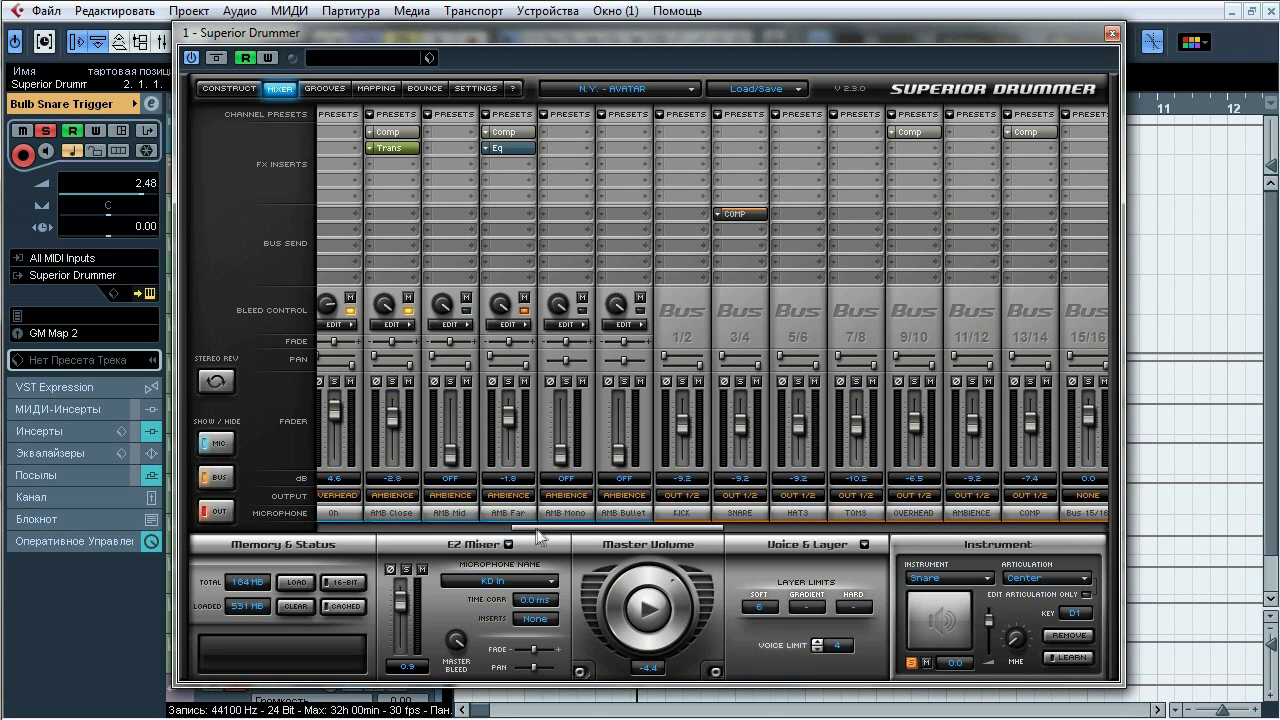
drag(538, 534, 349, 536)
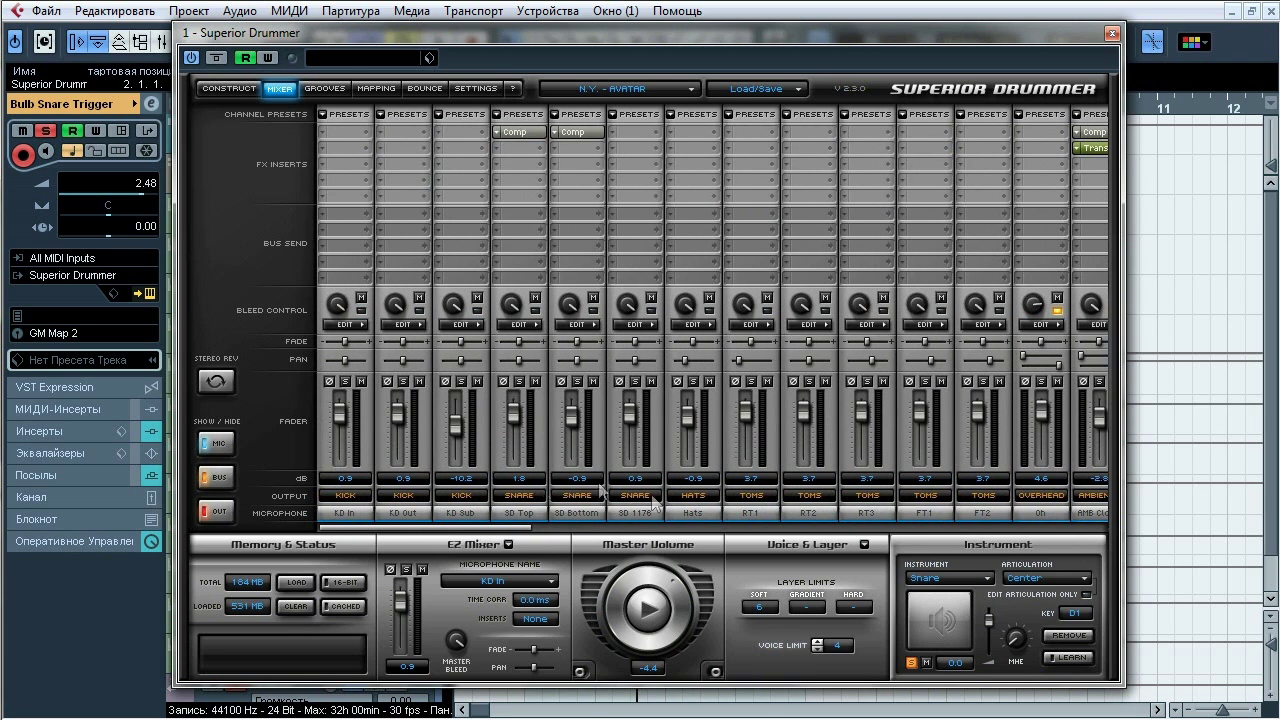
drag(488, 526, 732, 529)
click(605, 213)
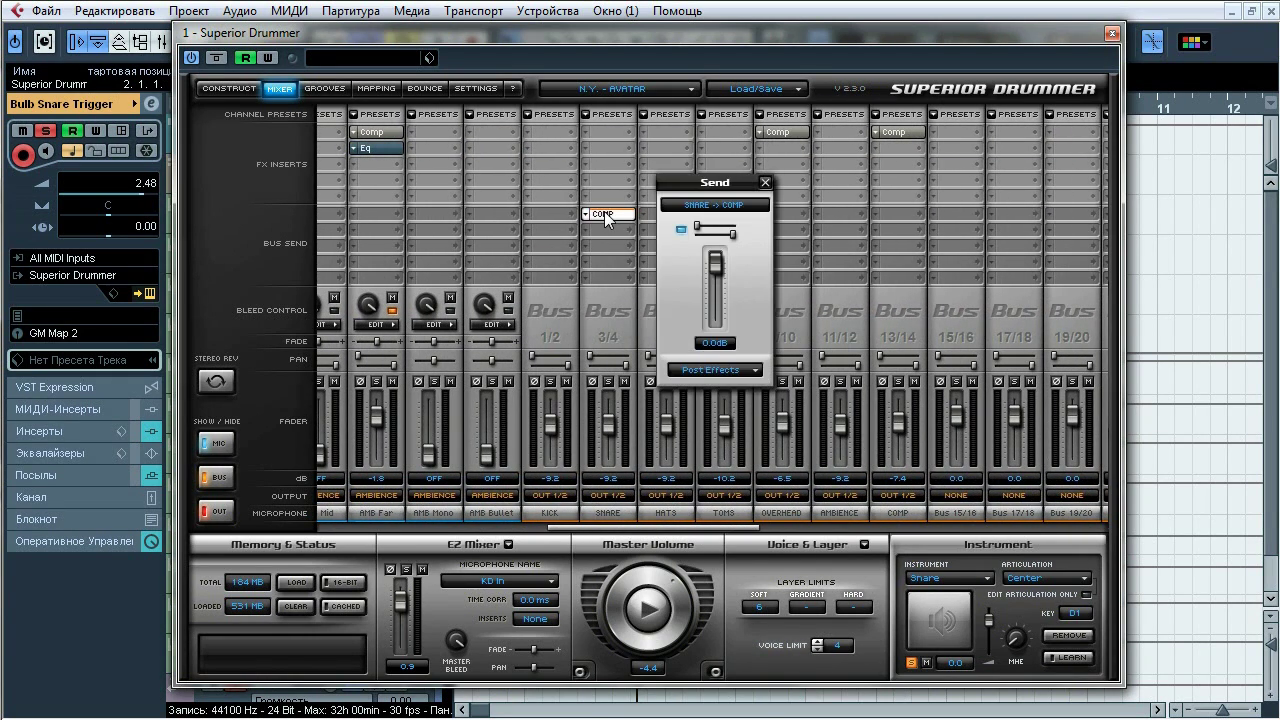
Step: View the compressor inserts on the OVERHEAD and COMP buses and close them
click(779, 133)
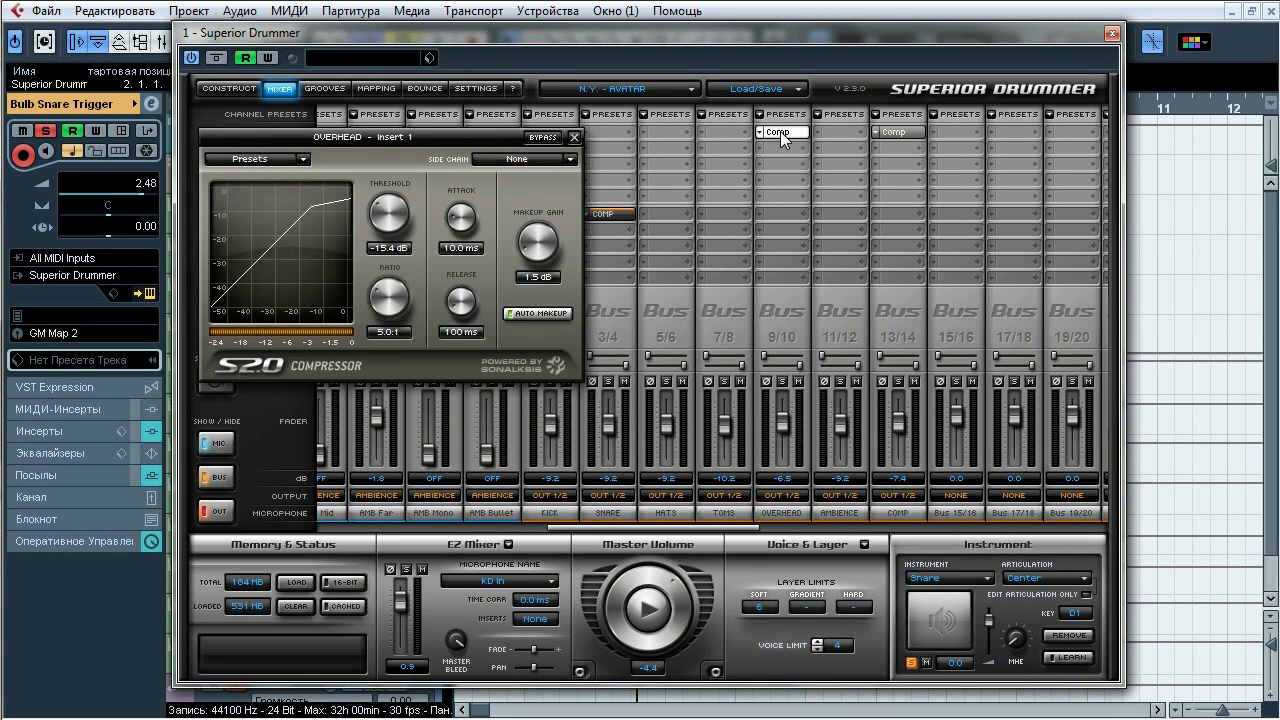
click(783, 132)
click(901, 131)
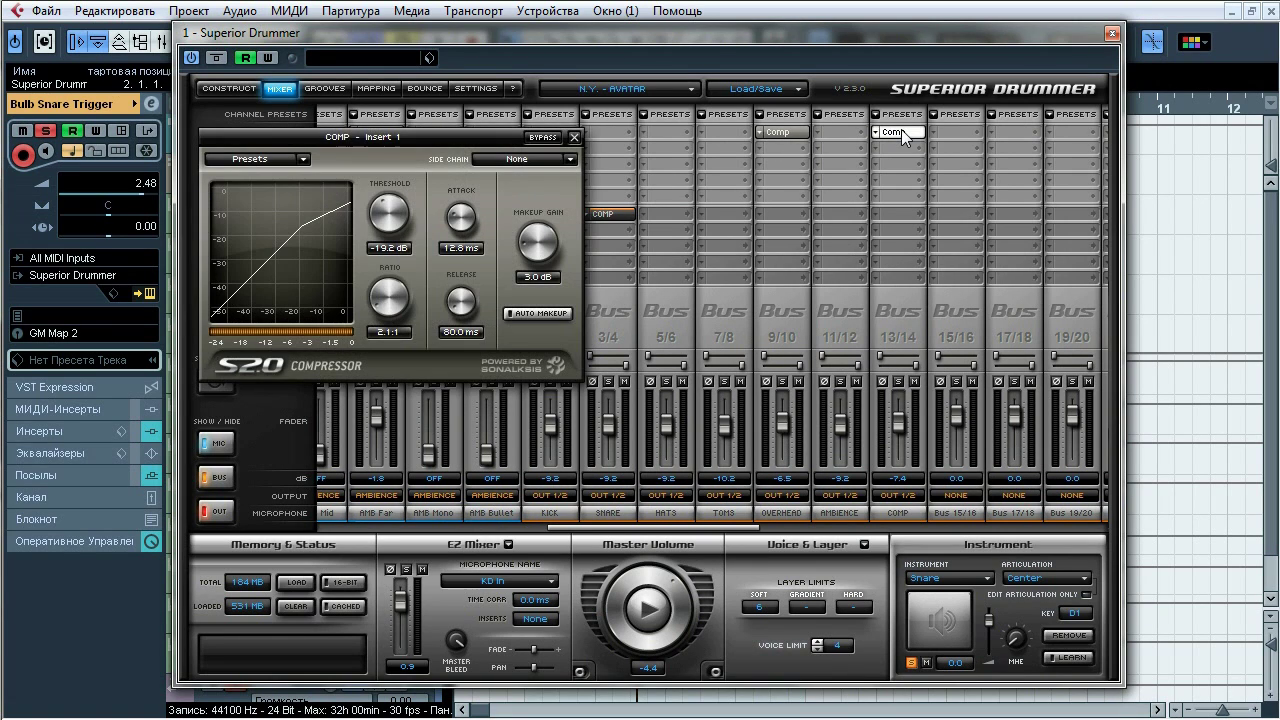
click(901, 131)
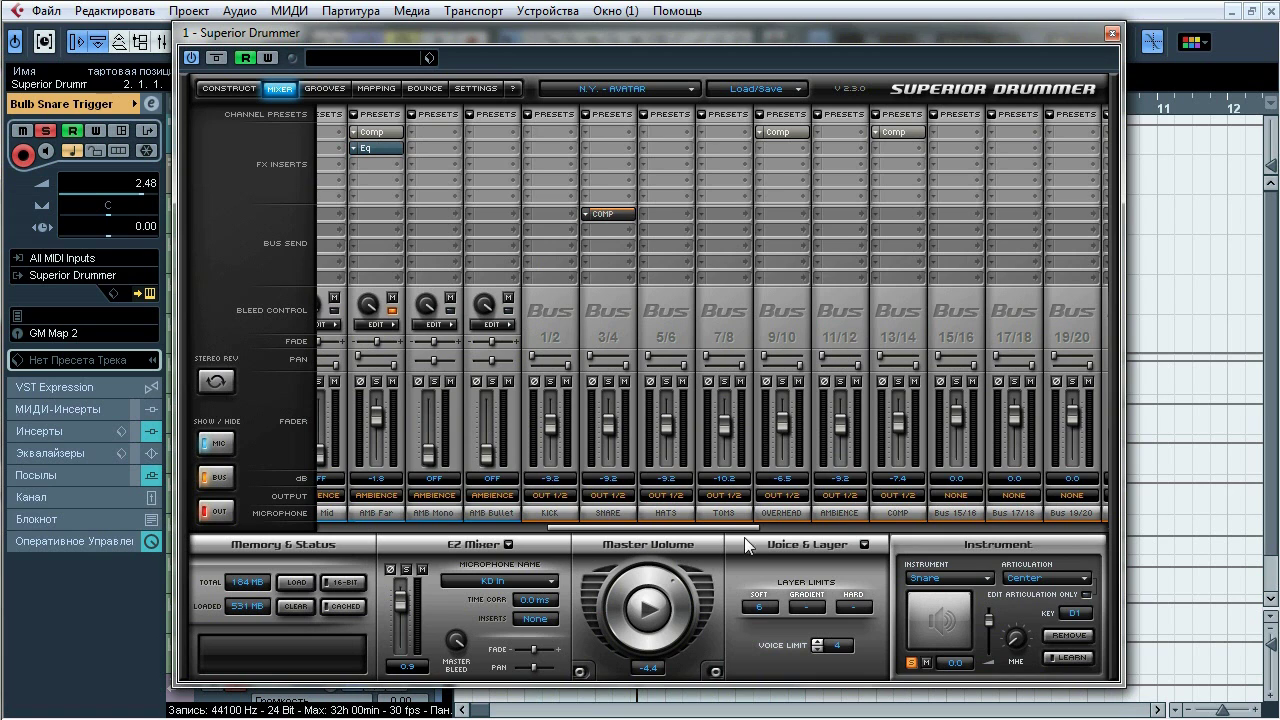
Step: Return Superior Drummer to the Construct drum kit view and close its window
drag(718, 527, 452, 515)
click(228, 89)
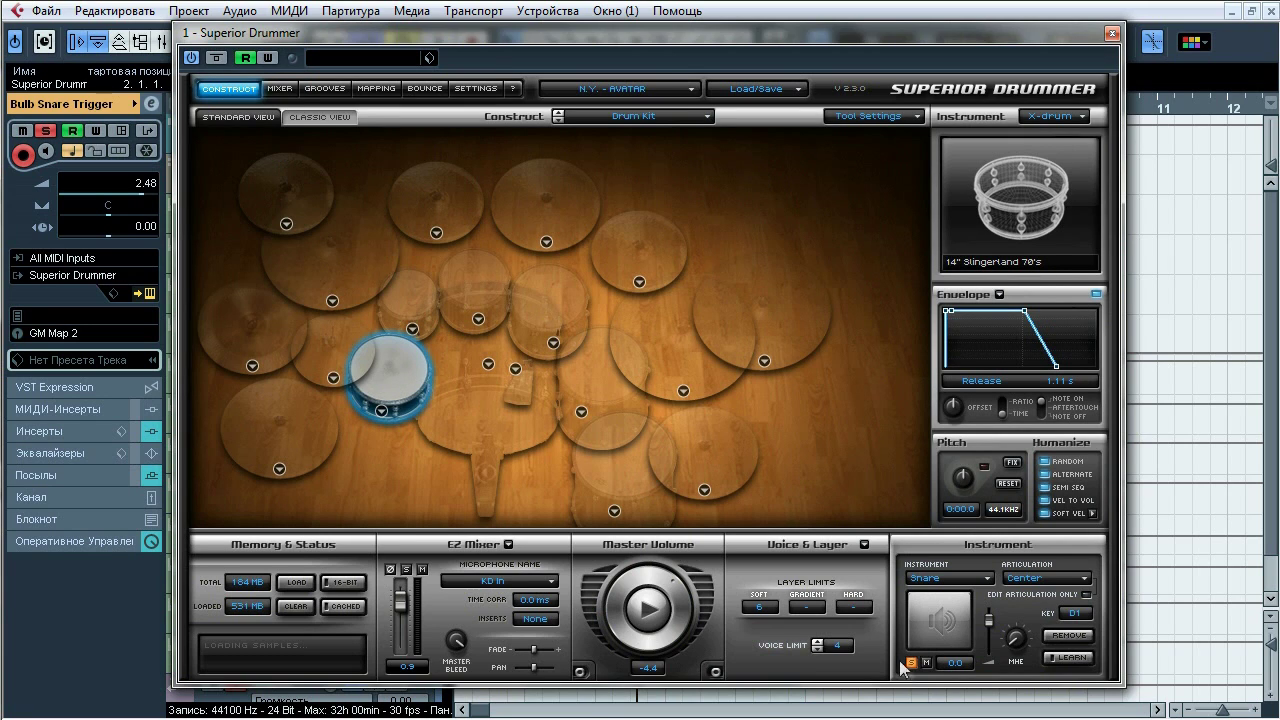
click(1111, 33)
Step: Open Pro-Q on Bulb Snare Trigger, bypass the track's inserts, and compare the playing loop with Pro-Q bypassed and active
click(73, 433)
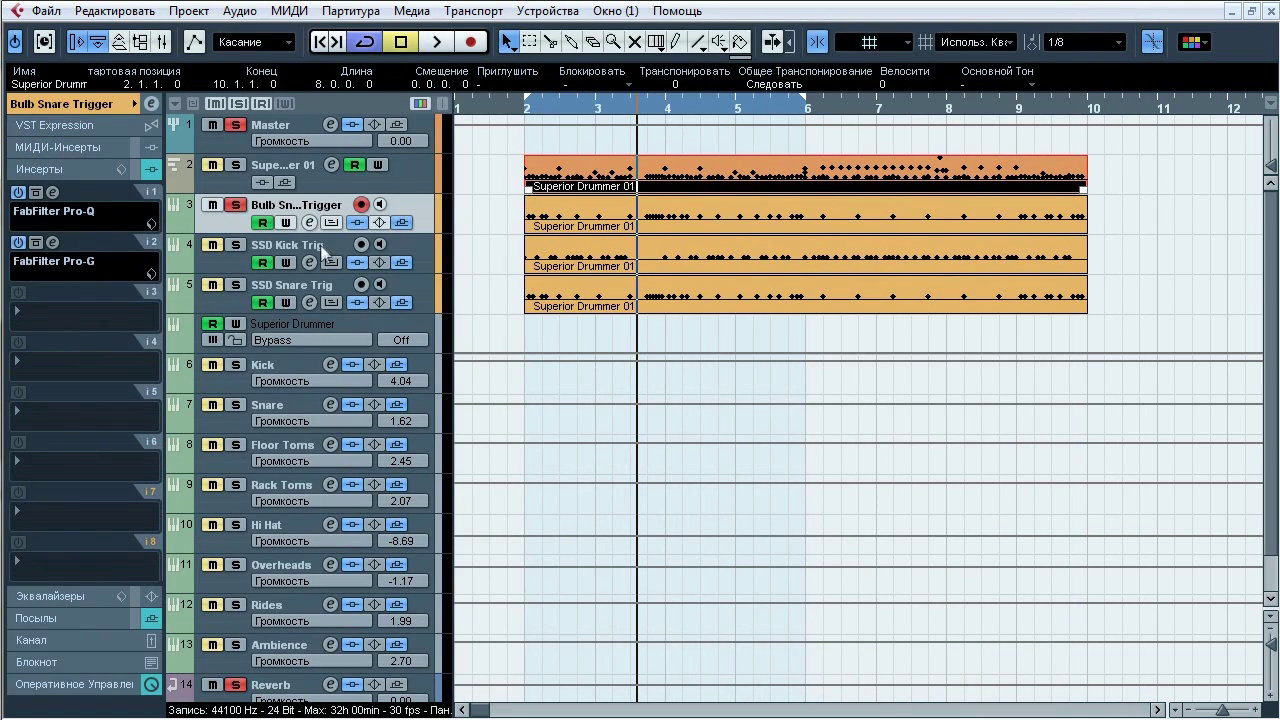
click(50, 191)
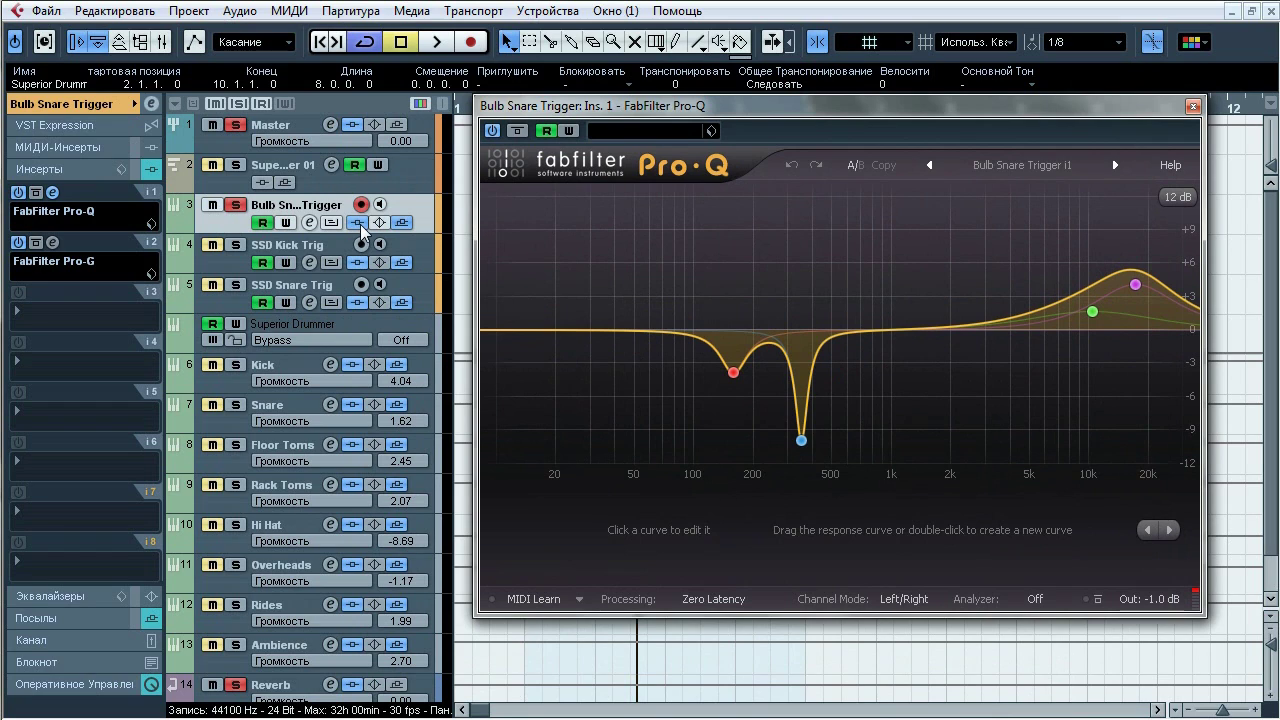
click(361, 227)
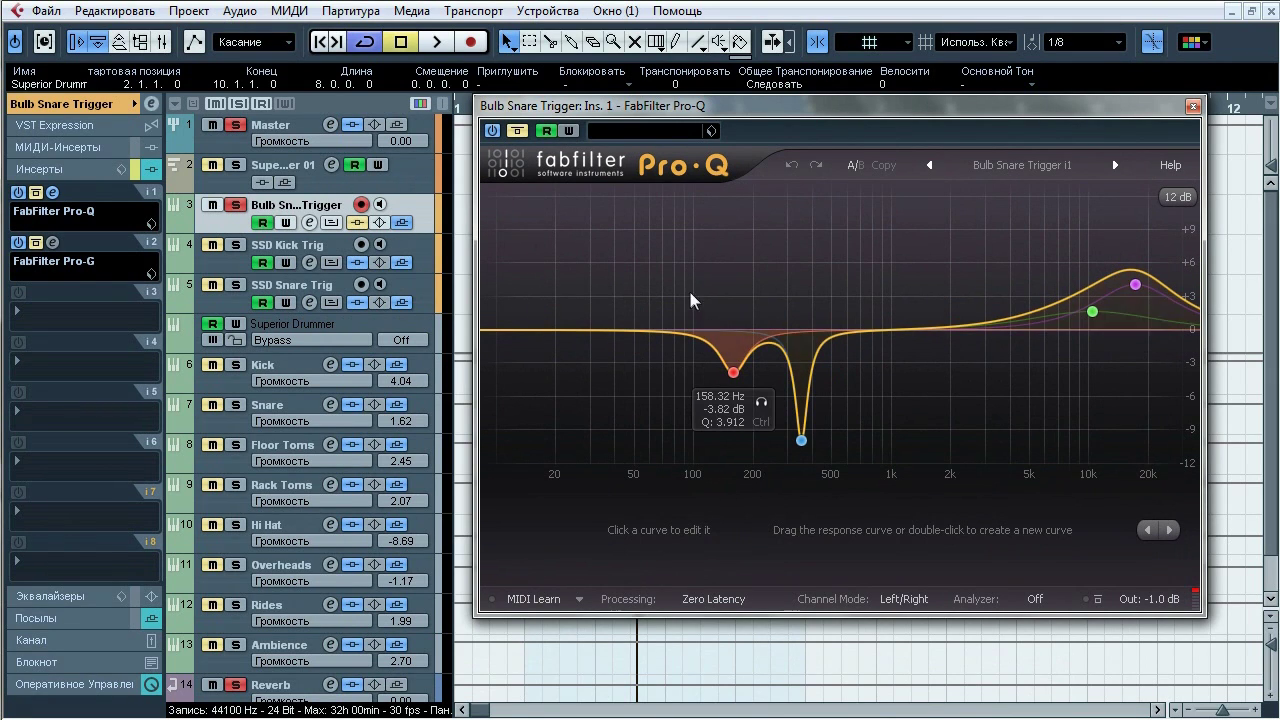
key(space)
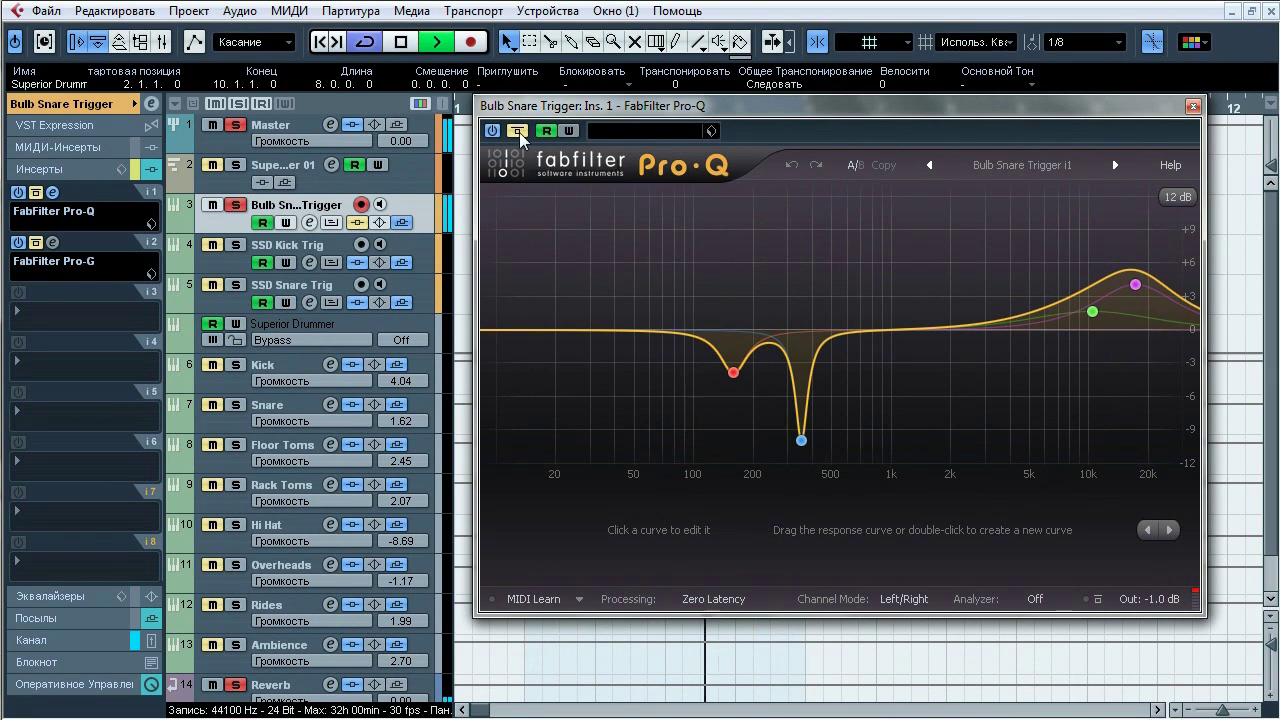
click(518, 132)
click(518, 132)
click(518, 132)
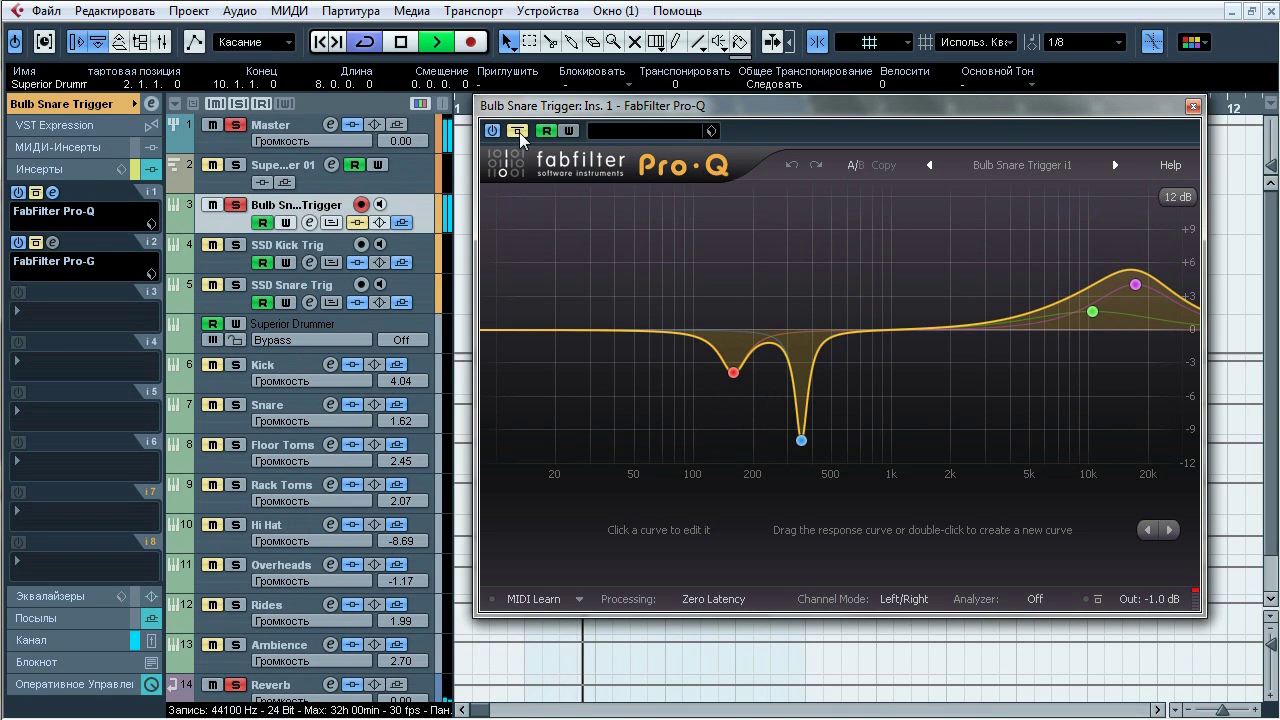
Step: Audition the two low-frequency cut bands of Pro-Q in solo while the loop plays
mouse_move(728, 378)
click(762, 404)
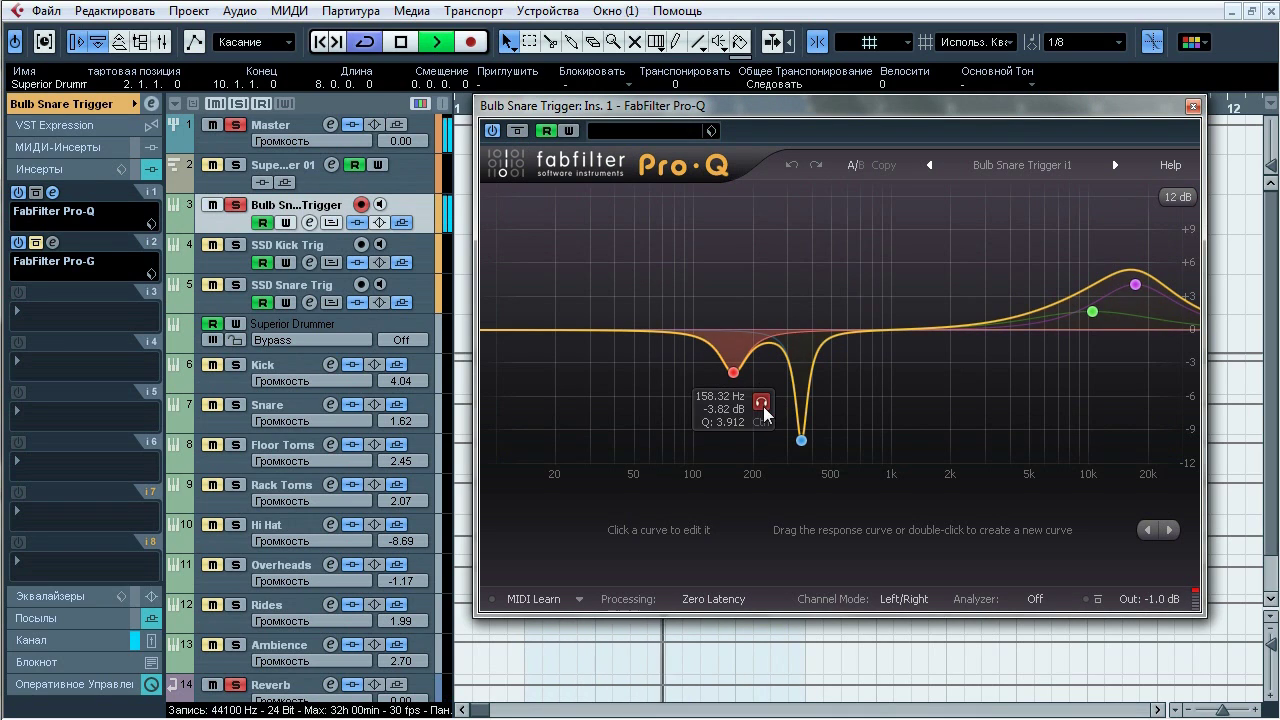
mouse_move(801, 438)
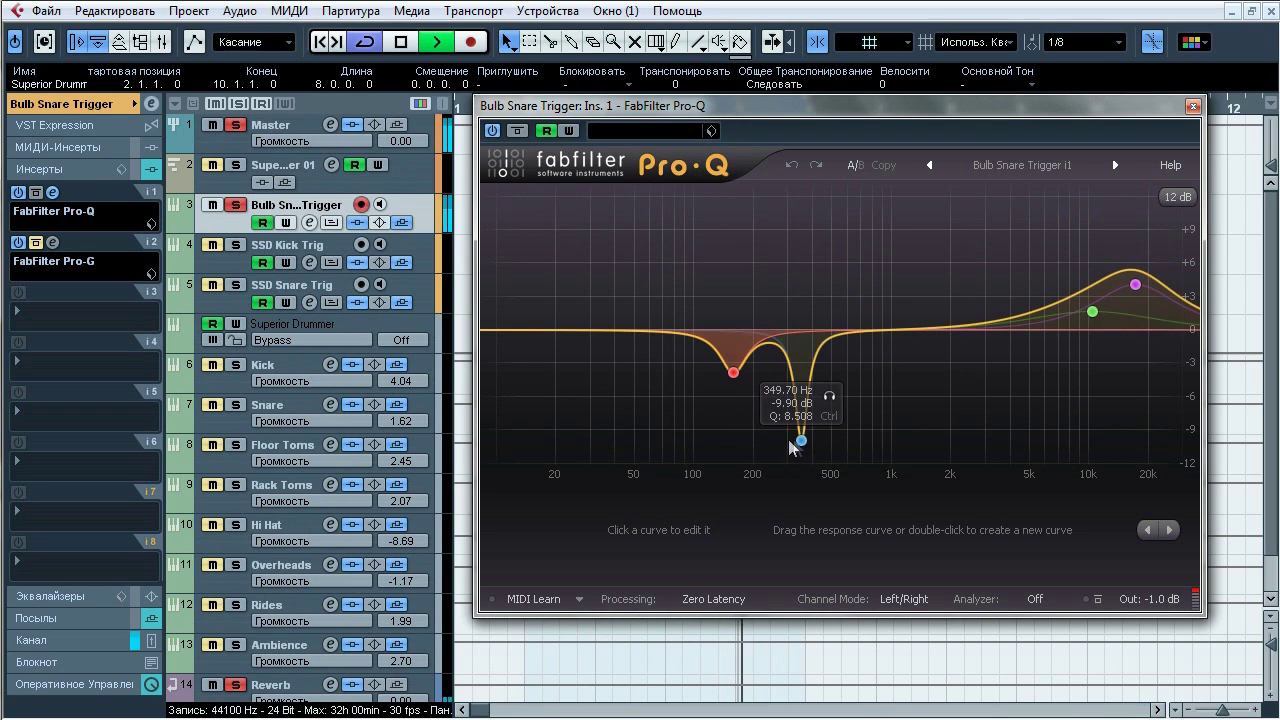
click(829, 403)
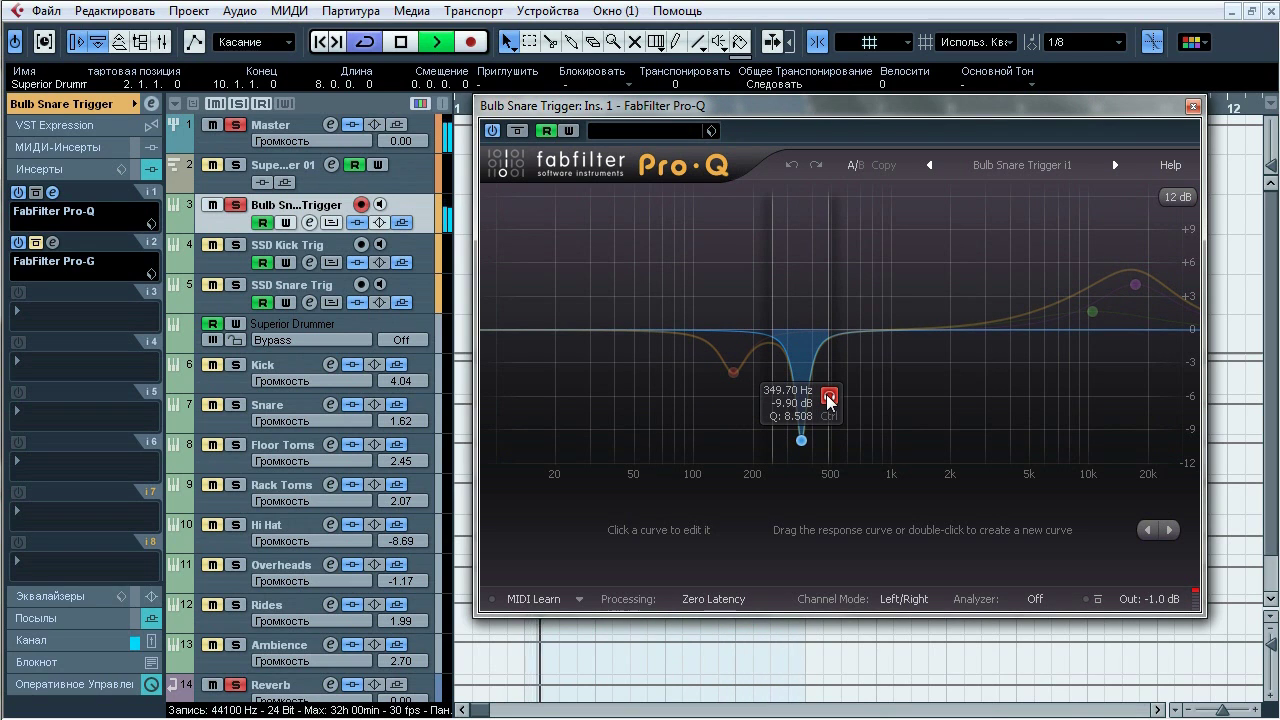
Step: Bypass the Bulb Snare Trigger's sends and audition the two high-frequency boost bands of Pro-Q in solo
click(403, 223)
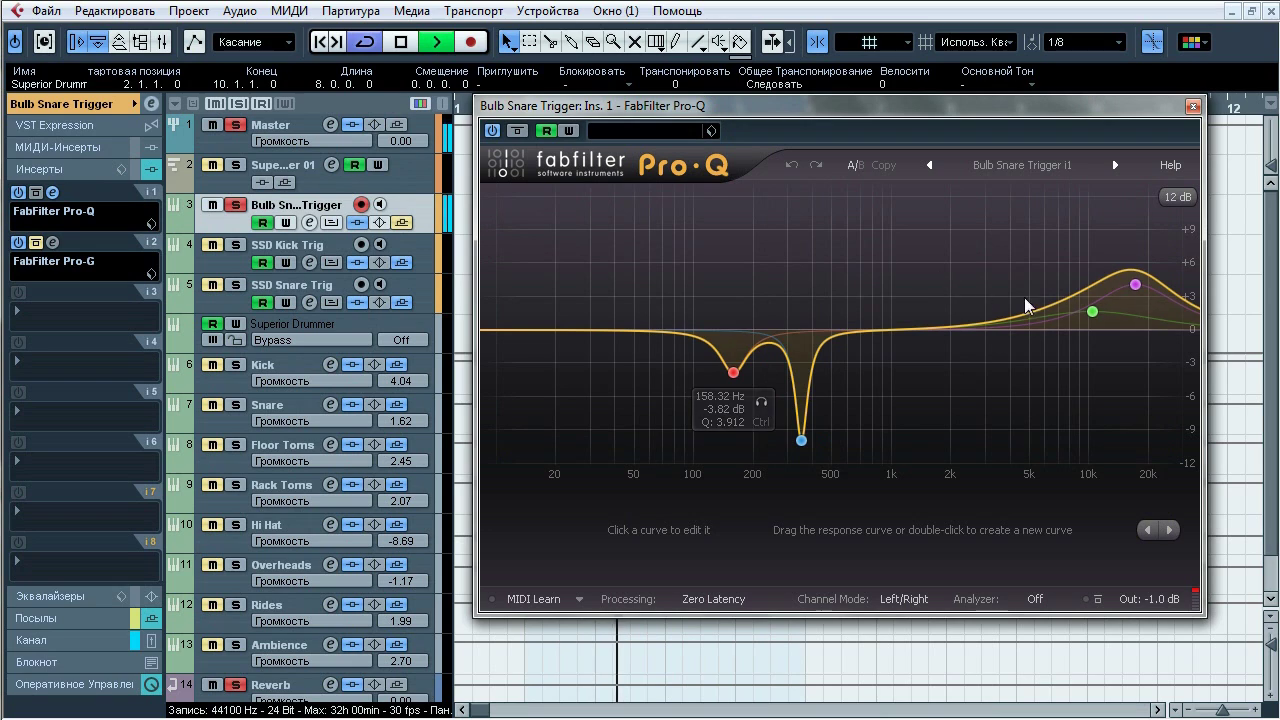
mouse_move(1092, 312)
click(1119, 266)
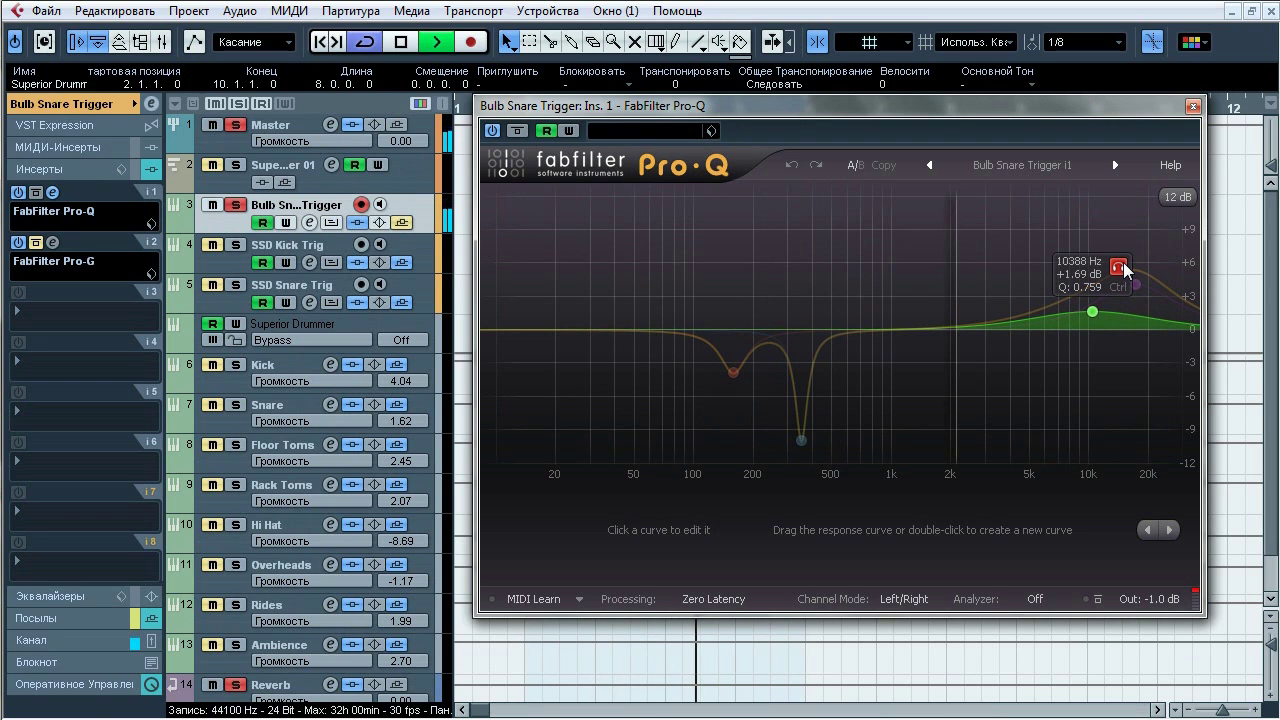
mouse_move(1135, 285)
click(1161, 241)
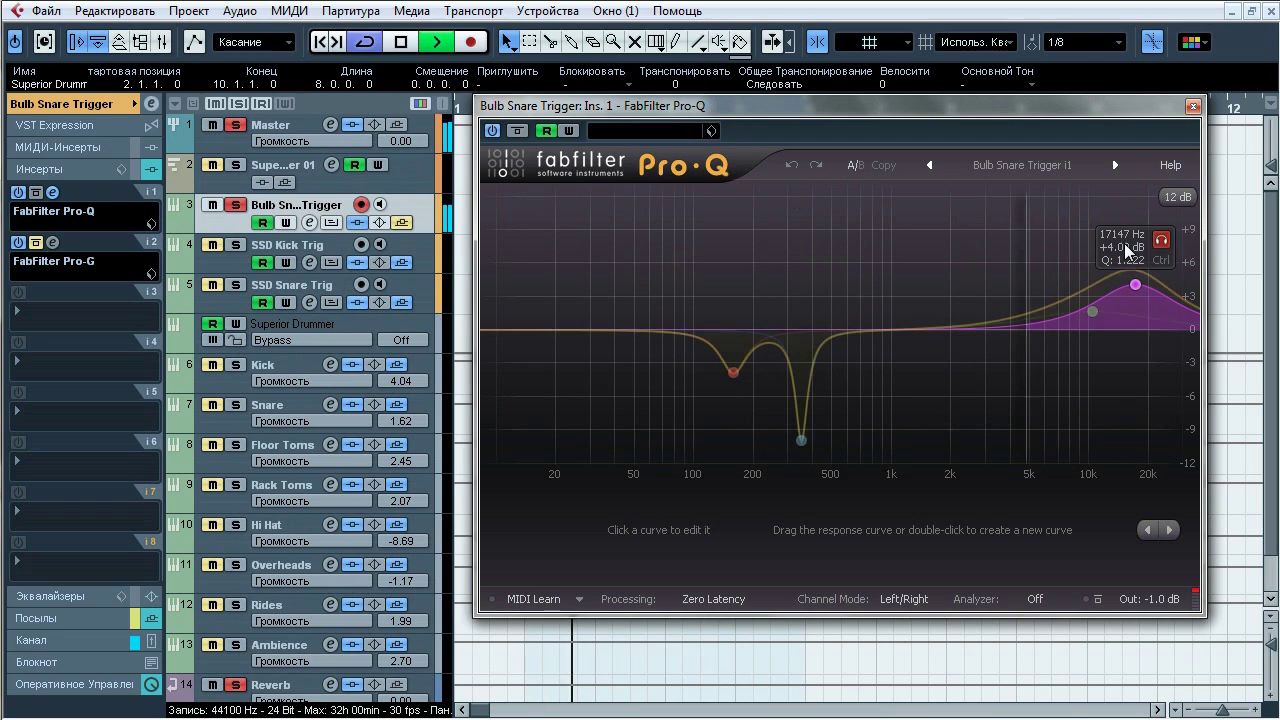
Step: Unsolo the track, compare Pro-Q bypassed and active in the full mix, then solo the track and stop playback
click(519, 132)
click(237, 206)
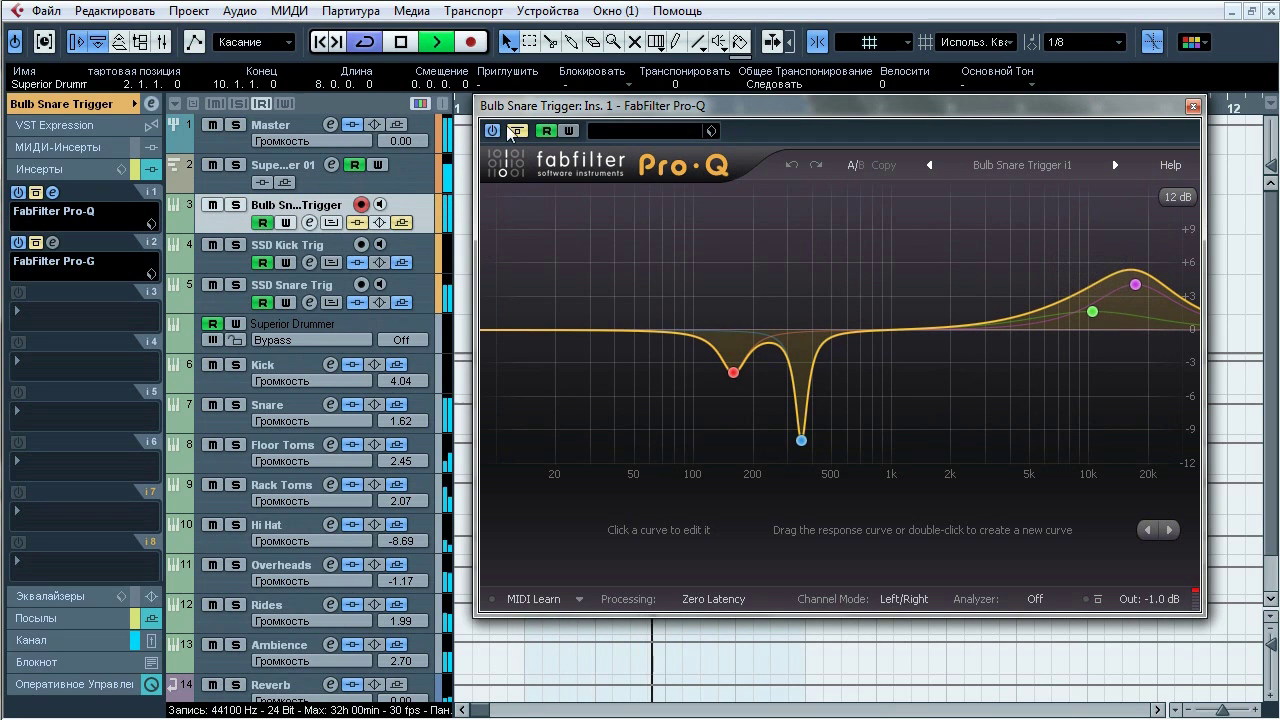
click(516, 131)
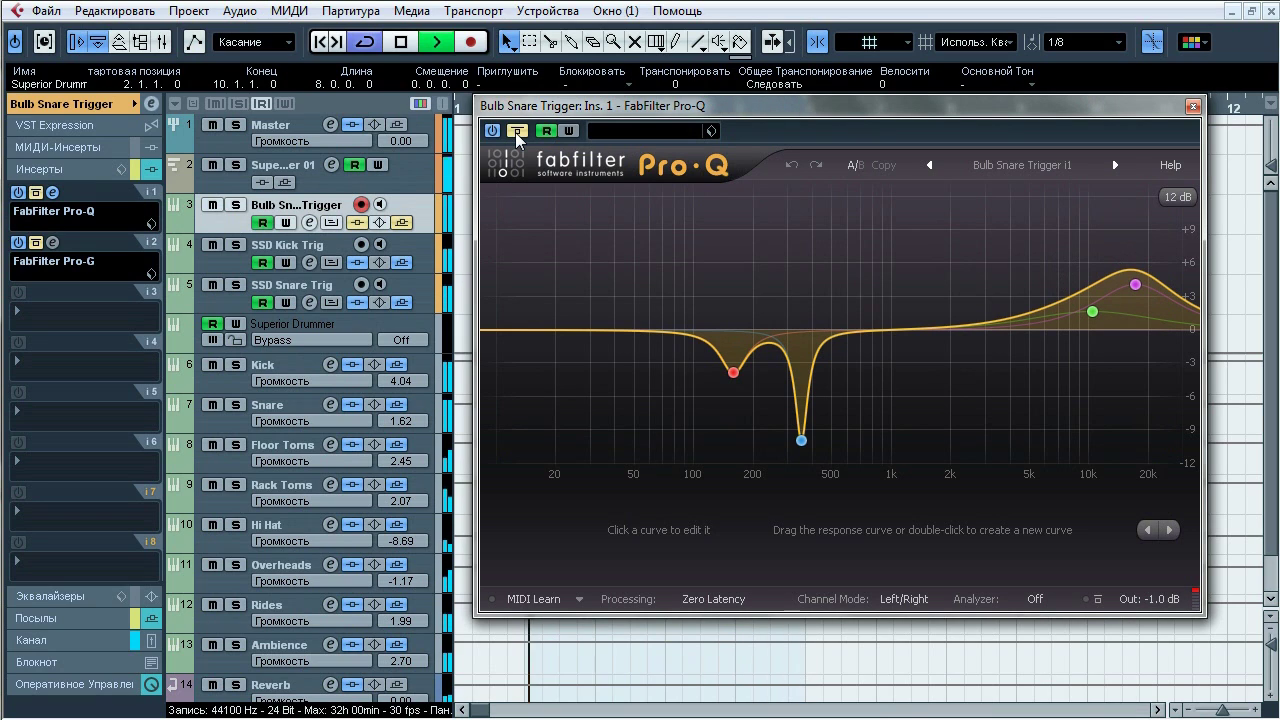
click(236, 205)
key(space)
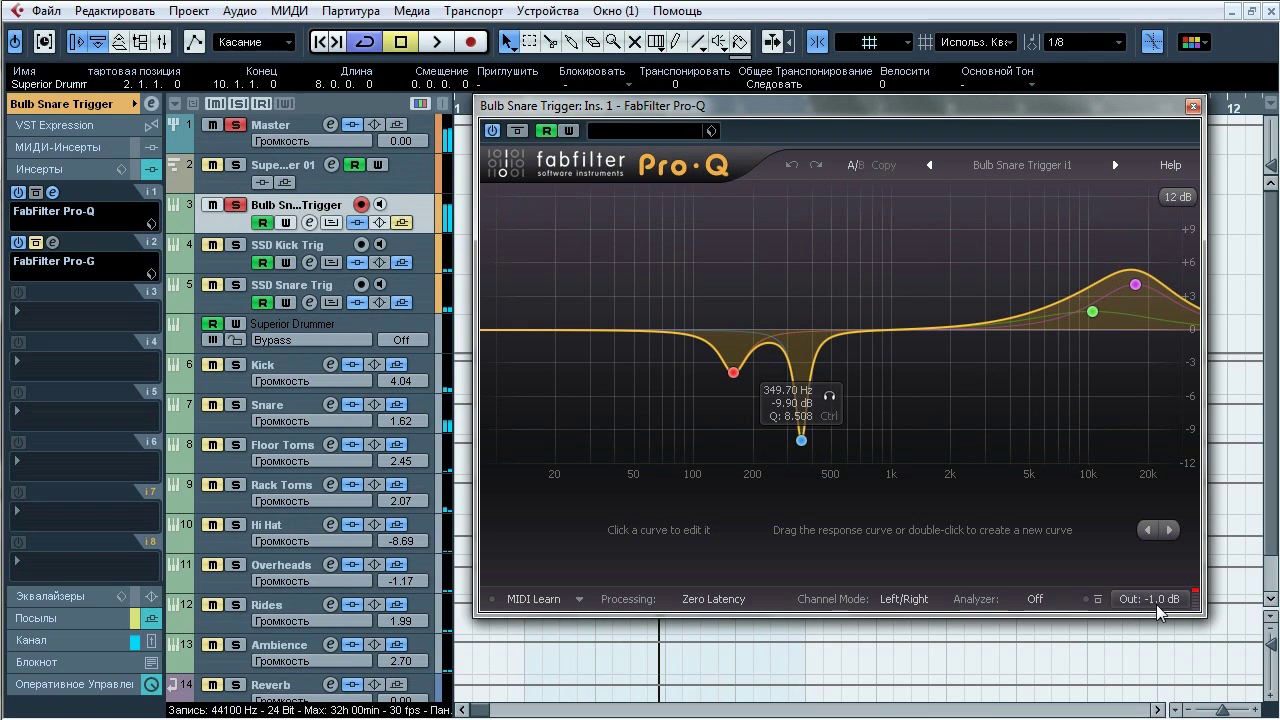
Step: Show Pro-Q's output level control and close the equalizer
mouse_move(1148, 598)
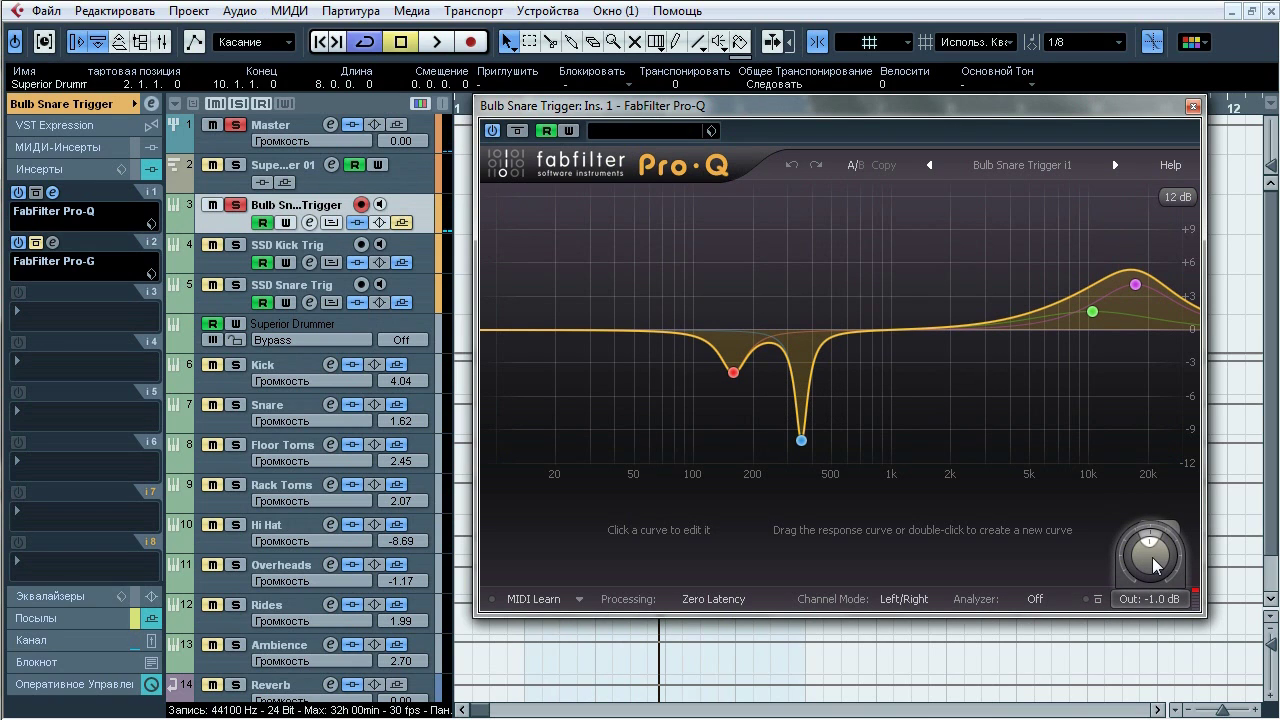
mouse_move(1153, 558)
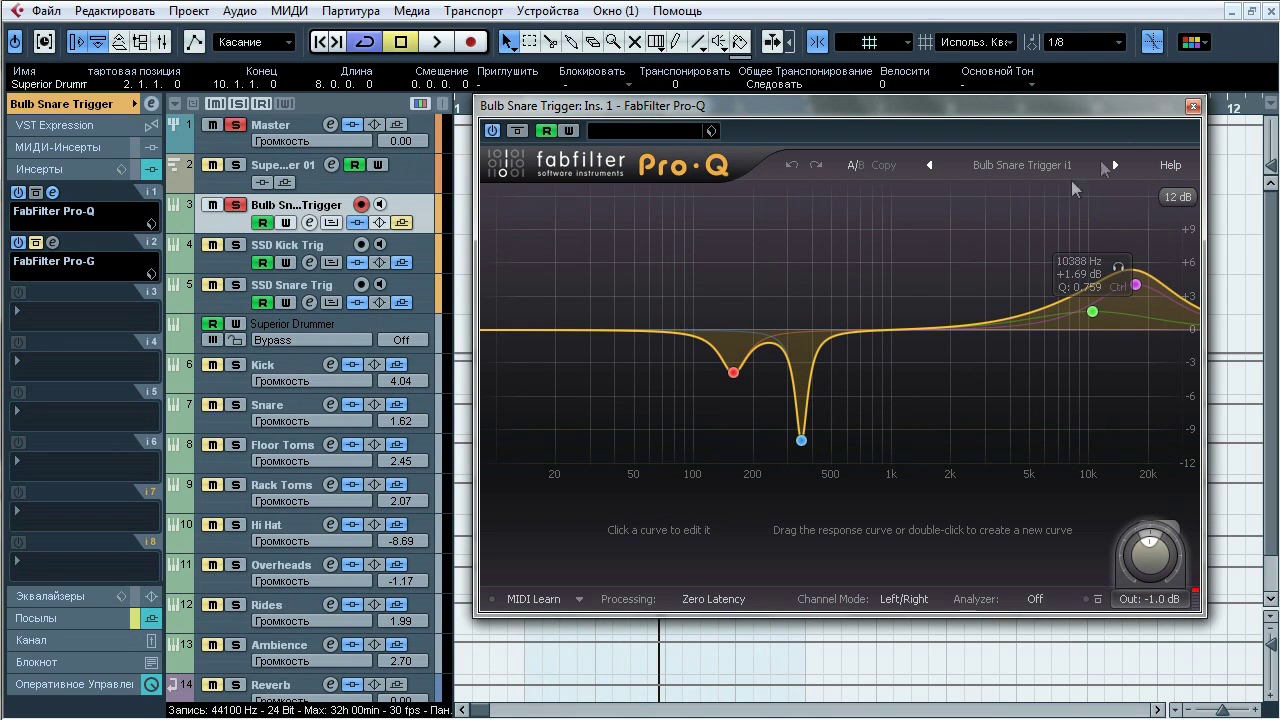
click(1193, 106)
Step: Open the Pro-G gate in the Bulb Snare Trigger's second insert, play the loop, and turn off the gate's bypass
click(53, 243)
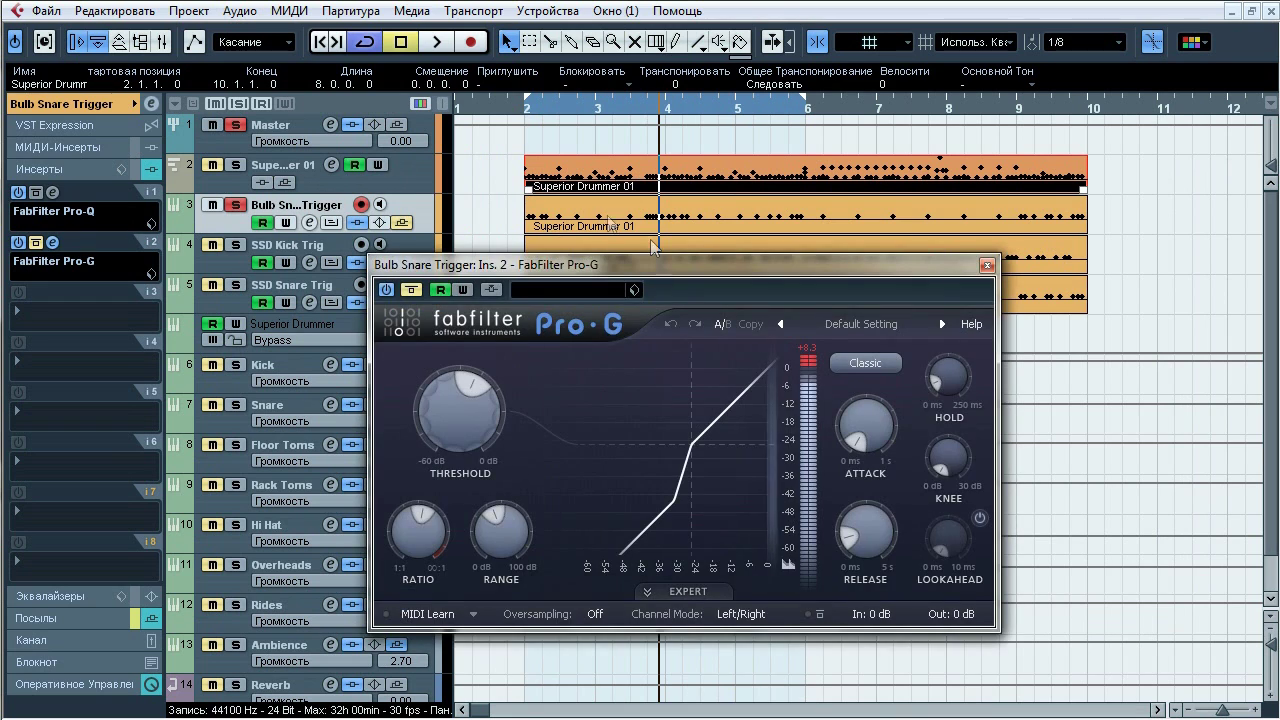
drag(674, 255, 677, 186)
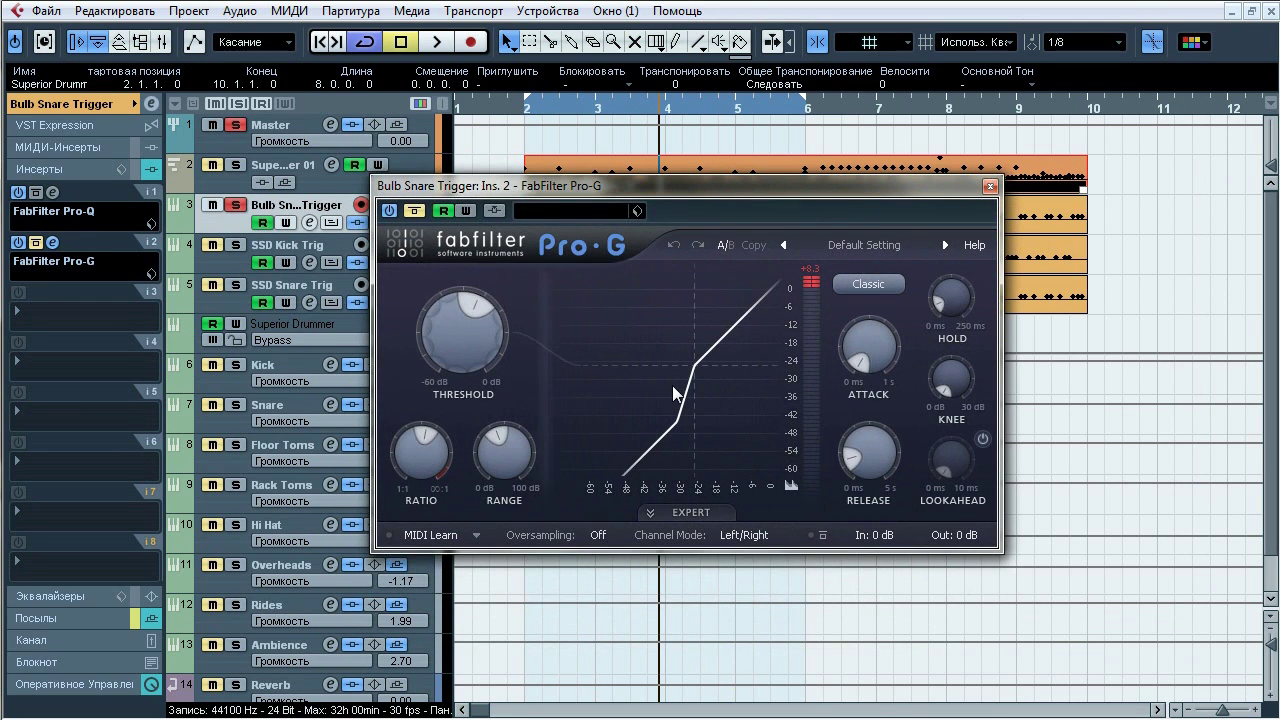
key(space)
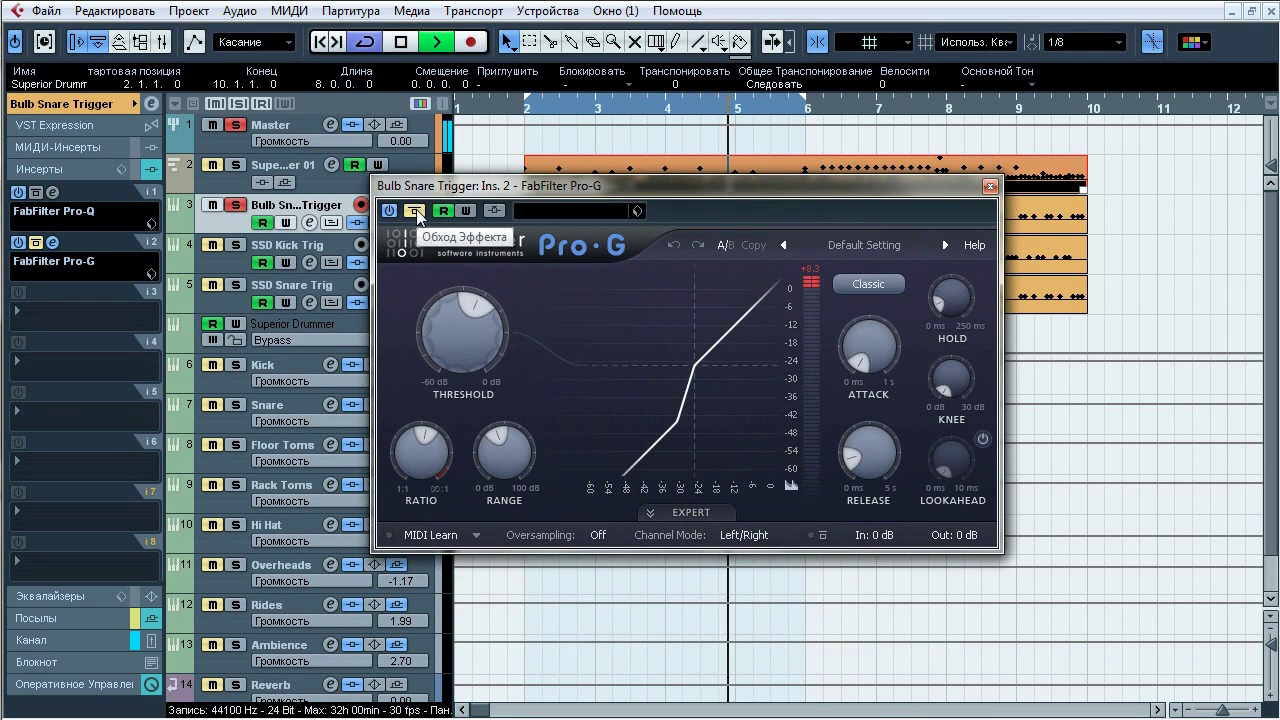
click(416, 209)
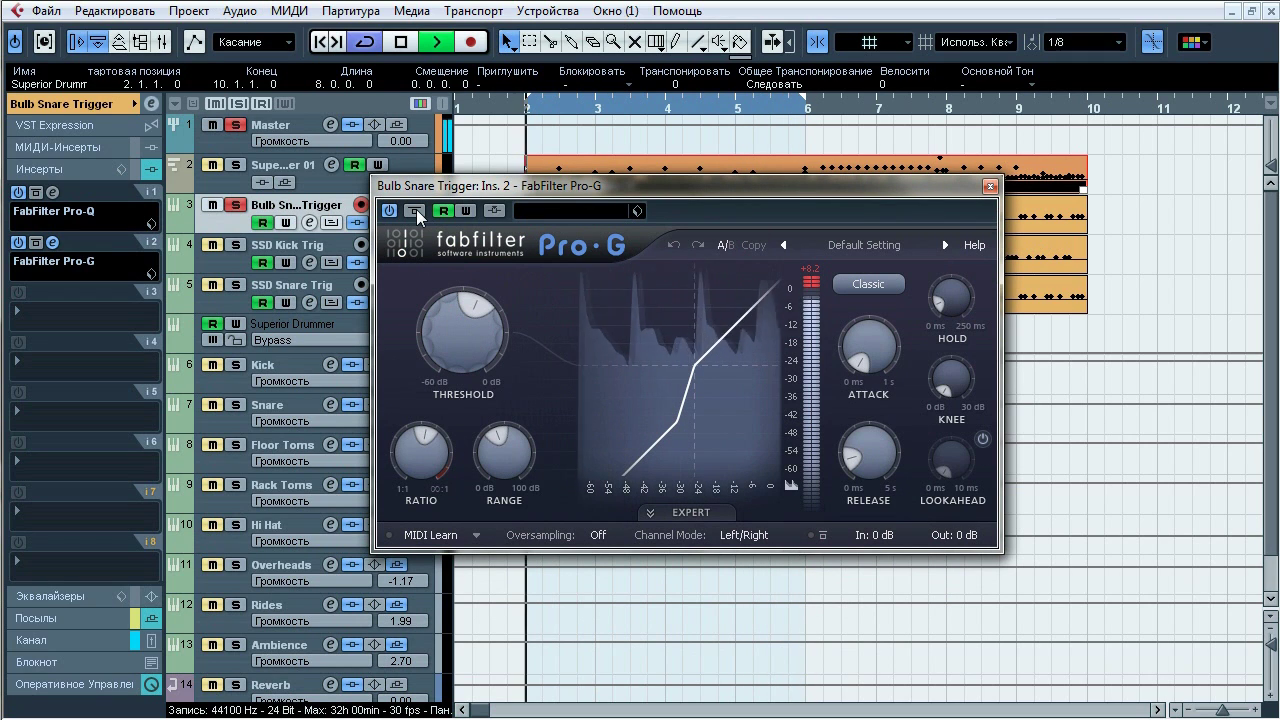
Step: Compare the Bulb Snare Trigger's Pro-G gate bypassed and active, stop playback, and close the gate
click(416, 209)
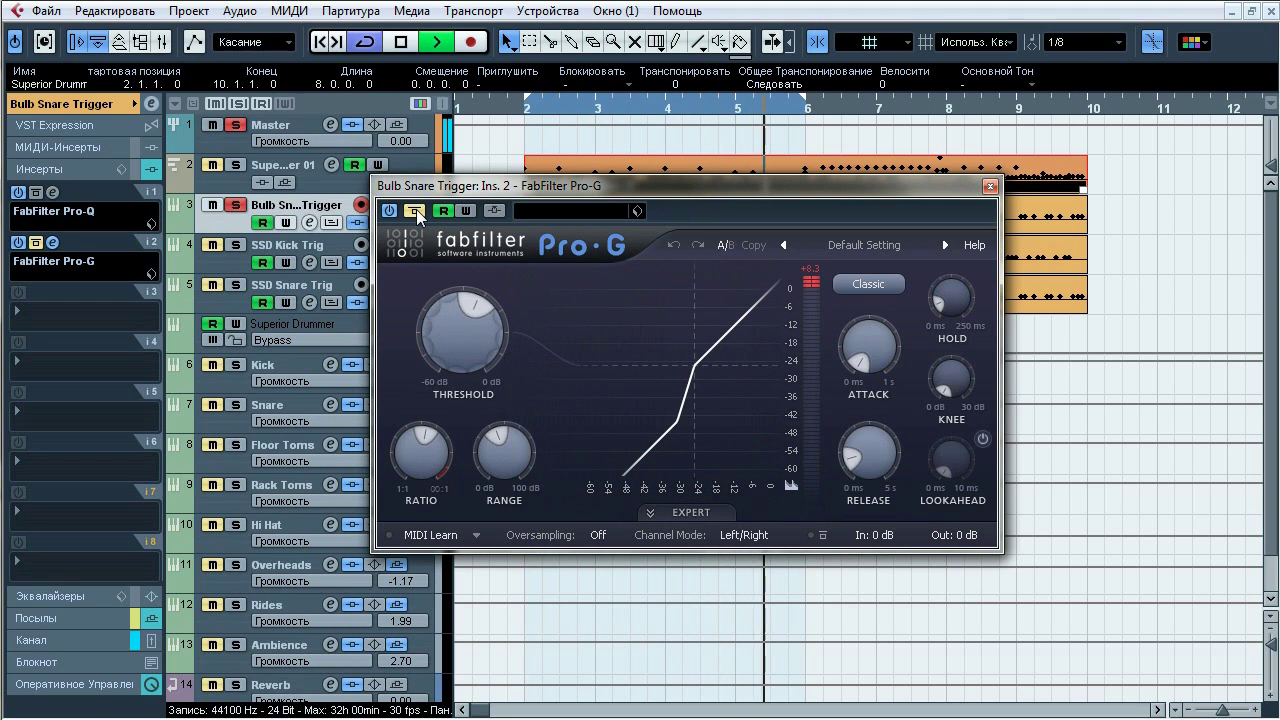
click(416, 209)
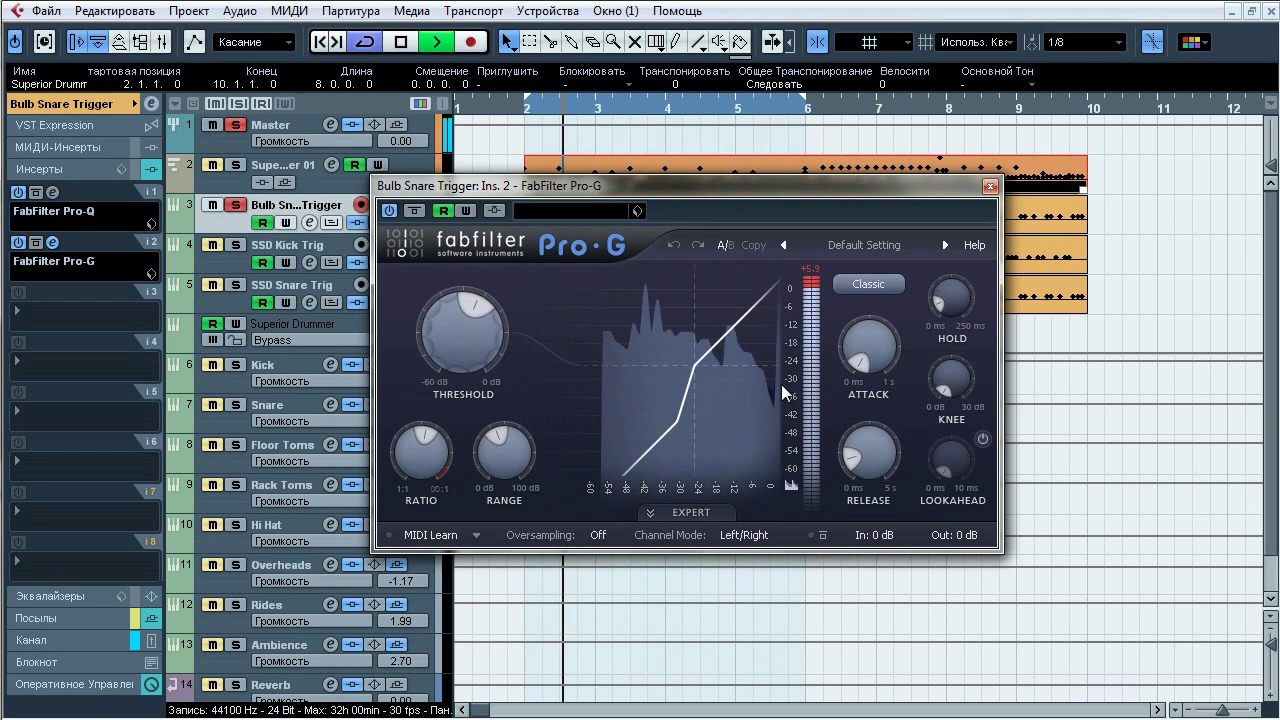
key(space)
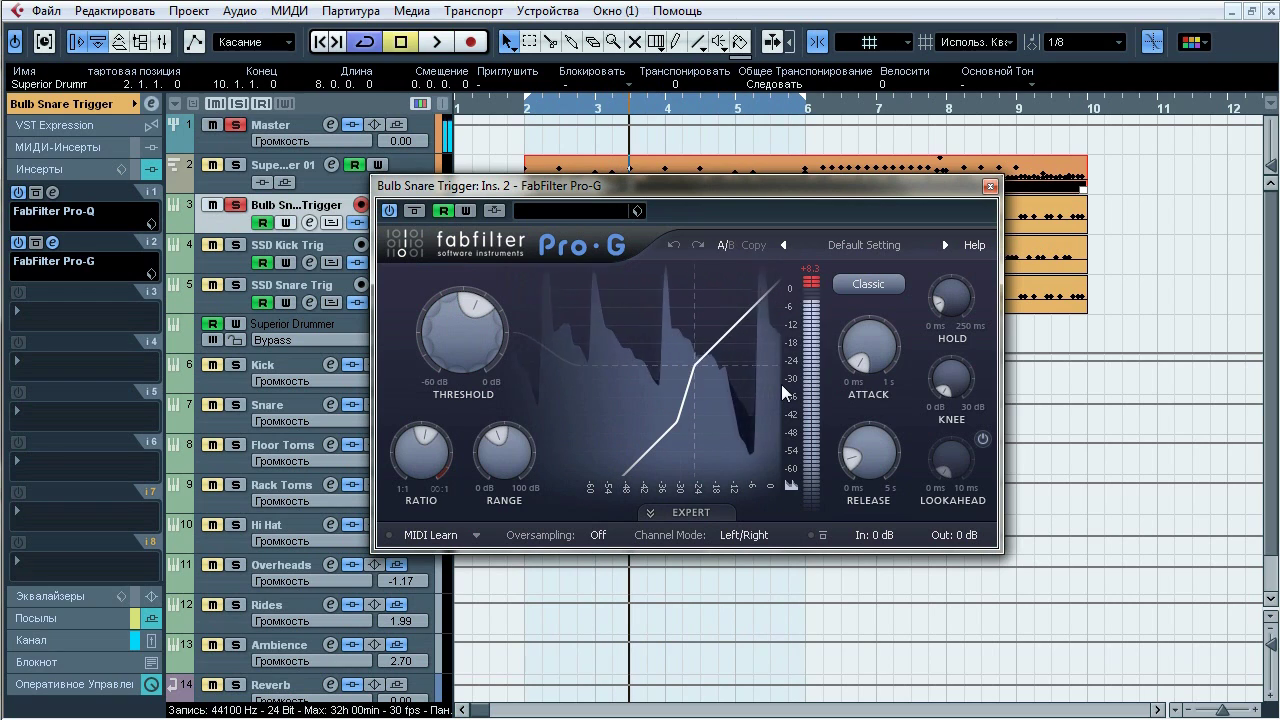
click(990, 186)
Step: Show the Bulb Snare Trigger's sends, compare them bypassed and active during playback, toggle the Reverb send, and stop playback
click(68, 618)
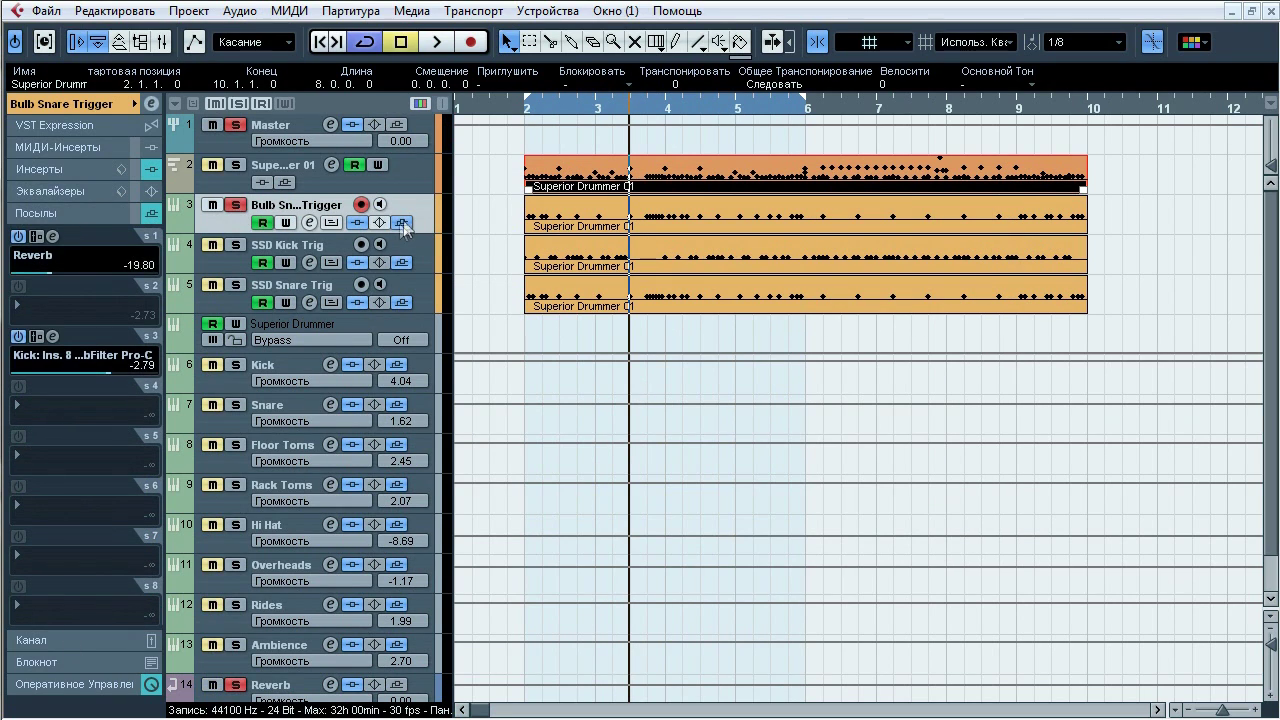
key(space)
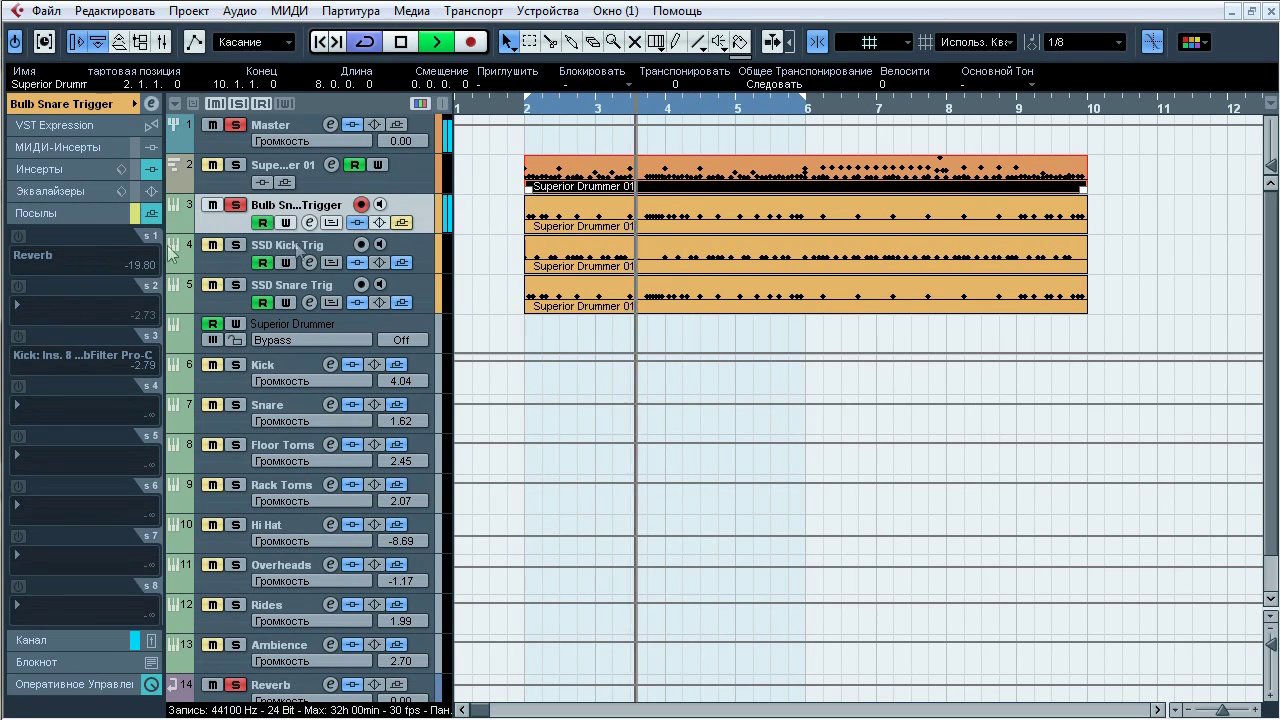
click(405, 224)
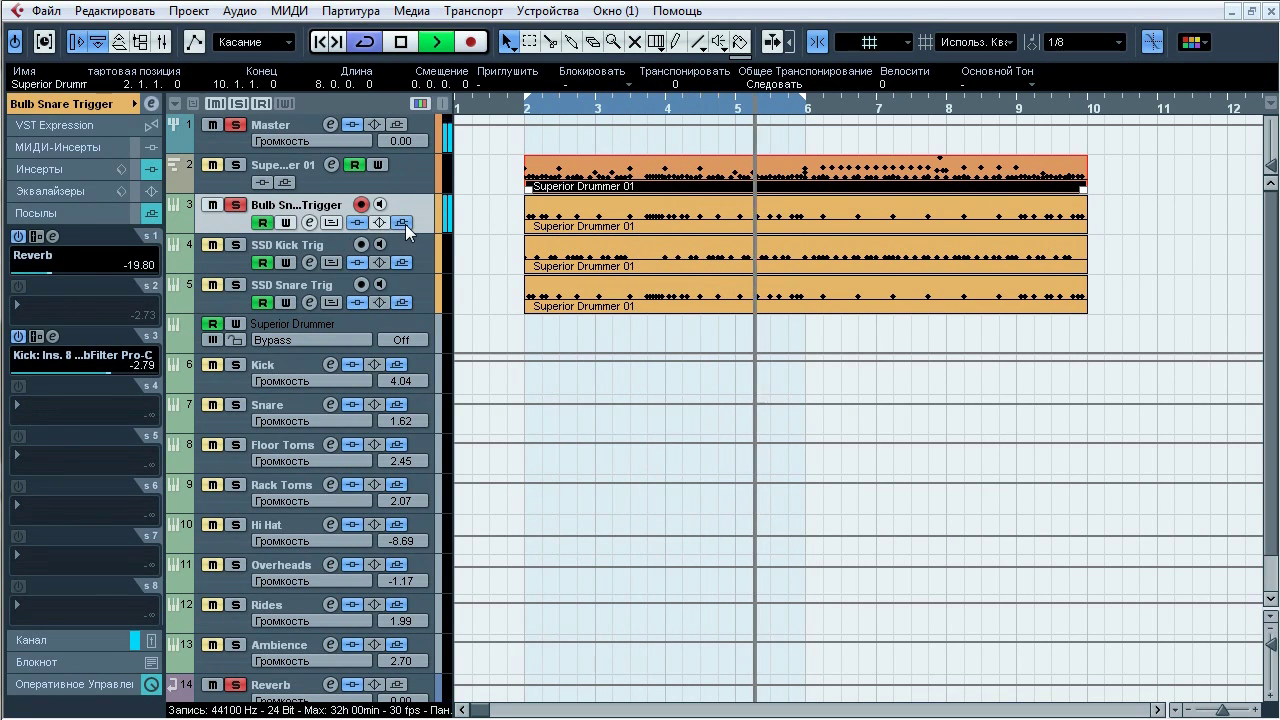
click(19, 238)
click(18, 238)
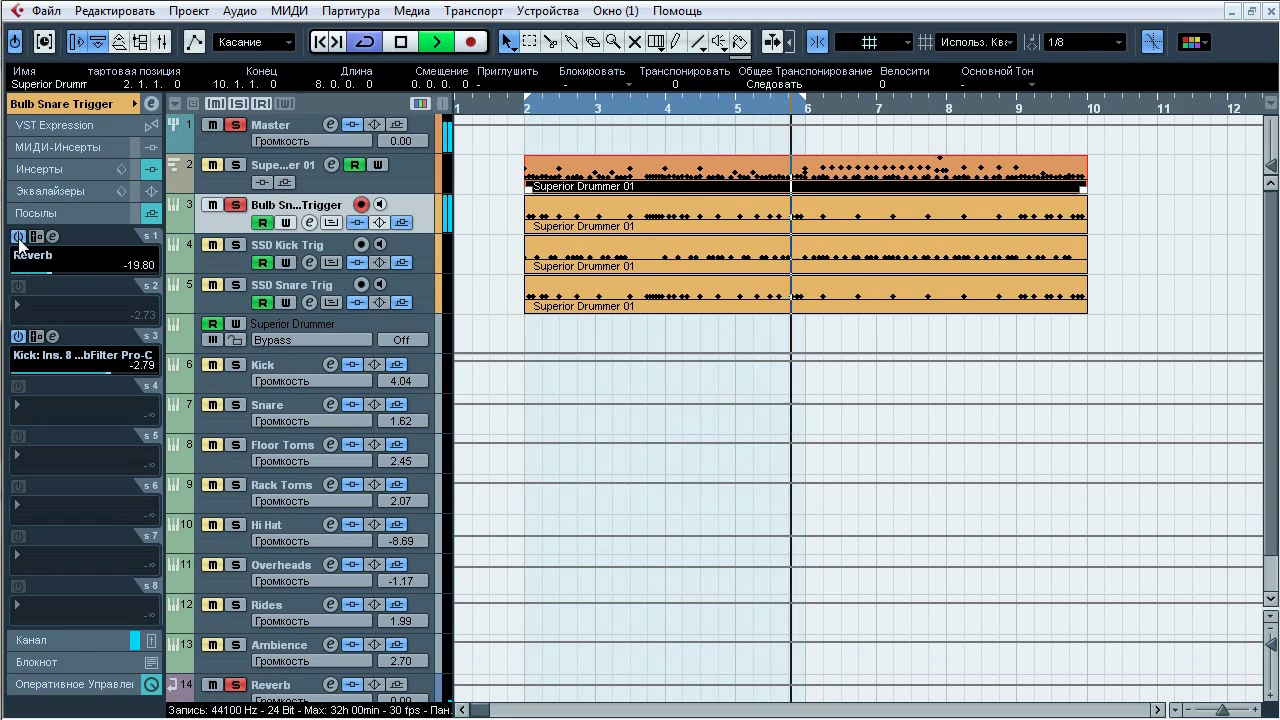
key(space)
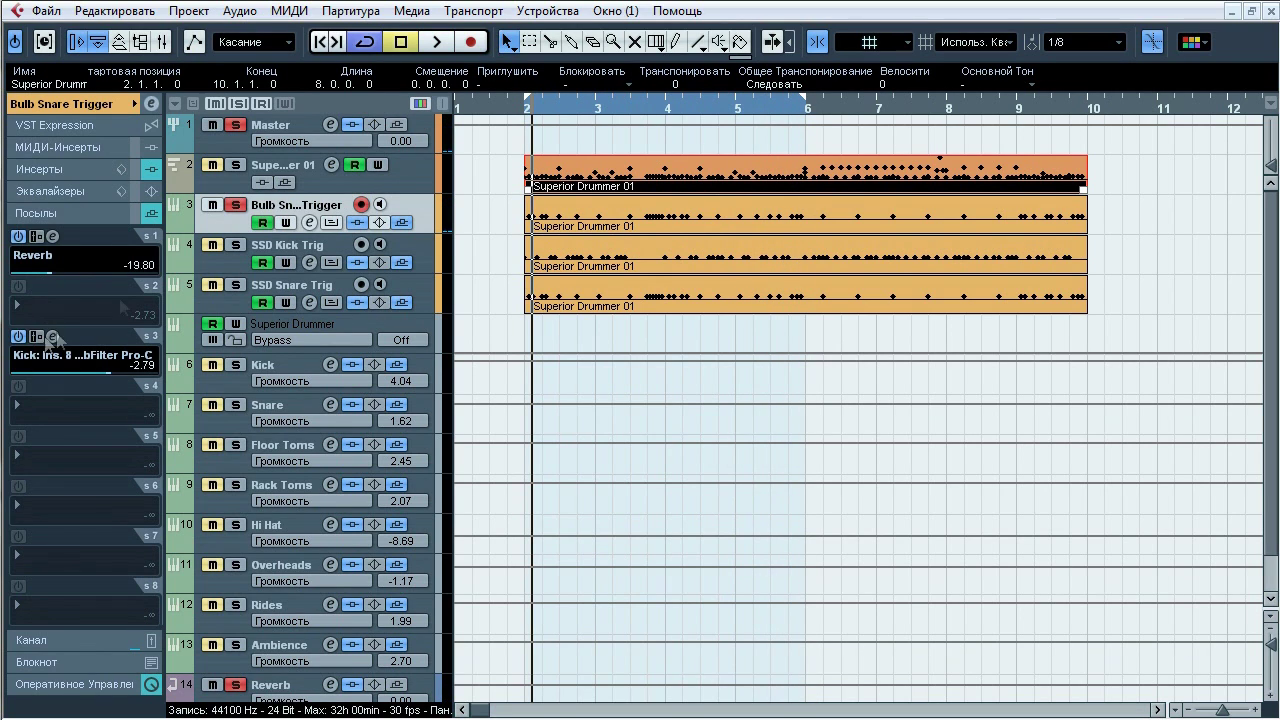
Step: Select the SSD Kick Trig track and show its basic track settings and instrument routing
click(305, 245)
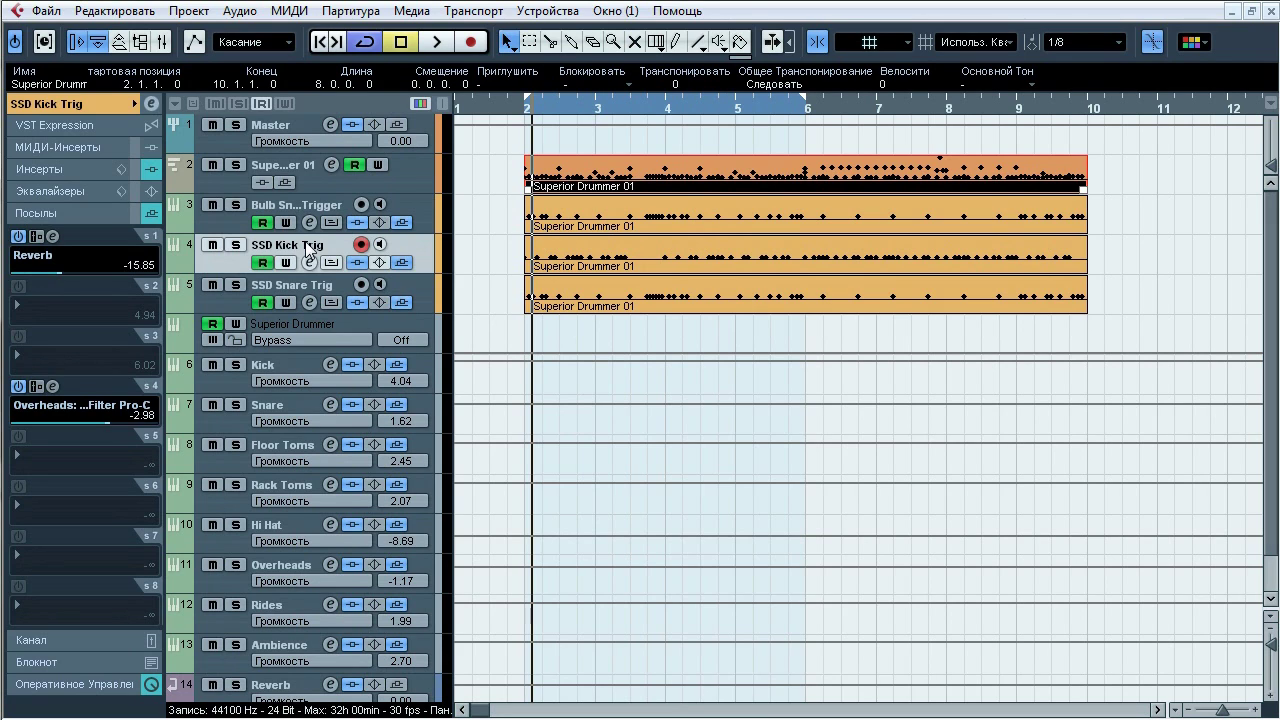
click(67, 104)
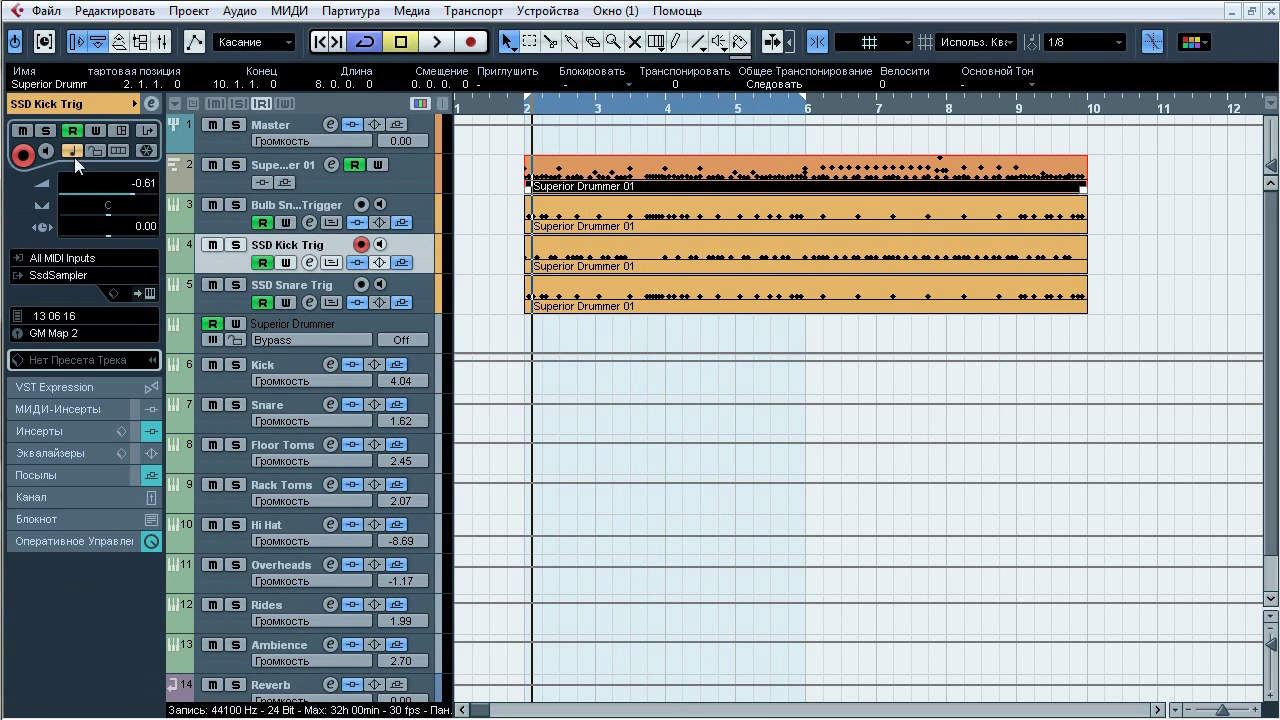
click(40, 431)
click(306, 284)
click(304, 263)
click(93, 106)
Step: View the SSD Kick Trig and SSD Snare Trig MIDI parts one after the other in the drum editor, closing each
click(473, 252)
double_click(574, 253)
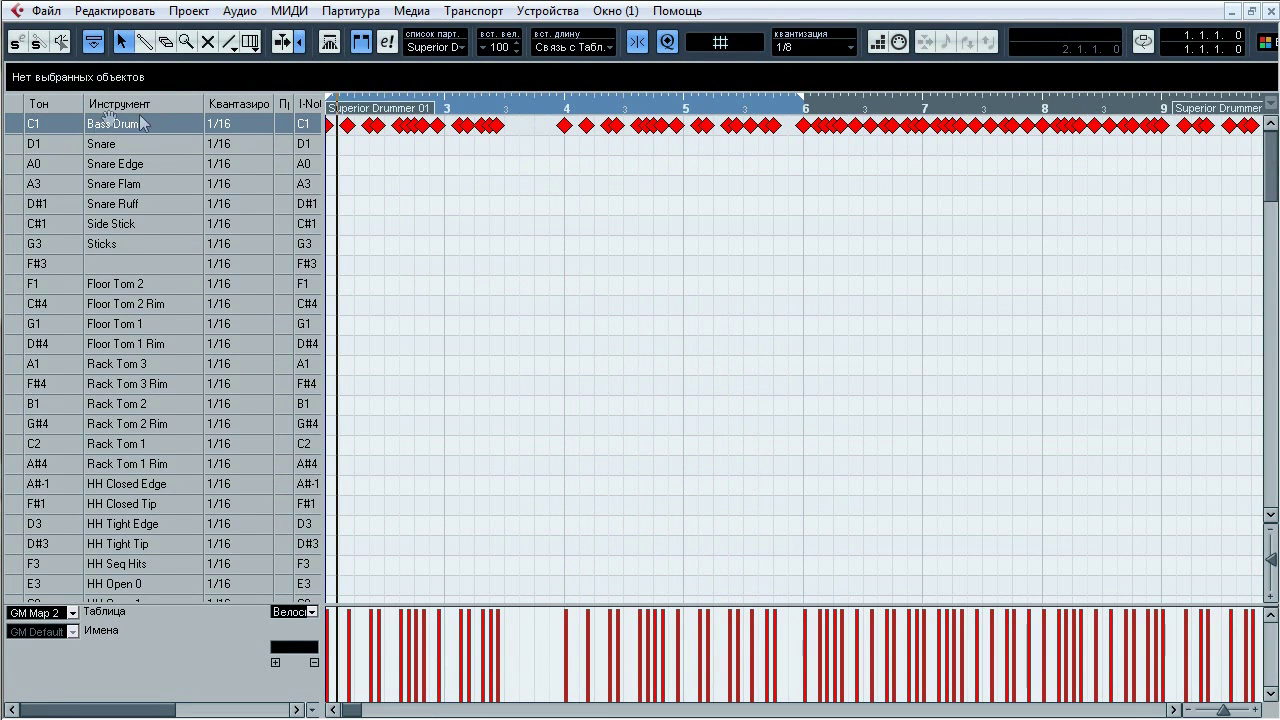
click(1271, 10)
double_click(663, 302)
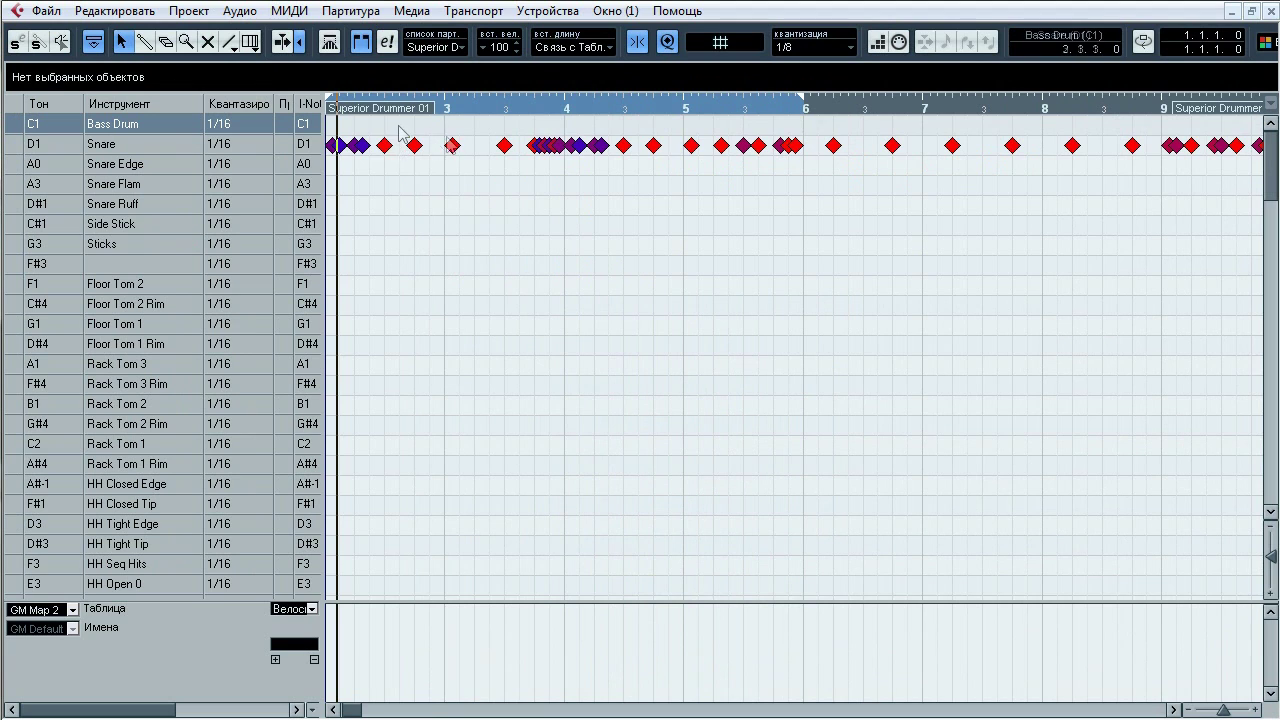
click(20, 146)
click(16, 129)
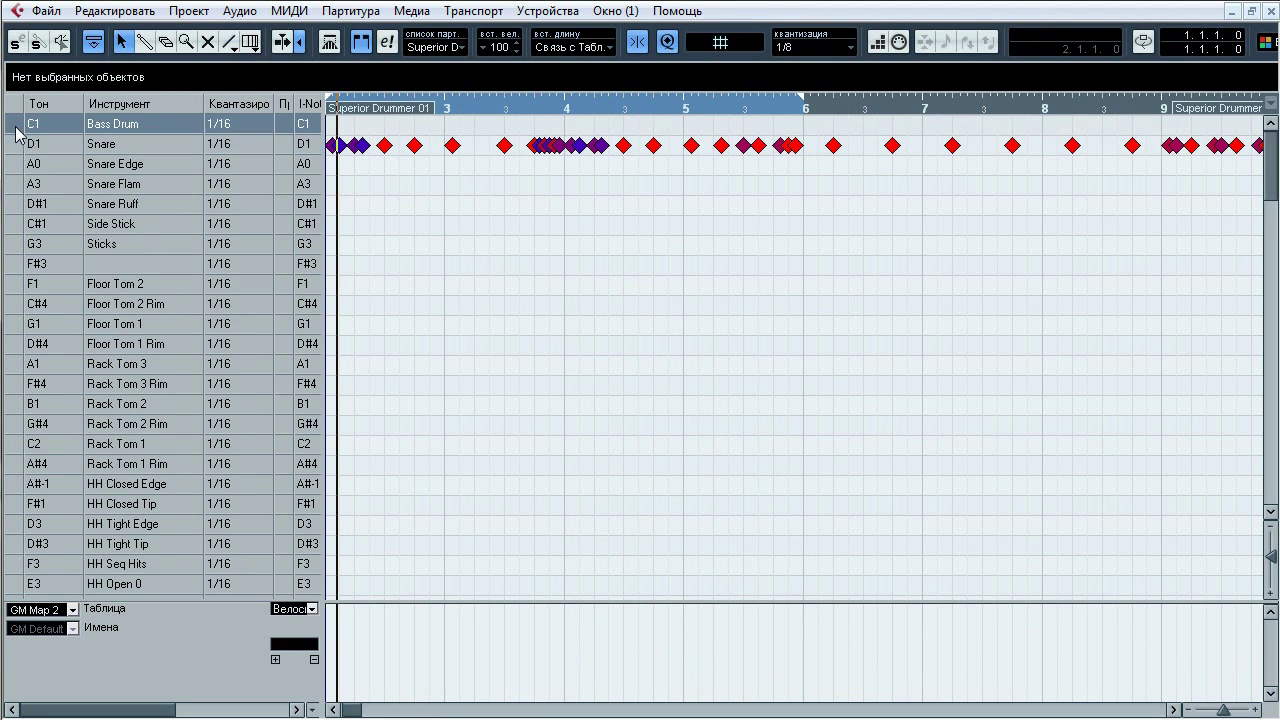
click(1272, 11)
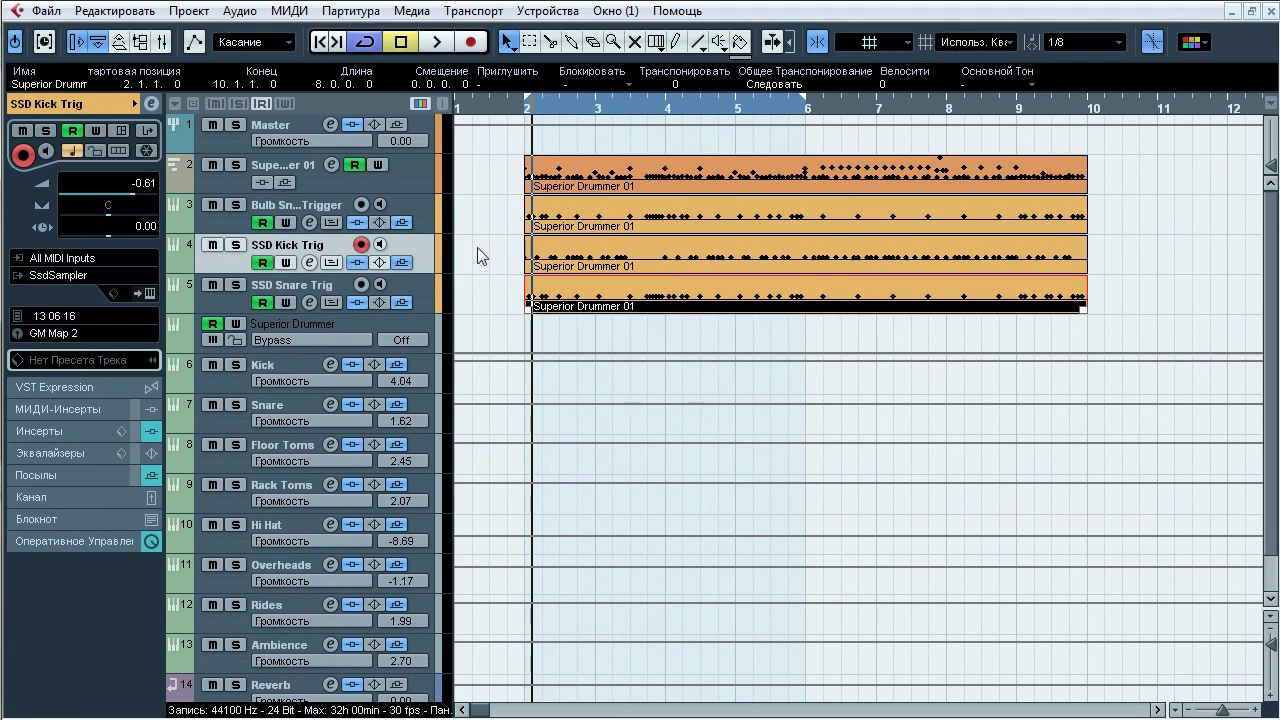
Step: Open the SSD Kick Trig's sampler and show the kick and snare used in its constructed kit
click(149, 293)
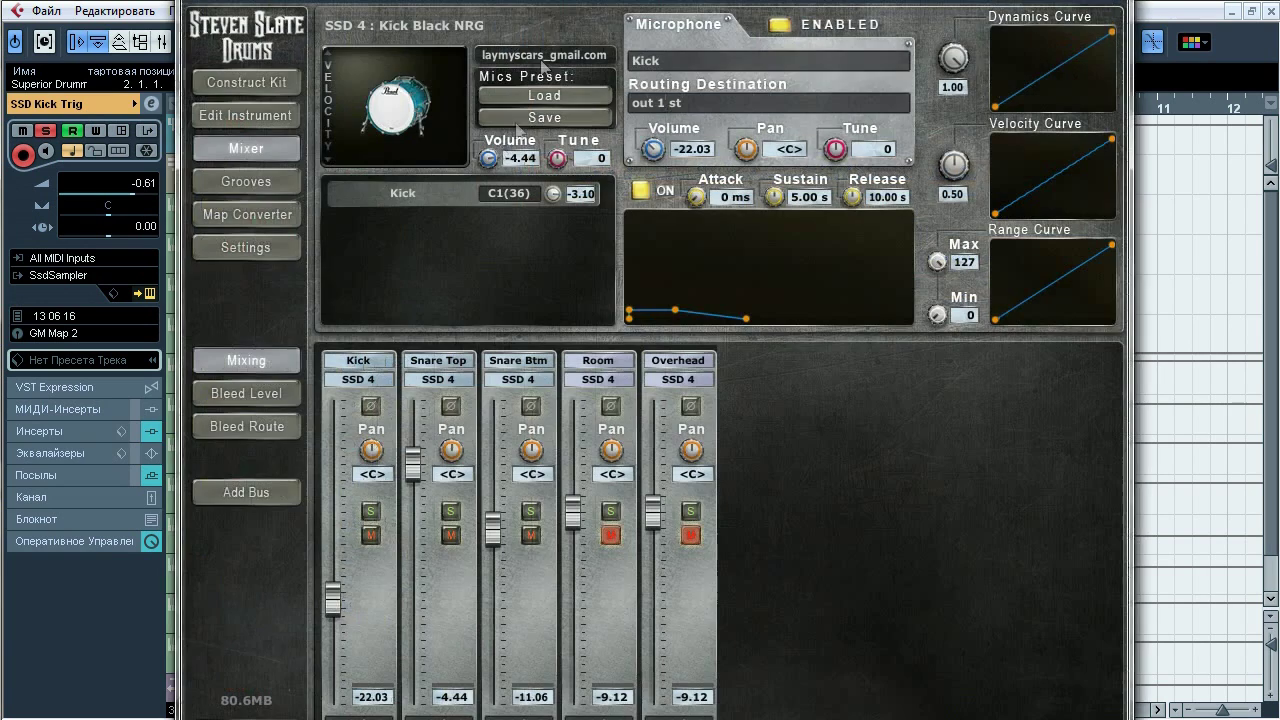
click(250, 88)
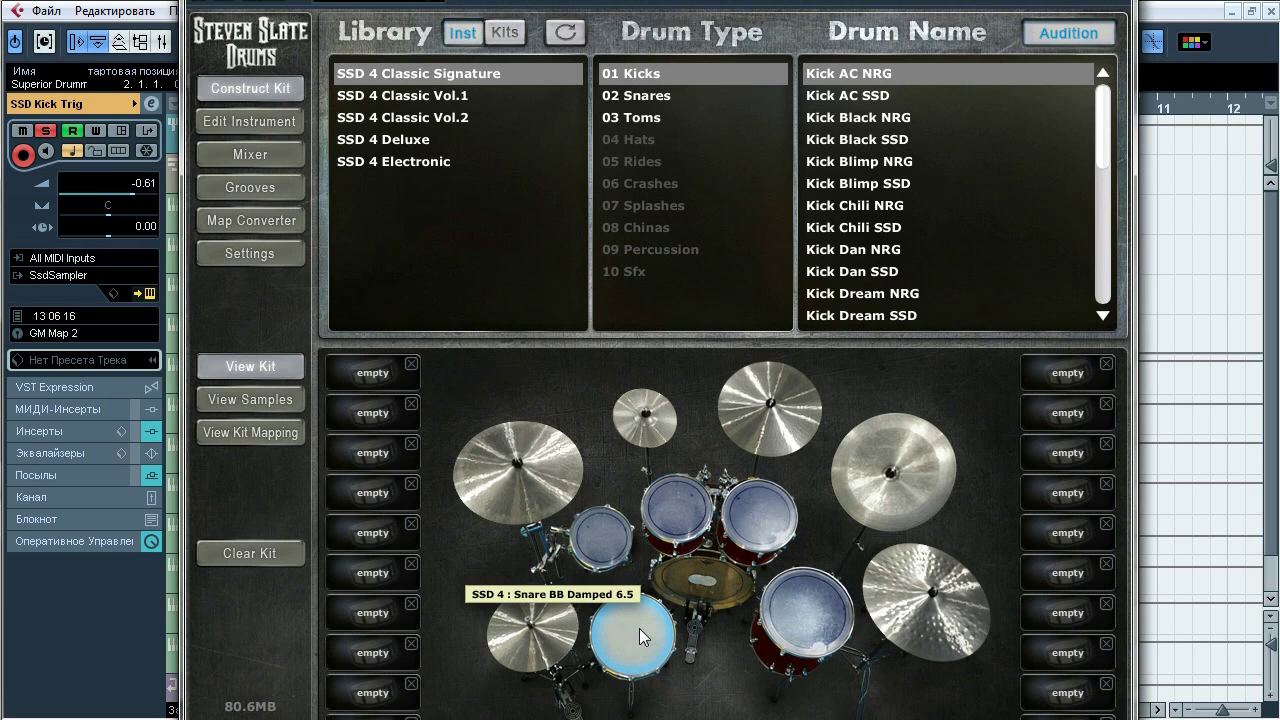
click(714, 583)
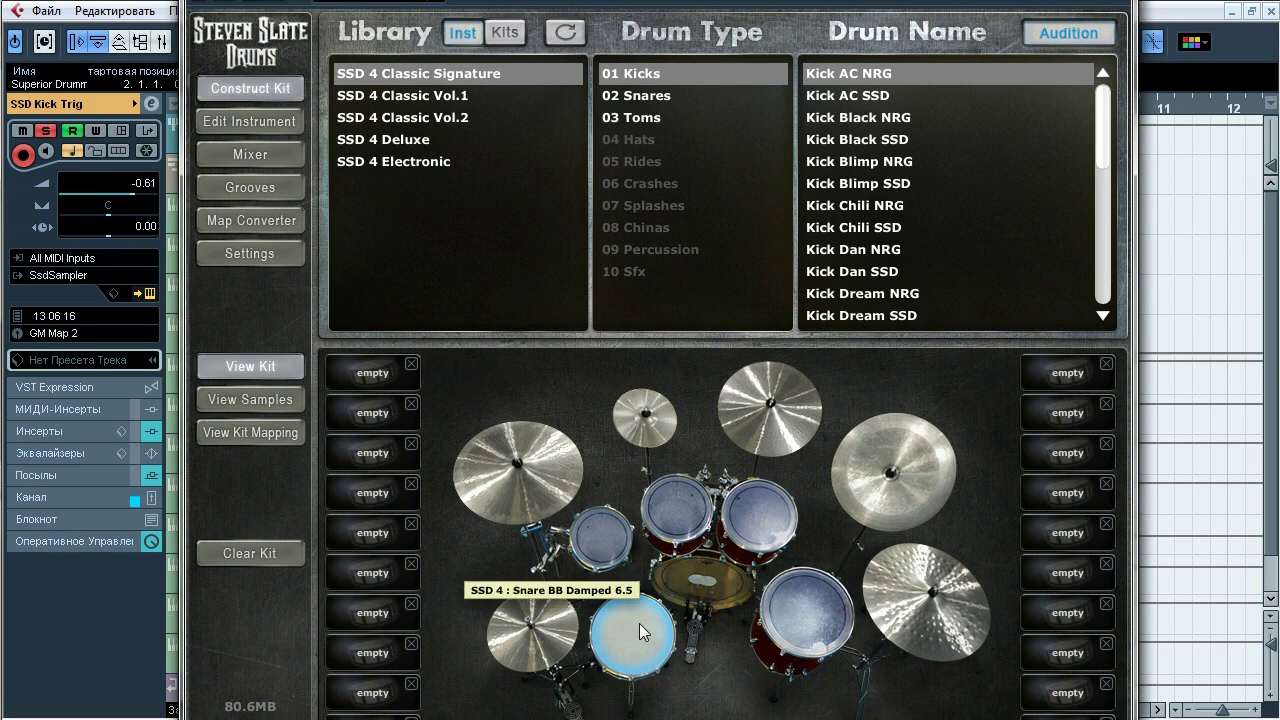
click(639, 623)
drag(560, 3, 519, 0)
Step: Review the sampler's mixer channels and bleed levels, return to the mixing view, and close the sampler
click(222, 148)
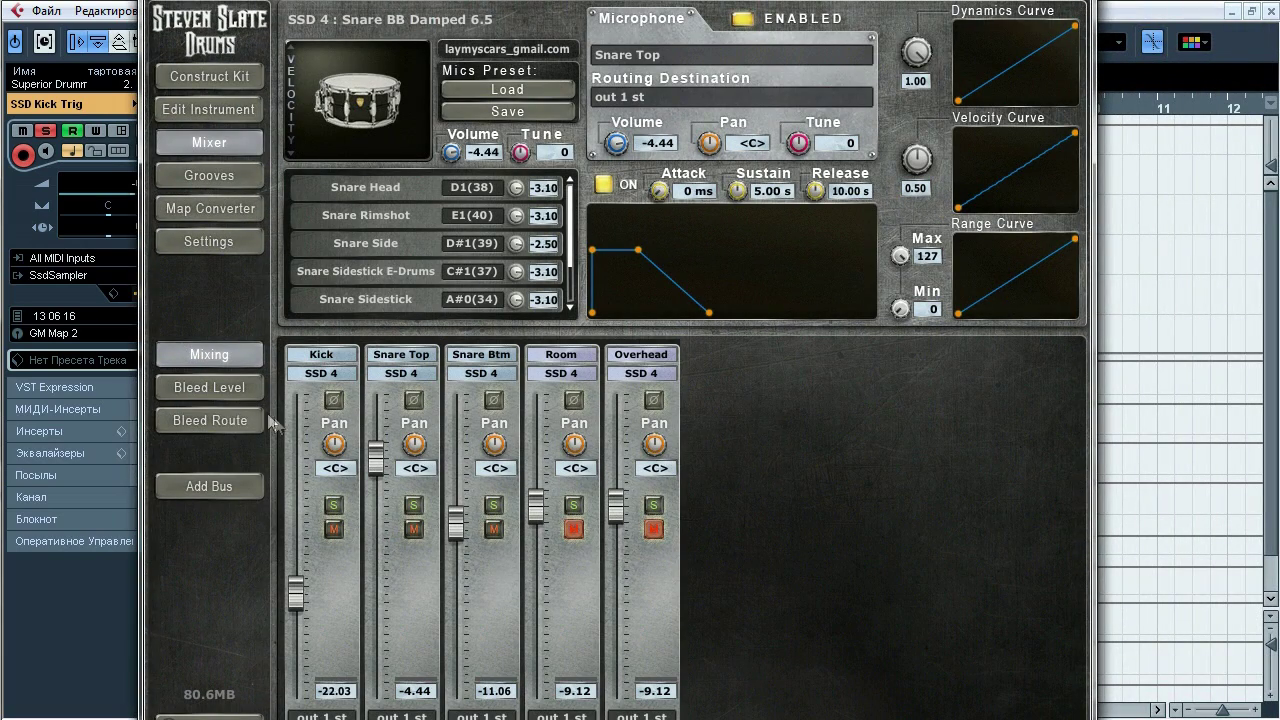
click(228, 389)
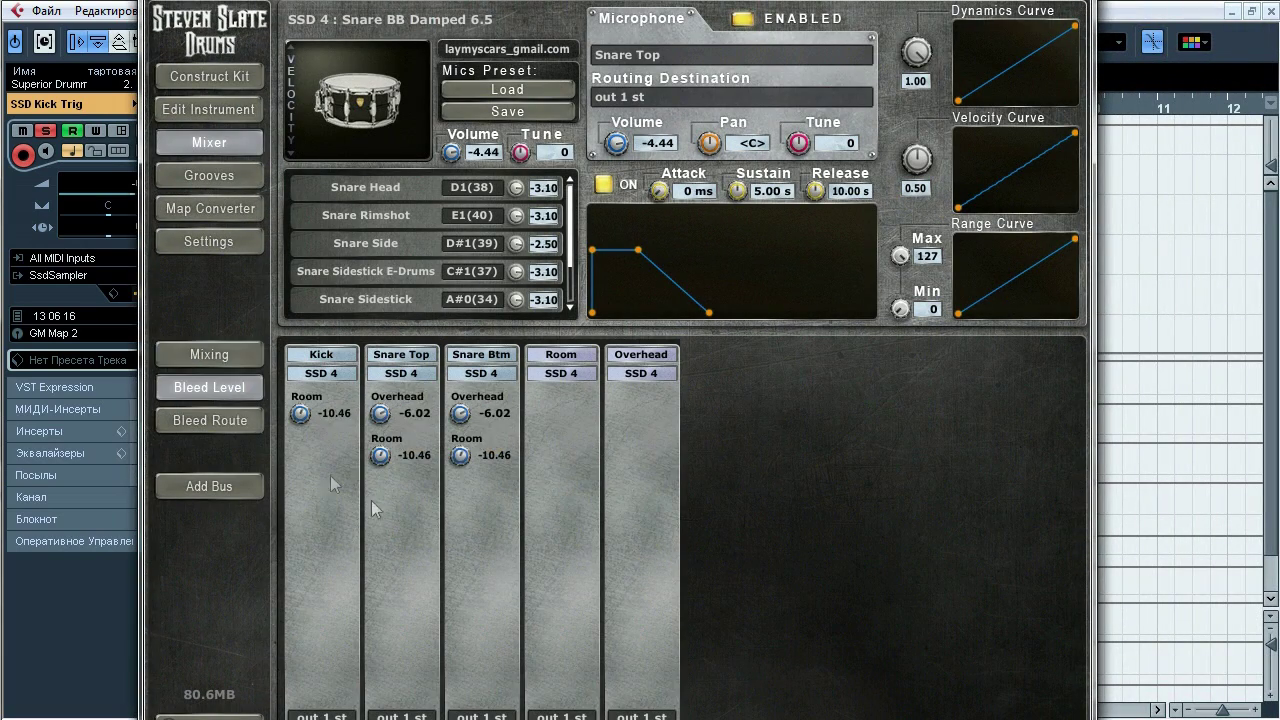
click(232, 360)
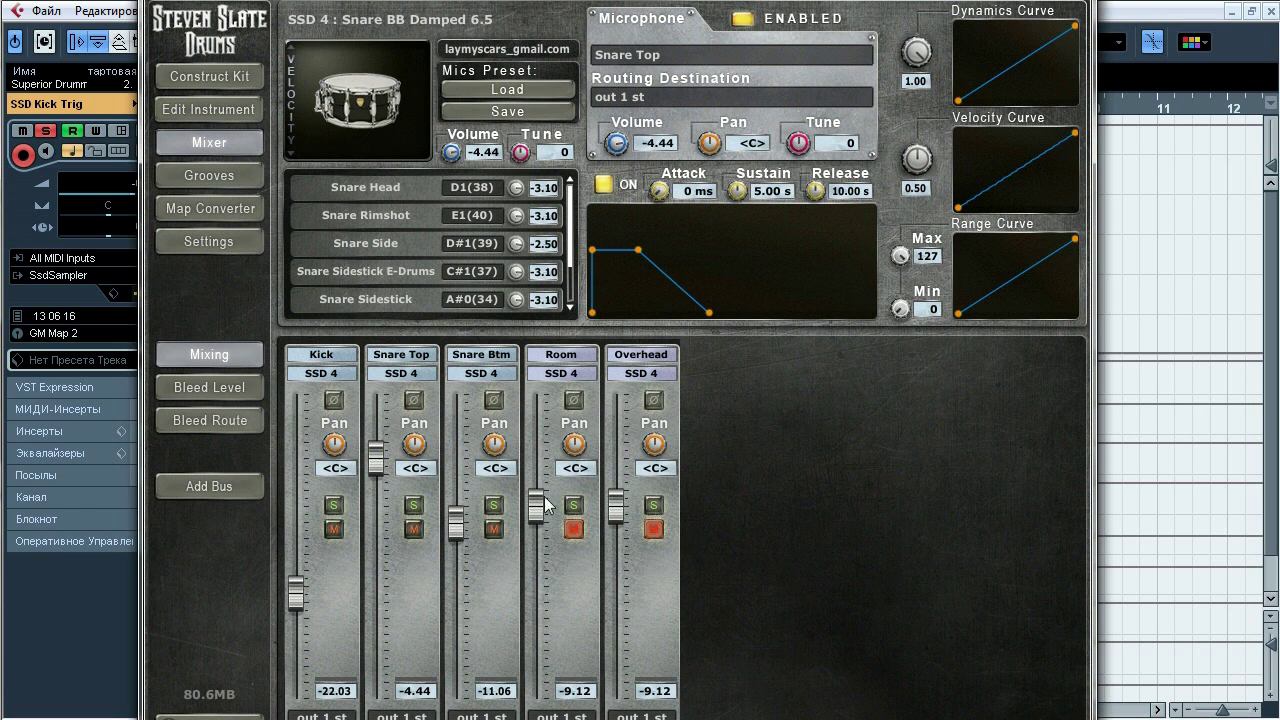
click(1084, 3)
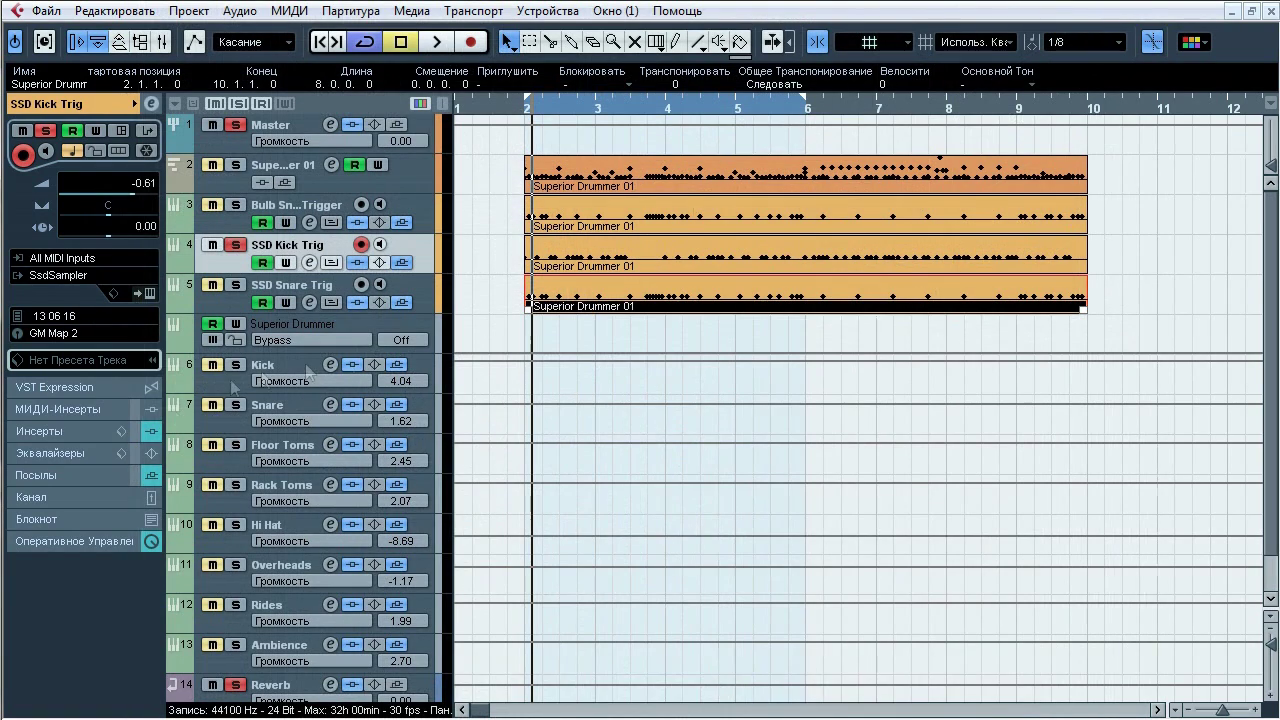
Step: Show the SSD Kick Trig's inserts, compare them all bypassed and active while the loop plays, and stop playback
click(72, 430)
key(space)
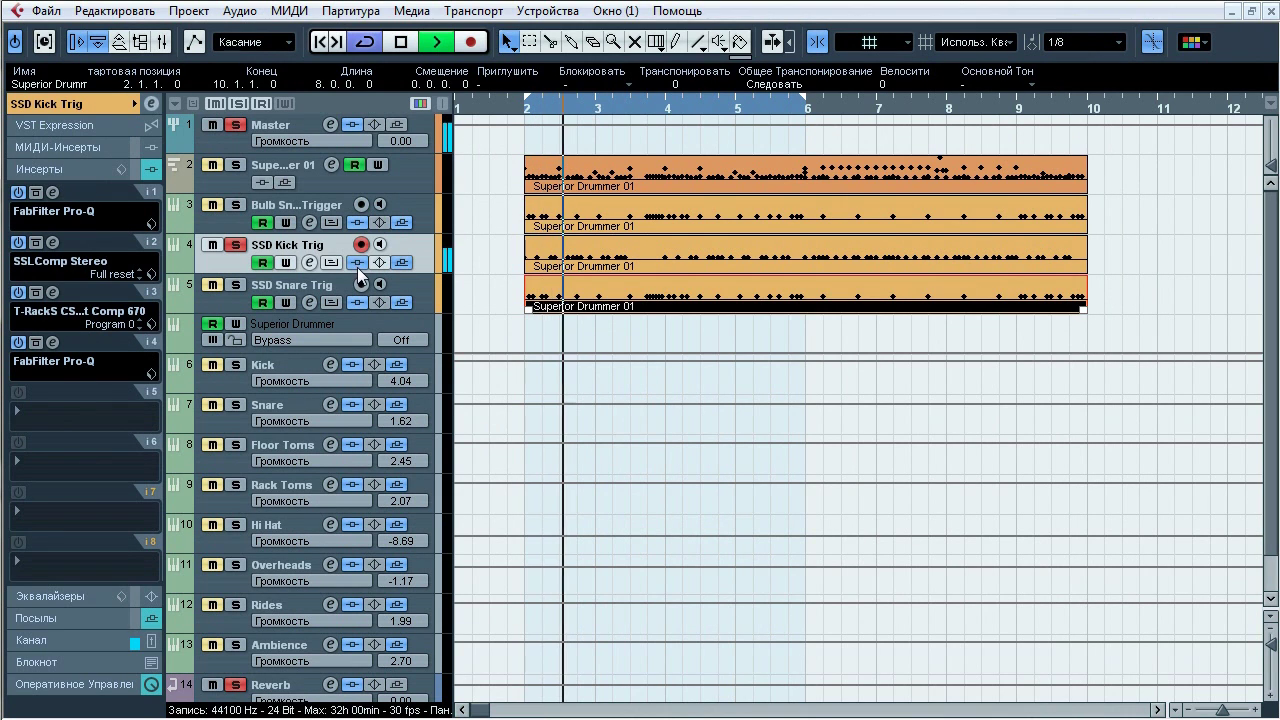
click(357, 262)
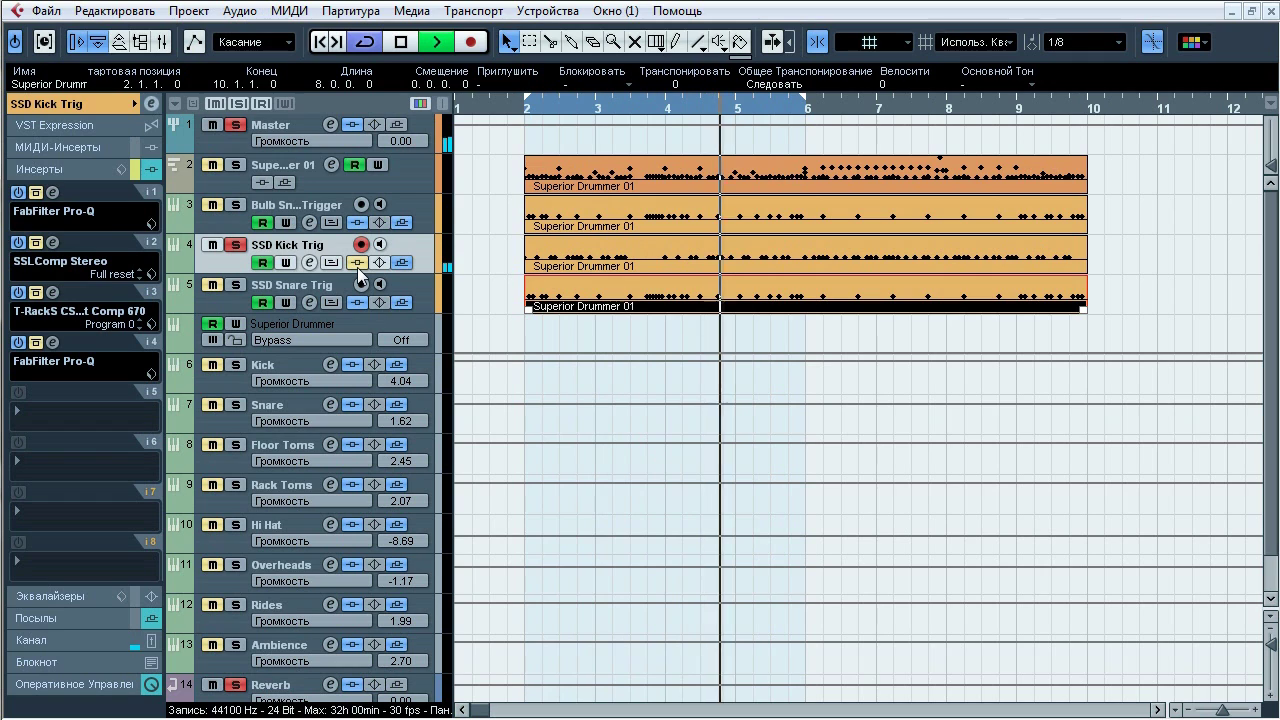
click(357, 265)
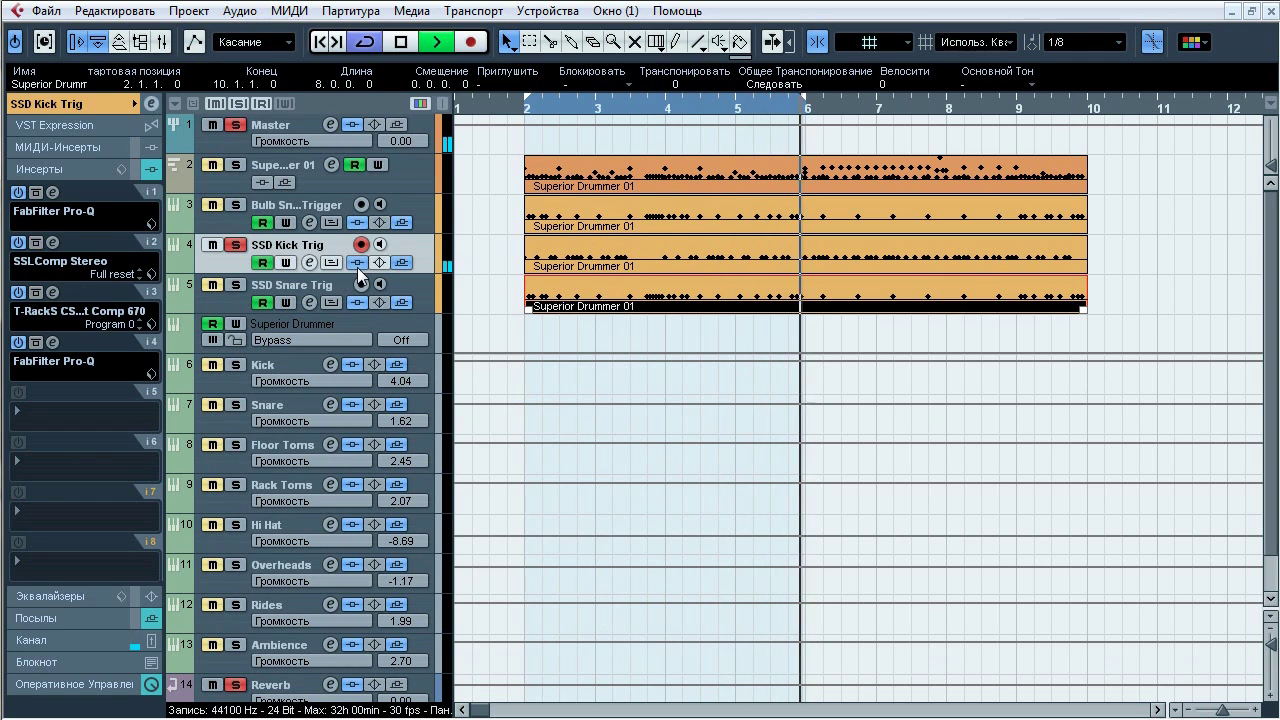
click(357, 262)
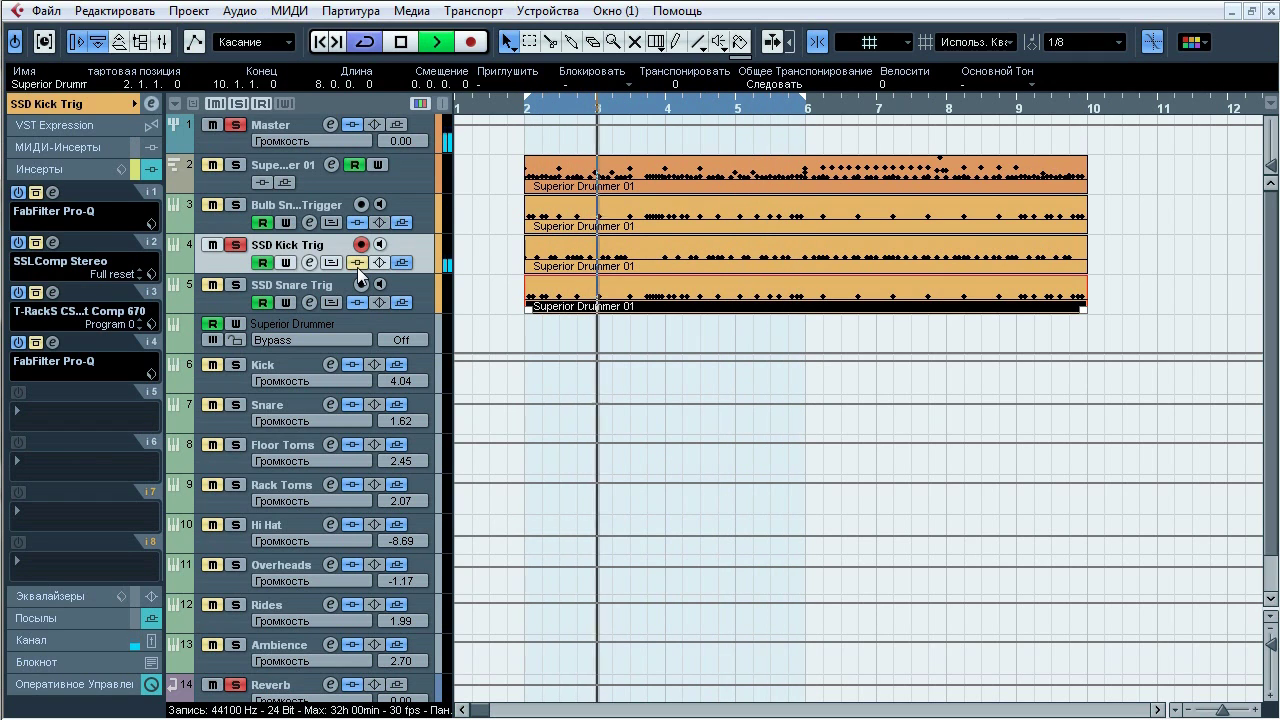
click(357, 262)
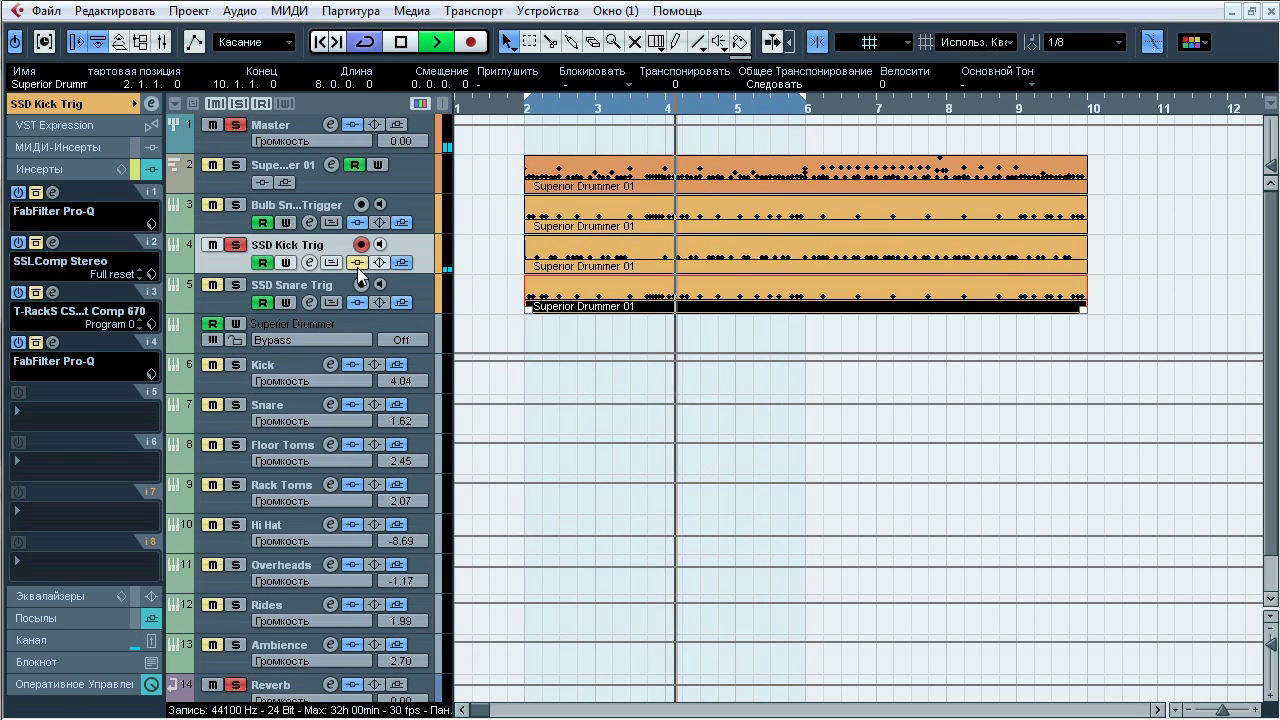
click(357, 262)
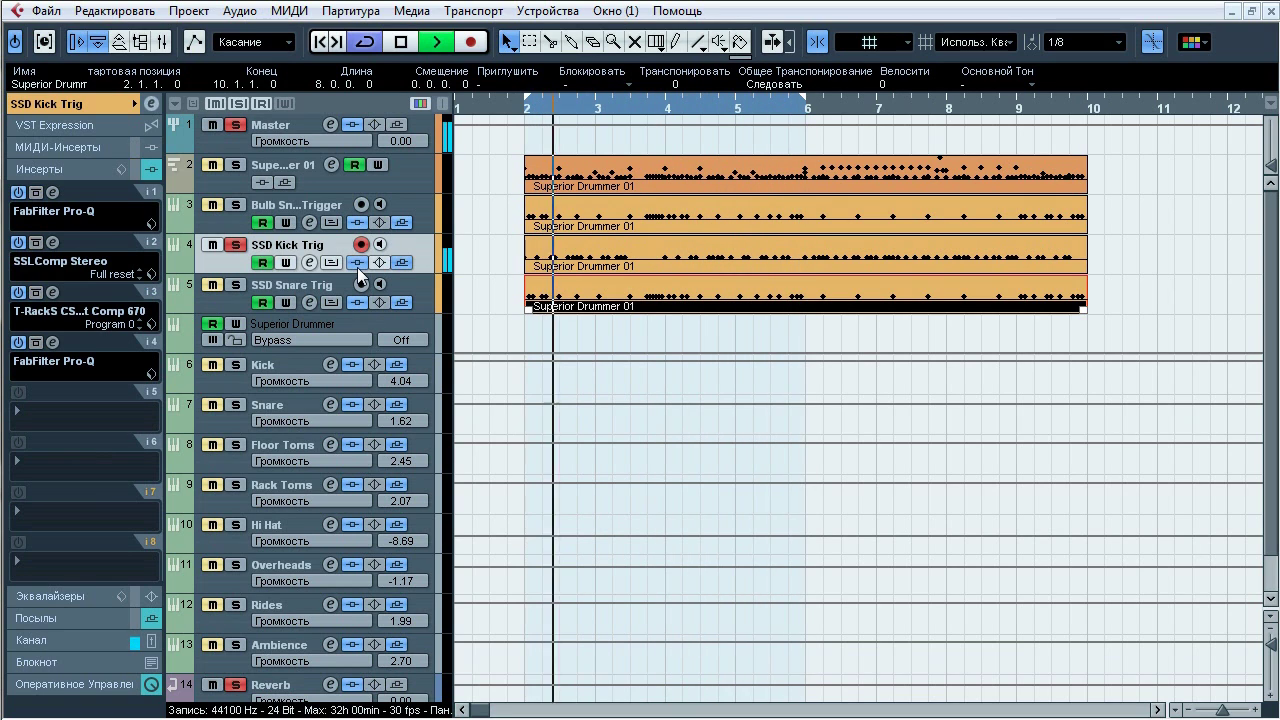
key(space)
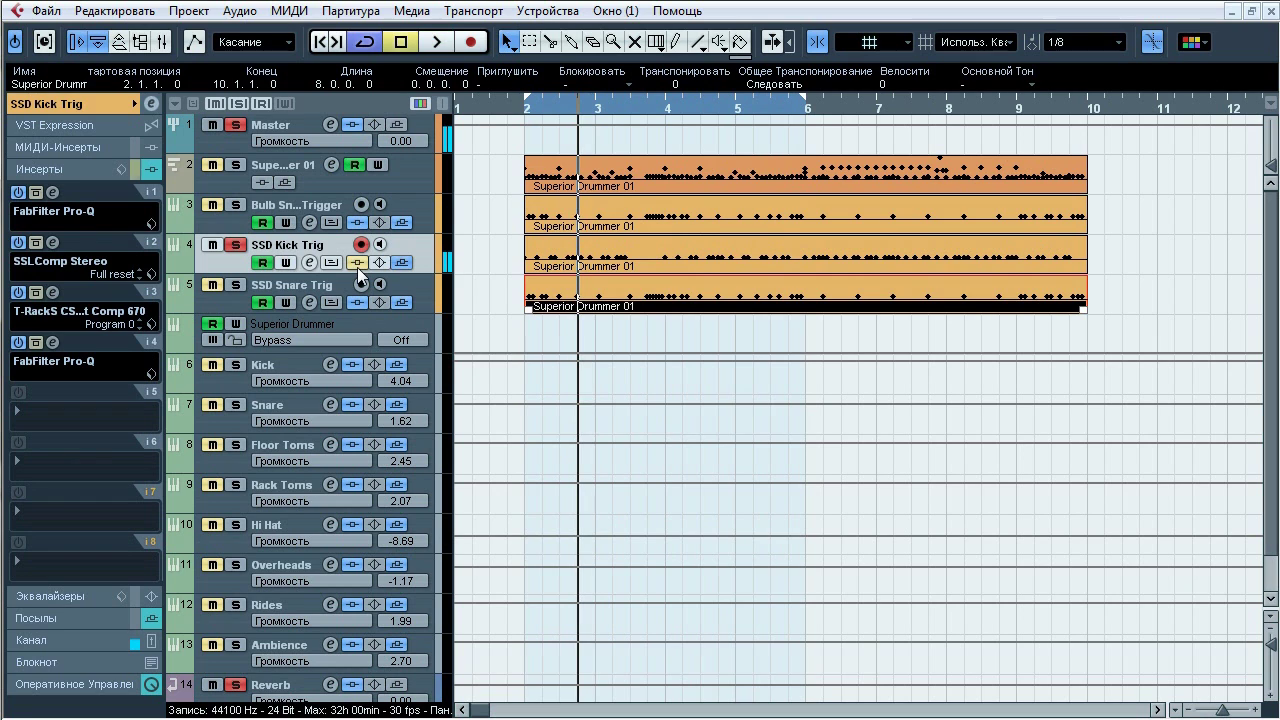
Step: Open the Pro-Q equalizer in the SSD Kick Trig's first insert and compare it bypassed and active during playback
click(55, 191)
drag(740, 91, 615, 110)
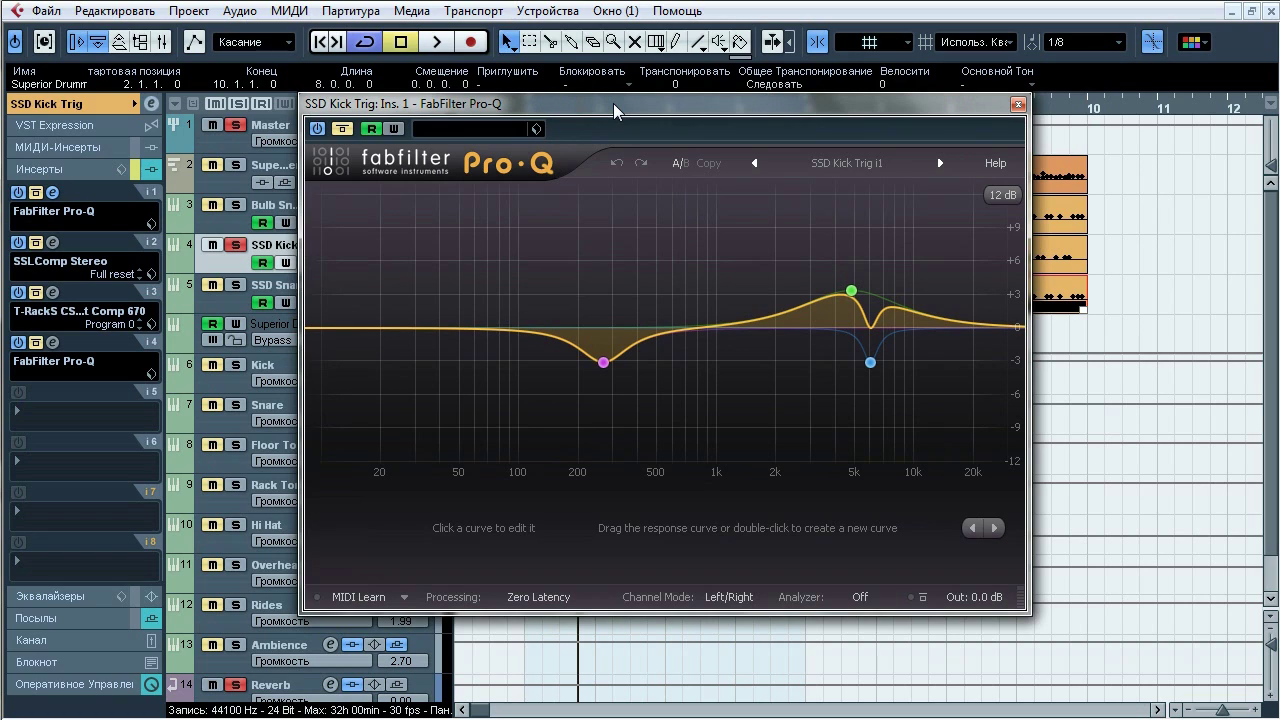
key(space)
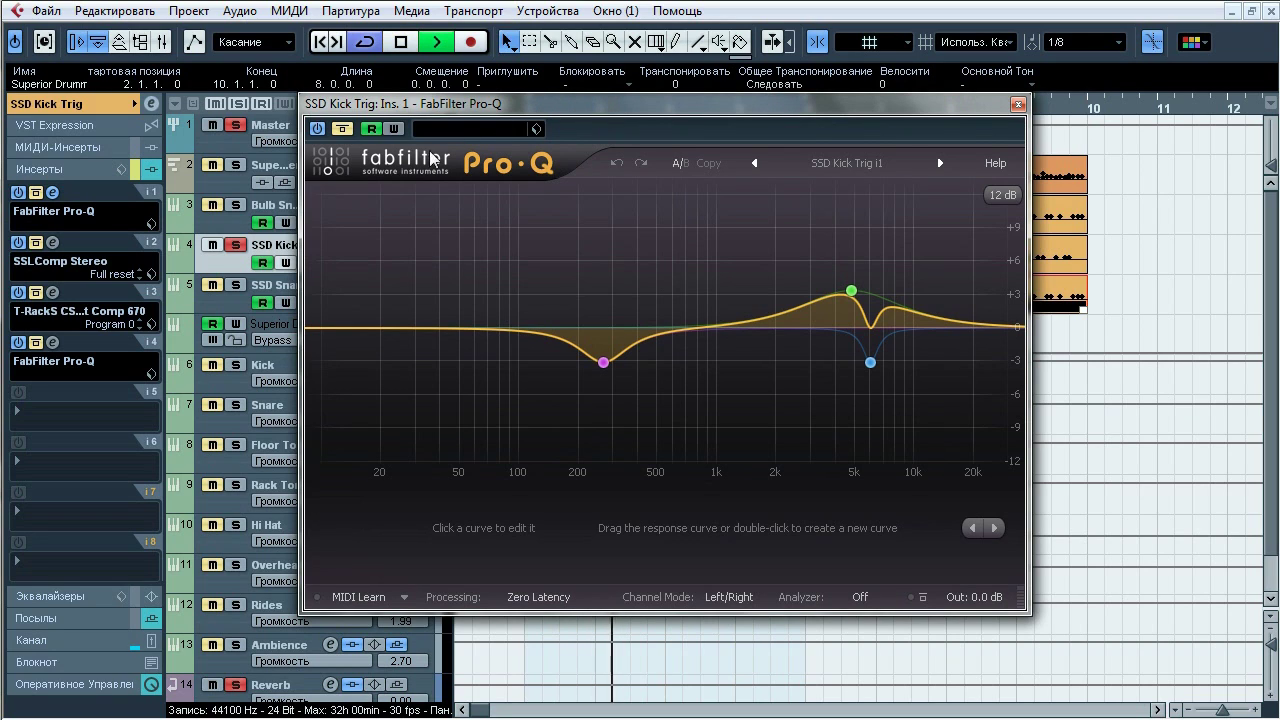
click(345, 134)
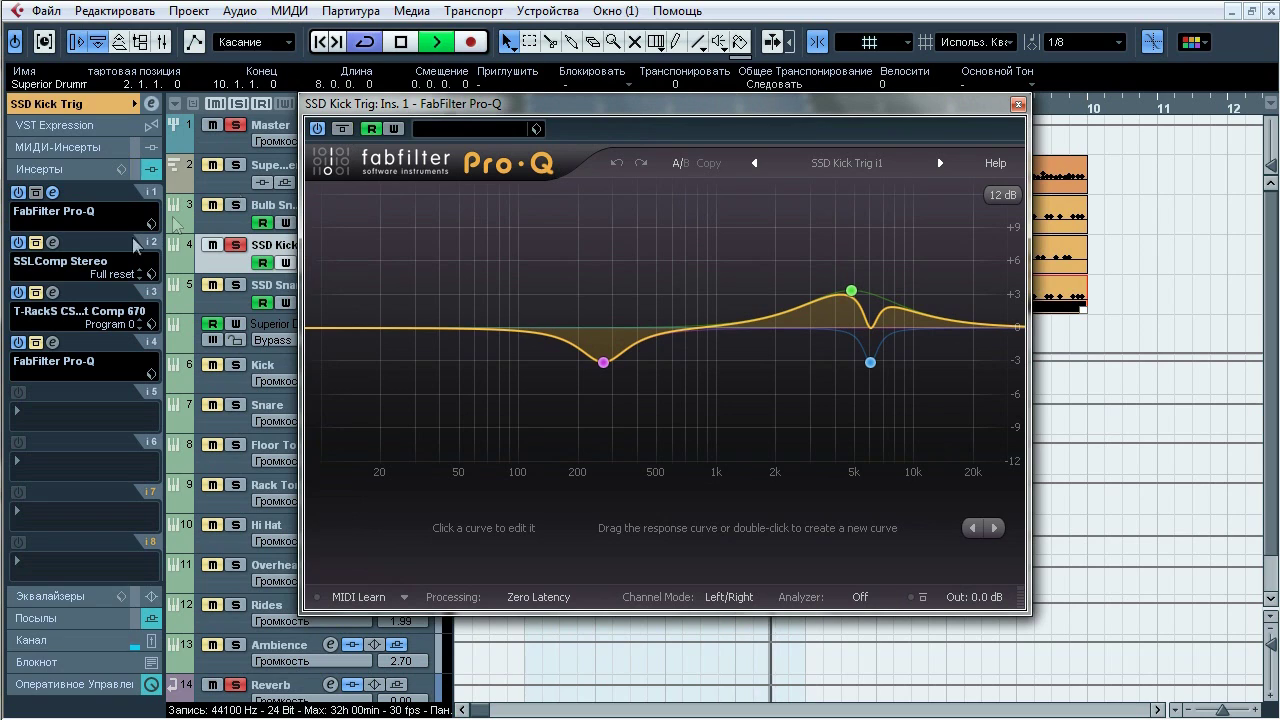
click(342, 130)
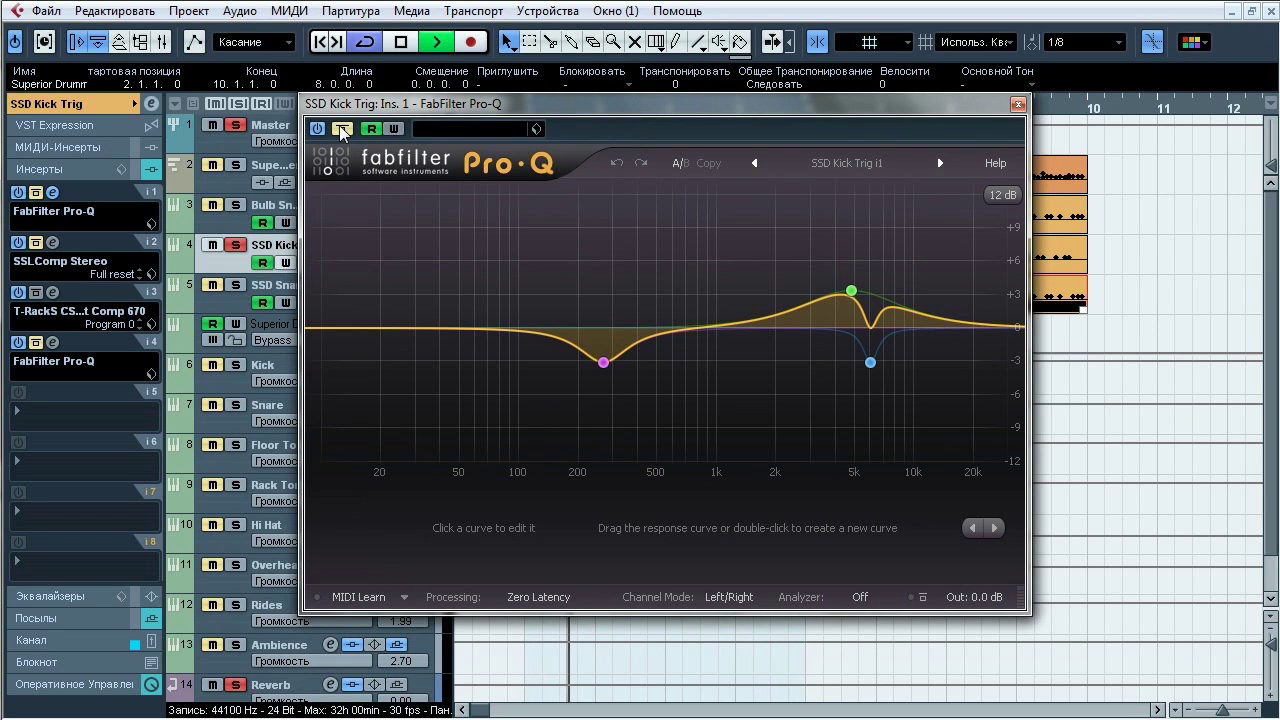
Step: Audition Pro-Q's 267 Hz cut, 4.8 kHz boost and 6 kHz cut bands individually in solo
click(603, 362)
click(633, 393)
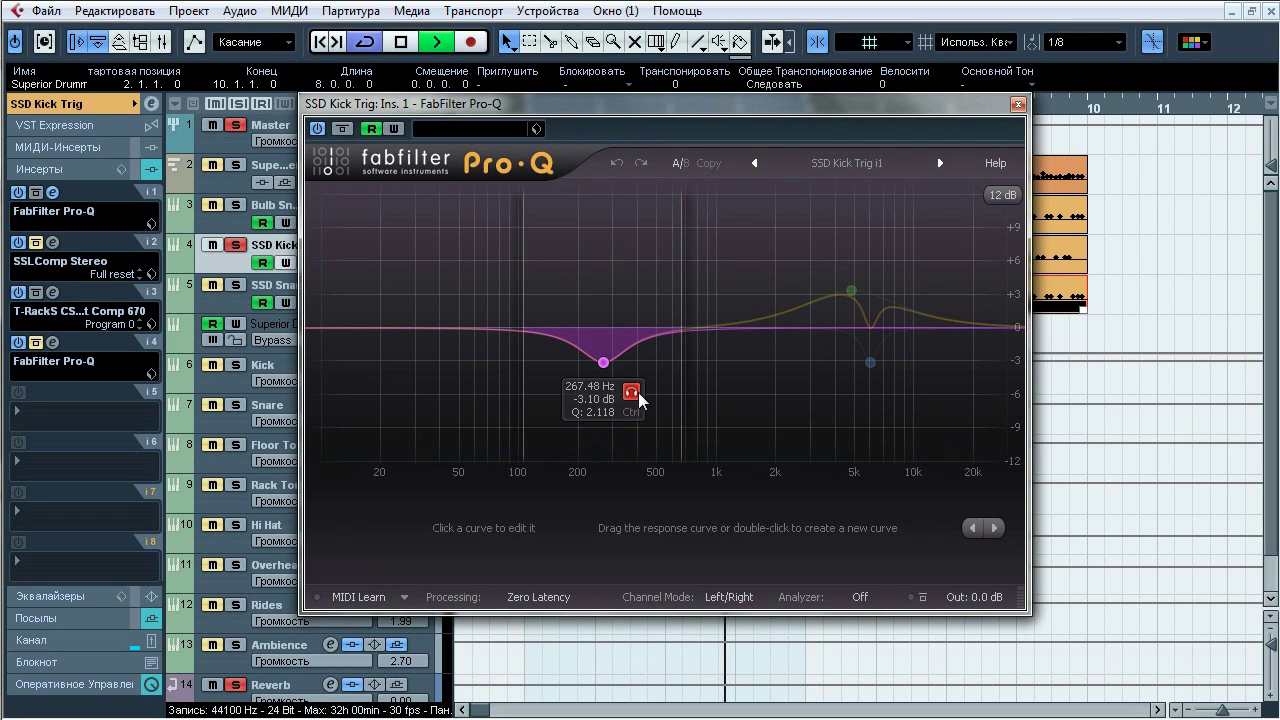
click(633, 393)
click(880, 247)
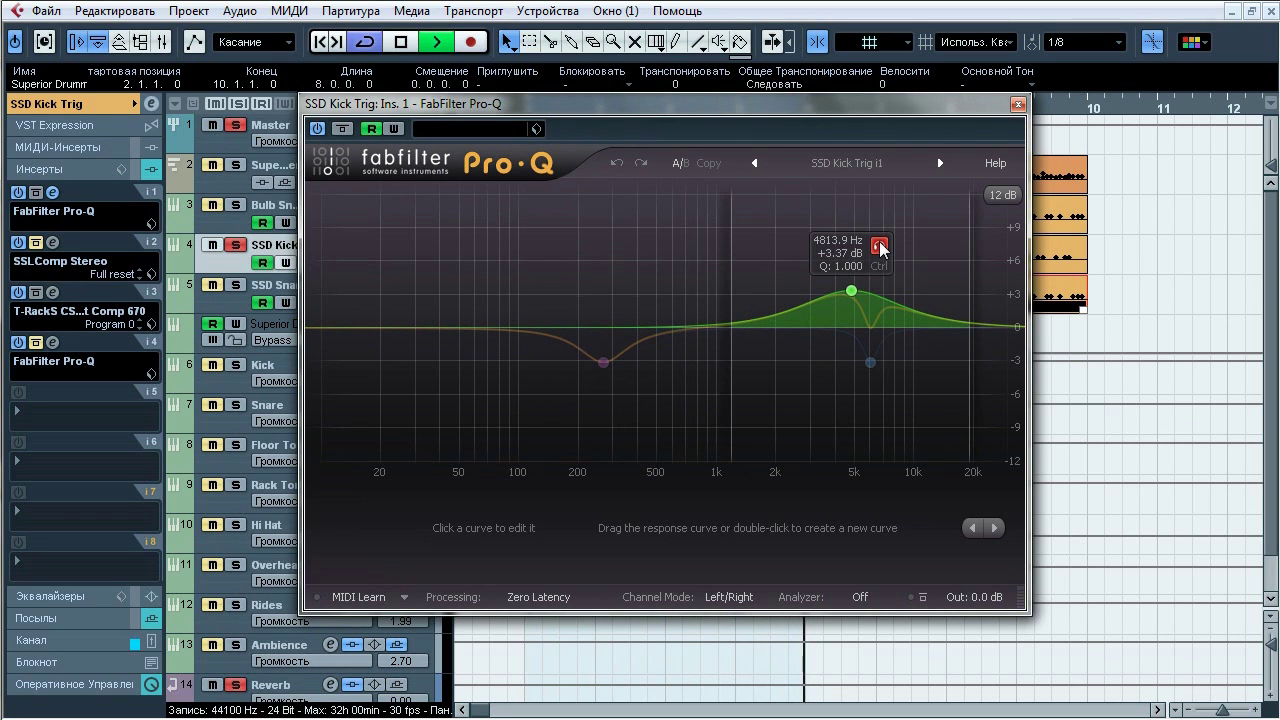
click(880, 247)
click(870, 362)
click(898, 393)
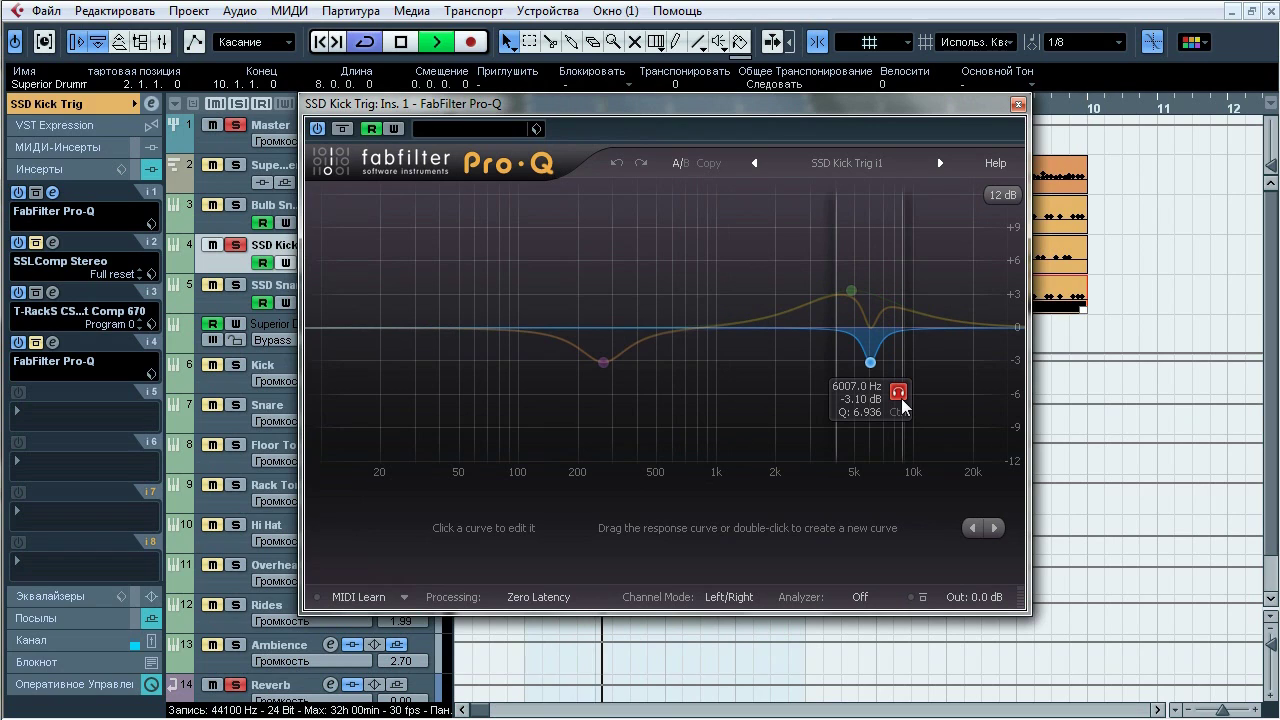
Step: Audition Pro-Q's 6 kHz cut and 4.8 kHz boost in solo again, stop playback, and close the equalizer
click(898, 393)
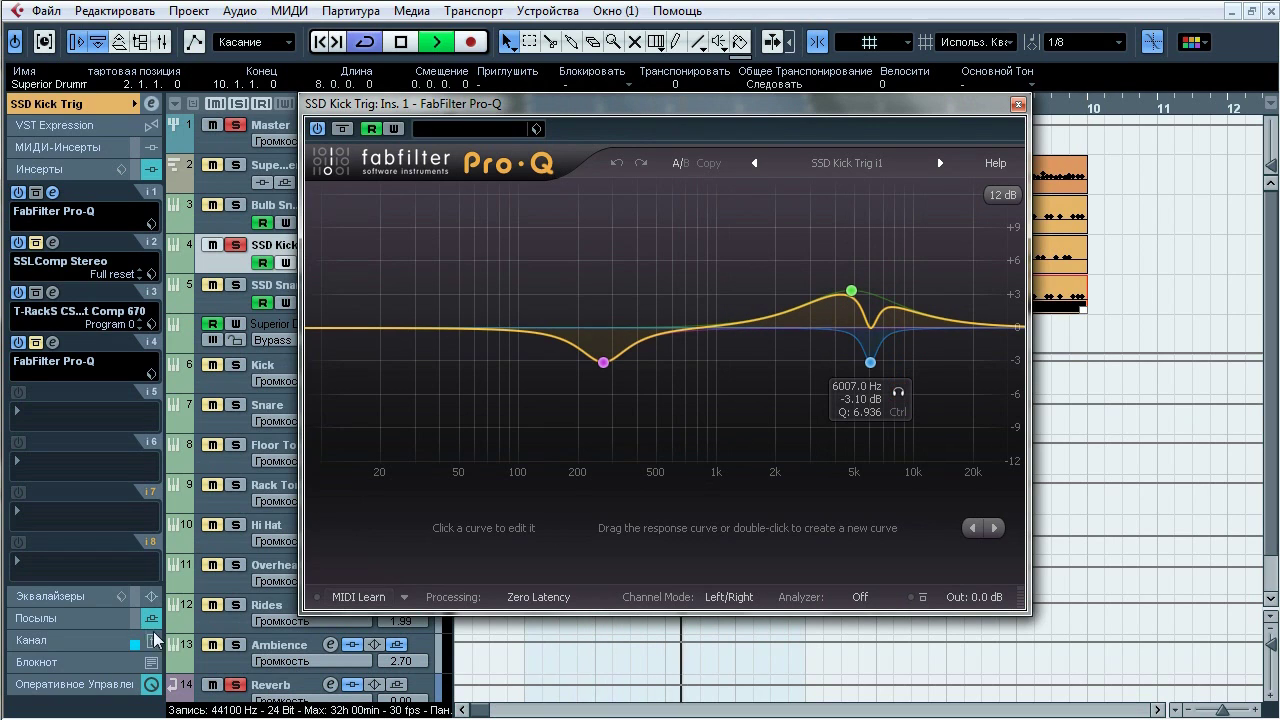
click(898, 393)
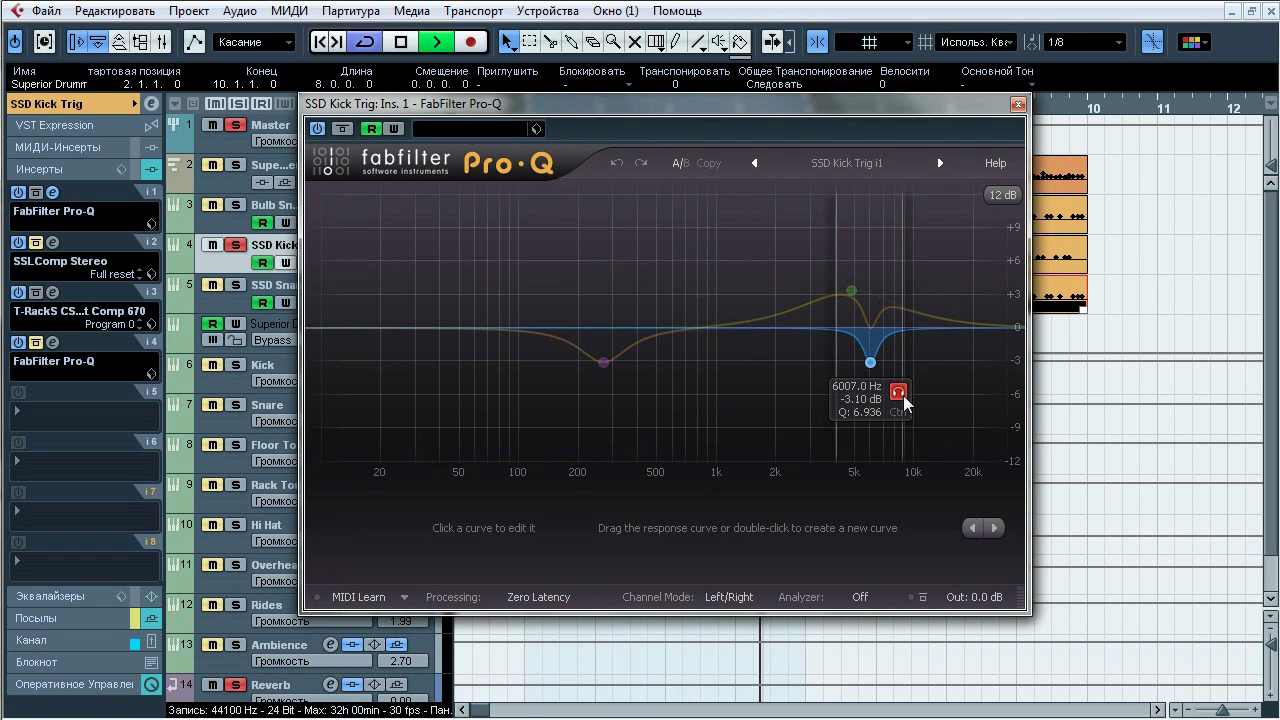
click(900, 395)
click(851, 291)
click(880, 248)
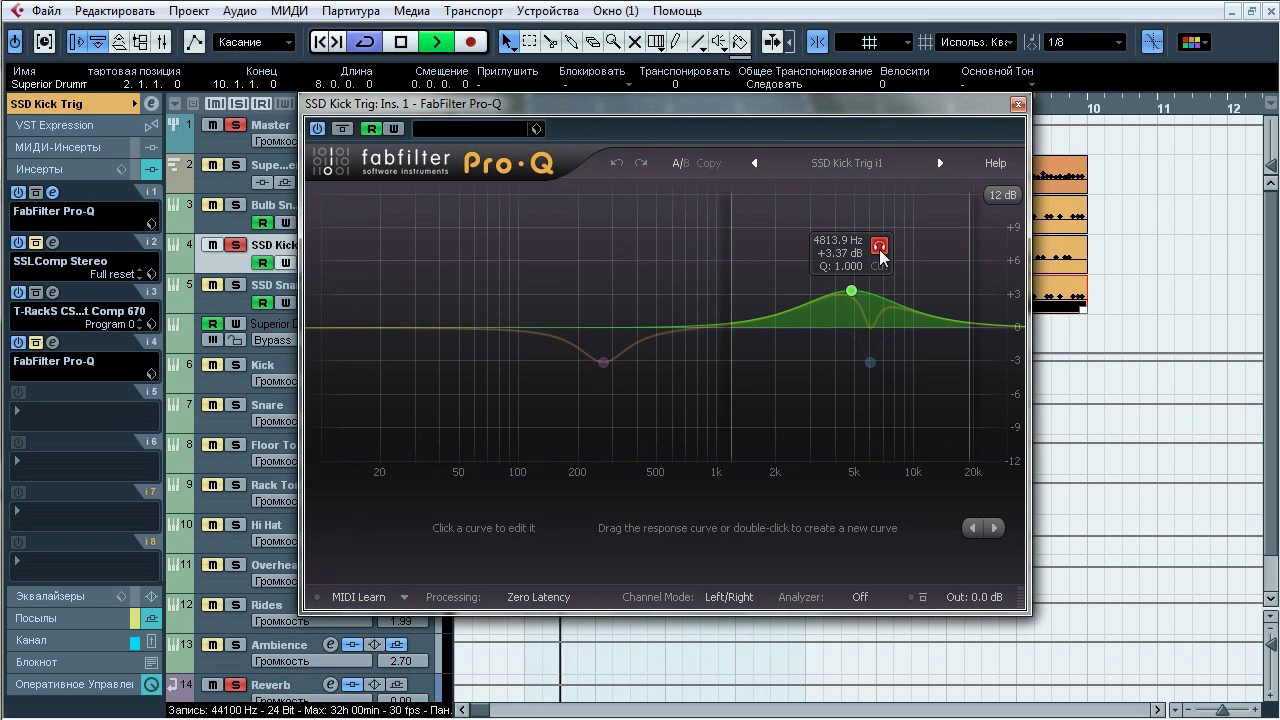
click(880, 248)
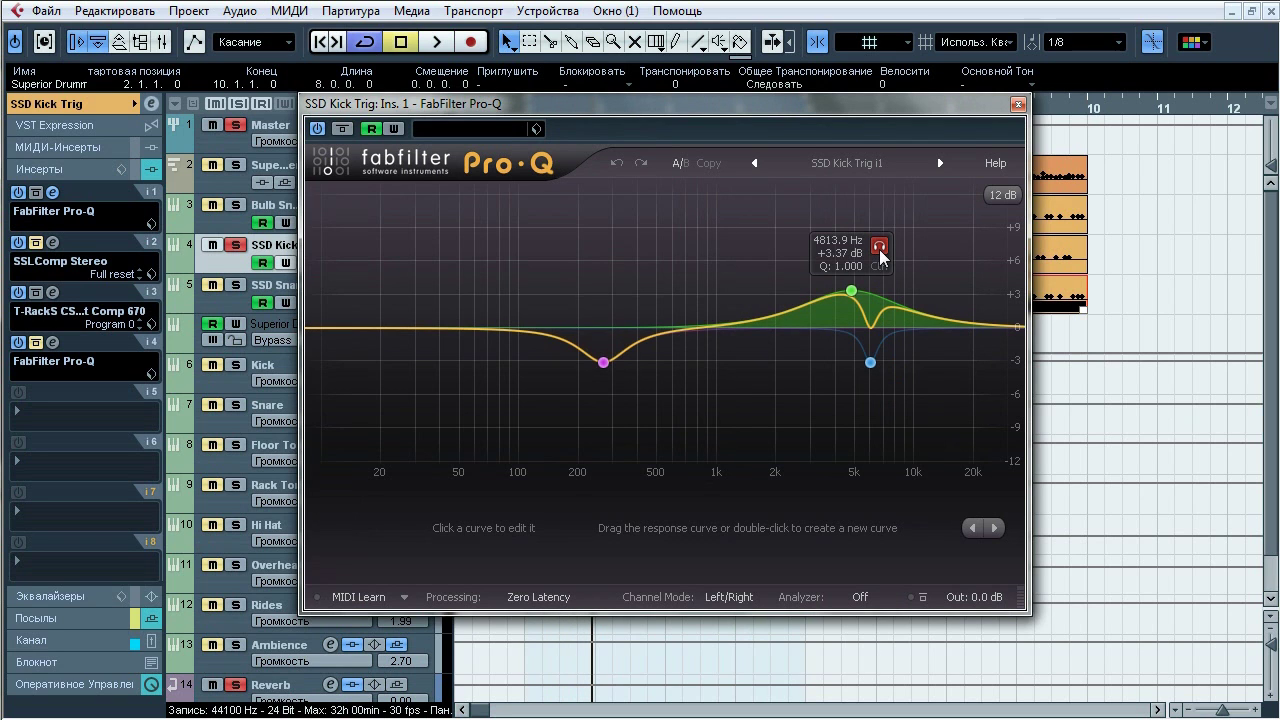
click(1018, 104)
Step: Compare the SSLComp Stereo compressor in the SSD Kick Trig's second insert bypassed and active during playback, leave it active, and close it
click(53, 243)
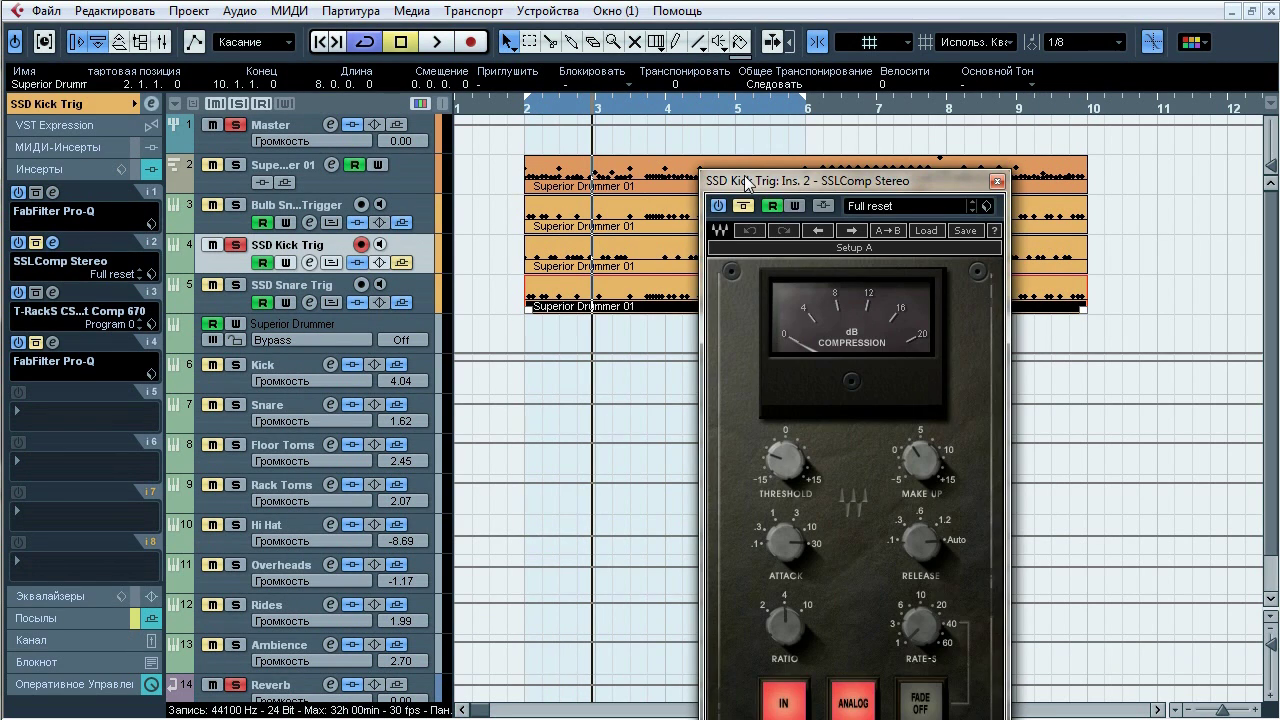
drag(745, 183, 517, 73)
key(space)
click(514, 96)
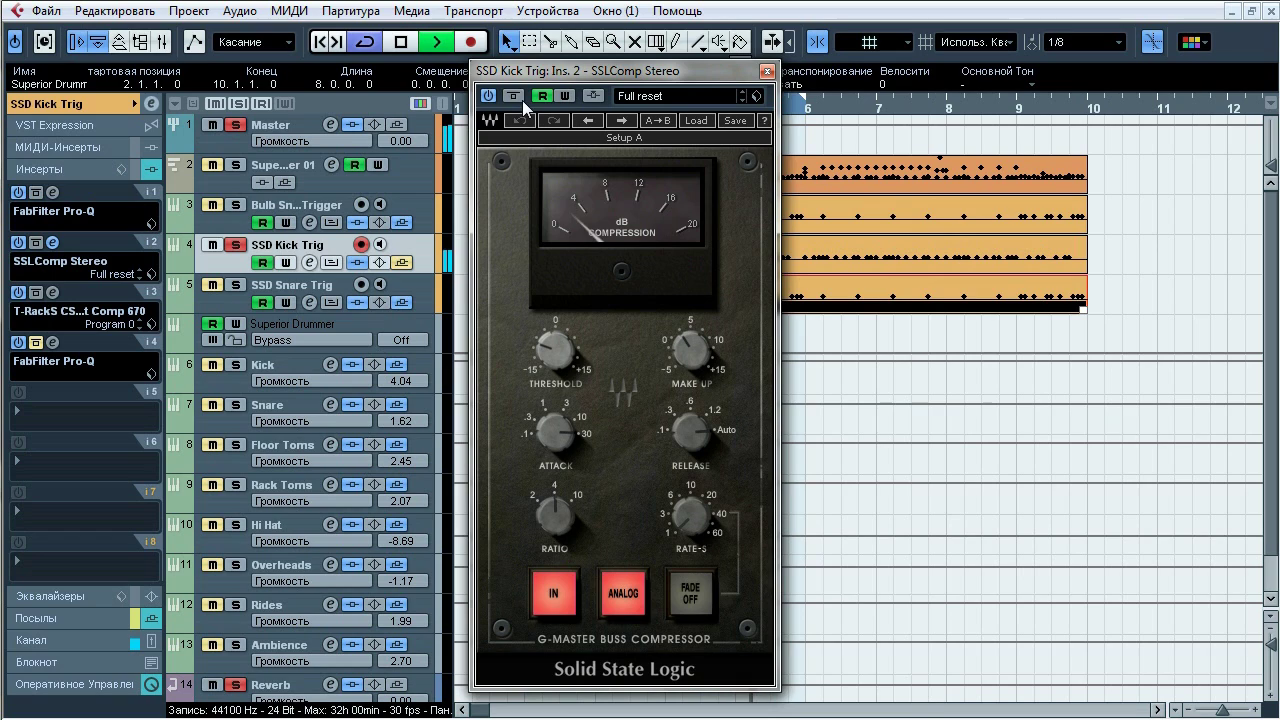
click(514, 96)
click(523, 101)
key(space)
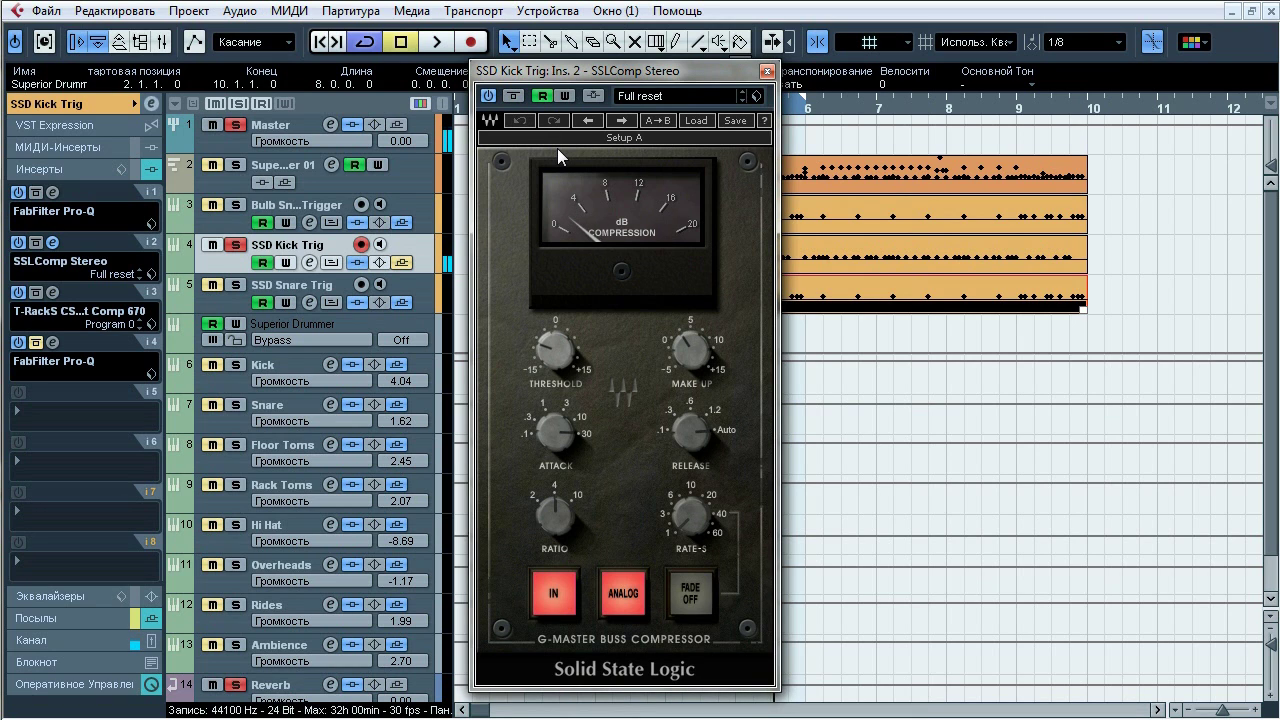
click(768, 72)
Step: Compare the T-RackS Vintage Compressor 670 in the SSD Kick Trig's third insert bypassed and active during playback, then close it
click(52, 292)
drag(643, 149, 718, 146)
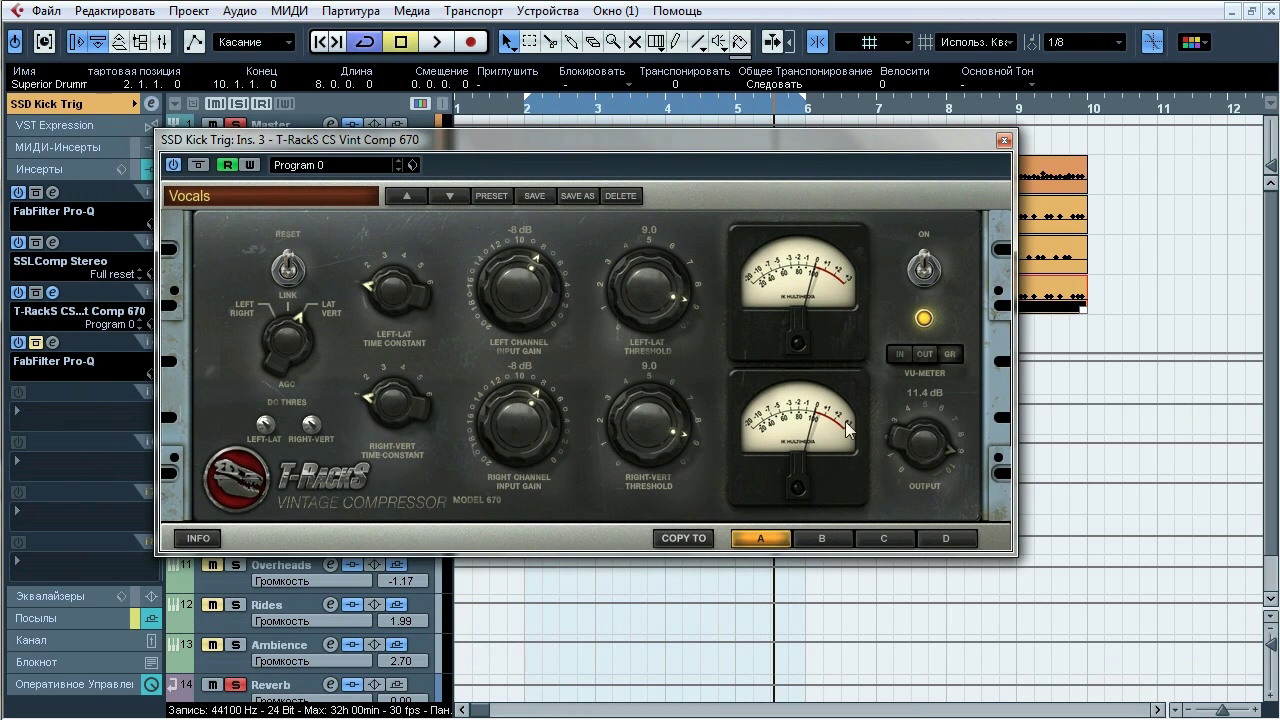
drag(691, 147, 904, 113)
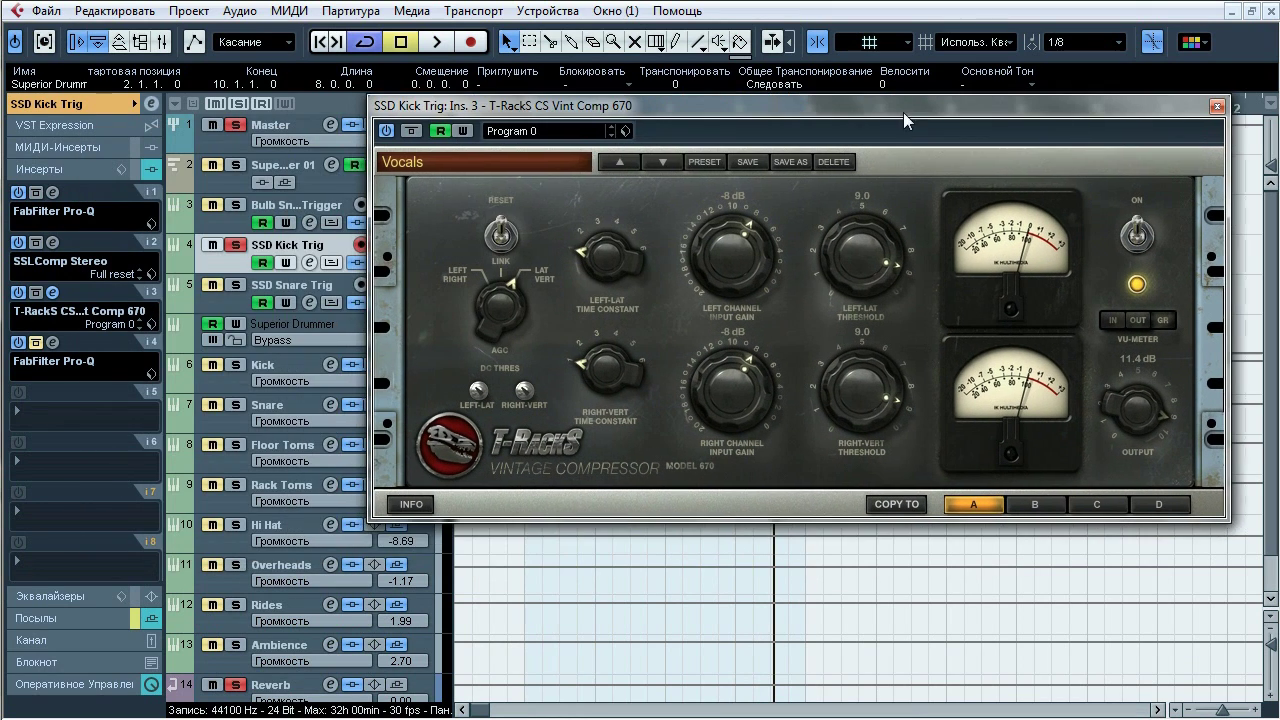
click(275, 284)
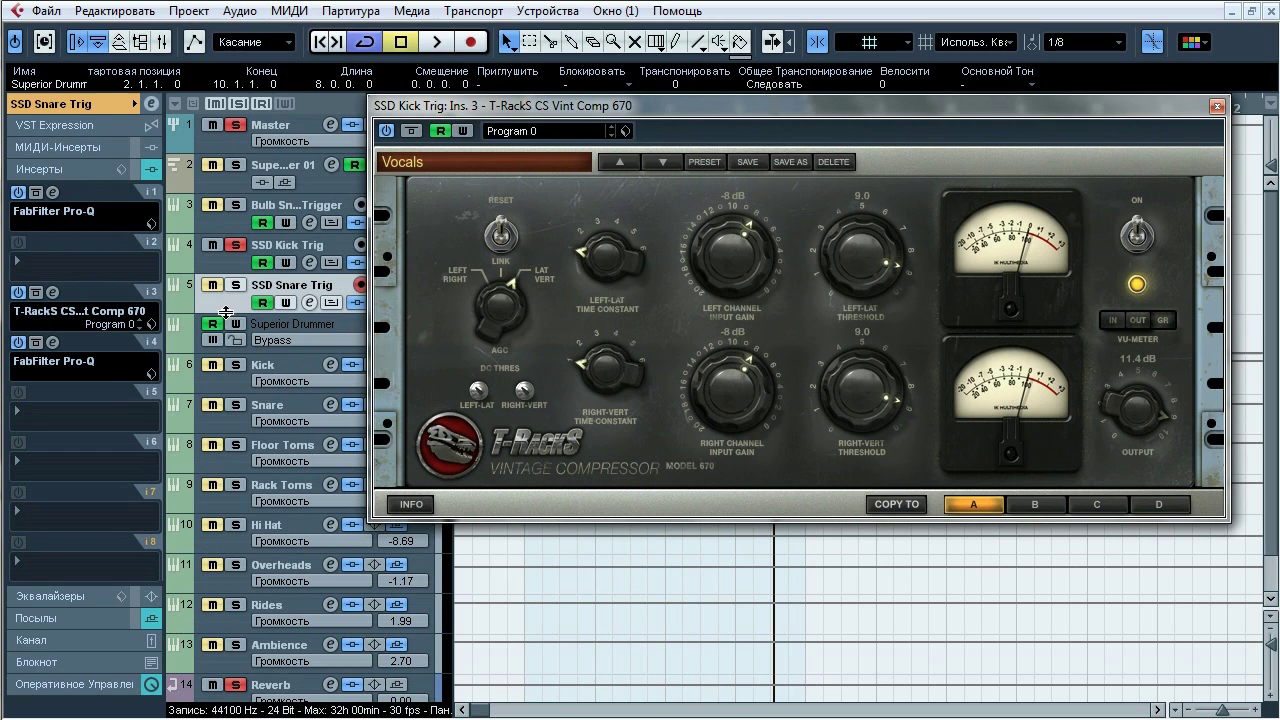
drag(558, 123, 389, 265)
key(space)
click(241, 273)
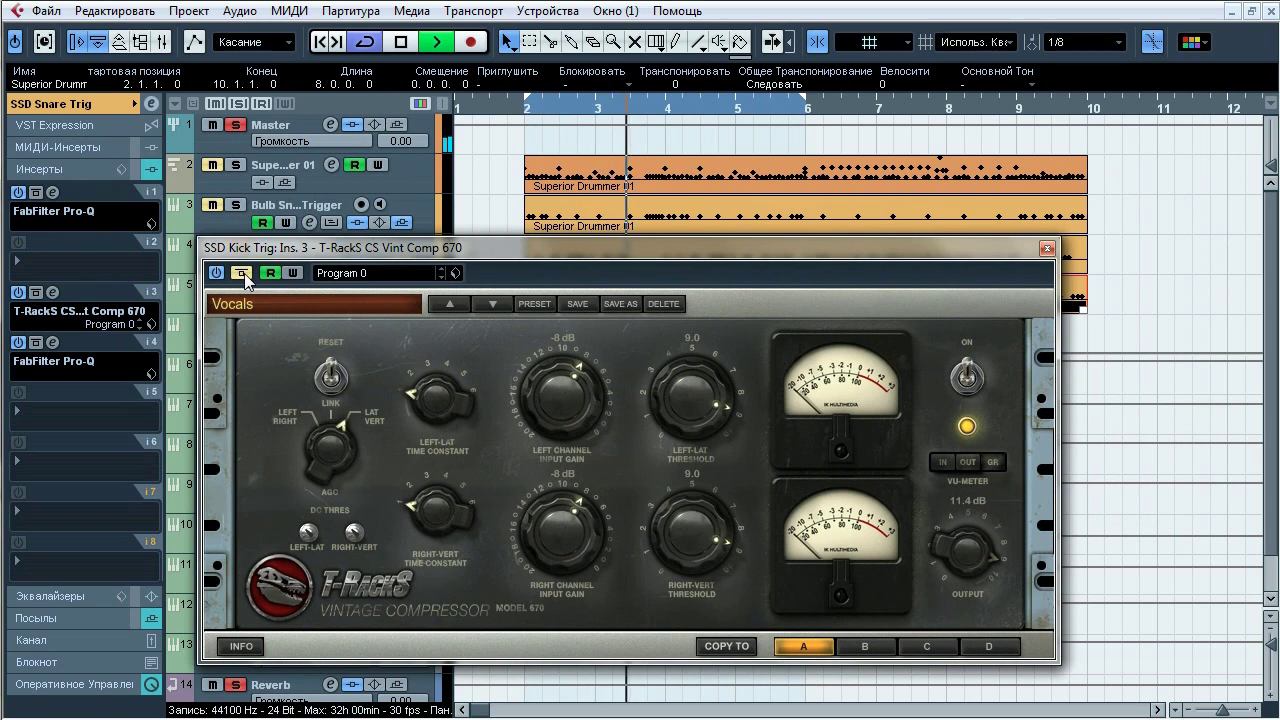
click(244, 273)
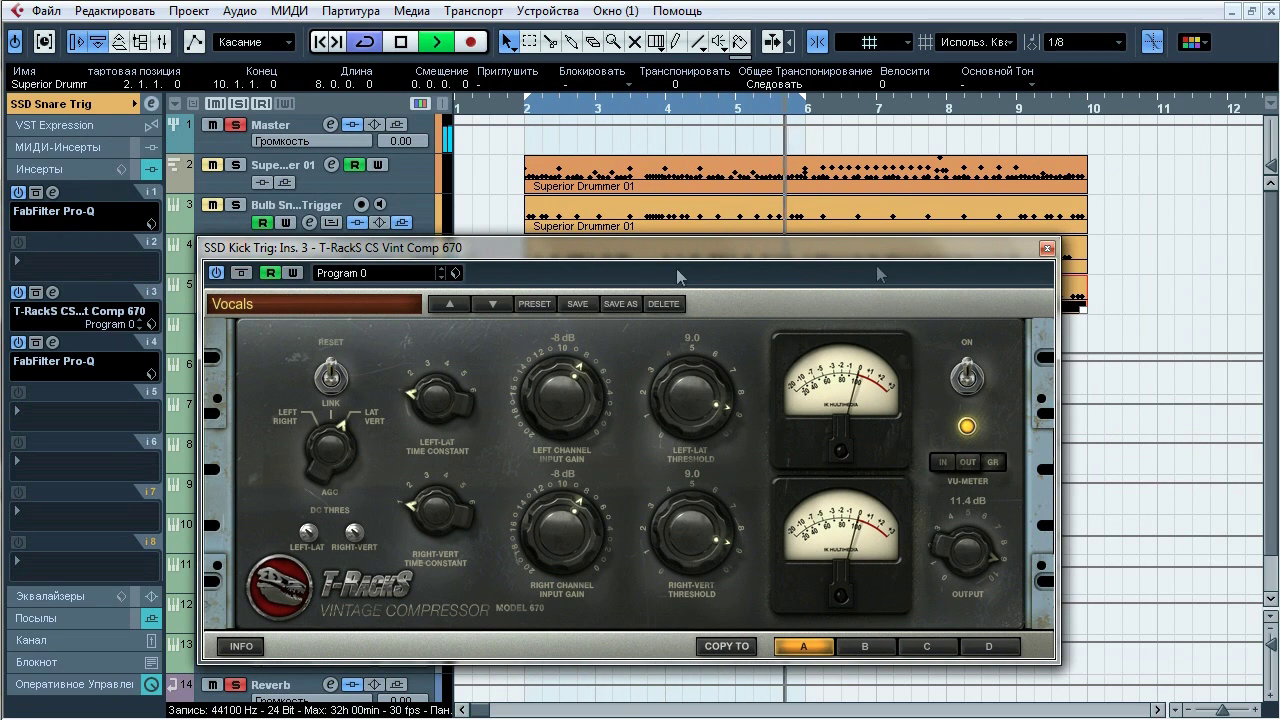
click(1047, 248)
click(305, 255)
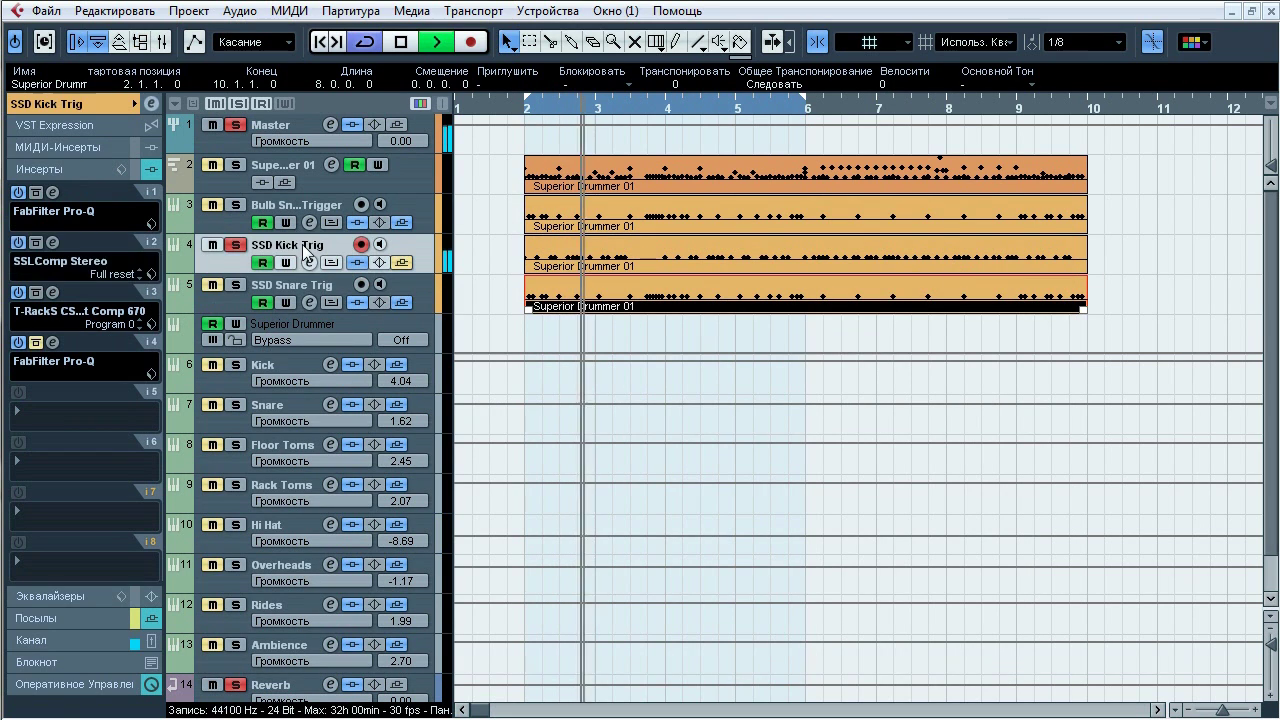
key(space)
Step: Open the Pro-Q in the SSD Kick Trig's fourth insert, compare it bypassed and active during playback, and leave it active
click(52, 342)
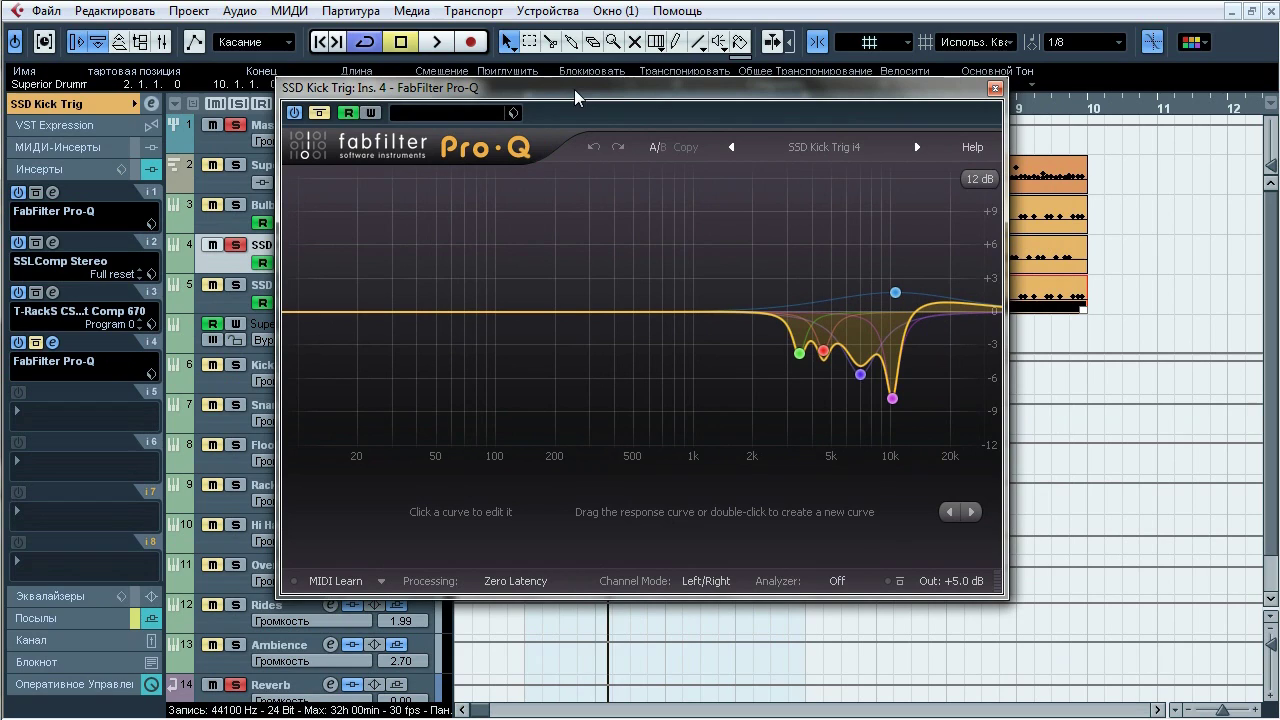
key(space)
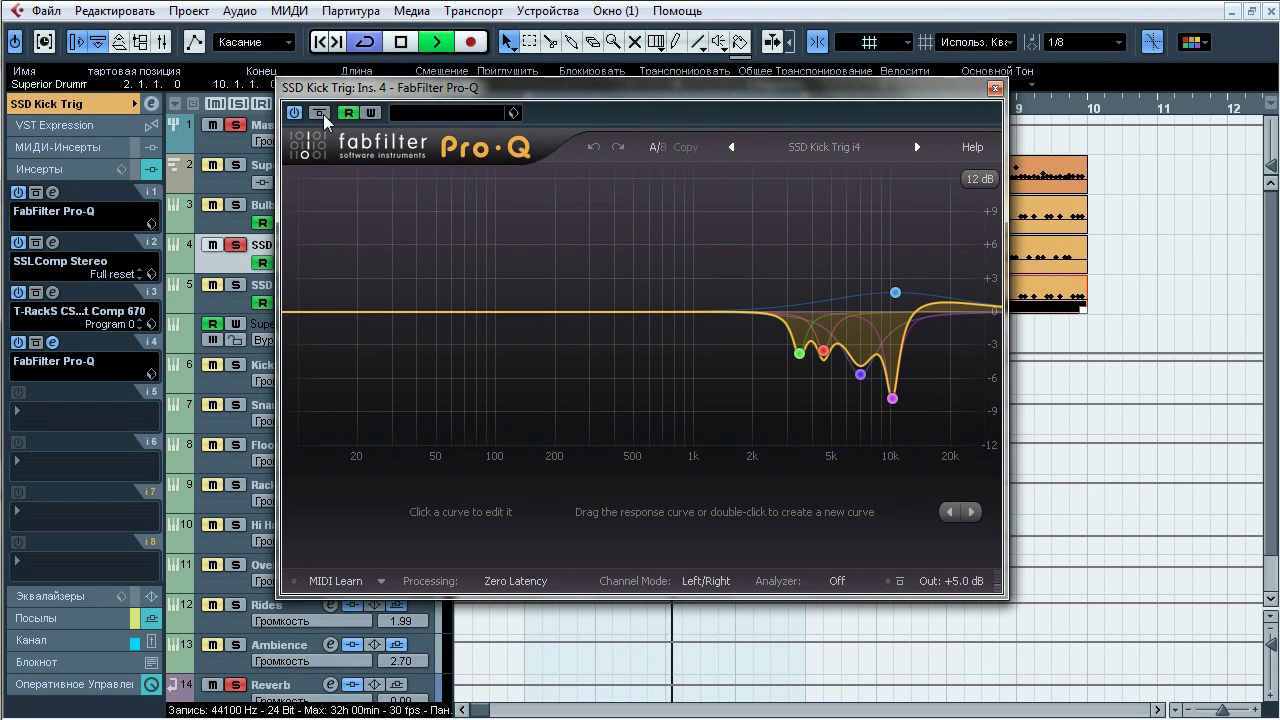
click(320, 113)
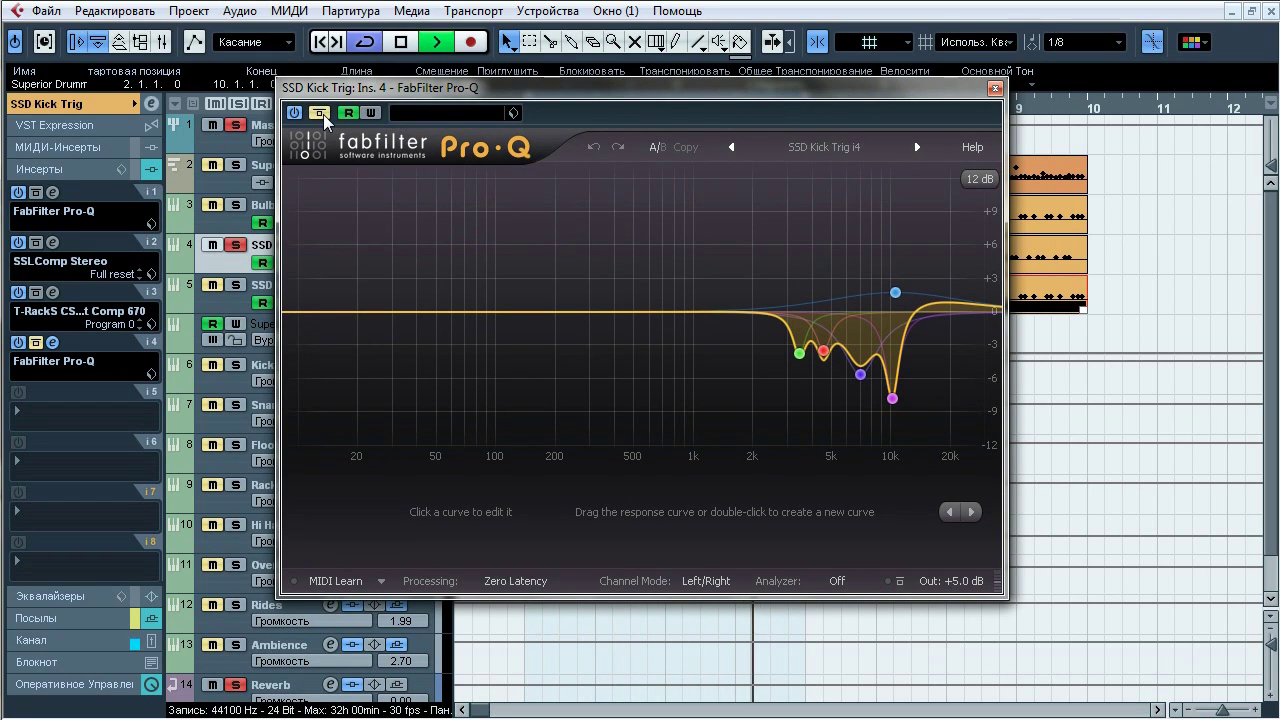
click(322, 114)
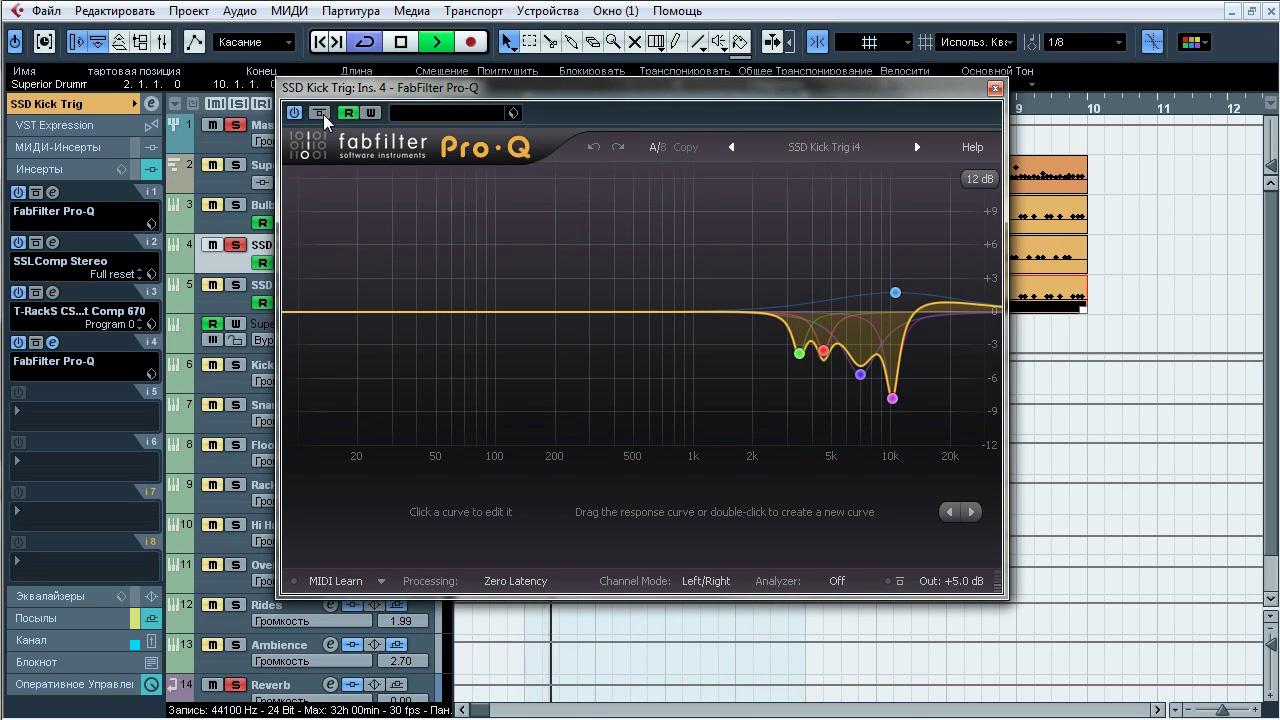
click(321, 114)
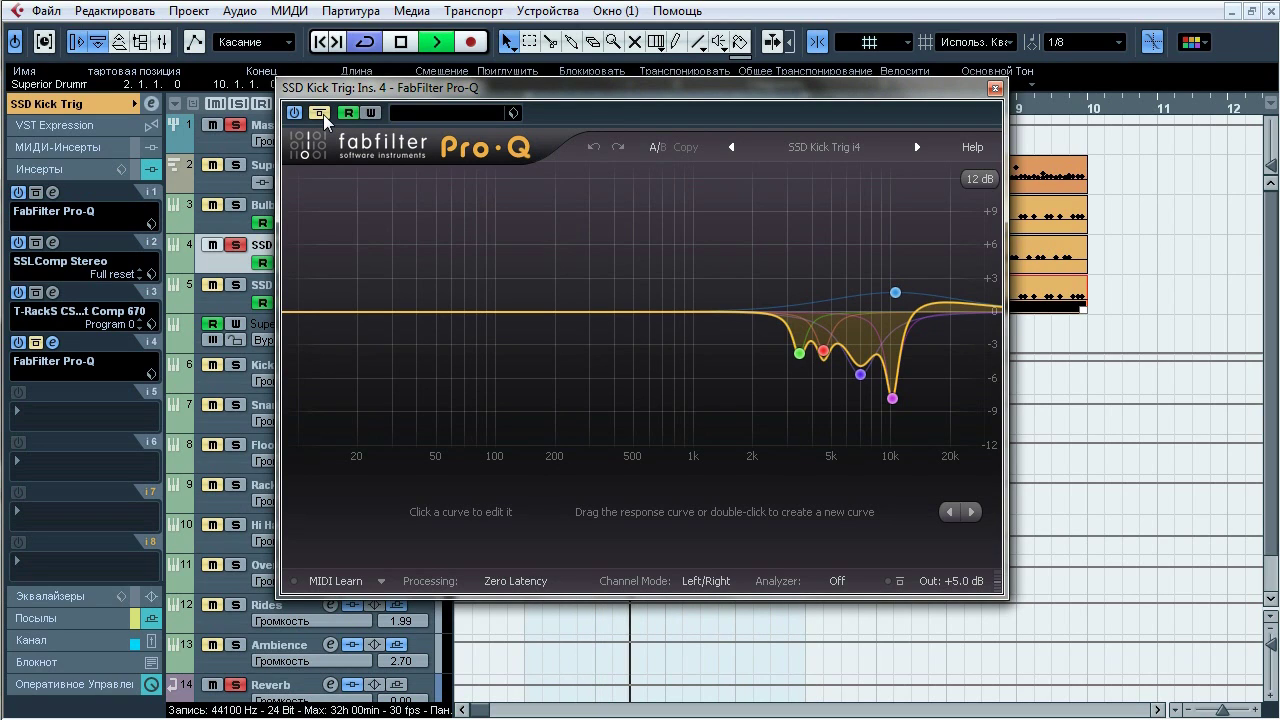
click(321, 114)
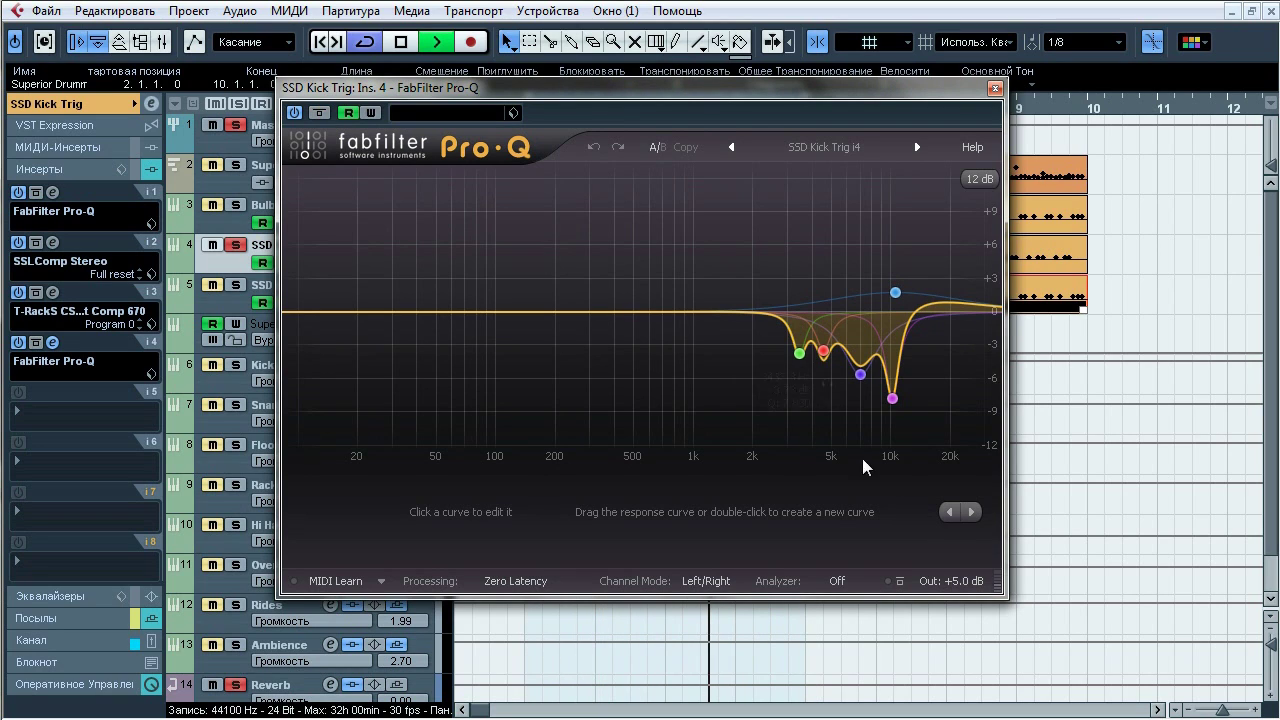
Step: Show Pro-Q's output gain, audition its four cuts from 3.4 to 10.1 kHz and its 10.5 kHz boost in solo, and close it
mouse_move(950, 578)
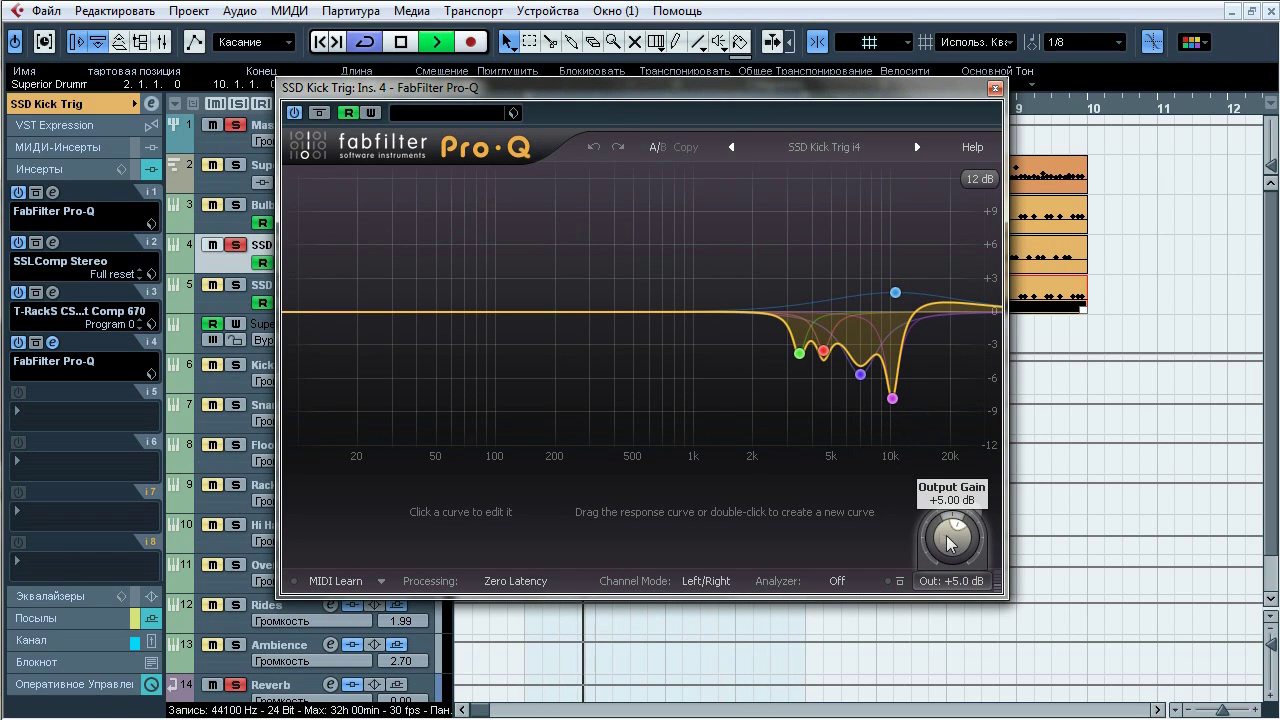
click(826, 385)
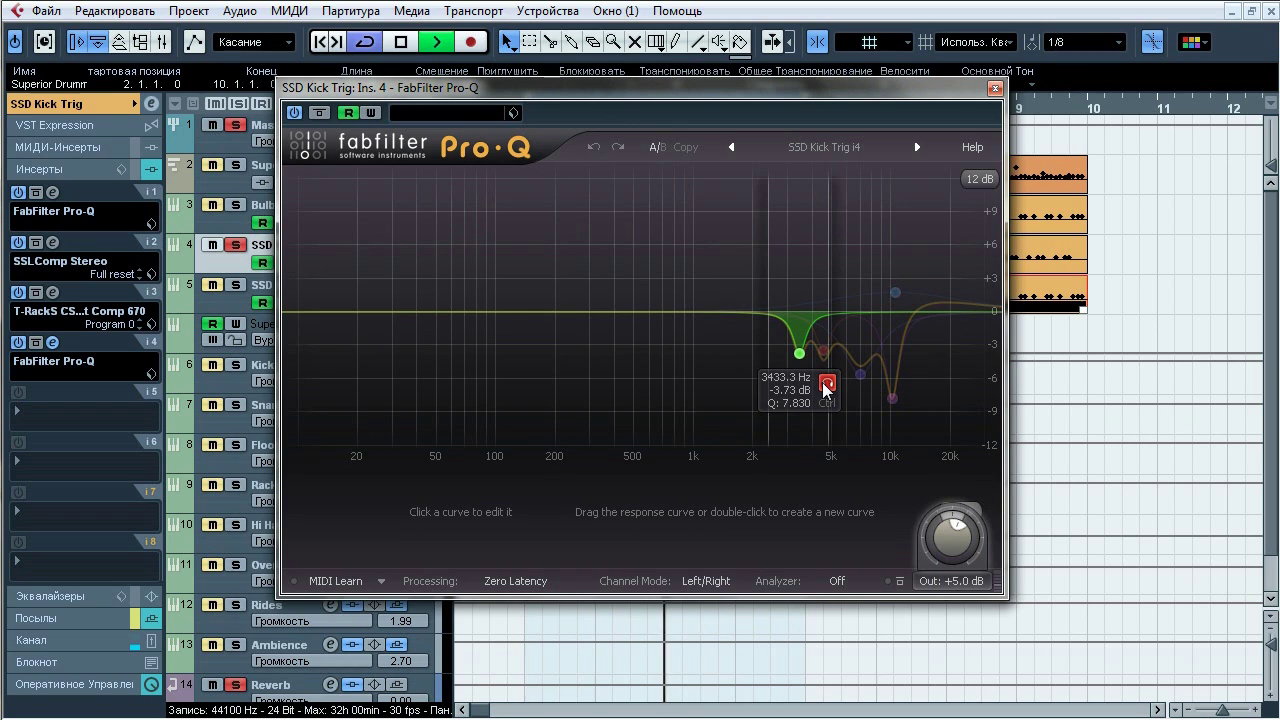
click(851, 383)
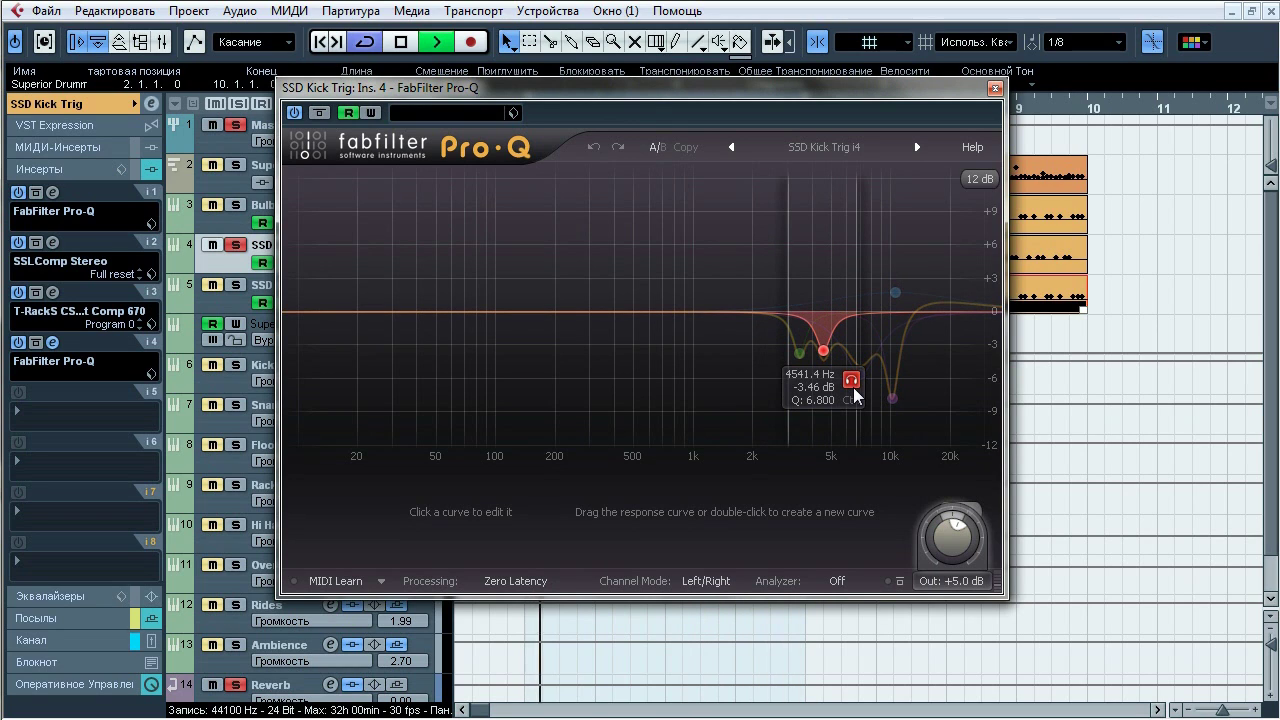
click(890, 407)
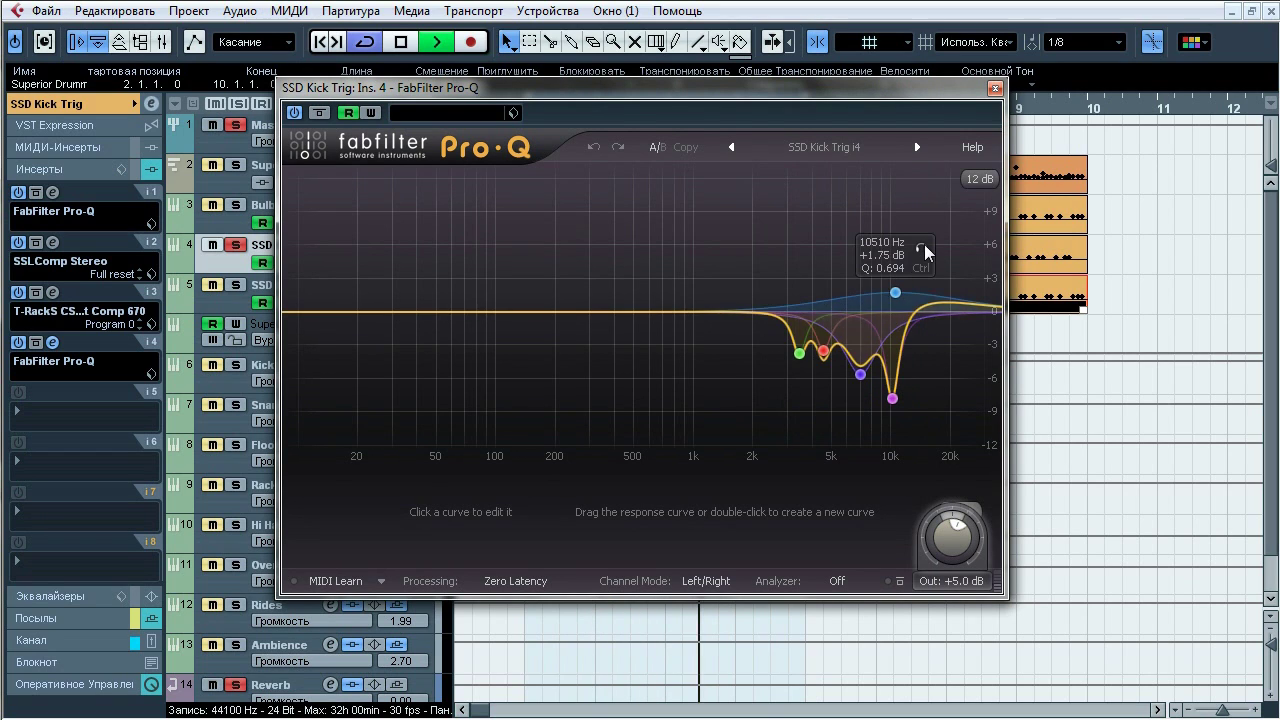
click(922, 248)
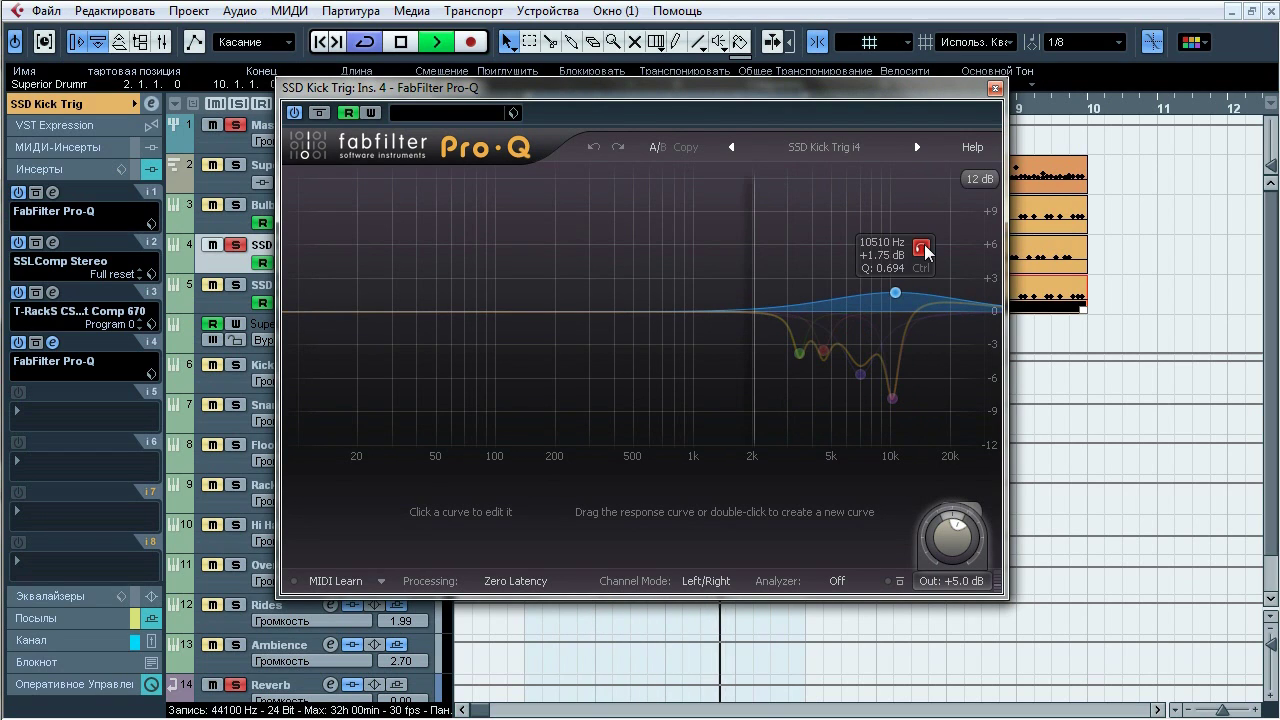
click(917, 428)
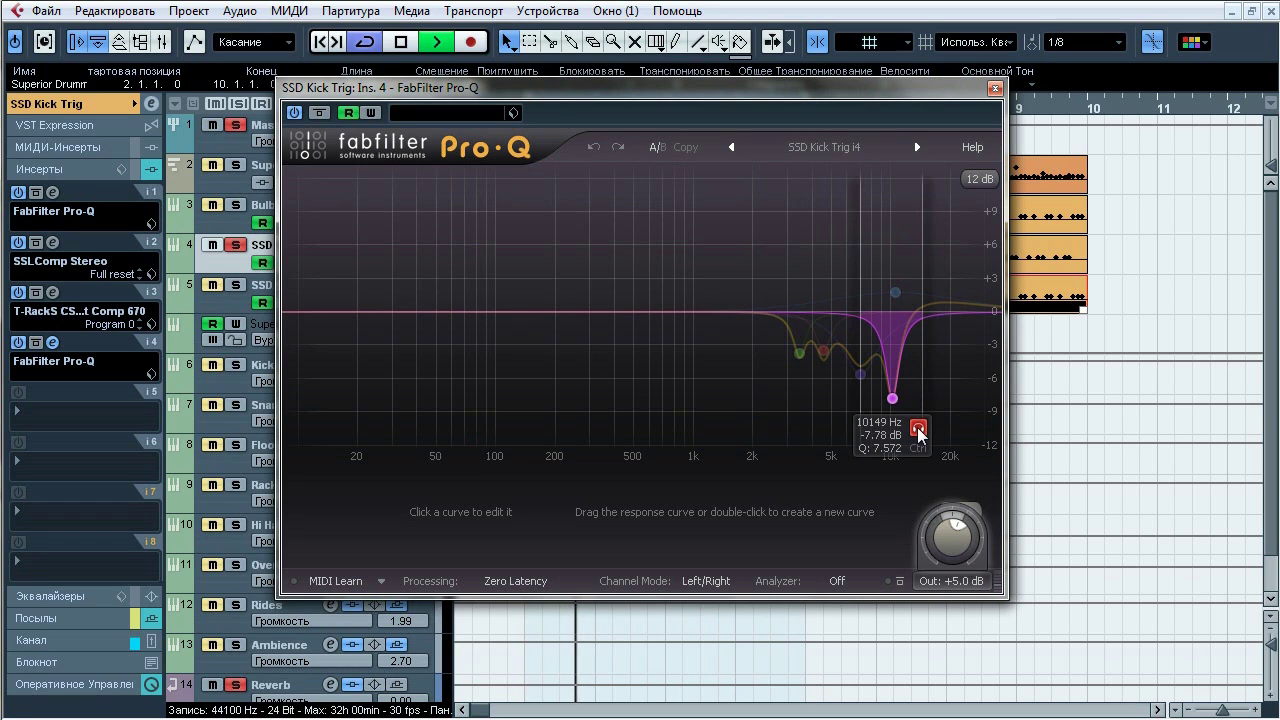
click(917, 427)
key(space)
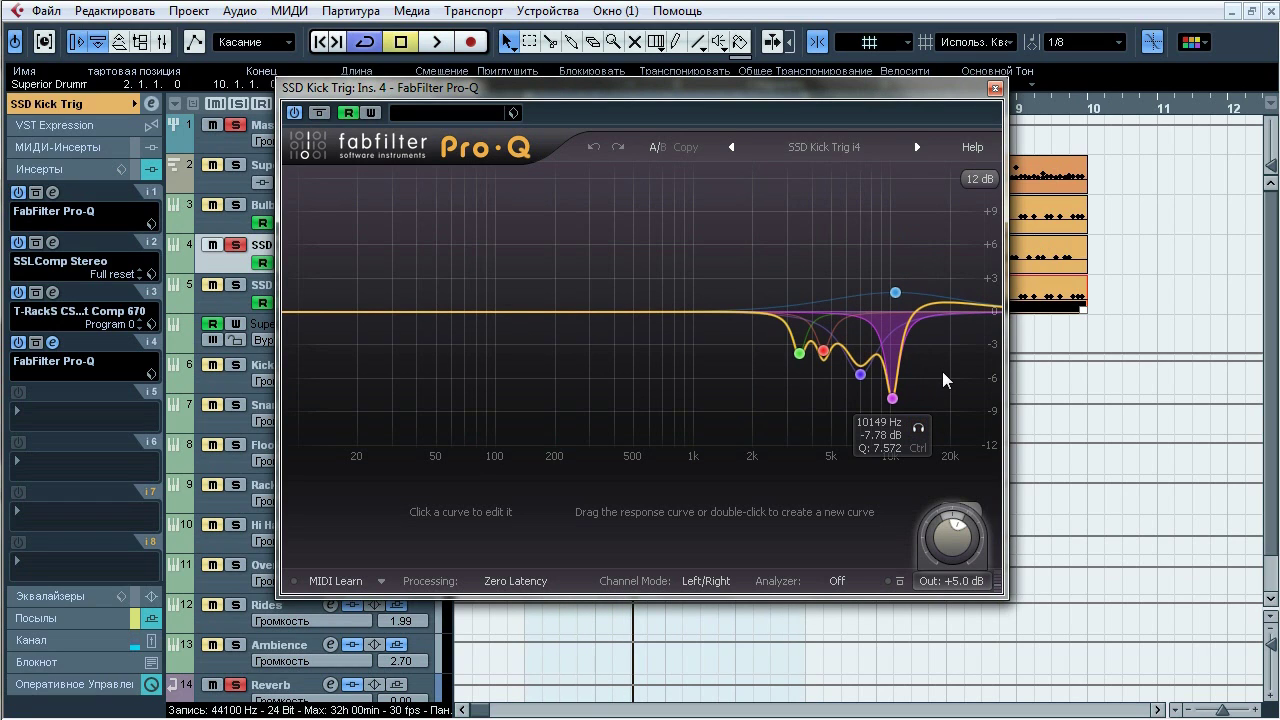
click(995, 89)
Step: Activate the SSD Kick Trig's bypassed sends and compare its Reverb send off and on while the loop plays
click(86, 620)
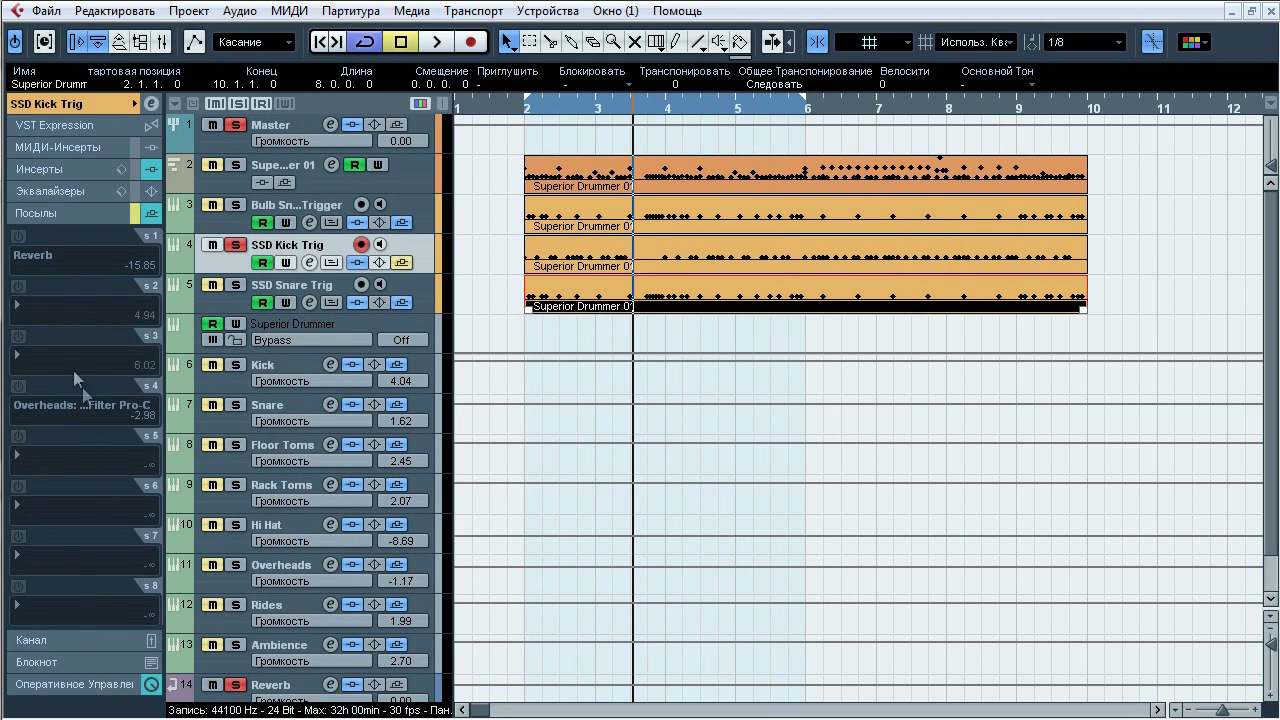
click(404, 263)
double_click(229, 248)
key(space)
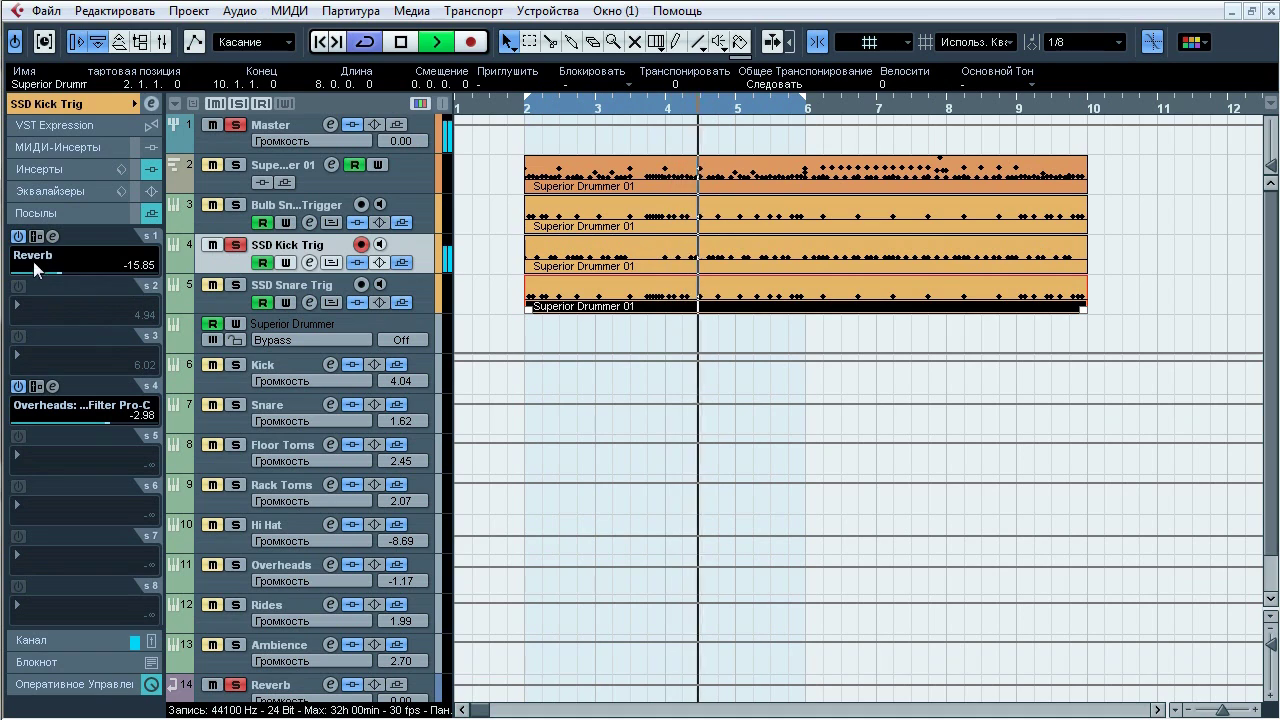
click(19, 237)
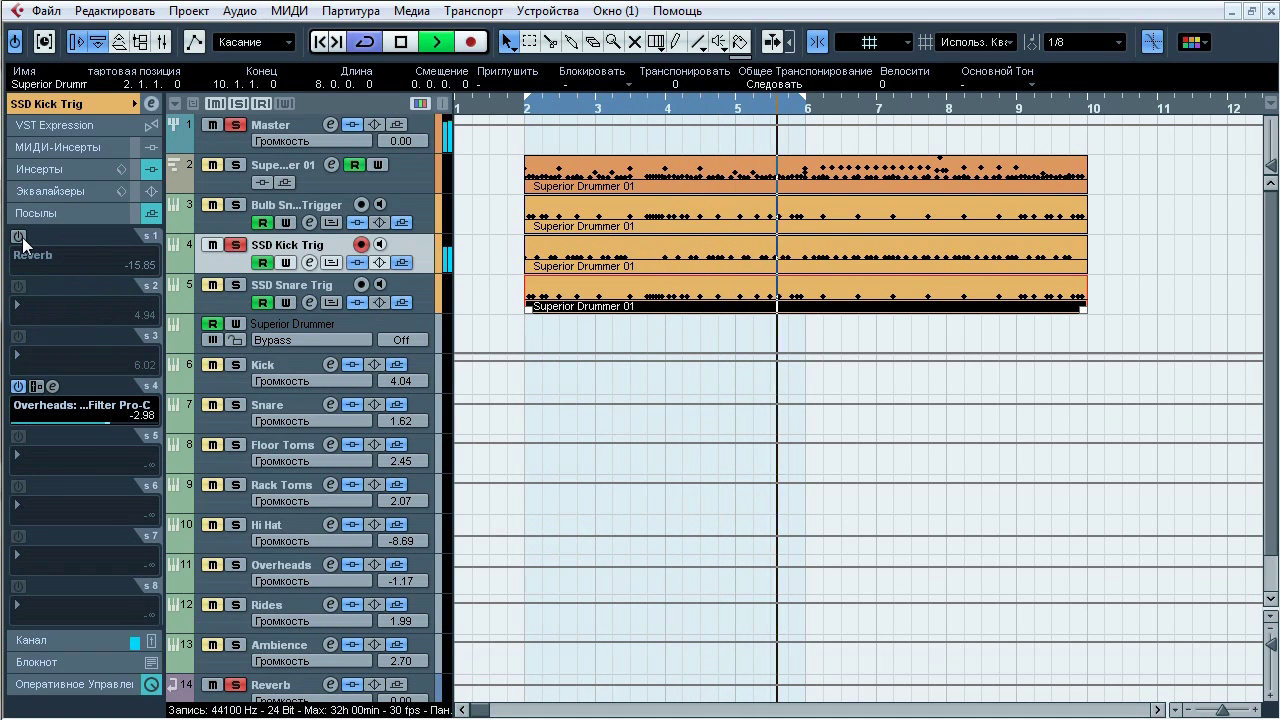
click(19, 237)
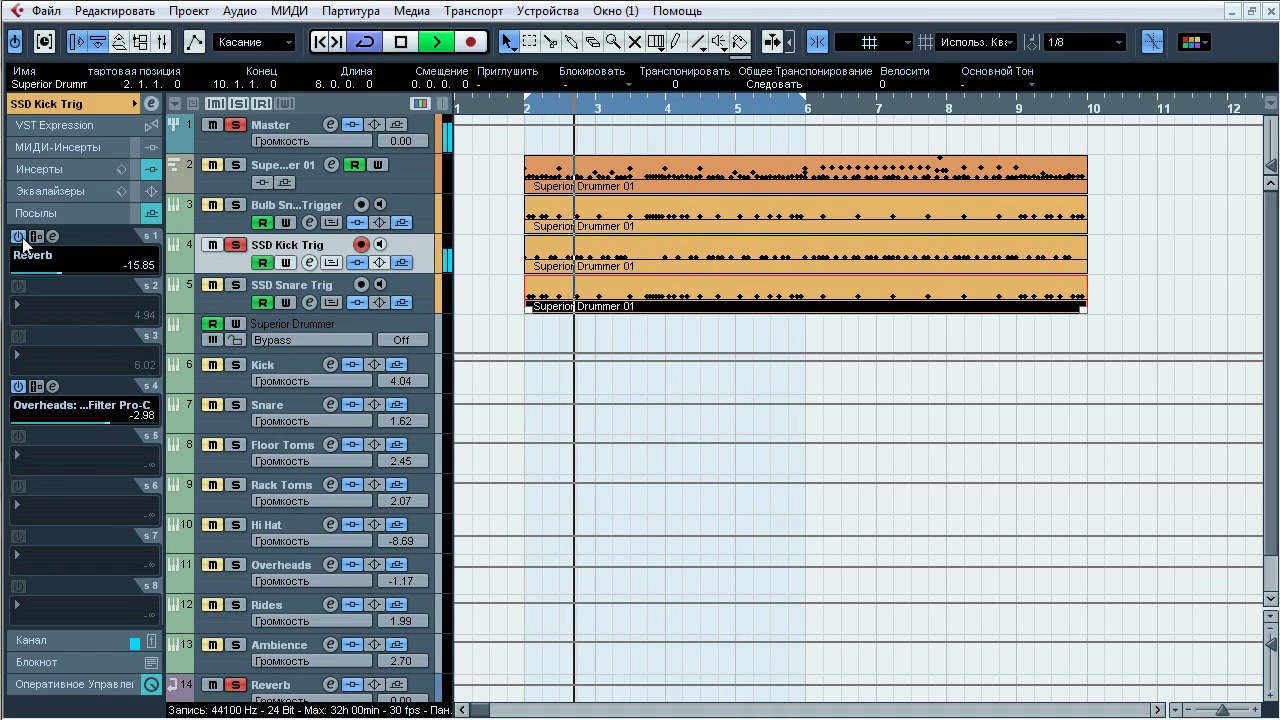
key(space)
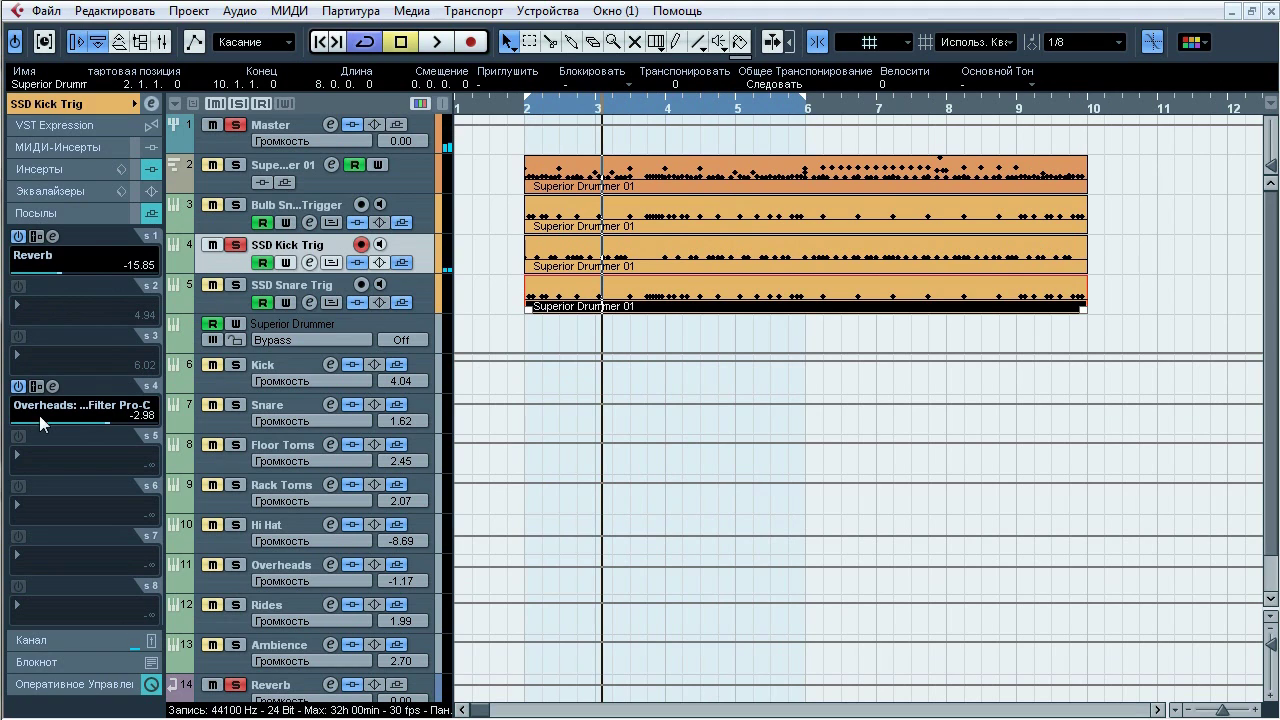
Step: Solo the SSD Snare Trig track, show its inserts, and listen to it in the loop
click(237, 286)
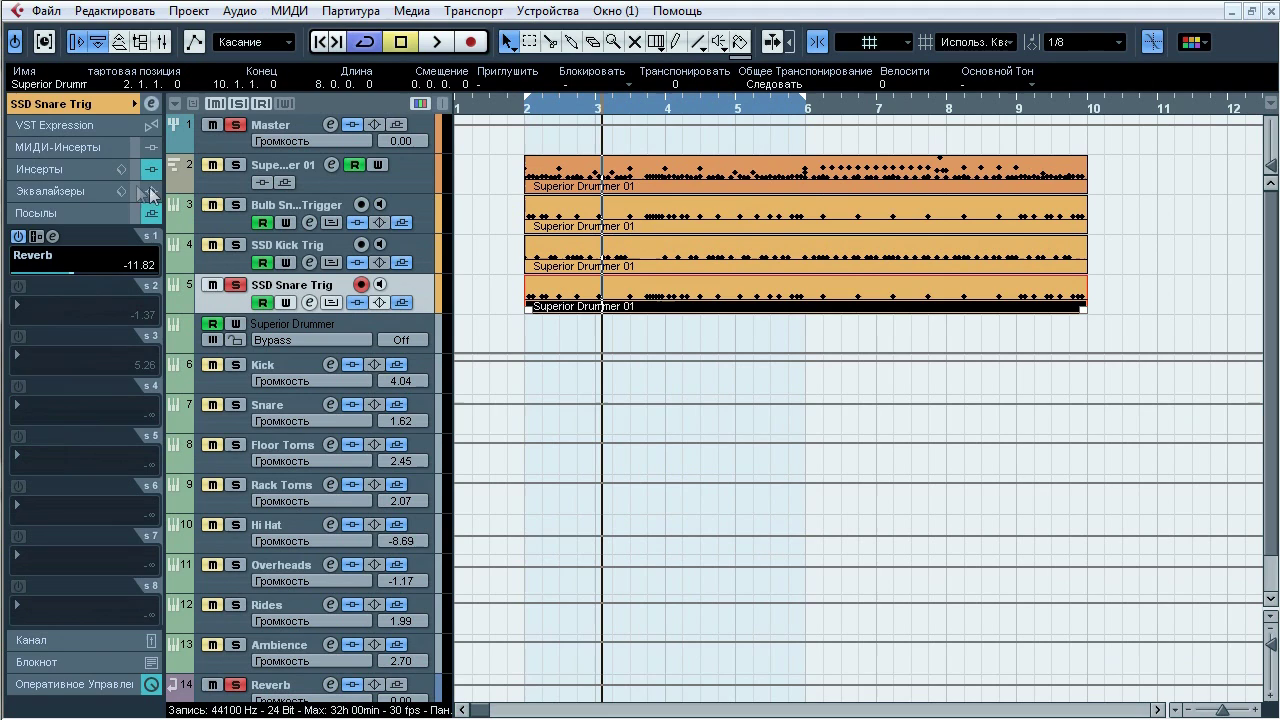
click(69, 170)
key(space)
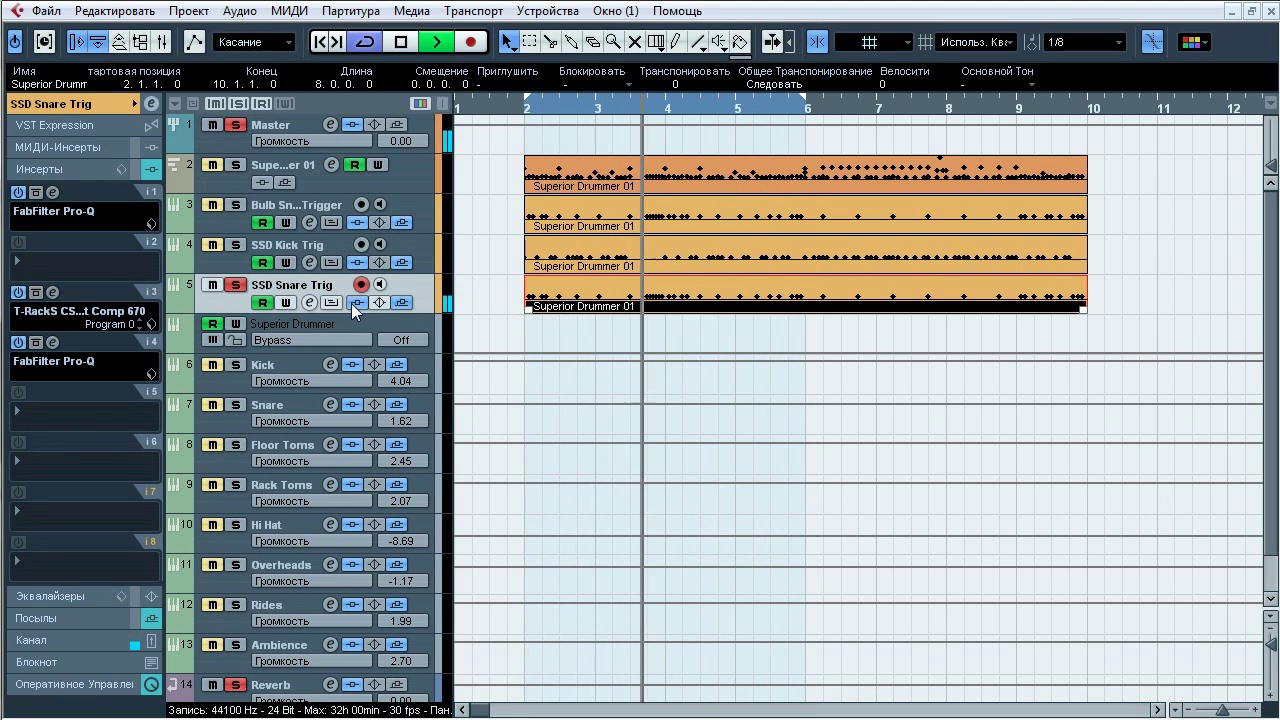
key(space)
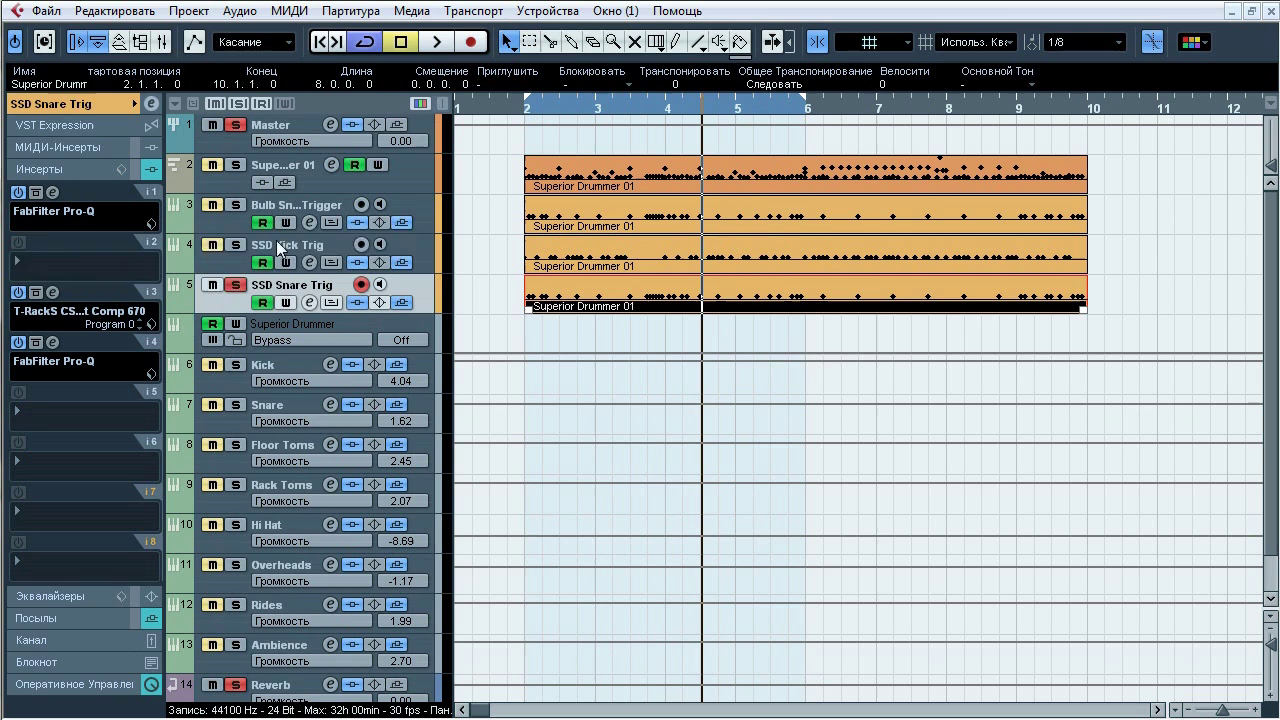
Step: Open the Pro-Q in the SSD Snare Trig's fourth insert, inspect its curve and output gain, and close it
key(Up)
click(189, 282)
click(52, 342)
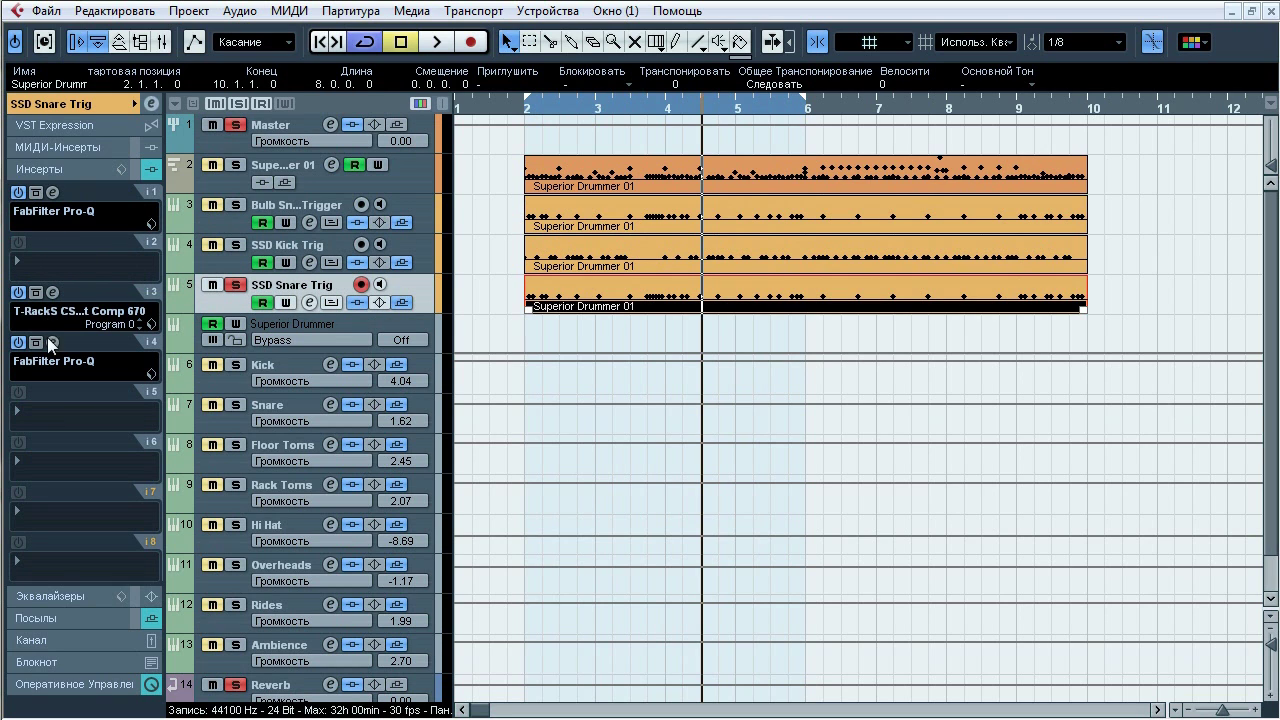
drag(777, 124, 606, 123)
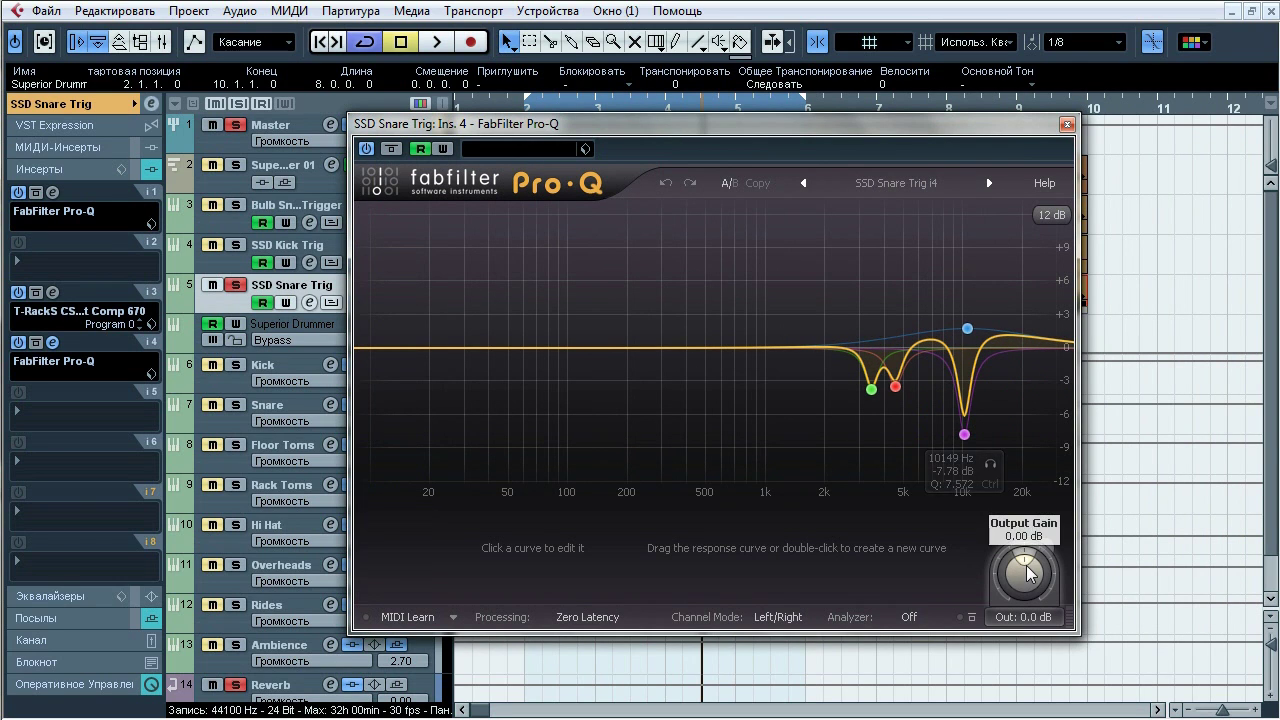
click(1067, 124)
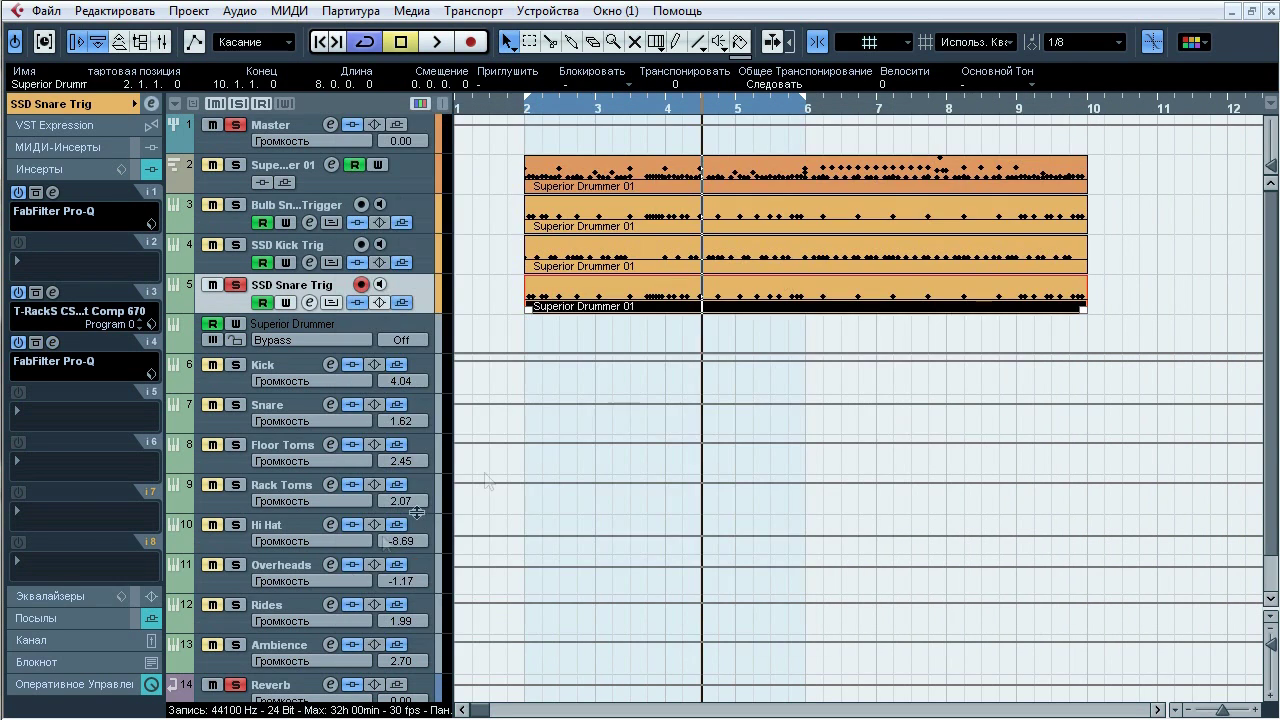
Step: Show the SSD Snare Trig's sends and compare its Reverb send off and on while the loop plays
click(76, 618)
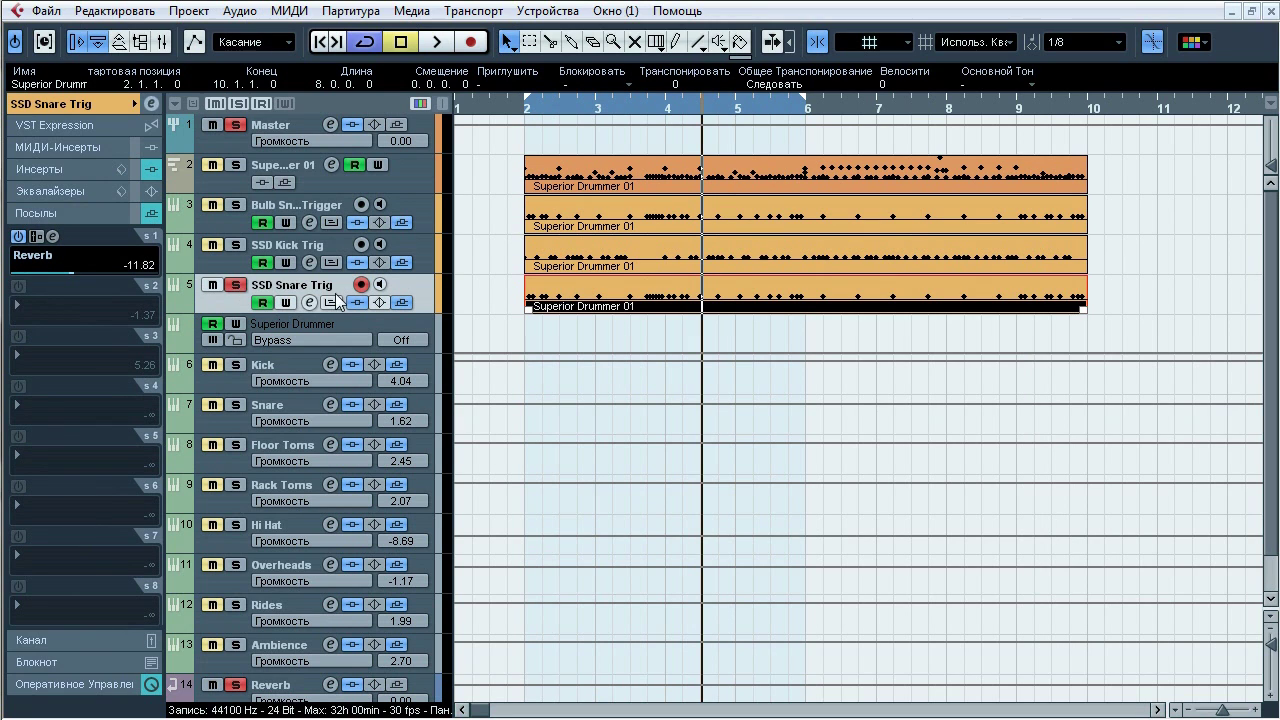
key(space)
click(17, 237)
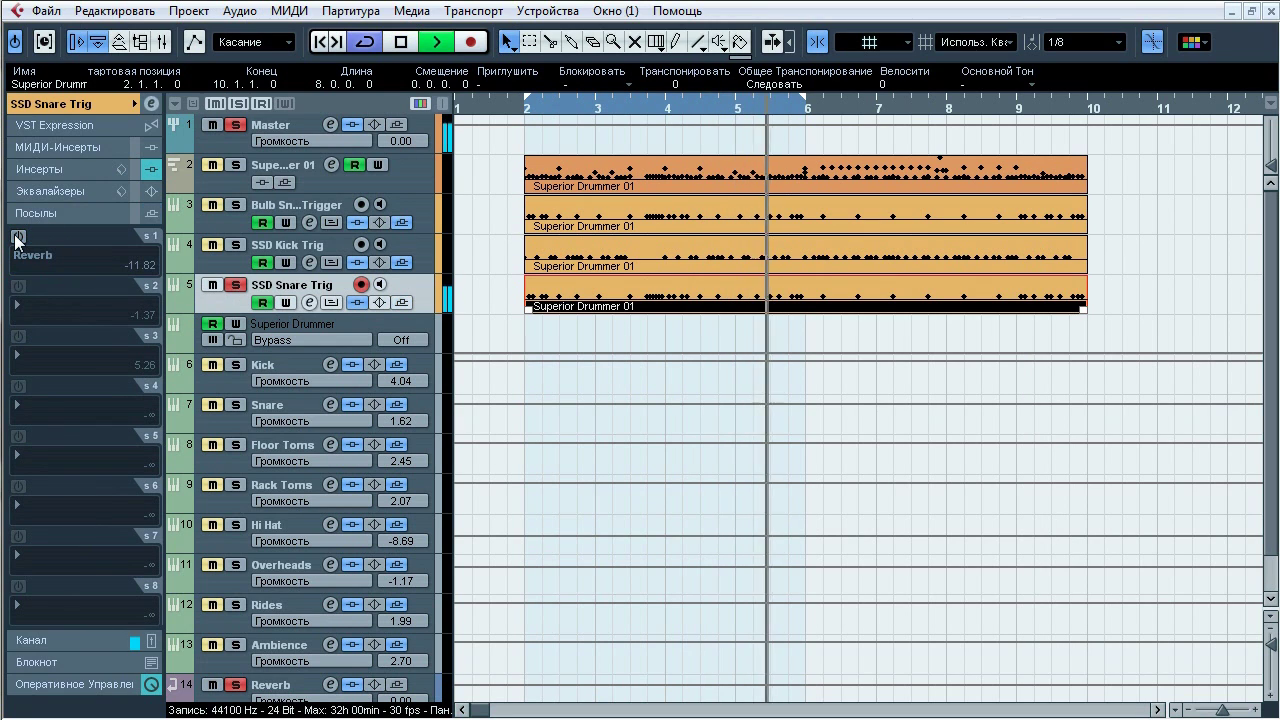
click(17, 237)
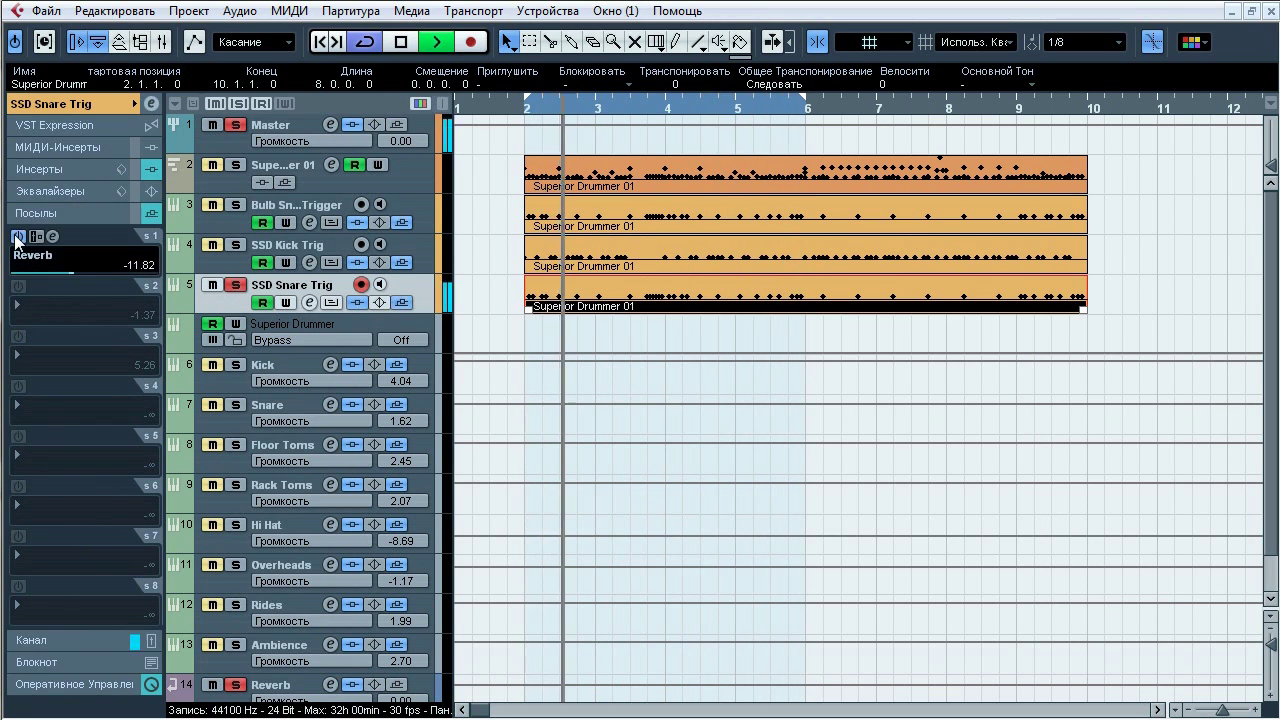
click(17, 237)
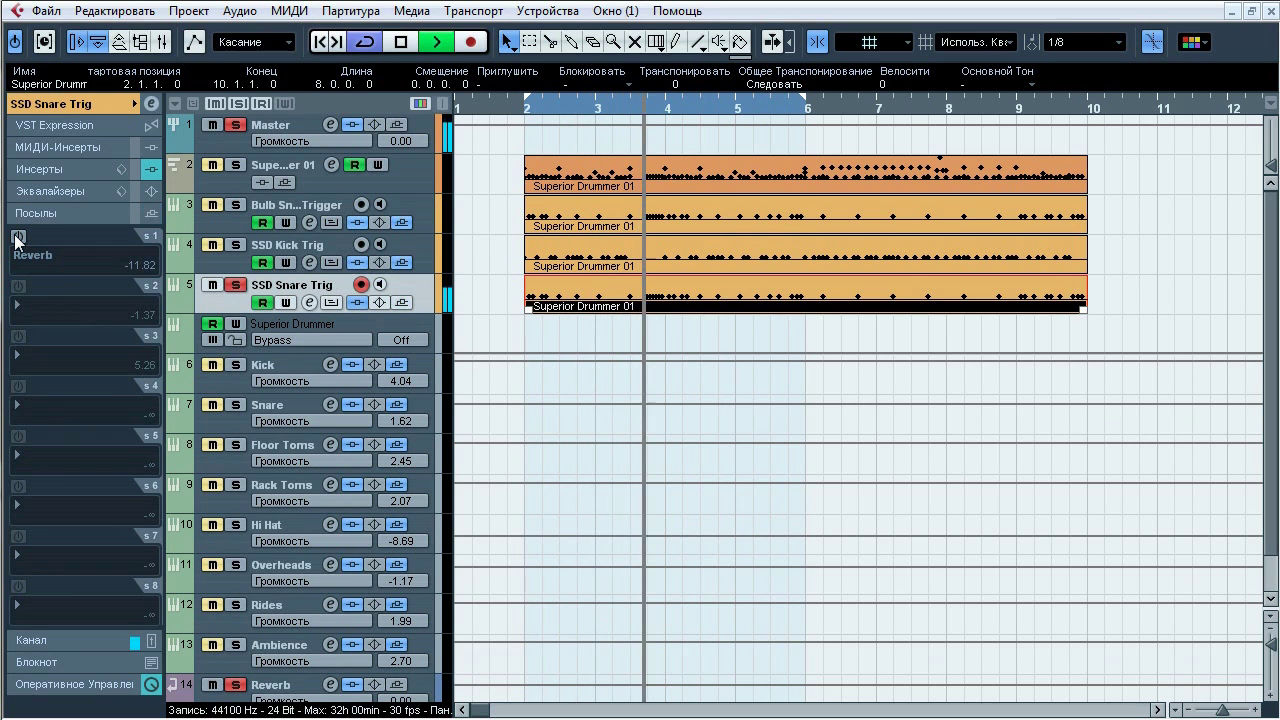
click(17, 237)
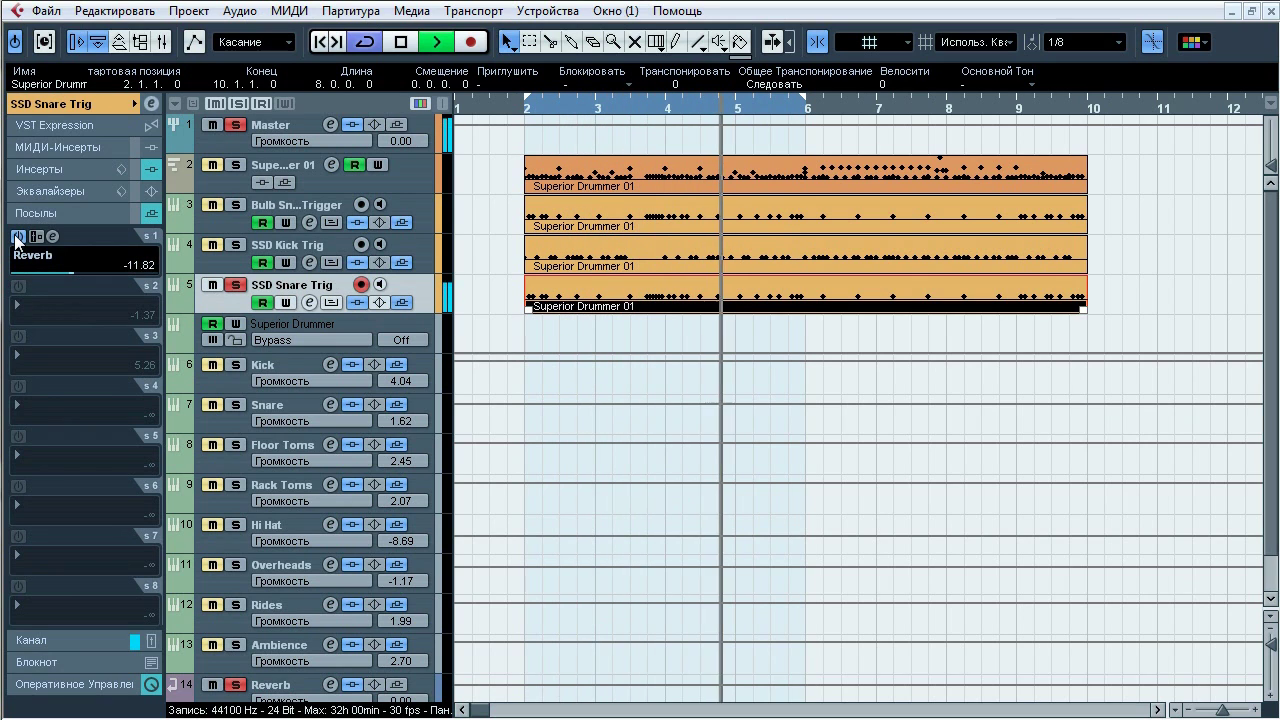
key(space)
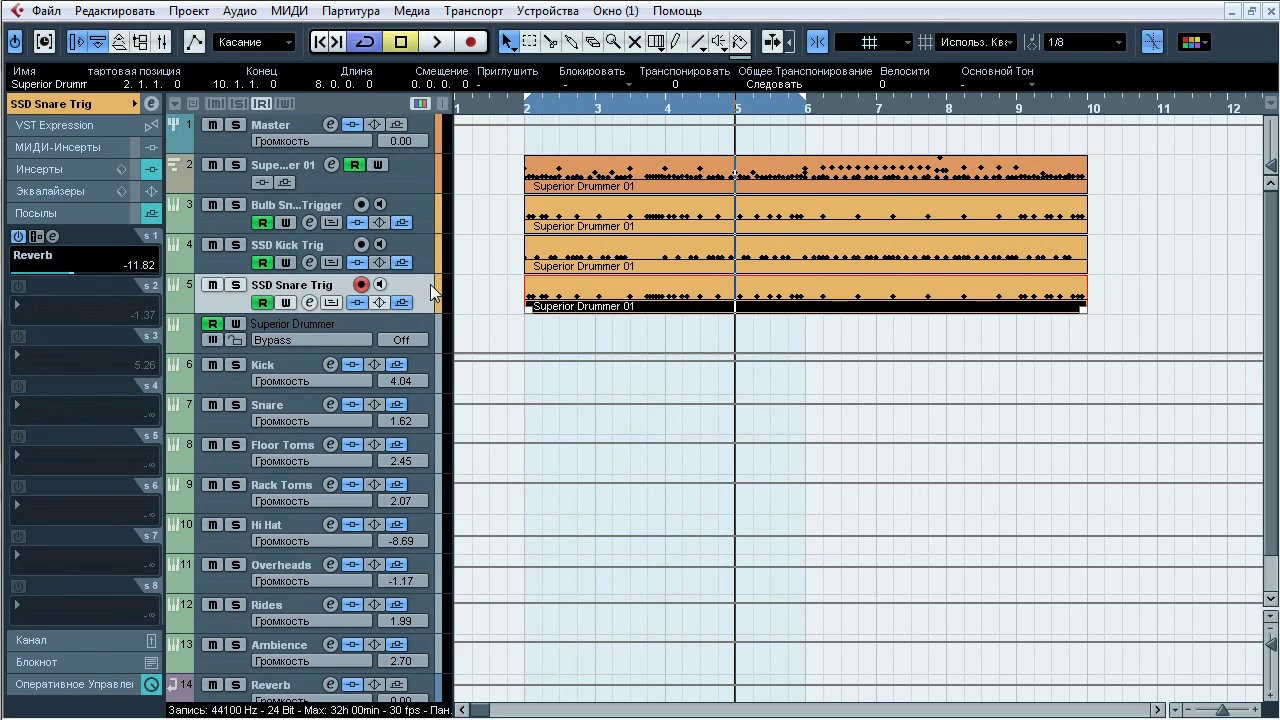
Step: Route the Reverb track's output to Stereo Out, solo the track, and listen to it in the loop
click(300, 686)
click(91, 103)
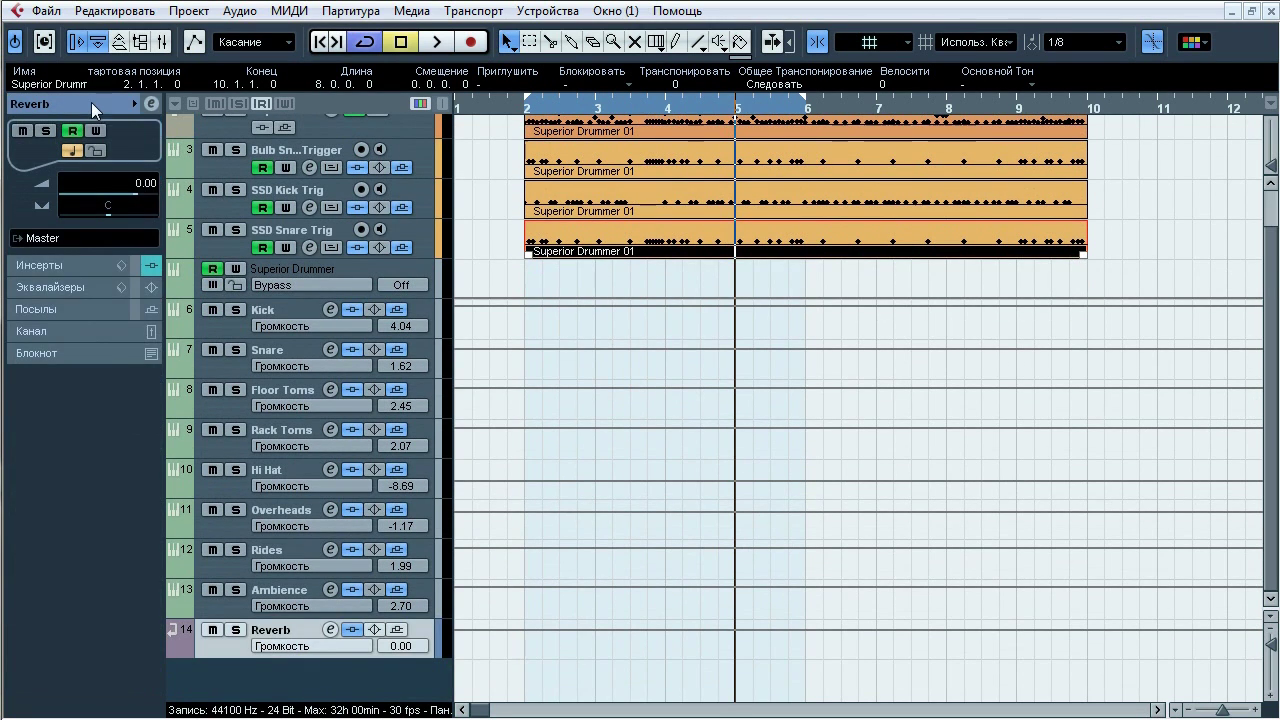
click(73, 236)
click(91, 290)
click(237, 632)
key(space)
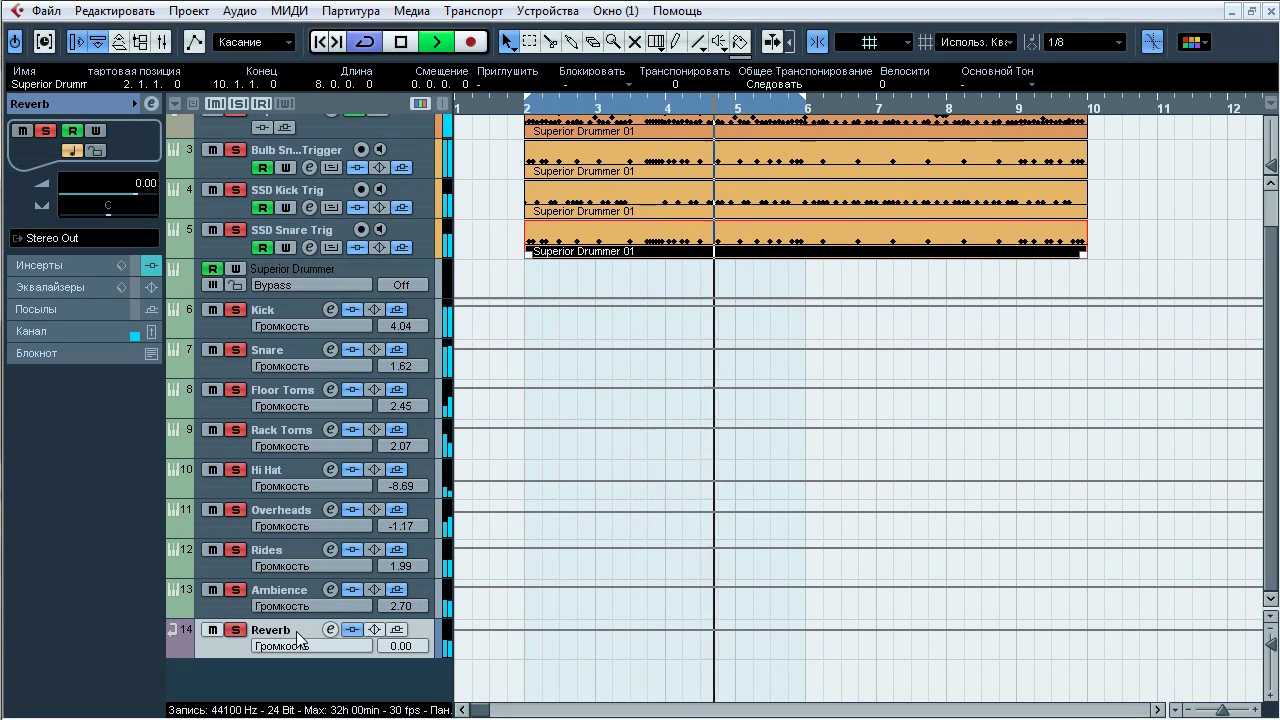
key(space)
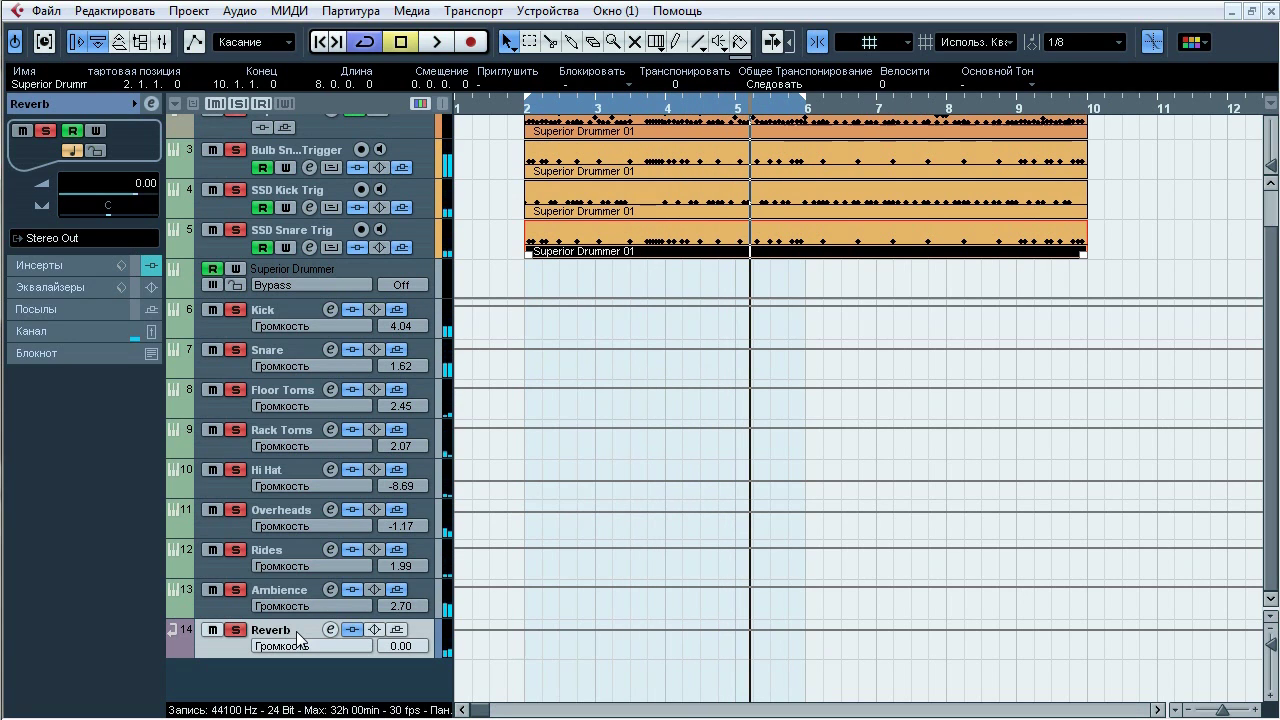
Step: Show the Reverb track's inserts, inspect the ValhallaVintageVerb settings in the first slot, and close the plug-in
click(66, 265)
click(54, 149)
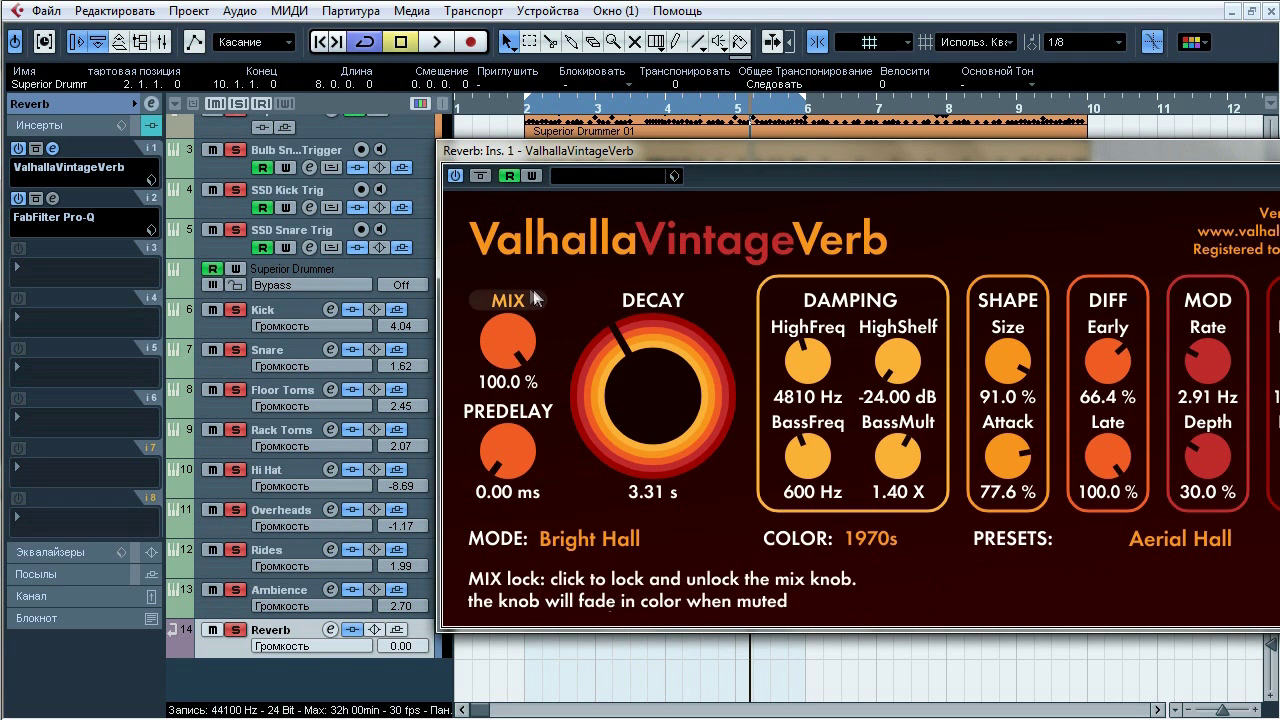
click(54, 149)
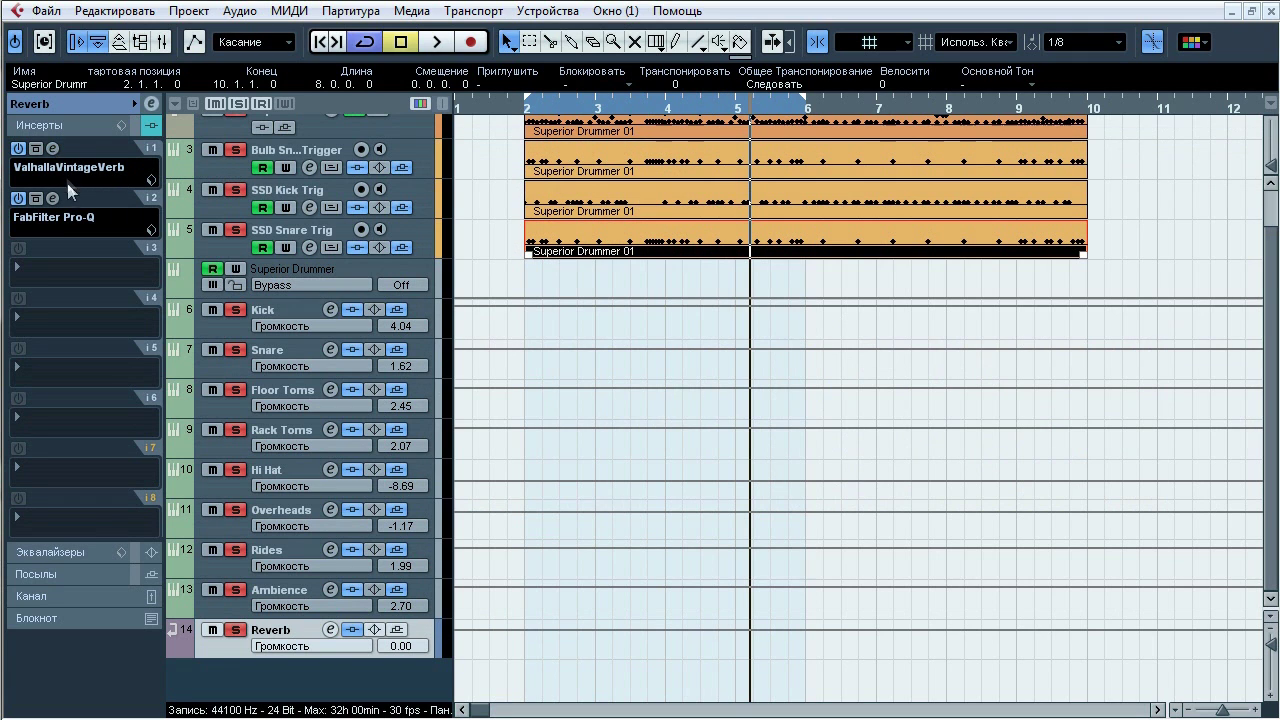
Step: Open the Pro-Q in the Reverb track's second insert, audition its 145.92 Hz and 337.69 Hz bands during playback, and close it
click(54, 199)
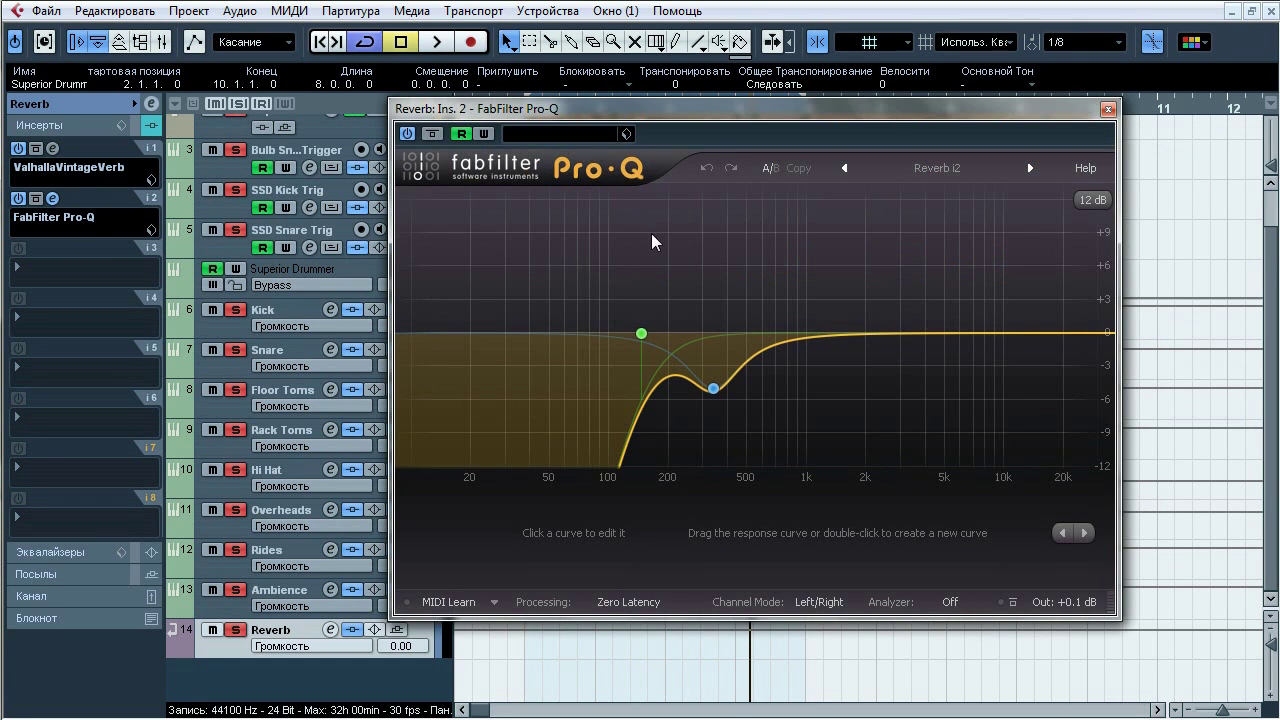
key(space)
click(668, 301)
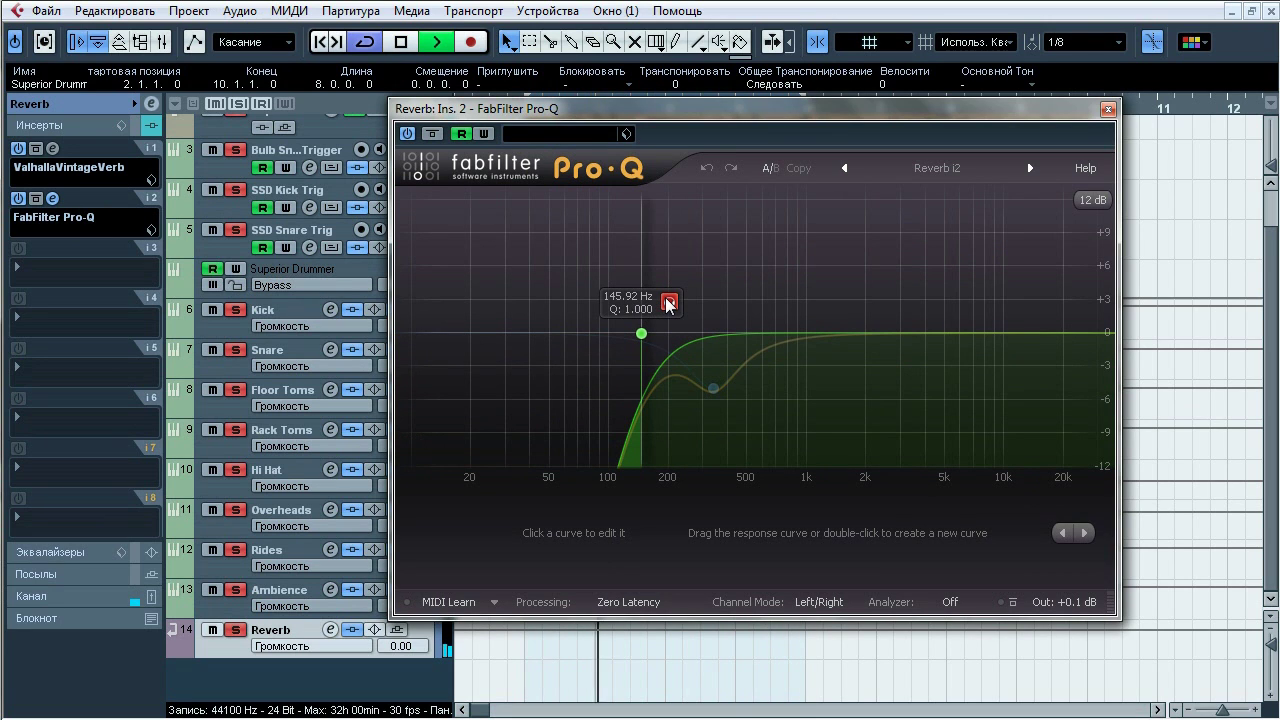
click(740, 417)
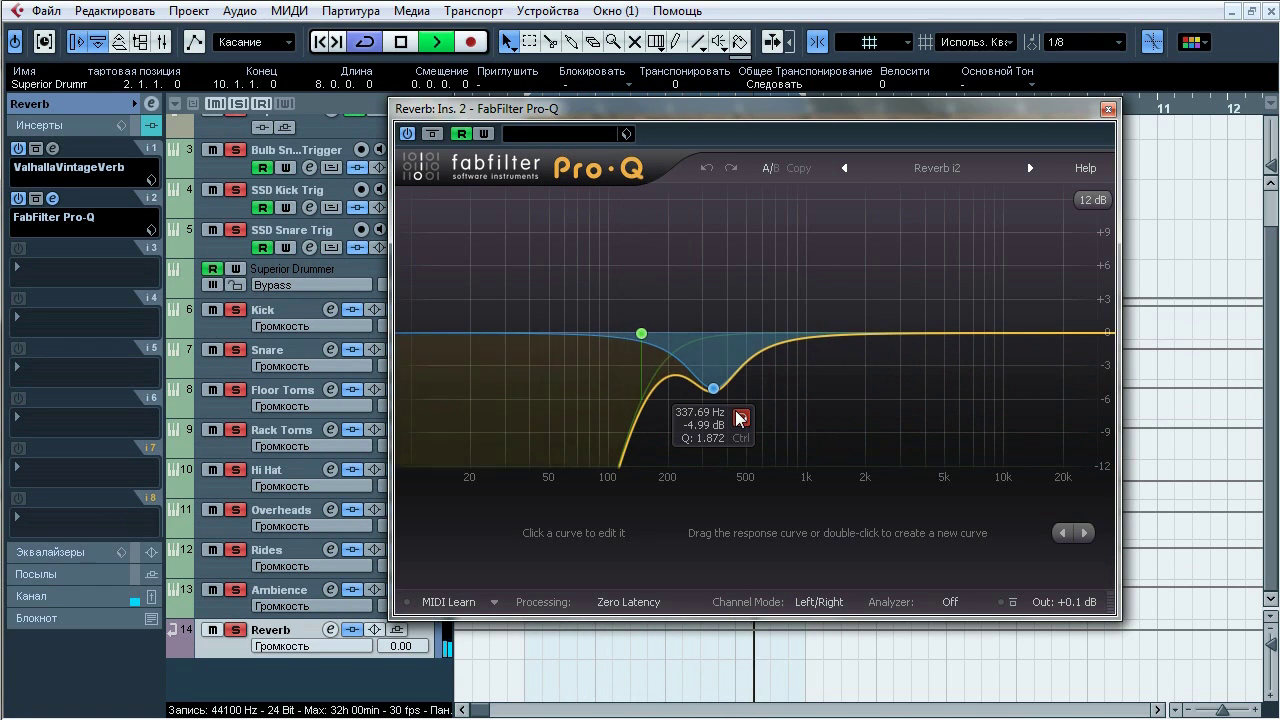
key(space)
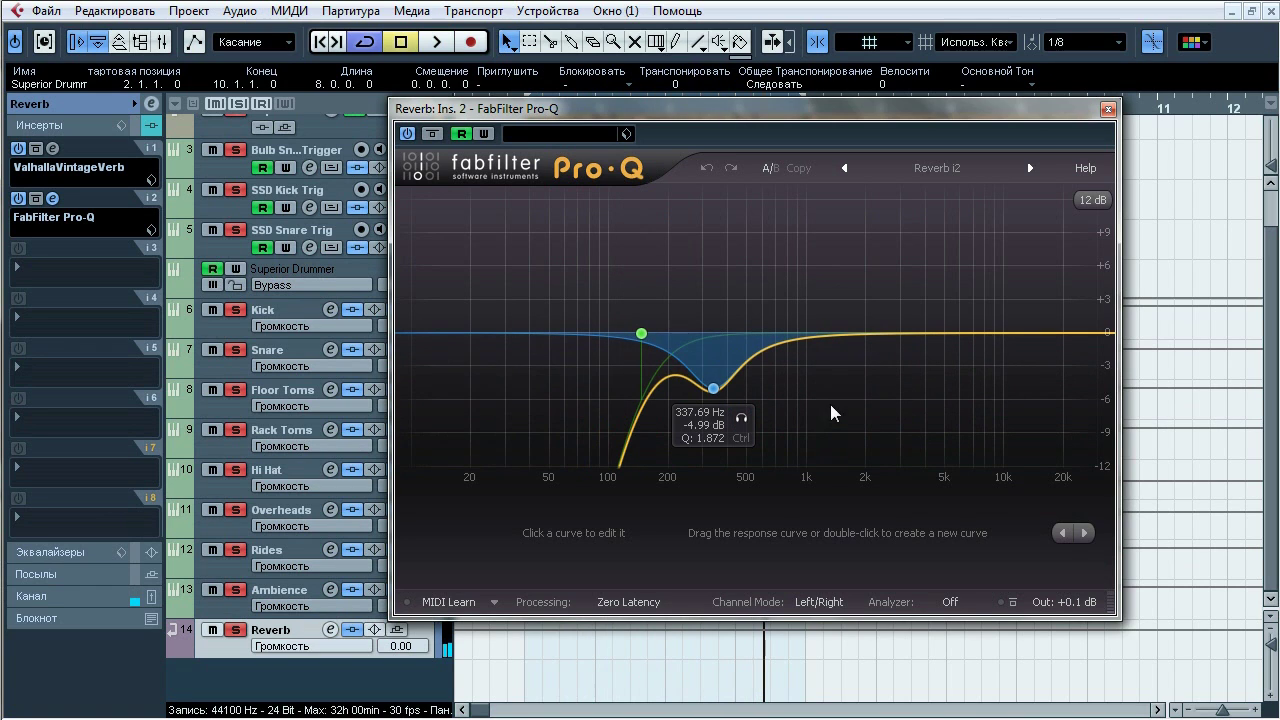
click(1107, 110)
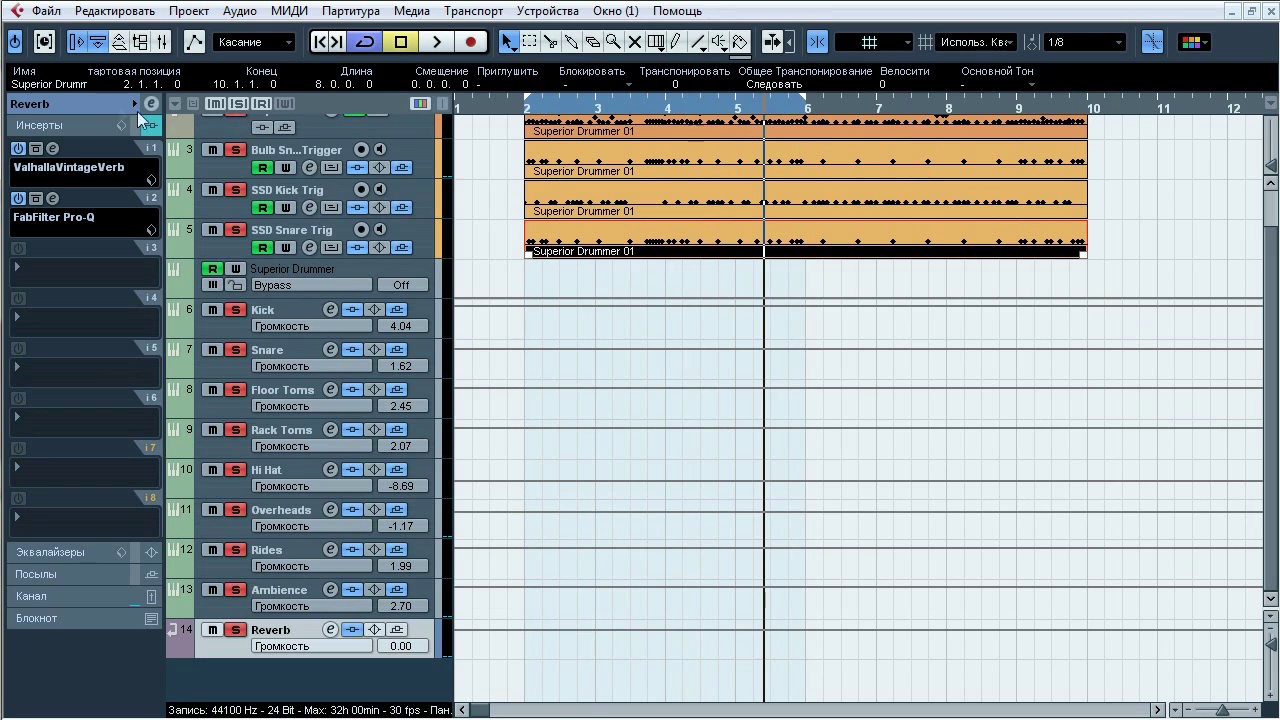
Step: Route the Reverb track's output to the Master group
click(88, 102)
click(62, 238)
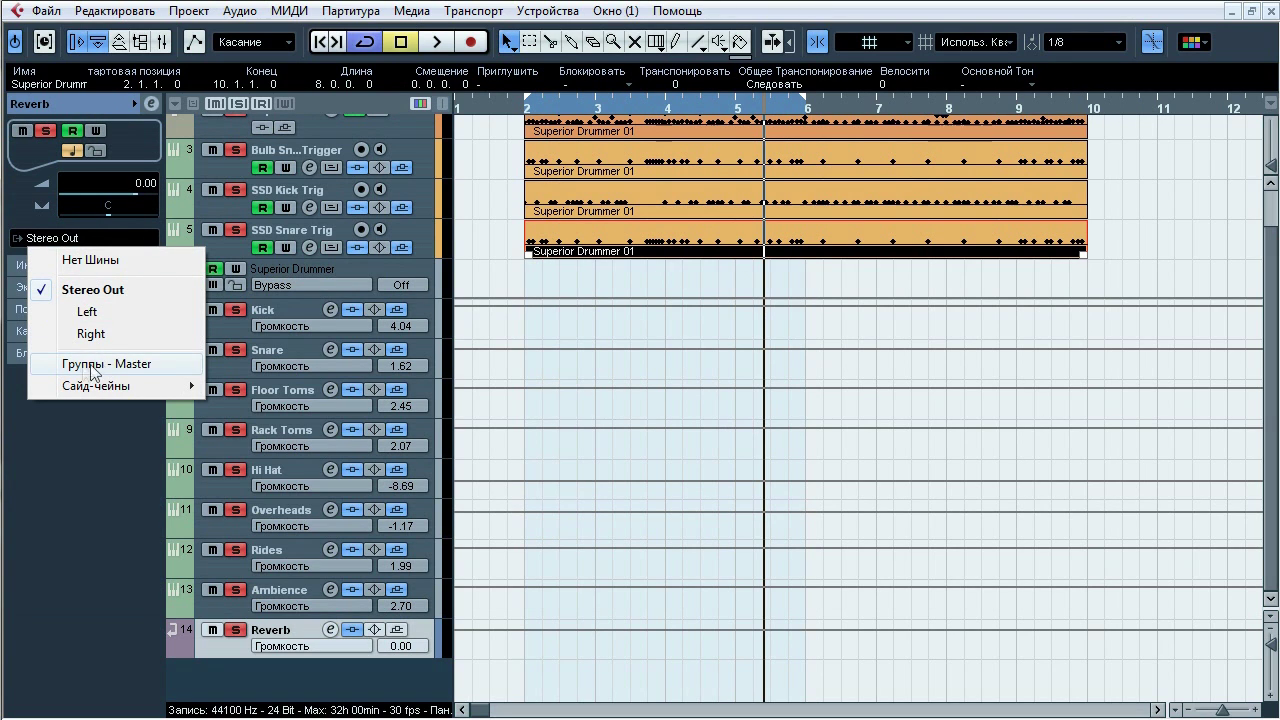
click(141, 364)
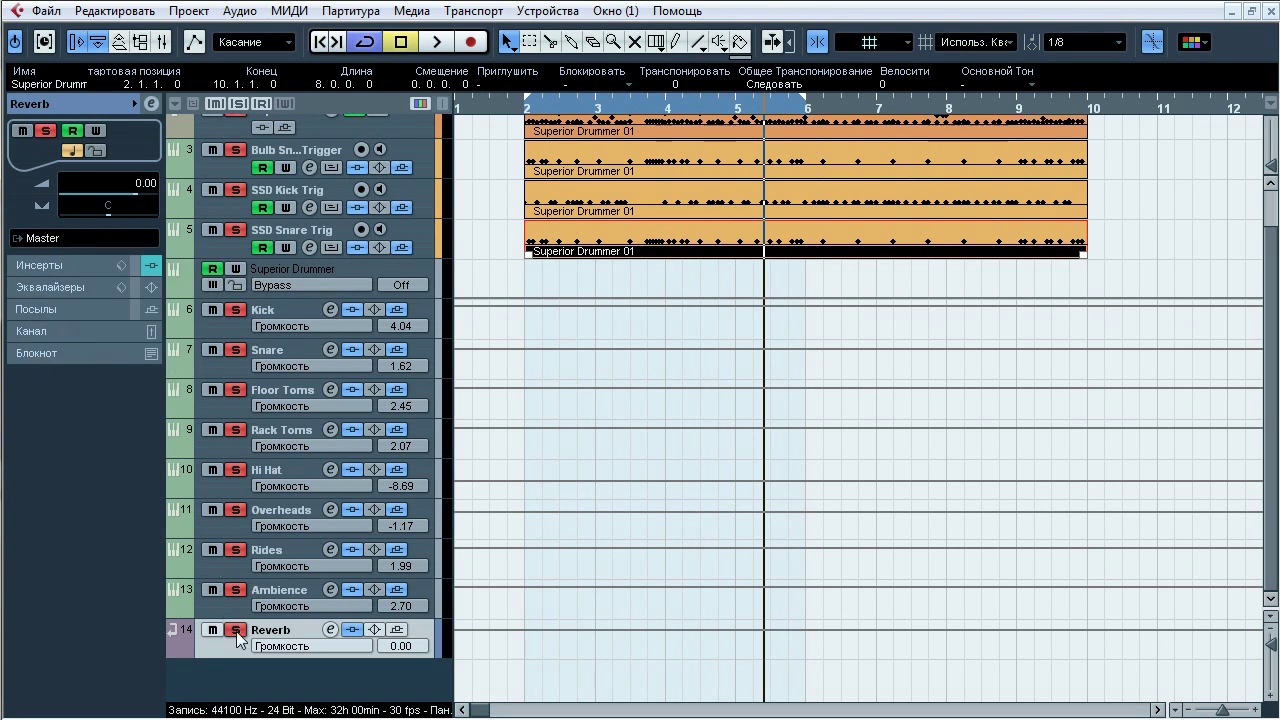
scroll(276, 130, up, 2)
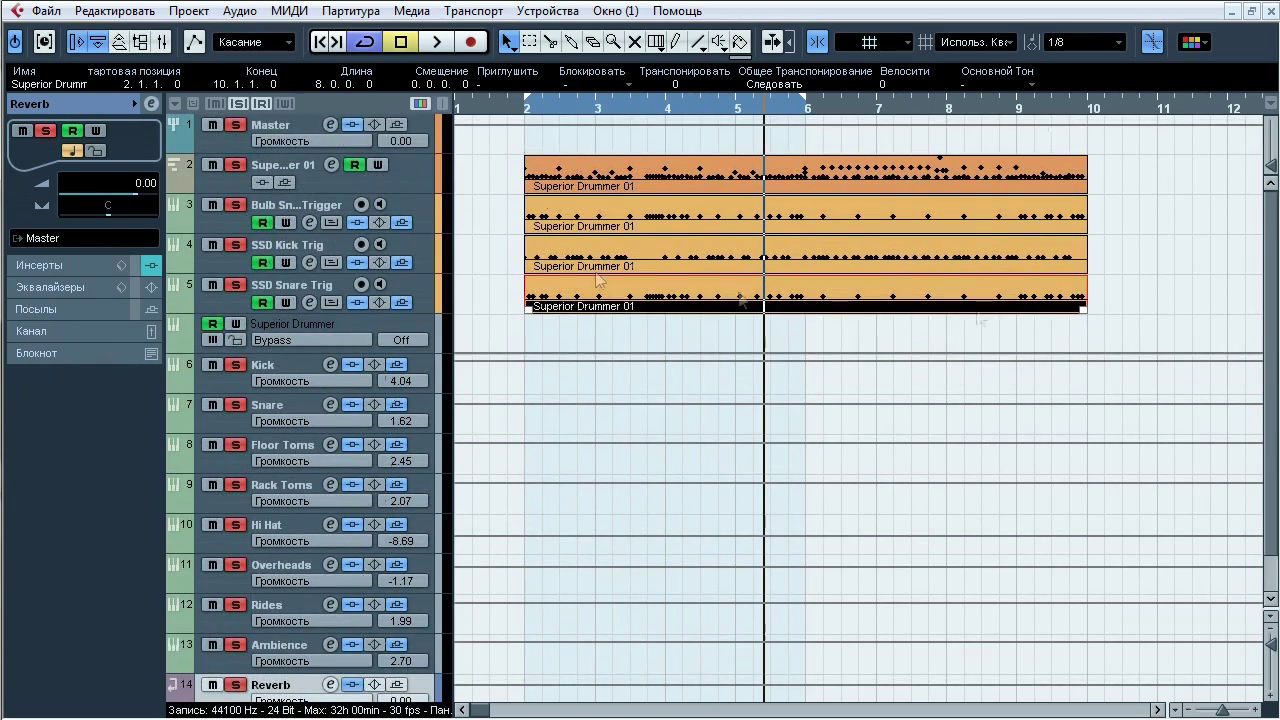
Step: Open the mixer, review the channel levels and routing through to the Reverb channel, and close it
click(532, 393)
key(F3)
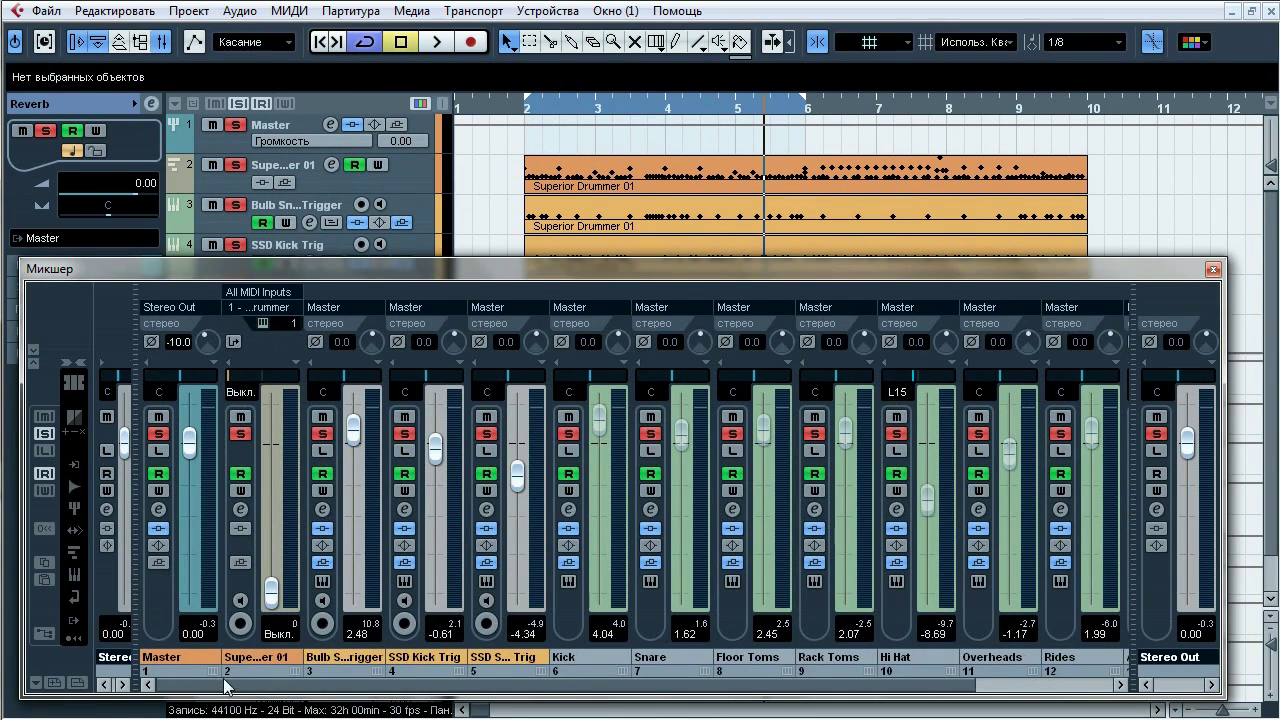
click(1121, 685)
click(1121, 685)
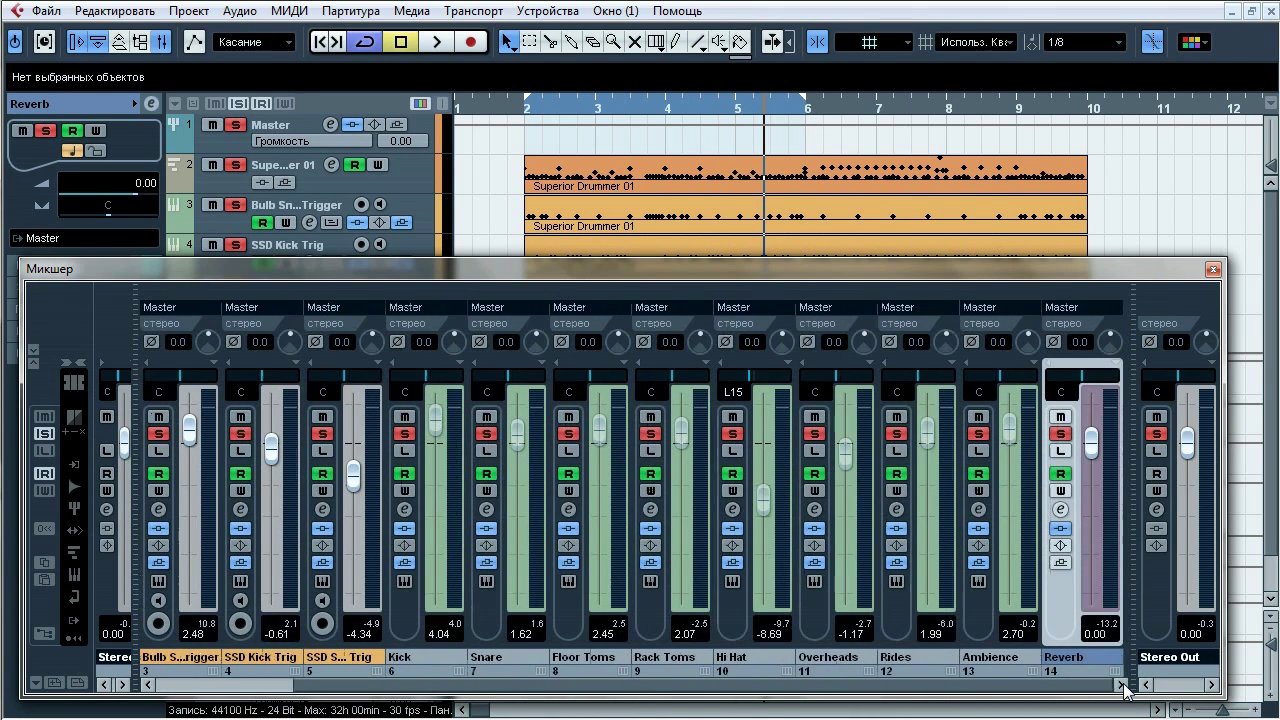
click(1214, 271)
Step: Select the Master group track and open its channel settings with the full insert chain in view
click(294, 125)
click(330, 125)
drag(743, 223, 760, 209)
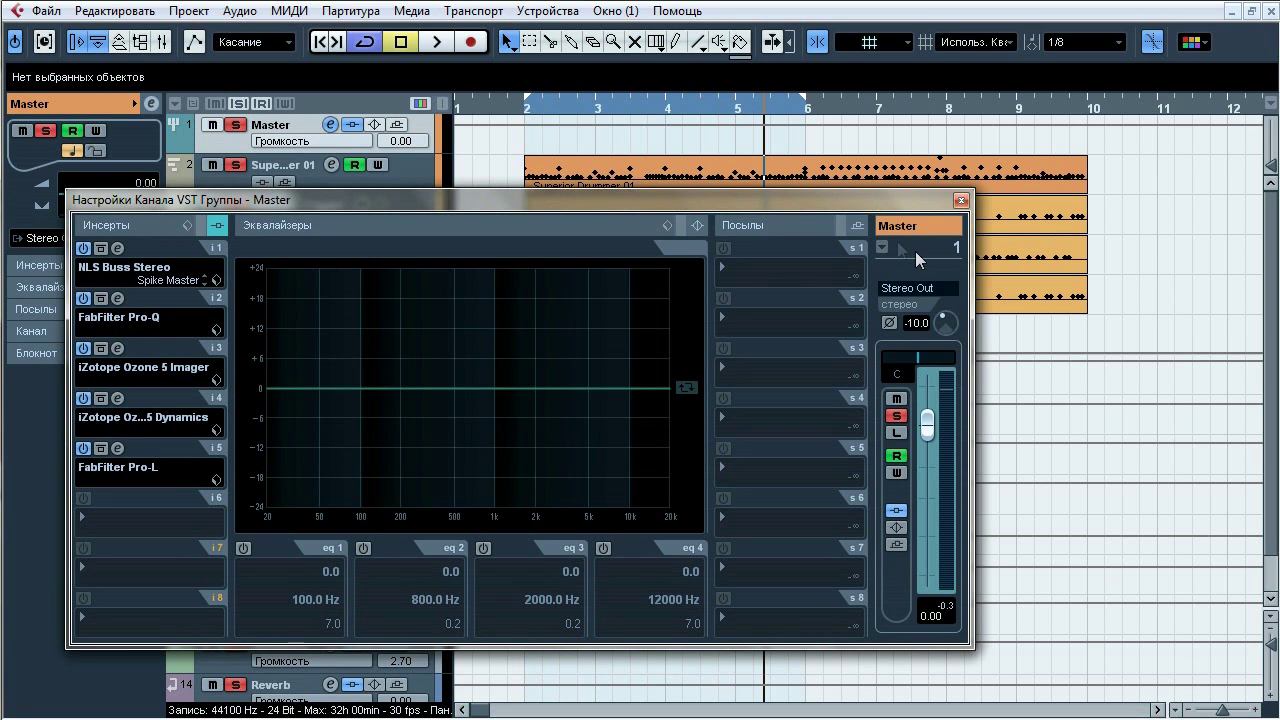
drag(759, 203, 939, 152)
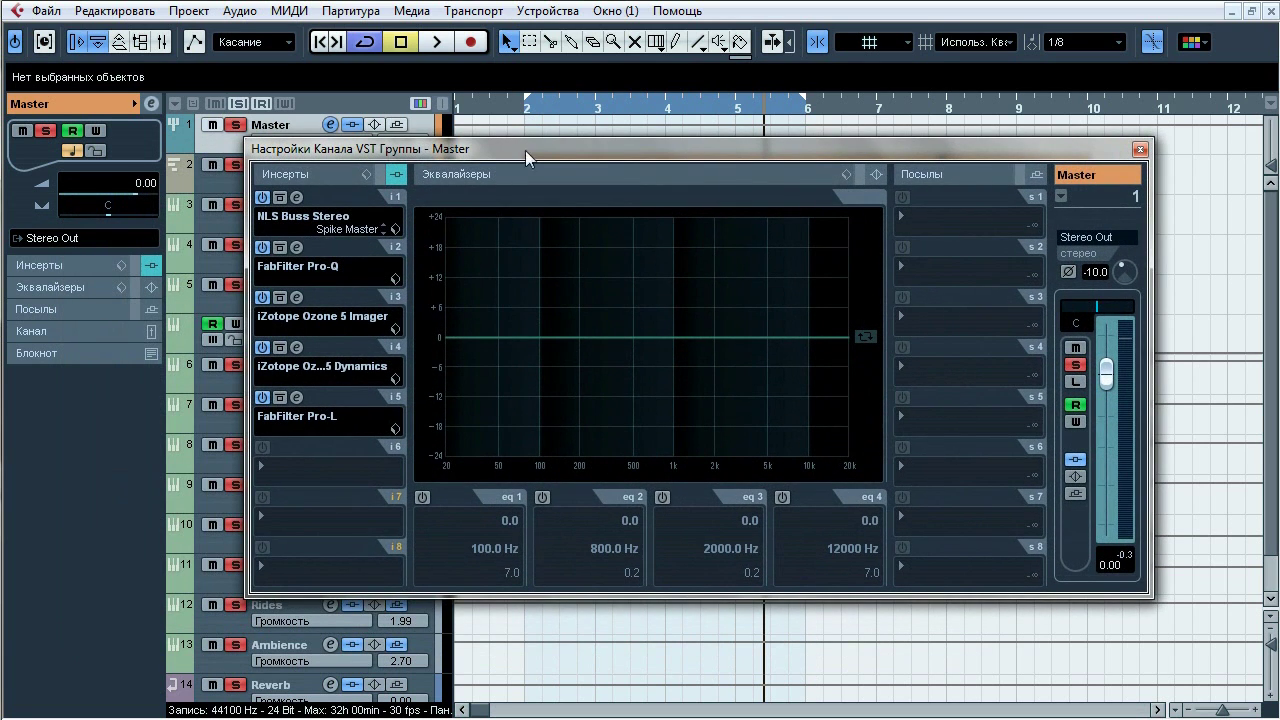
Step: Open NLS Buss Stereo in the Master's first insert, compare it bypassed and active during playback, and leave it active
click(299, 196)
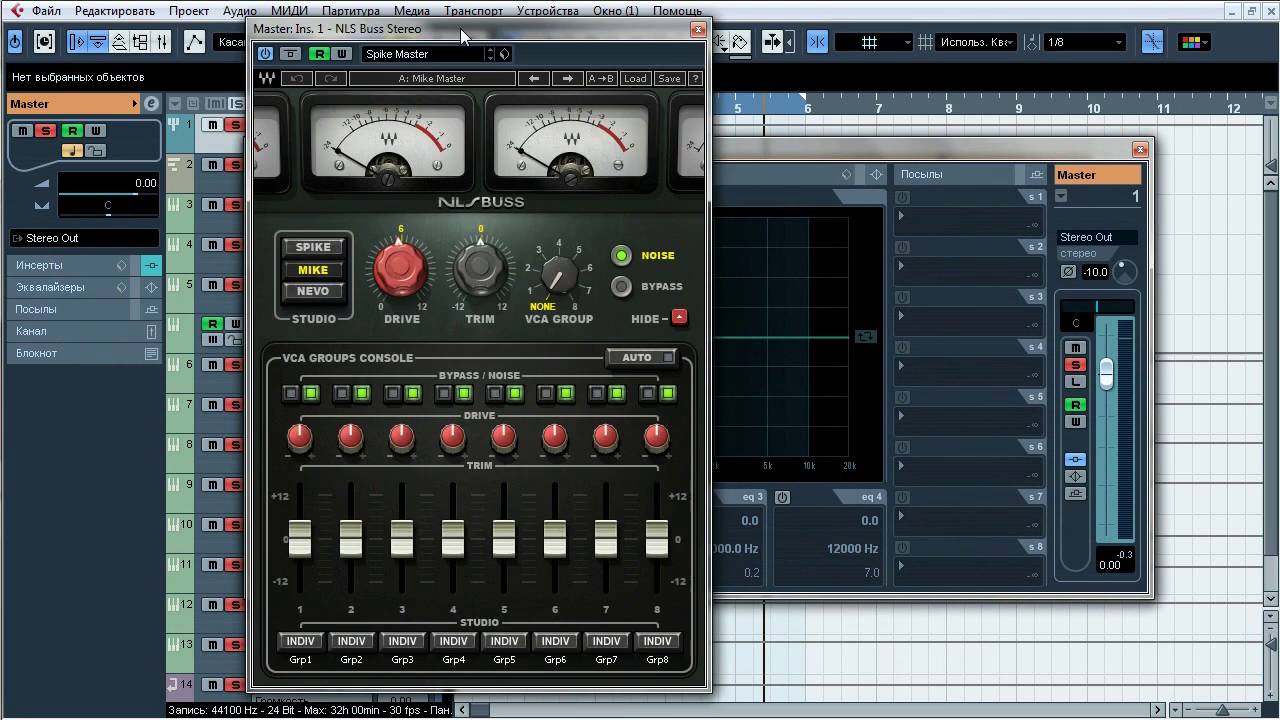
drag(460, 28, 679, 58)
key(space)
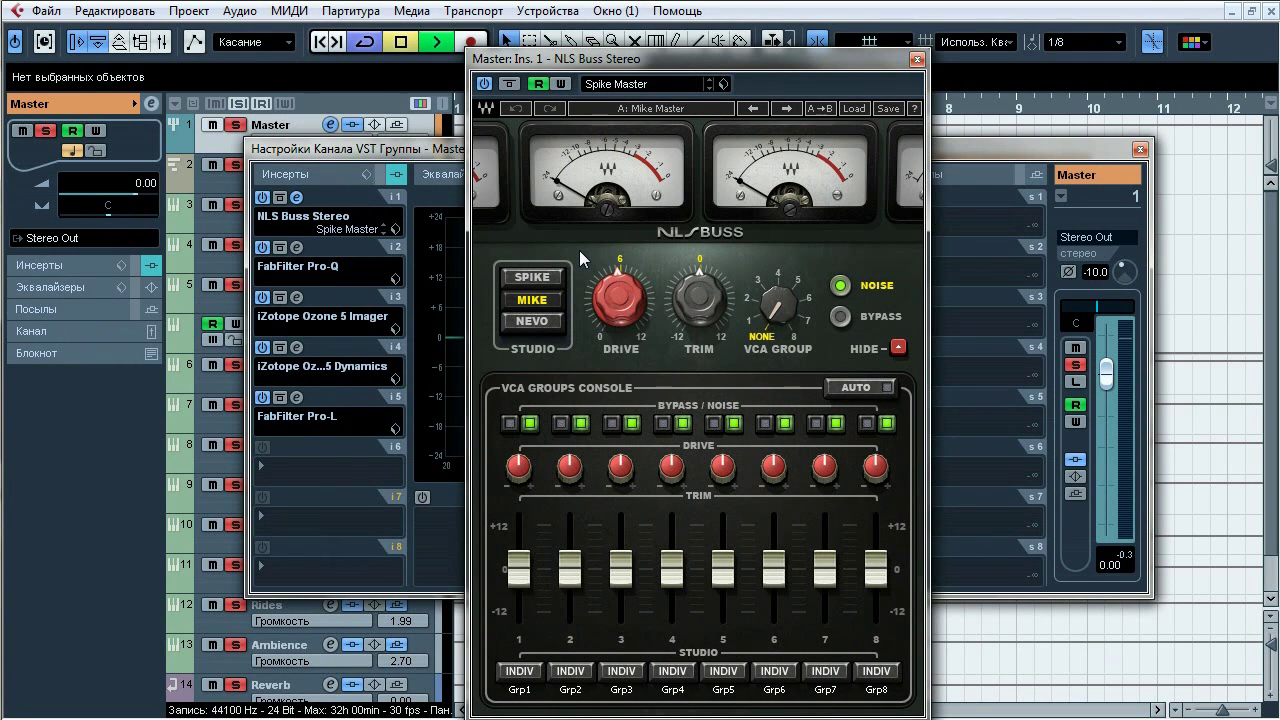
click(510, 84)
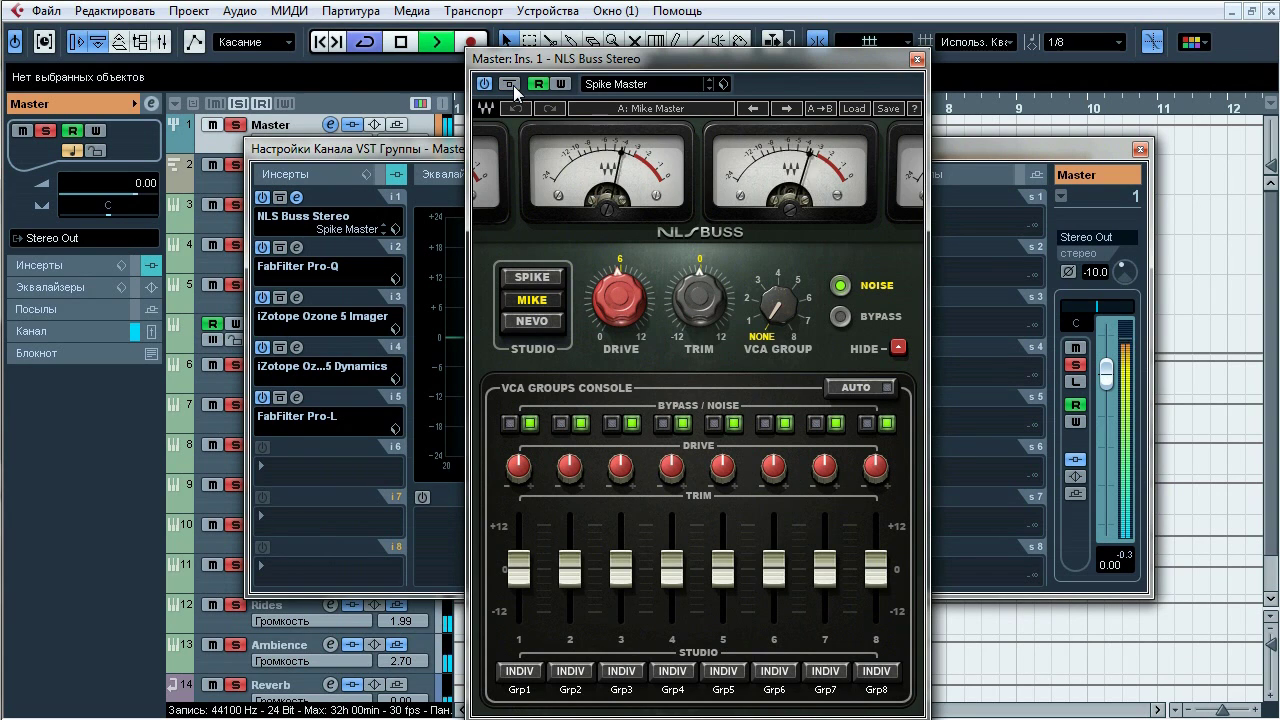
click(510, 84)
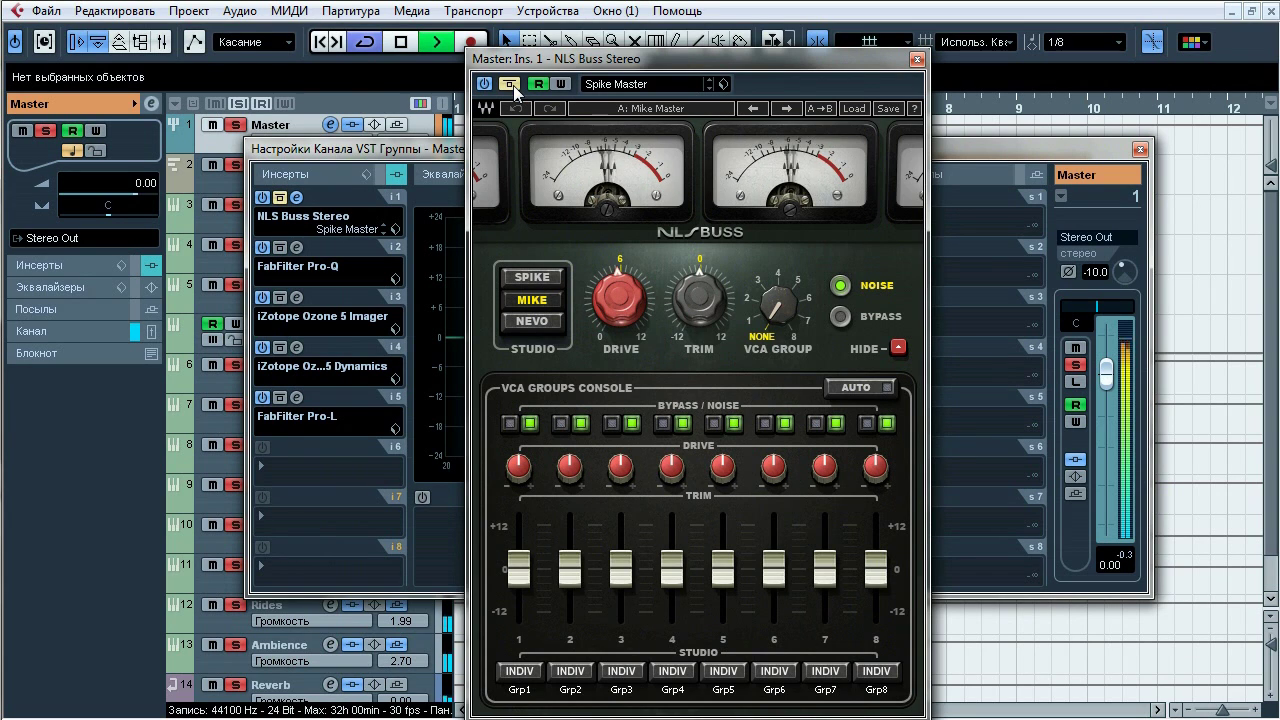
click(510, 84)
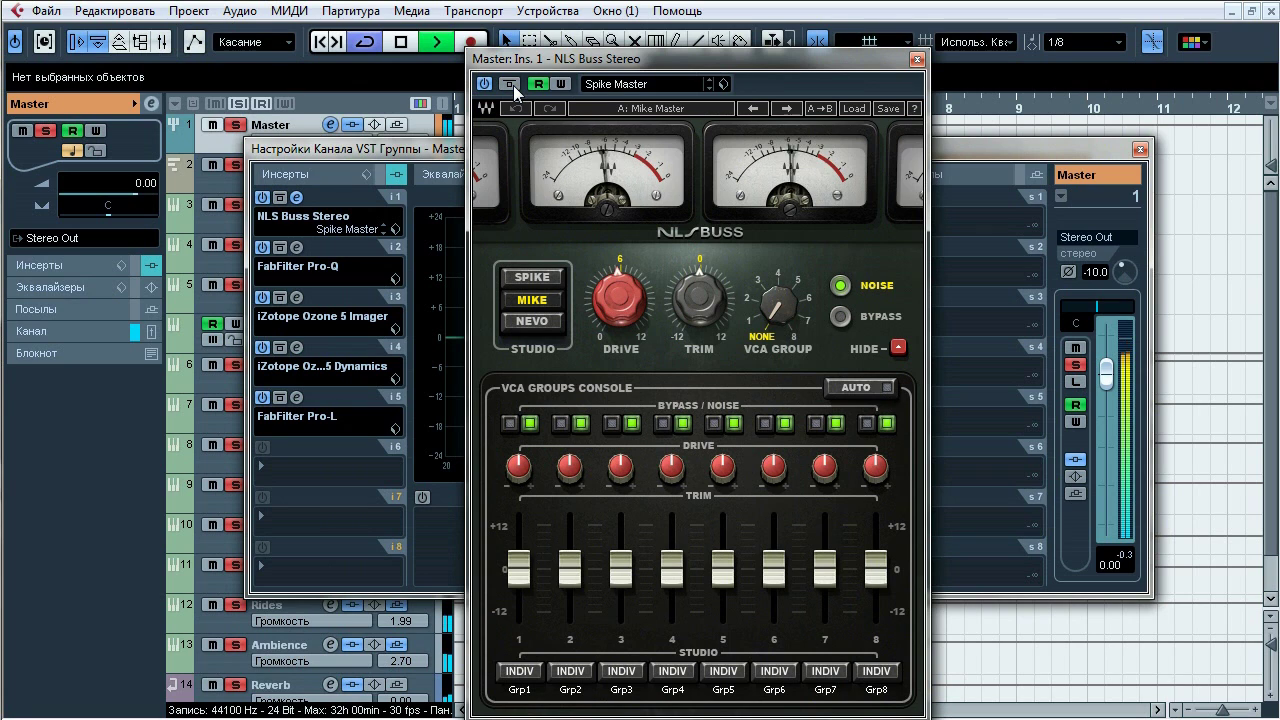
click(510, 84)
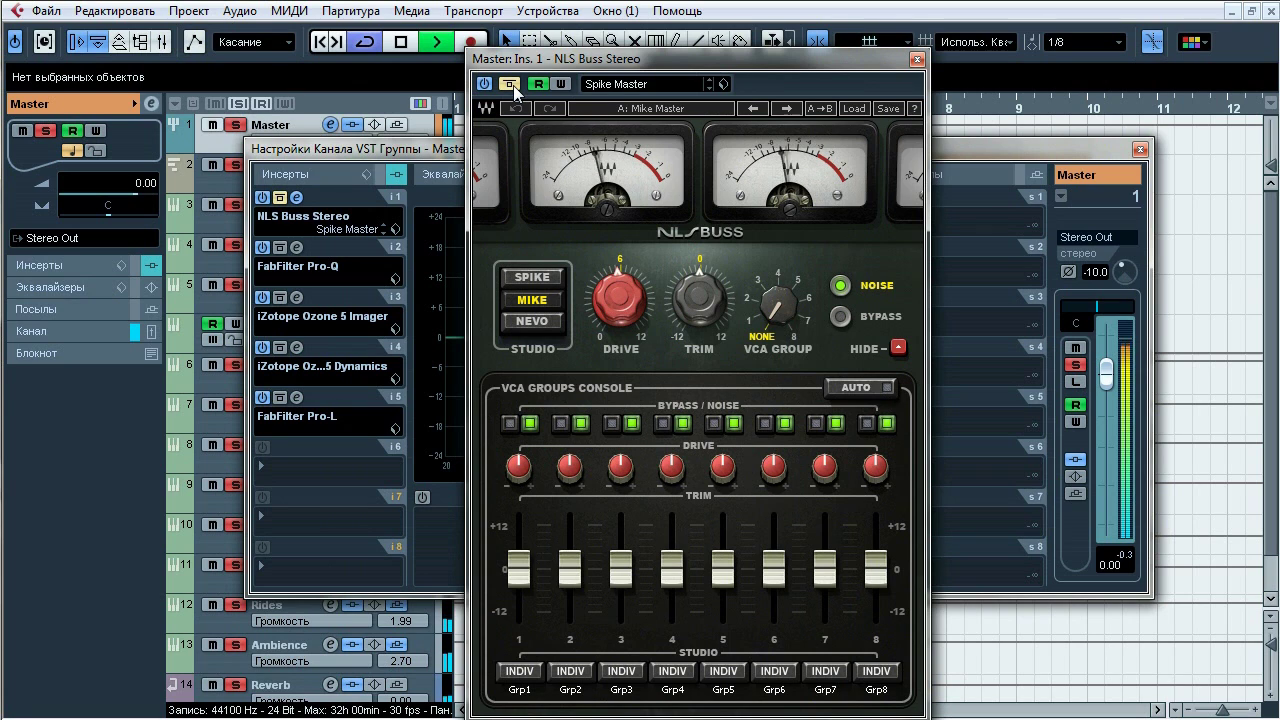
click(510, 84)
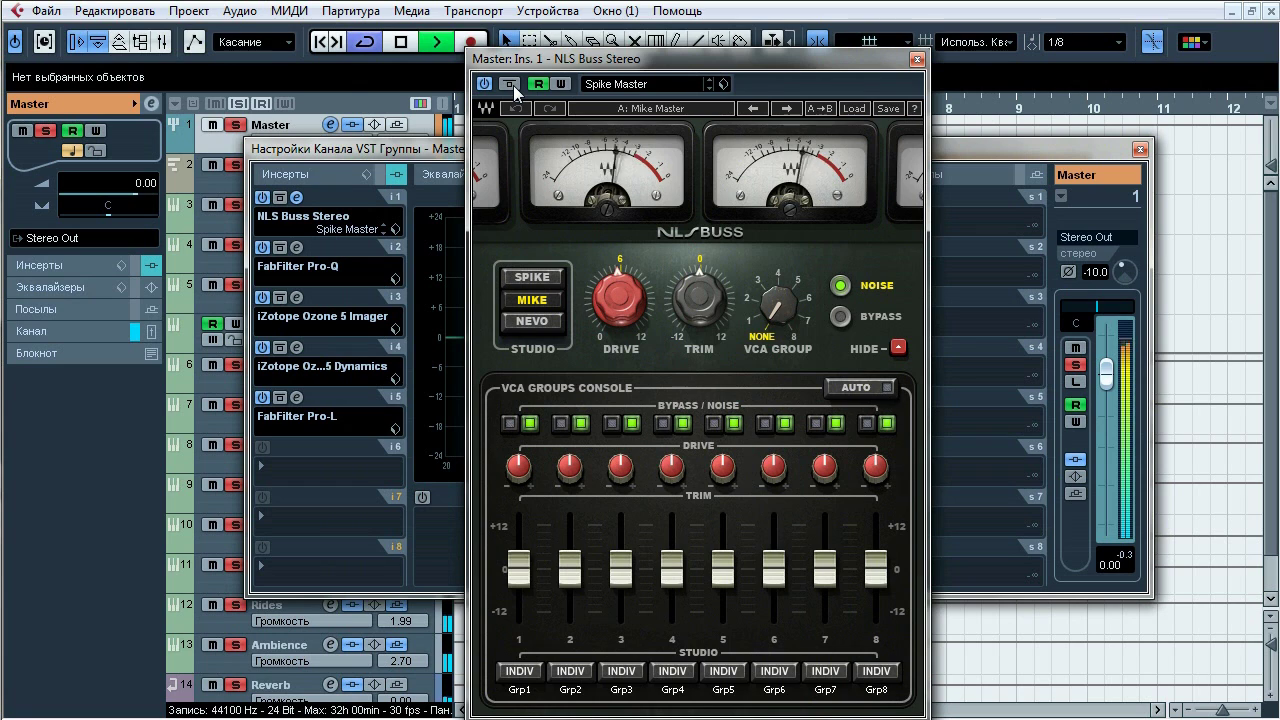
click(511, 85)
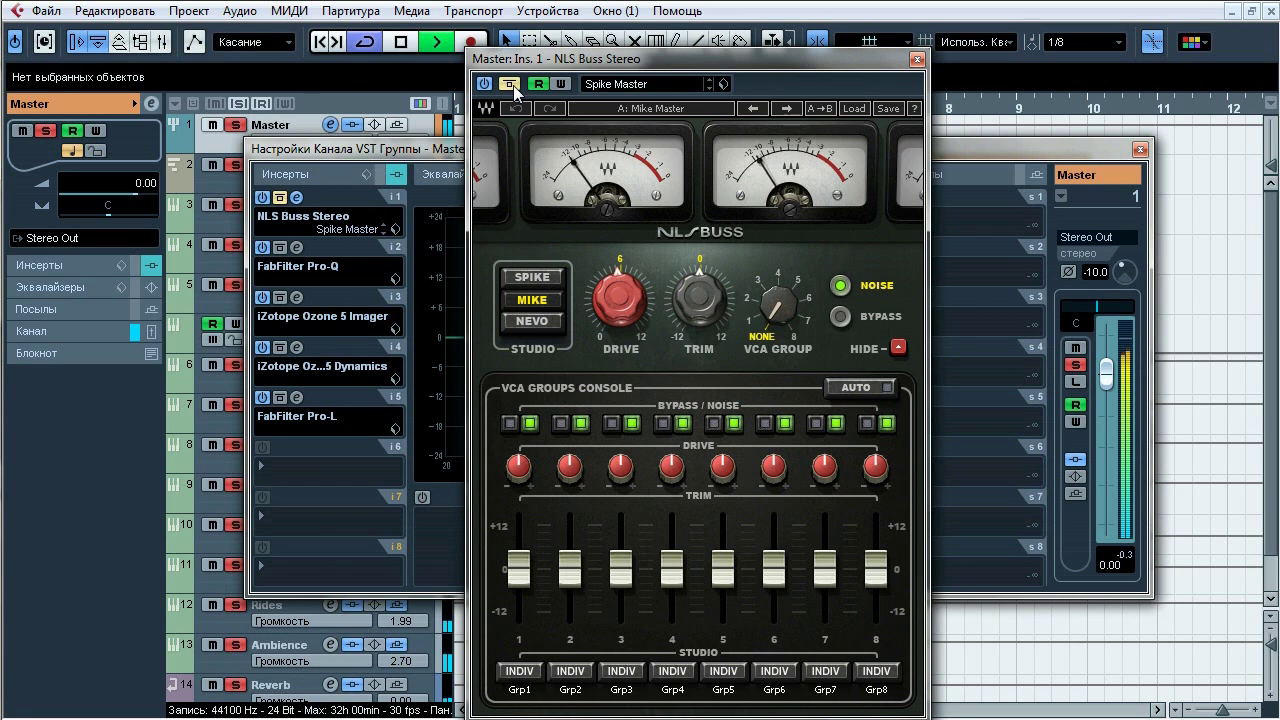
click(511, 85)
key(space)
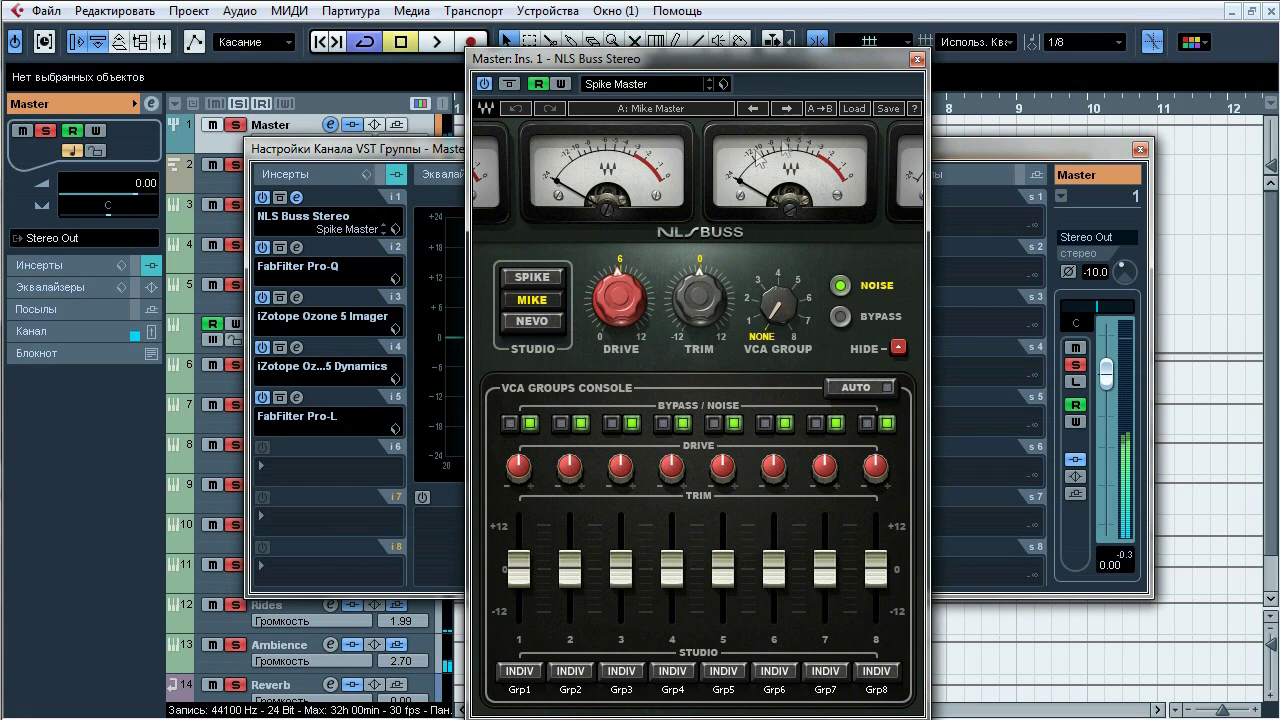
Step: Open FabFilter Pro-Q in the Master's second insert and audition its low-cut band in isolation during playback
click(916, 61)
click(296, 247)
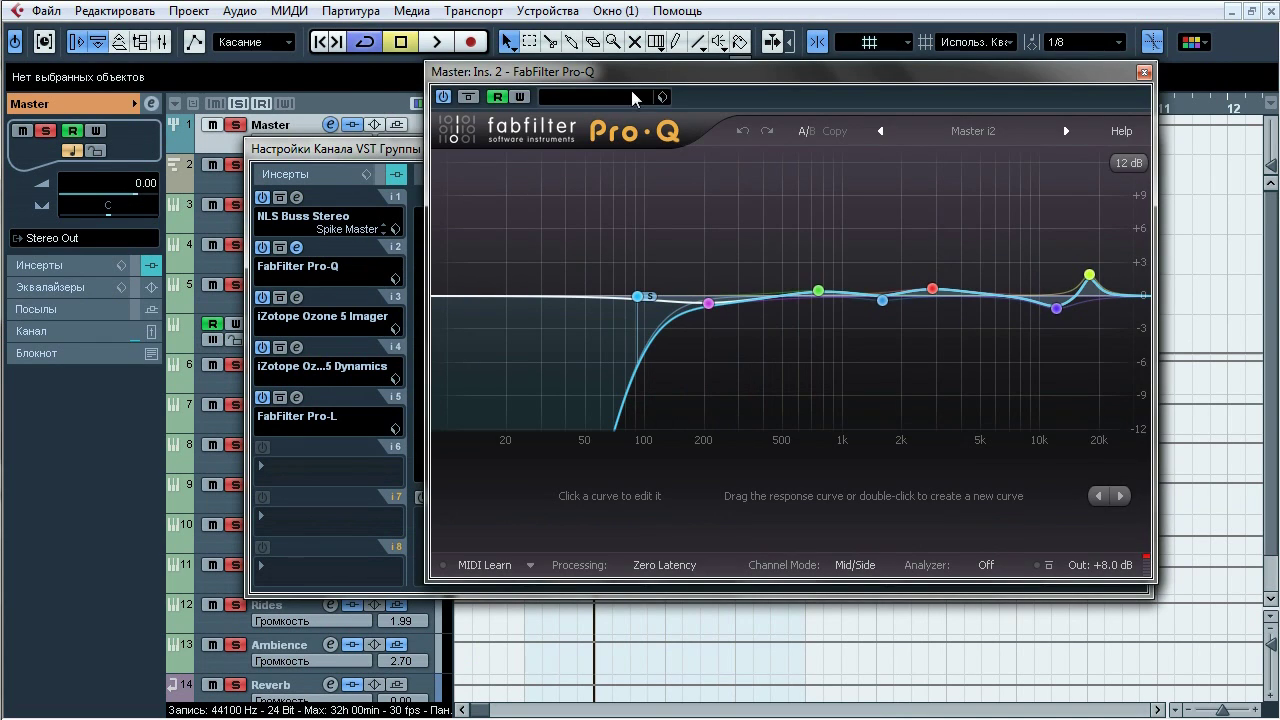
drag(658, 78, 593, 93)
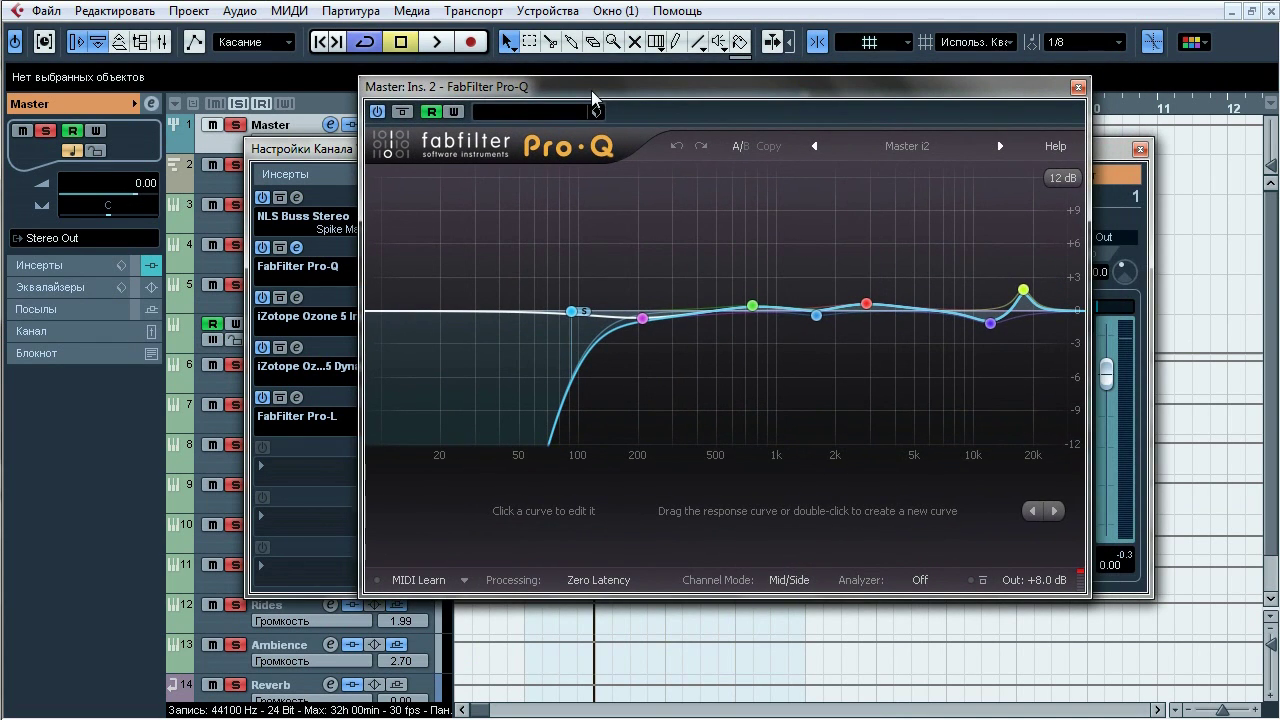
click(571, 311)
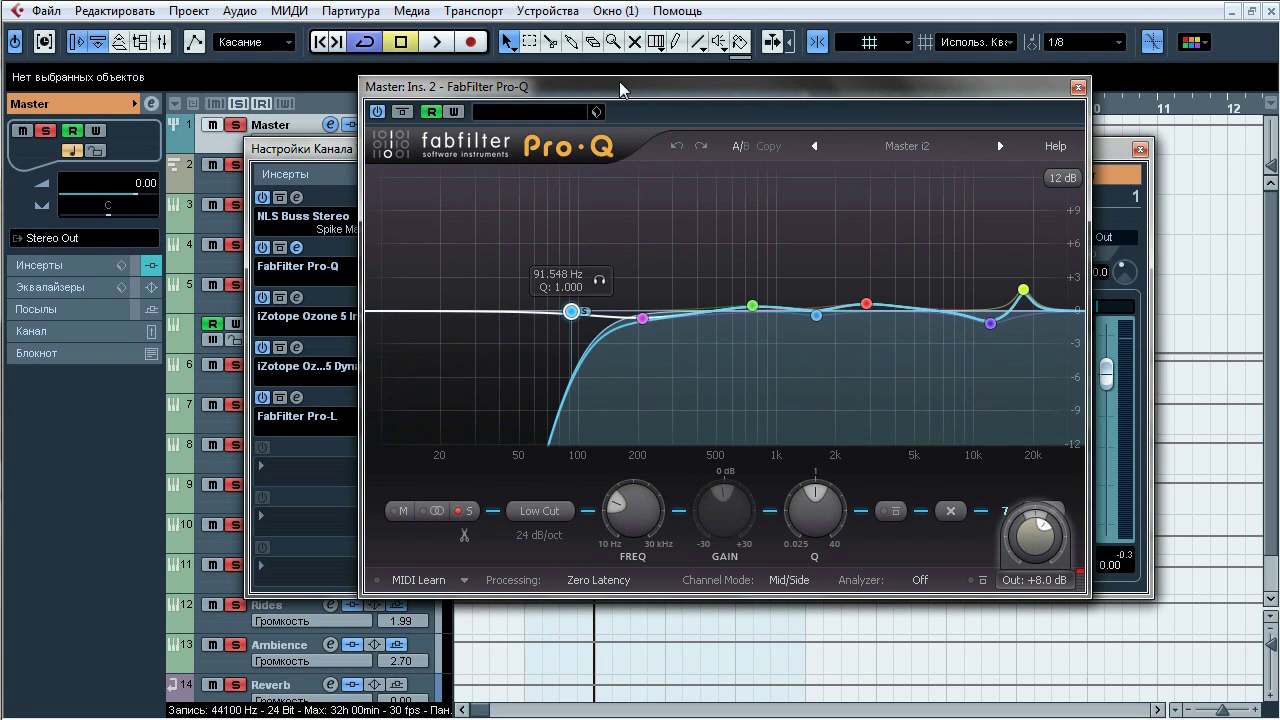
key(space)
click(598, 280)
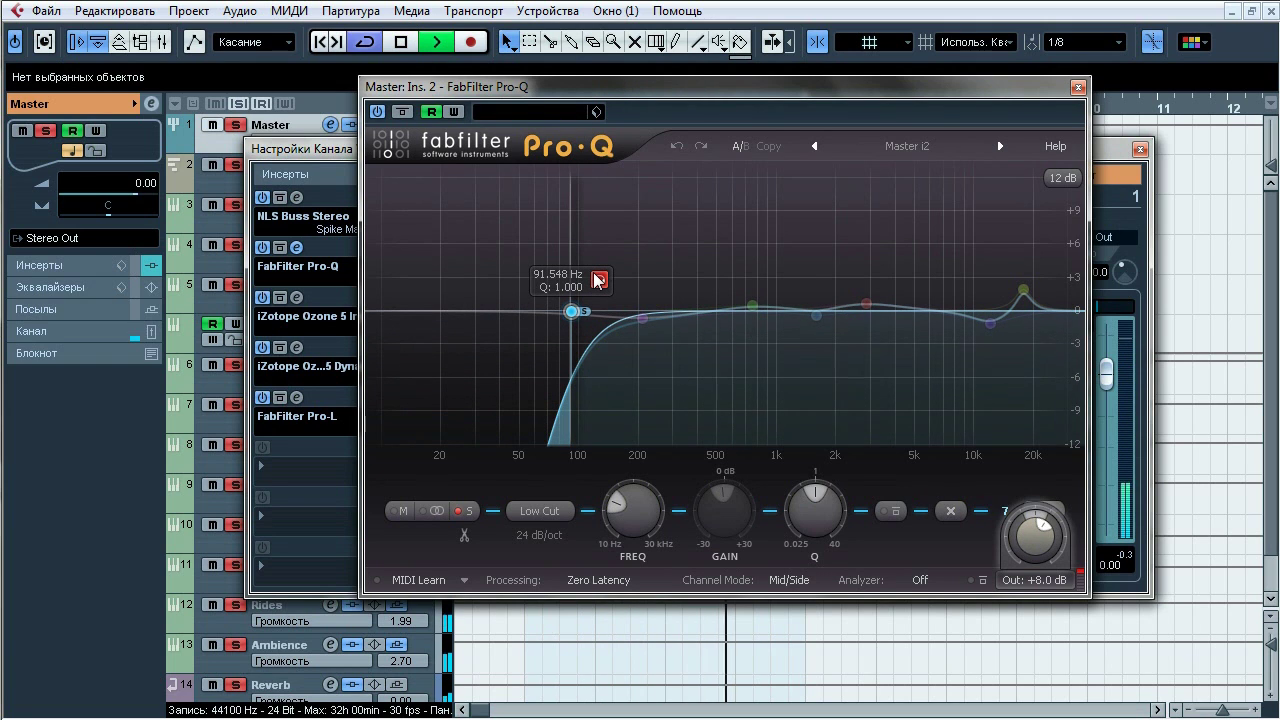
Step: Set Pro-Q's display range to 6 dB, audition each remaining band in isolation from lowest to highest frequency, and close the plug-in
click(1062, 179)
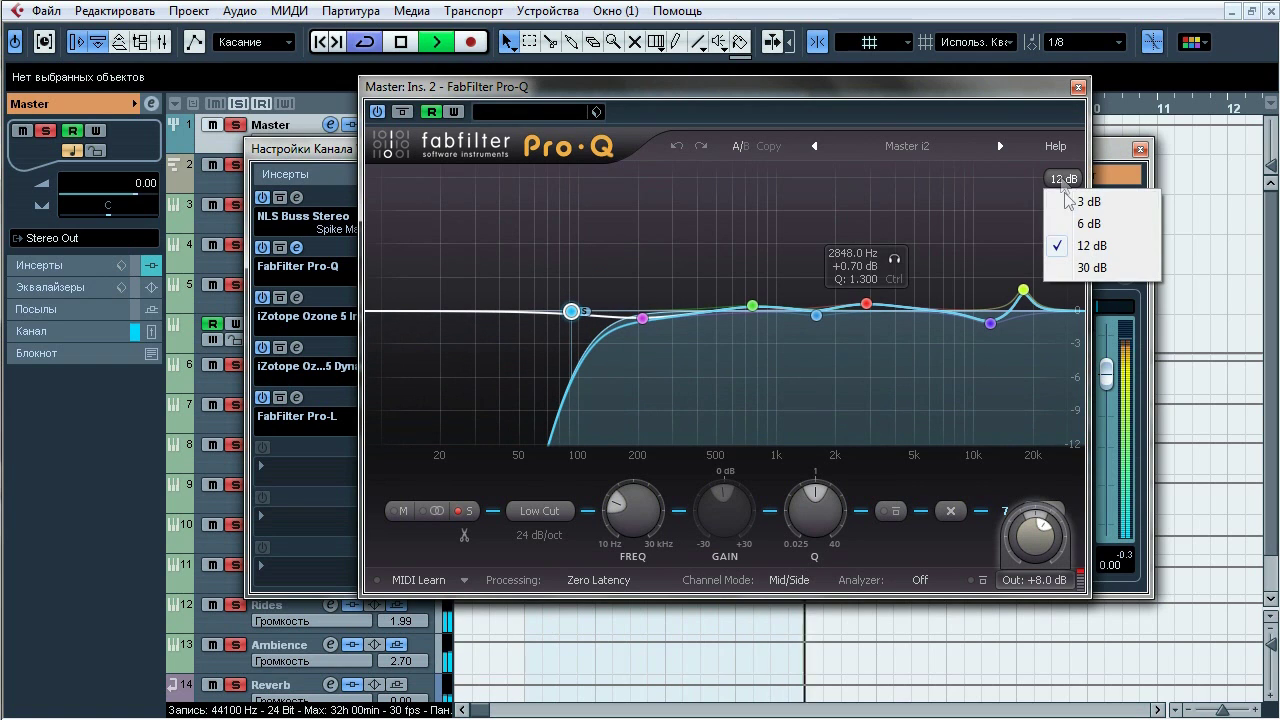
click(1088, 223)
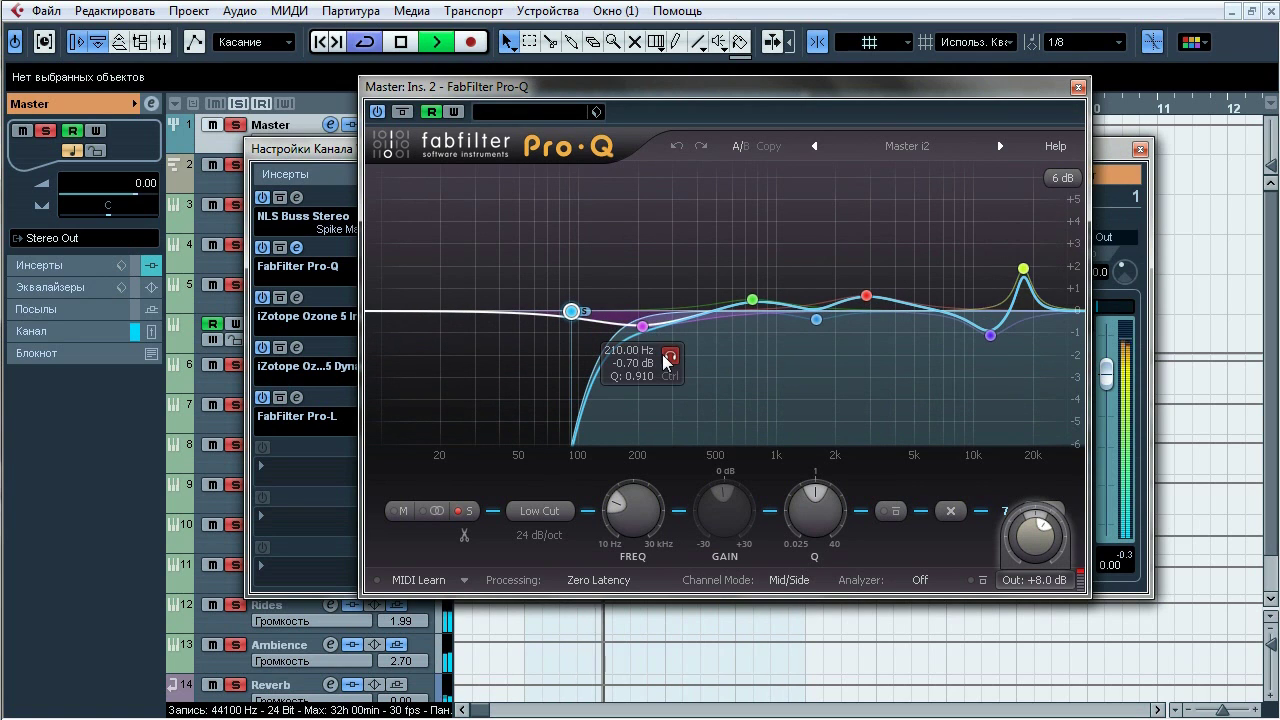
click(668, 357)
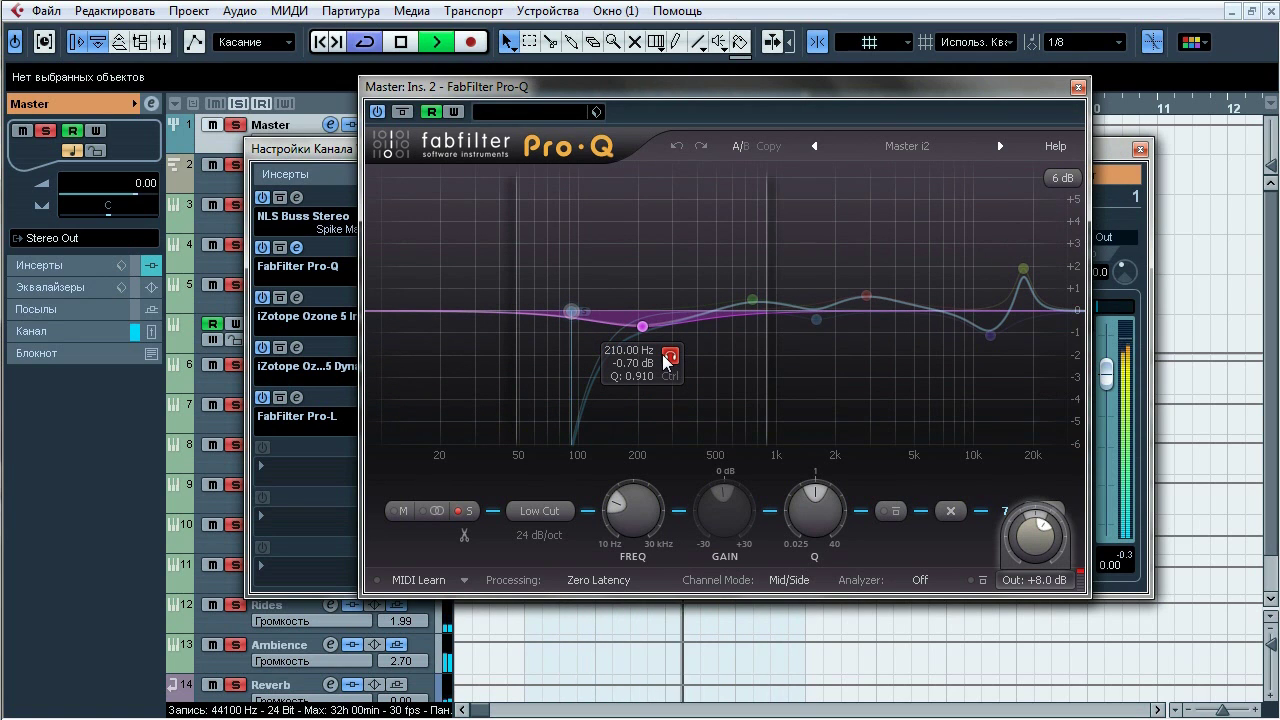
click(782, 257)
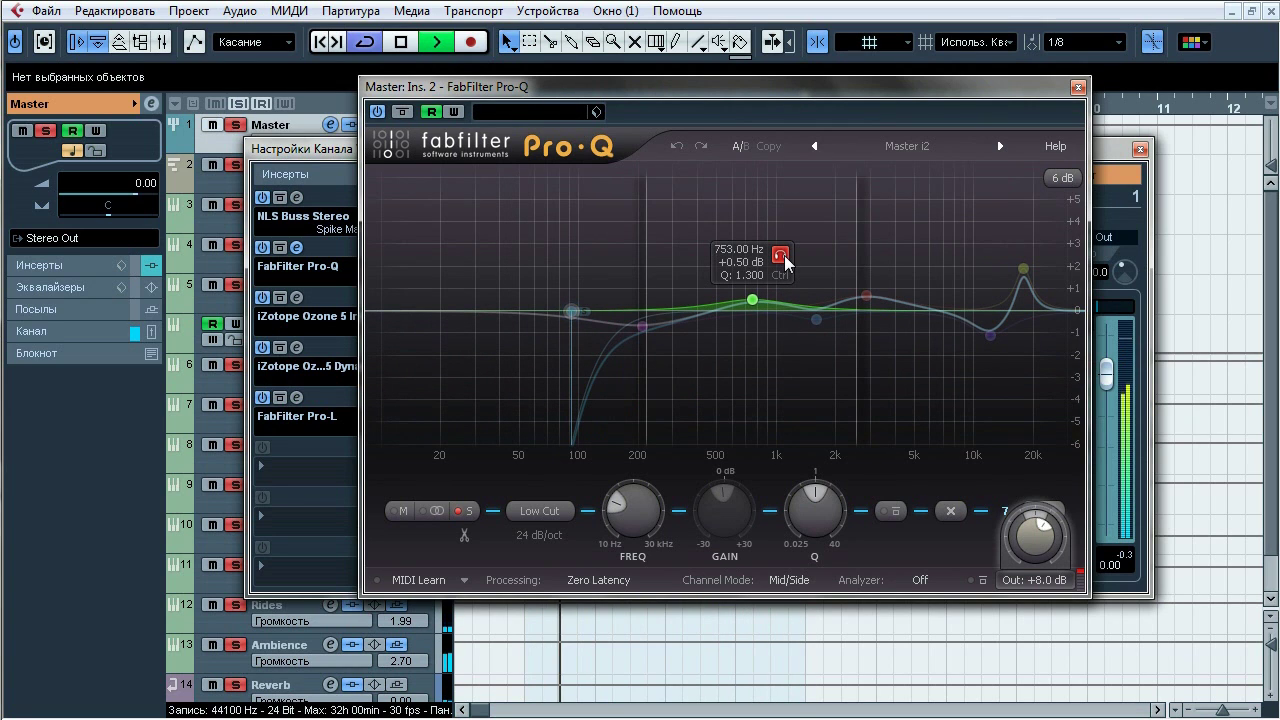
click(843, 351)
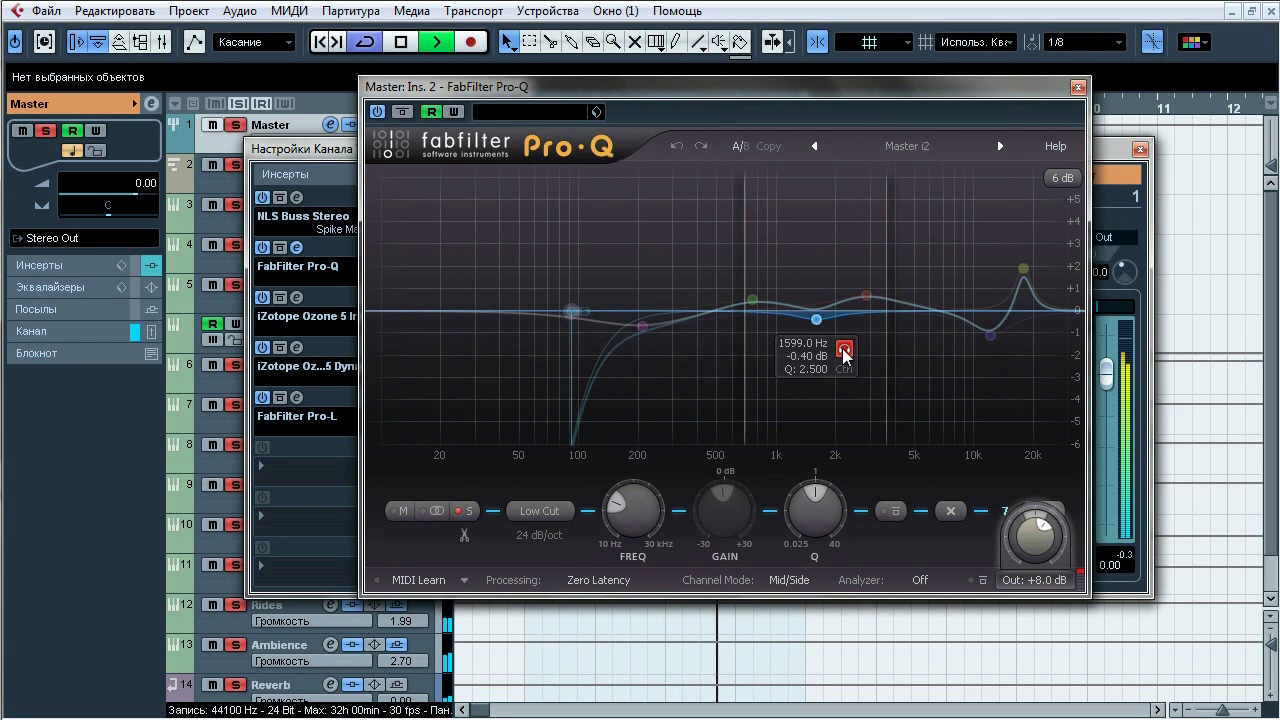
click(896, 249)
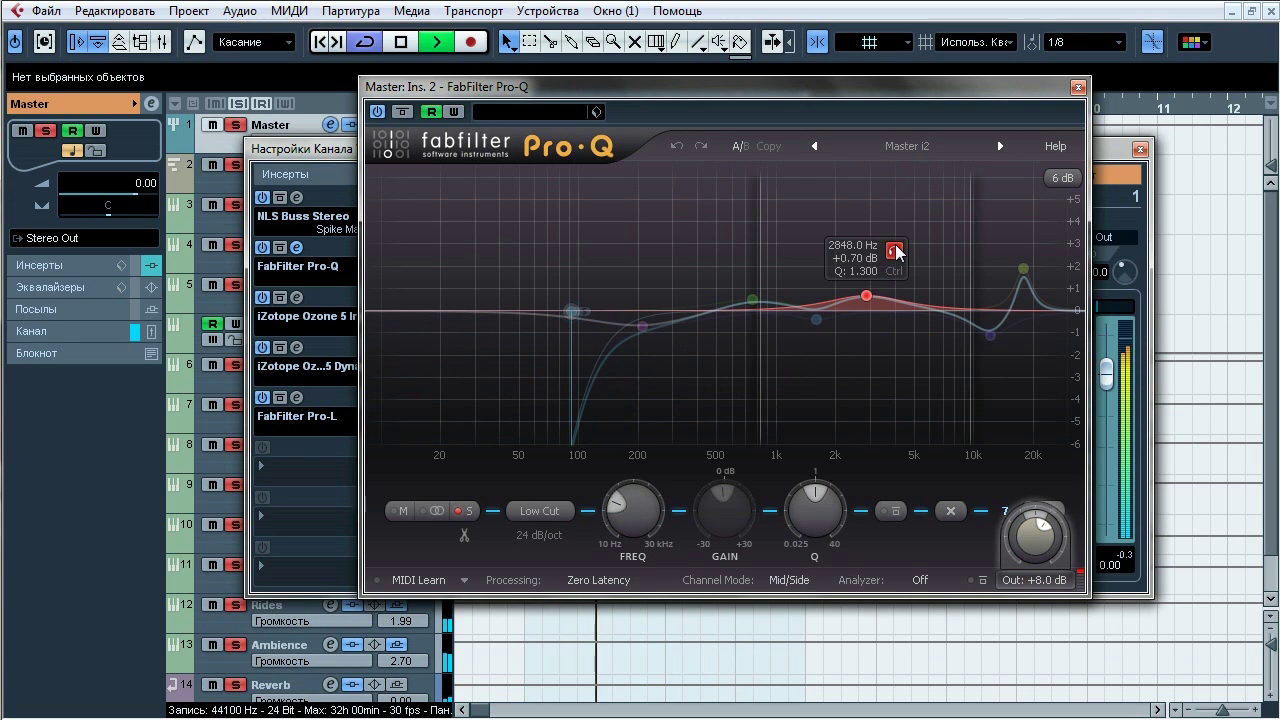
click(1016, 364)
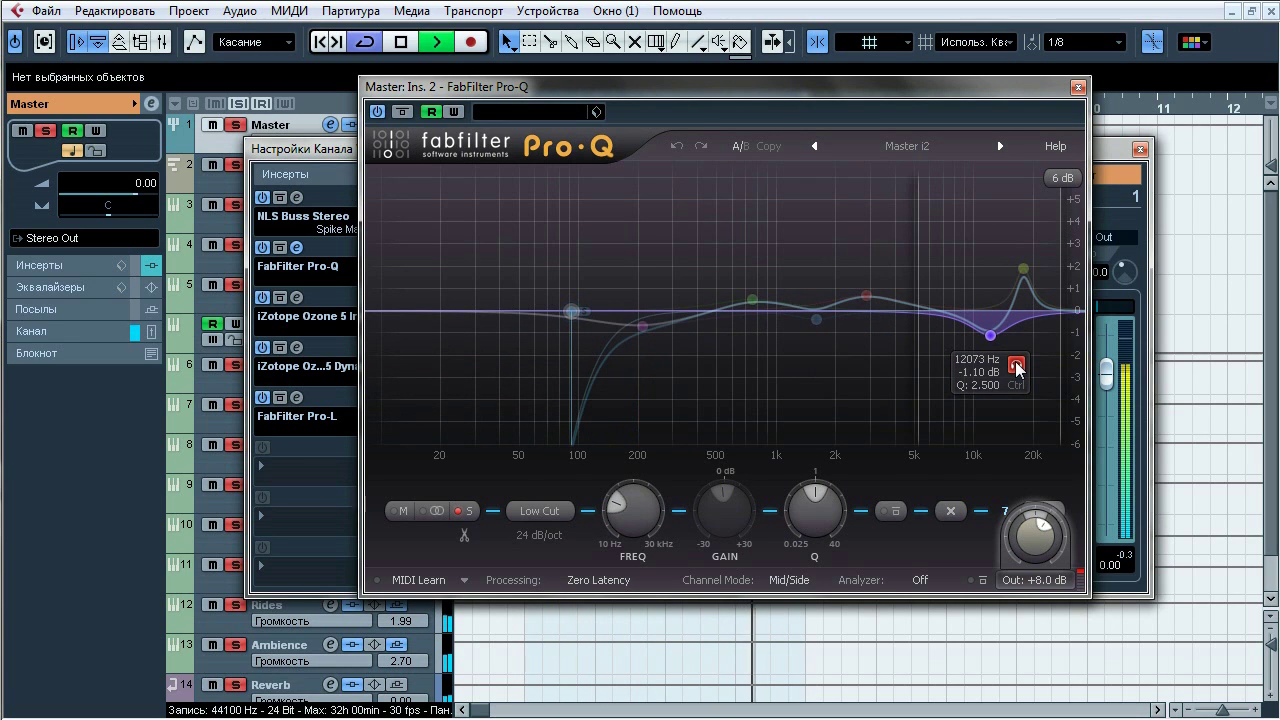
click(1048, 224)
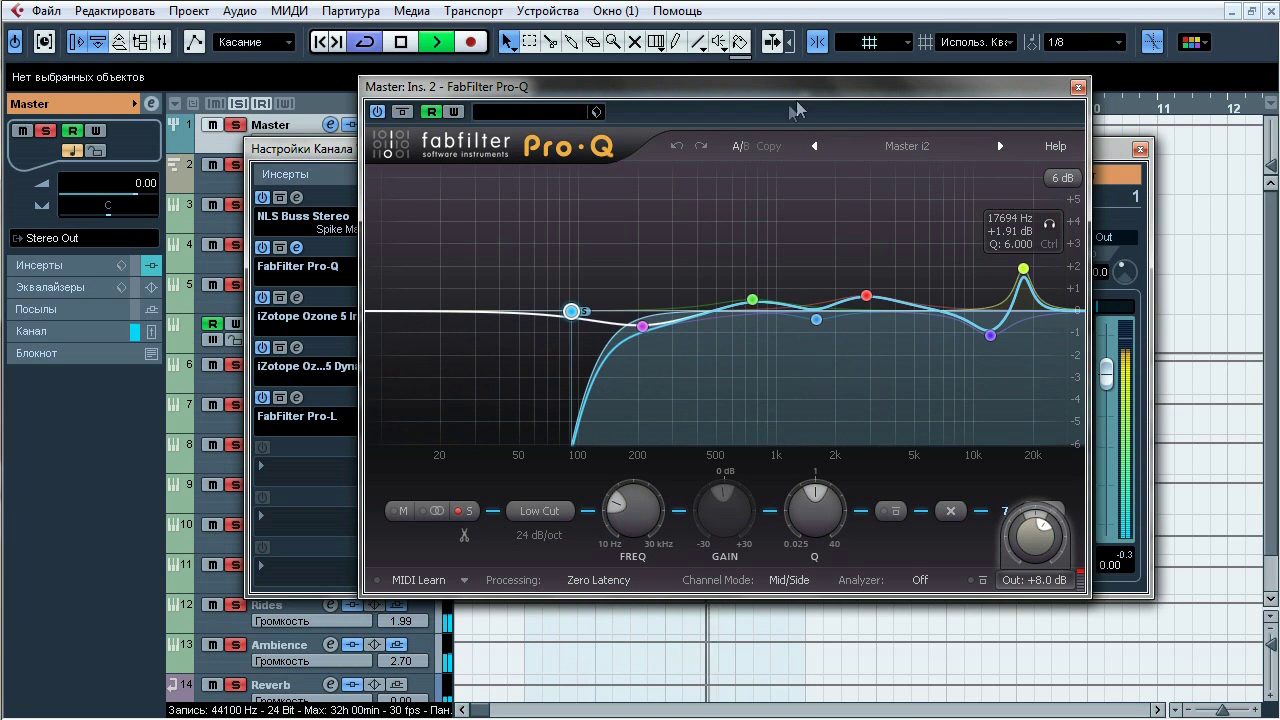
key(space)
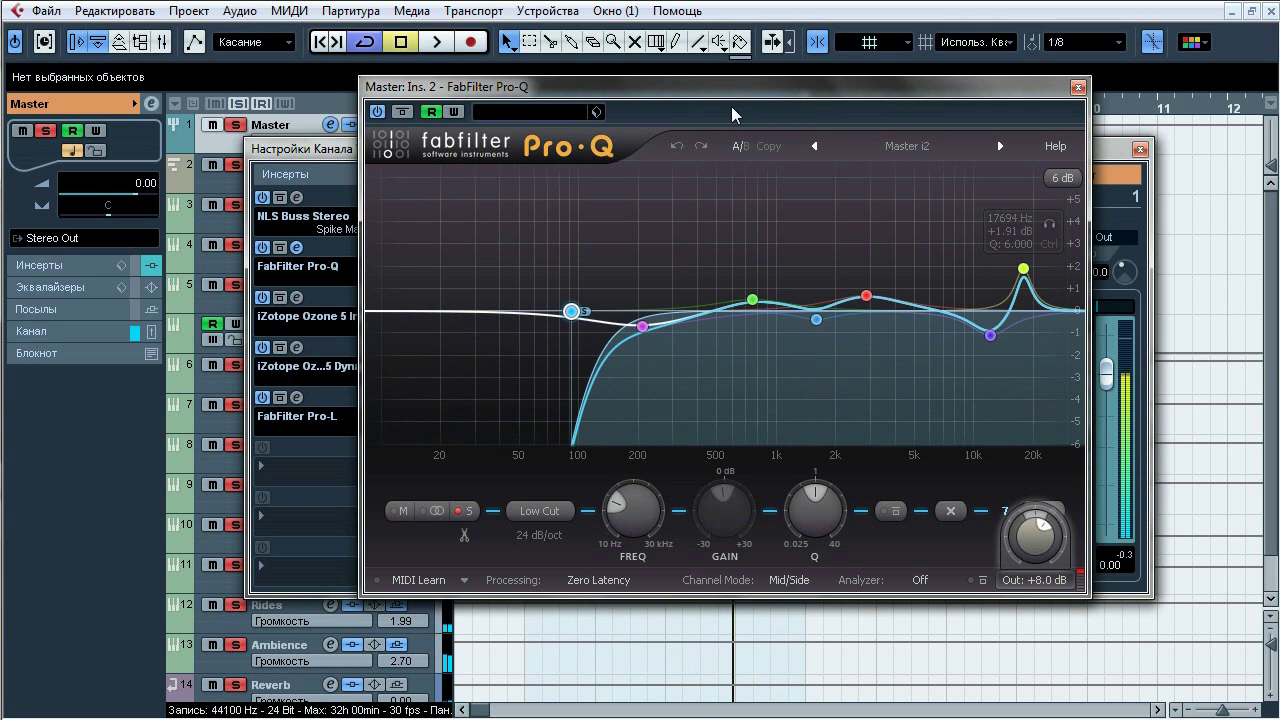
click(1078, 87)
Step: Open iZotope Ozone 5 Imager in the third insert, compare it bypassed and active during playback, leave it active, and close it
click(299, 298)
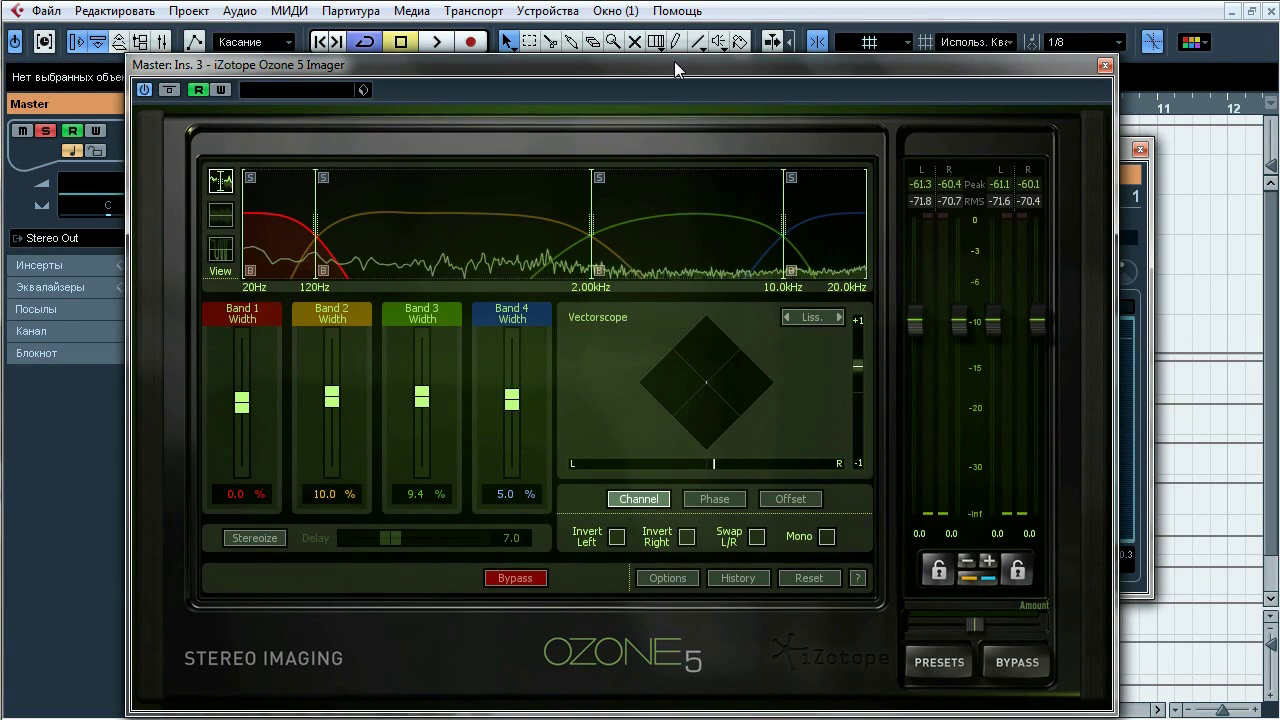
key(space)
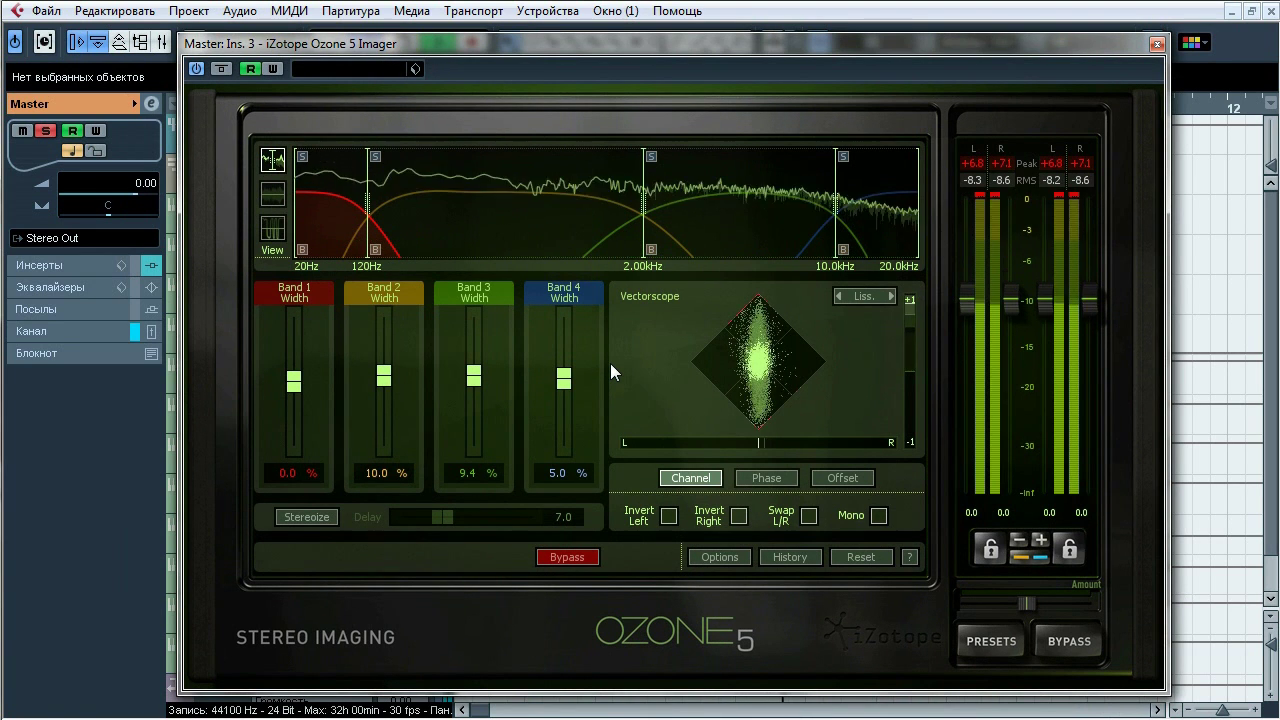
click(229, 70)
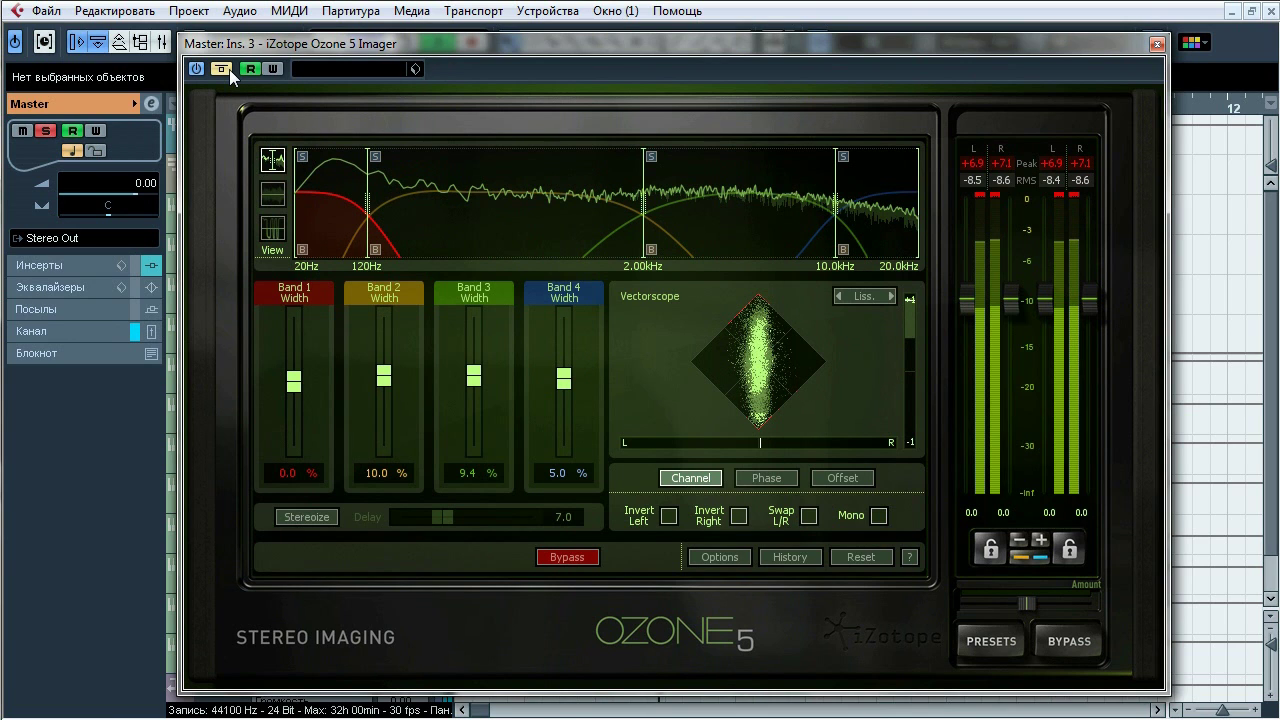
click(229, 69)
click(223, 69)
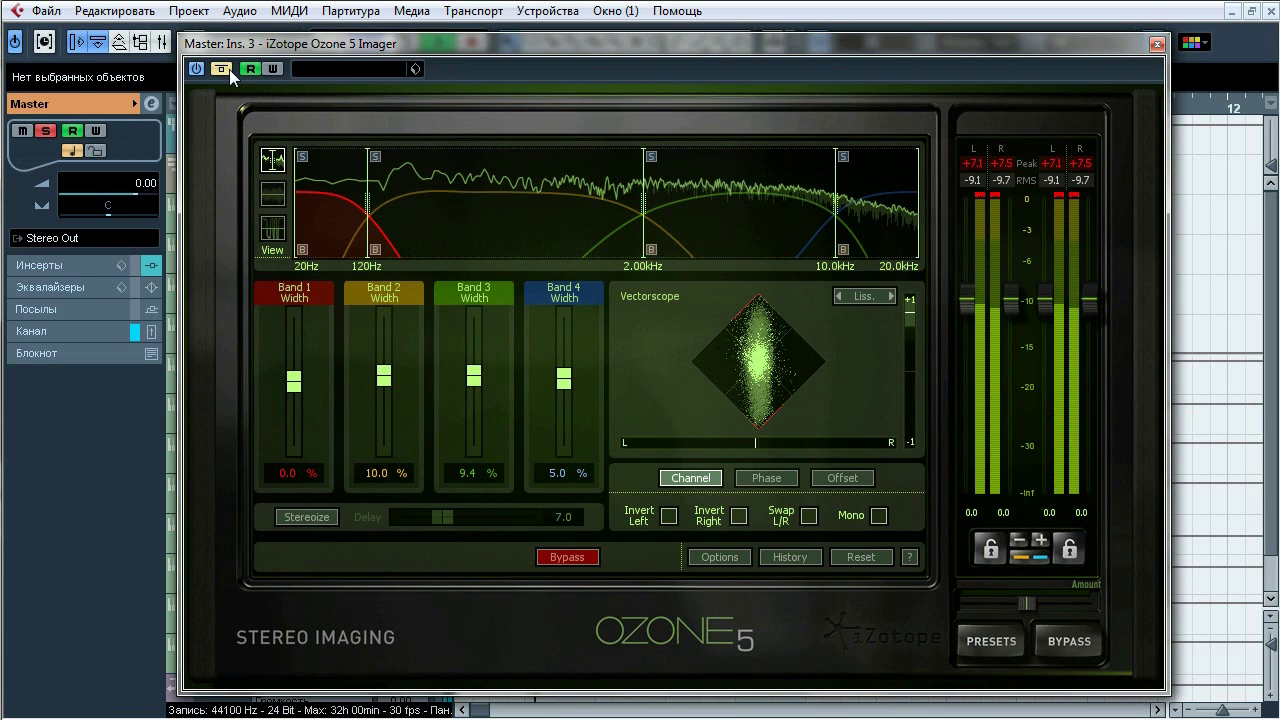
click(222, 69)
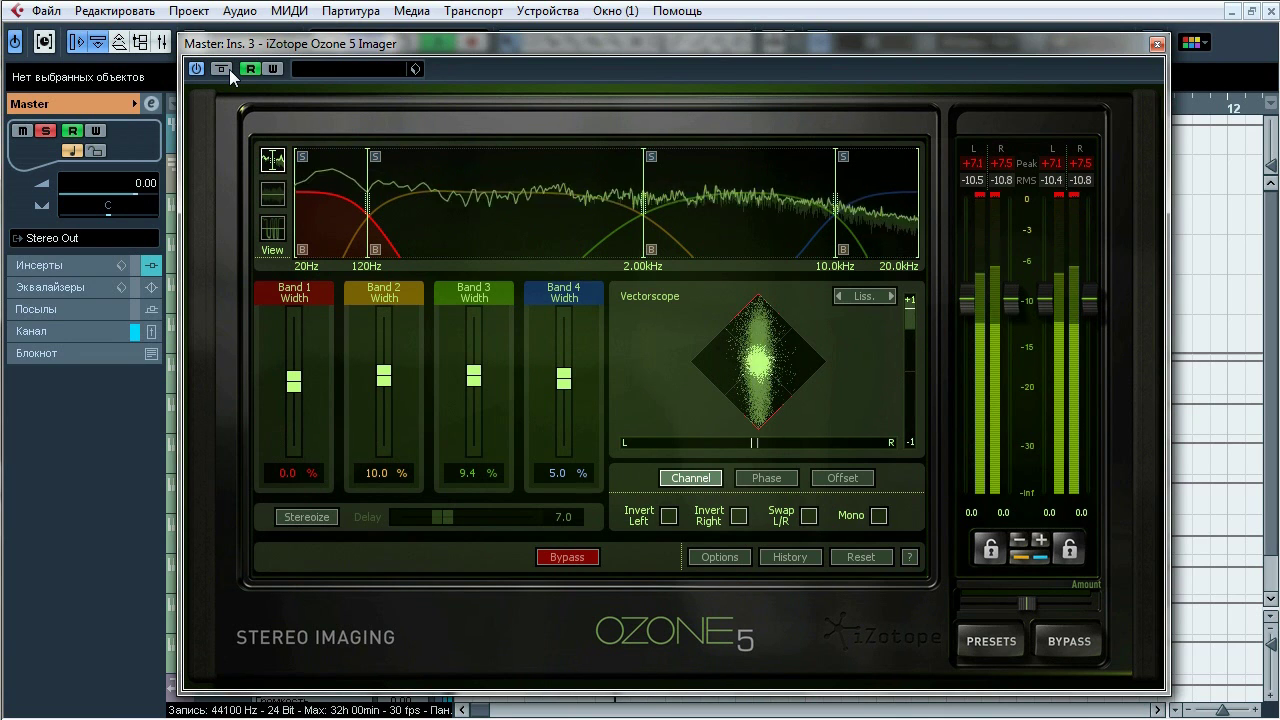
click(222, 69)
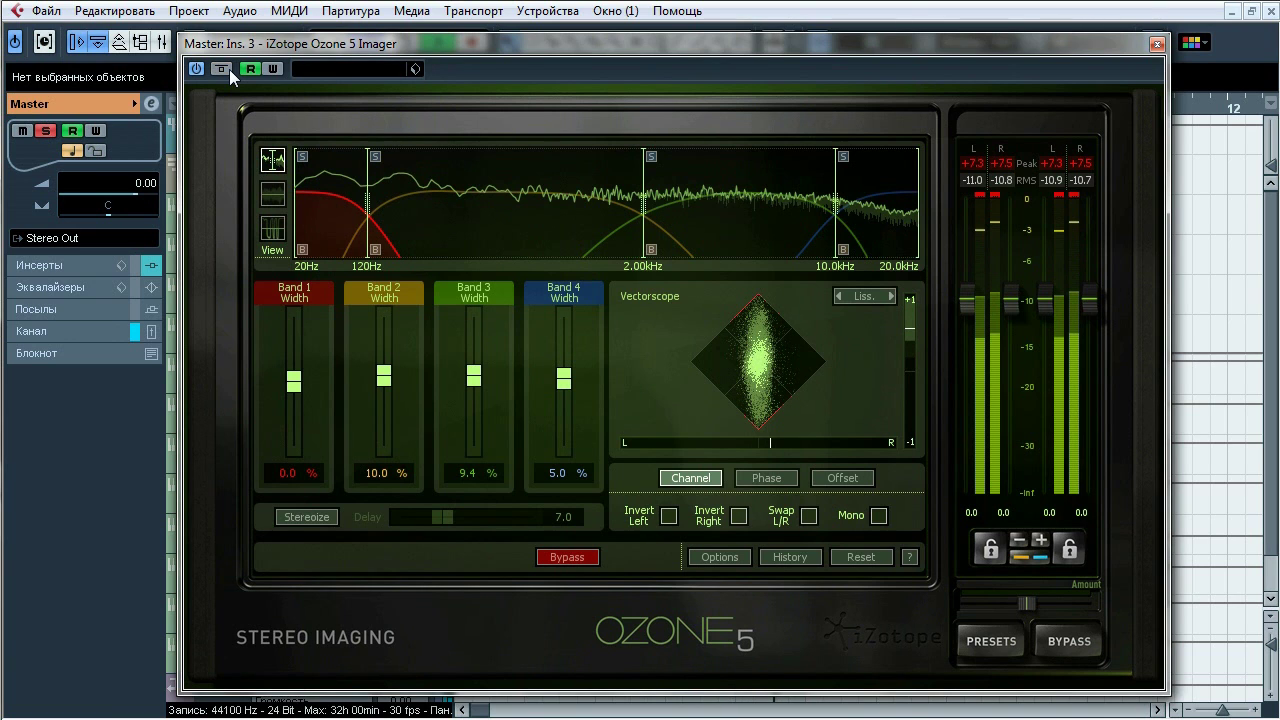
click(222, 69)
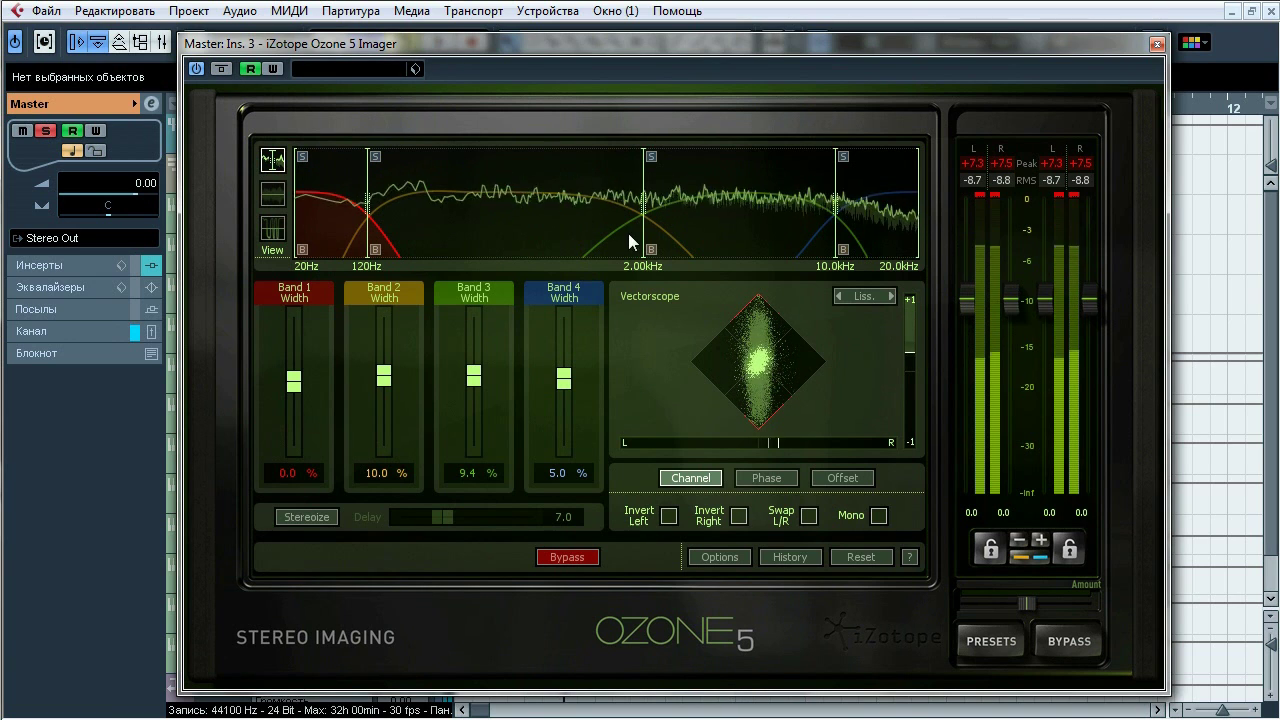
click(1157, 45)
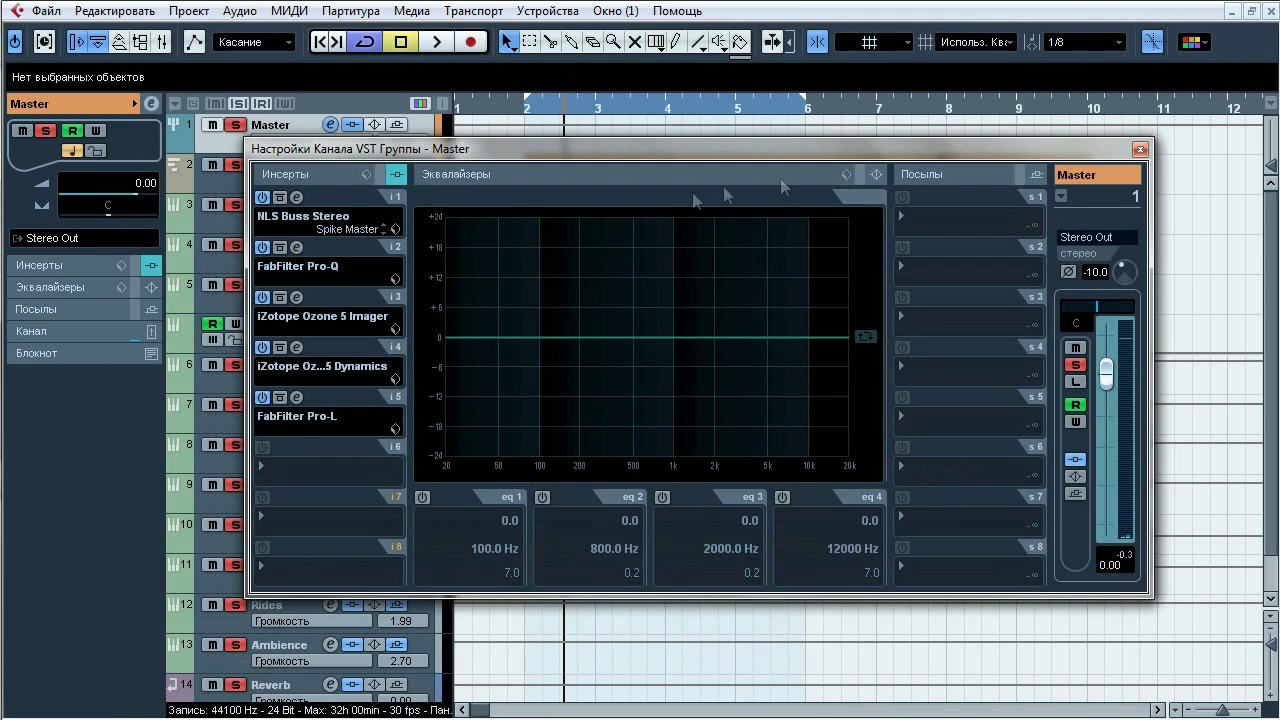
Step: Open iZotope Ozone 5 Dynamics in the fourth insert, compare it bypassed and active during playback, and leave it active
click(296, 347)
drag(563, 59, 646, 34)
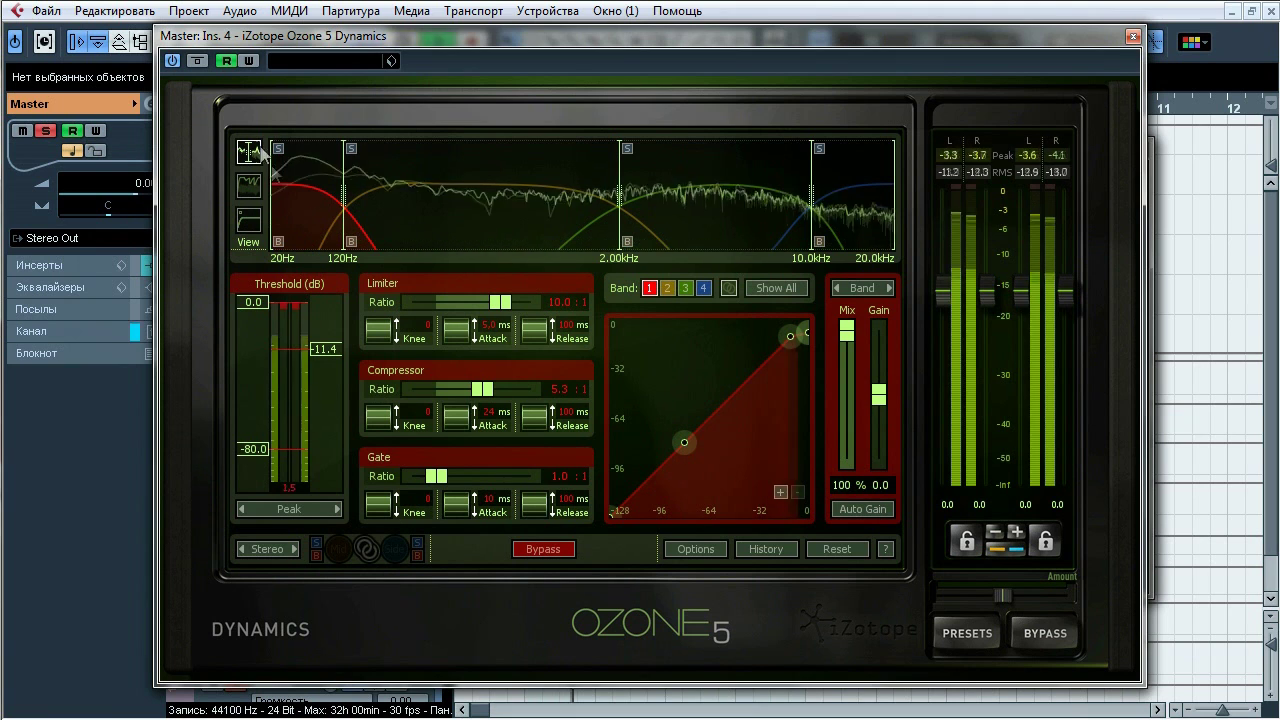
click(199, 61)
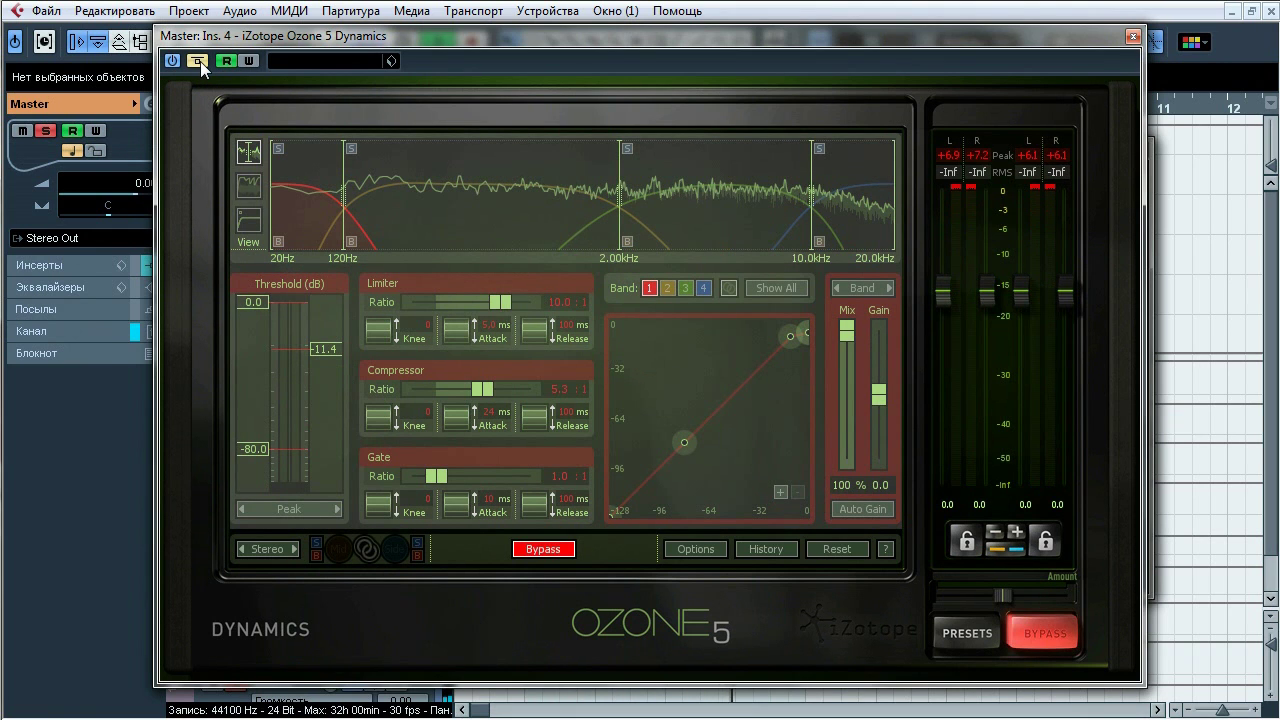
click(200, 61)
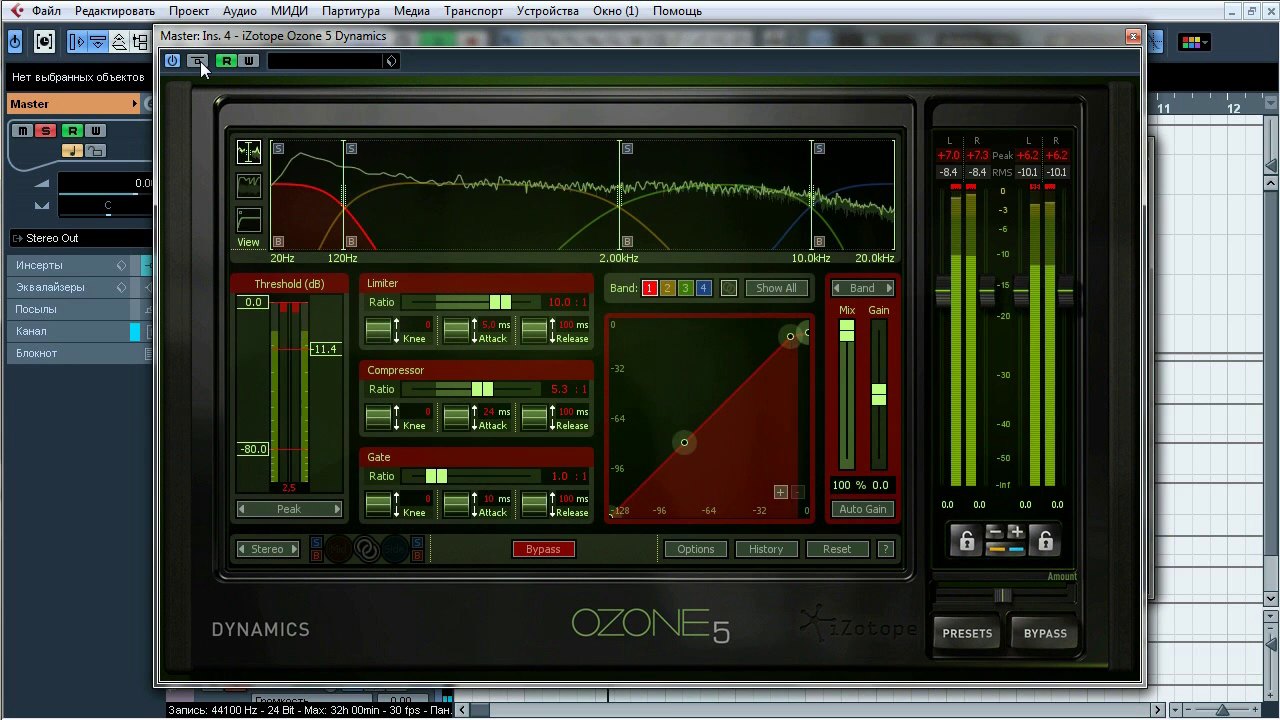
click(200, 61)
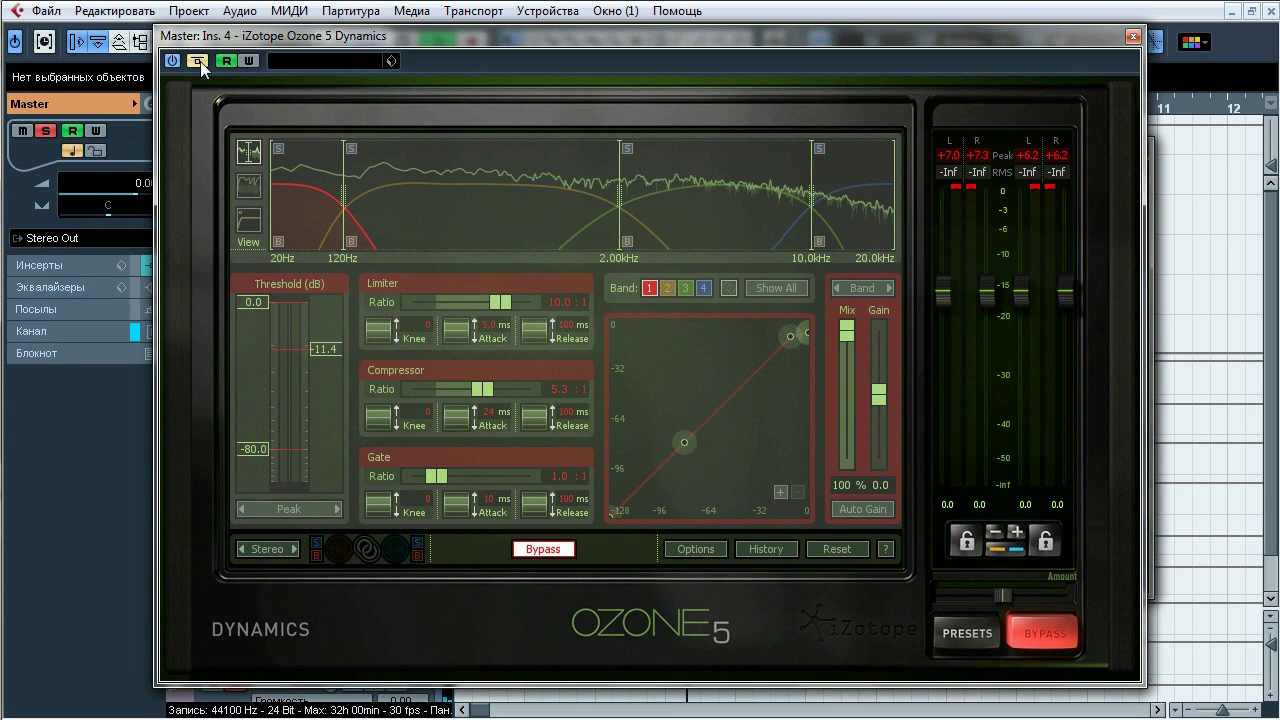
click(200, 61)
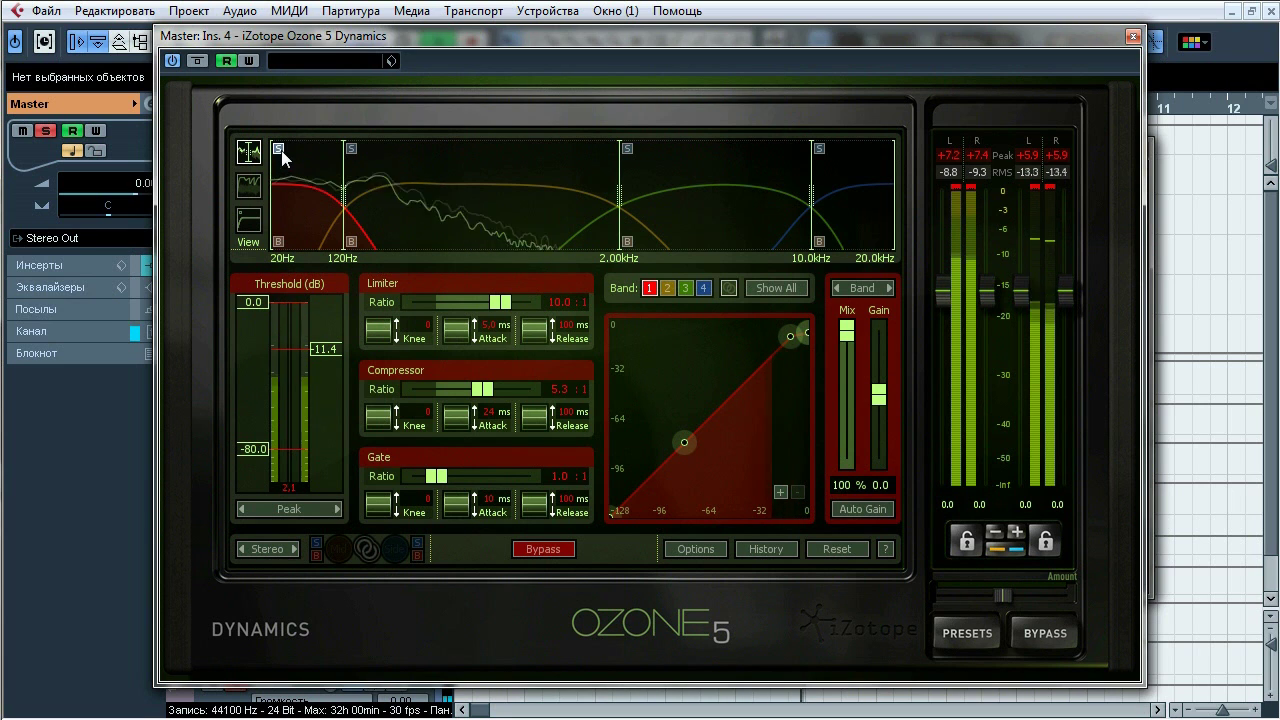
Step: Review the Dynamics settings of bands 2 to 4, audition band 4 alone, show all bands together, and close the plug-in
click(411, 210)
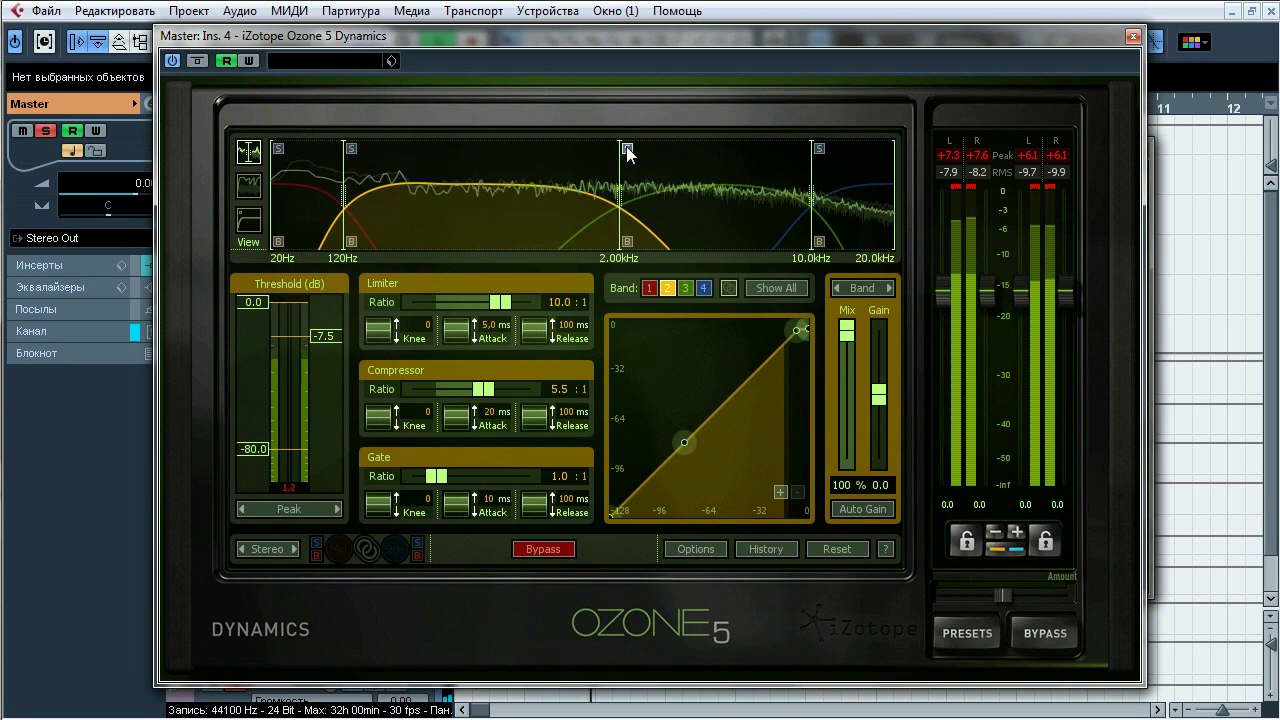
click(690, 213)
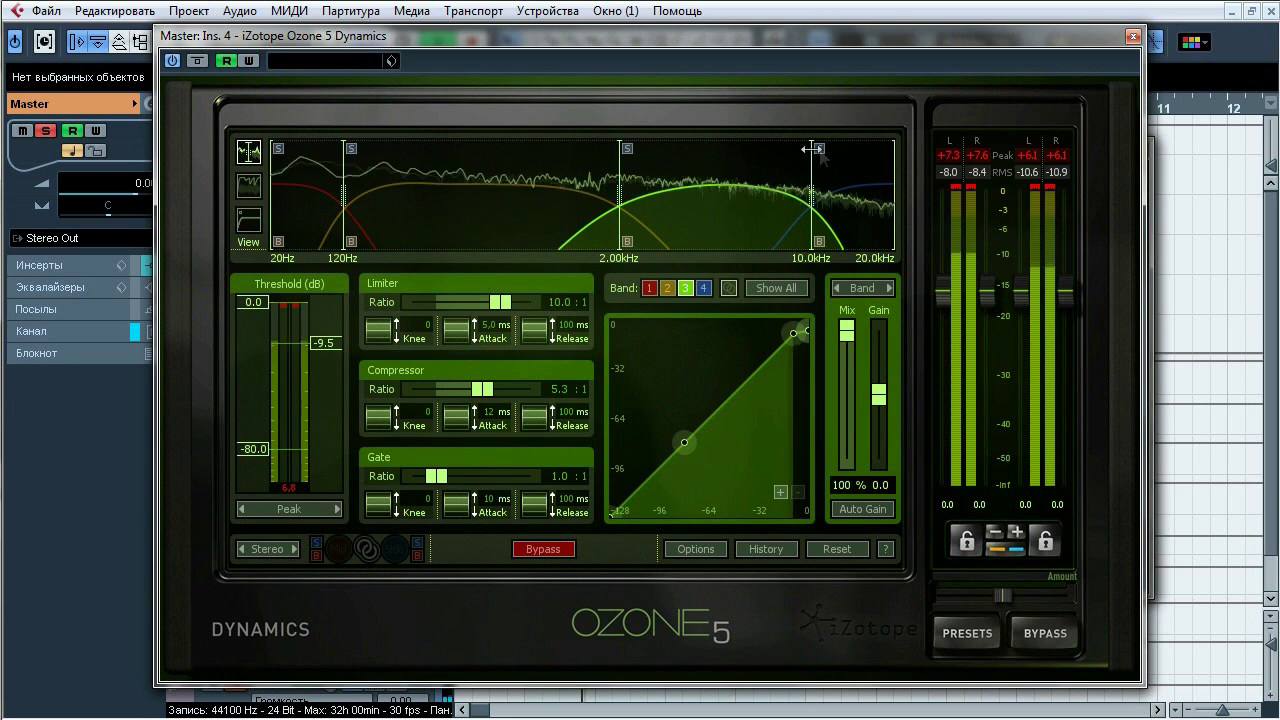
click(855, 218)
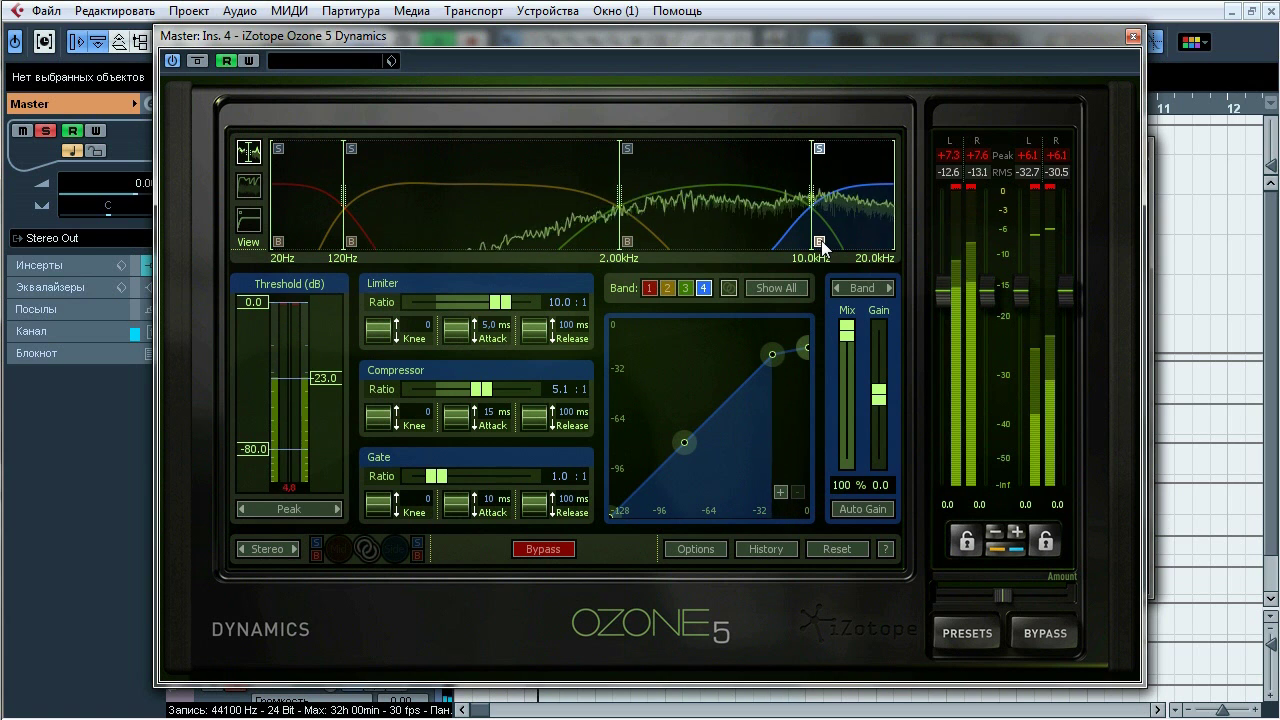
click(821, 149)
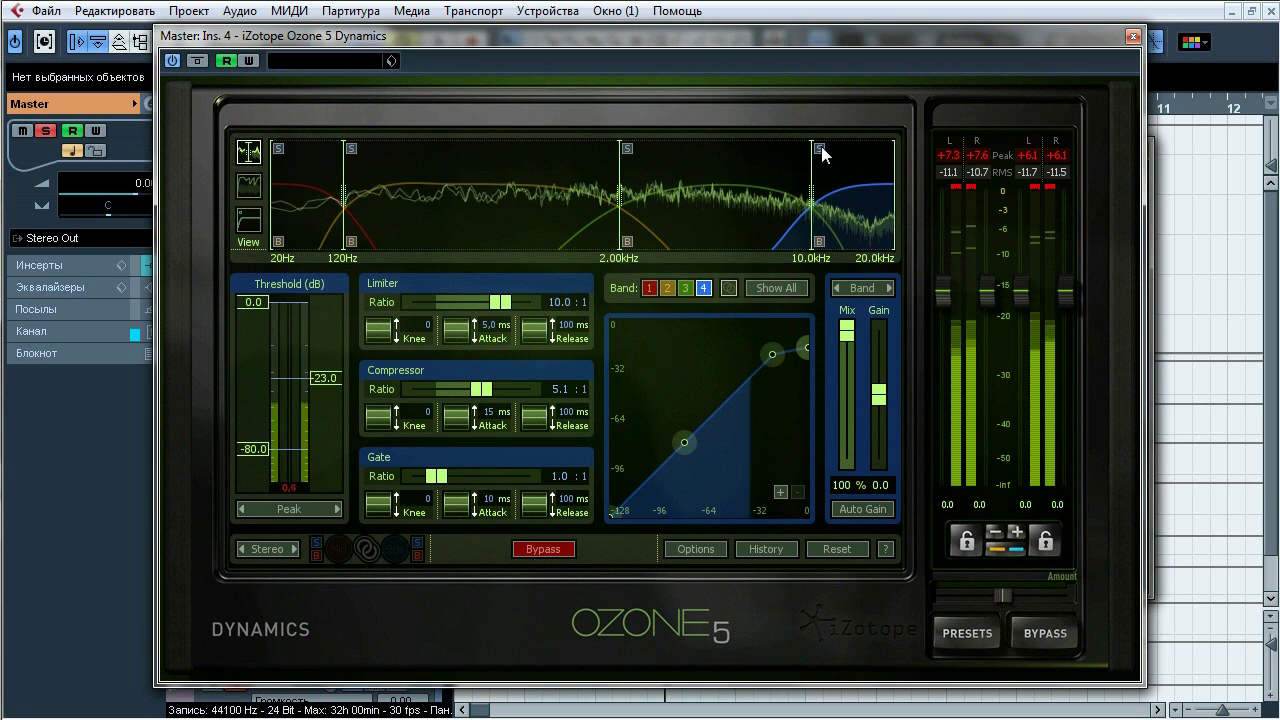
click(725, 214)
click(522, 215)
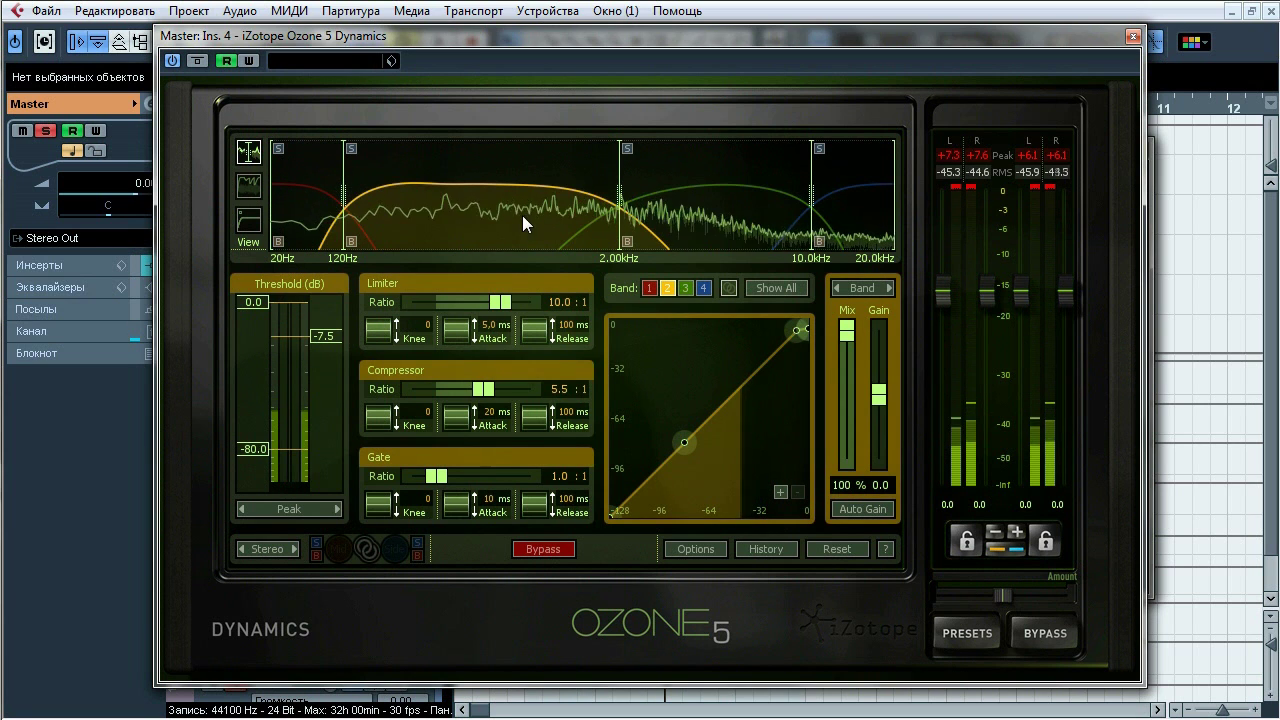
click(772, 289)
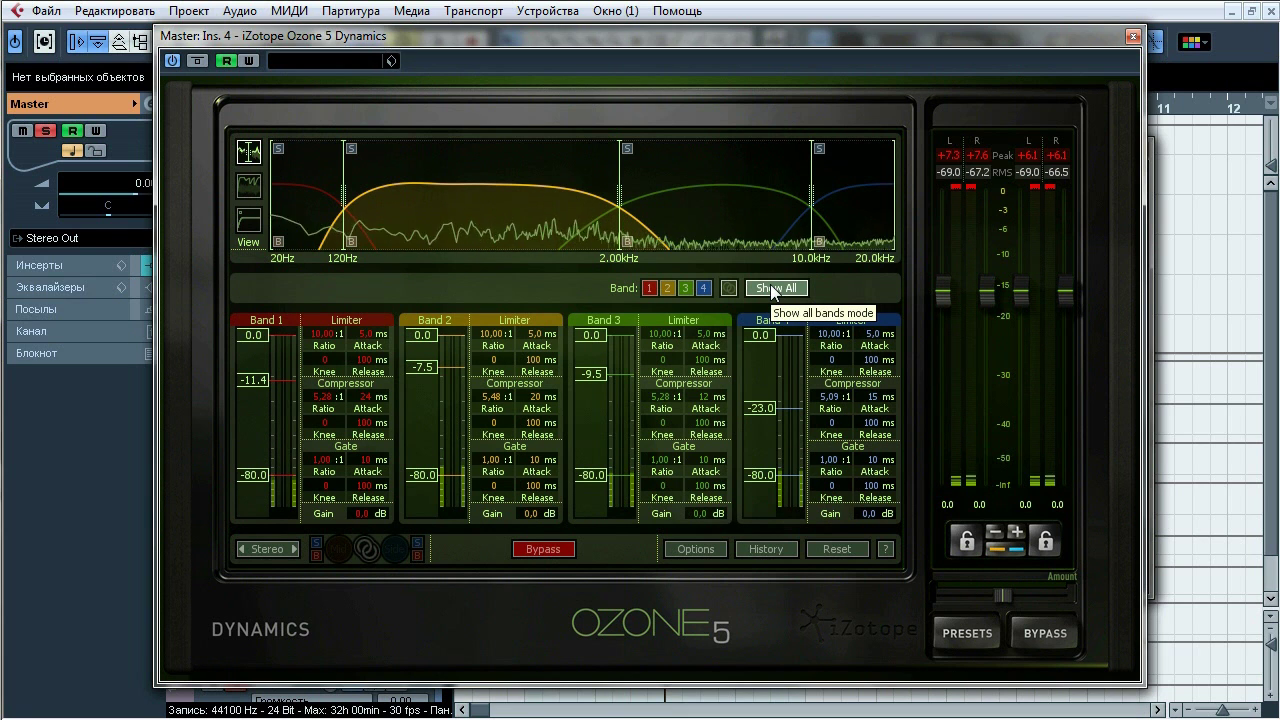
click(1133, 36)
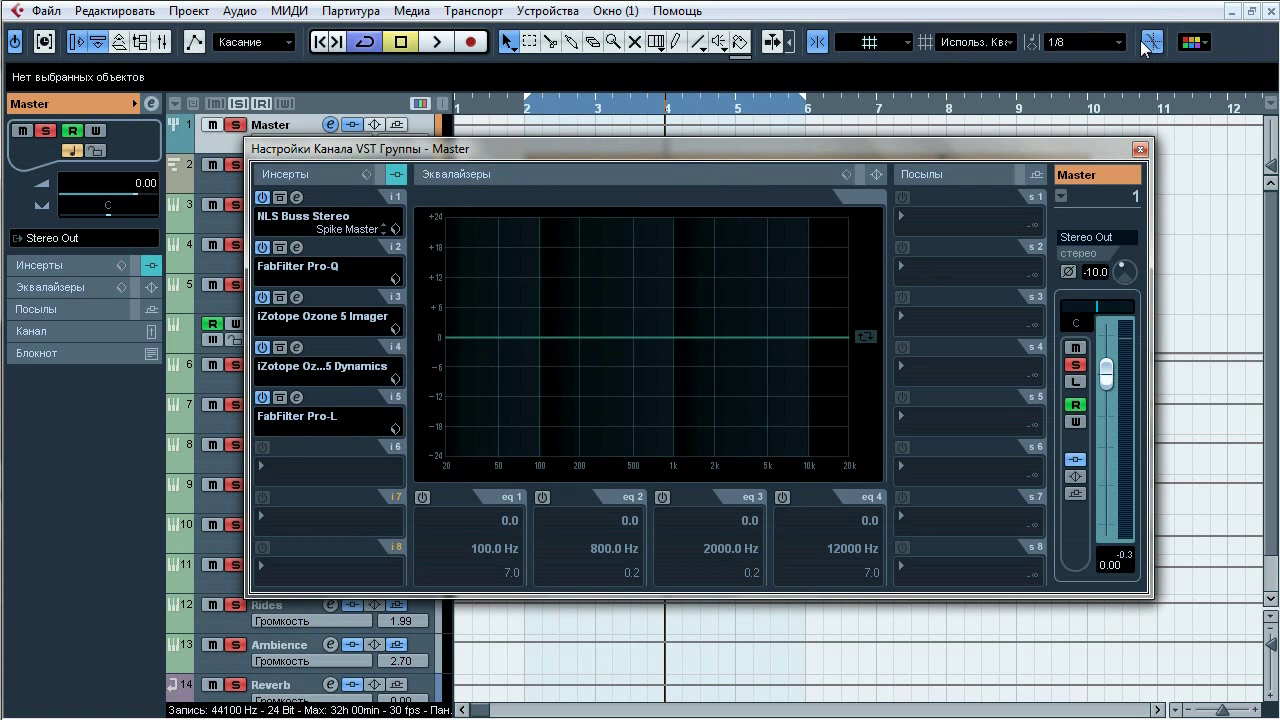
Step: Open FabFilter Pro-L in the Master group's fifth insert and review its lookahead, channel linking, gain and limiting style options
click(296, 397)
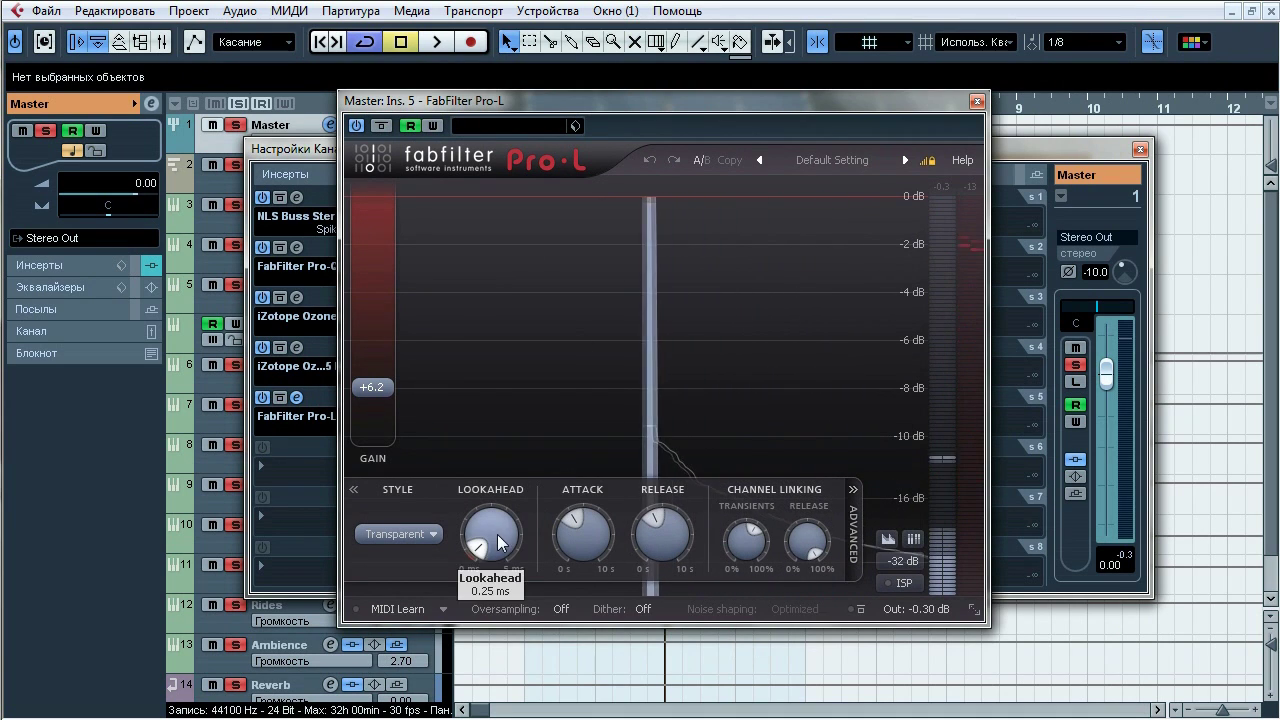
mouse_move(751, 548)
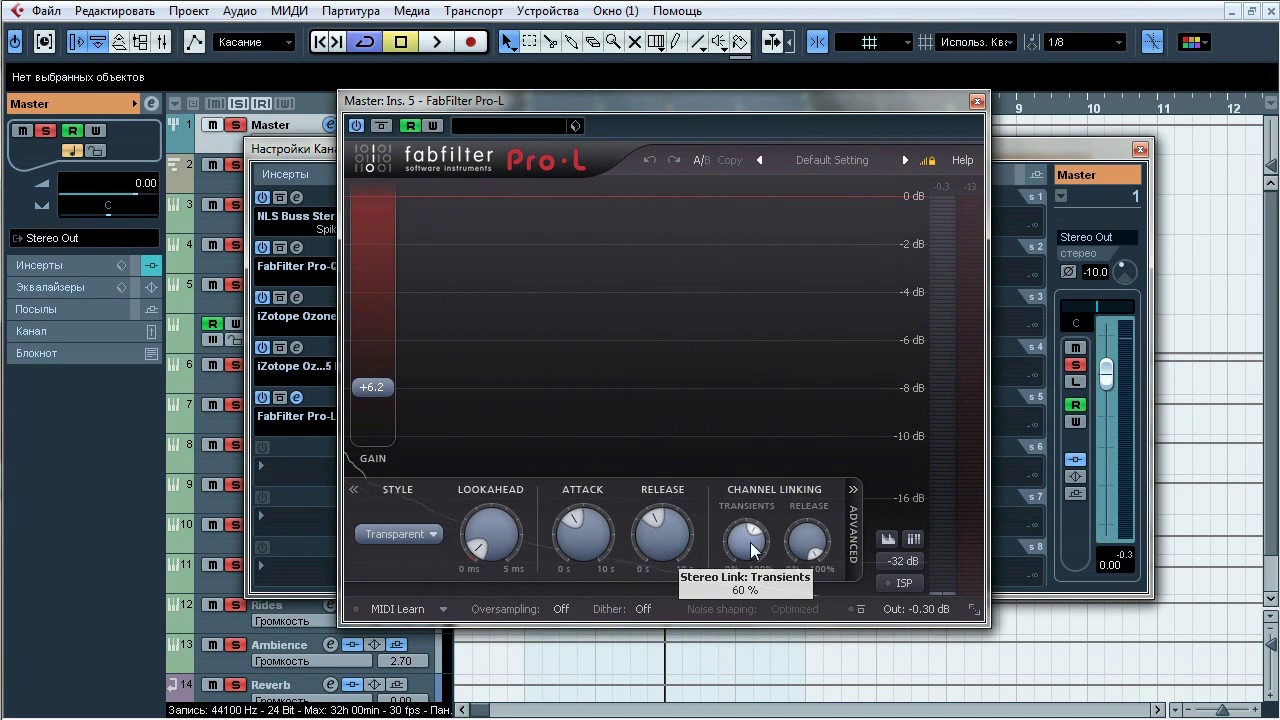
mouse_move(809, 546)
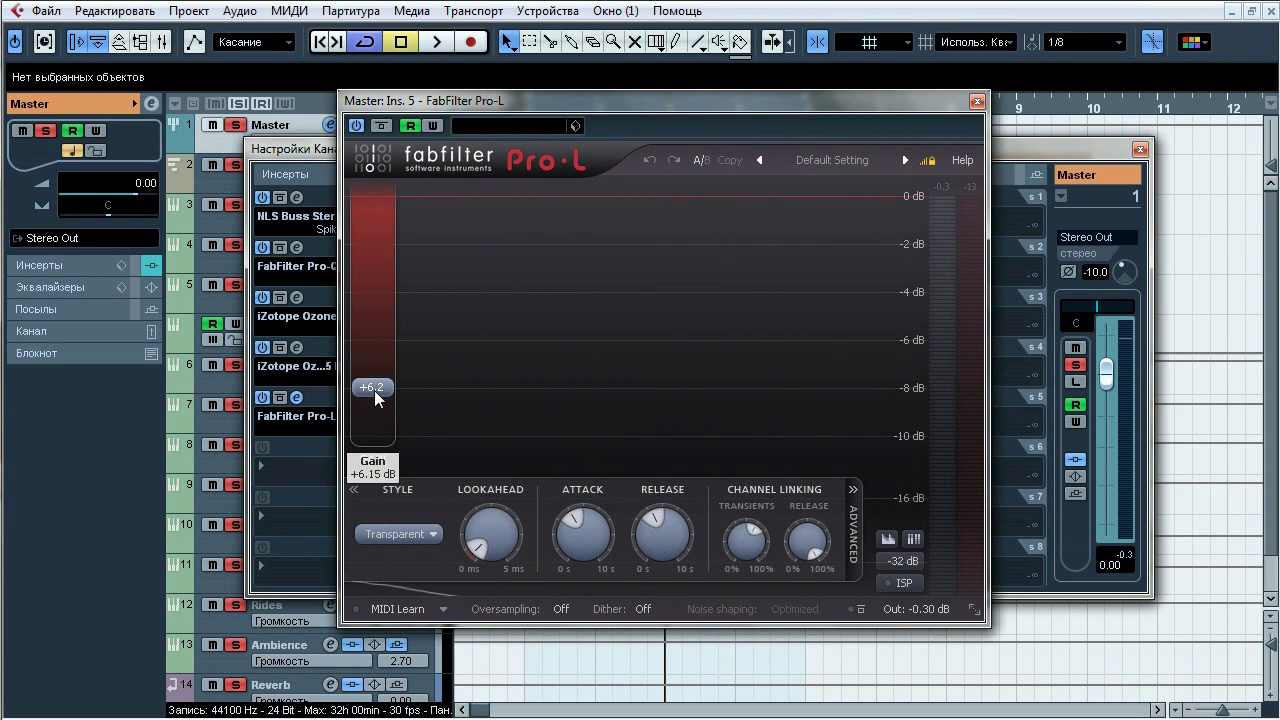
click(432, 534)
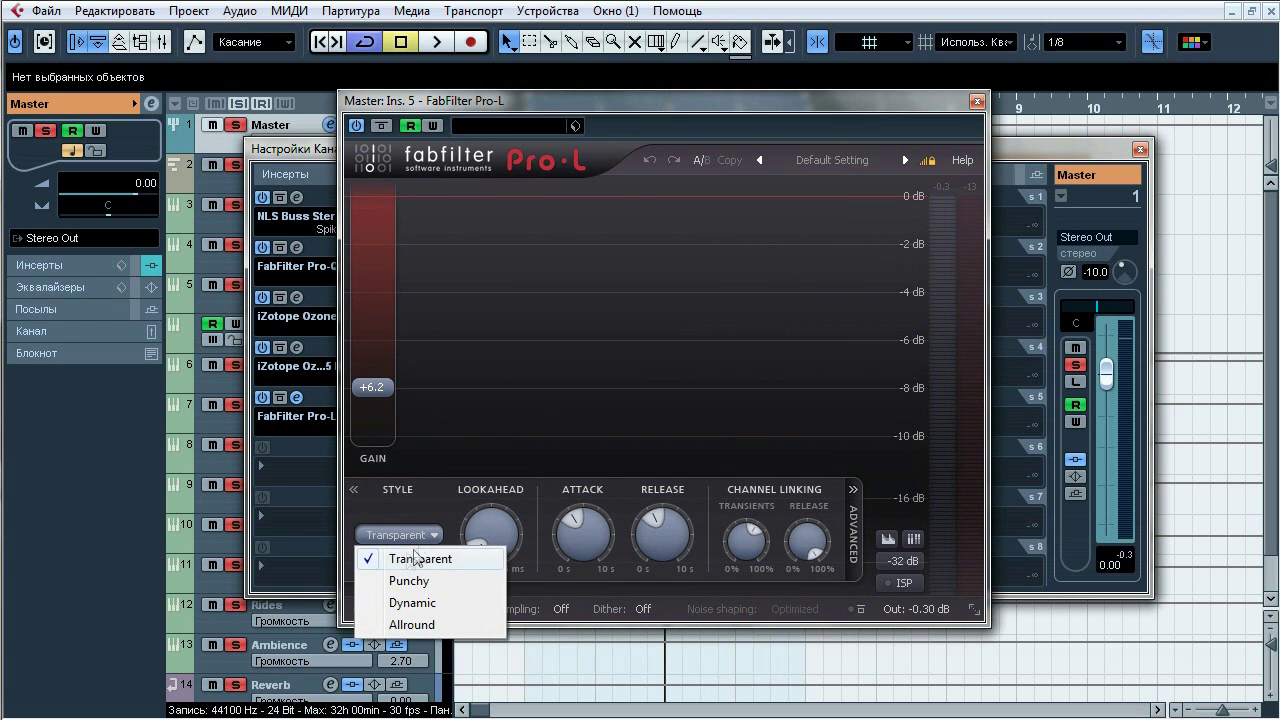
click(431, 502)
Step: Play the drum mix and compare Pro-L bypassed and active twice, leaving the limiter active
key(space)
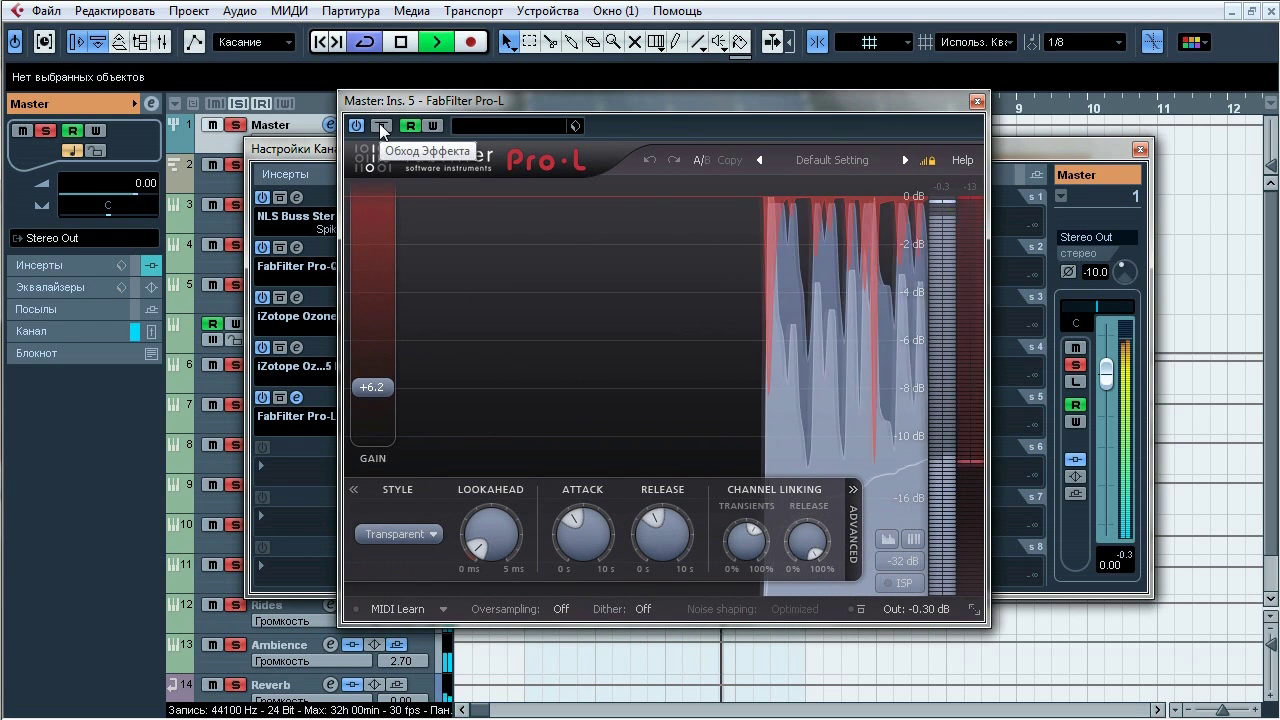
click(381, 127)
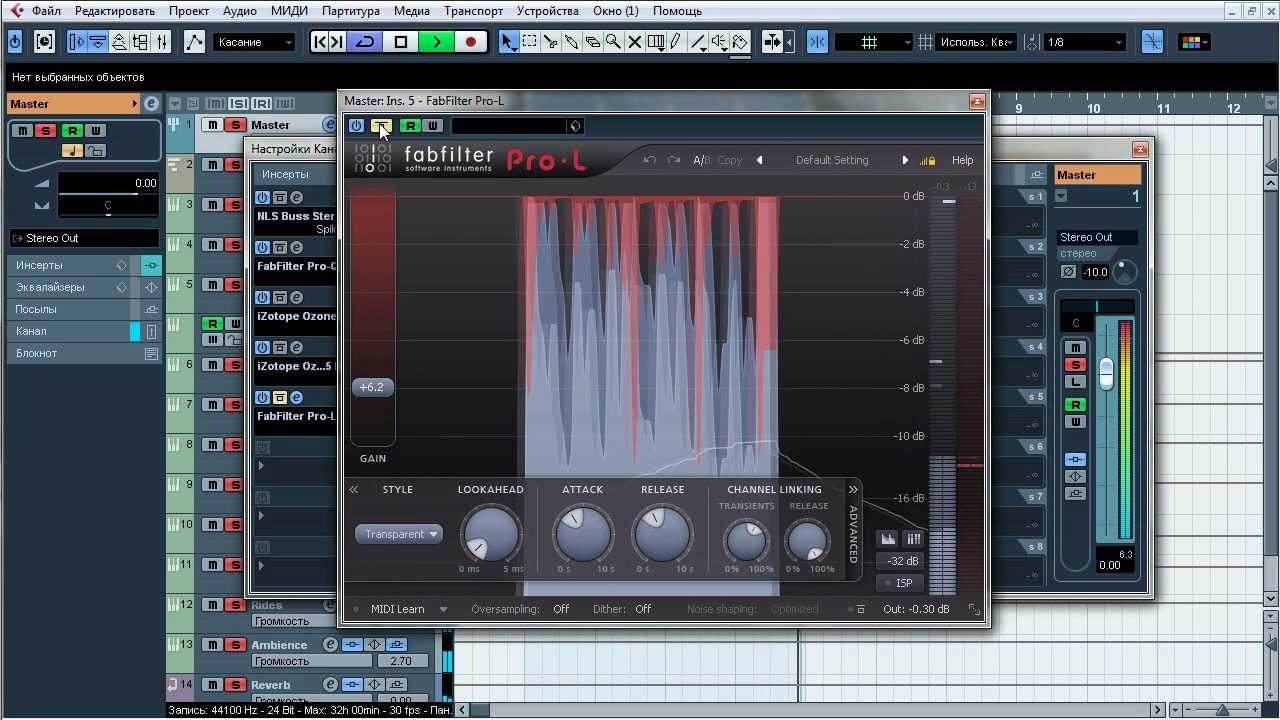
click(380, 125)
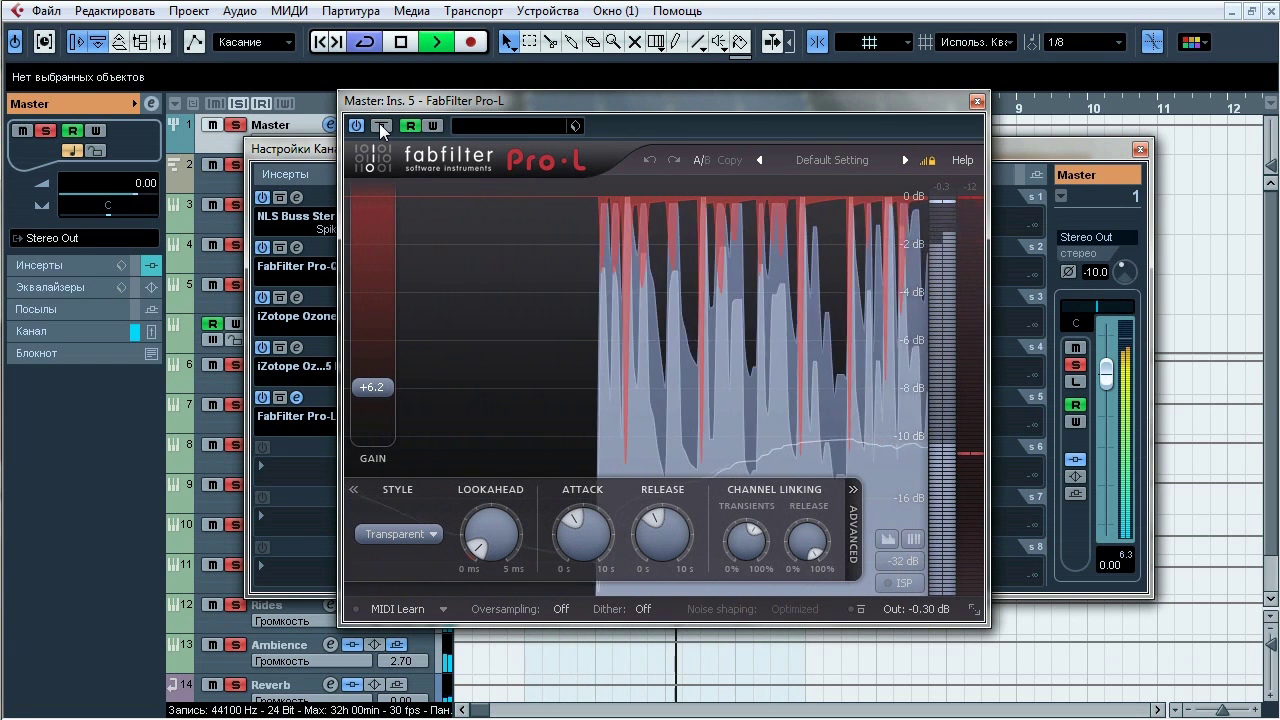
click(380, 125)
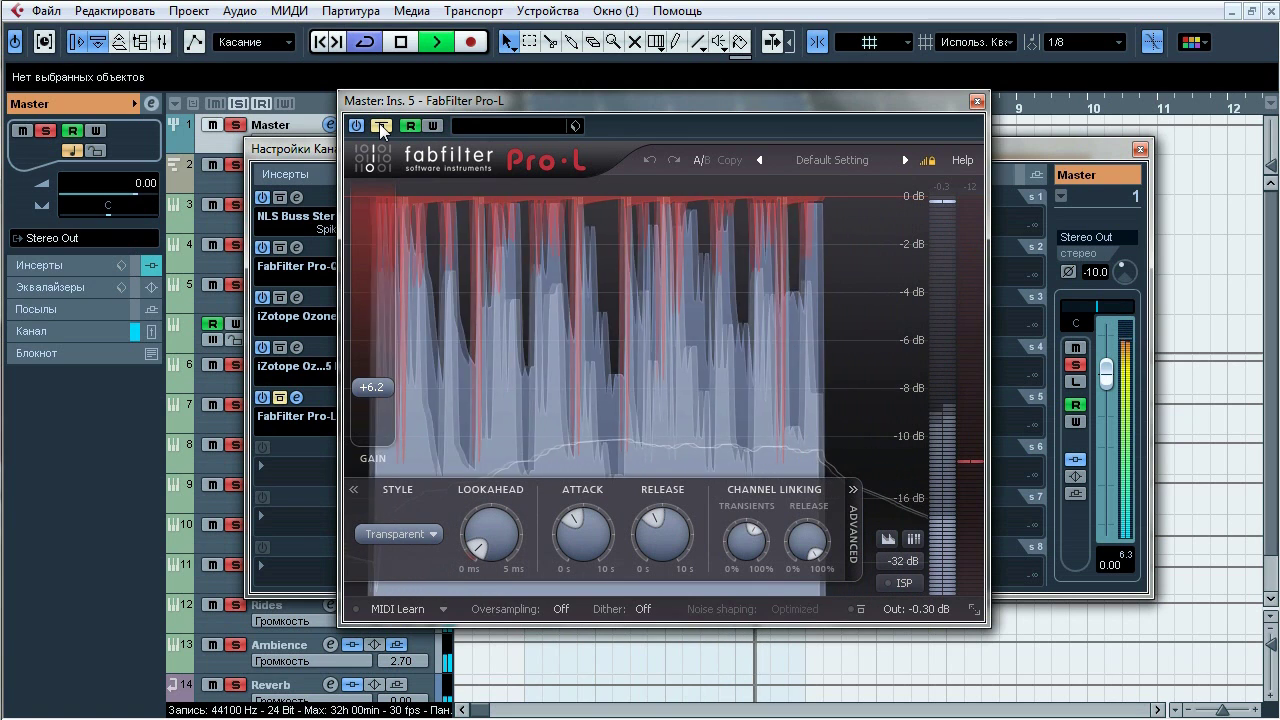
click(380, 125)
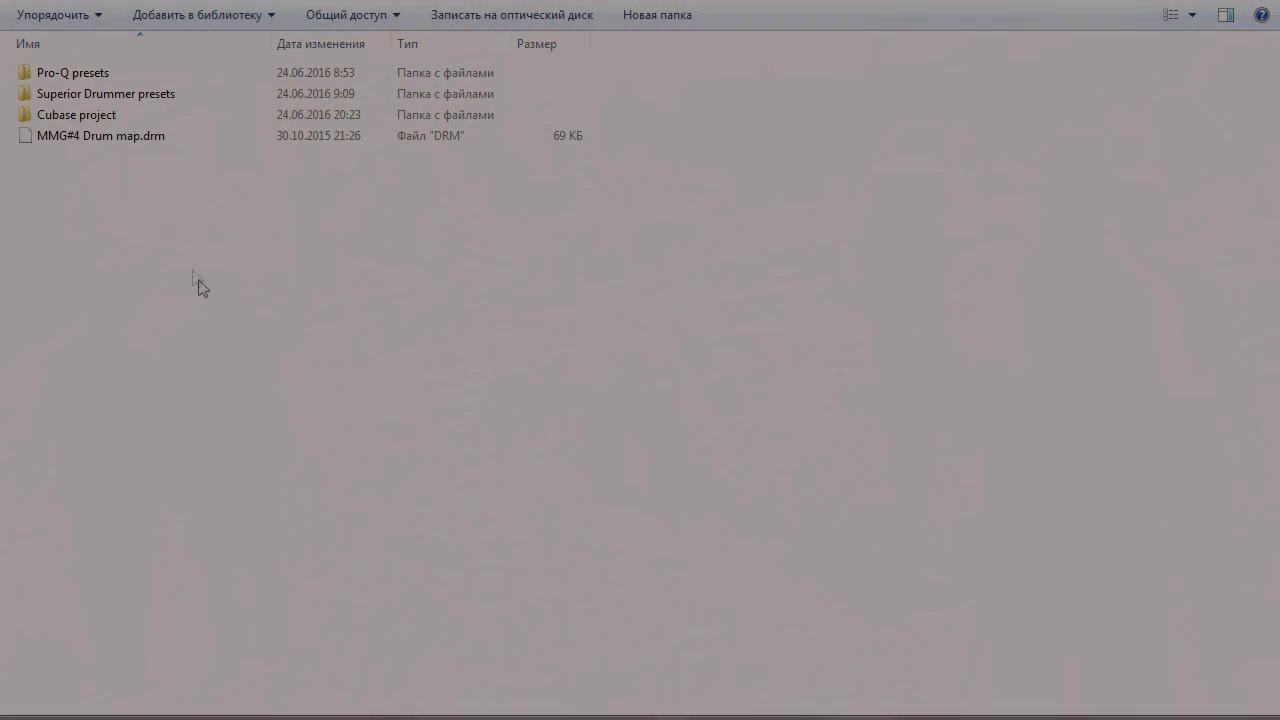
Step: Switch to the file manager, look through the Pro-Q presets, Superior Drummer presets and Cubase project folders, and select MMG#4 Drum map.drm
double_click(100, 76)
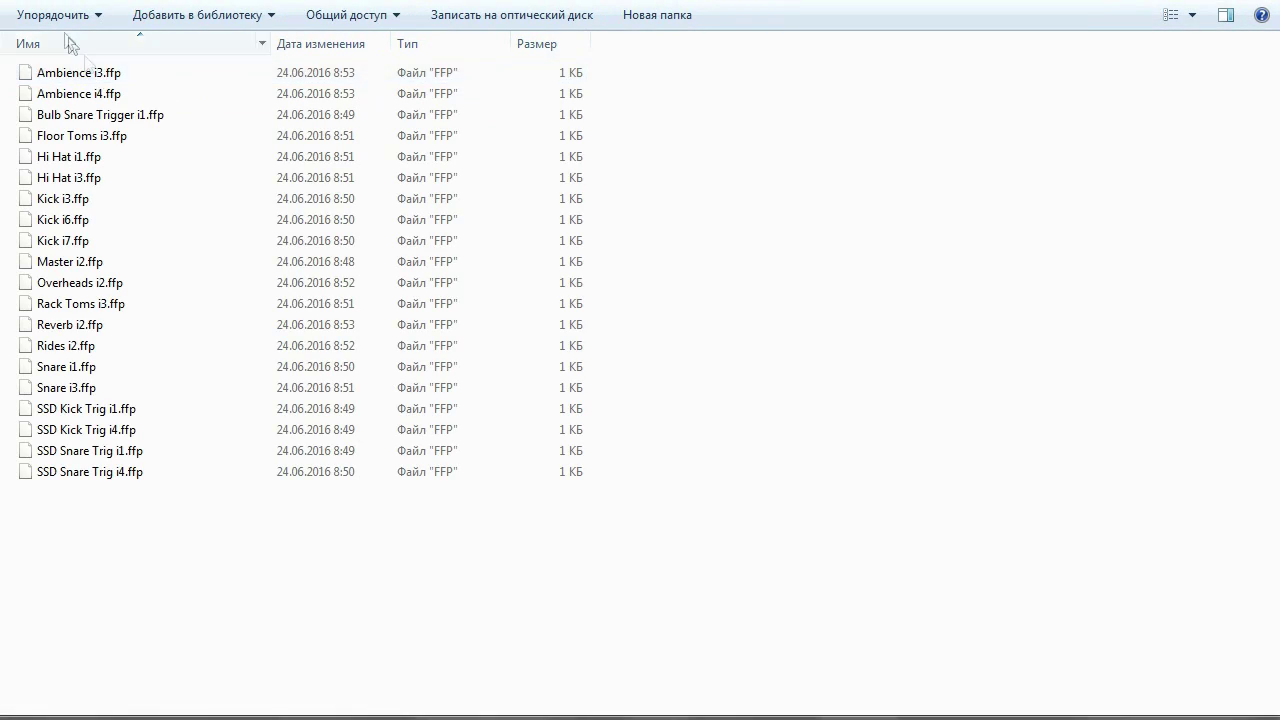
key(BackSpace)
double_click(126, 94)
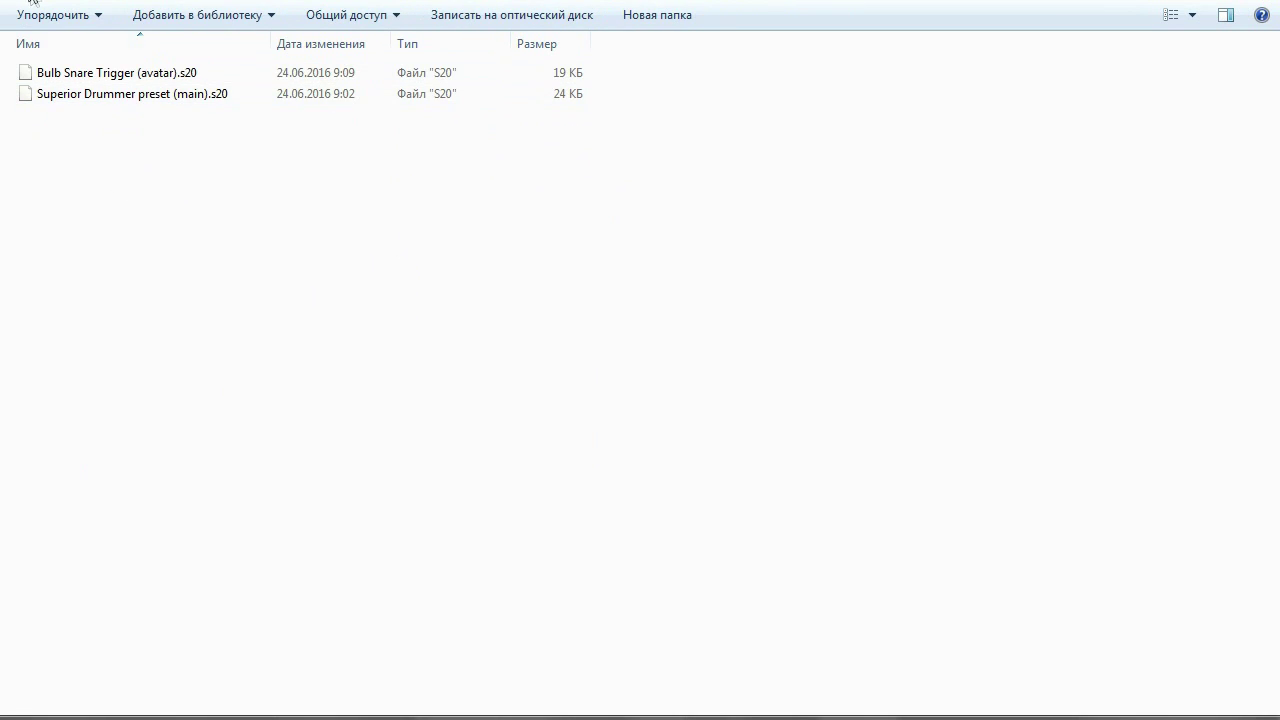
key(BackSpace)
key(Down)
key(Return)
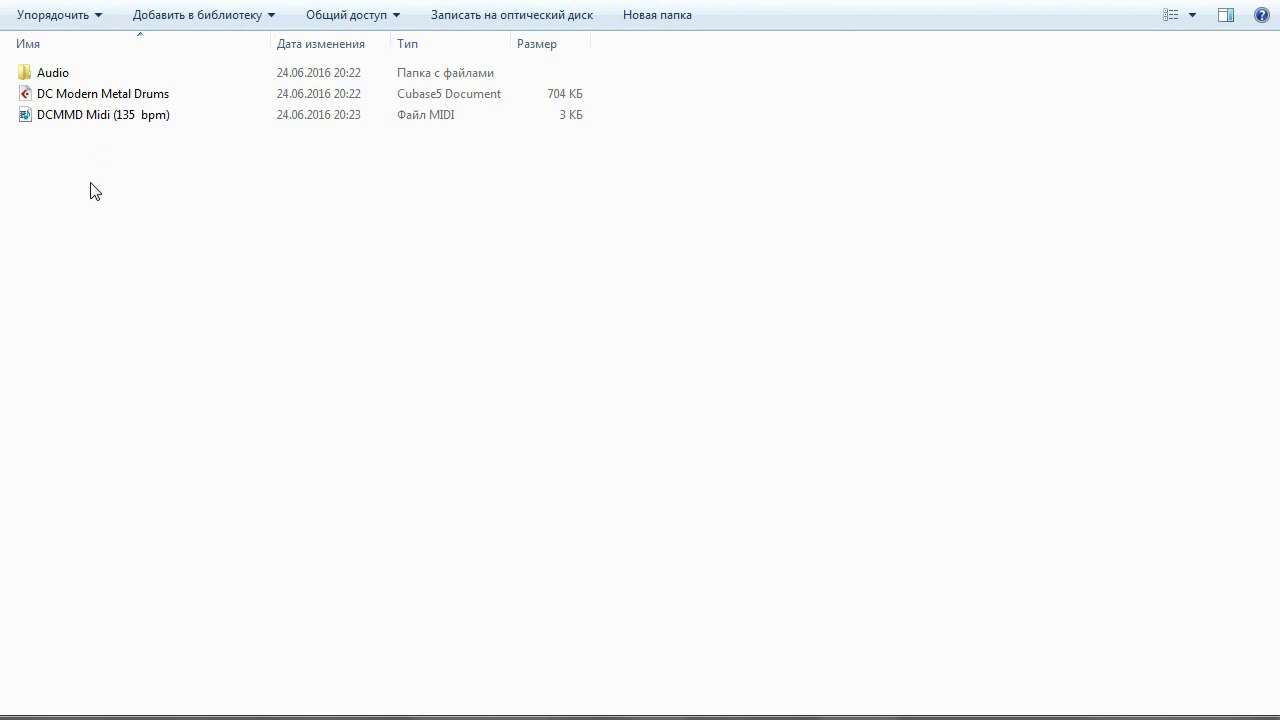
key(BackSpace)
click(88, 140)
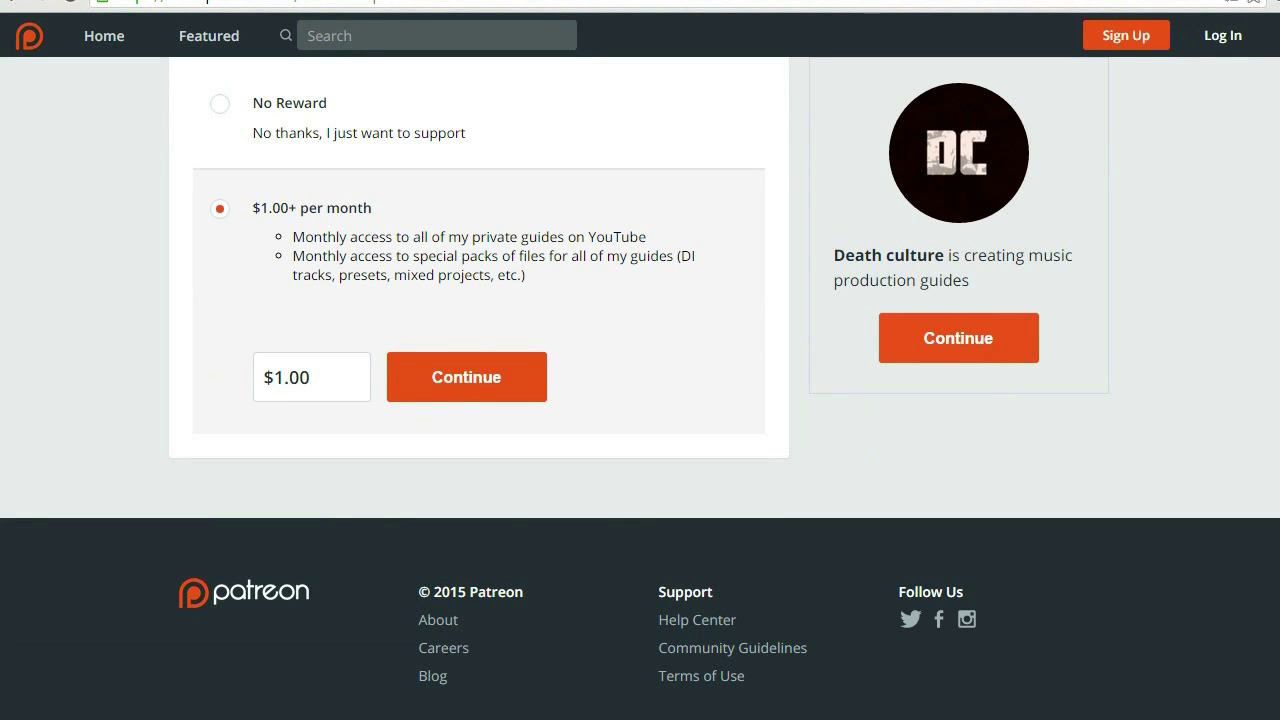
Step: Review the reward options on the Death culture Patreon page in the browser
scroll(853, 466, up, 2)
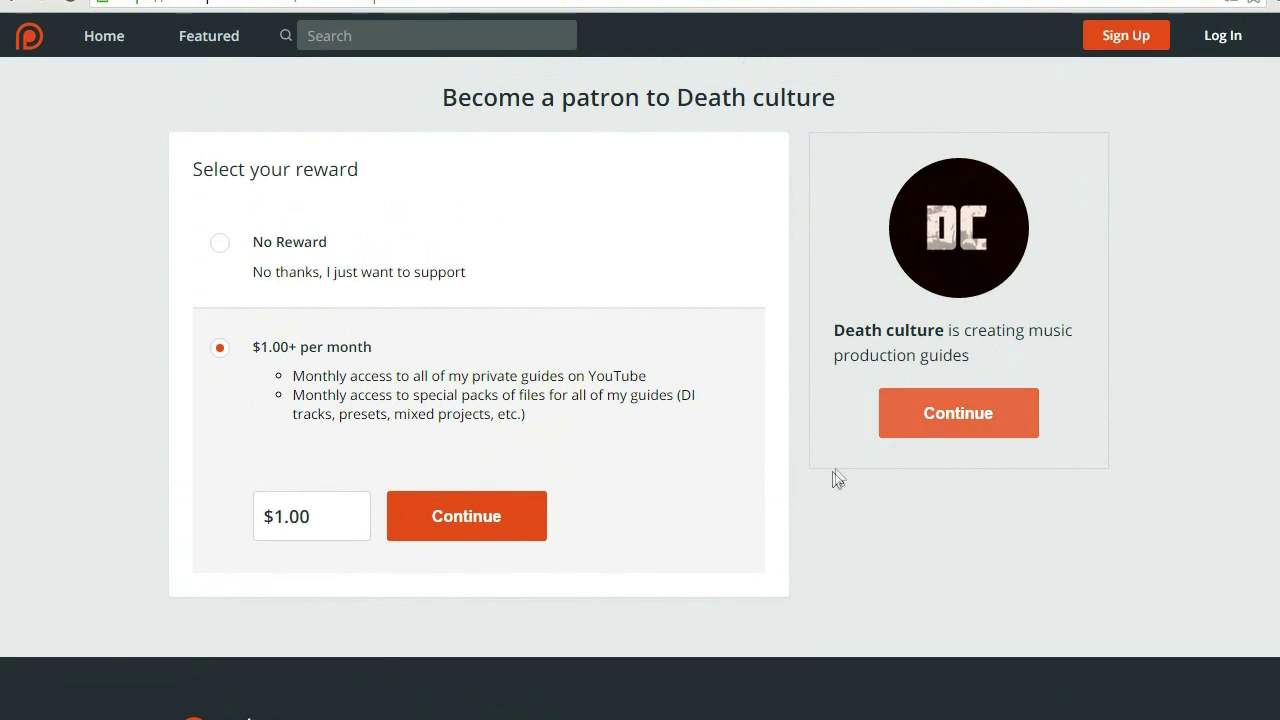